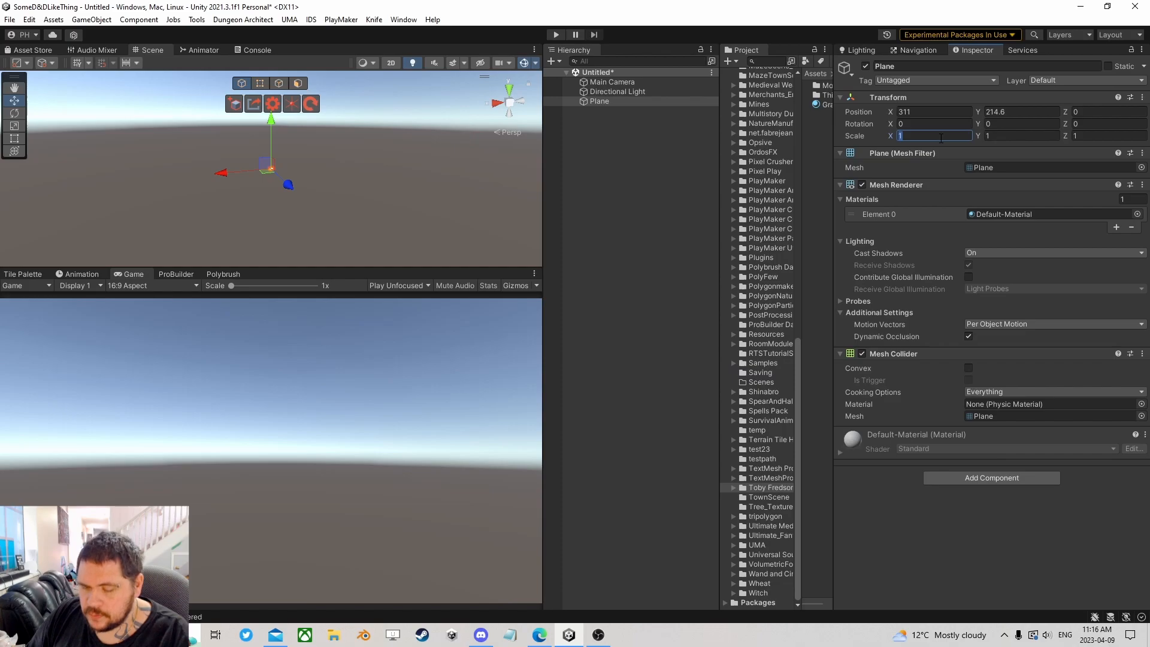
- Set the plane's X and Z scale to 5 and enlarge the Scene view so the plane fills it
{"action": "type", "text": "5"}
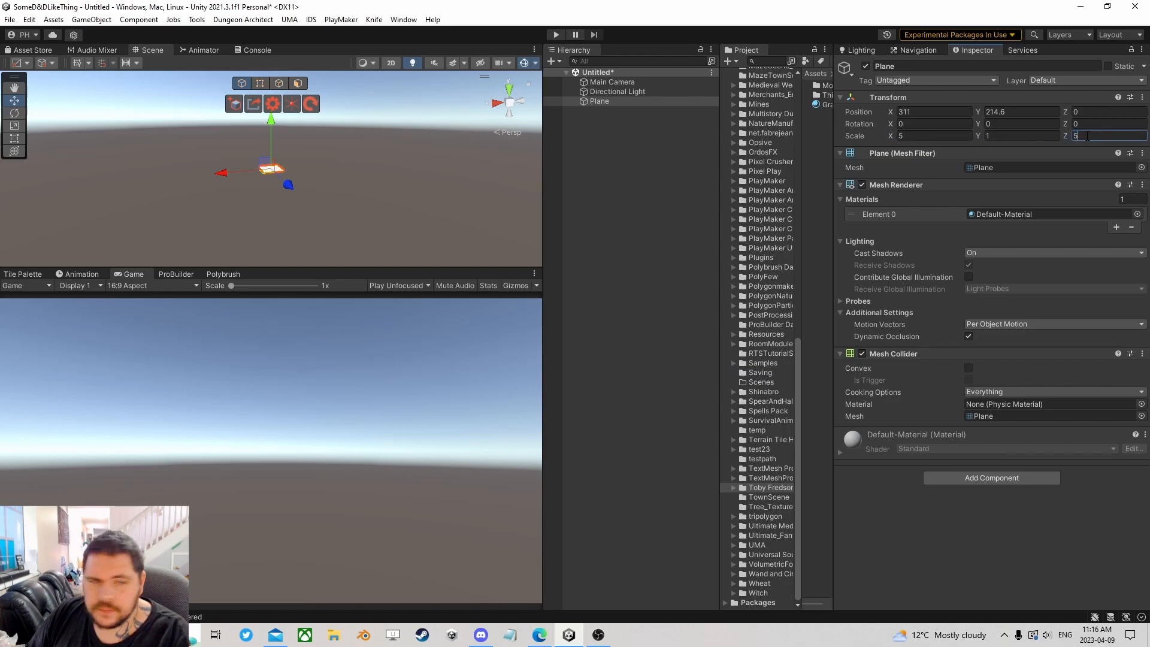
{"action": "double_click", "coordinate": [609, 105]}
{"action": "middle_click_drag", "start_coordinate": [342, 120], "coordinate": [307, 242]}
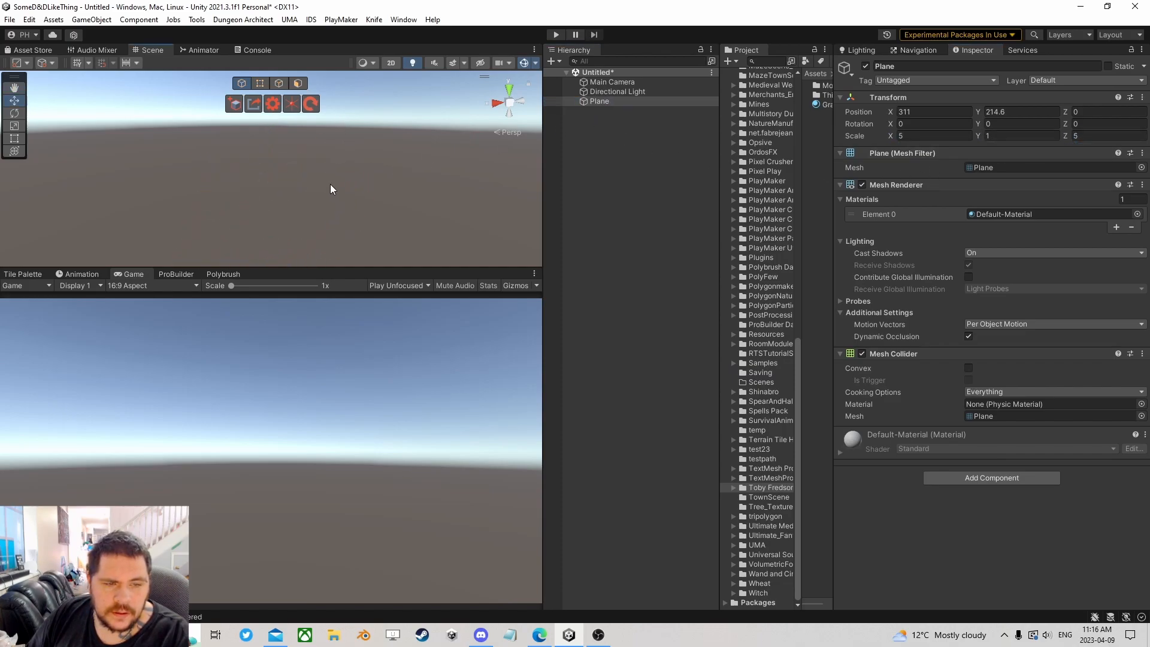
{"action": "left_click_drag", "start_coordinate": [316, 267], "coordinate": [316, 480]}
{"action": "middle_click_drag", "start_coordinate": [298, 419], "coordinate": [354, 138]}
{"action": "right_click_drag", "start_coordinate": [367, 310], "coordinate": [353, 366]}
{"action": "middle_click_drag", "start_coordinate": [354, 366], "coordinate": [354, 266]}
{"action": "scroll", "coordinate": [353, 267], "scroll_direction": "up", "scroll_amount": 5}
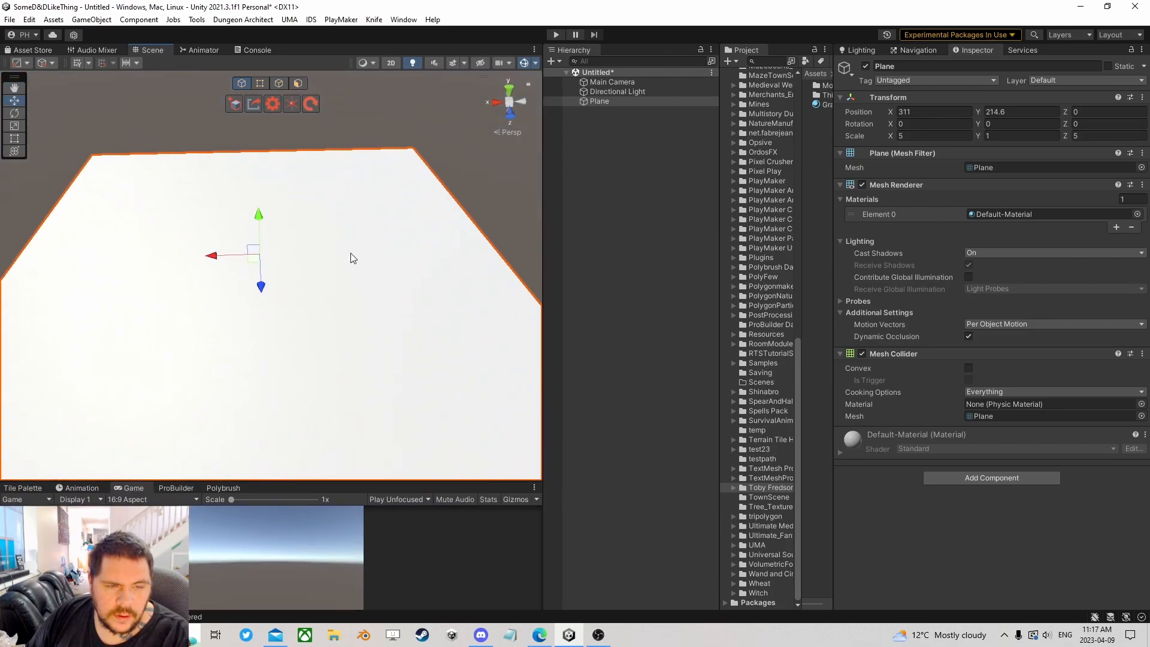
{"action": "right_click_drag", "start_coordinate": [351, 257], "coordinate": [351, 269]}
- Assign the Wood_Fence material to the plane's Mesh Renderer
{"action": "left_click", "coordinate": [1137, 214]}
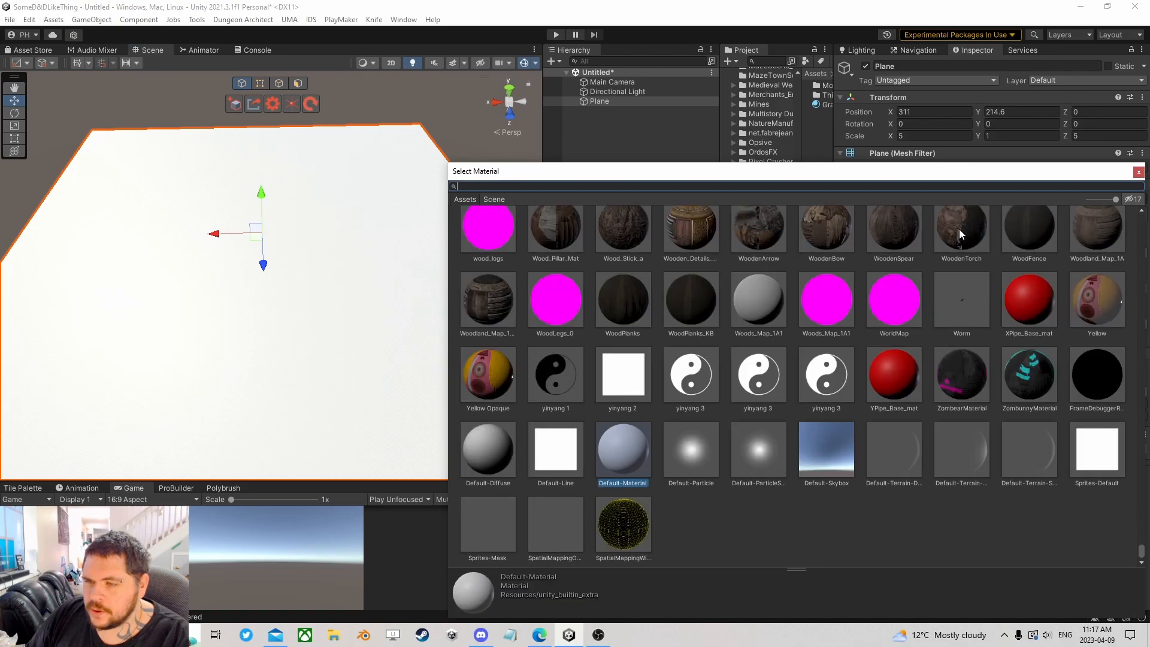
{"action": "left_click", "coordinate": [1020, 300]}
{"action": "left_click", "coordinate": [874, 383]}
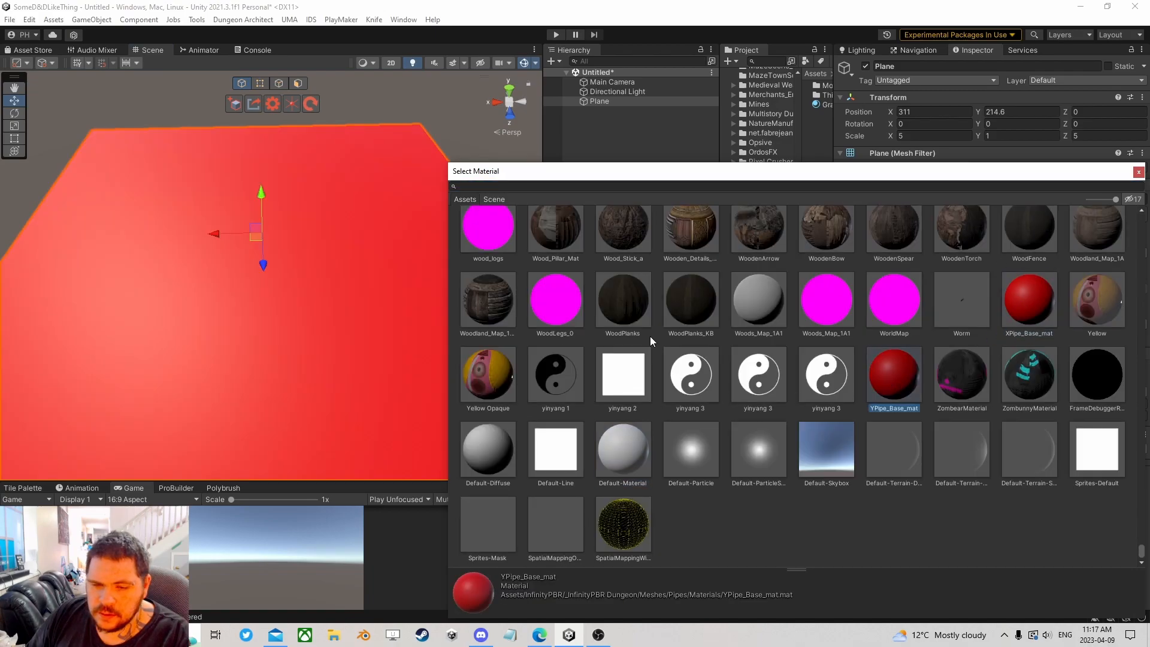
{"action": "scroll", "coordinate": [644, 350], "scroll_direction": "up", "scroll_amount": 3}
{"action": "left_click", "coordinate": [628, 292]}
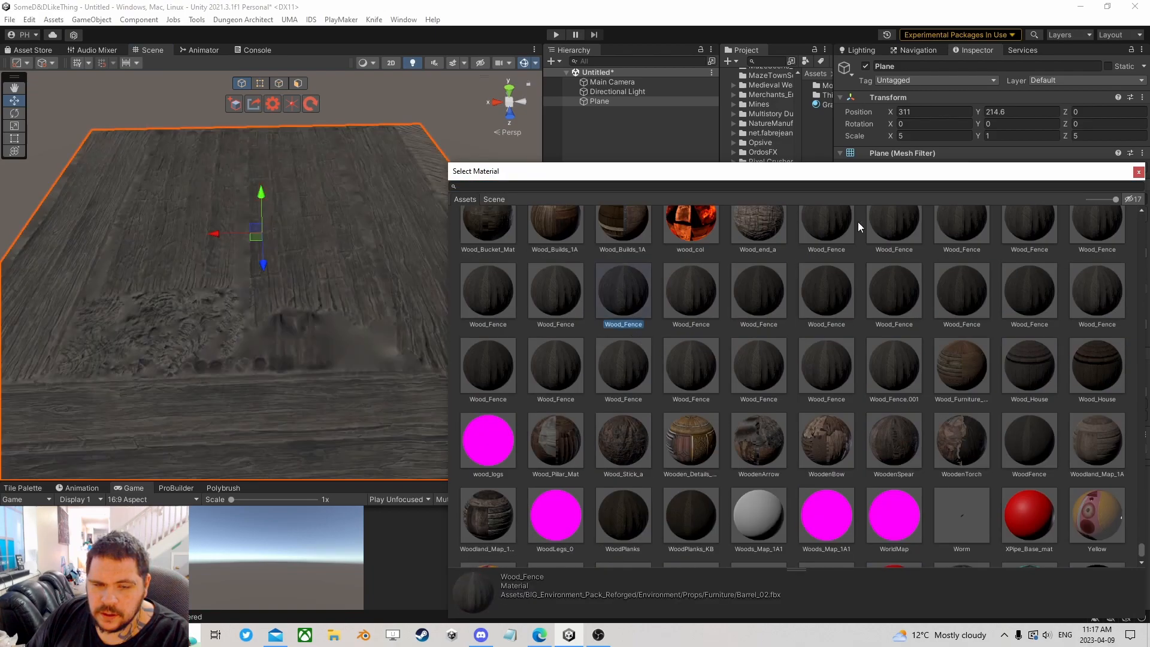
{"action": "left_click", "coordinate": [1139, 172]}
{"action": "right_click_drag", "start_coordinate": [411, 226], "coordinate": [382, 268]}
{"action": "scroll", "coordinate": [466, 194], "scroll_direction": "down", "scroll_amount": 1}
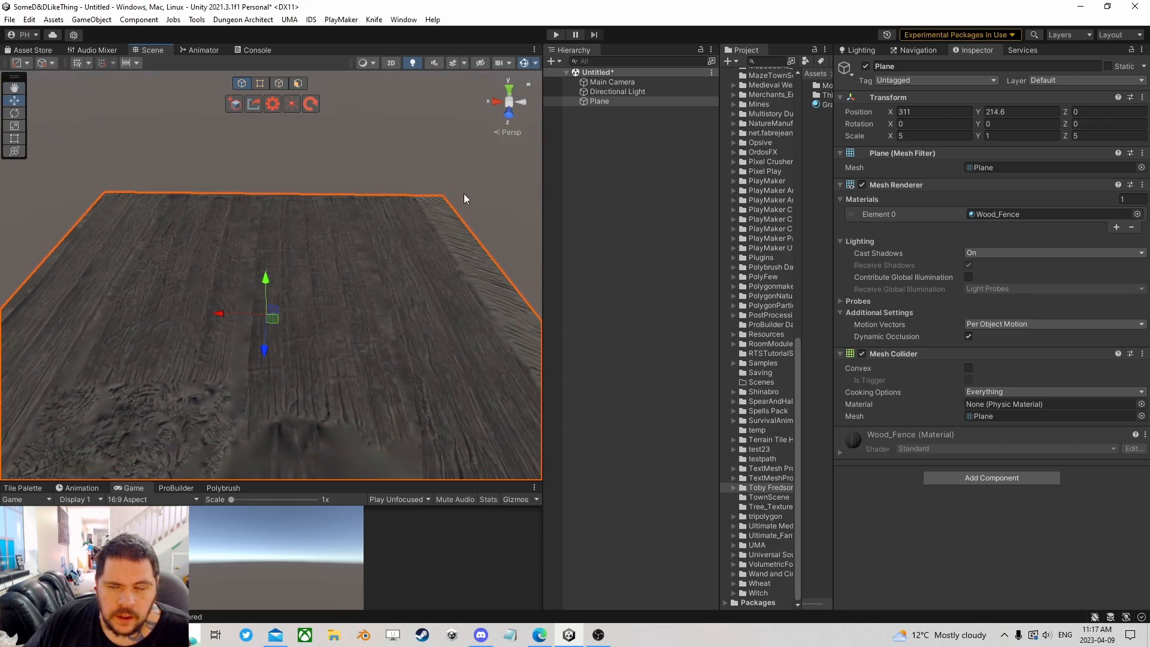
- Add a UI Canvas to the scene and set its UI Scale Mode to Scale With Screen Size
{"action": "right_click", "coordinate": [596, 133]}
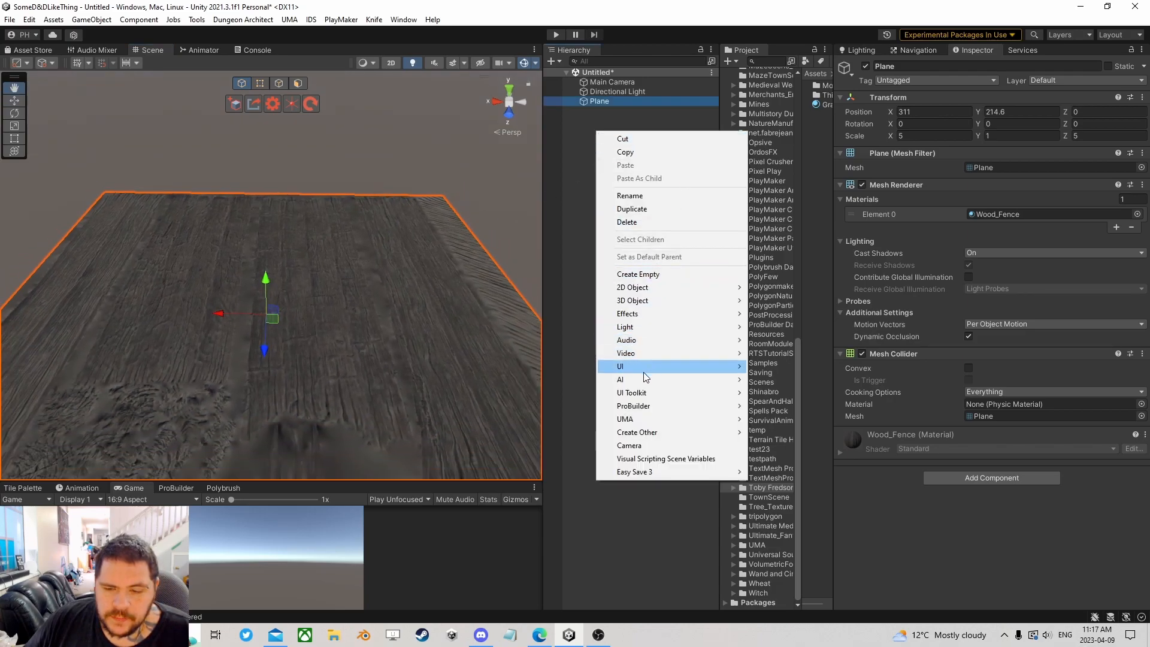
{"action": "mouse_move", "coordinate": [644, 370]}
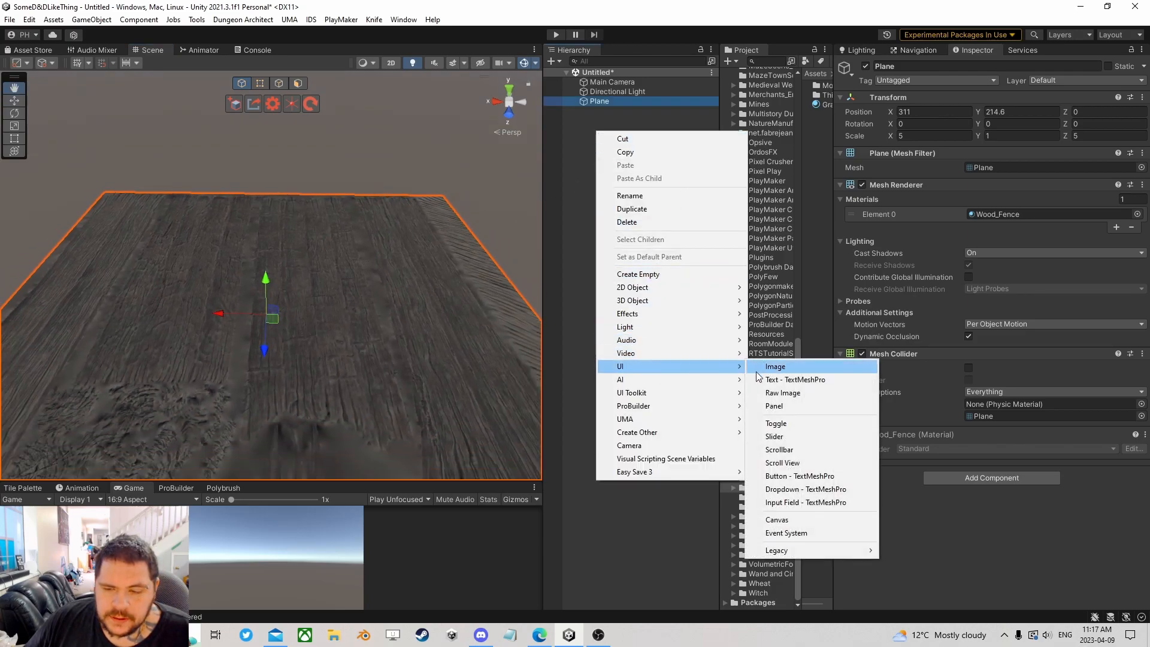
{"action": "left_click", "coordinate": [798, 519]}
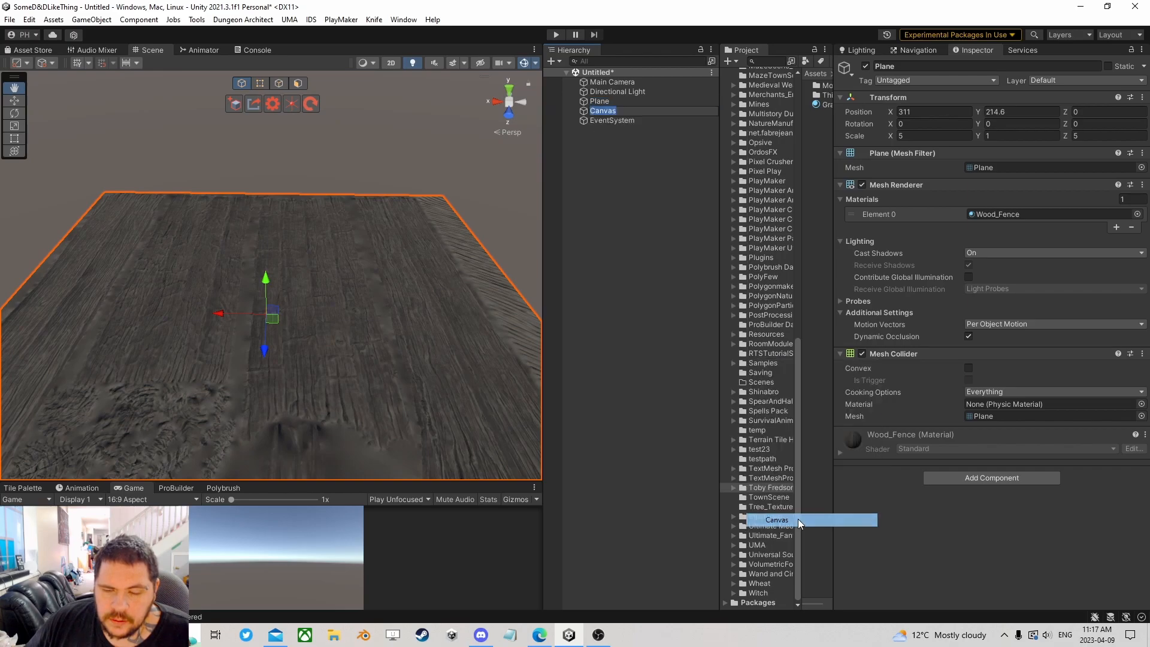
{"action": "left_click", "coordinate": [598, 135]}
{"action": "left_click", "coordinate": [605, 113]}
{"action": "left_click", "coordinate": [1025, 321]}
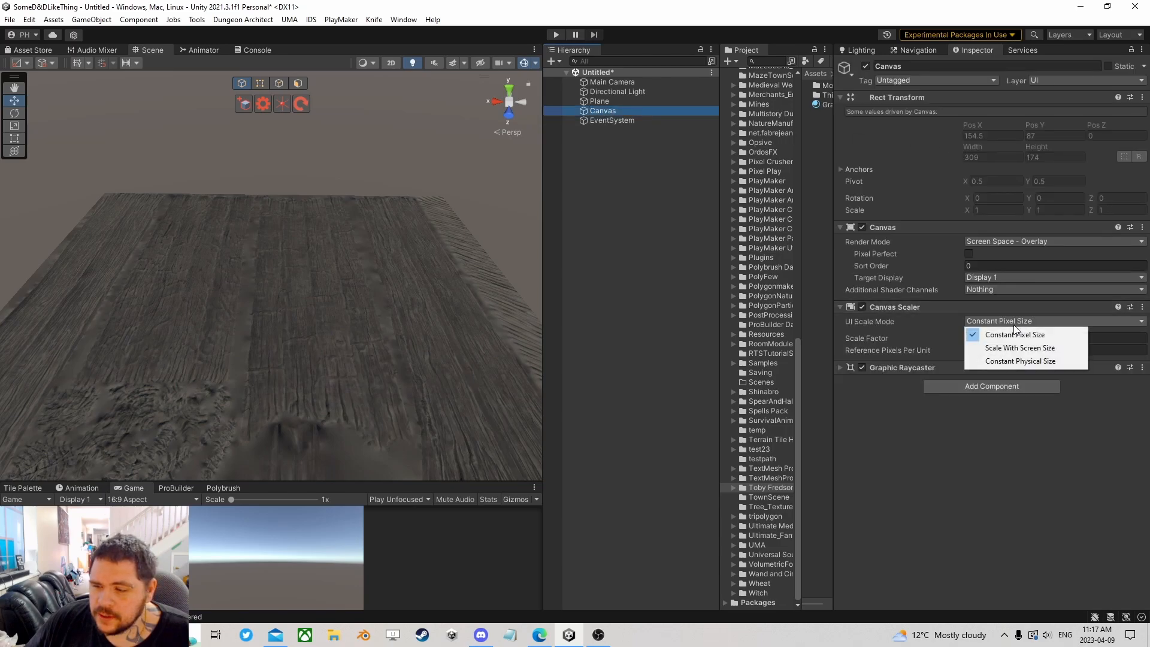
{"action": "left_click", "coordinate": [1019, 349]}
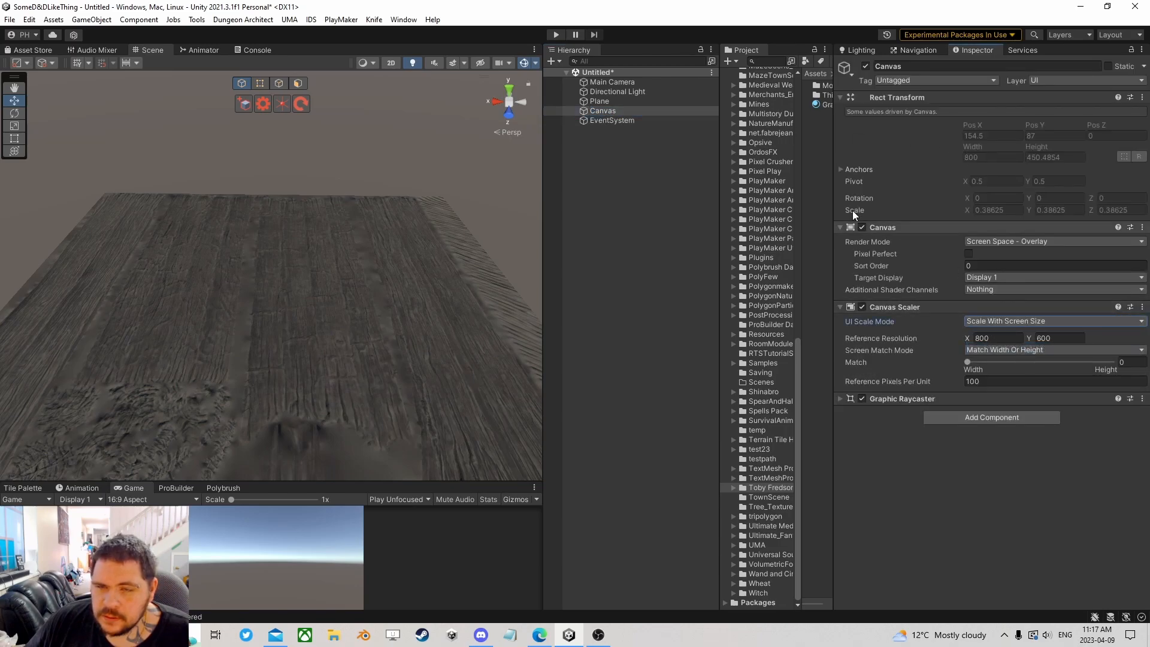
- Add a UI Panel as a child of the Canvas and disable Raycast Target on its image
{"action": "right_click", "coordinate": [601, 110]}
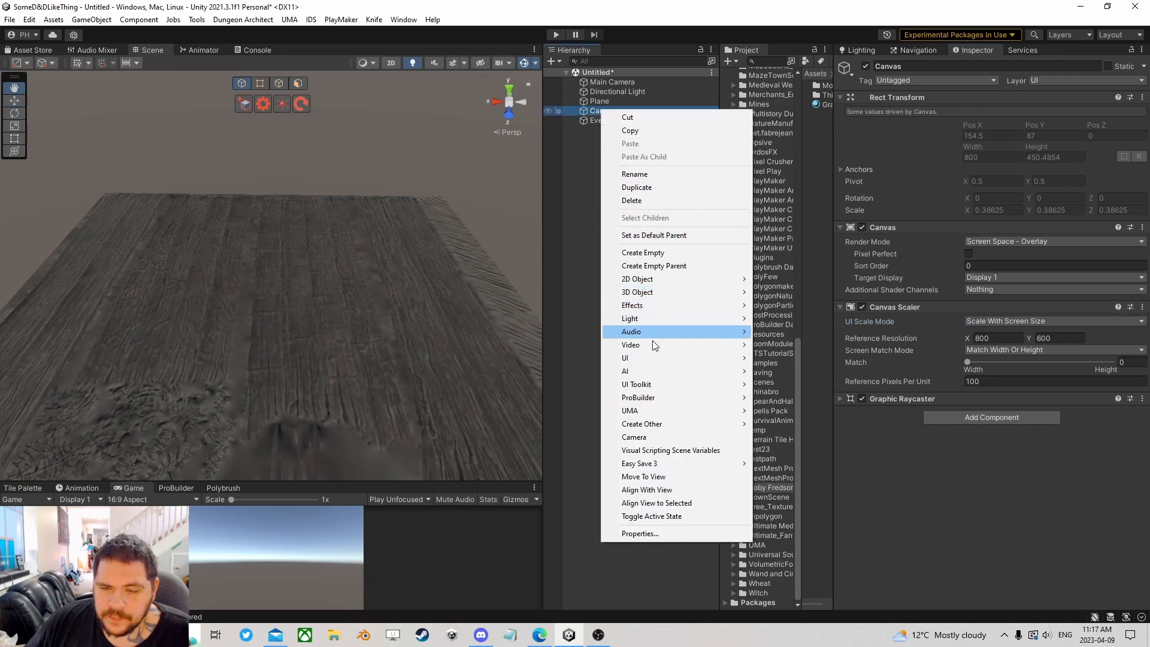
{"action": "mouse_move", "coordinate": [648, 360]}
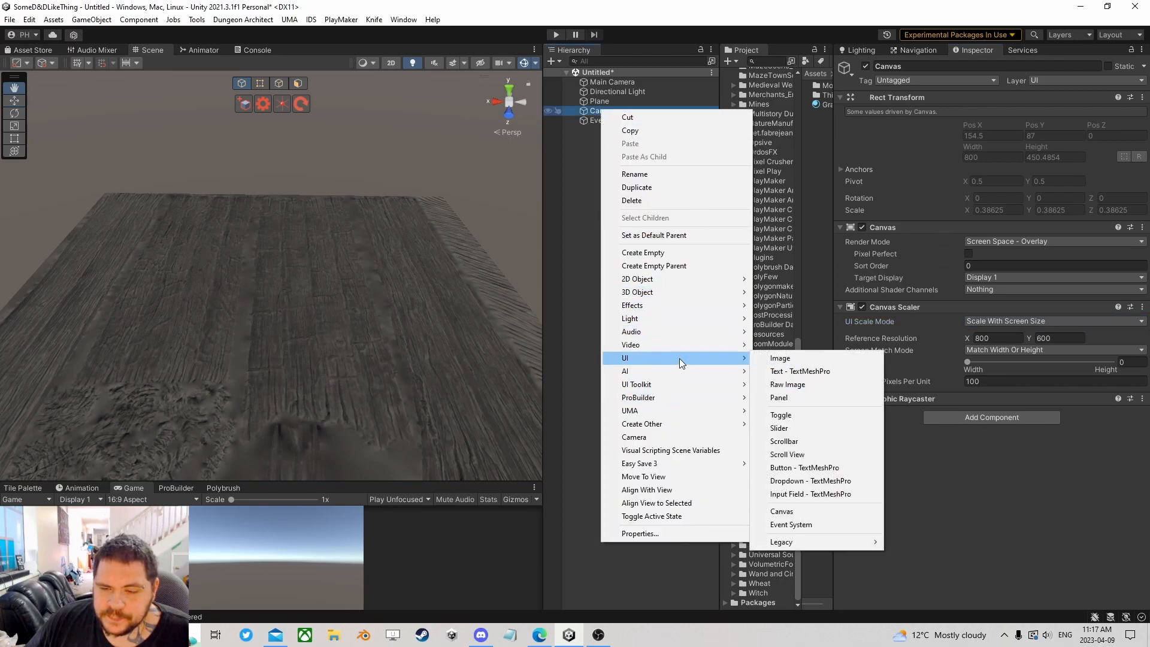
{"action": "left_click", "coordinate": [797, 400]}
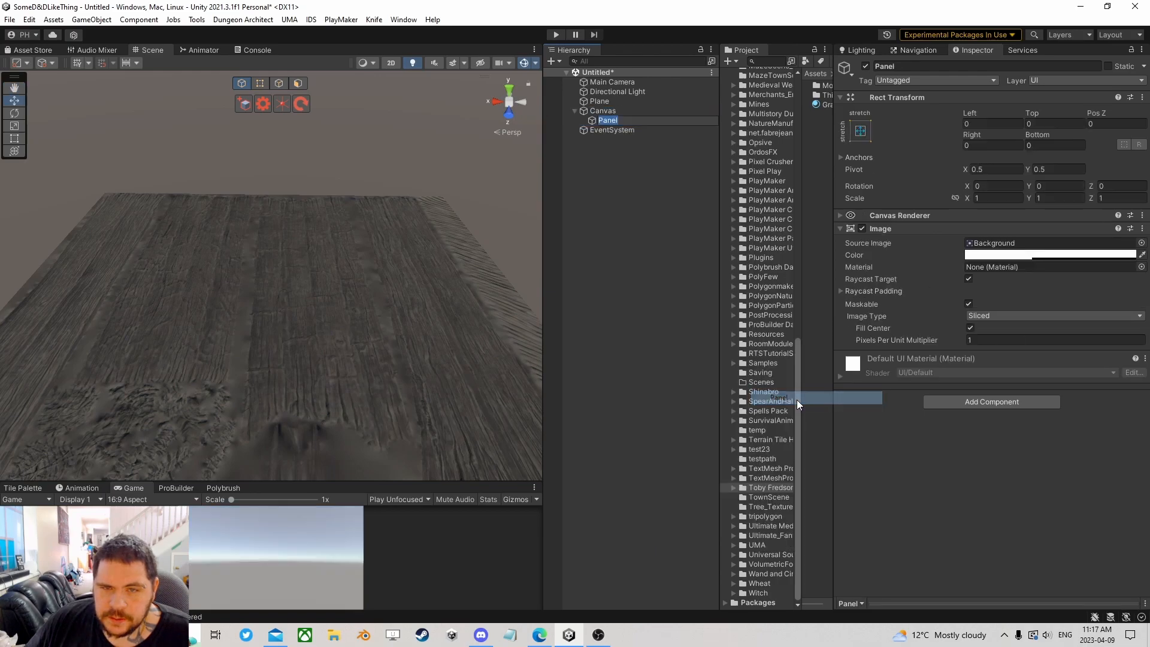
{"action": "left_click", "coordinate": [605, 239]}
{"action": "left_click", "coordinate": [605, 124]}
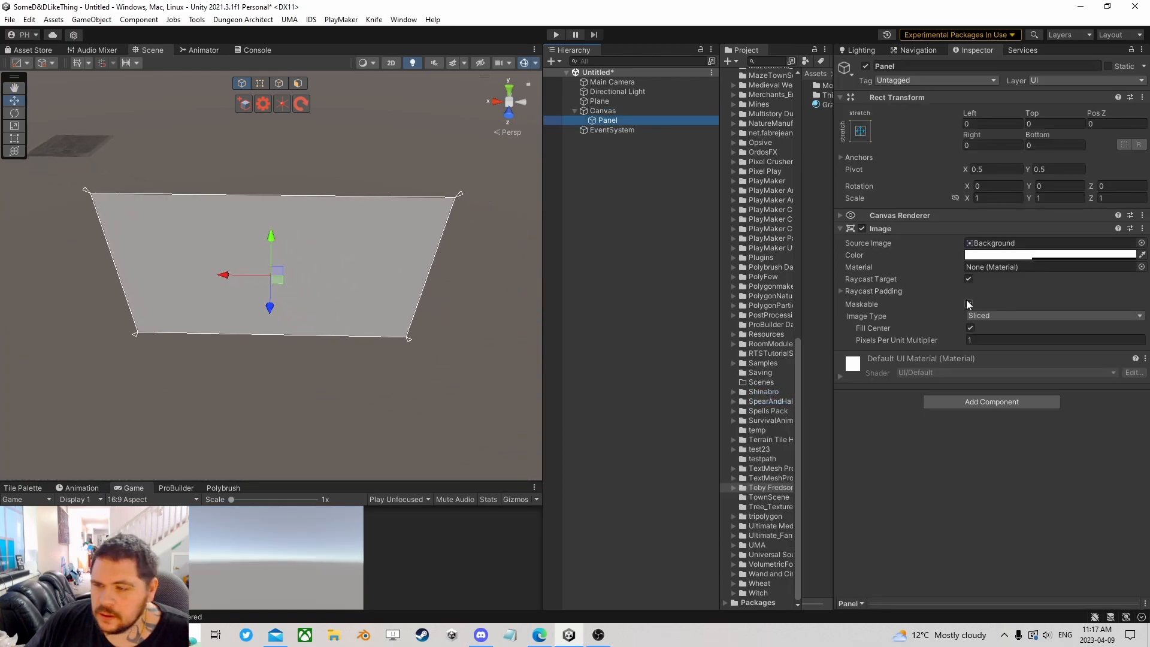
{"action": "left_click", "coordinate": [969, 279]}
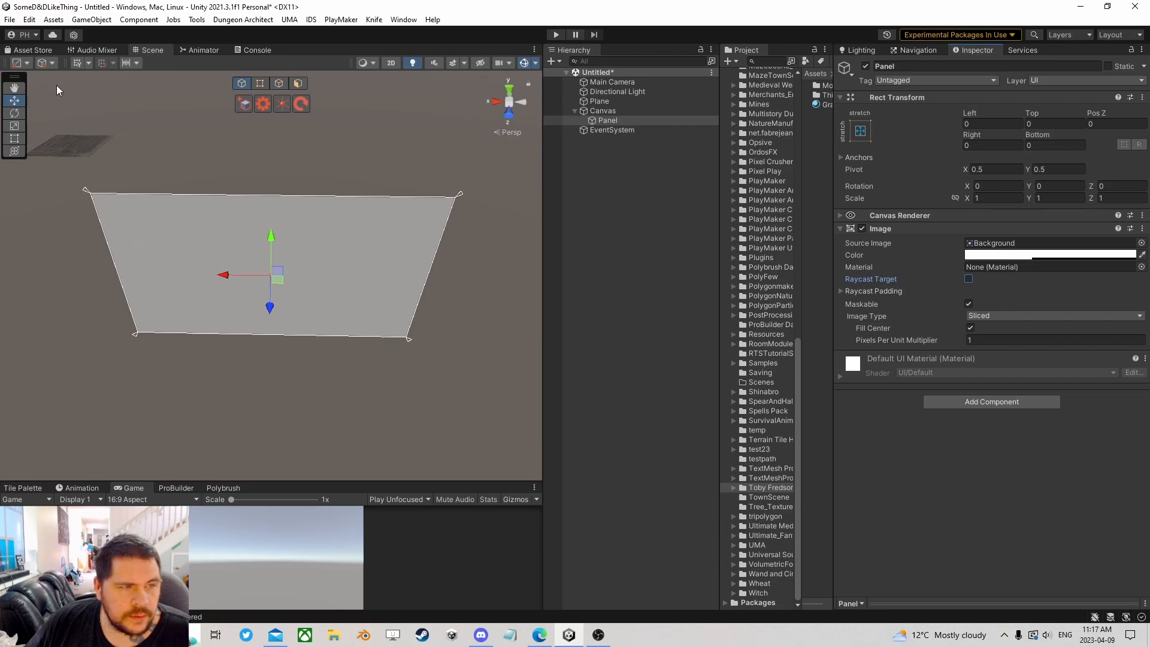
- Show the scene in 2D and narrow the panel to a strip along the canvas's right edge, with a left offset of about 666
{"action": "left_click", "coordinate": [391, 62]}
{"action": "key", "text": "t"}
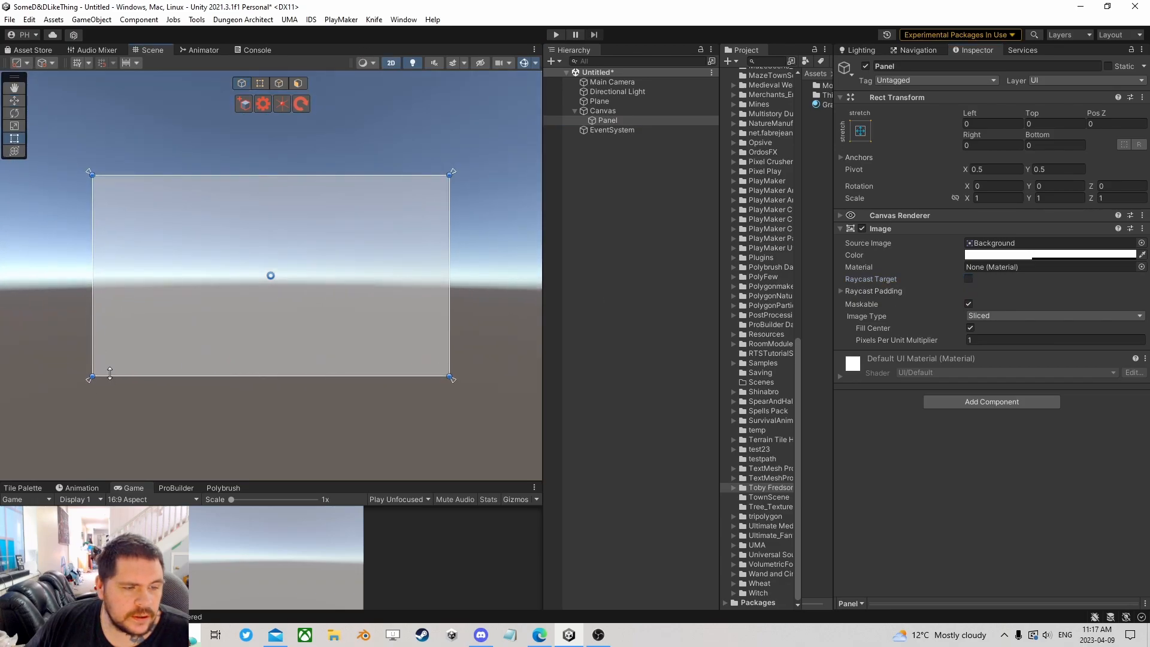
{"action": "left_click_drag", "start_coordinate": [94, 374], "coordinate": [389, 377]}
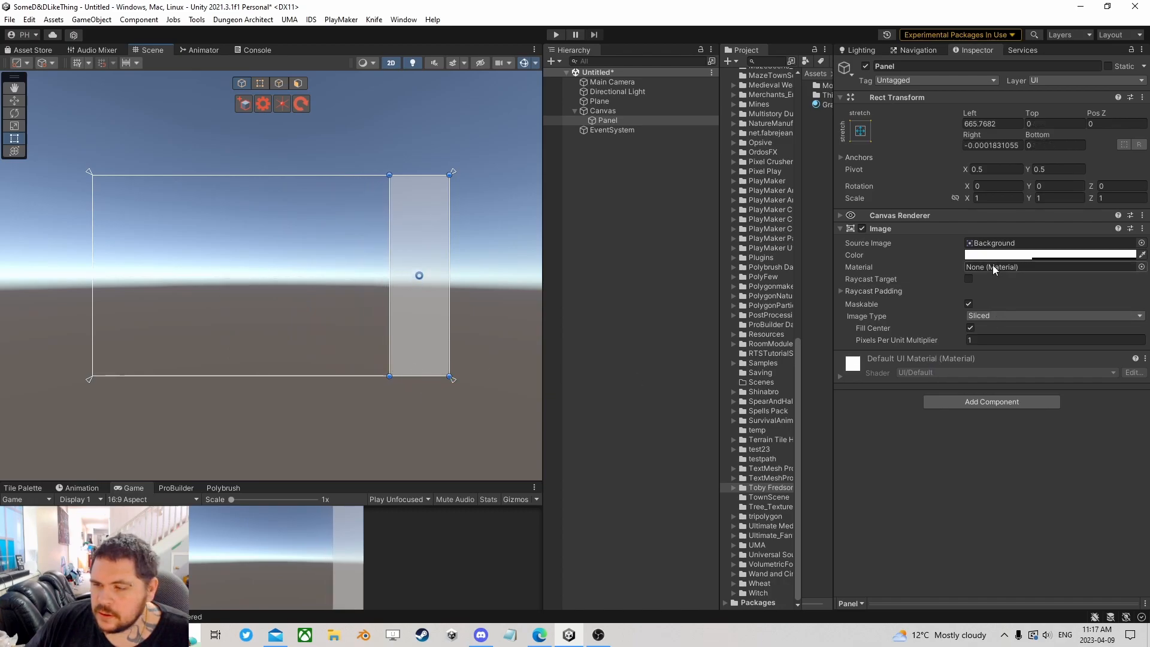
- Add a Vertical Layout Group component to the panel
{"action": "left_click", "coordinate": [992, 400]}
{"action": "type", "text": "vert"}
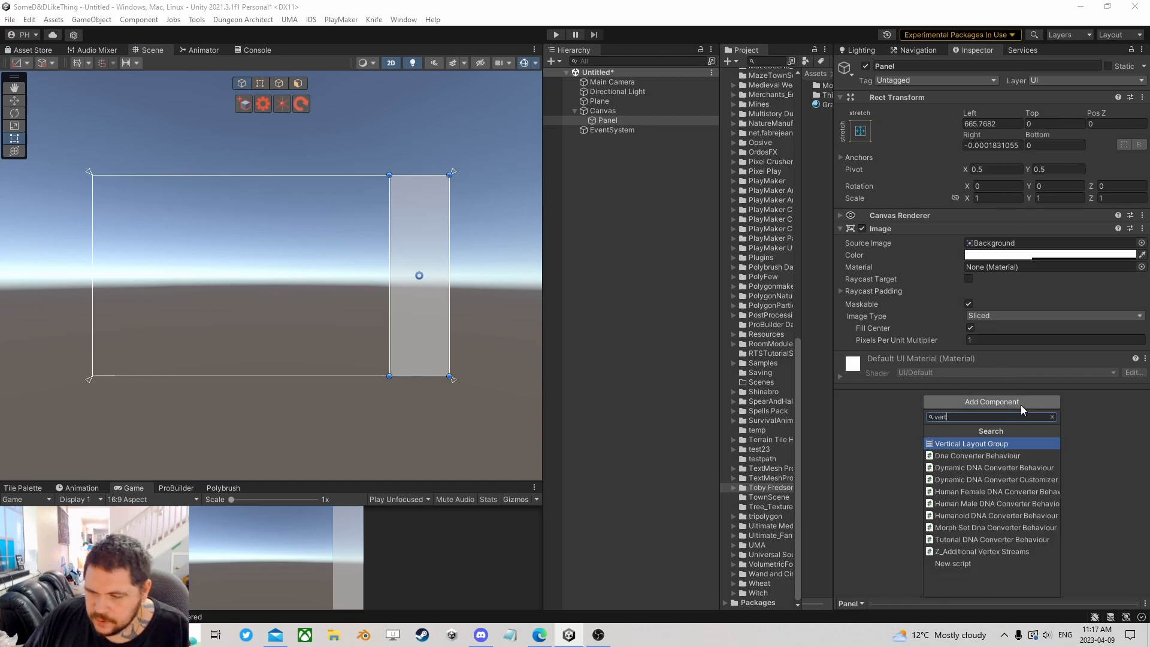
{"action": "left_click", "coordinate": [983, 445]}
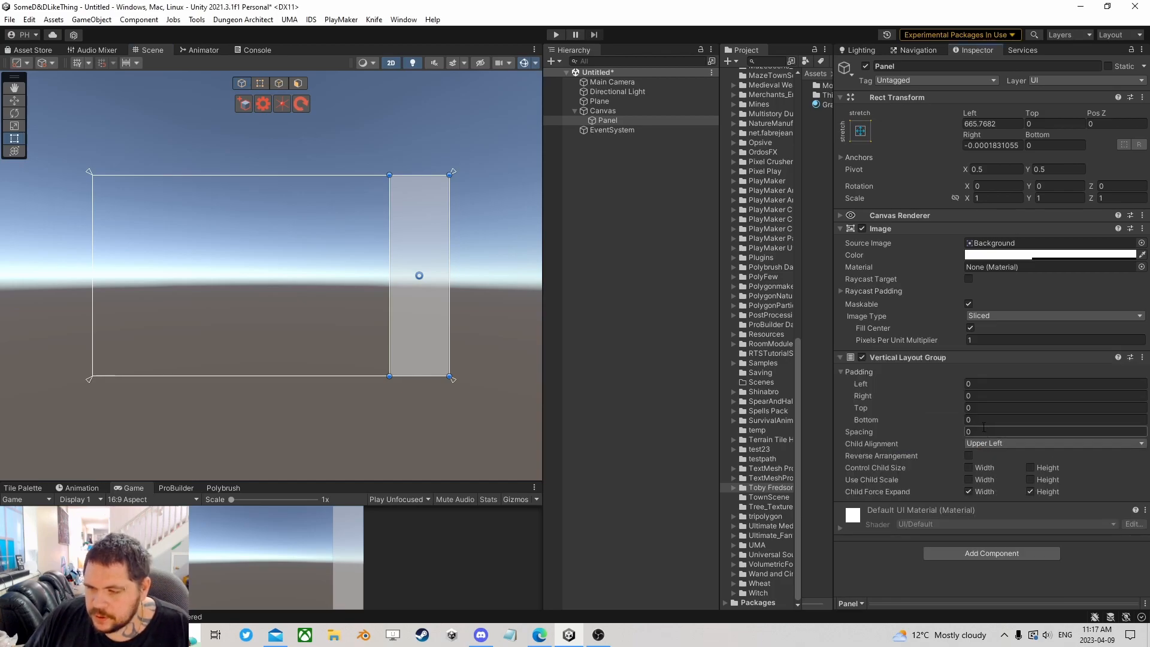
- Make the panel's image fully transparent by setting its colour alpha to 0
{"action": "left_click", "coordinate": [1019, 255]}
{"action": "left_click_drag", "start_coordinate": [1071, 486], "coordinate": [1019, 488]}
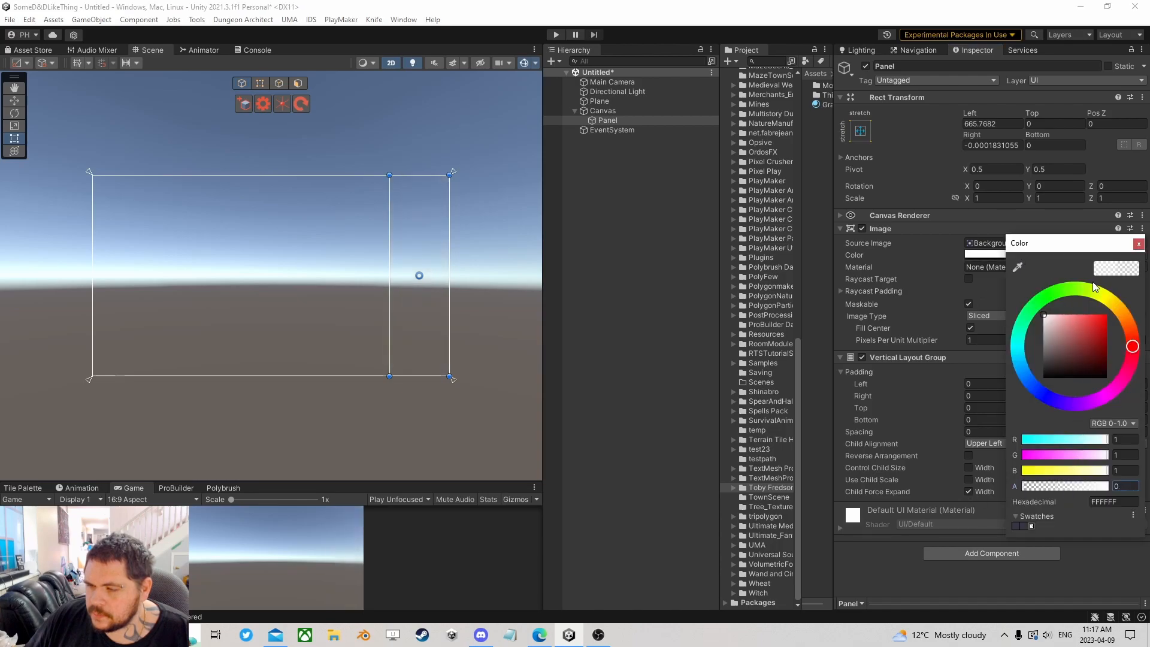
{"action": "left_click", "coordinate": [1139, 244]}
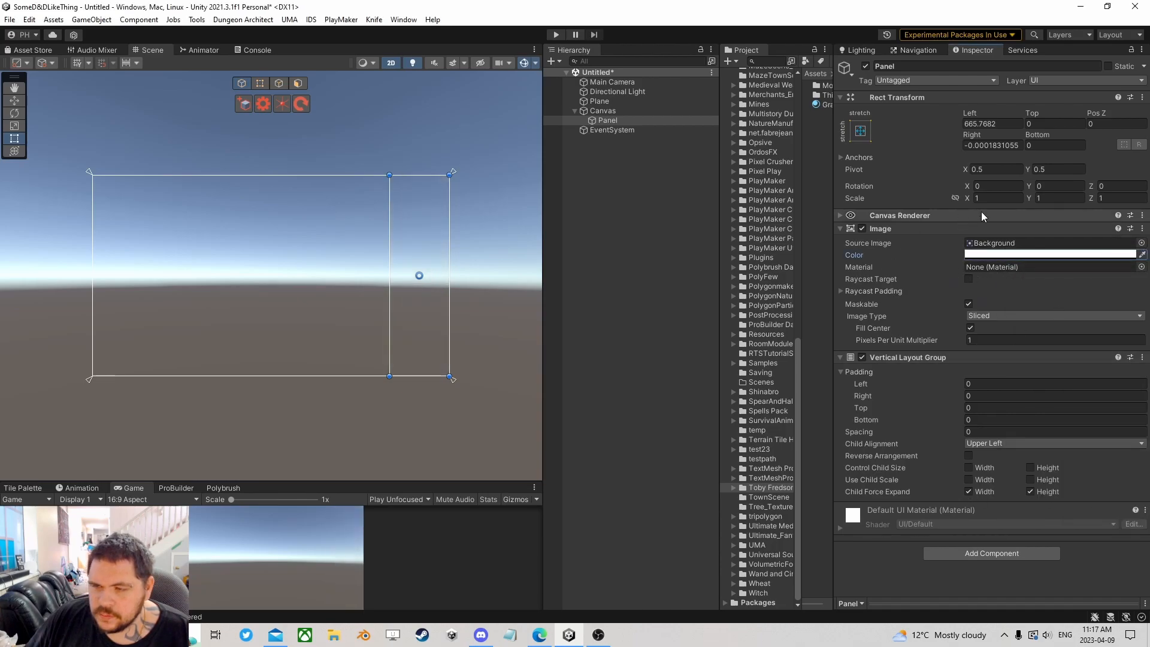
- Add a TextMeshPro text inside the panel and let the panel's Vertical Layout Group control the child width
{"action": "right_click", "coordinate": [605, 120]}
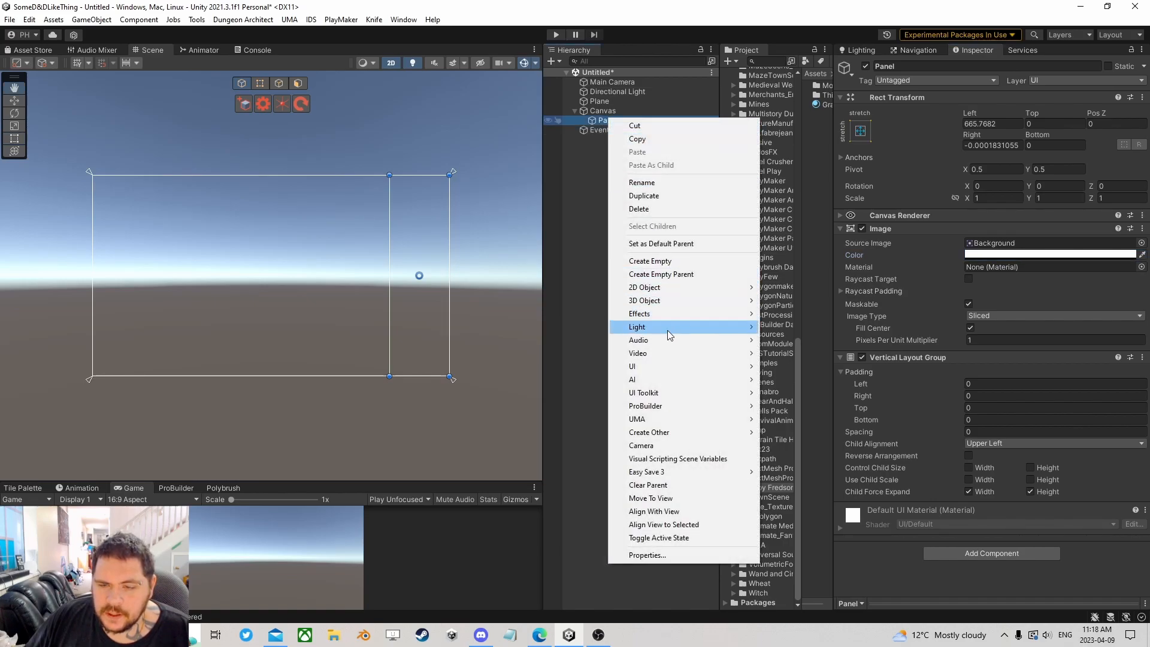
{"action": "mouse_move", "coordinate": [689, 366]}
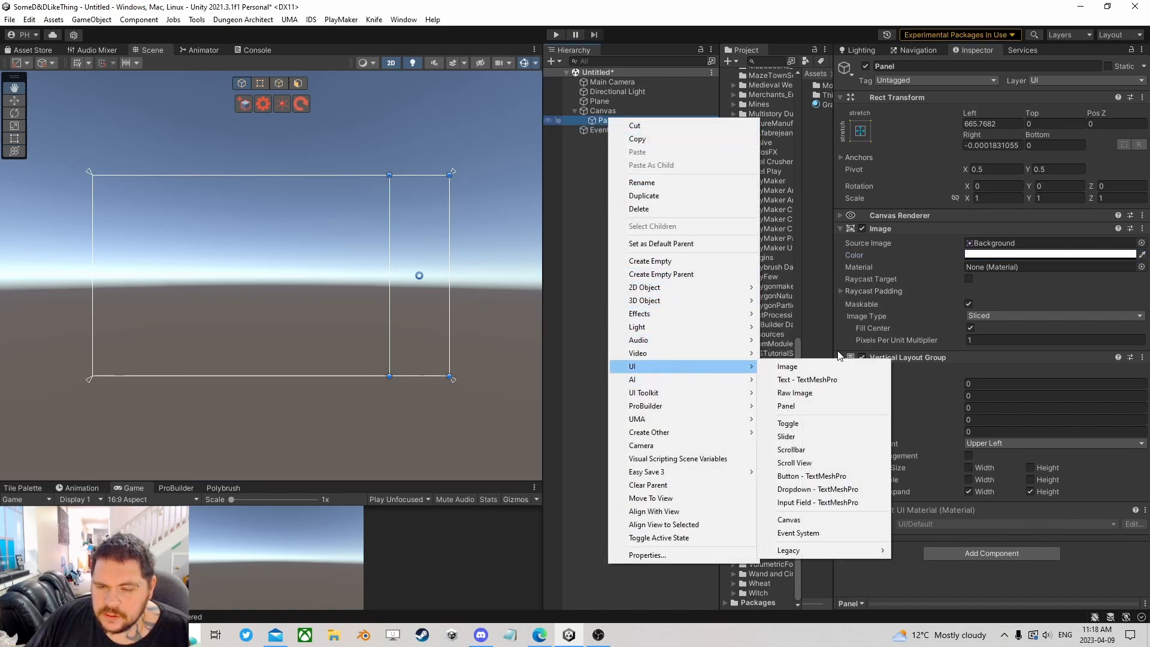
{"action": "left_click", "coordinate": [806, 380]}
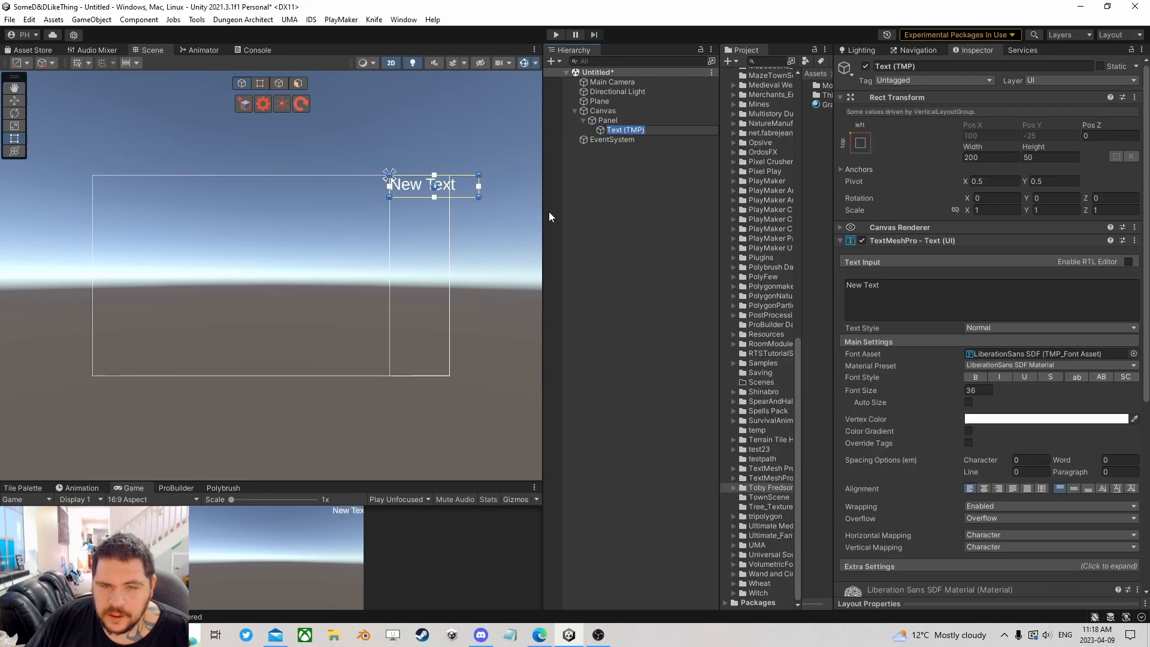
{"action": "left_click", "coordinate": [638, 120]}
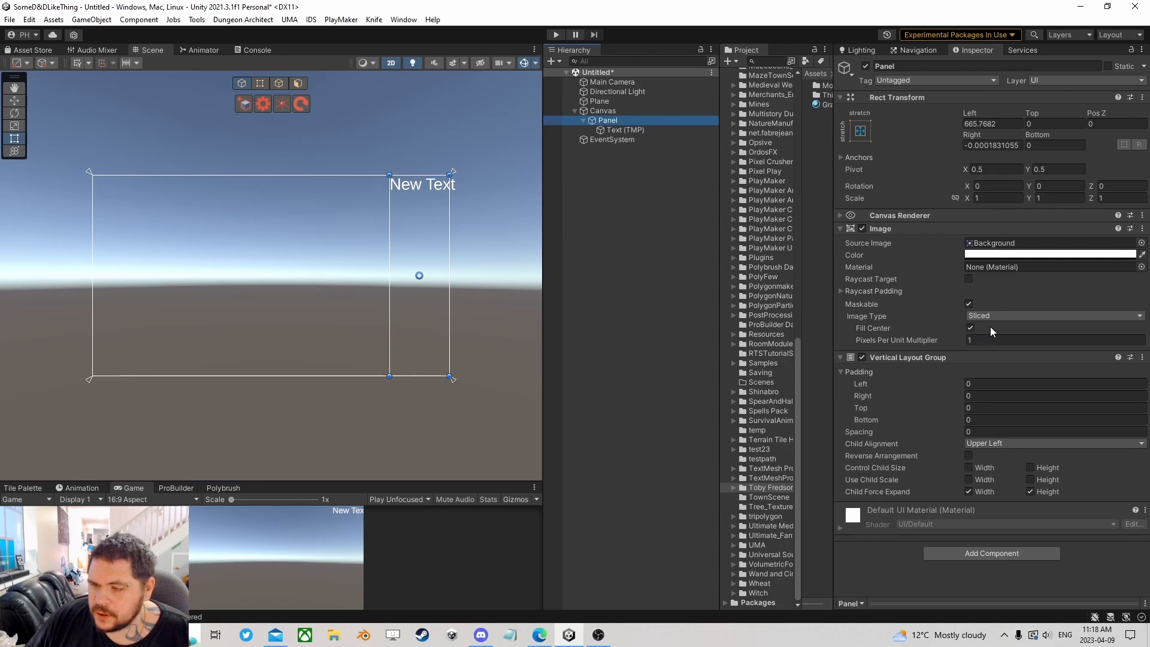
{"action": "left_click", "coordinate": [969, 468]}
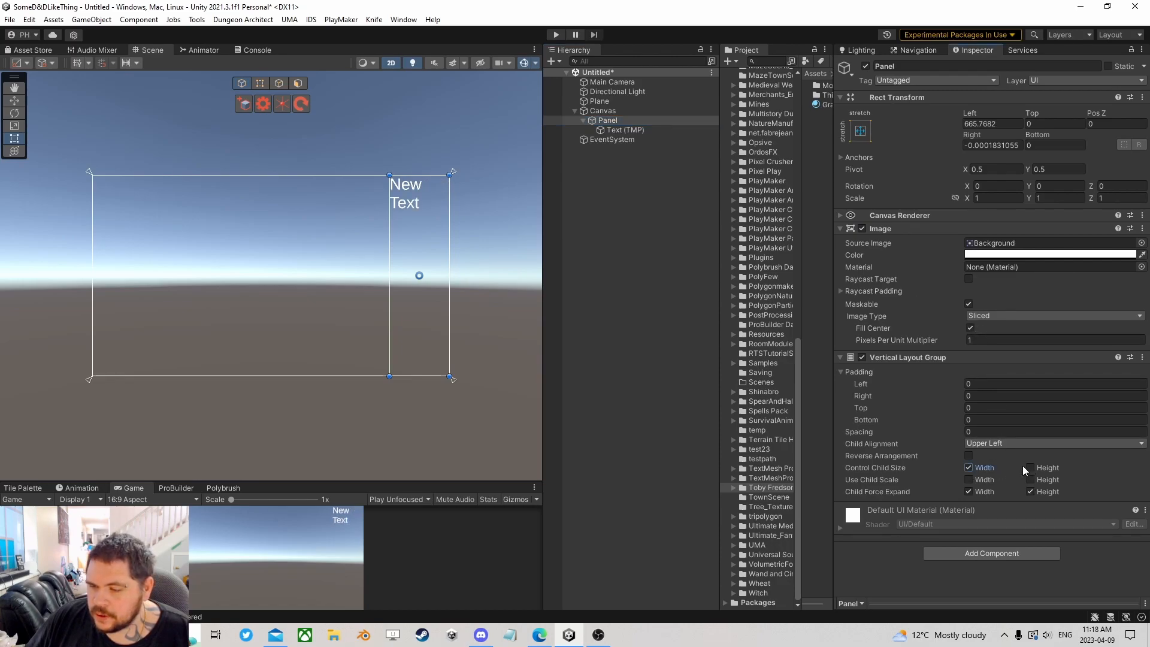
- Enable Auto Size on the text with a minimum of 5.18 and replace its content with "somequest things thing"
{"action": "left_click", "coordinate": [636, 128]}
{"action": "left_click", "coordinate": [968, 402]}
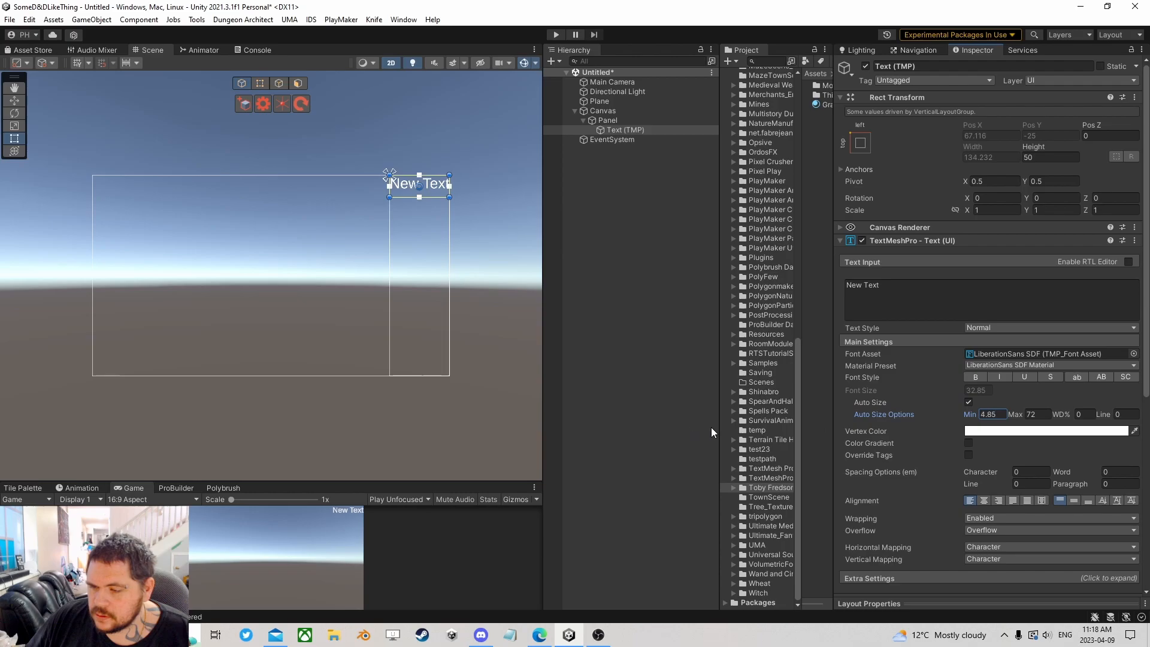
{"action": "left_click", "coordinate": [890, 289]}
{"action": "key", "text": "ctrl+a"}
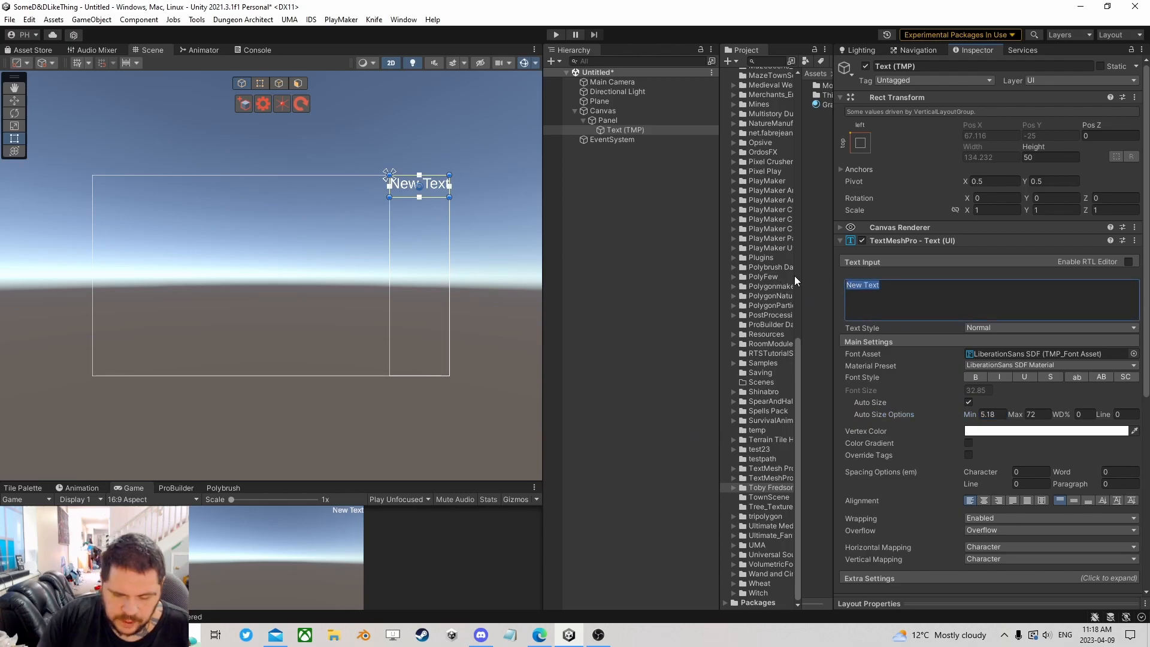
{"action": "type", "text": "someque"}
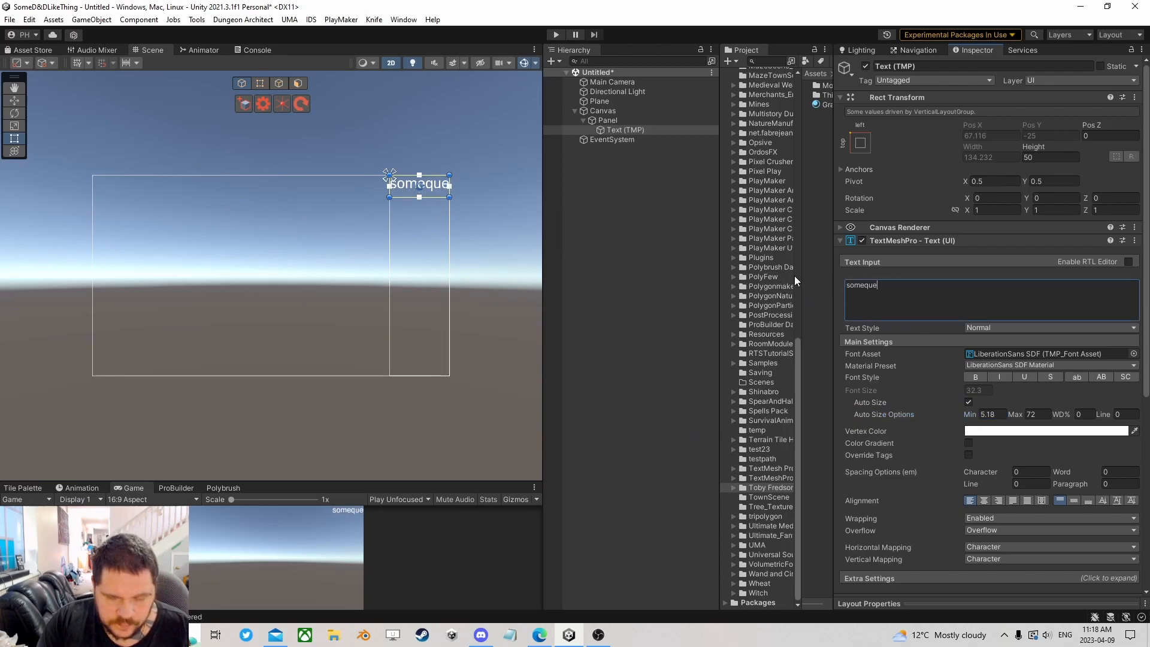
{"action": "type", "text": "st things"}
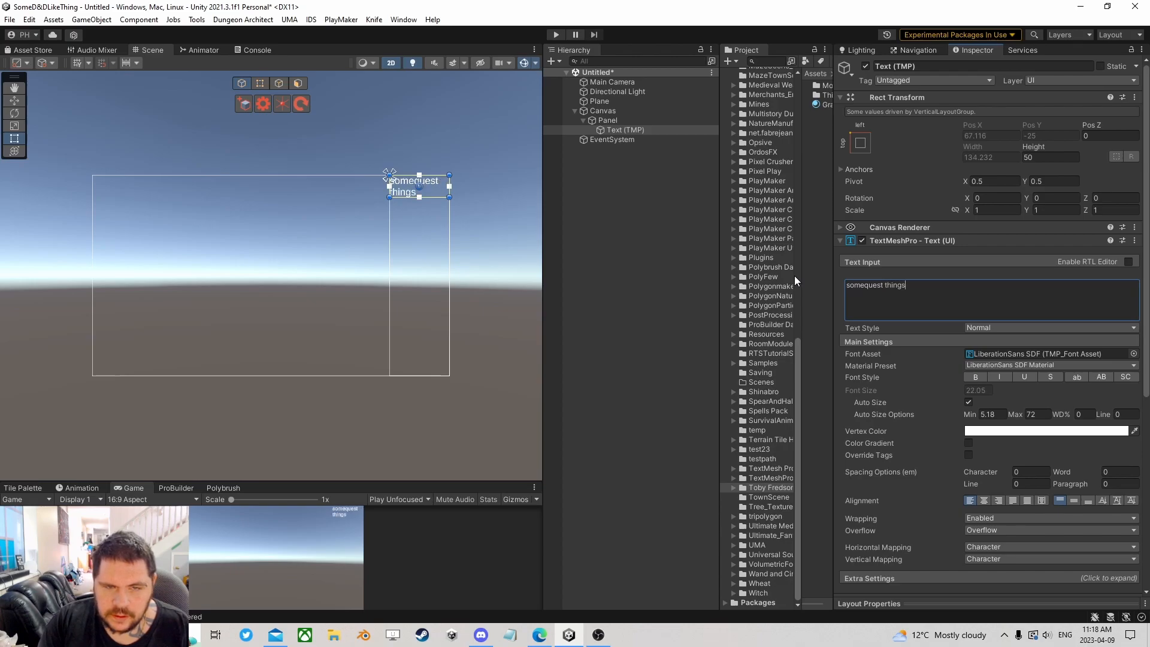
{"action": "type", "text": " thing"}
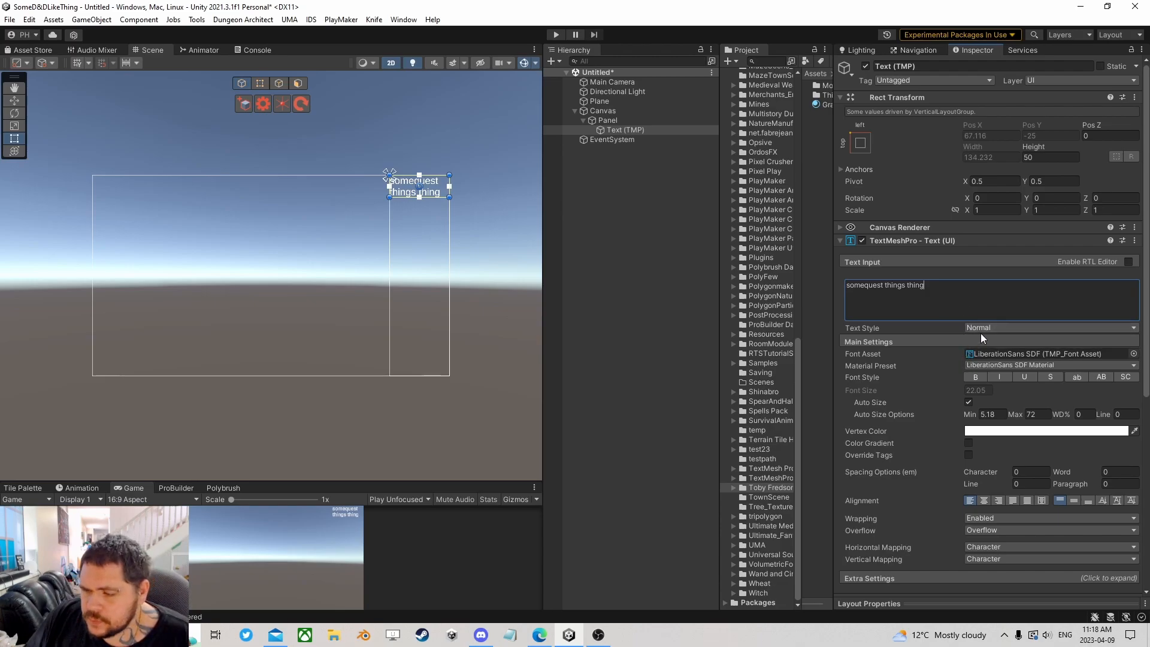
- Set the text's maximum auto size to 13.3 and align it to centre and middle
{"action": "left_click", "coordinate": [1018, 414]}
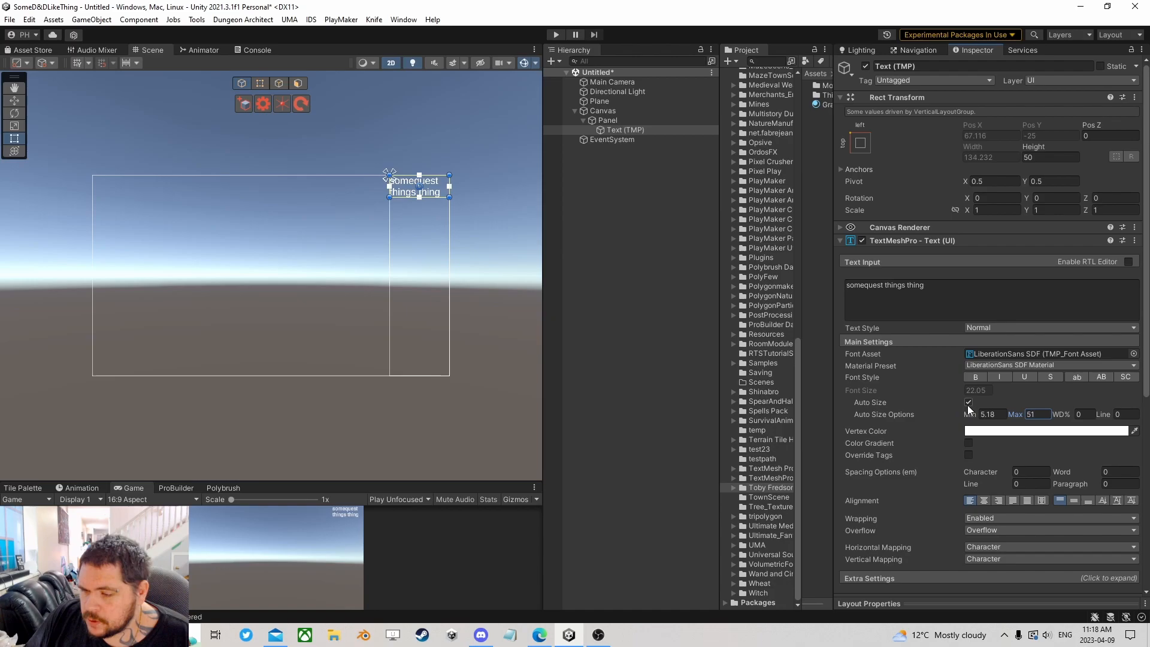
{"action": "type", "text": "12.4"}
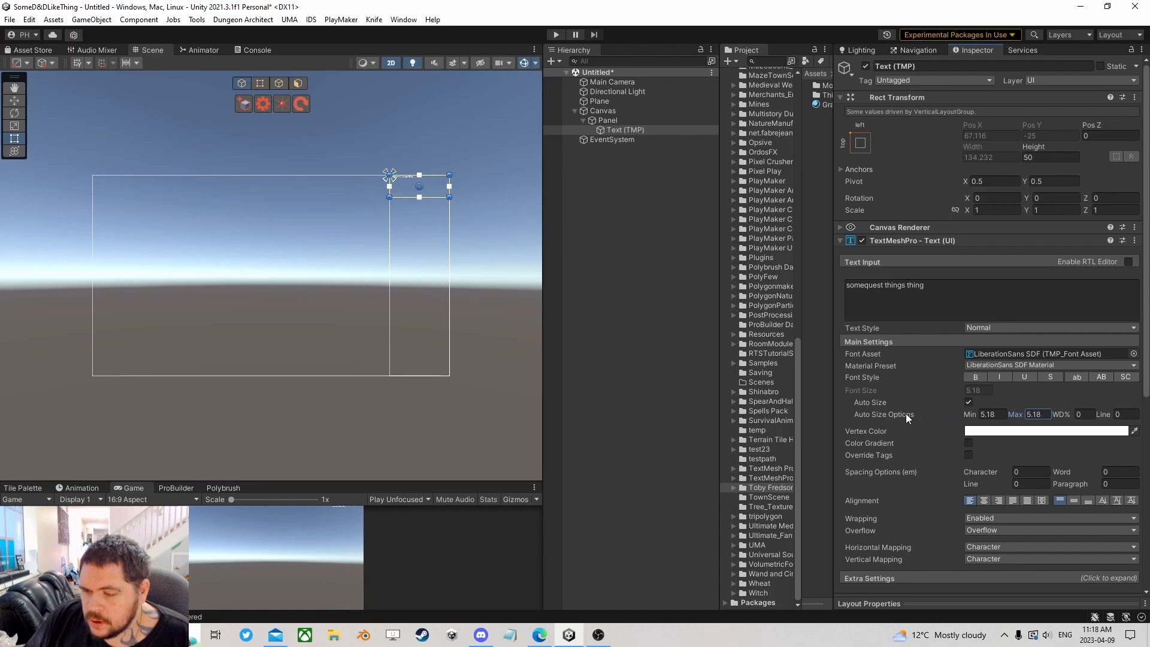
{"action": "left_click_drag", "start_coordinate": [922, 415], "coordinate": [924, 414]}
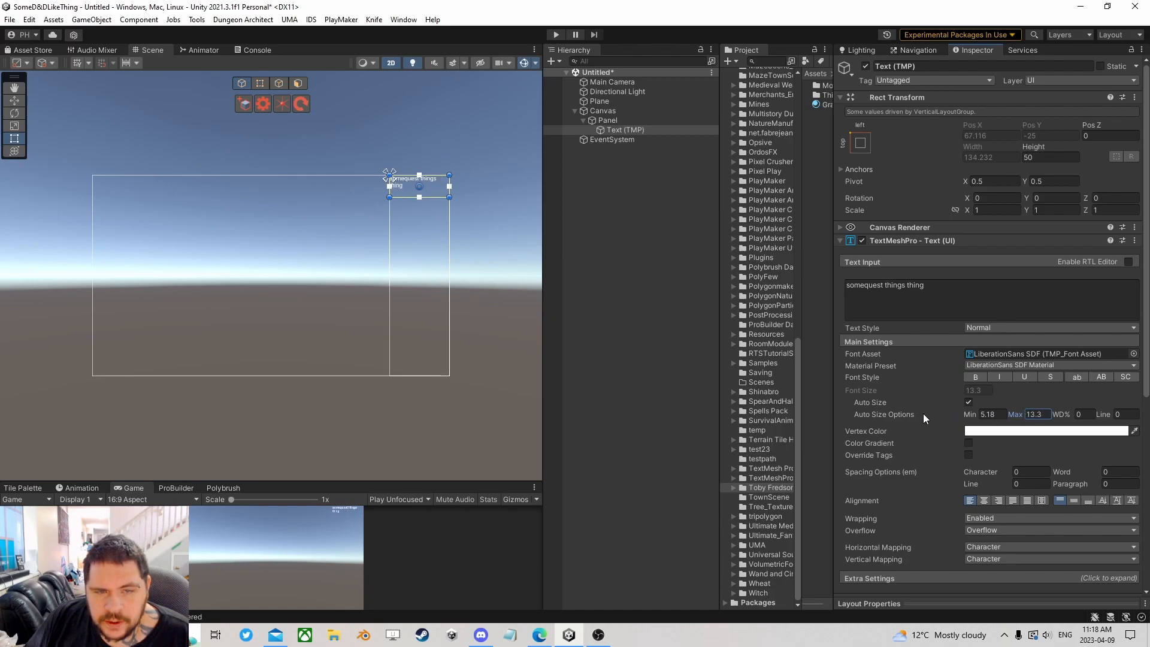
{"action": "left_click", "coordinate": [984, 500]}
{"action": "left_click", "coordinate": [1074, 501]}
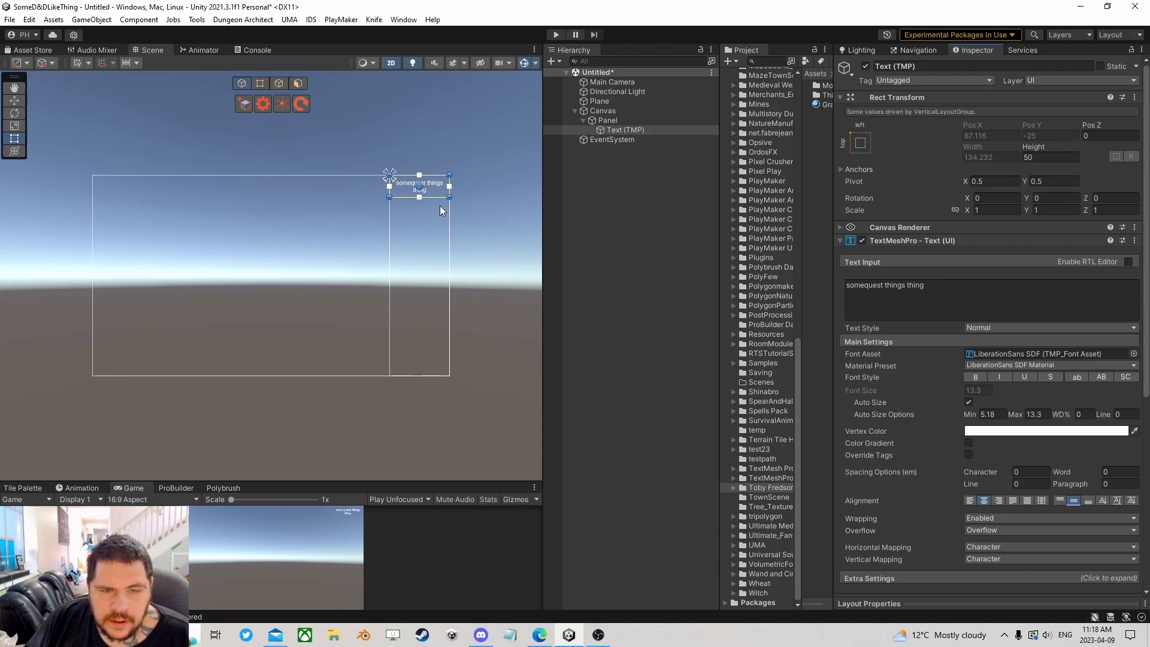
- Duplicate the text twice inside the panel and let the Vertical Layout Group control the child height
{"action": "left_click", "coordinate": [621, 130]}
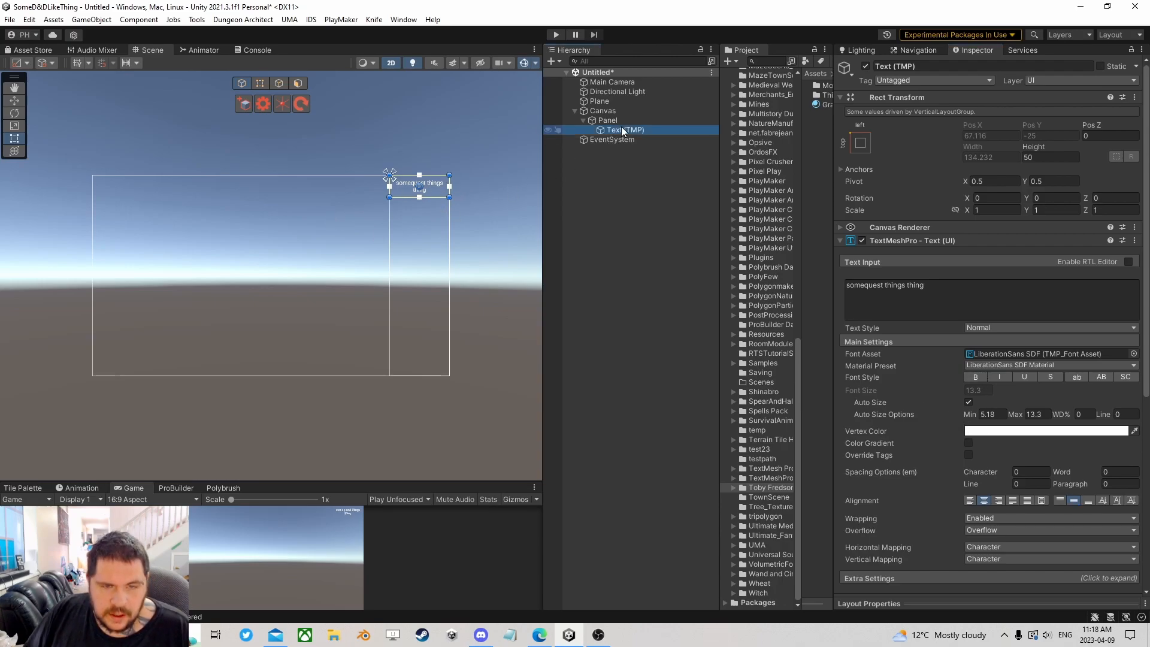
{"action": "key", "text": "ctrl+d"}
{"action": "key", "text": "ctrl+d"}
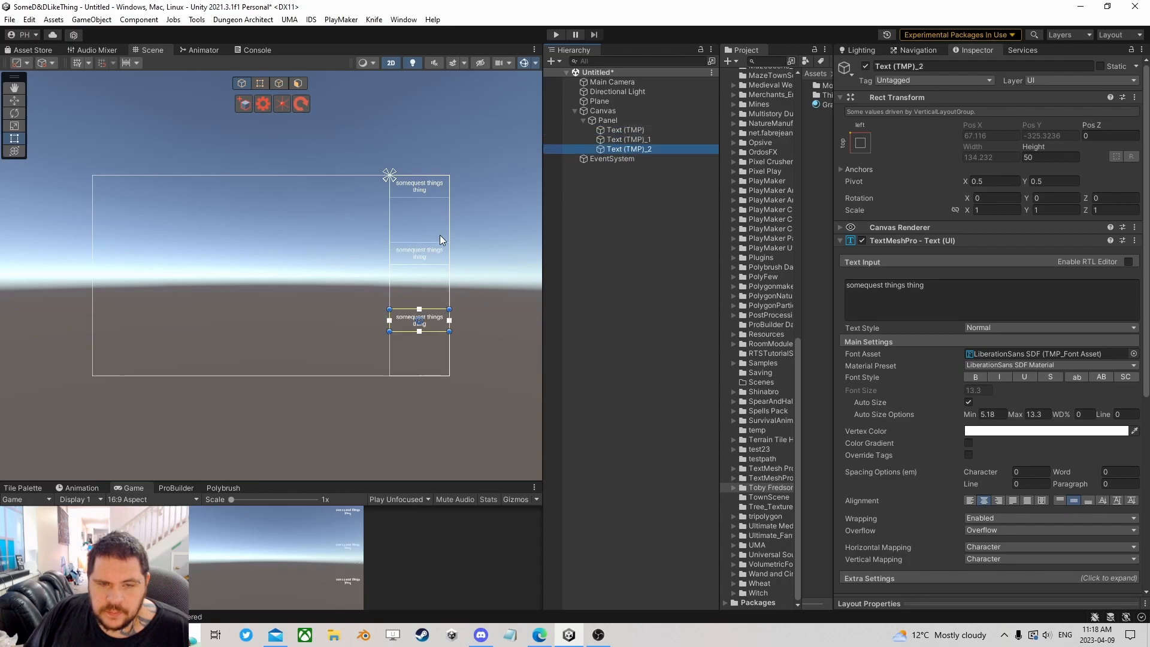
{"action": "left_click", "coordinate": [612, 122]}
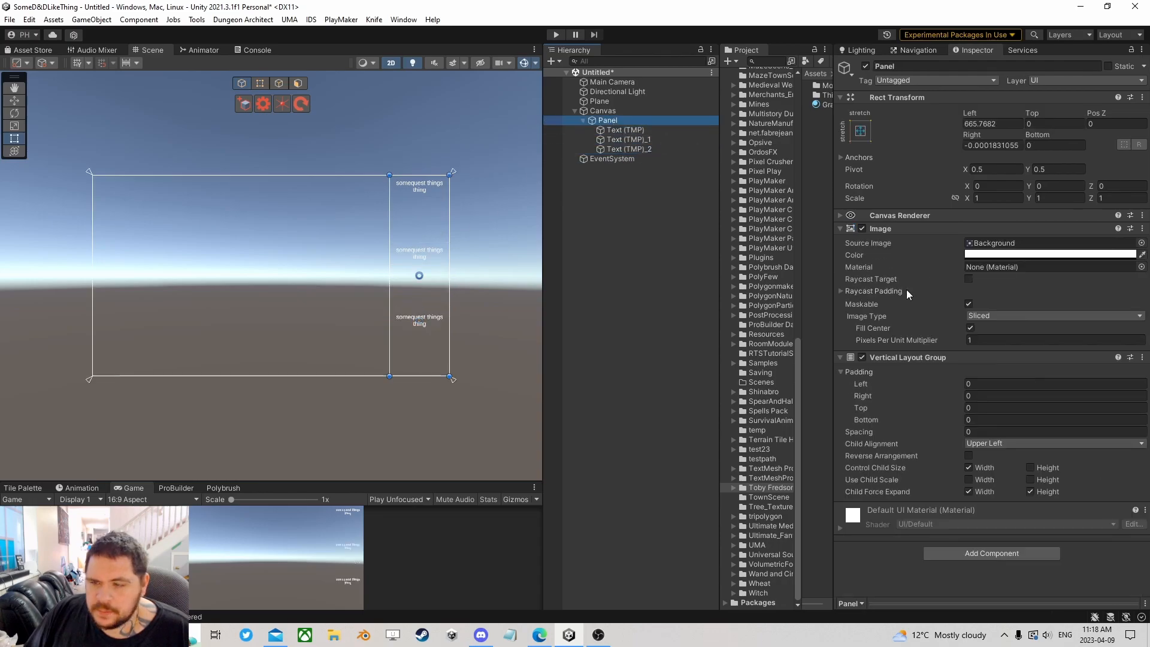
{"action": "left_click", "coordinate": [1030, 468]}
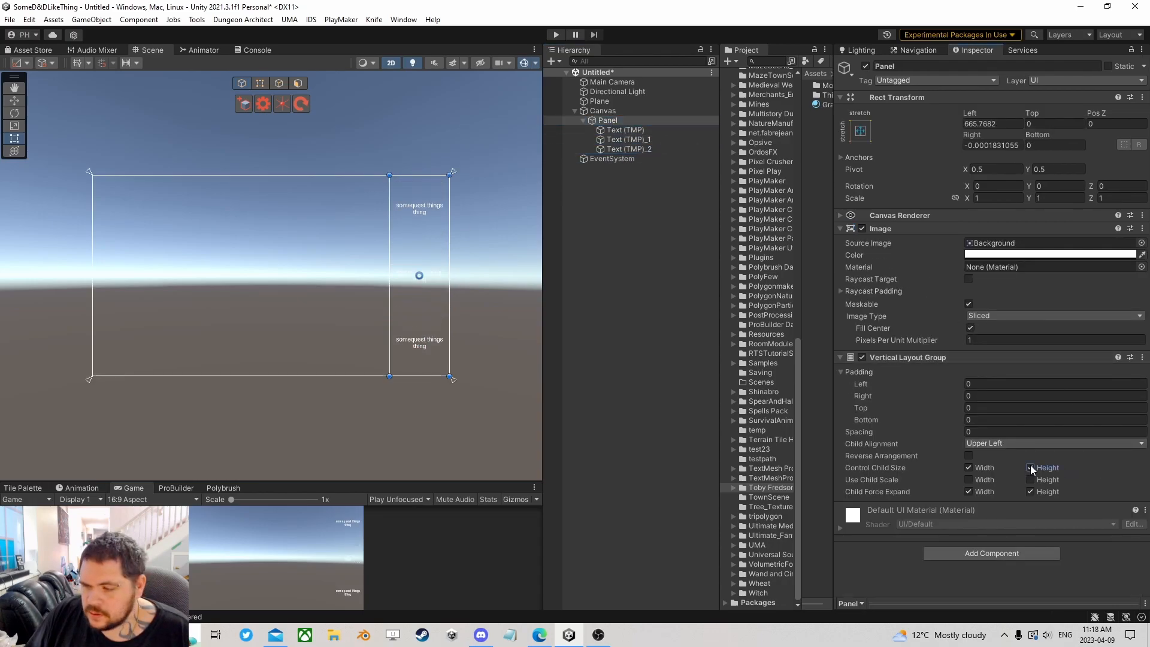
- Delete the two text copies from the panel
{"action": "left_click", "coordinate": [613, 139]}
{"action": "key", "text": "Delete"}
{"action": "left_click", "coordinate": [614, 138]}
{"action": "key", "text": "Delete"}
- Duplicate the remaining text twice again inside the panel
{"action": "left_click", "coordinate": [620, 129]}
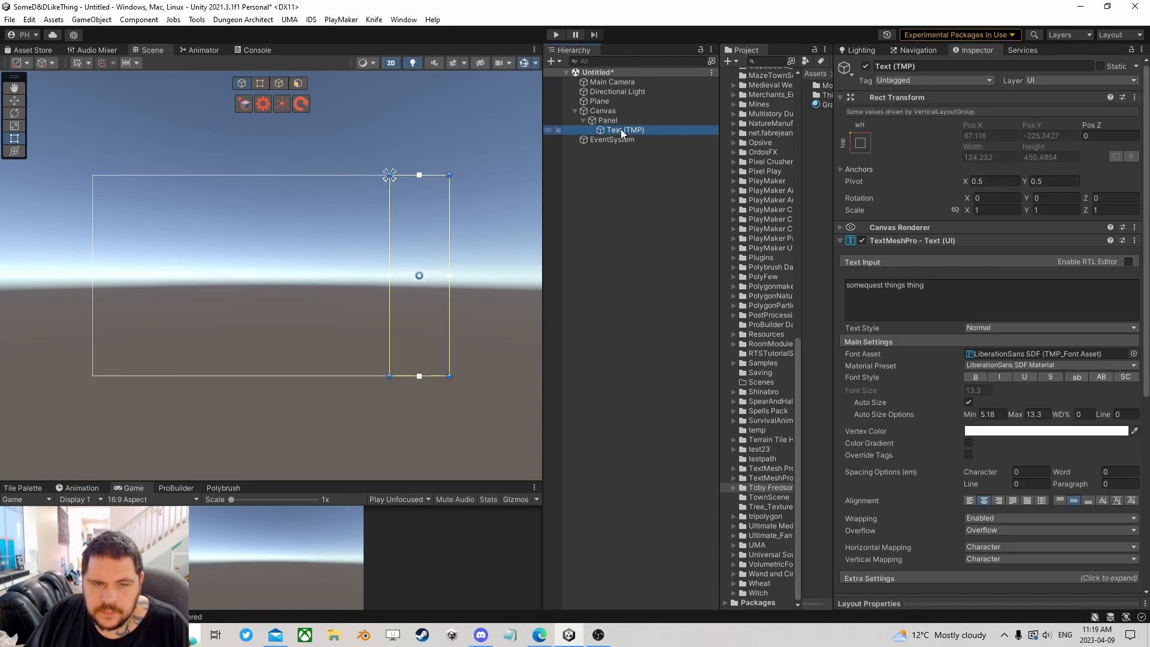
{"action": "key", "text": "ctrl+d"}
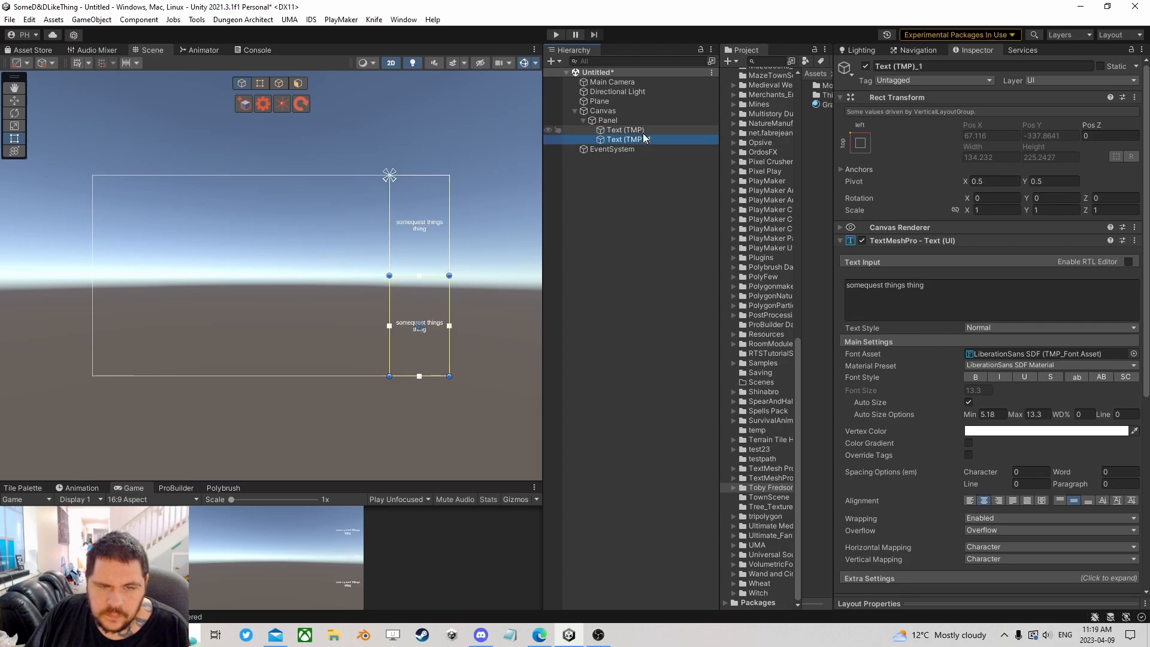
{"action": "key", "text": "ctrl+d"}
- Turn off Height for both Control Child Size and Child Force Expand on the panel's Vertical Layout Group
{"action": "left_click", "coordinate": [607, 120]}
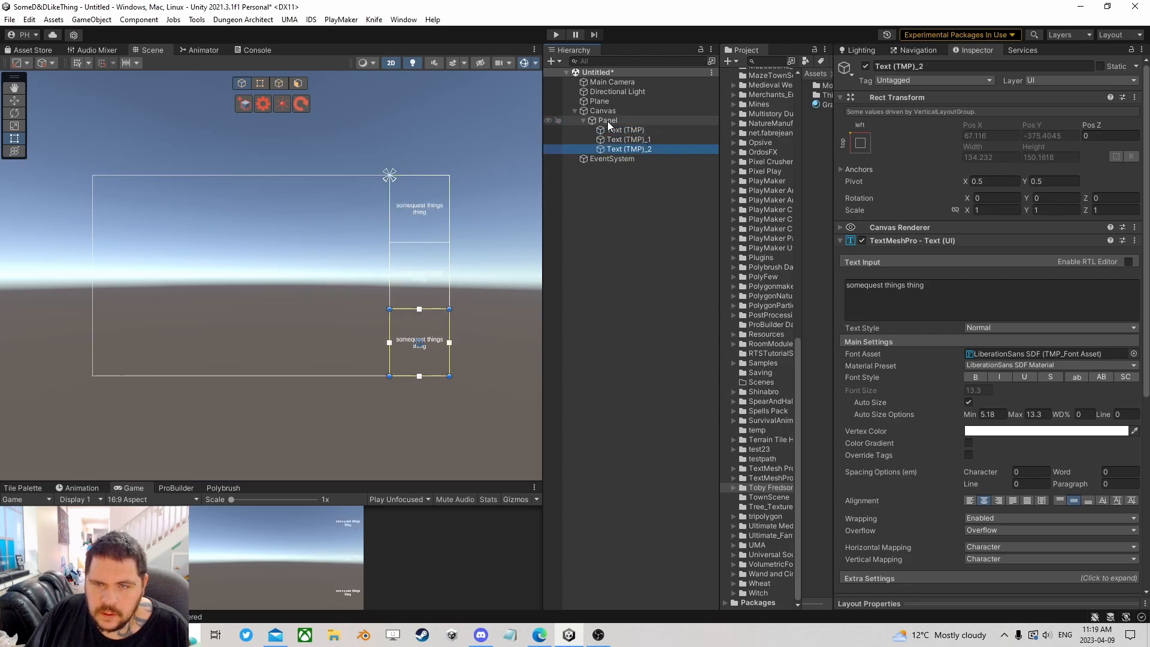
{"action": "left_click", "coordinate": [1030, 468]}
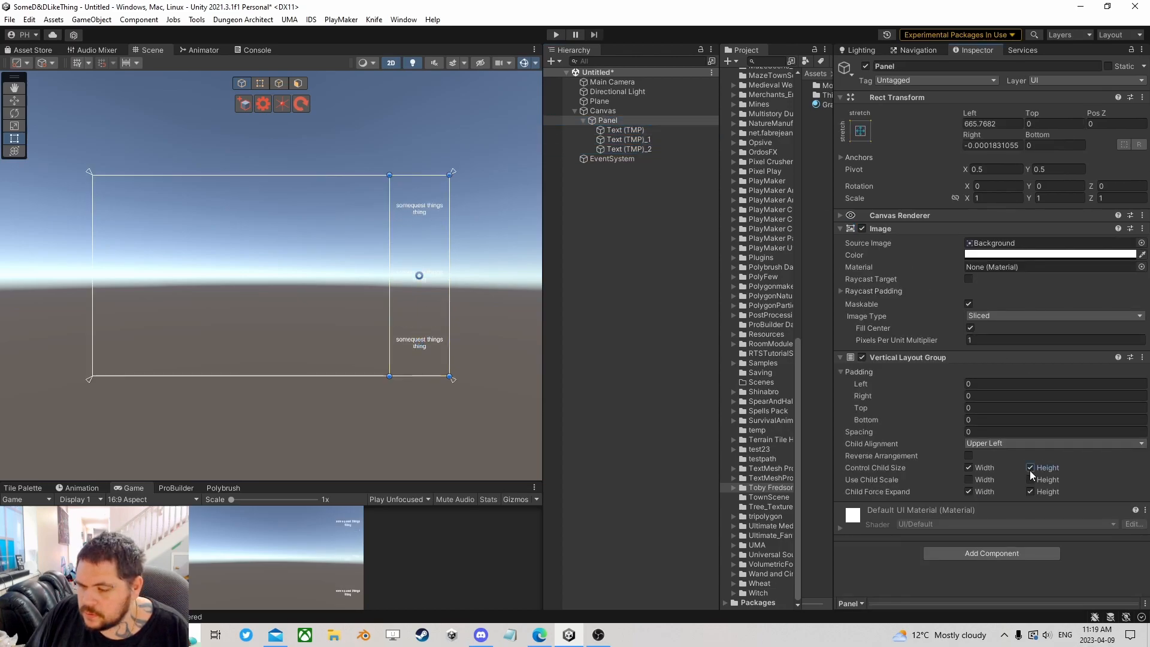
{"action": "left_click", "coordinate": [1030, 469]}
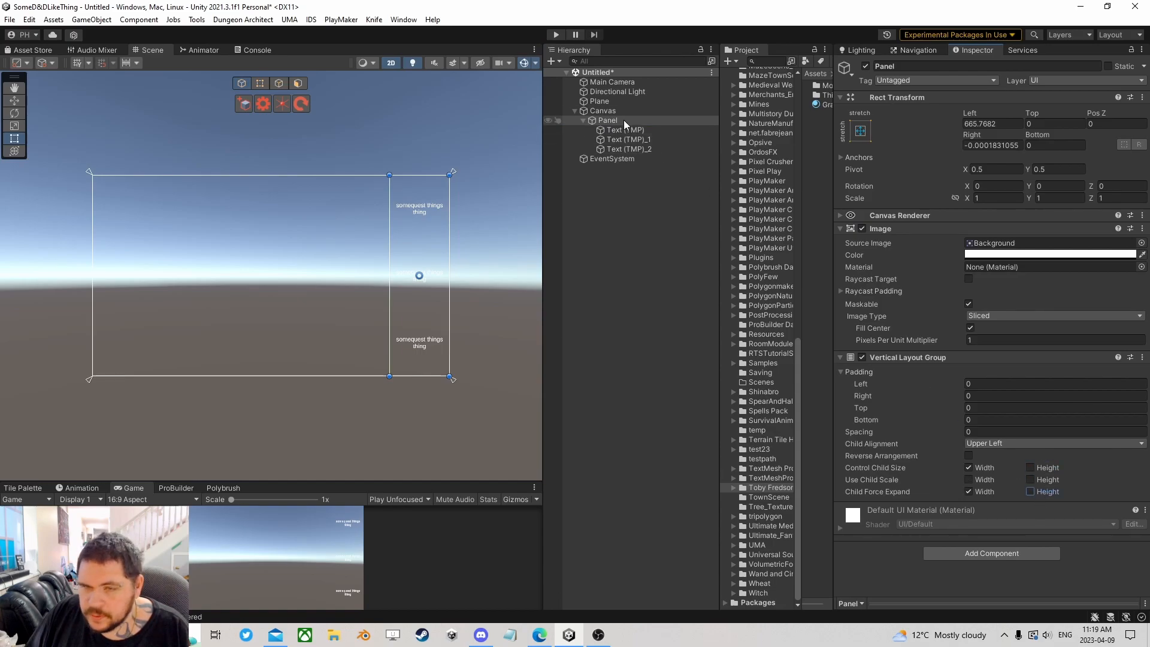
- Delete both duplicated texts, keeping only the original text in the panel
{"action": "left_click", "coordinate": [625, 139]}
{"action": "key", "text": "Delete"}
{"action": "left_click", "coordinate": [626, 141]}
{"action": "key", "text": "Delete"}
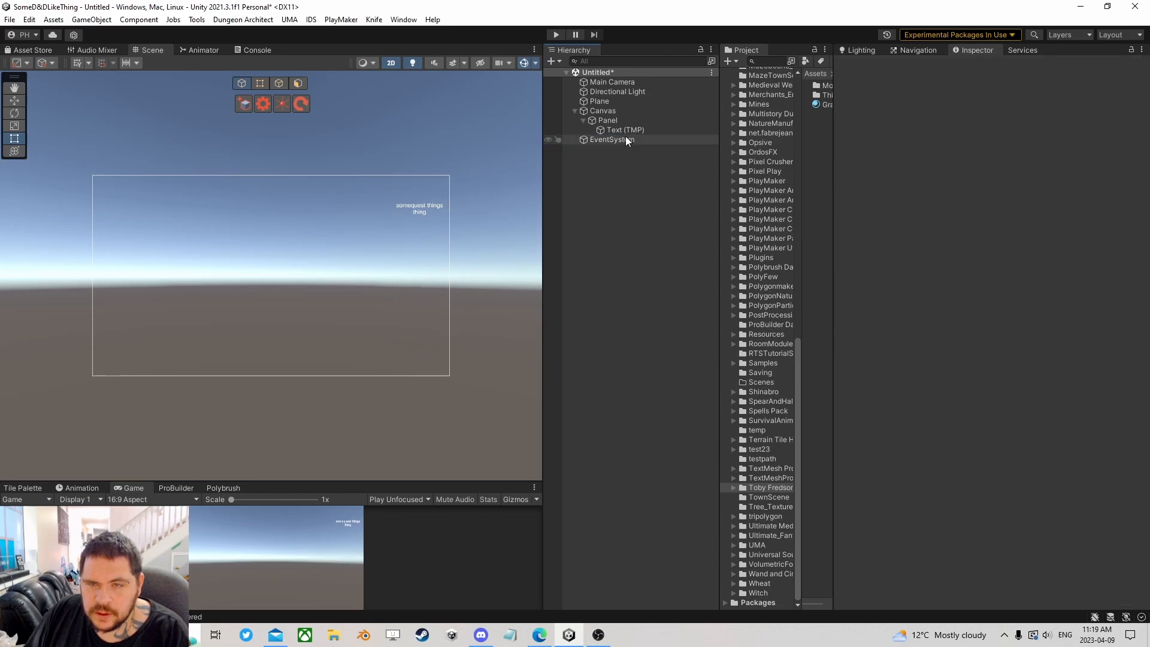
- Set the height of the panel's text to 50
{"action": "left_click", "coordinate": [623, 131]}
{"action": "left_click", "coordinate": [1038, 157]}
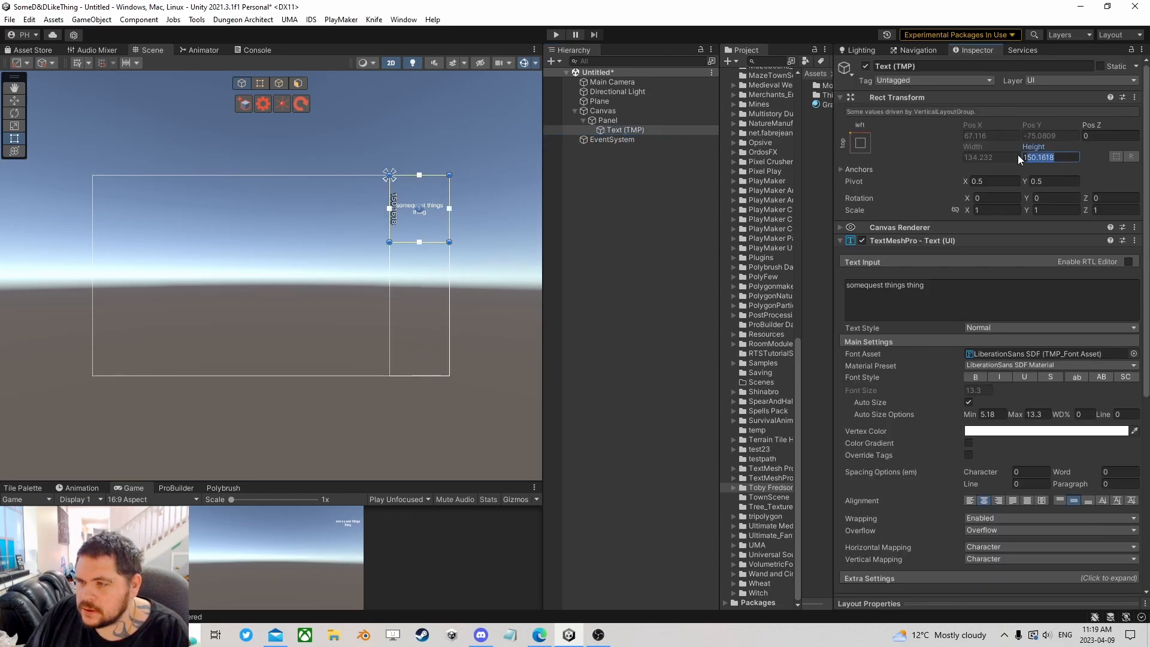
{"action": "type", "text": "50"}
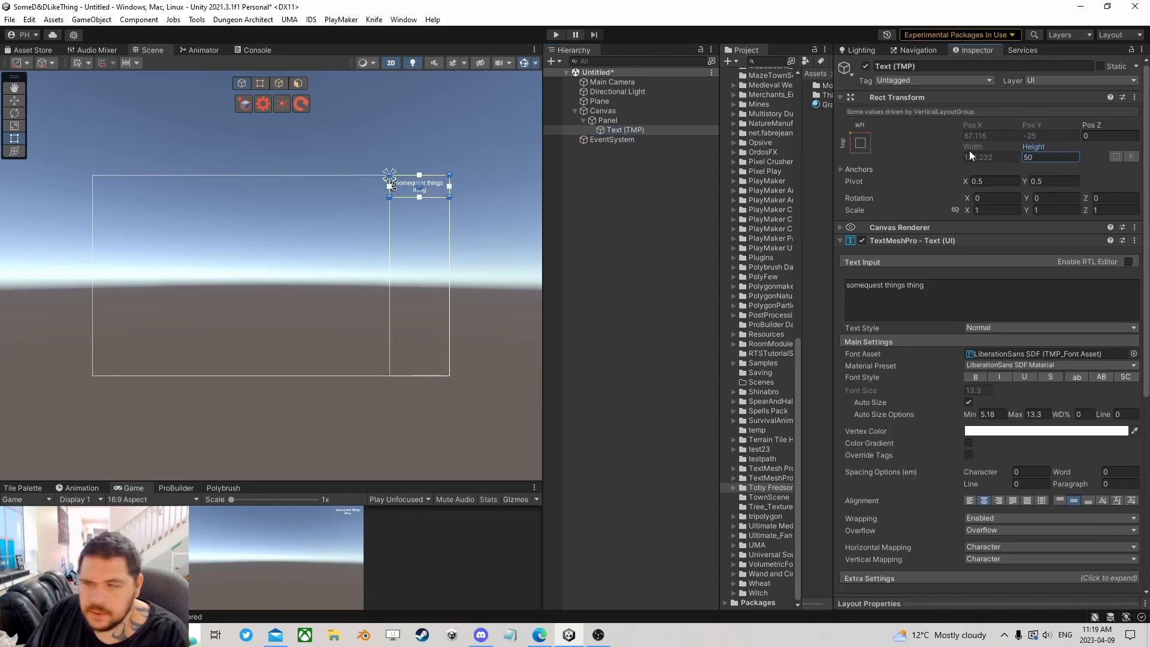
- Duplicate the text six times to check the vertical stacking, and delete all six copies
{"action": "left_click", "coordinate": [616, 129]}
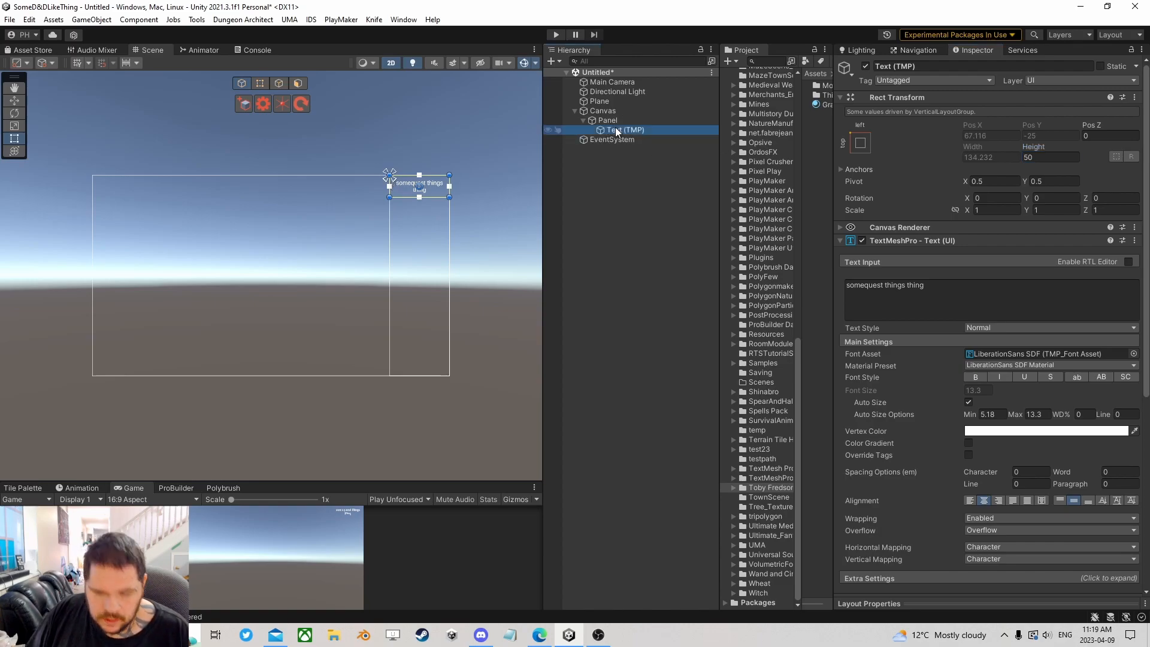
{"action": "key", "text": "ctrl+d"}
{"action": "key", "text": "ctrl+d"}
{"action": "key", "text": "ctrl+d"}
{"action": "key", "text": "ctrl+d"}
{"action": "key", "text": "ctrl+d"}
{"action": "key", "text": "ctrl+d"}
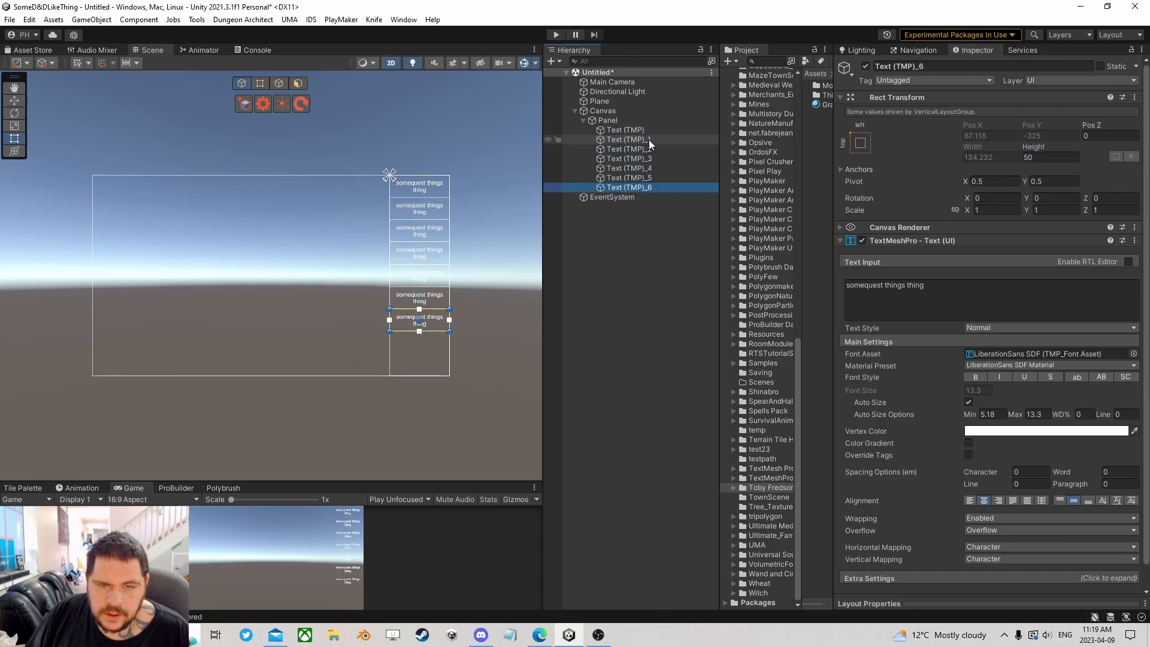
{"action": "left_click", "coordinate": [632, 141], "text": "shift"}
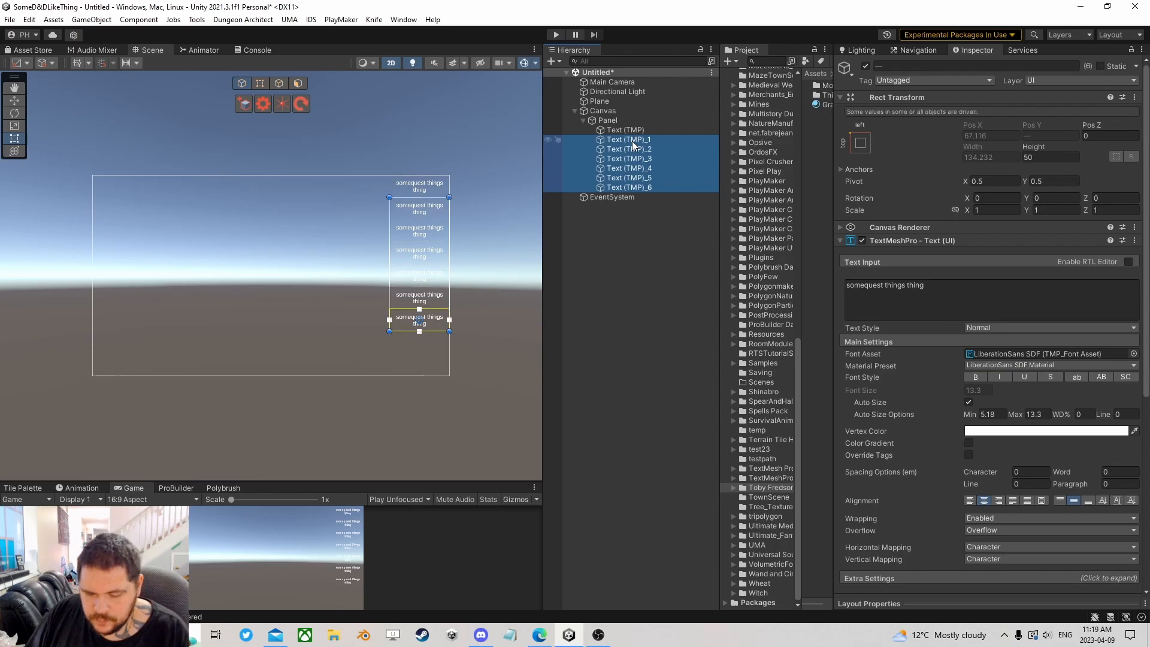
{"action": "key", "text": "Delete"}
- Rename the text object in the panel as "Quest"
{"action": "left_click", "coordinate": [632, 134]}
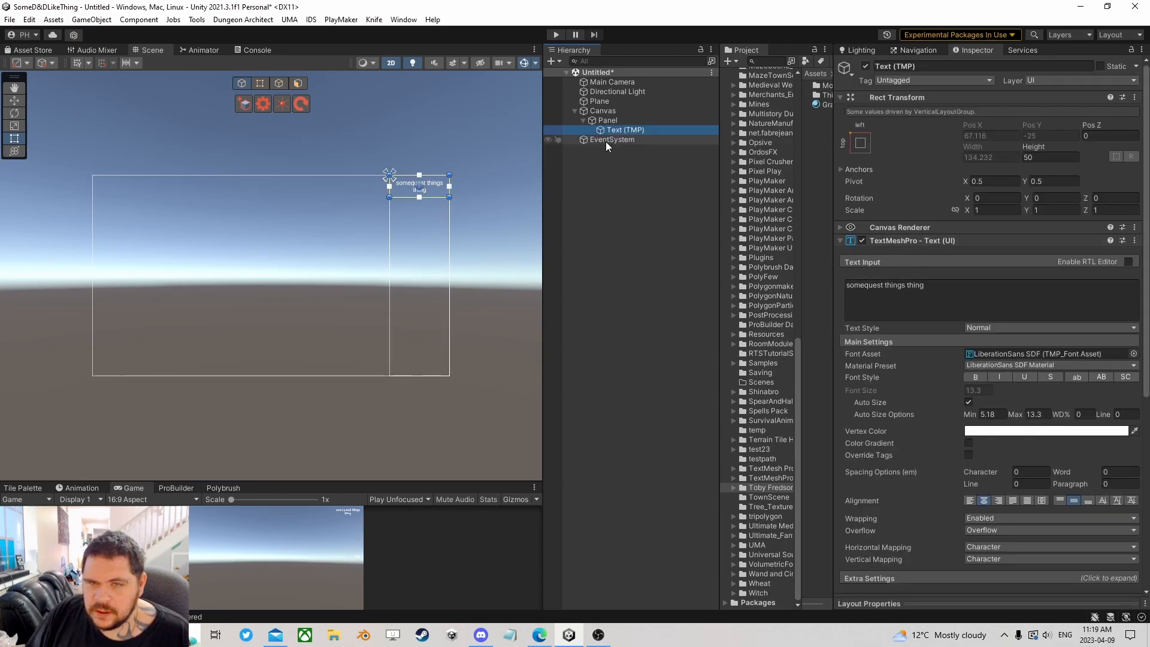
{"action": "left_click", "coordinate": [626, 130]}
{"action": "type", "text": "Quest"}
{"action": "key", "text": "Return"}
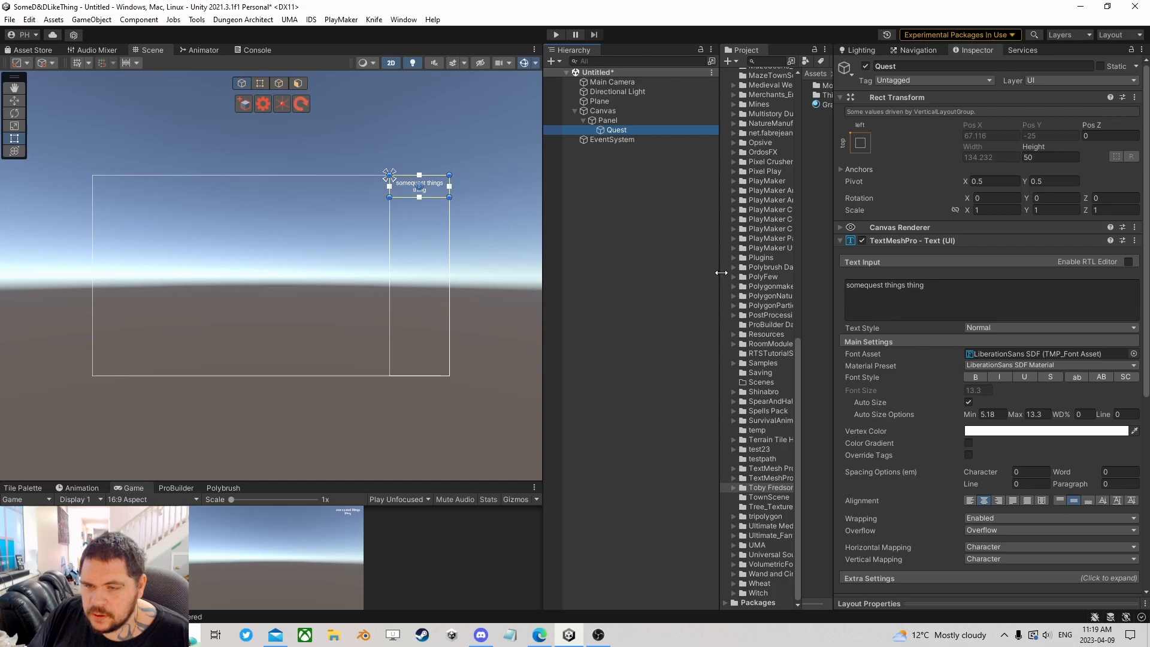
- Create a folder named "_Quest" directly under the project's Assets folder
{"action": "left_click_drag", "start_coordinate": [721, 273], "coordinate": [585, 273]}
{"action": "scroll", "coordinate": [710, 289], "scroll_direction": "up", "scroll_amount": 15}
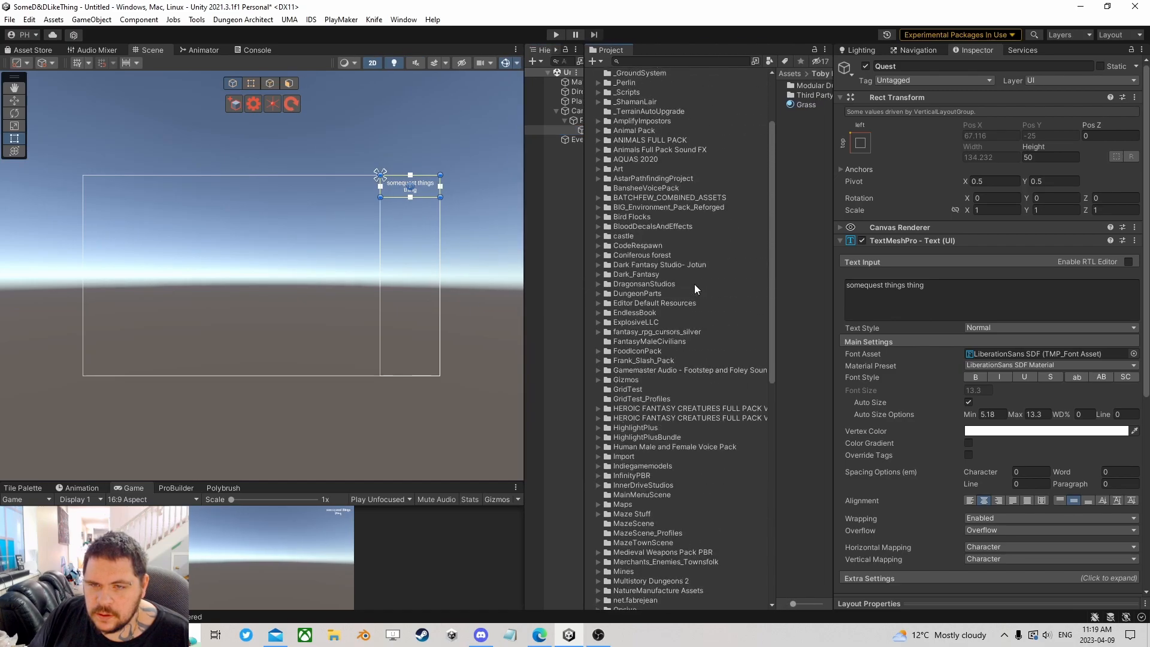
{"action": "scroll", "coordinate": [694, 285], "scroll_direction": "up", "scroll_amount": 5}
{"action": "right_click", "coordinate": [626, 143]}
{"action": "mouse_move", "coordinate": [746, 149]}
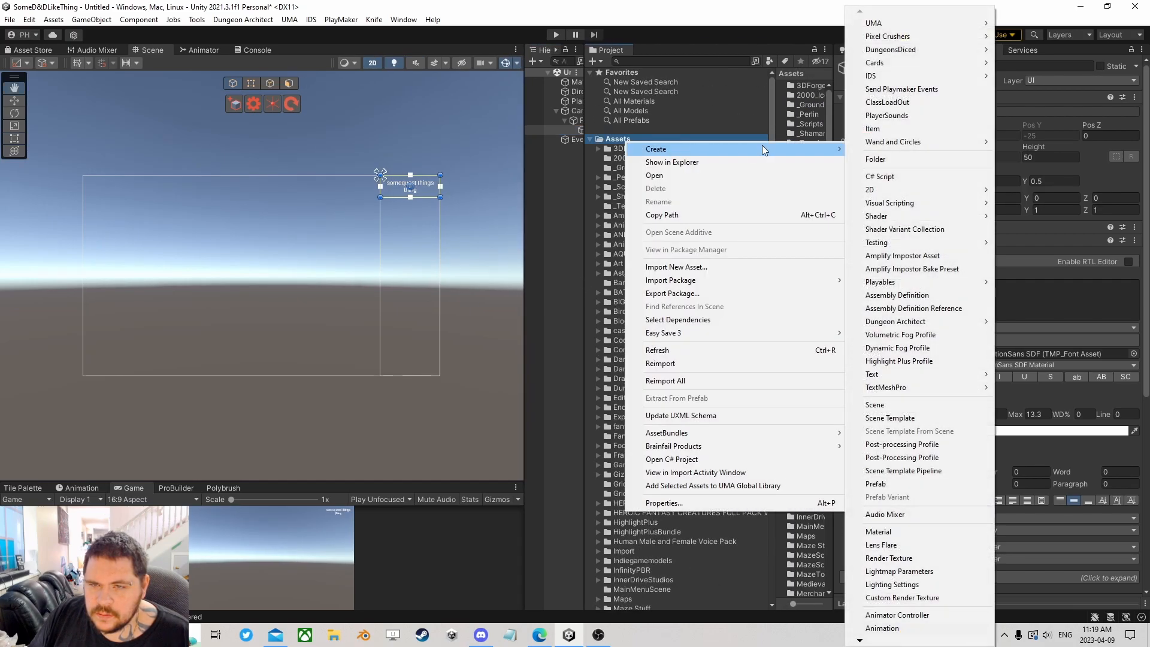
{"action": "left_click", "coordinate": [880, 159]}
{"action": "key", "text": "BackSpace"}
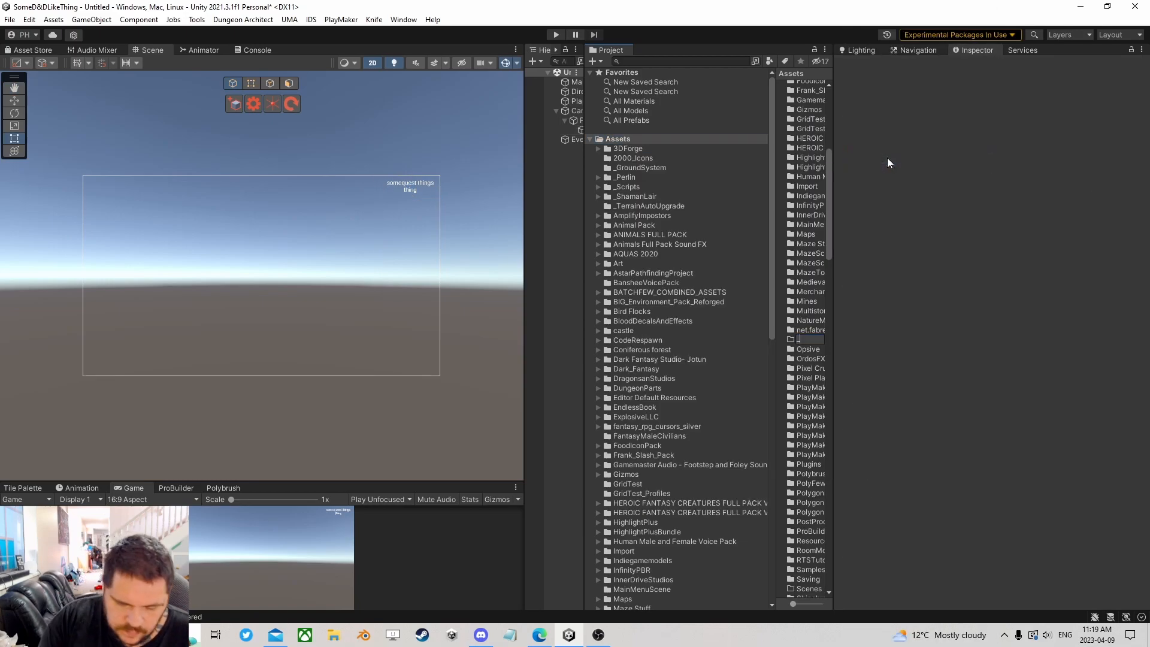
{"action": "key", "text": "Return"}
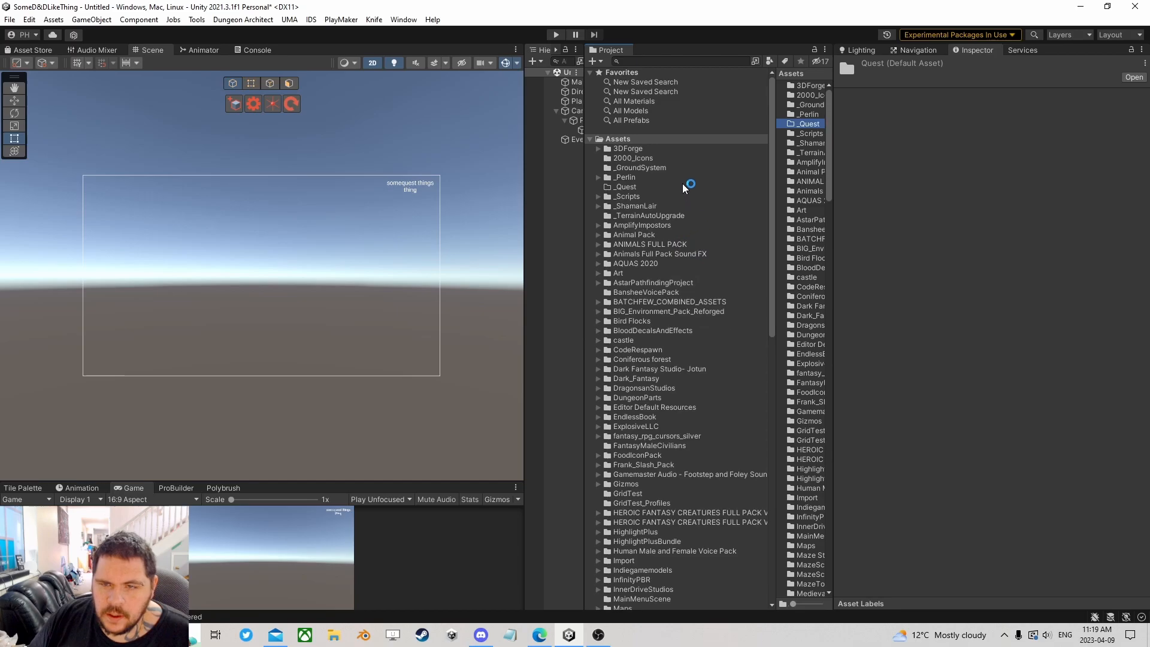
- Save the Quest text object as a prefab in the _Quest folder and delete its instance from the scene
{"action": "left_click_drag", "start_coordinate": [583, 162], "coordinate": [671, 185]}
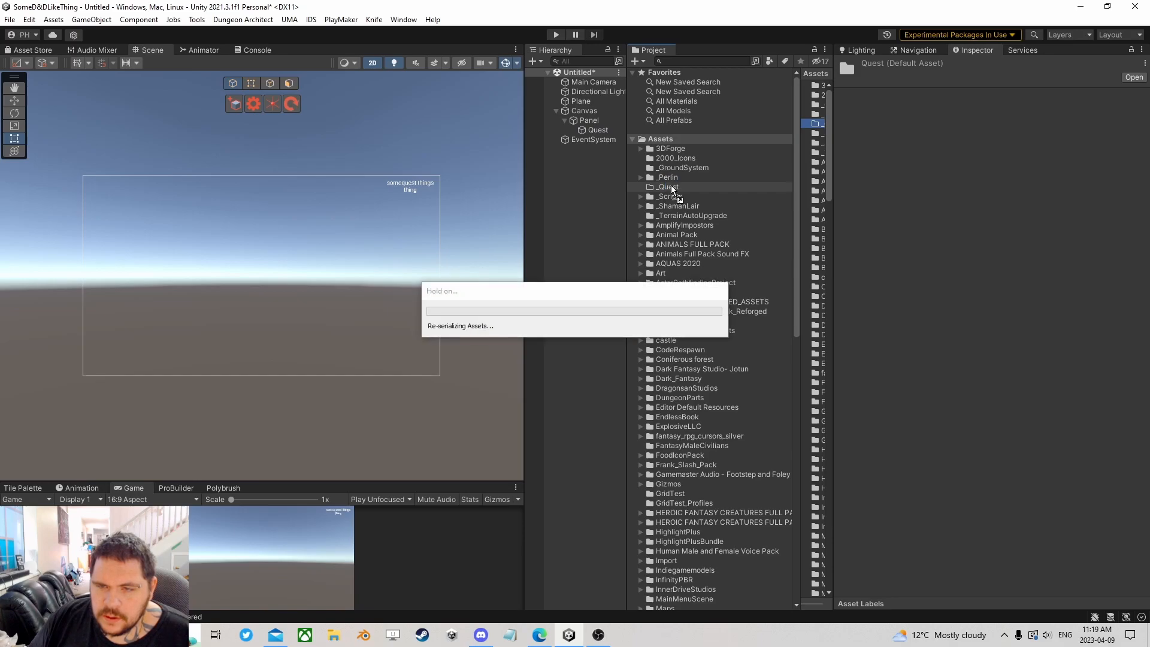
{"action": "left_click", "coordinate": [598, 131]}
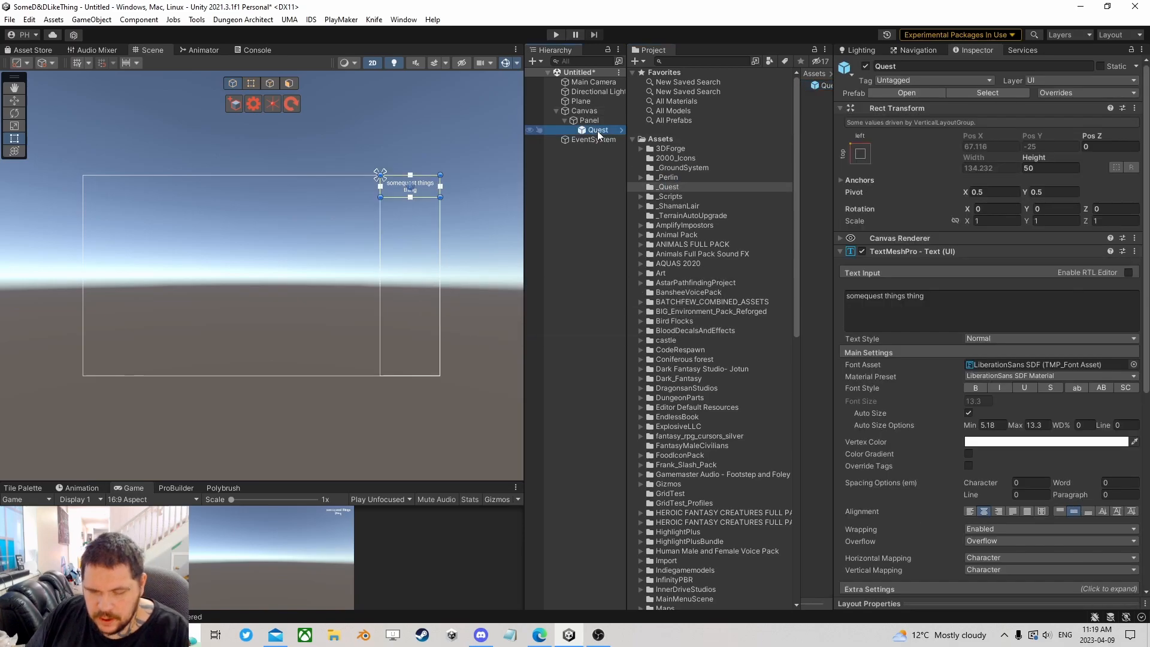
{"action": "key", "text": "Delete"}
- Add a PlayMakerFSM component to the panel and open its FSM for editing
{"action": "left_click", "coordinate": [591, 121]}
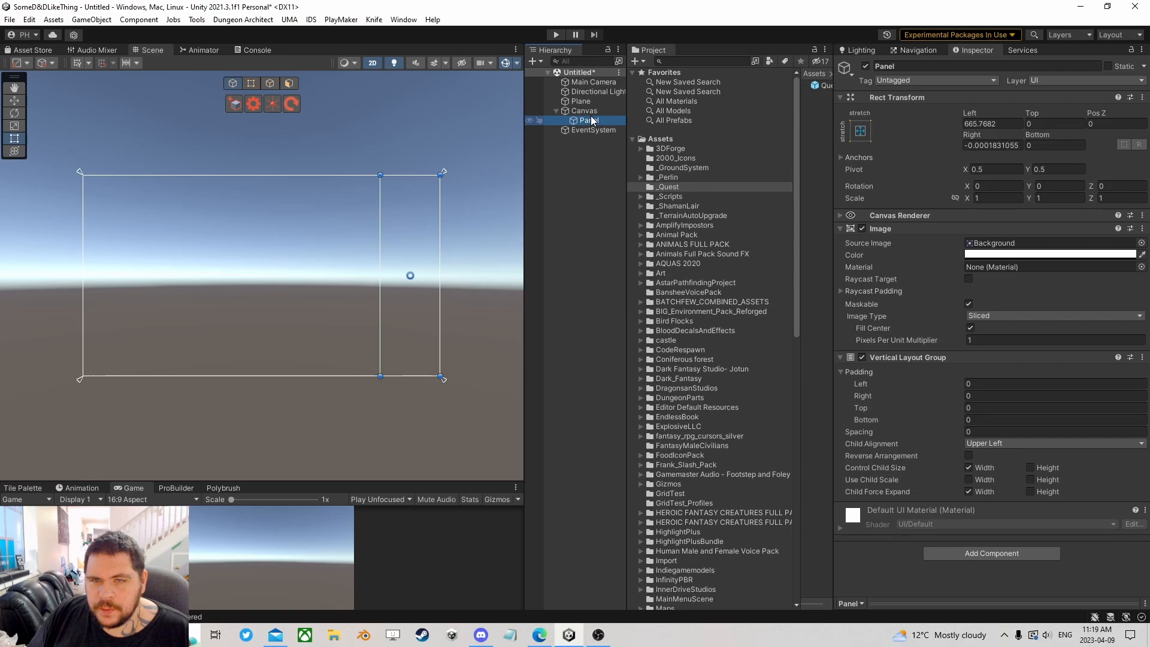
{"action": "left_click", "coordinate": [991, 553]}
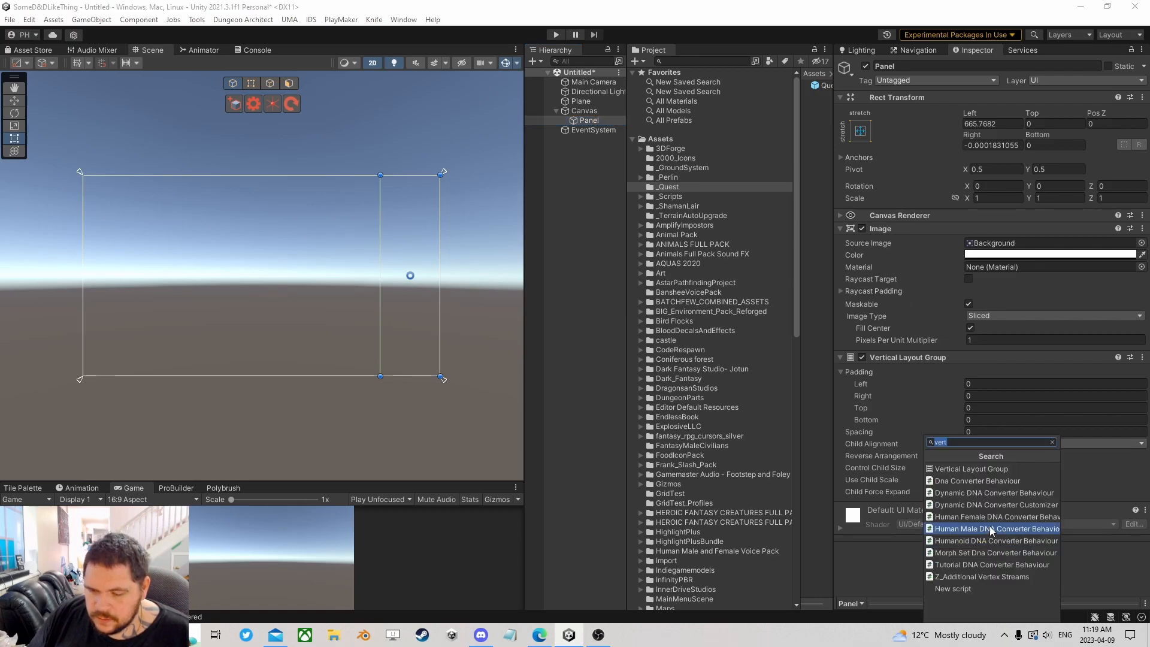
{"action": "type", "text": "playm"}
{"action": "left_click", "coordinate": [972, 494]}
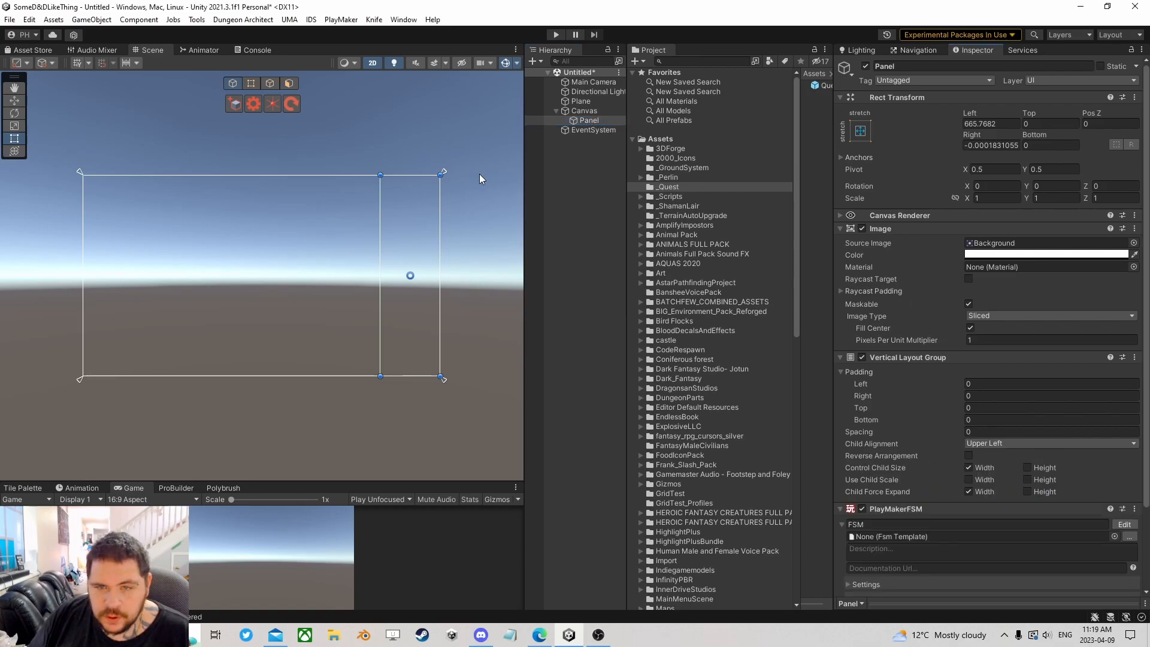
{"action": "left_click", "coordinate": [1124, 525]}
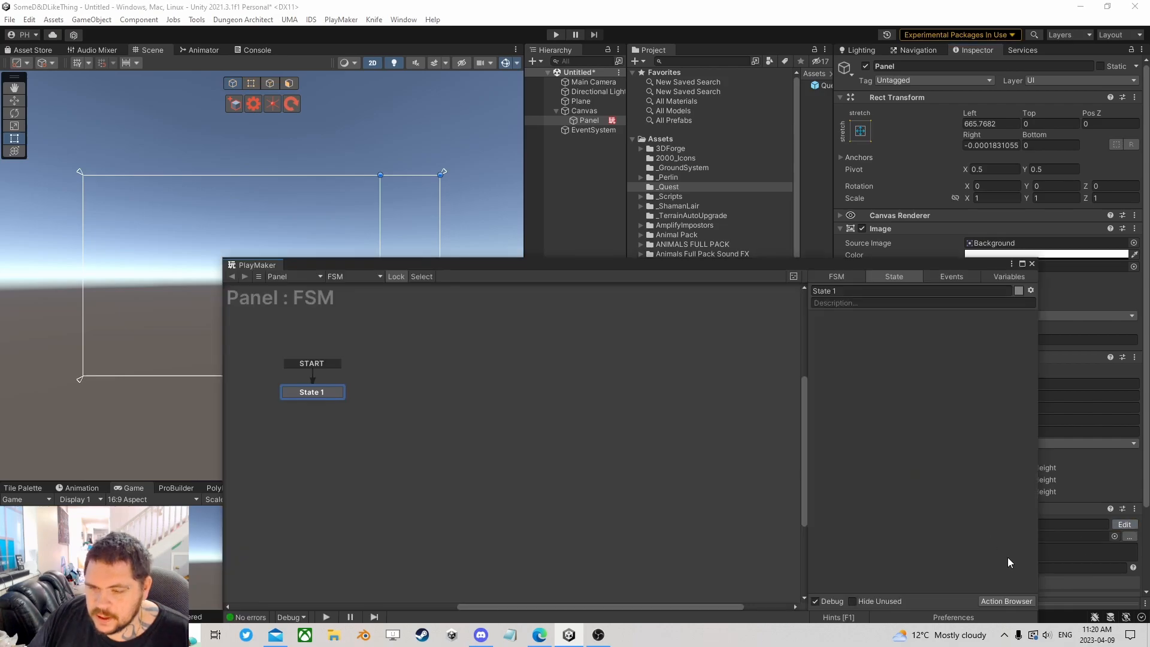
- Add a Get Owner action to State 1 of the panel's FSM and close the action browser
{"action": "left_click", "coordinate": [1008, 603]}
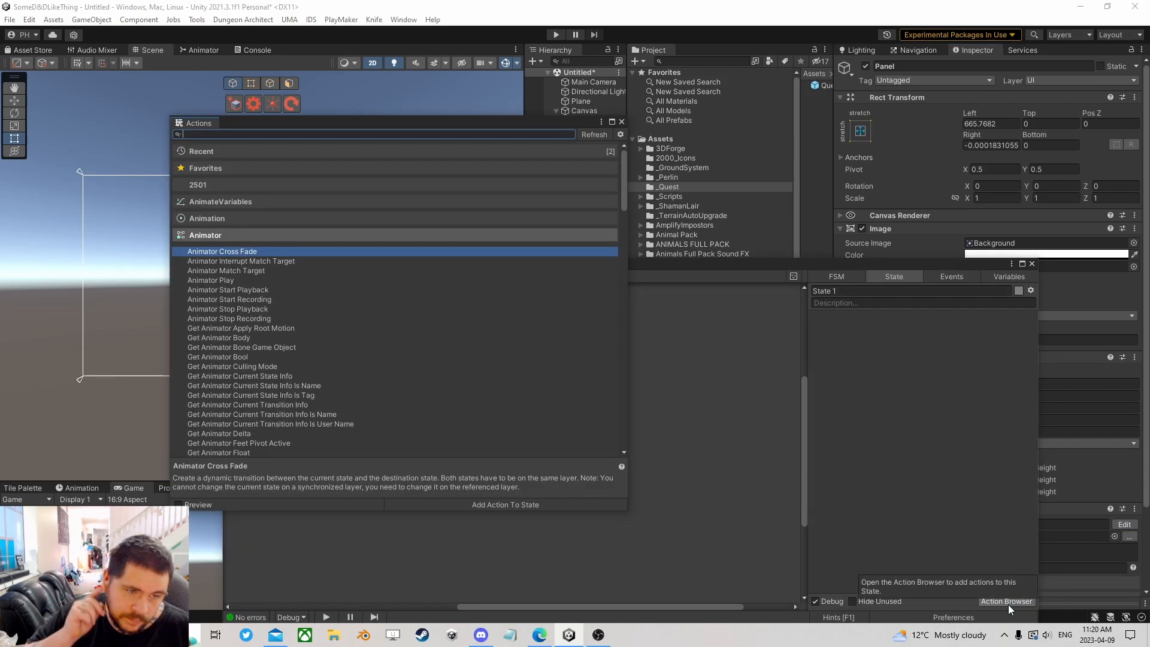
{"action": "type", "text": "get own"}
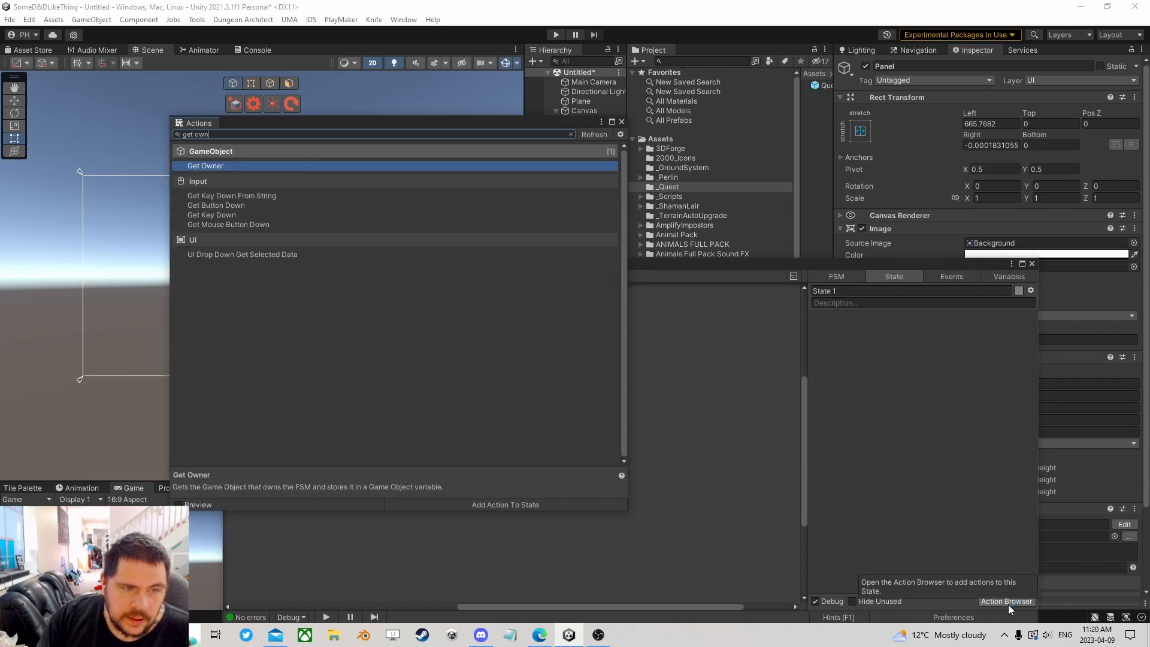
{"action": "key", "text": "Return"}
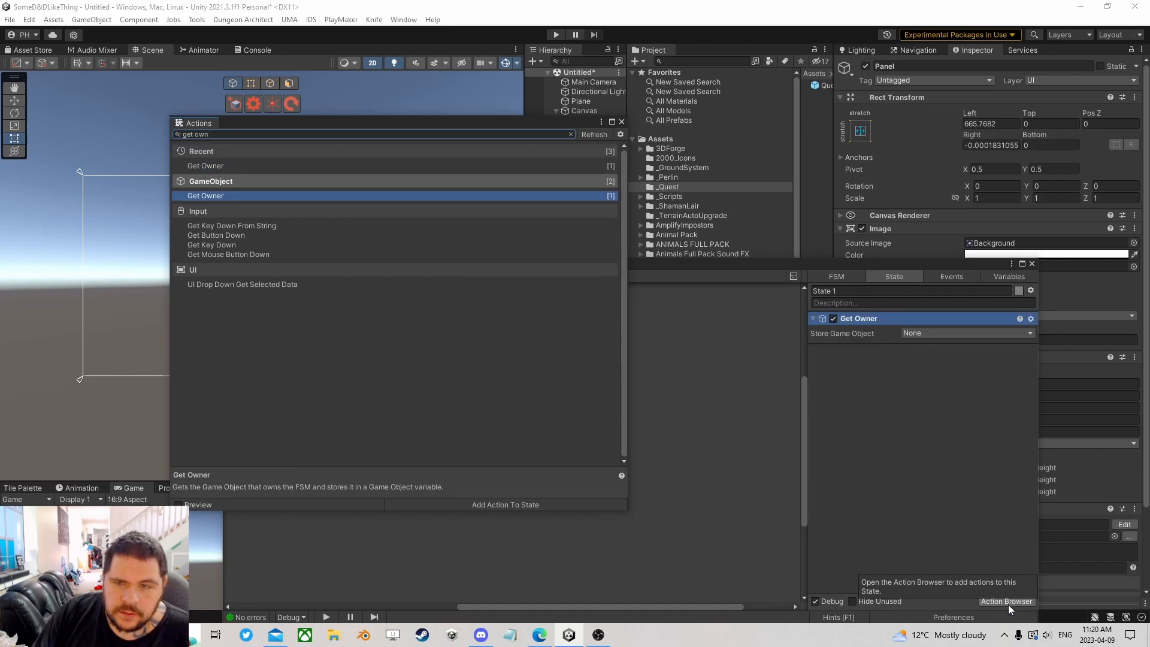
{"action": "left_click", "coordinate": [621, 121]}
- Store the Get Owner result in a new global variable named "QuestHolder" and close the panel's FSM editor
{"action": "left_click", "coordinate": [926, 333]}
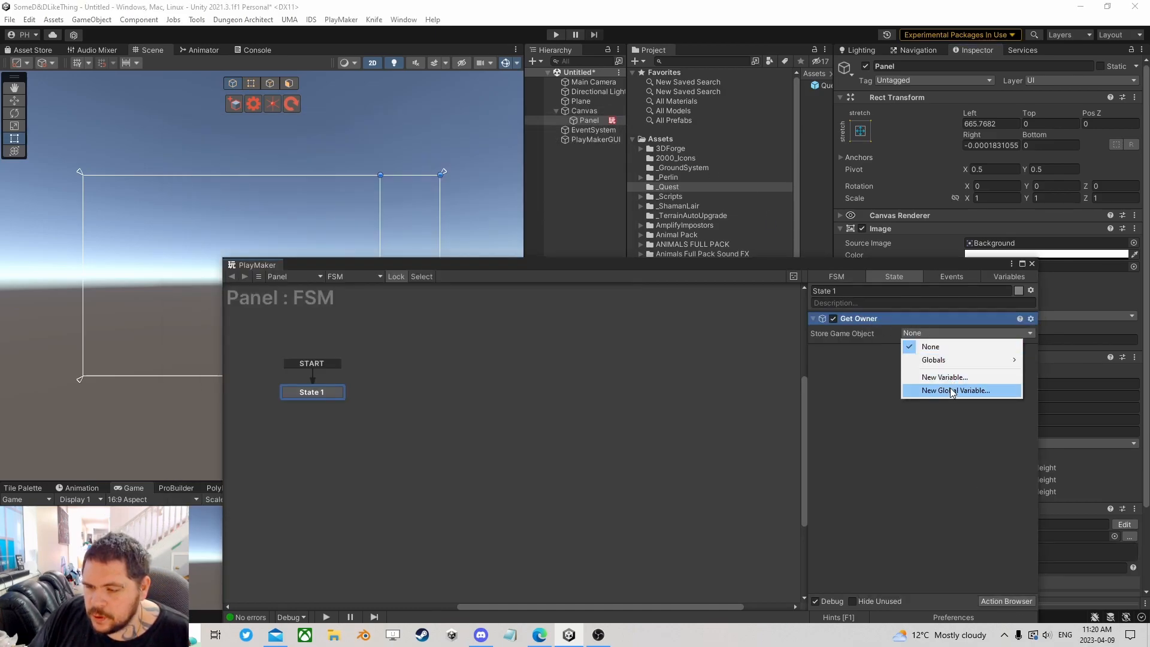
{"action": "left_click", "coordinate": [952, 392]}
{"action": "type", "text": "QuestHold"}
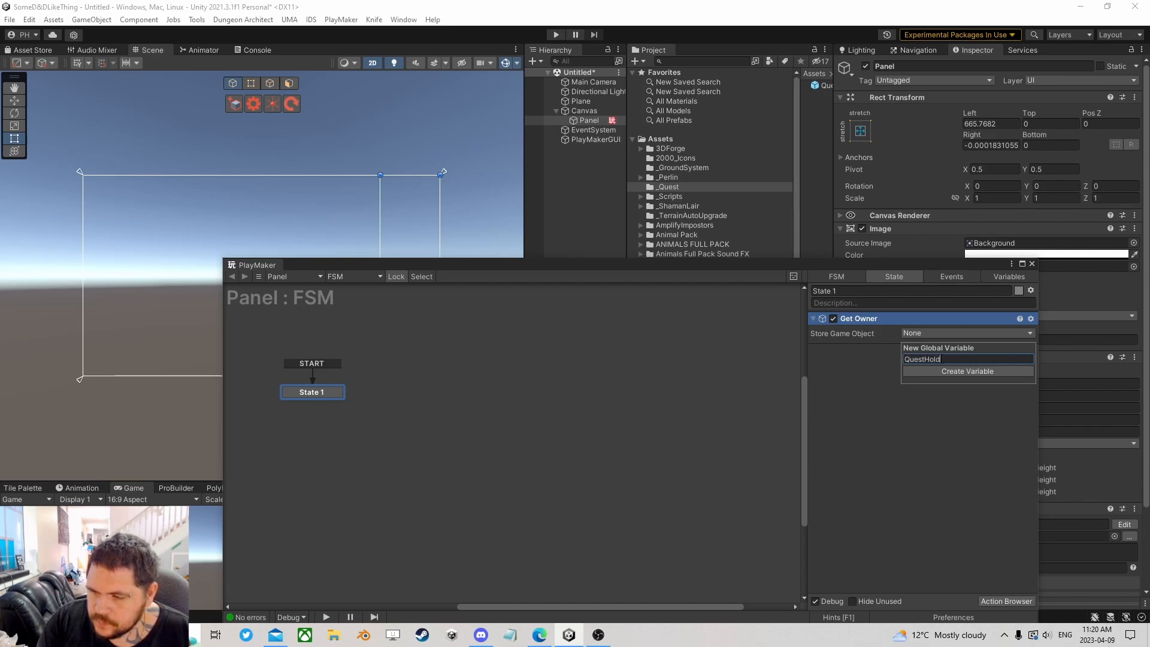
{"action": "type", "text": "er"}
{"action": "key", "text": "Return"}
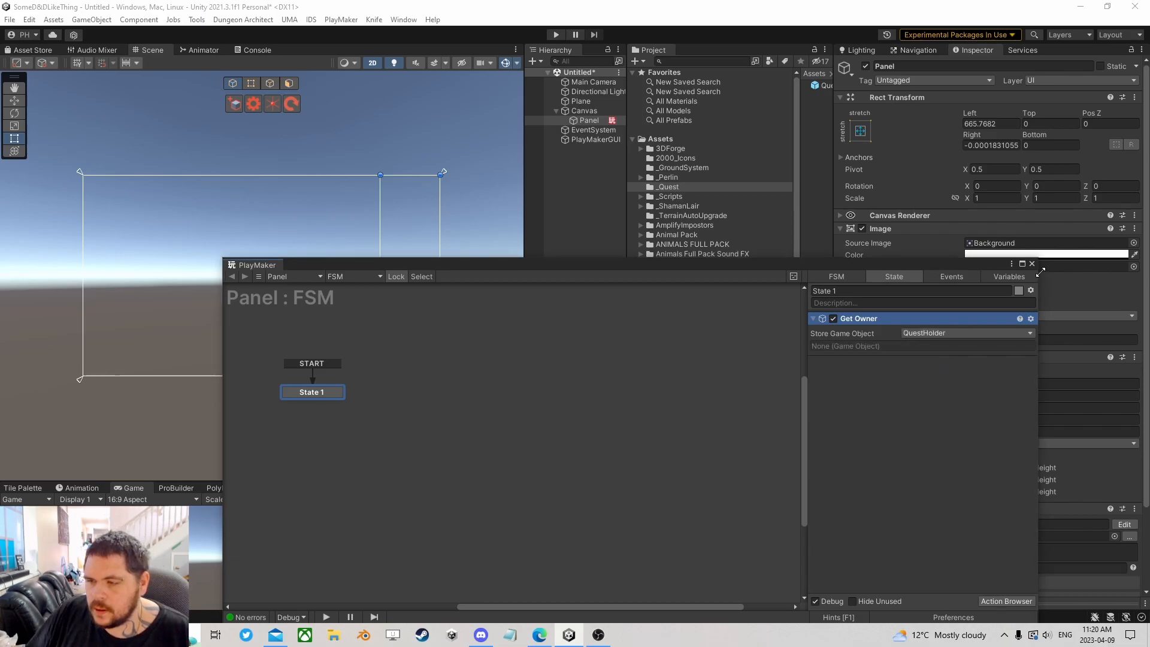
{"action": "left_click", "coordinate": [1033, 264]}
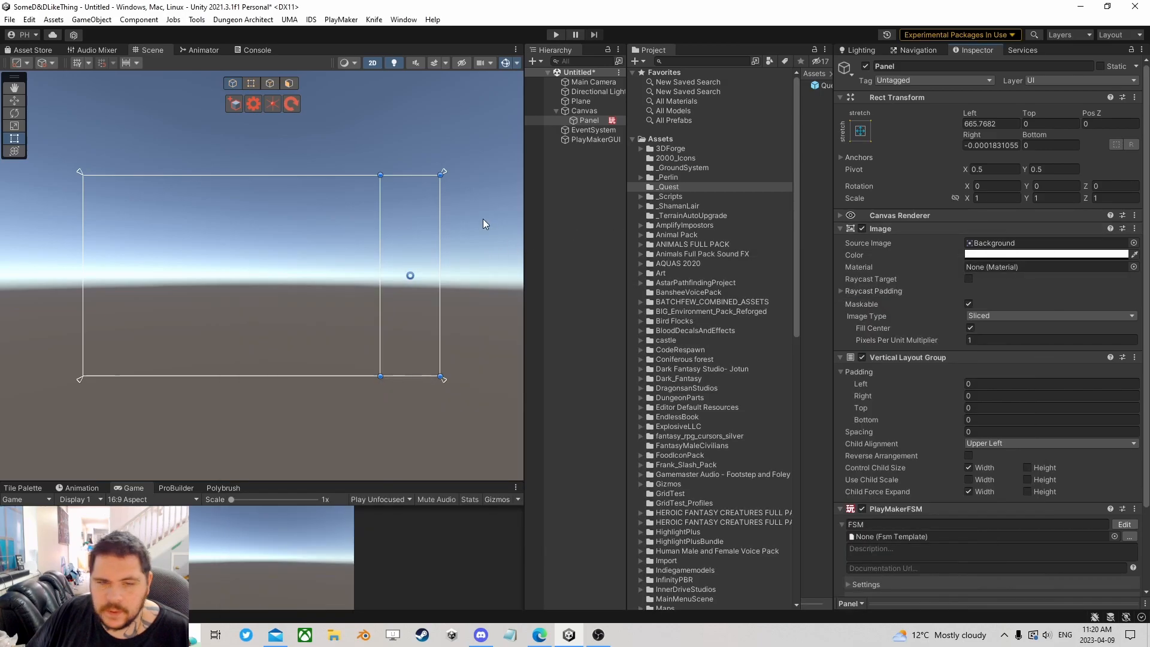
- Collapse the Canvas children, turn off the Scene view's 2D mode and frame the Plane in 3D
{"action": "left_click", "coordinate": [589, 123]}
{"action": "left_click", "coordinate": [556, 111]}
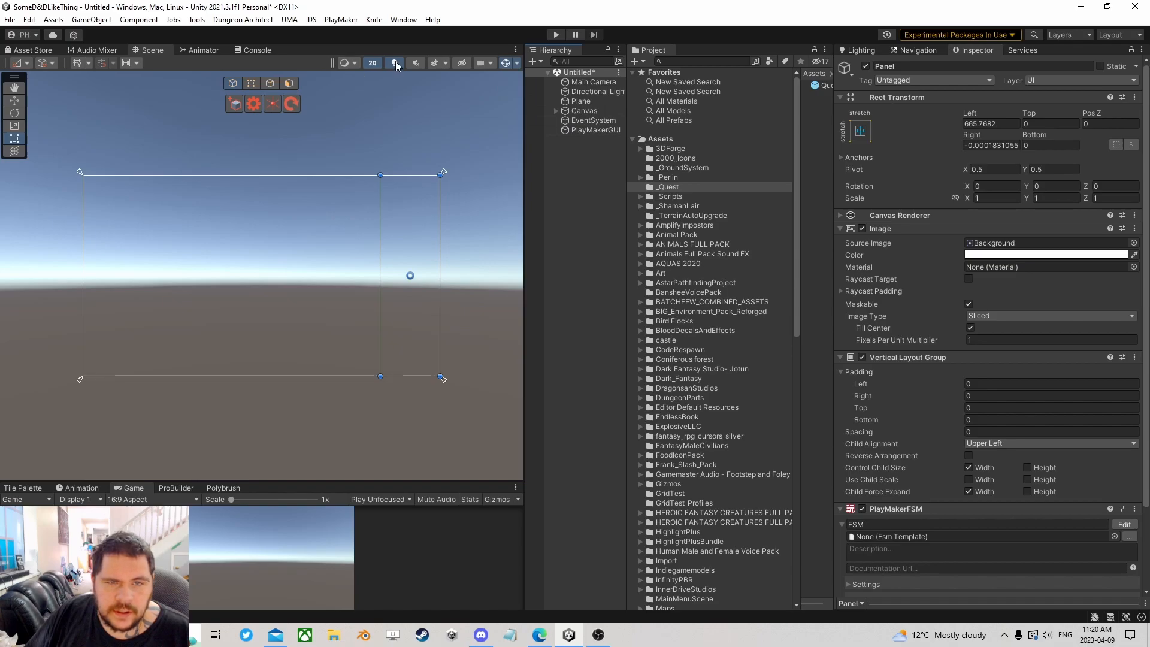
{"action": "left_click", "coordinate": [371, 63]}
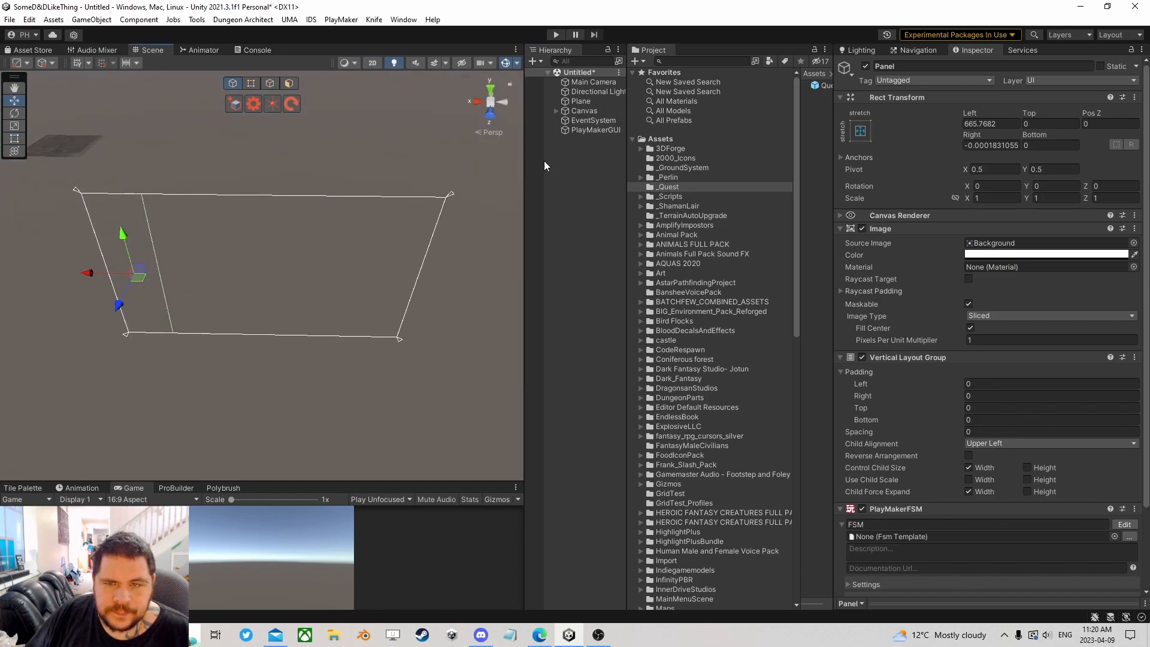
{"action": "double_click", "coordinate": [581, 101]}
{"action": "scroll", "coordinate": [289, 266], "scroll_direction": "up", "scroll_amount": 5}
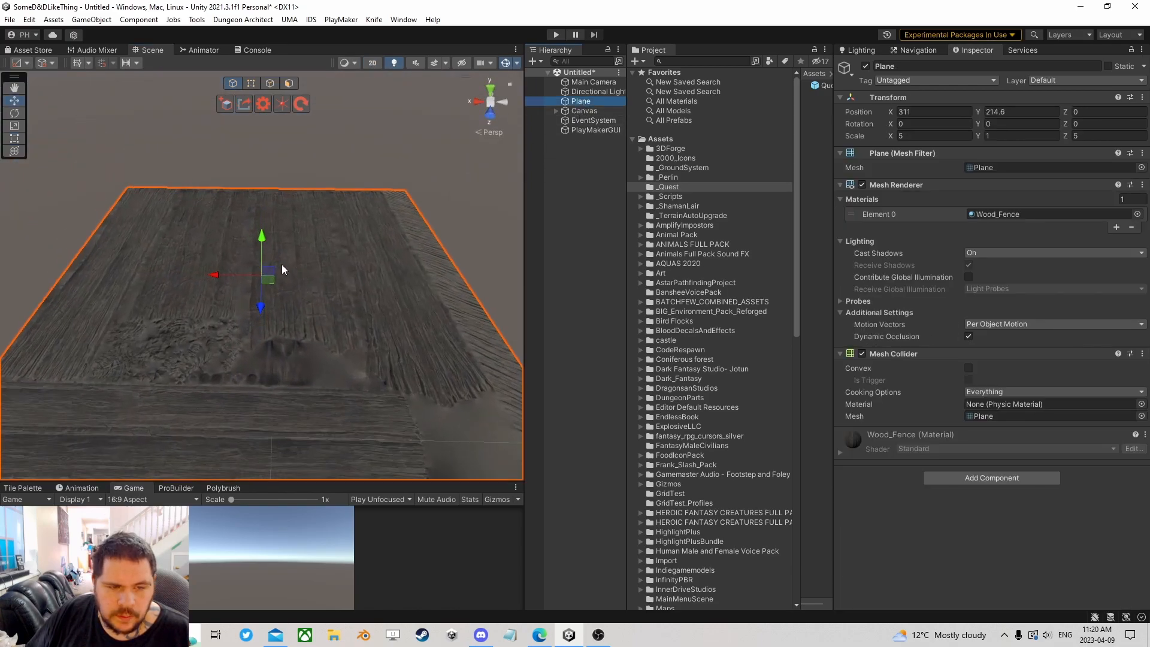
{"action": "scroll", "coordinate": [278, 261], "scroll_direction": "up", "scroll_amount": 3}
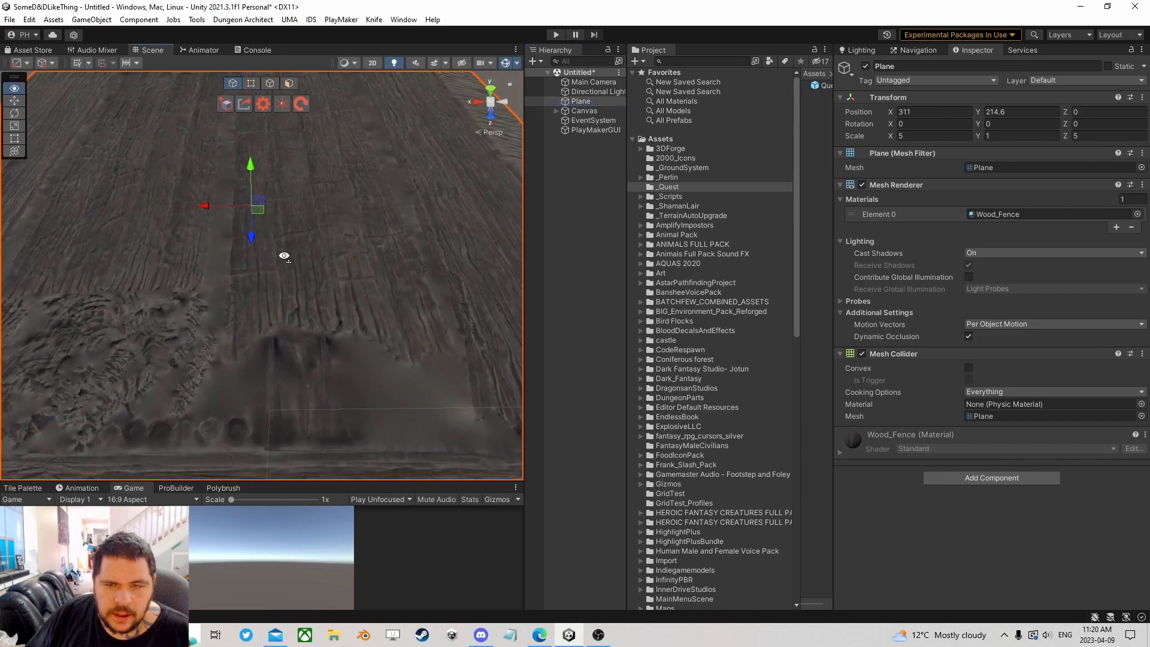
- Create a 3D Capsule and place it on the plane at about X 317.42, Y 215.14, Z 1.58
{"action": "right_click", "coordinate": [581, 159]}
{"action": "mouse_move", "coordinate": [659, 329]}
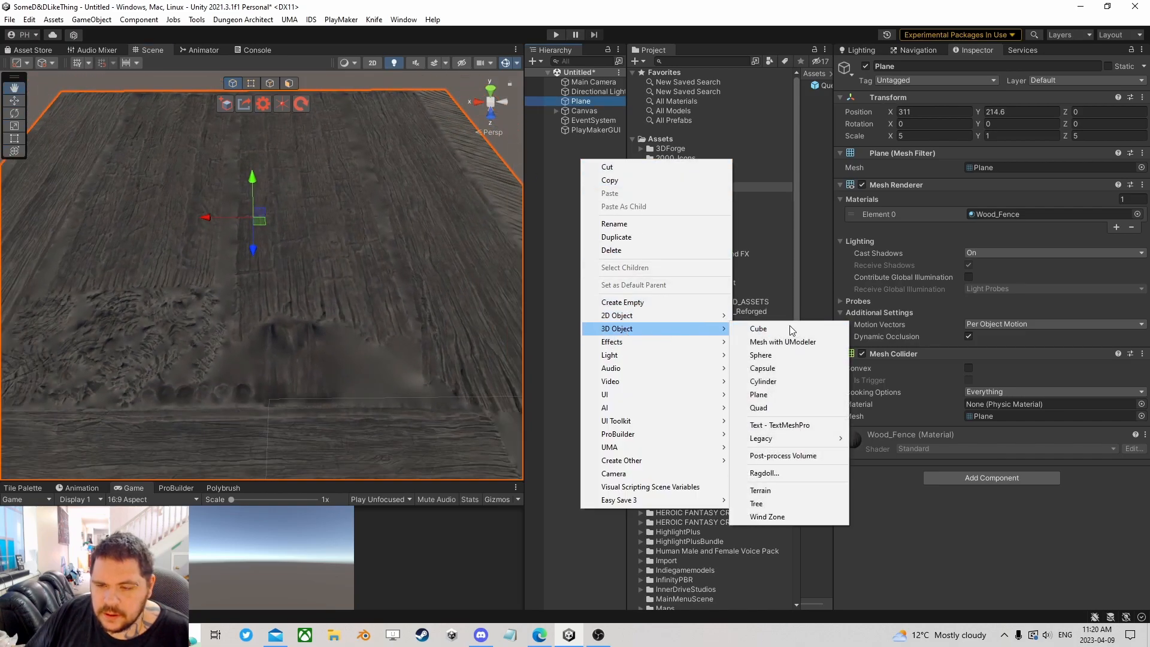
{"action": "left_click", "coordinate": [763, 368]}
{"action": "left_click_drag", "start_coordinate": [261, 242], "coordinate": [273, 202]}
{"action": "left_click_drag", "start_coordinate": [259, 251], "coordinate": [172, 234]}
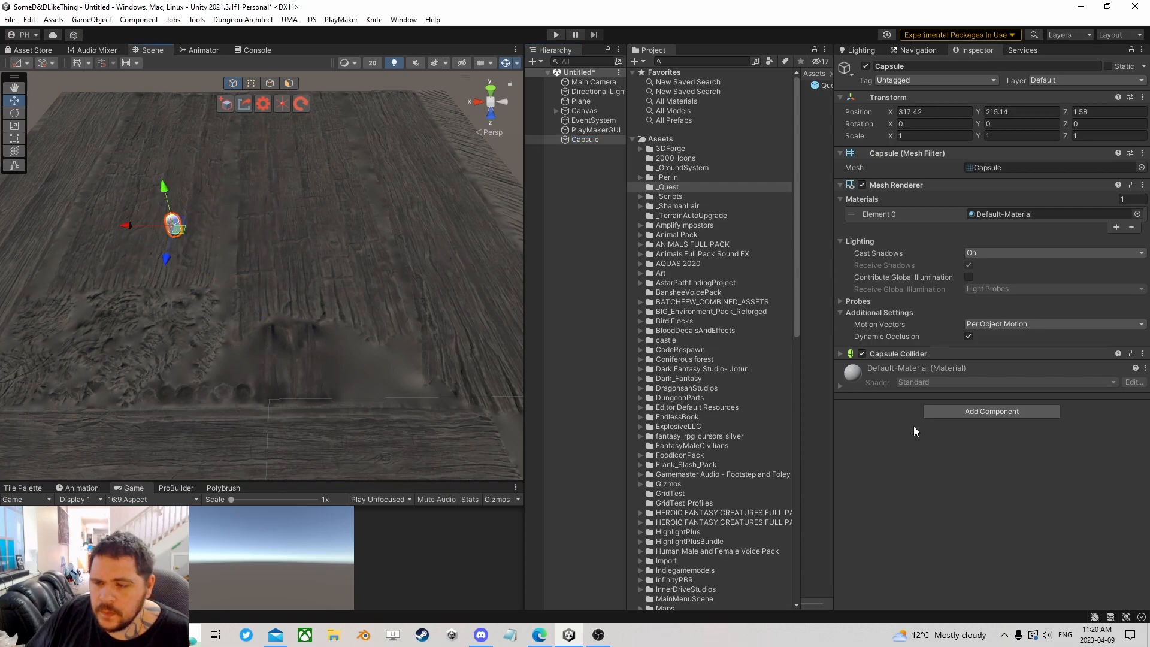
{"action": "left_click", "coordinate": [1024, 415]}
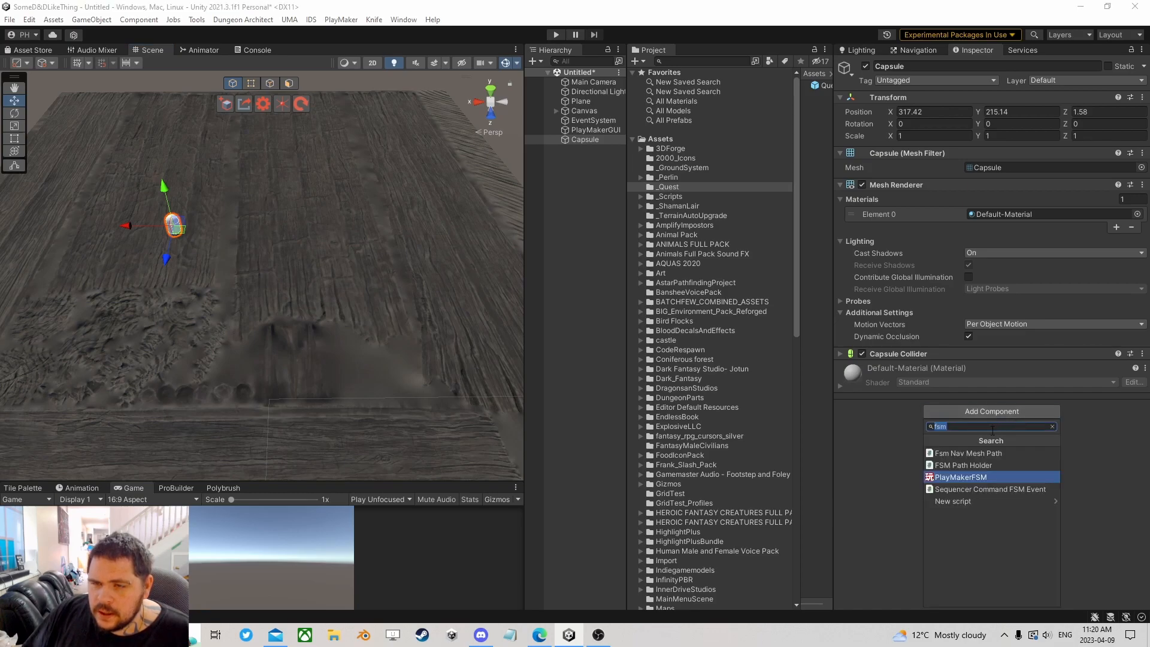
- Create a 3D Cube and place it on the plane at about X 297.81, Y 215.15, Z -0.73
{"action": "right_click", "coordinate": [562, 163]}
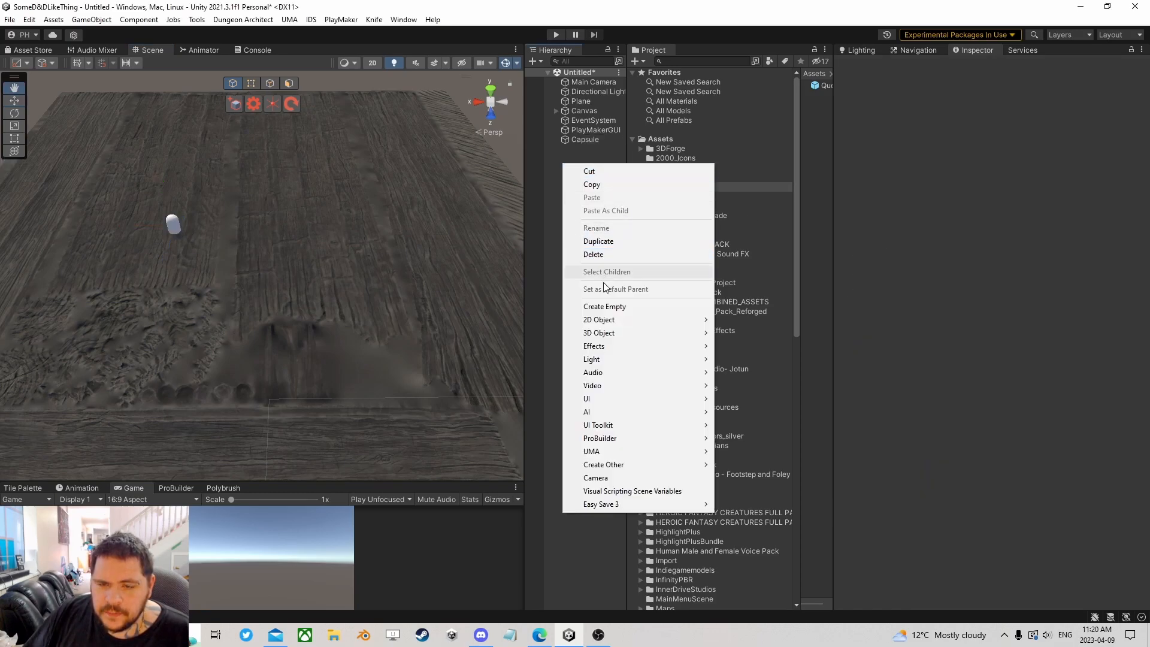
{"action": "mouse_move", "coordinate": [597, 333]}
{"action": "left_click", "coordinate": [748, 334]}
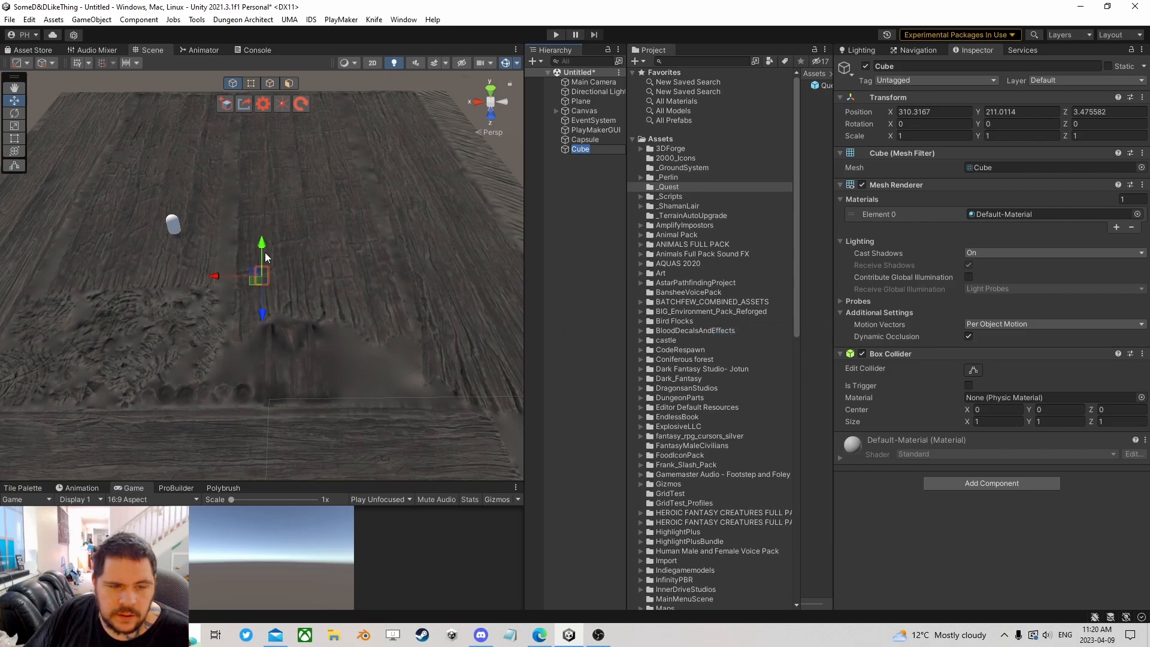
{"action": "left_click_drag", "start_coordinate": [262, 239], "coordinate": [254, 207]}
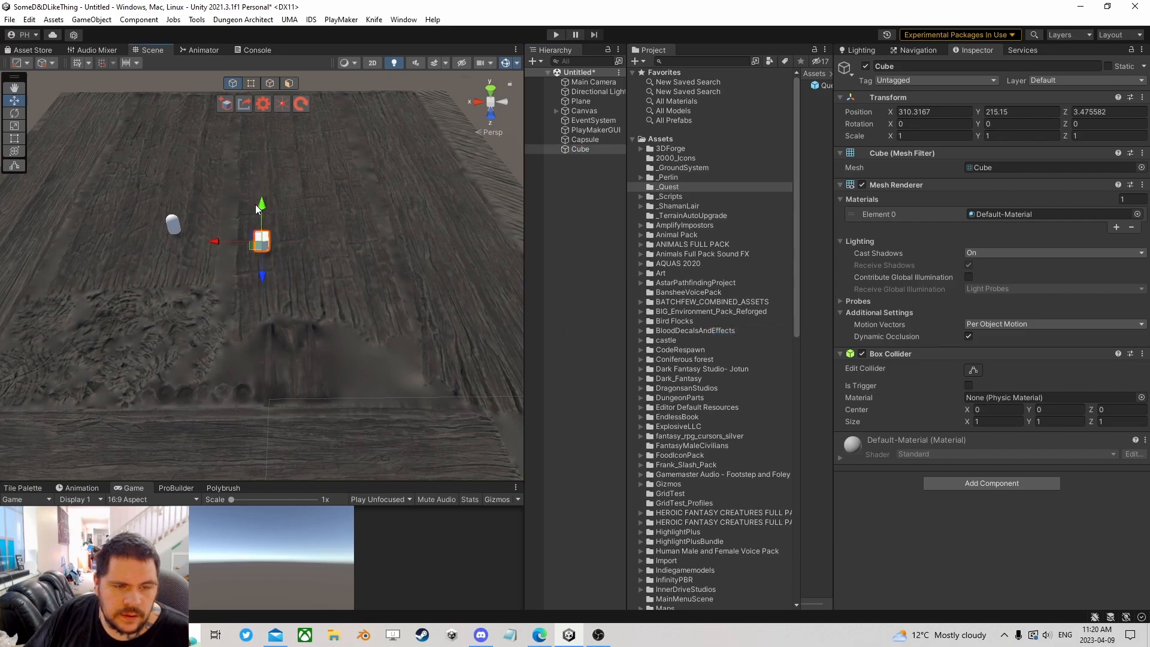
{"action": "left_click_drag", "start_coordinate": [252, 249], "coordinate": [398, 214]}
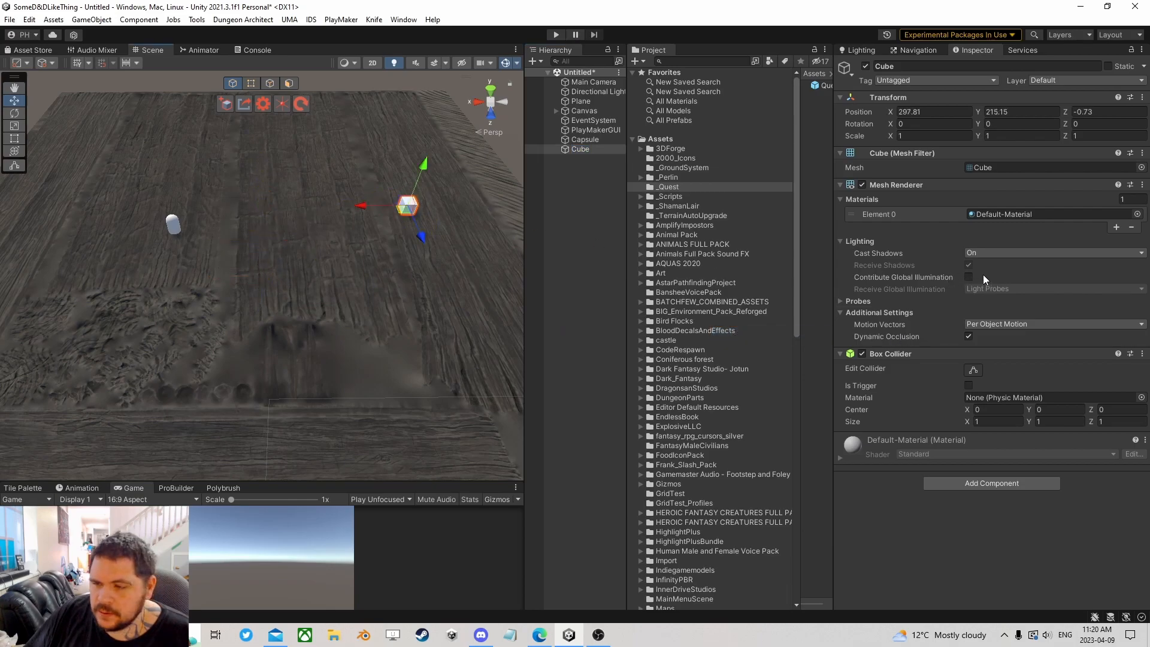
- Make the cube's Box Collider a trigger and assign the Slot tag to the cube
{"action": "left_click", "coordinate": [969, 385]}
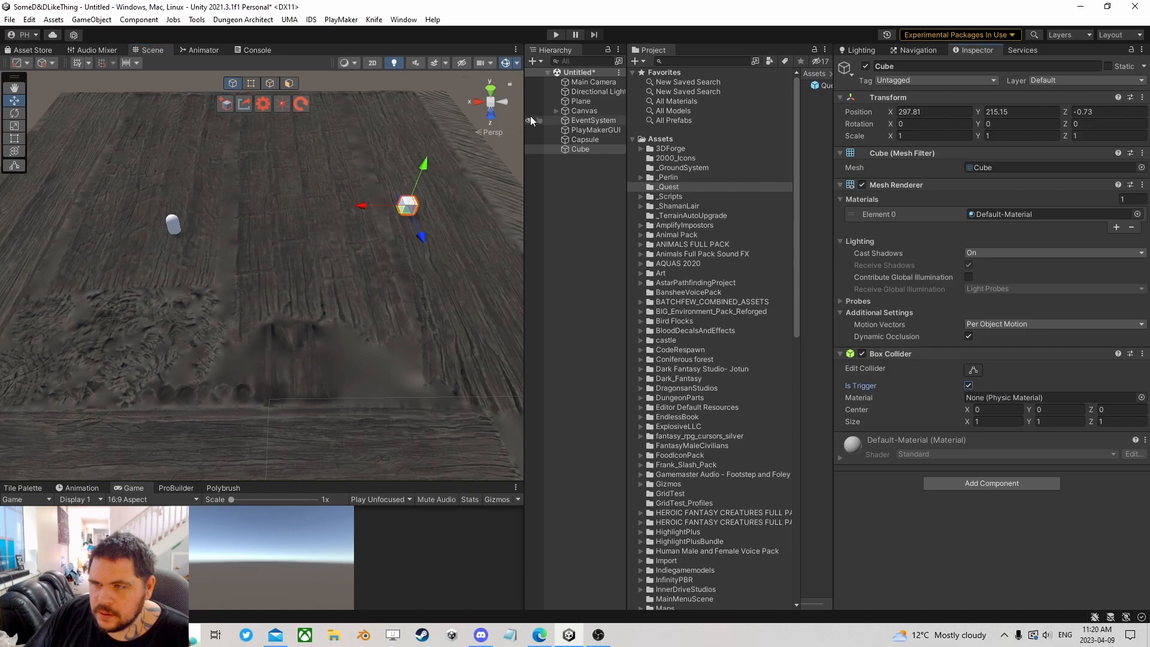
{"action": "left_click", "coordinate": [919, 80]}
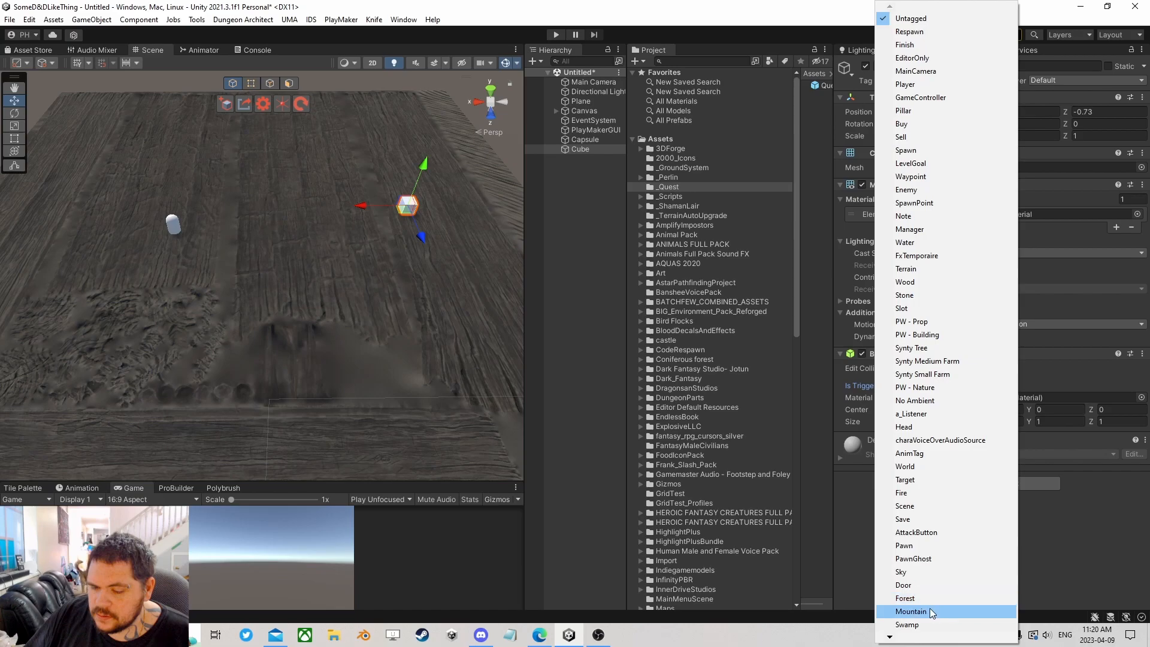
{"action": "left_click", "coordinate": [922, 308]}
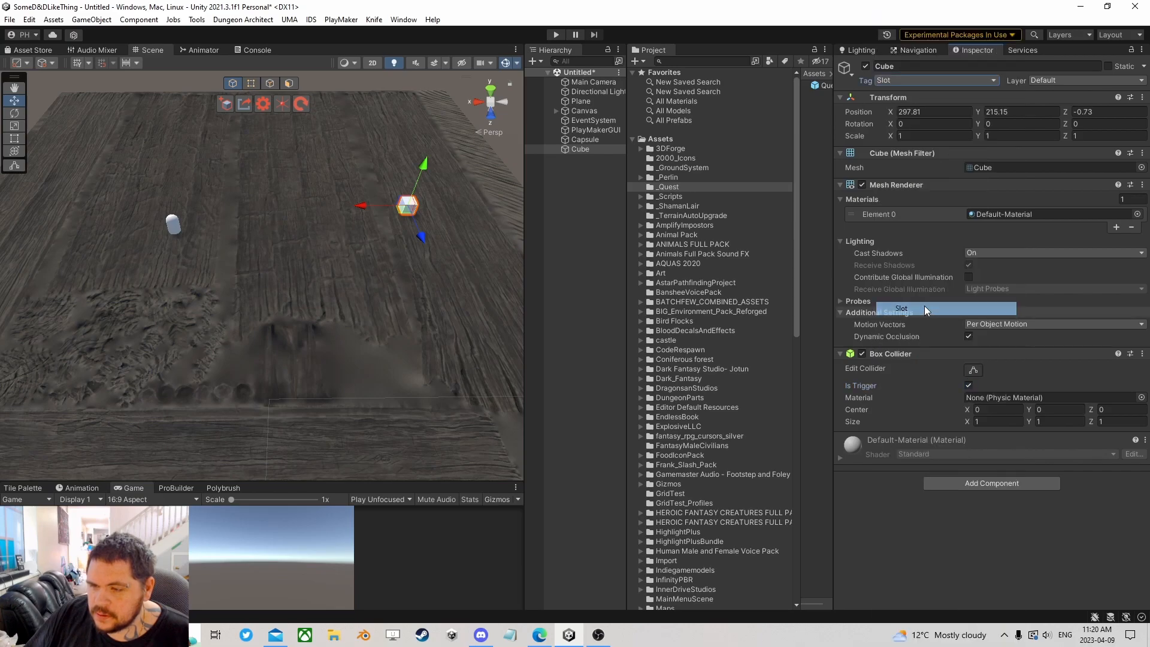
- Reposition the cube to about X 298.31, Z -3.7 and the capsule to about X 314.39, Z 2.98
{"action": "left_click_drag", "start_coordinate": [401, 213], "coordinate": [396, 191]}
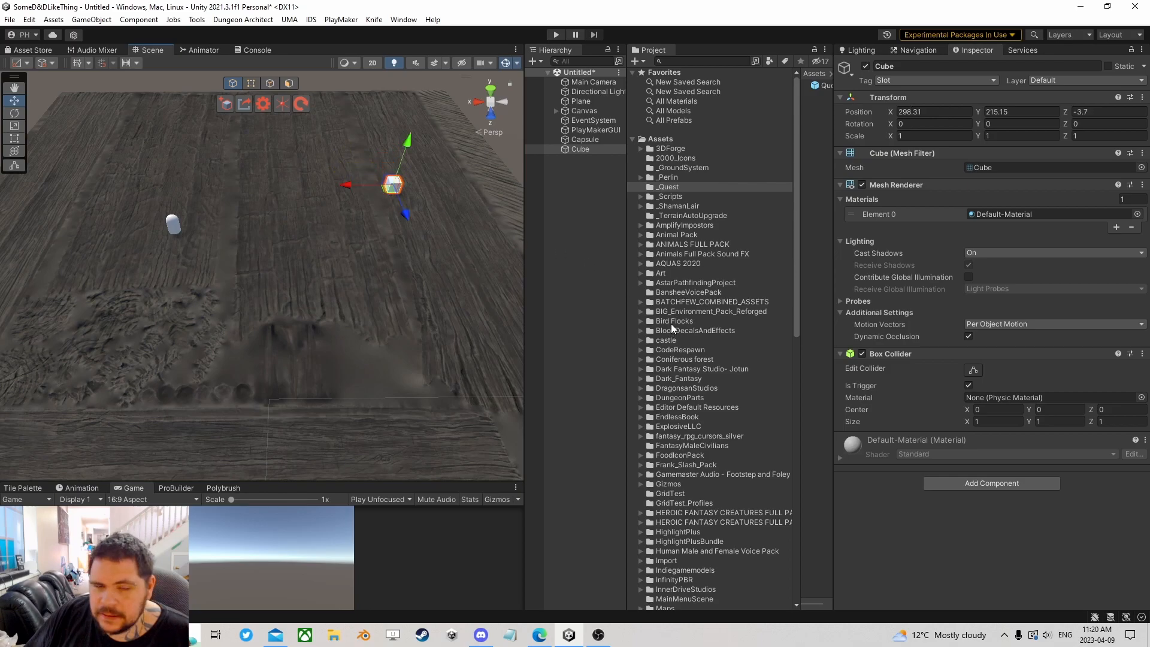
{"action": "left_click", "coordinate": [585, 140]}
{"action": "left_click_drag", "start_coordinate": [175, 227], "coordinate": [223, 239]}
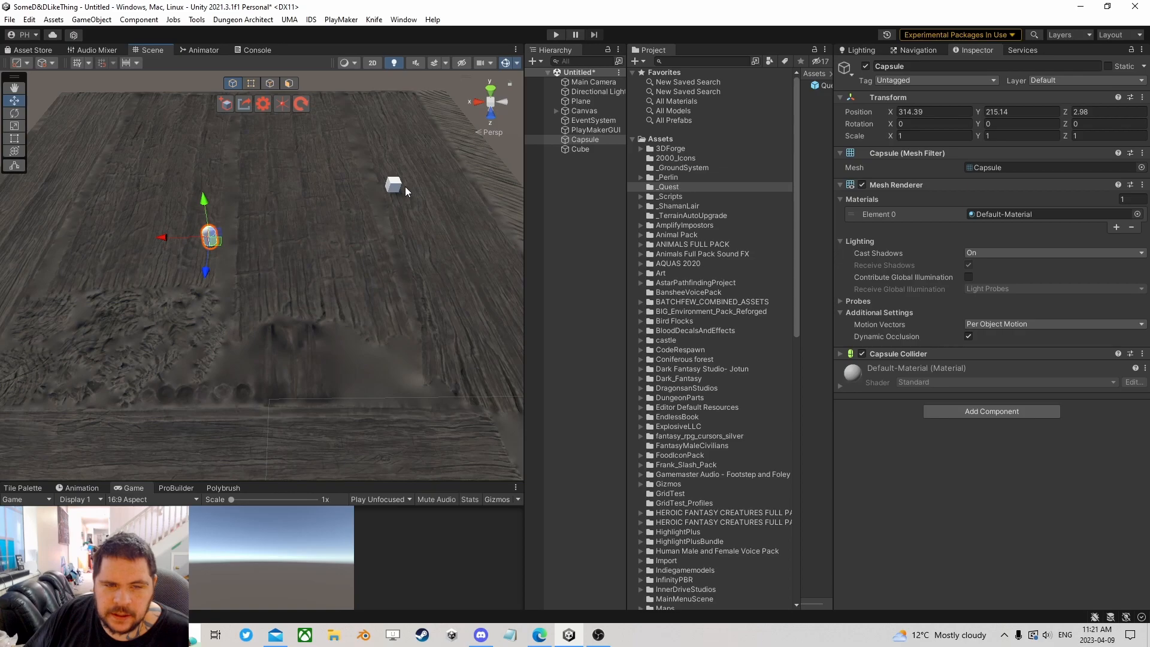
{"action": "left_click", "coordinate": [589, 149]}
{"action": "left_click", "coordinate": [588, 140]}
{"action": "left_click", "coordinate": [574, 166]}
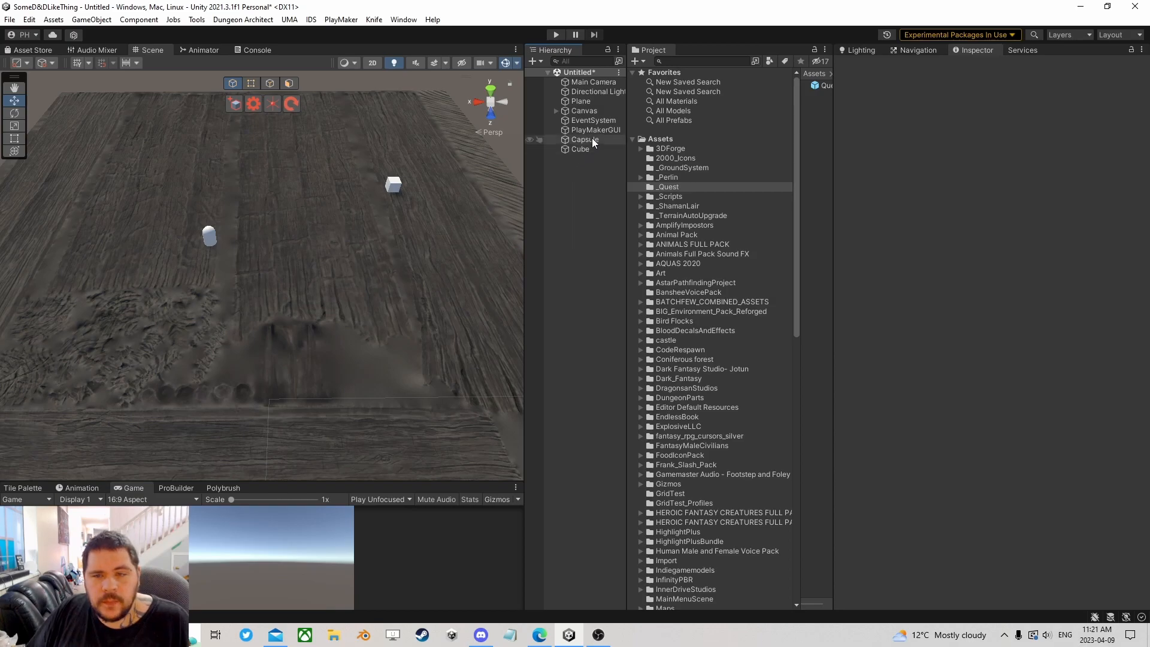
{"action": "left_click", "coordinate": [592, 139]}
{"action": "left_click", "coordinate": [565, 167]}
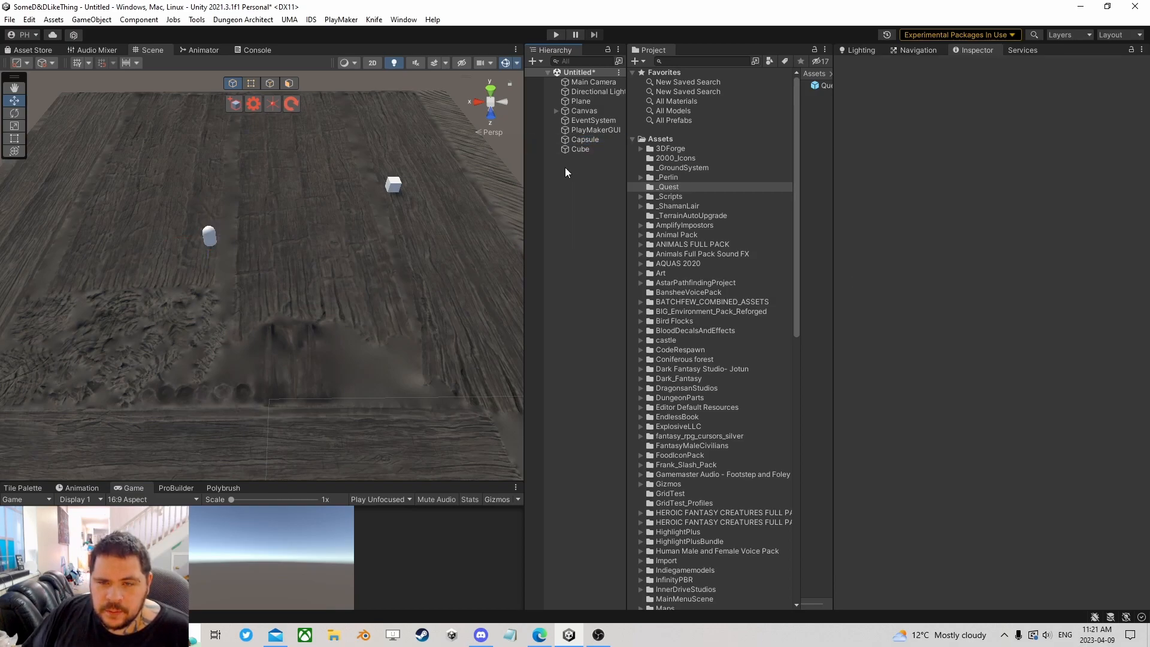
- Add a Play Maker Array List Proxy component to the capsule
{"action": "left_click", "coordinate": [581, 141]}
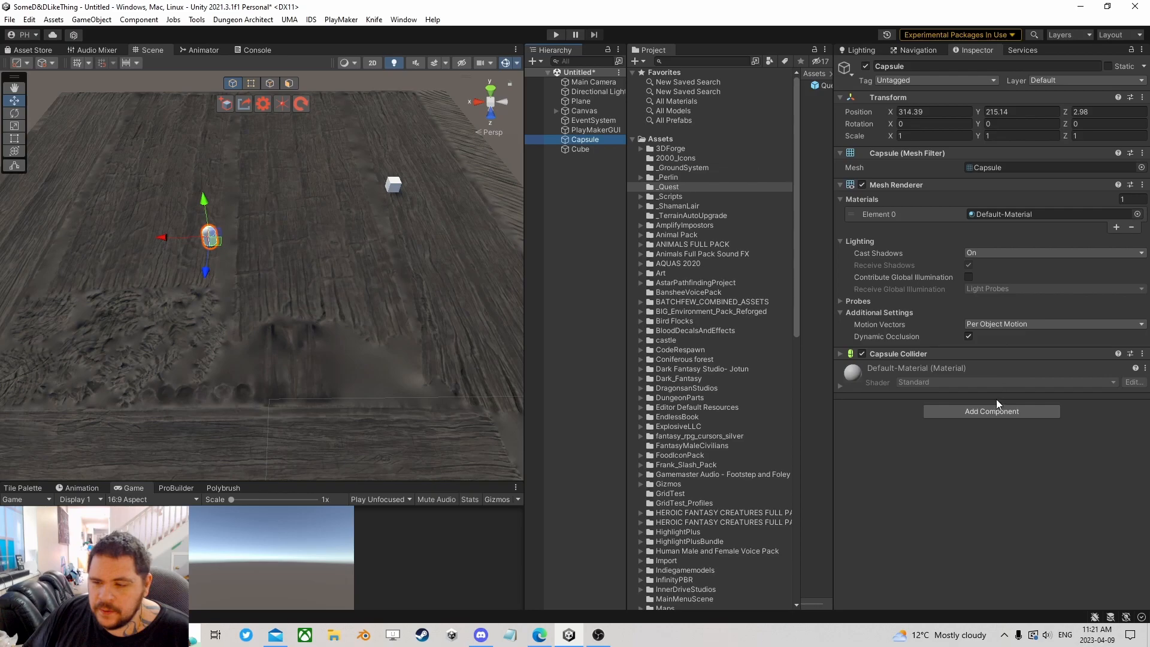
{"action": "left_click", "coordinate": [973, 412]}
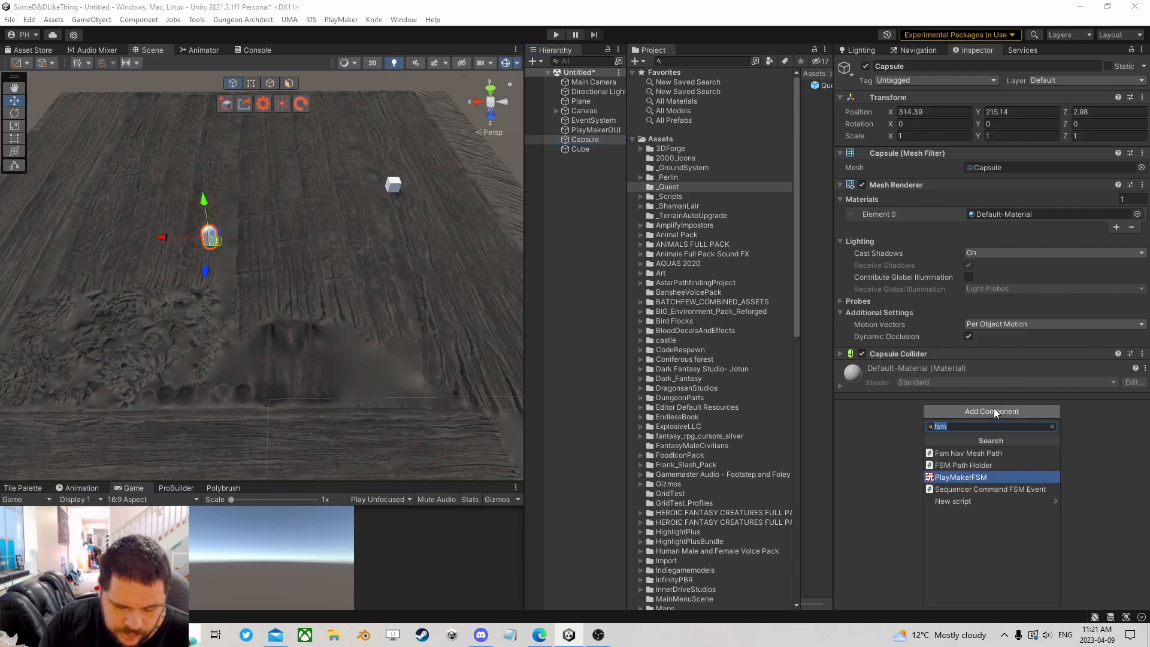
{"action": "type", "text": "proxy"}
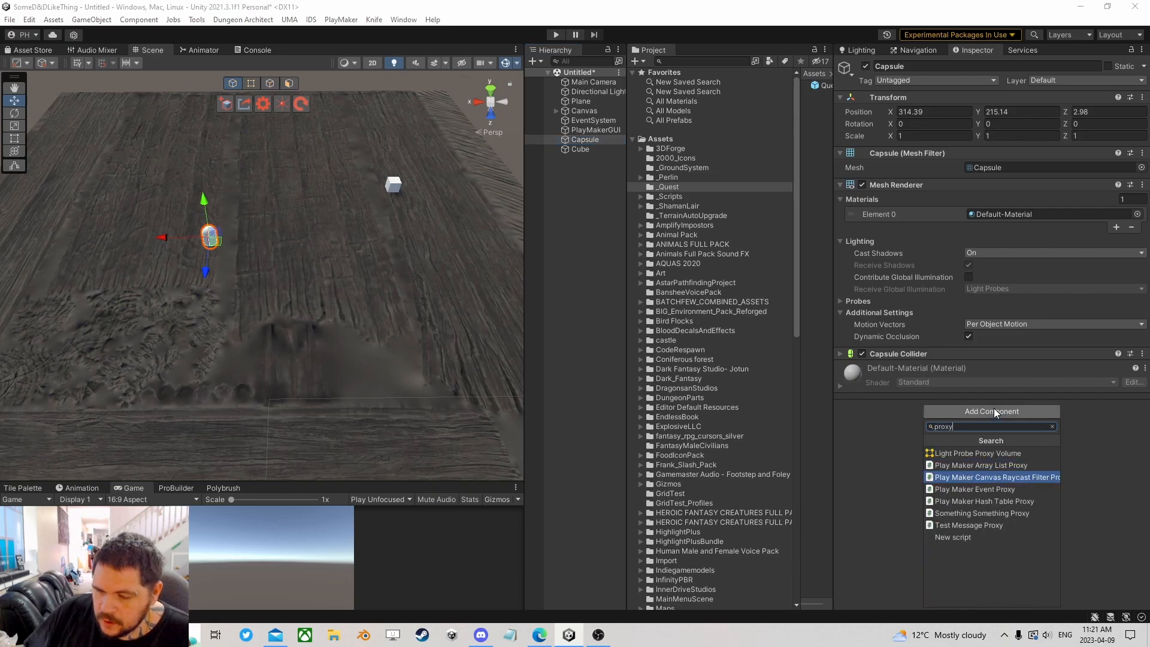
{"action": "left_click", "coordinate": [979, 466]}
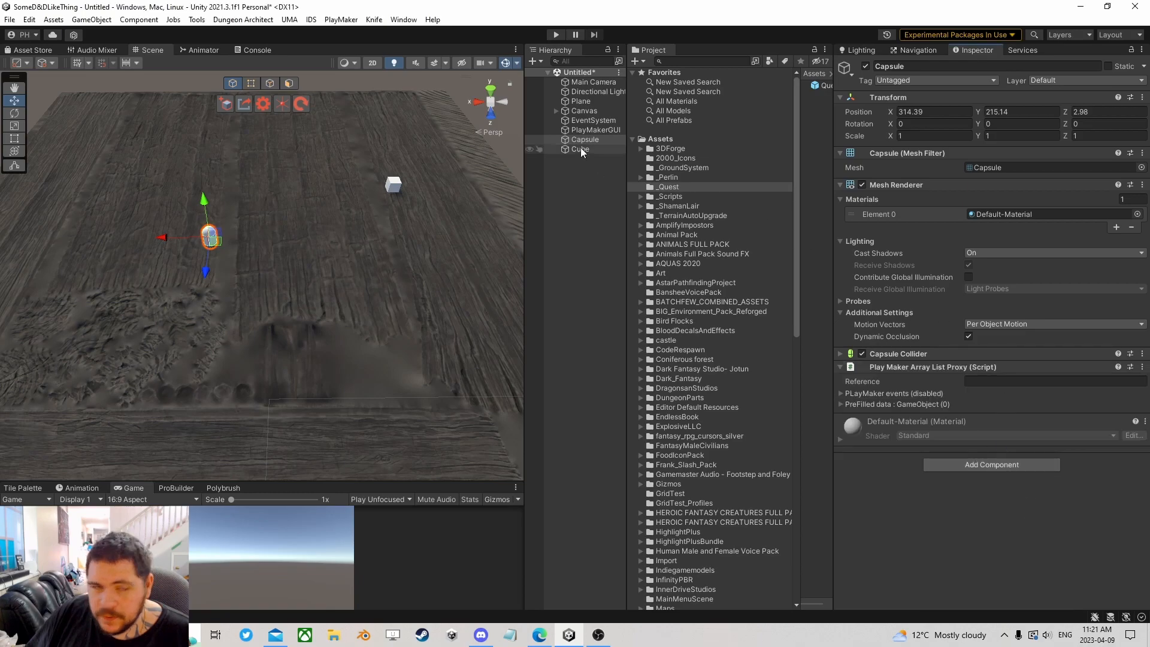
- Open PlayMaker's Ecosystem Browser to show where add-ons are found, and close it again
{"action": "left_click", "coordinate": [341, 19]}
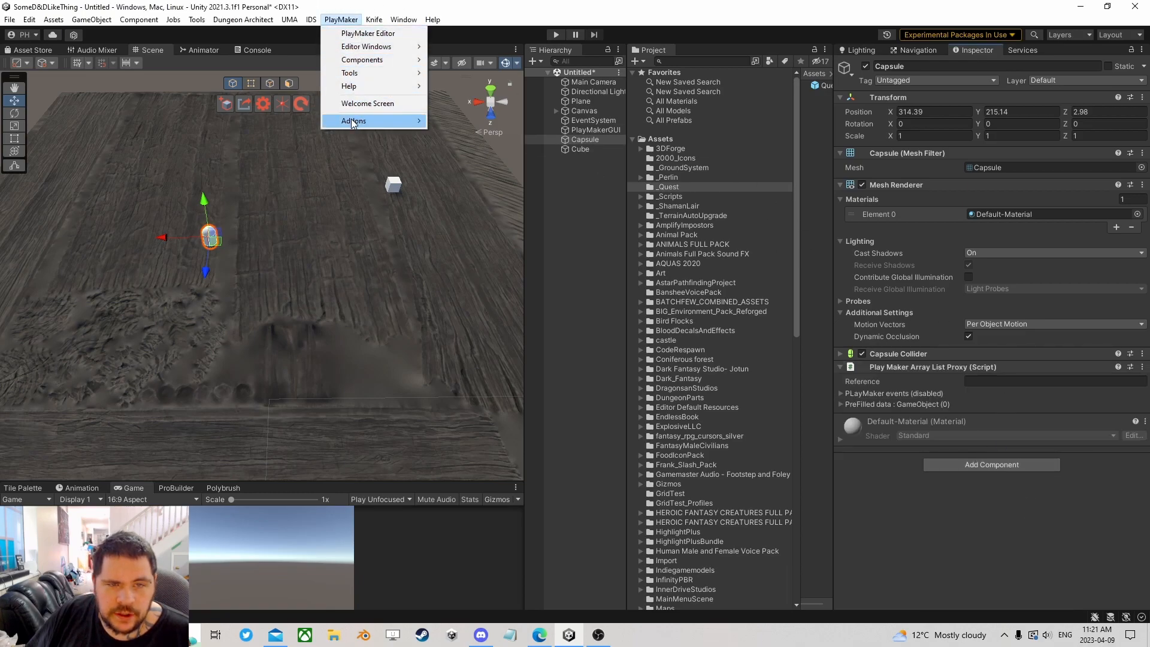
{"action": "mouse_move", "coordinate": [354, 121]}
{"action": "mouse_move", "coordinate": [473, 173]}
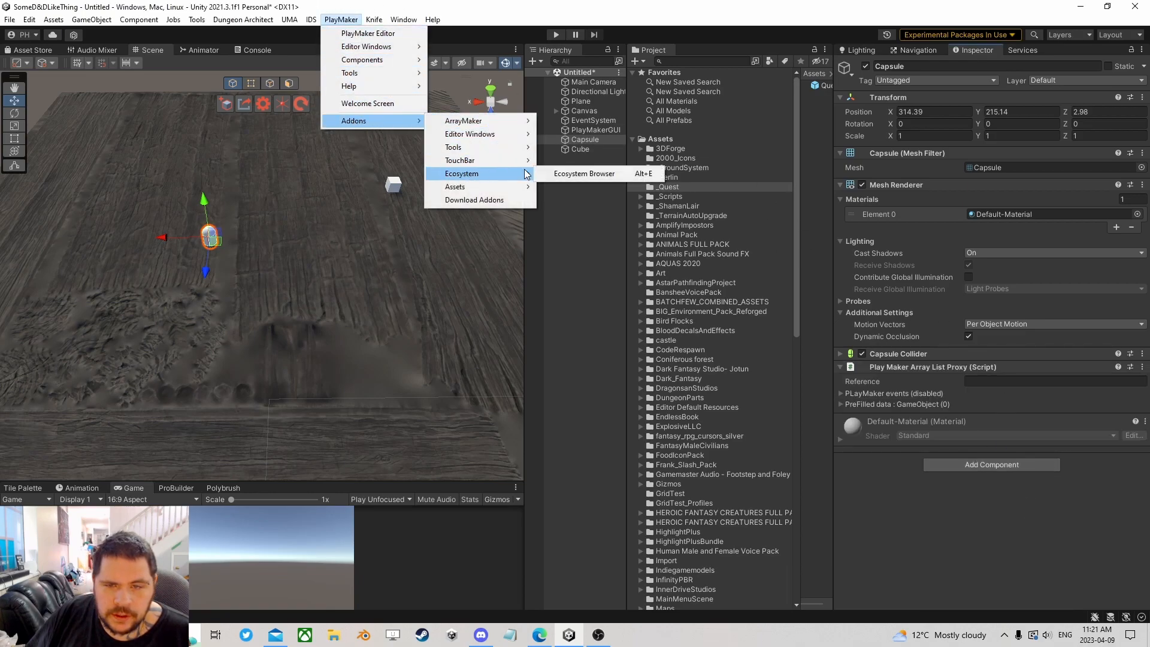
{"action": "left_click", "coordinate": [602, 174]}
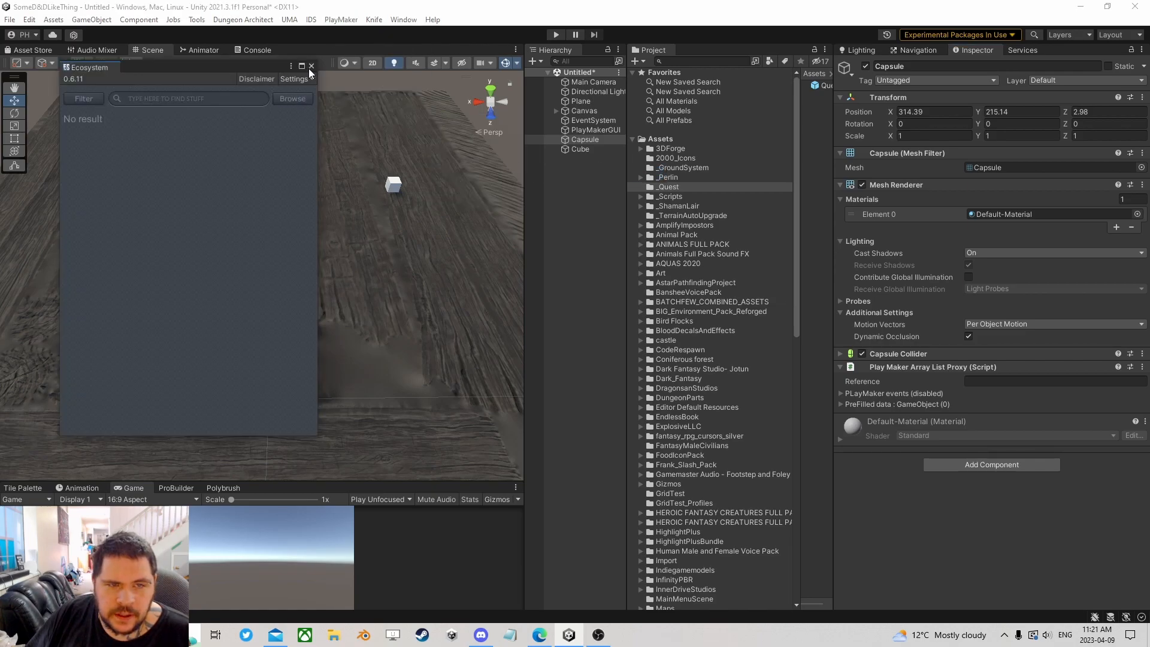
{"action": "left_click", "coordinate": [310, 67]}
- Set the reference of the capsule's array list proxy to "Events"
{"action": "left_click", "coordinate": [1009, 381]}
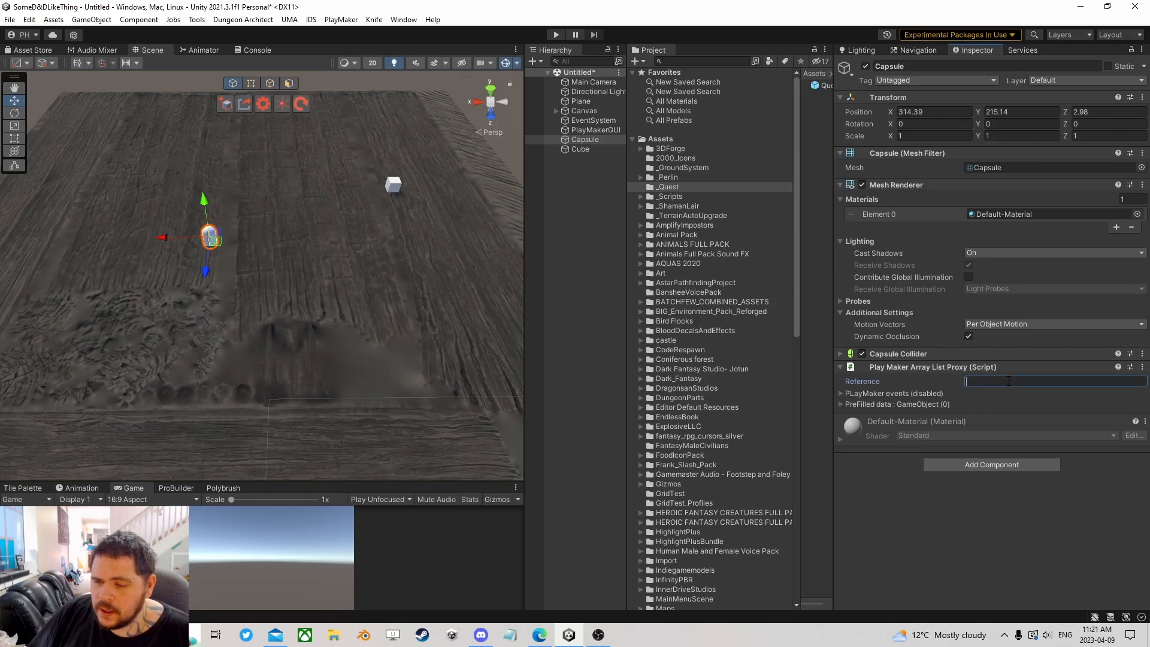
{"action": "type", "text": "Events"}
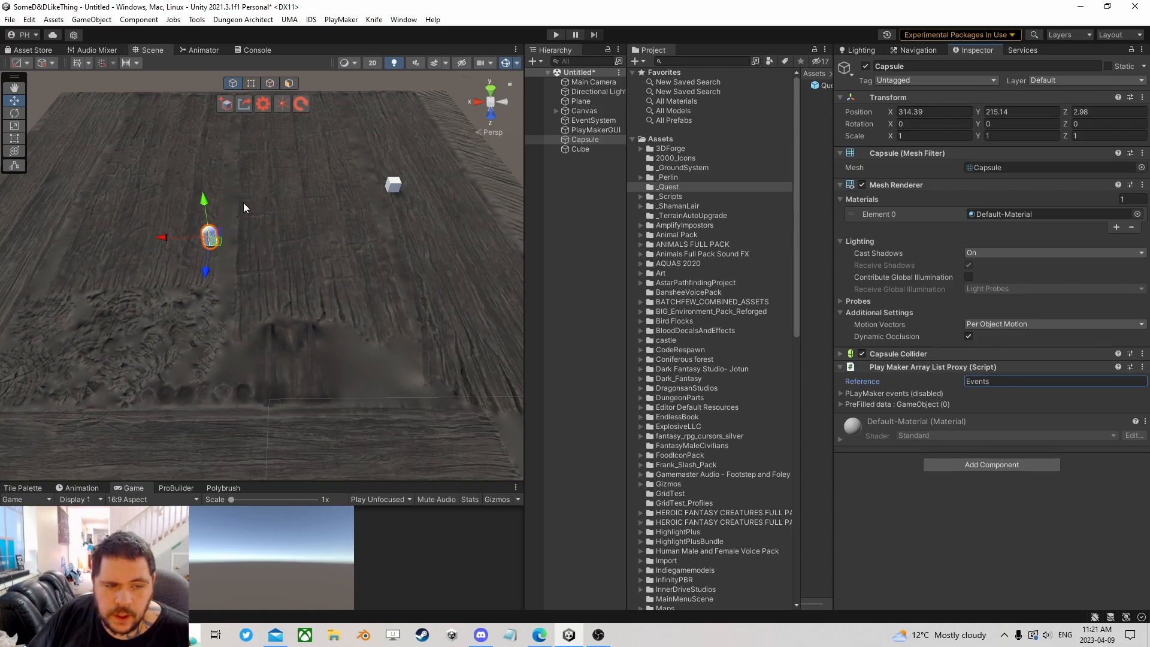
- Add a PlayMakerFSM component to the capsule and open its FSM for editing
{"action": "left_click", "coordinate": [974, 465]}
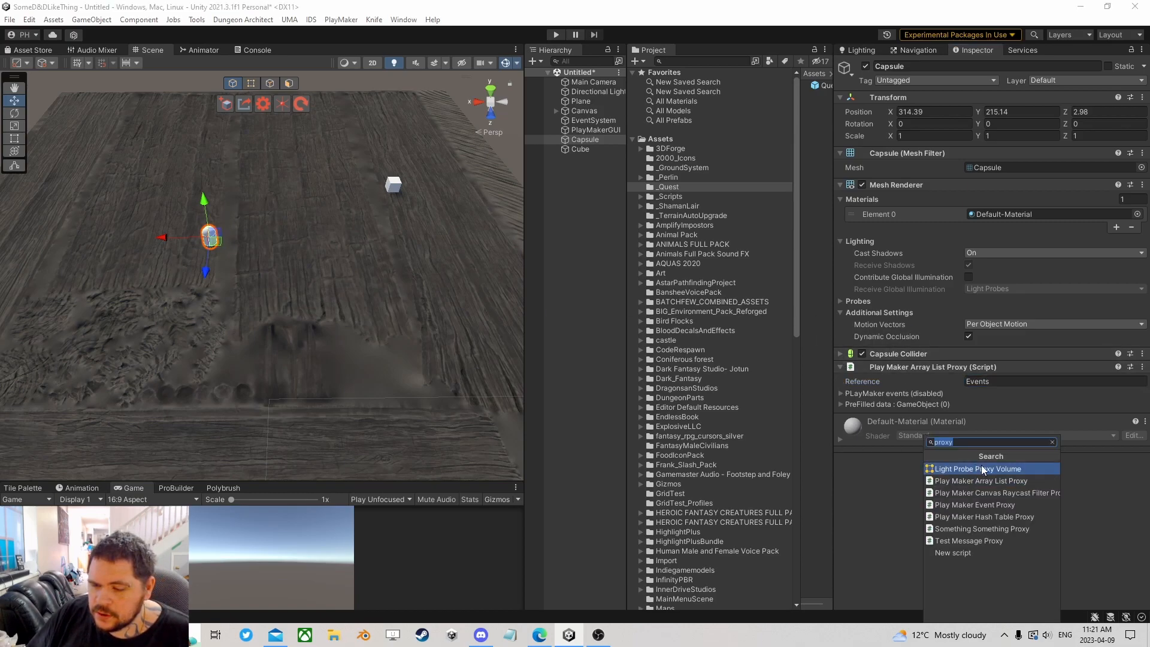
{"action": "type", "text": "fsm"}
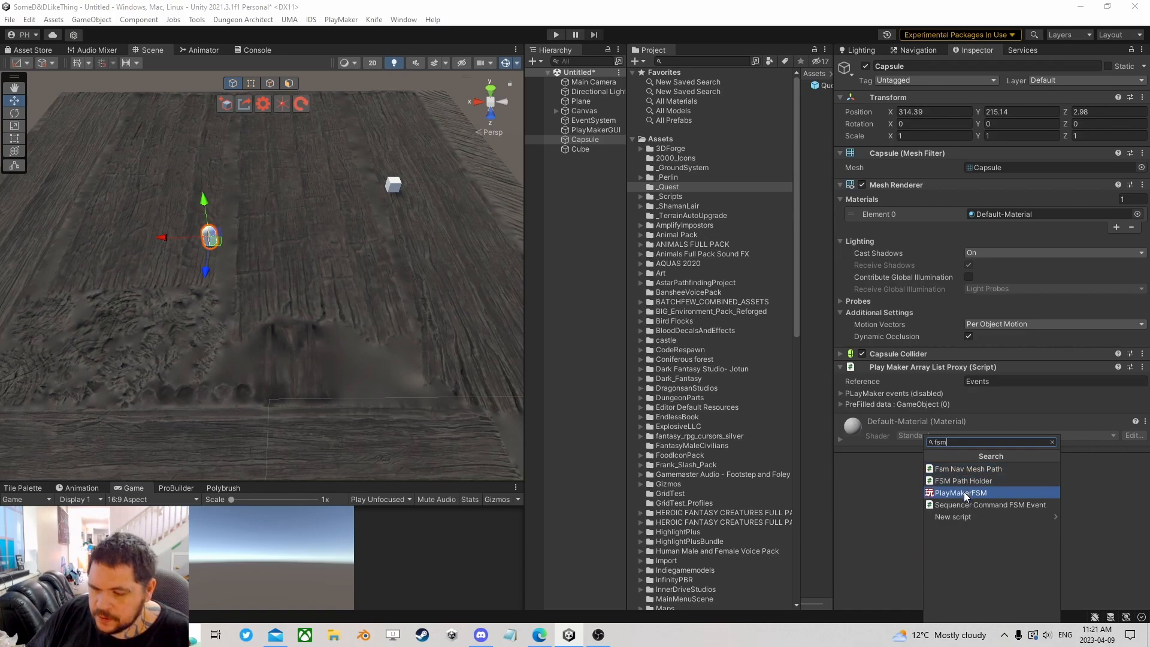
{"action": "left_click", "coordinate": [966, 493]}
{"action": "left_click", "coordinate": [1132, 436]}
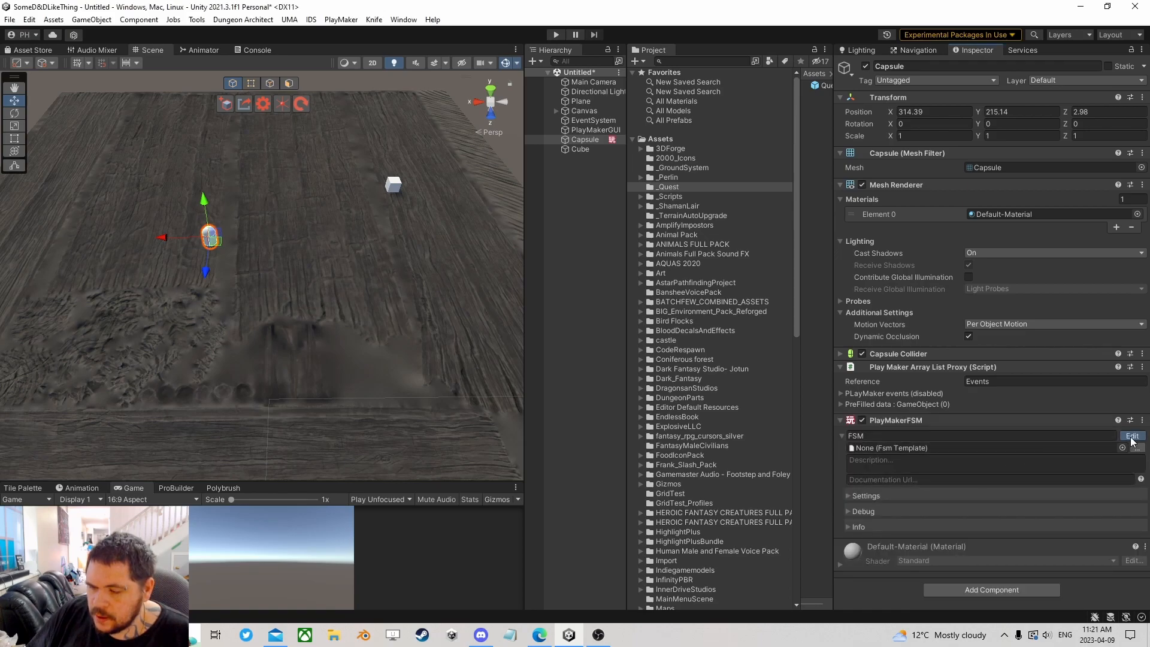
{"action": "left_click_drag", "start_coordinate": [614, 267], "coordinate": [644, 182]}
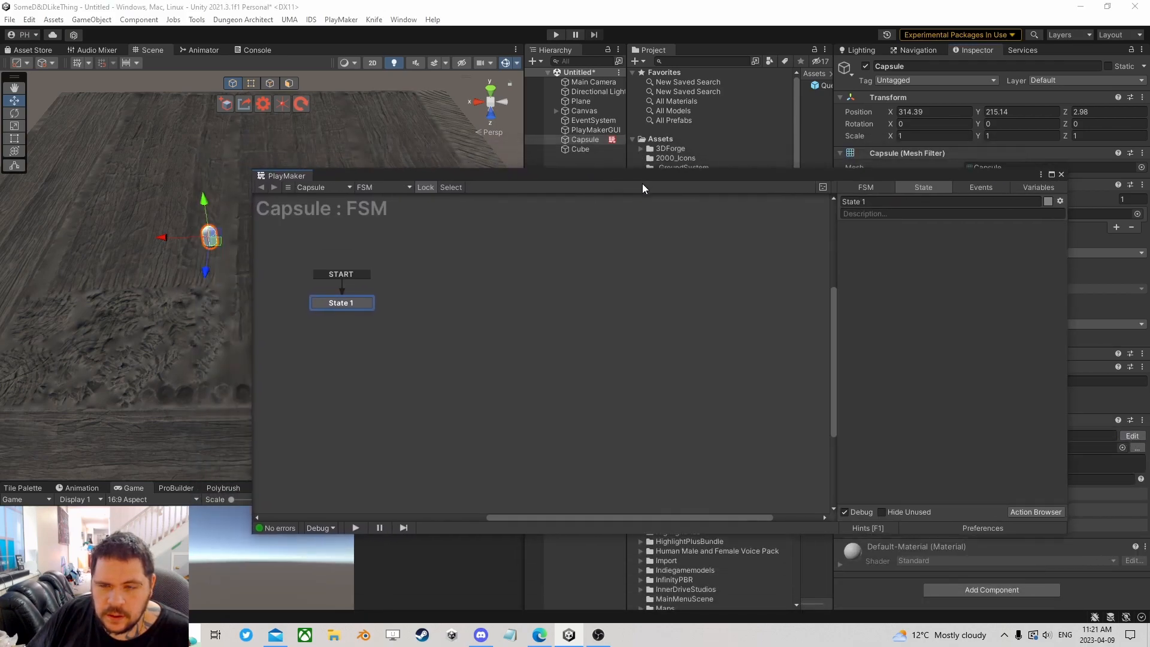
- Add a second state beside State 1 in the capsule's FSM, and close the FSM editor
{"action": "right_click", "coordinate": [431, 282]}
{"action": "left_click", "coordinate": [436, 285]}
{"action": "left_click_drag", "start_coordinate": [468, 289], "coordinate": [441, 307]}
{"action": "left_click_drag", "start_coordinate": [1008, 180], "coordinate": [913, 142]}
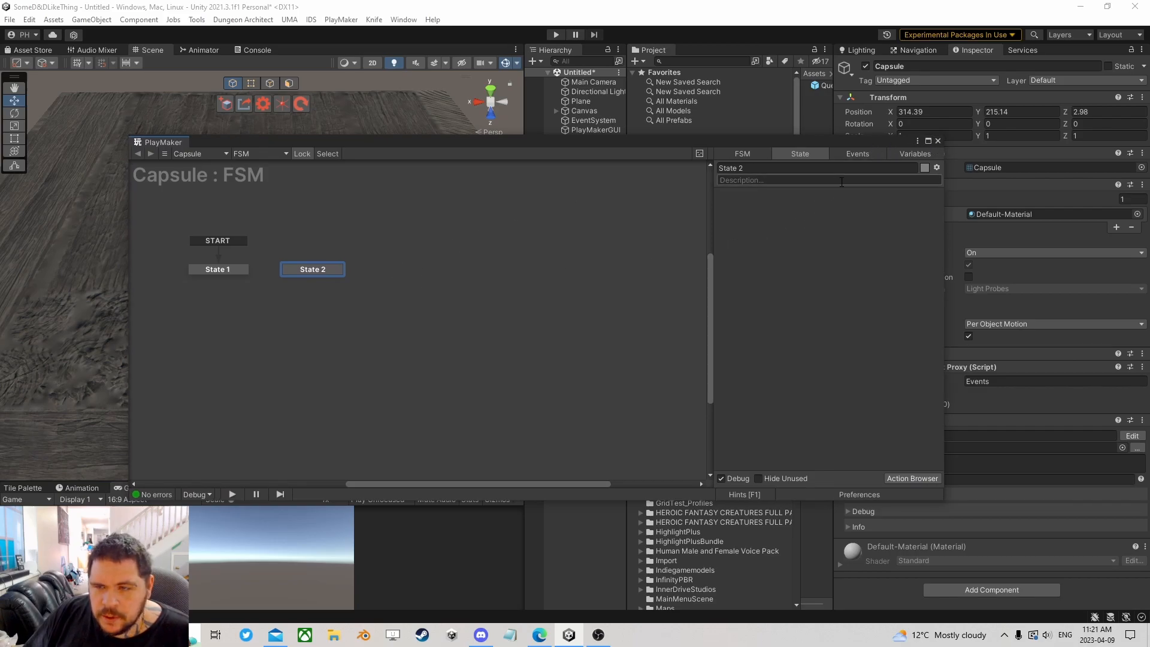
{"action": "left_click", "coordinate": [938, 142]}
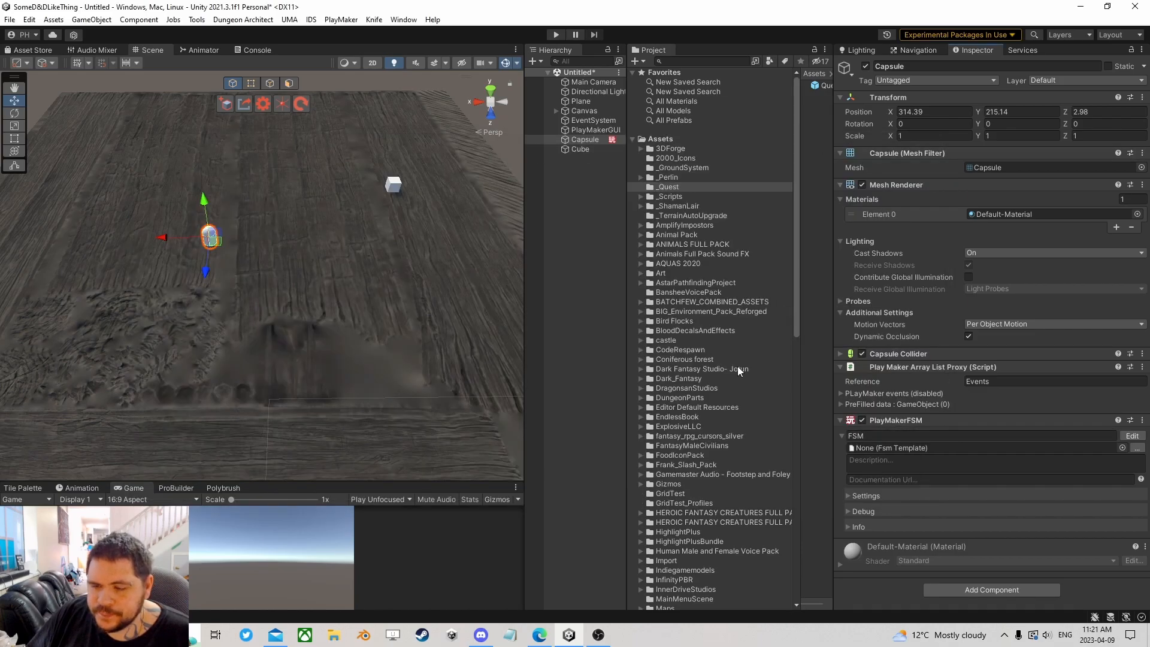
- Create an empty game object at the root of the scene and name it "Quest"
{"action": "left_click", "coordinate": [577, 162]}
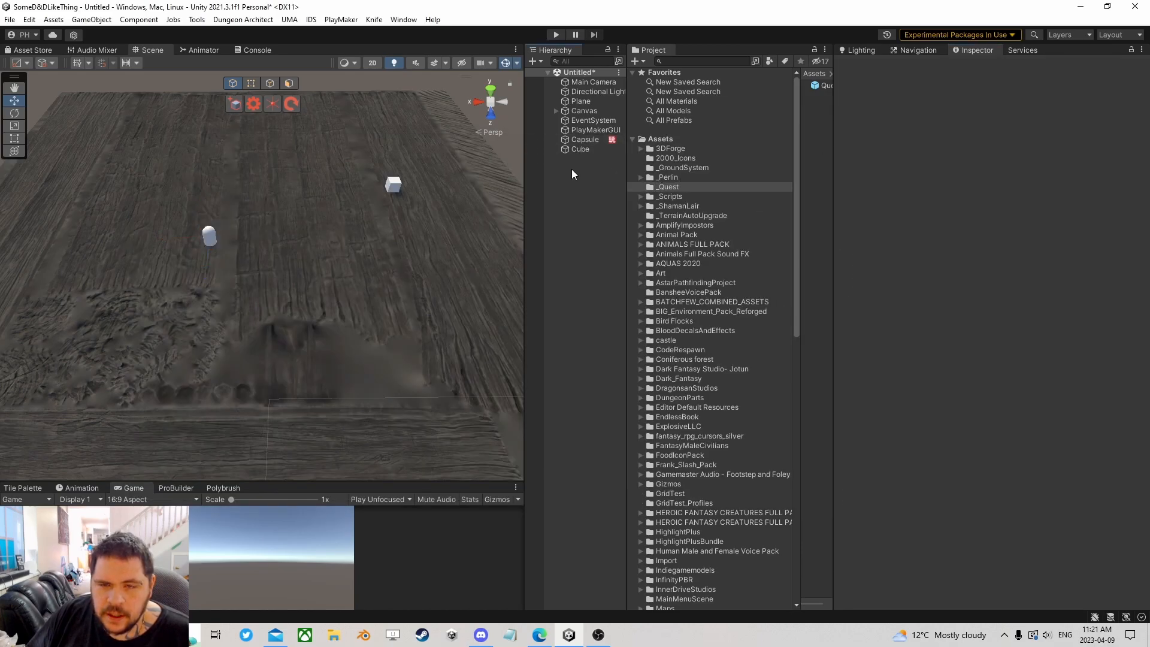
{"action": "right_click", "coordinate": [572, 168]}
{"action": "left_click", "coordinate": [624, 313]}
{"action": "left_click", "coordinate": [588, 186]}
{"action": "left_click", "coordinate": [596, 158]}
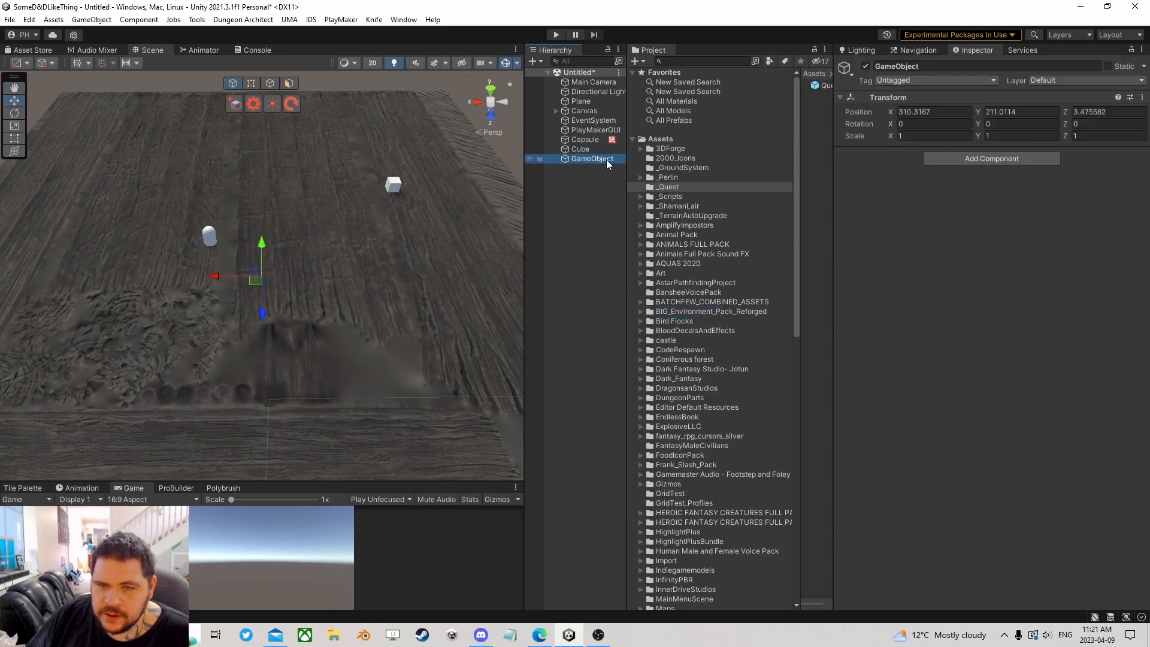
{"action": "left_click", "coordinate": [606, 159]}
{"action": "type", "text": "Quest"}
{"action": "key", "text": "Return"}
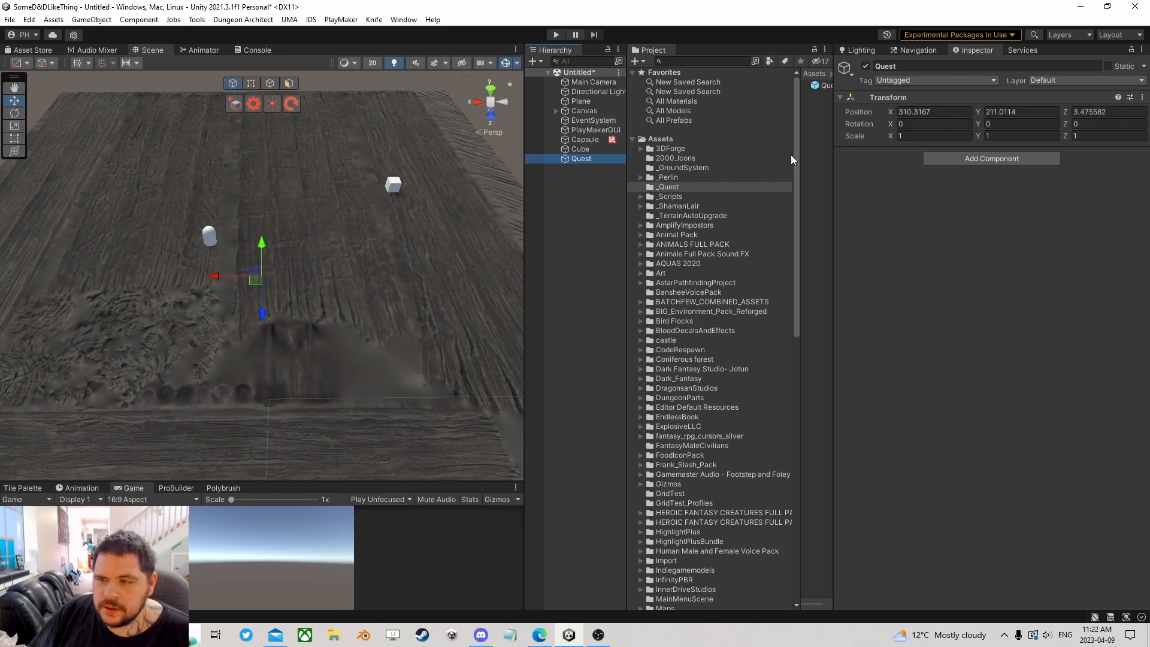
- Add a PlayMakerFSM component to the Quest object and name the FSM "Quest"
{"action": "left_click", "coordinate": [995, 158]}
{"action": "left_click", "coordinate": [987, 225]}
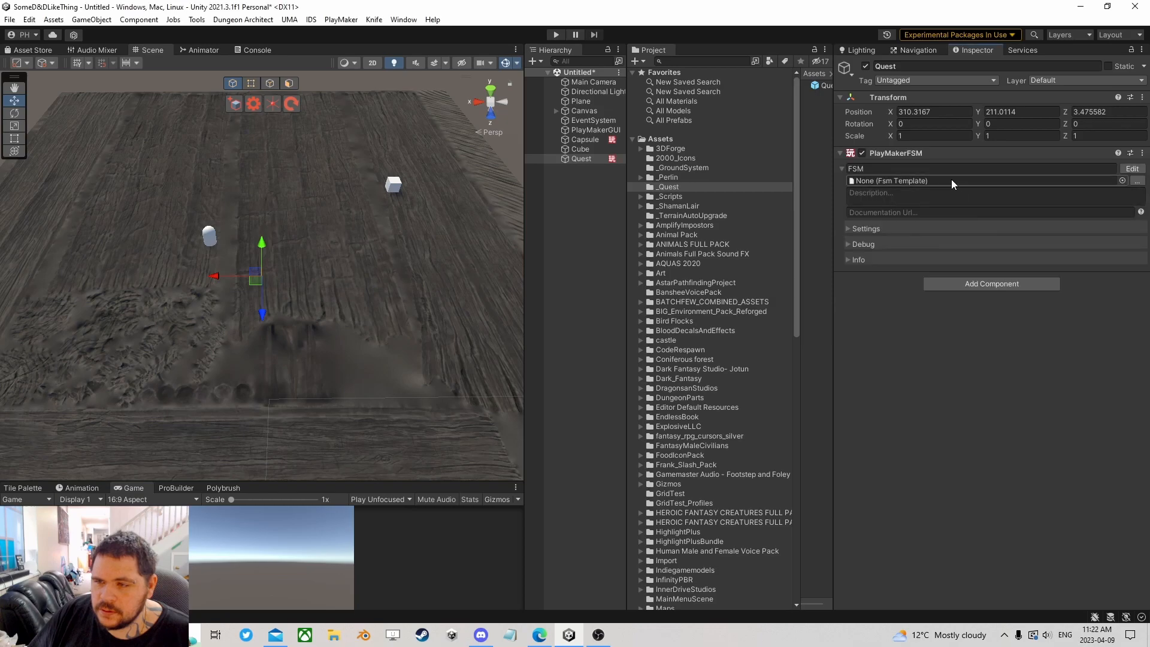
{"action": "left_click", "coordinate": [888, 169]}
{"action": "type", "text": "Quest"}
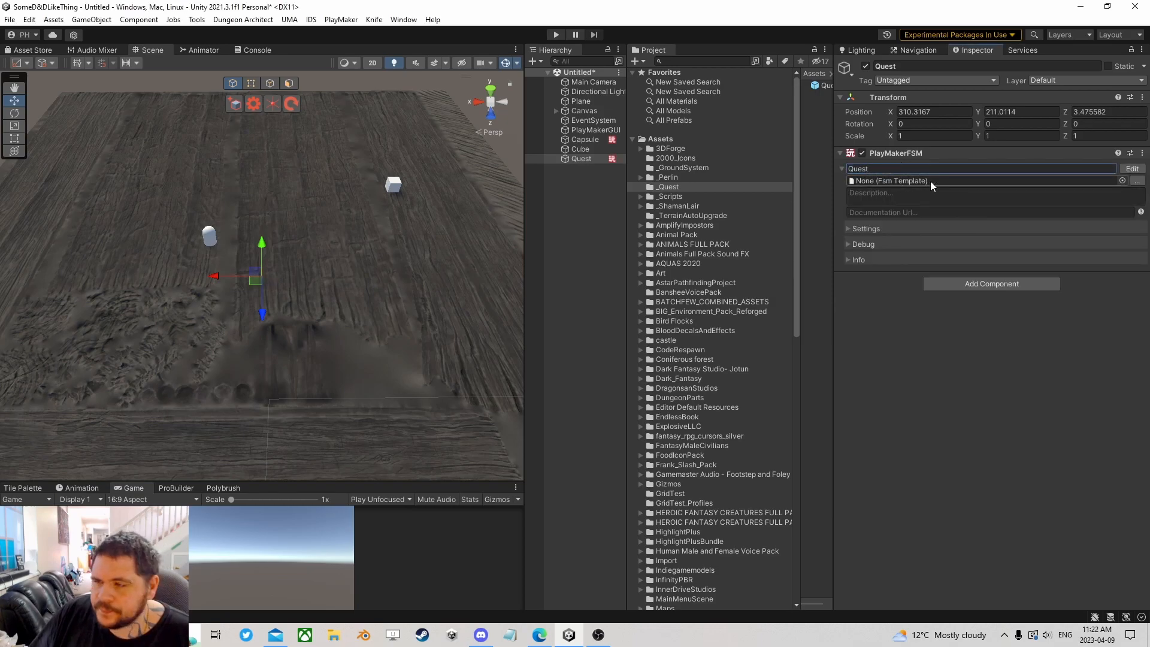
- Open the Quest FSM for editing and add a second state beside State 1
{"action": "left_click", "coordinate": [1130, 169]}
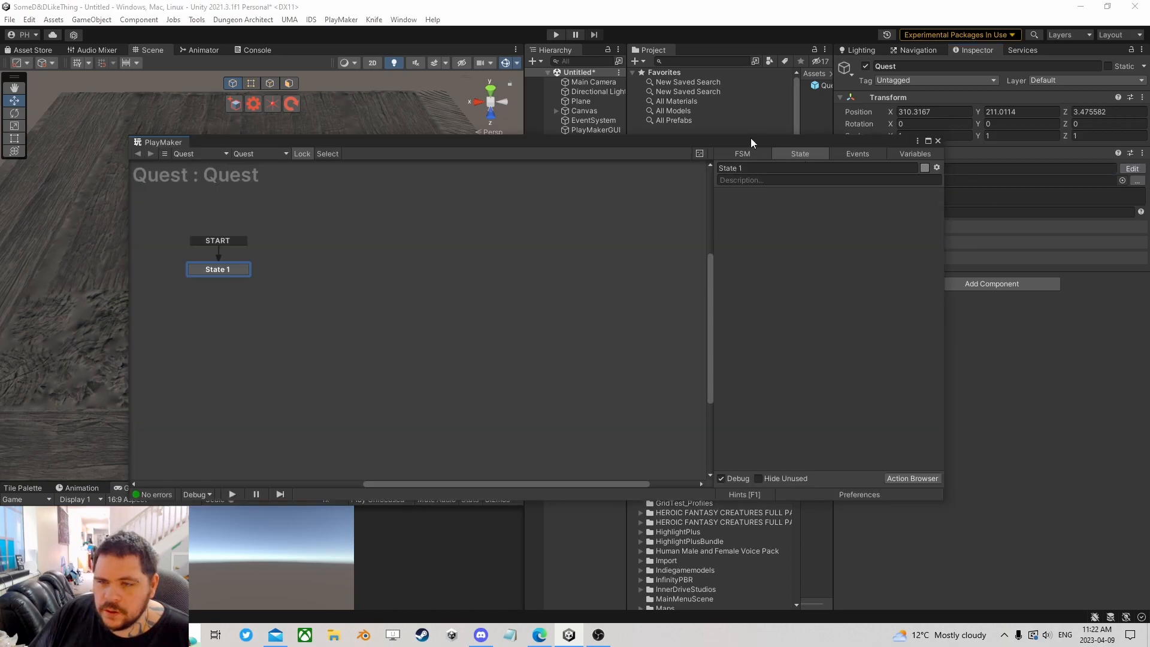
{"action": "left_click_drag", "start_coordinate": [652, 139], "coordinate": [656, 167]}
{"action": "right_click", "coordinate": [406, 290]}
{"action": "left_click", "coordinate": [438, 292]}
{"action": "left_click_drag", "start_coordinate": [439, 290], "coordinate": [370, 296]}
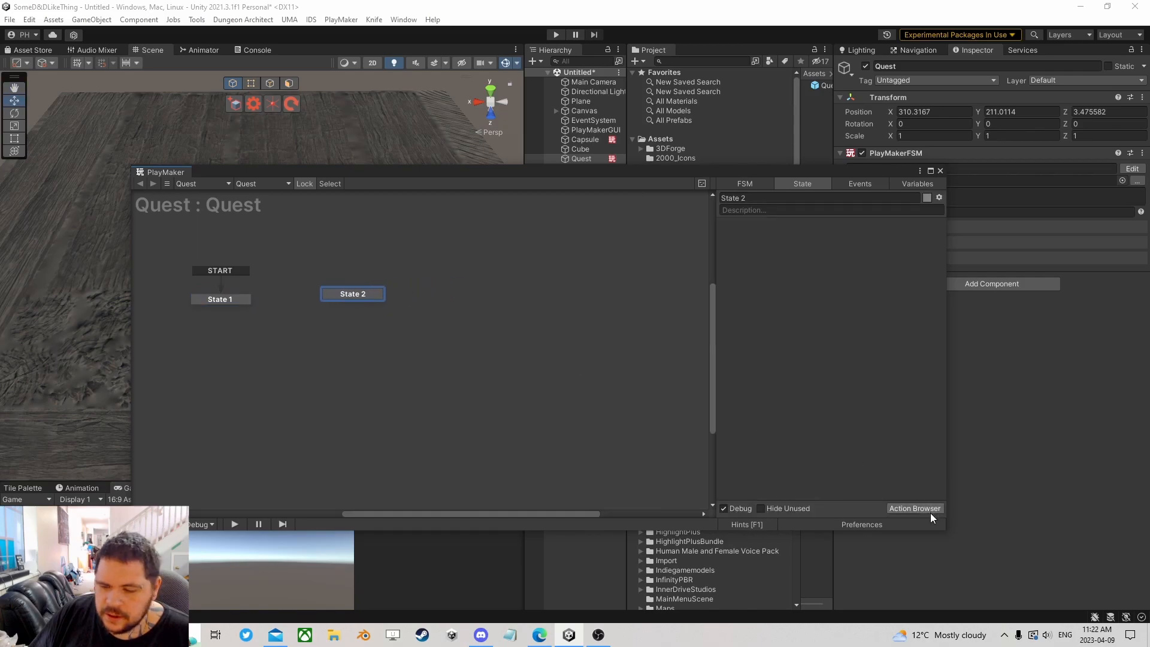
- Create an Int variable named "Count" in the Quest FSM
{"action": "left_click", "coordinate": [911, 184]}
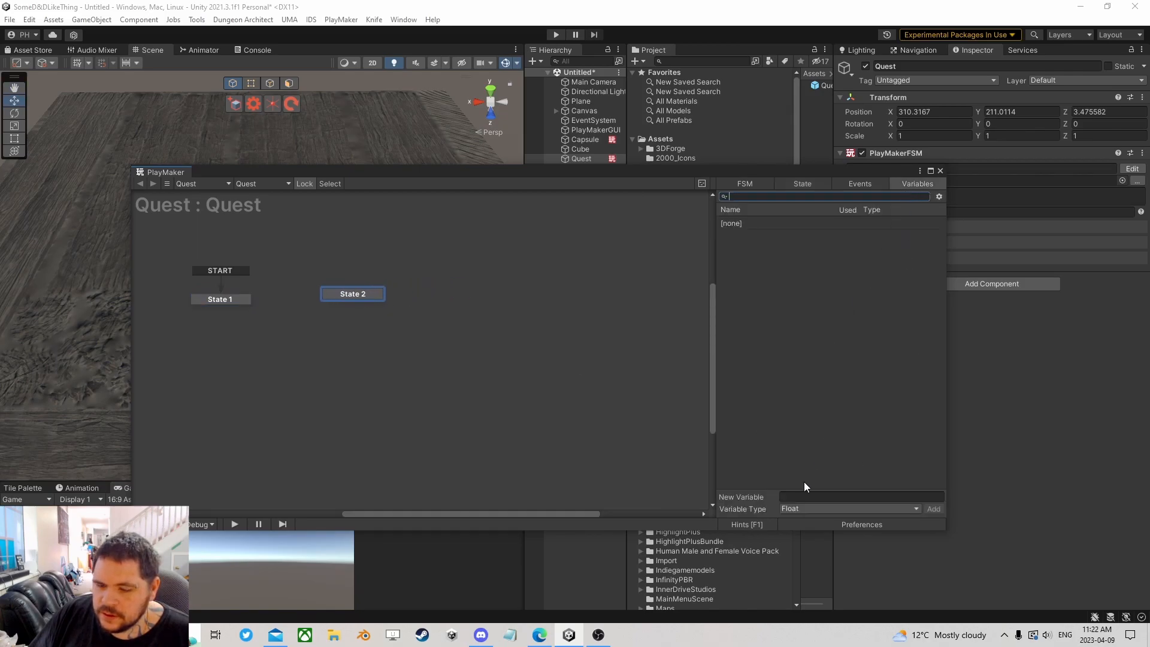
{"action": "left_click", "coordinate": [848, 508]}
{"action": "left_click", "coordinate": [827, 308]}
{"action": "left_click", "coordinate": [816, 498]}
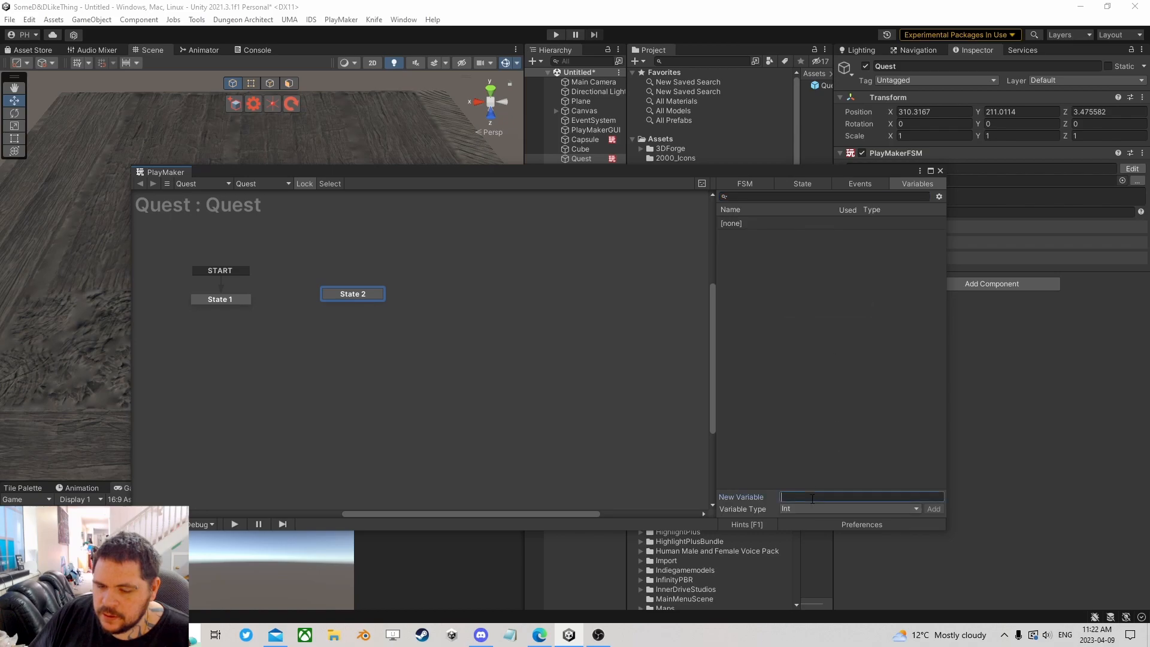
{"action": "type", "text": "Count"}
{"action": "key", "text": "Return"}
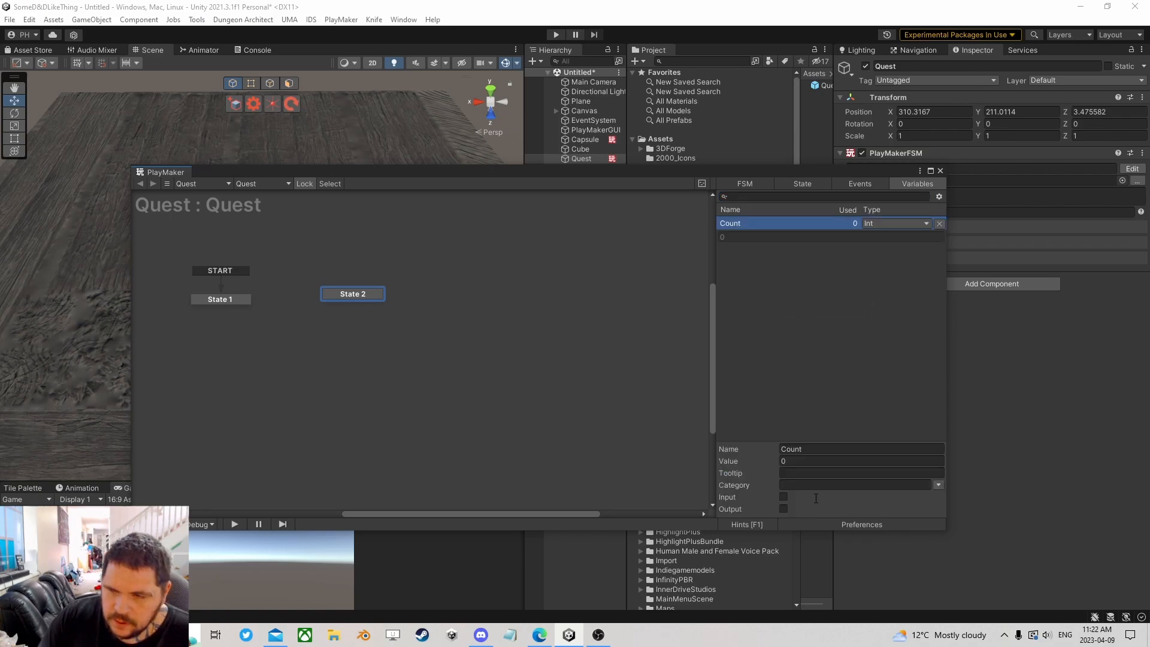
{"action": "left_click", "coordinate": [824, 397]}
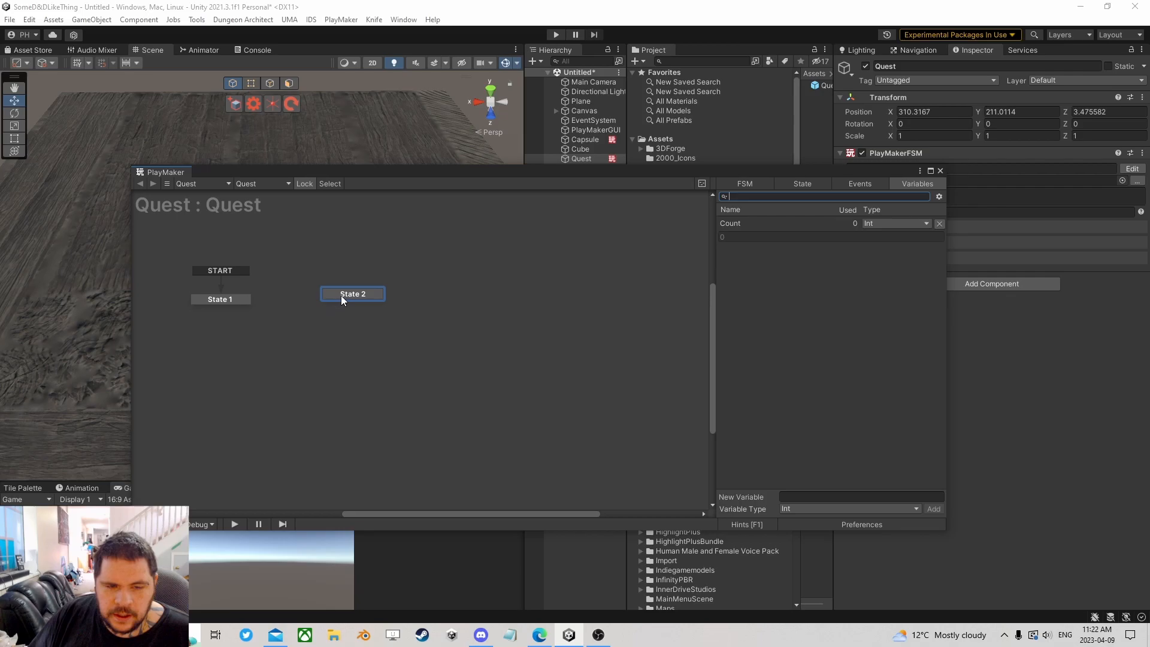
- Create an event named "Event" in the Quest FSM and assign it to State 2 as a global transition
{"action": "left_click_drag", "start_coordinate": [340, 296], "coordinate": [341, 301]}
{"action": "left_click", "coordinate": [863, 184]}
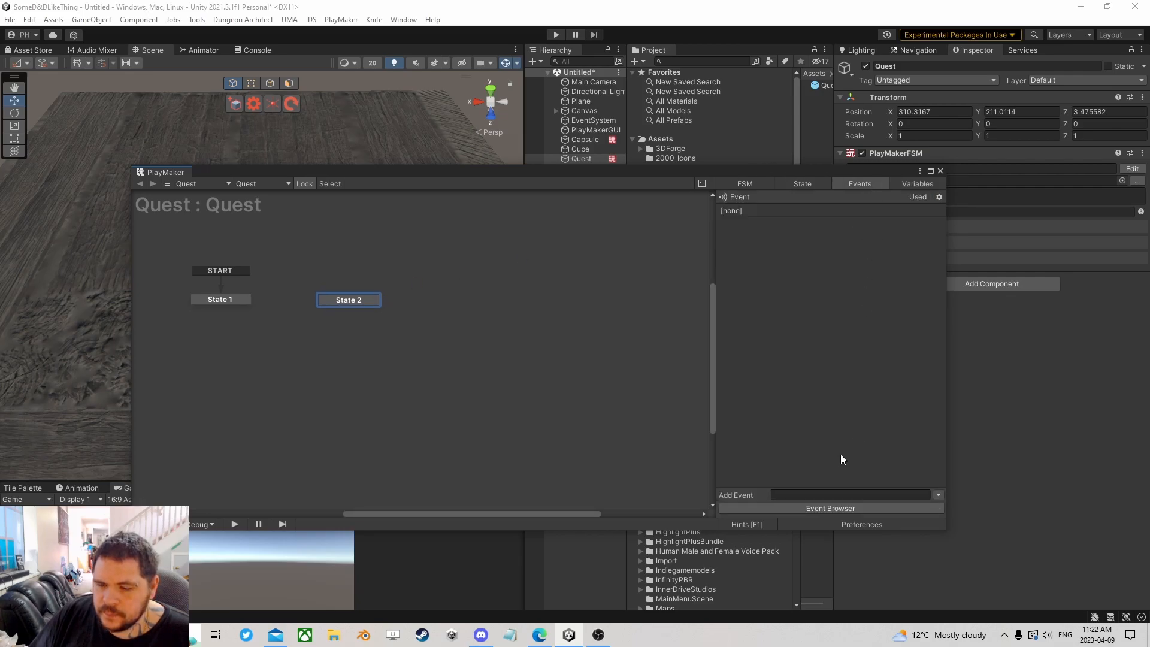
{"action": "left_click_drag", "start_coordinate": [336, 294], "coordinate": [333, 296]}
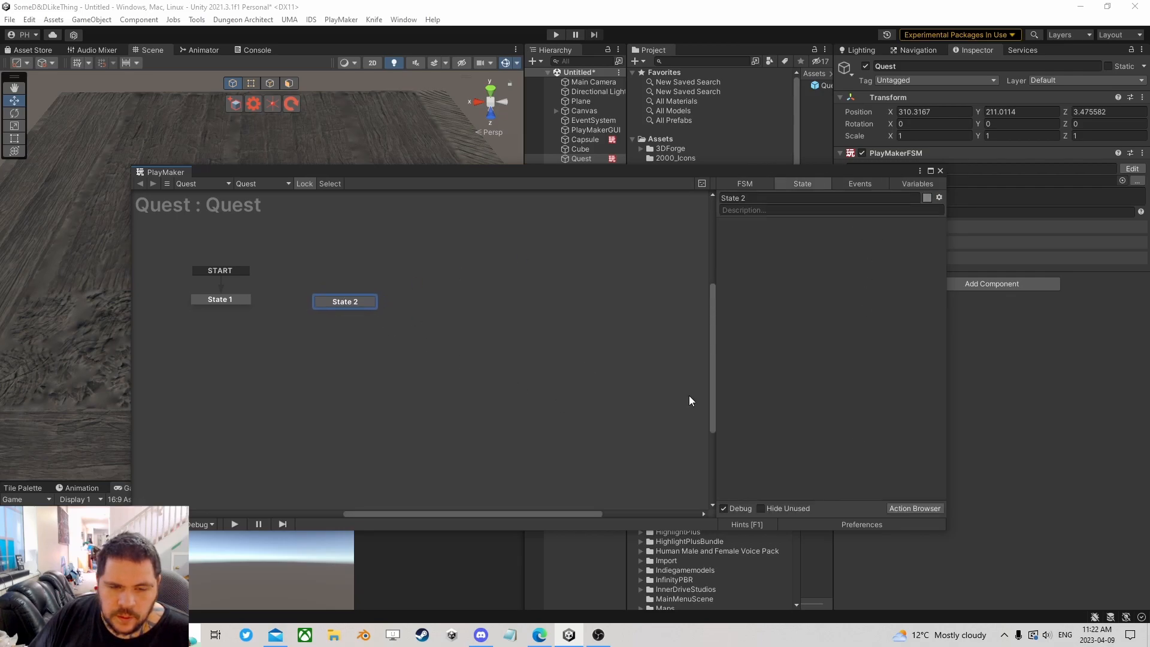
{"action": "left_click", "coordinate": [861, 184]}
{"action": "left_click", "coordinate": [806, 495]}
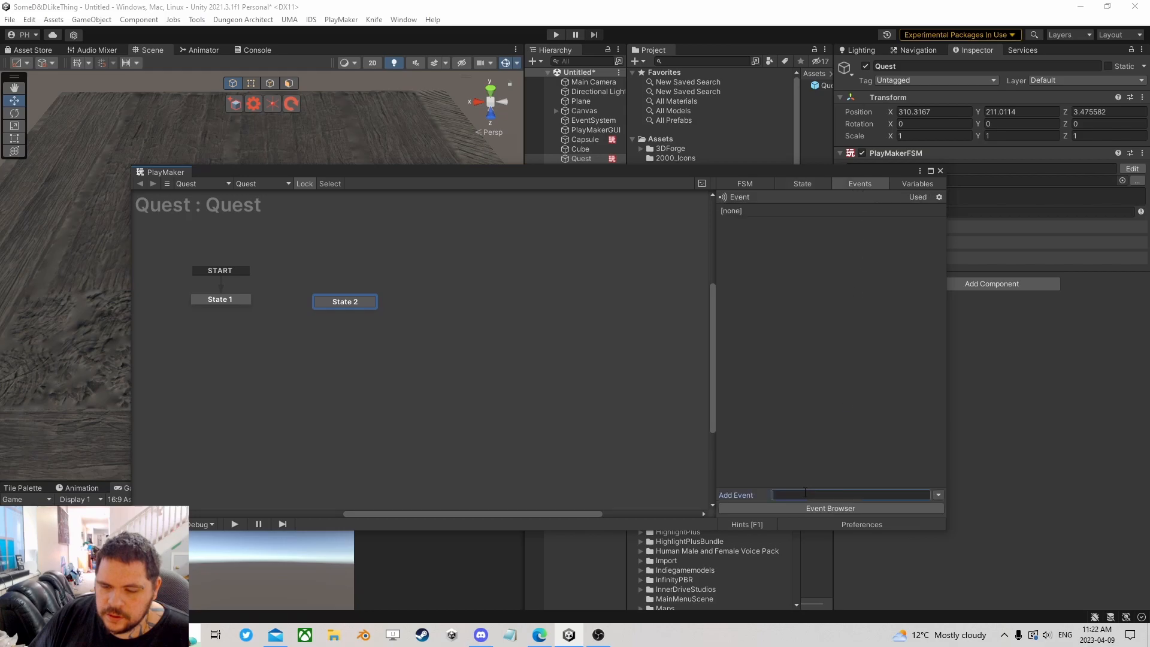
{"action": "key", "text": "Return"}
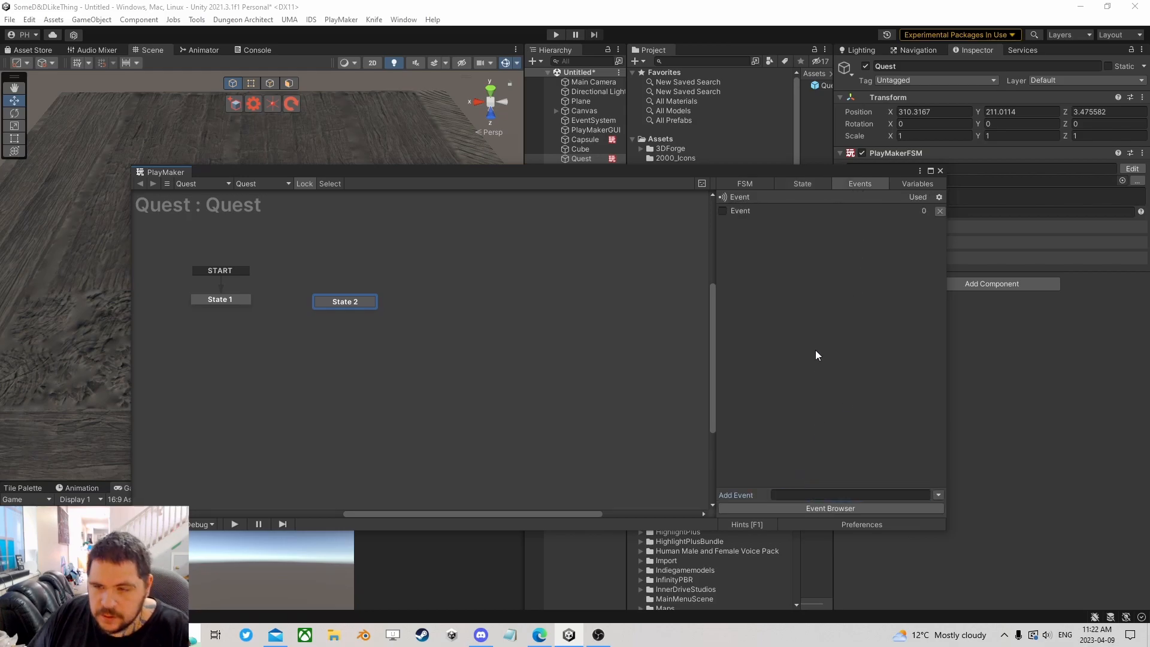
{"action": "right_click", "coordinate": [354, 303]}
{"action": "mouse_move", "coordinate": [426, 321]}
{"action": "left_click", "coordinate": [525, 321]}
{"action": "left_click_drag", "start_coordinate": [362, 299], "coordinate": [354, 301]}
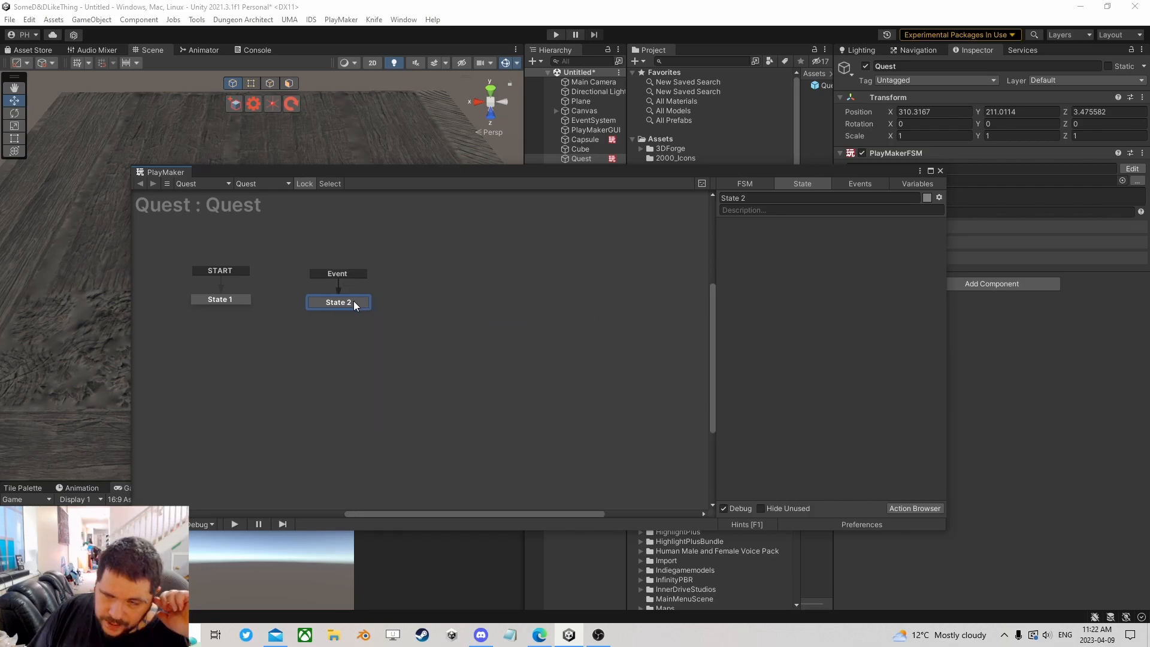
- Add an Int Add action to State 2 that adds 1 to the Count variable
{"action": "left_click", "coordinate": [905, 509]}
{"action": "type", "text": "int add"}
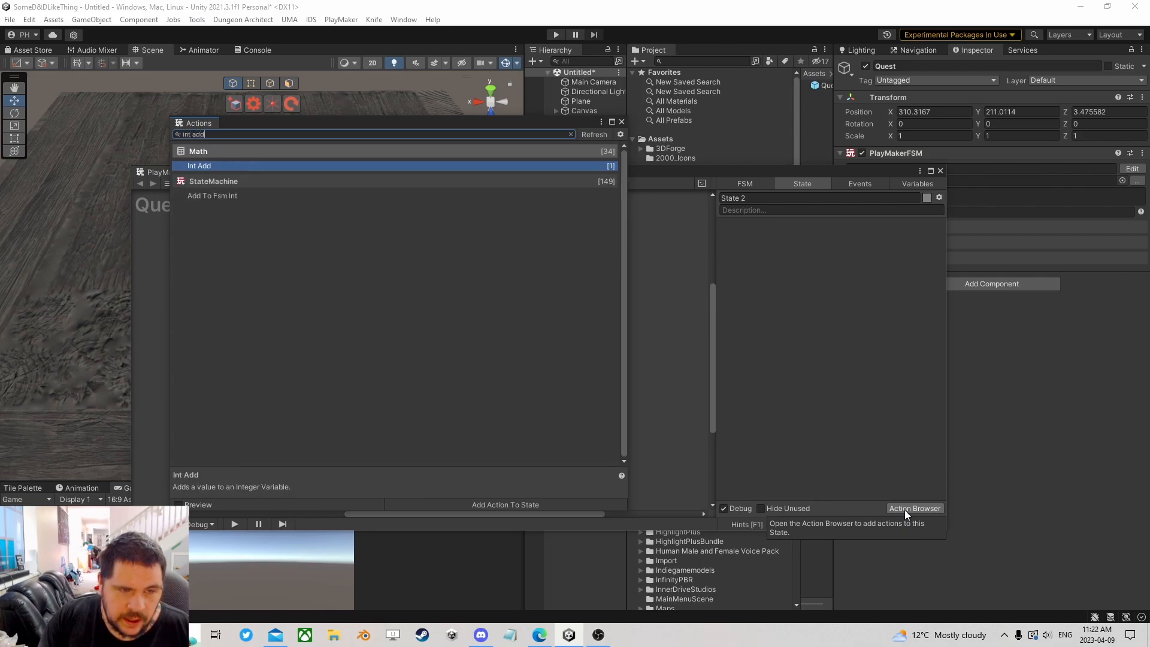
{"action": "key", "text": "Return"}
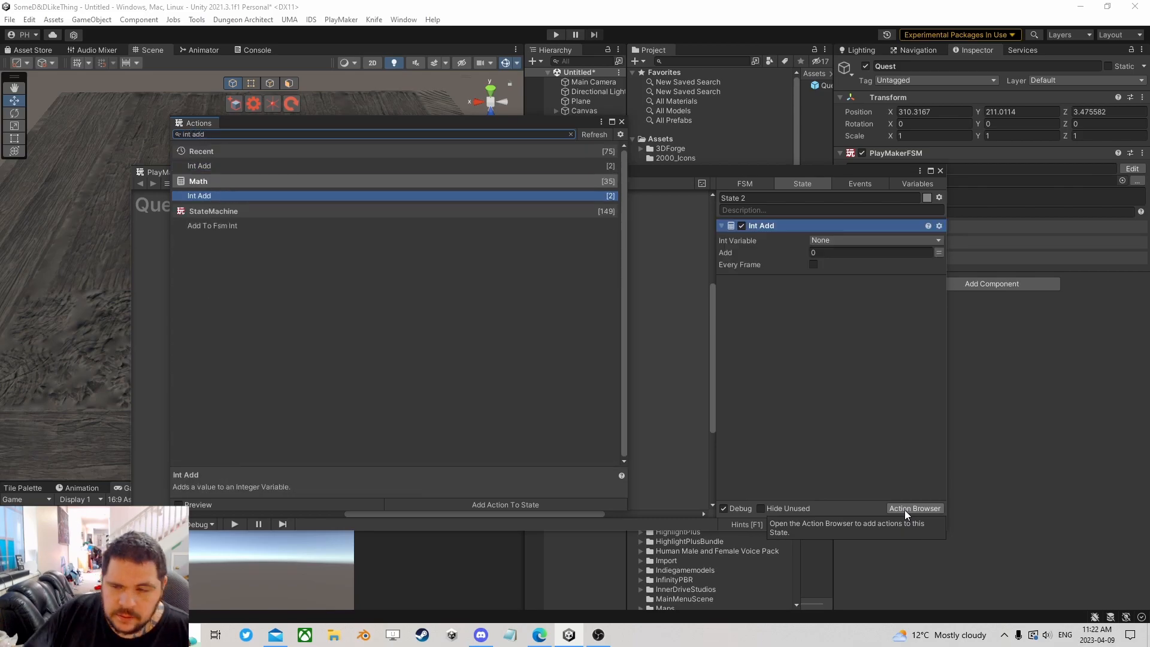
{"action": "left_click", "coordinate": [621, 121]}
{"action": "left_click", "coordinate": [848, 240]}
{"action": "left_click", "coordinate": [846, 265]}
{"action": "left_click", "coordinate": [842, 267]}
{"action": "type", "text": "1"}
- Add a Build String action to State 2 and place it below the Int Add action
{"action": "left_click", "coordinate": [906, 509]}
{"action": "type", "text": "build string"}
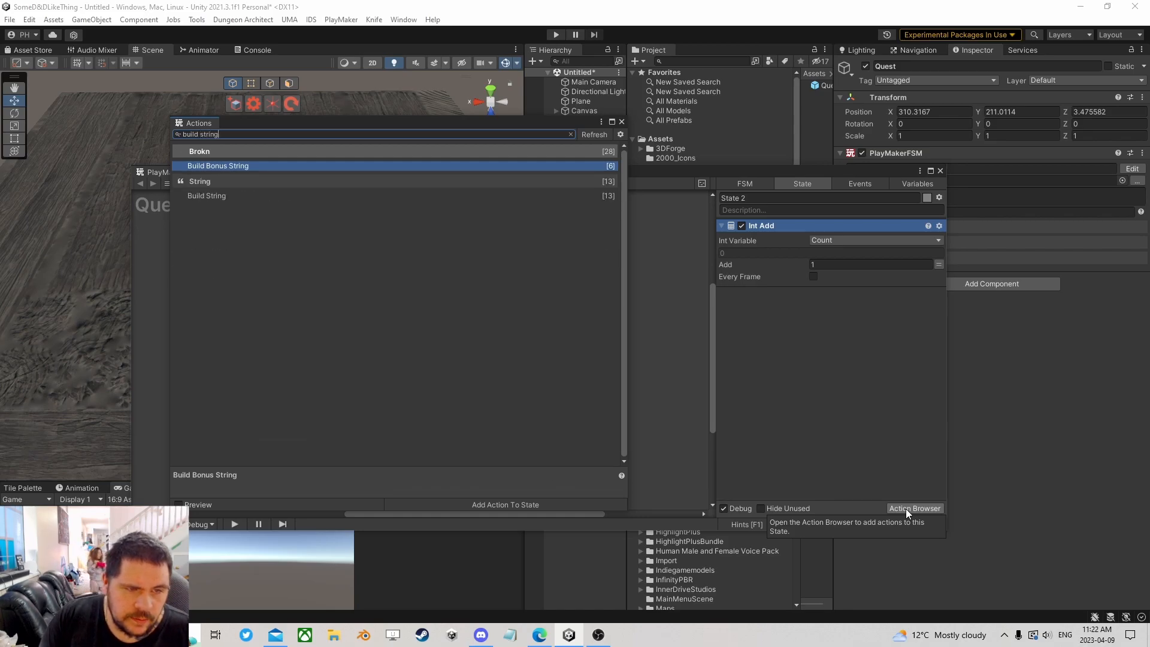
{"action": "key", "text": "Down"}
{"action": "key", "text": "Return"}
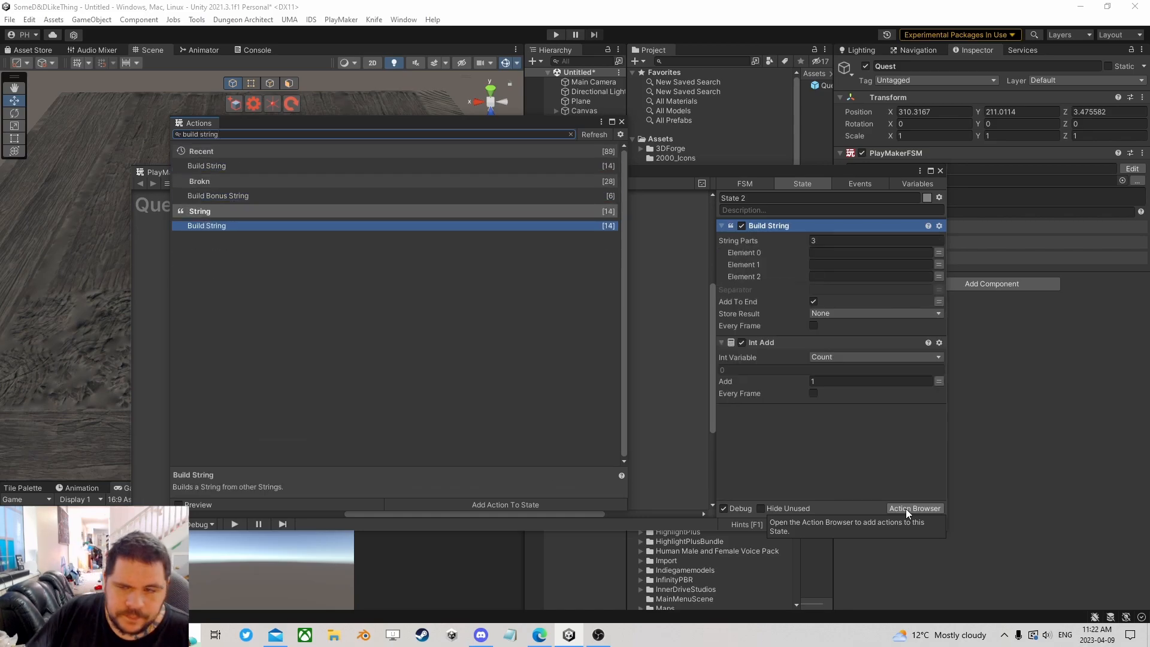
{"action": "left_click", "coordinate": [623, 123]}
{"action": "left_click_drag", "start_coordinate": [763, 223], "coordinate": [807, 429]}
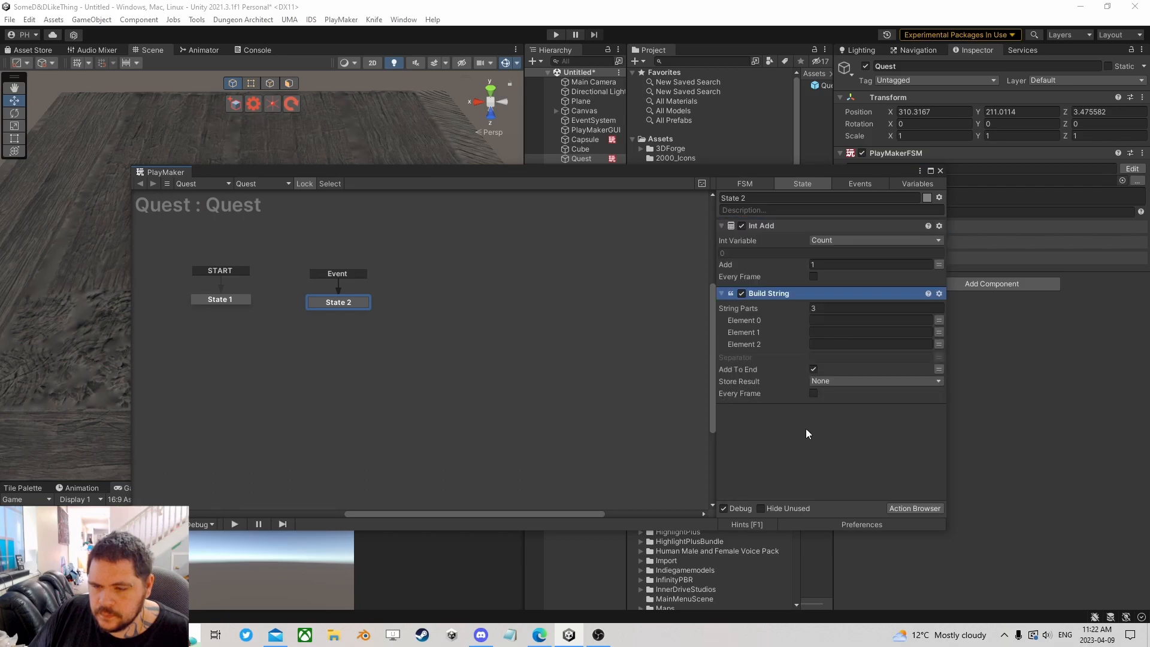
- Give Build String 2 string parts, with the converted Count variable as Element 0 and "Cubes Collected" as Element 1
{"action": "type", "text": "2"}
{"action": "left_click", "coordinate": [839, 320]}
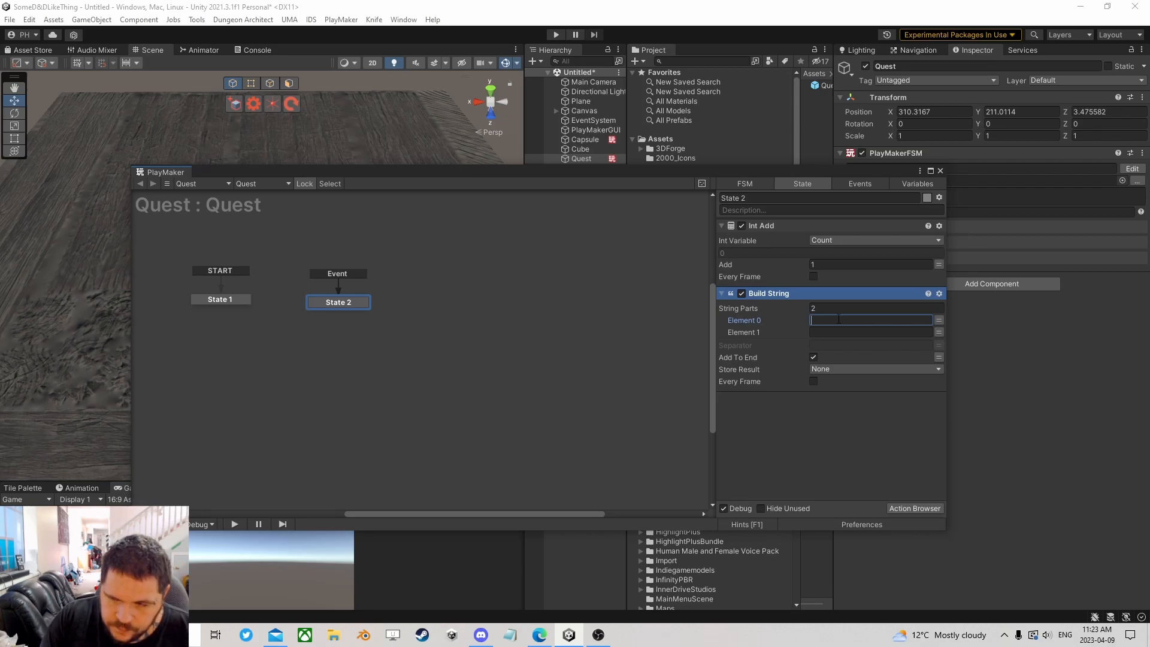
{"action": "left_click", "coordinate": [939, 320]}
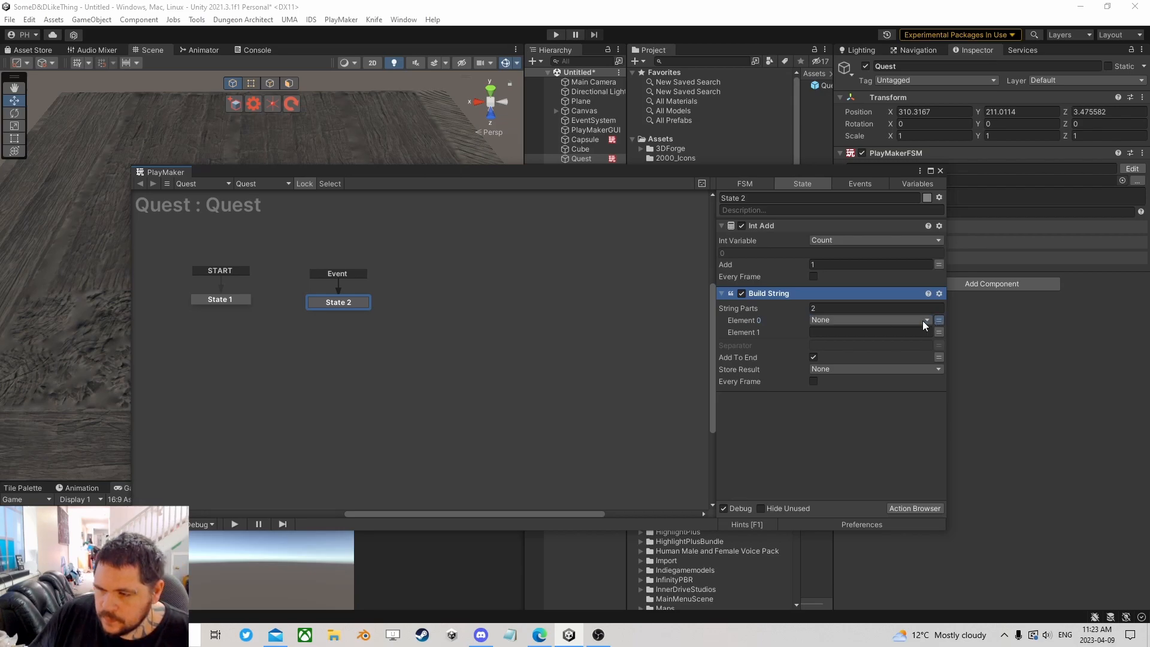
{"action": "left_click", "coordinate": [917, 320]}
{"action": "mouse_move", "coordinate": [911, 347]}
{"action": "left_click", "coordinate": [959, 347]}
{"action": "left_click", "coordinate": [860, 342]}
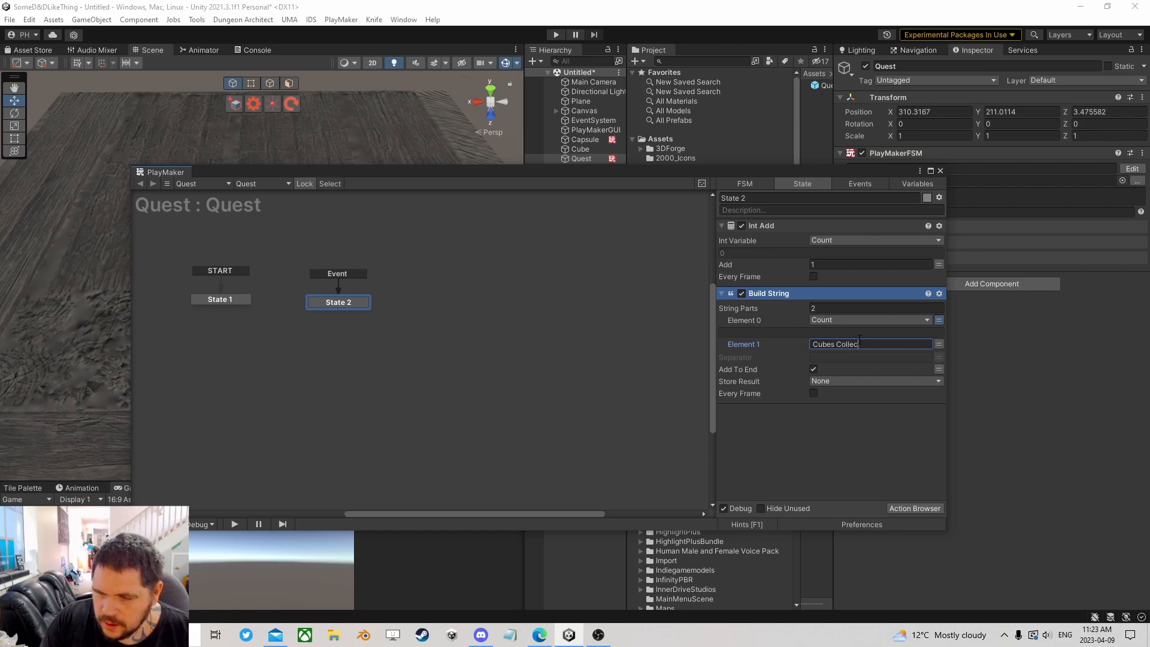
- Store the Build String result in a new variable named "String" and turn off Add To End
{"action": "left_click", "coordinate": [843, 382]}
{"action": "left_click", "coordinate": [850, 411]}
{"action": "type", "text": "String"}
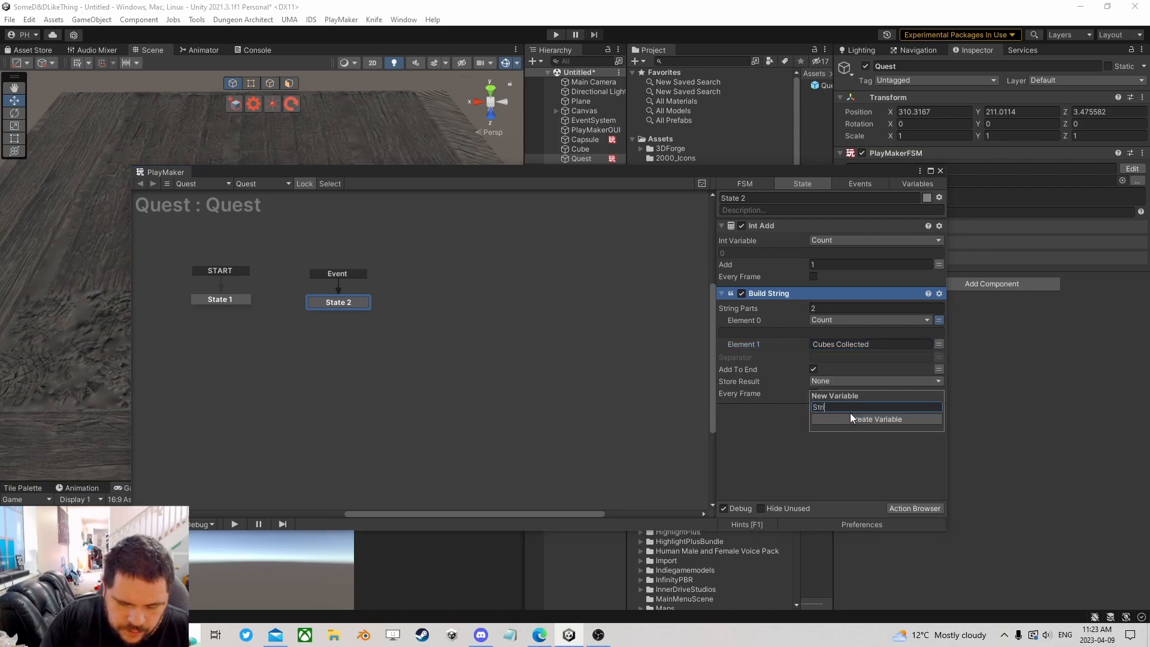
{"action": "key", "text": "Return"}
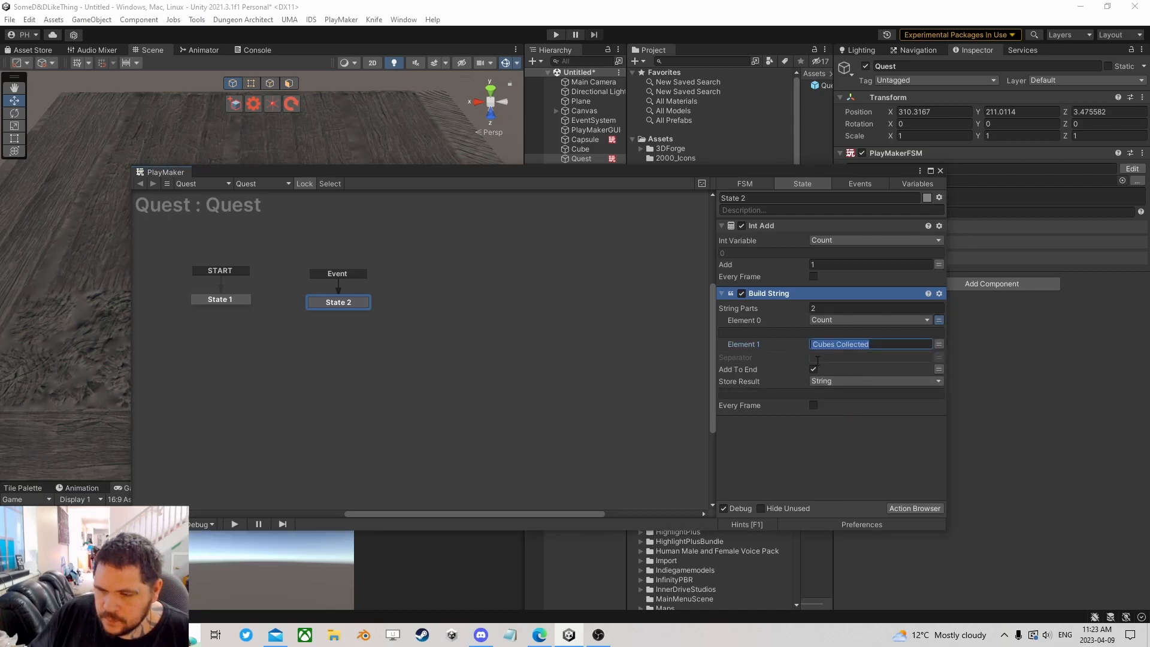
{"action": "left_click", "coordinate": [813, 369]}
- Add a Set Textmesh Pro UGUI Text action to State 2 below Build String
{"action": "left_click", "coordinate": [903, 509]}
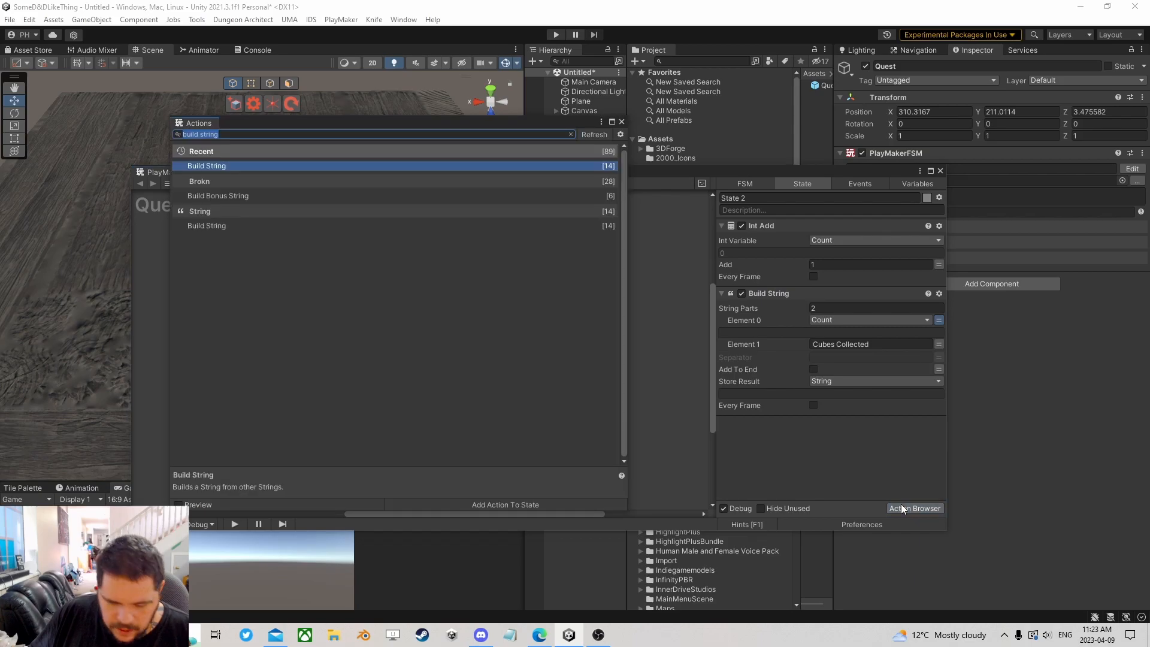
{"action": "type", "text": "set"}
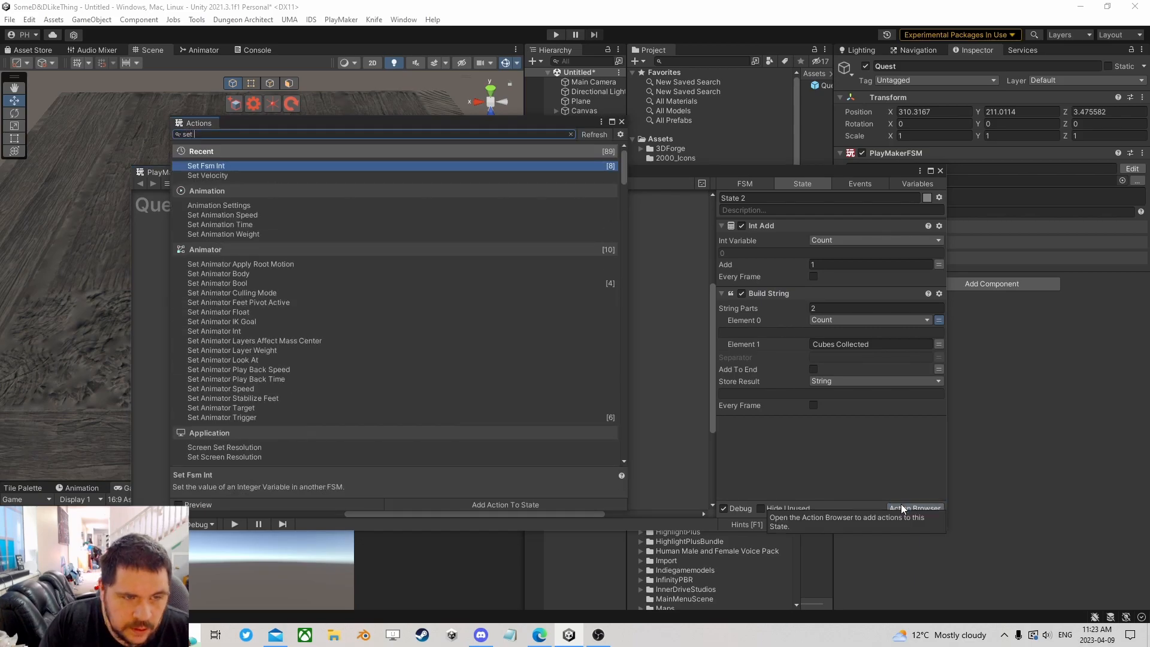
{"action": "type", "text": " text"}
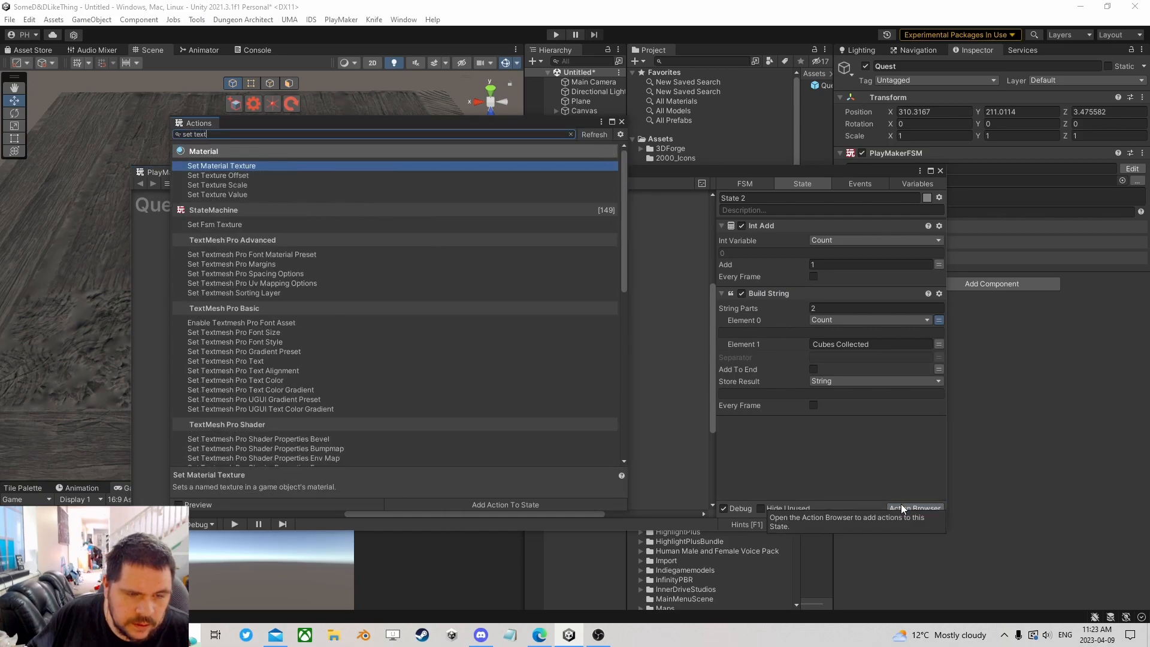
{"action": "scroll", "coordinate": [369, 357], "scroll_direction": "down", "scroll_amount": 8}
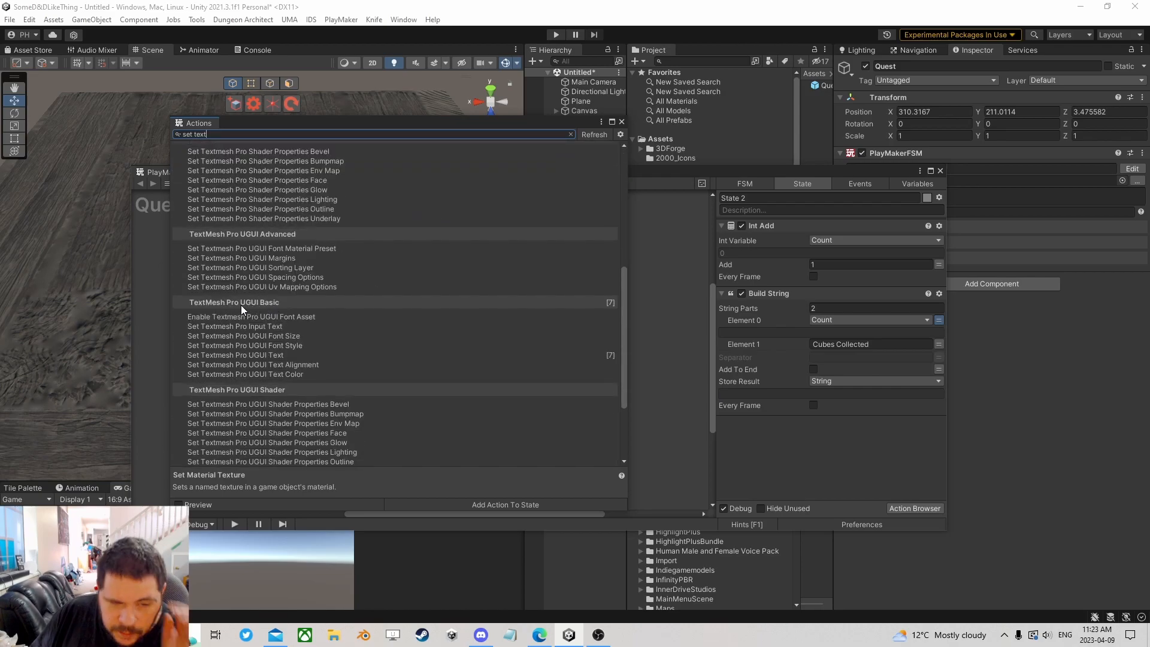
{"action": "left_click", "coordinate": [622, 121]}
- Make State 2's Set Textmesh Pro UGUI Text action target a directly specified game object and use the String variable as its text
{"action": "left_click", "coordinate": [858, 426]}
{"action": "left_click", "coordinate": [868, 455]}
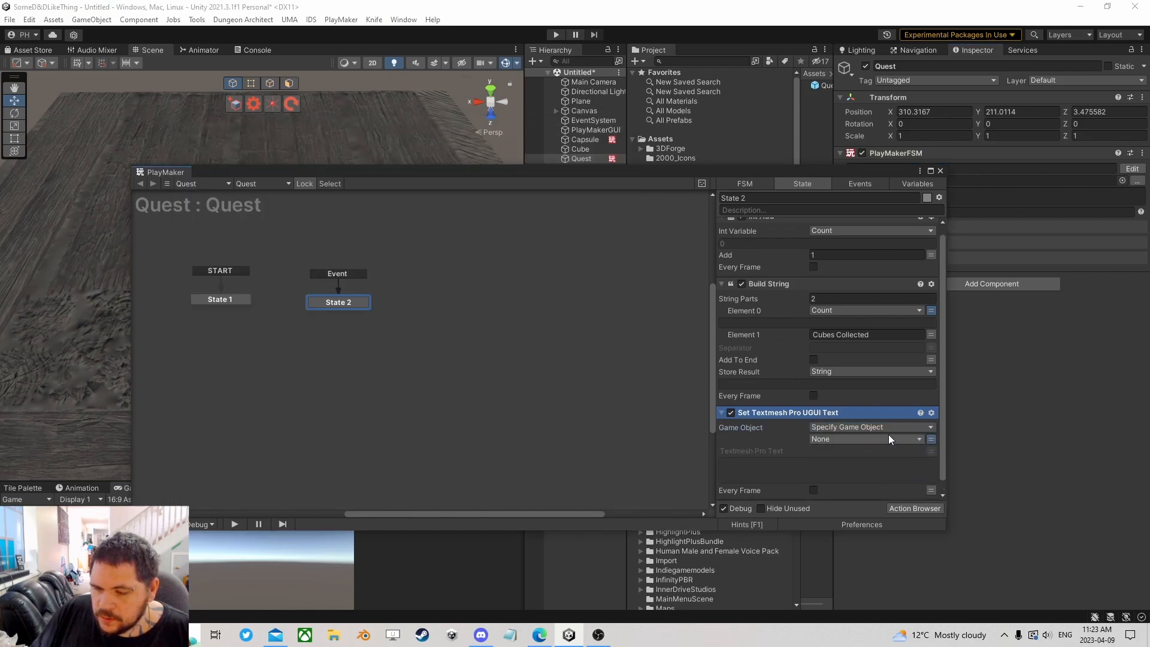
{"action": "left_click", "coordinate": [931, 440]}
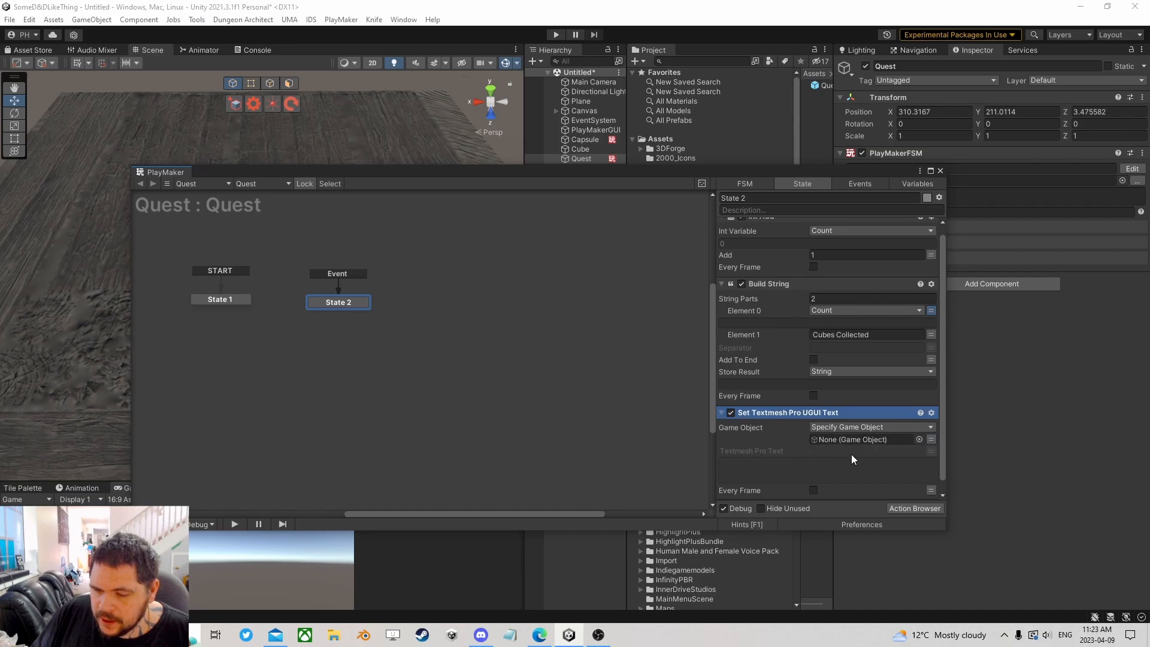
{"action": "scroll", "coordinate": [823, 480], "scroll_direction": "down", "scroll_amount": 1}
{"action": "left_click", "coordinate": [932, 478]}
{"action": "left_click", "coordinate": [932, 479]}
{"action": "left_click", "coordinate": [932, 440]}
{"action": "left_click", "coordinate": [864, 462]}
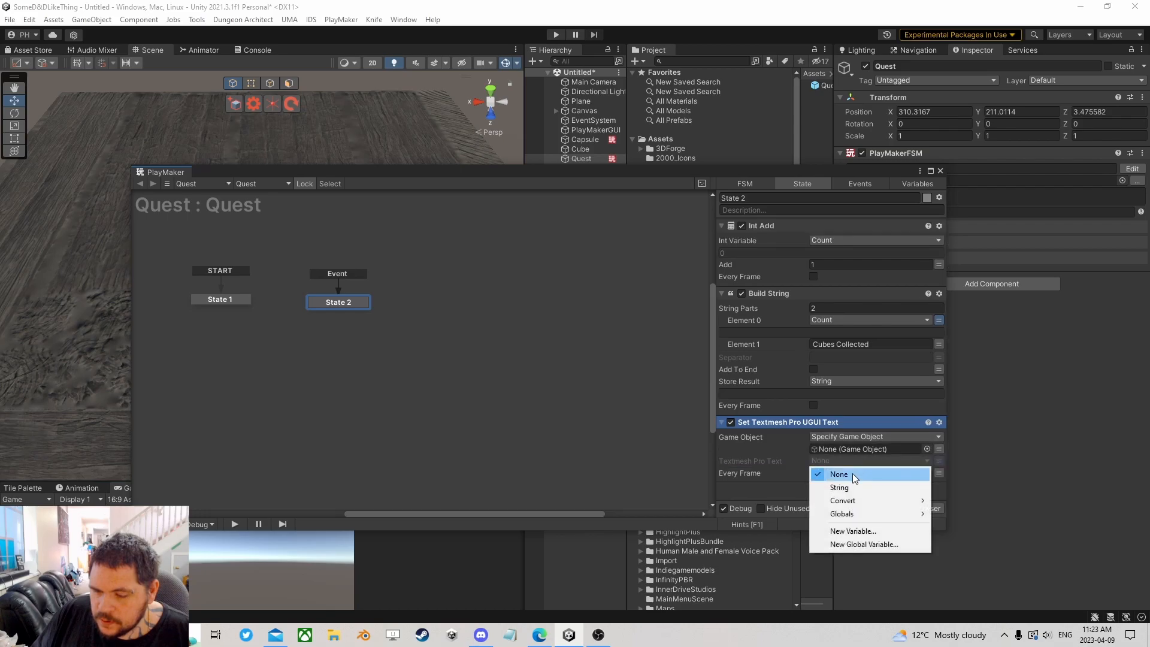
{"action": "left_click", "coordinate": [841, 487]}
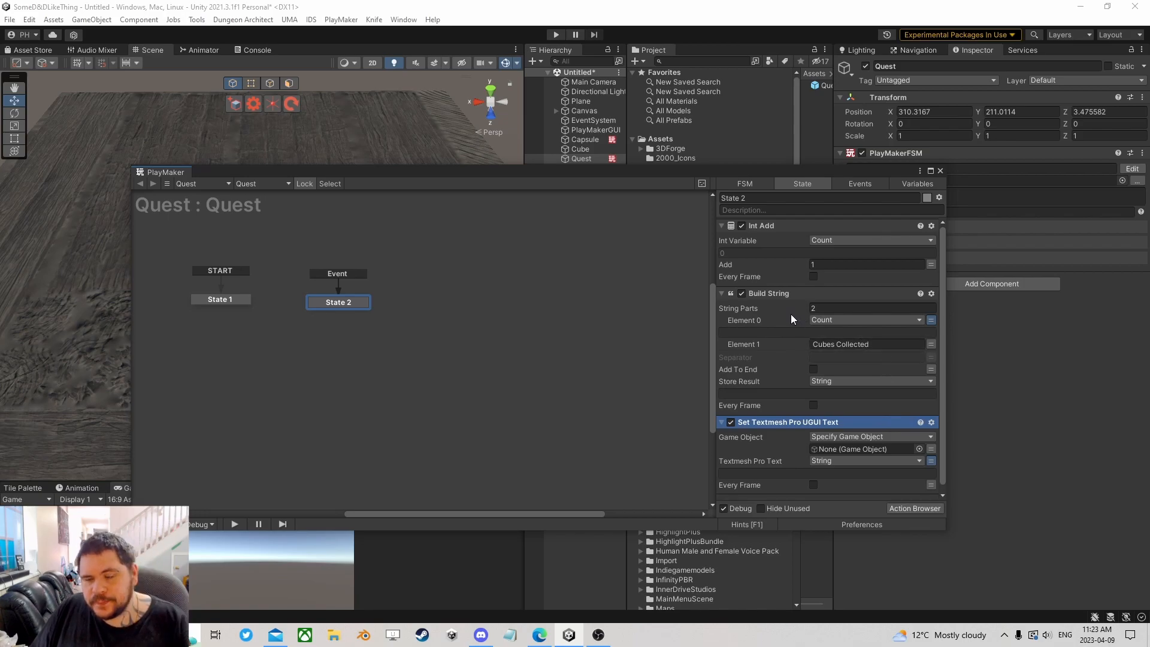
- Add the Quest prefab from the project assets to the FSM's variables as a GameObject variable
{"action": "left_click_drag", "start_coordinate": [759, 174], "coordinate": [707, 174]}
{"action": "left_click", "coordinate": [853, 182]}
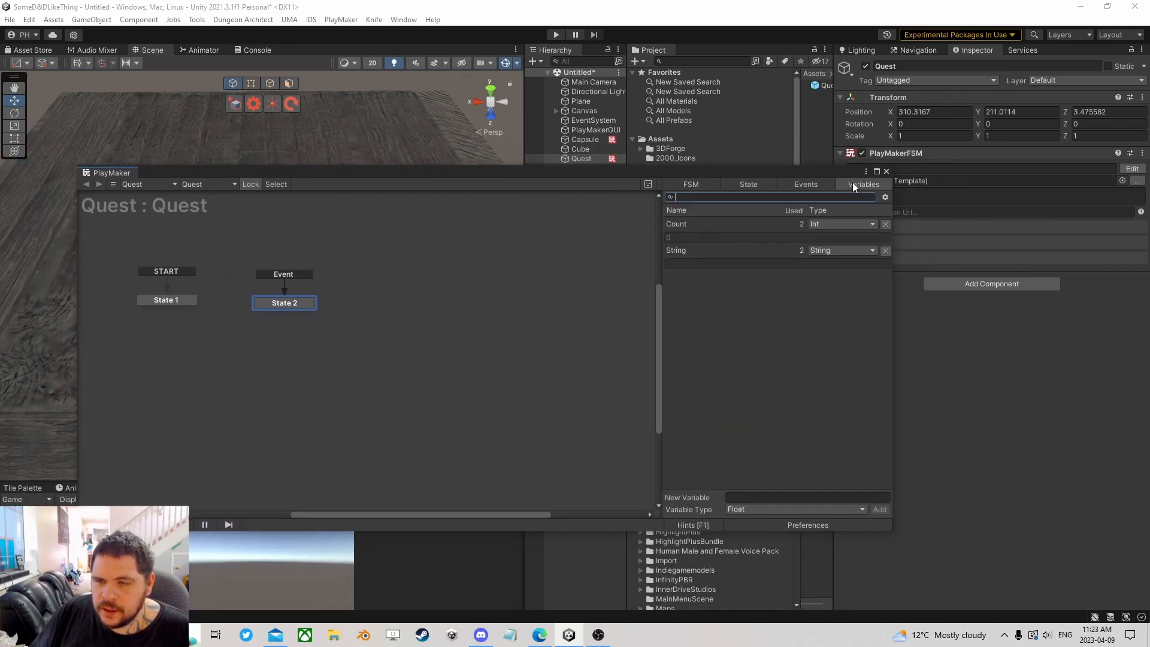
{"action": "left_click", "coordinate": [821, 90]}
{"action": "left_click_drag", "start_coordinate": [821, 91], "coordinate": [753, 303]}
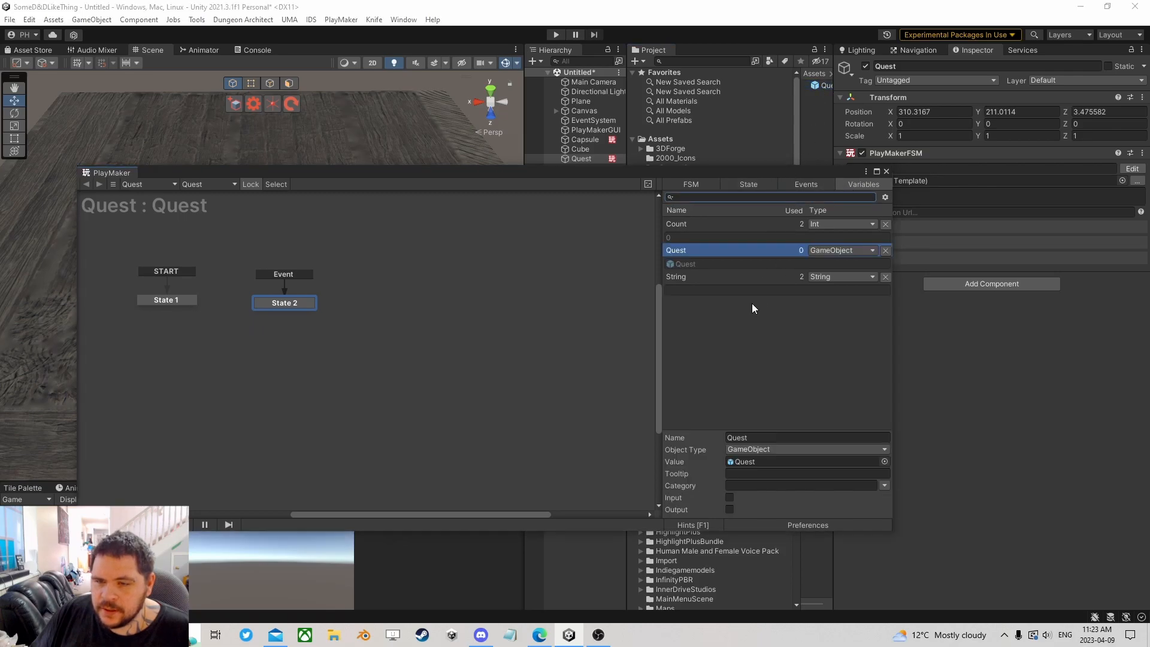
- Link a FINISHED transition from State 2 to a new State 3 and give State 3 a Game Object Is Null action
{"action": "left_click", "coordinate": [749, 184]}
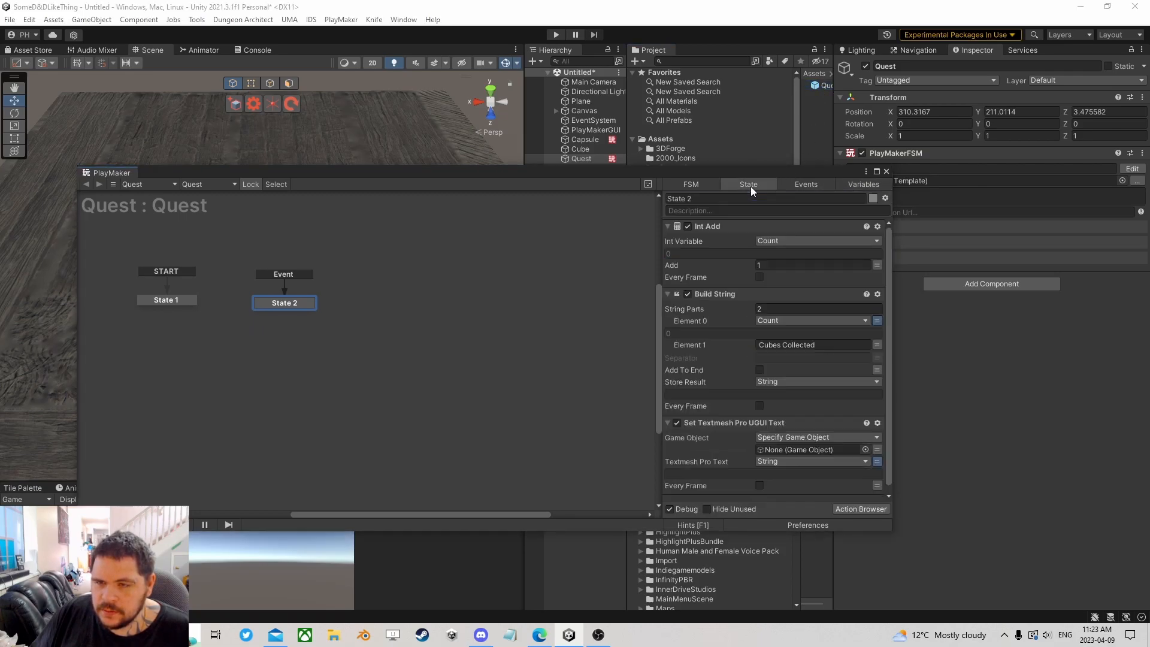
{"action": "mouse_move", "coordinate": [281, 307]}
{"action": "left_mouse_down"}
{"action": "mouse_move", "coordinate": [298, 292]}
{"action": "mouse_move", "coordinate": [317, 332]}
{"action": "mouse_move", "coordinate": [292, 315]}
{"action": "left_mouse_up"}
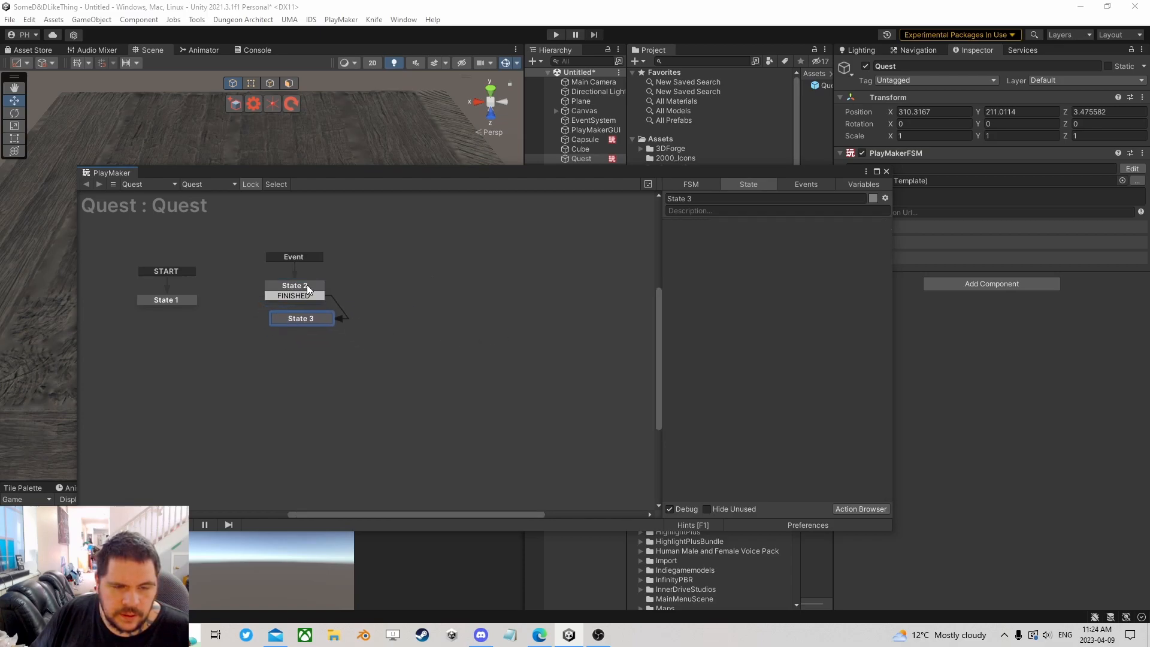
{"action": "left_click", "coordinate": [853, 510]}
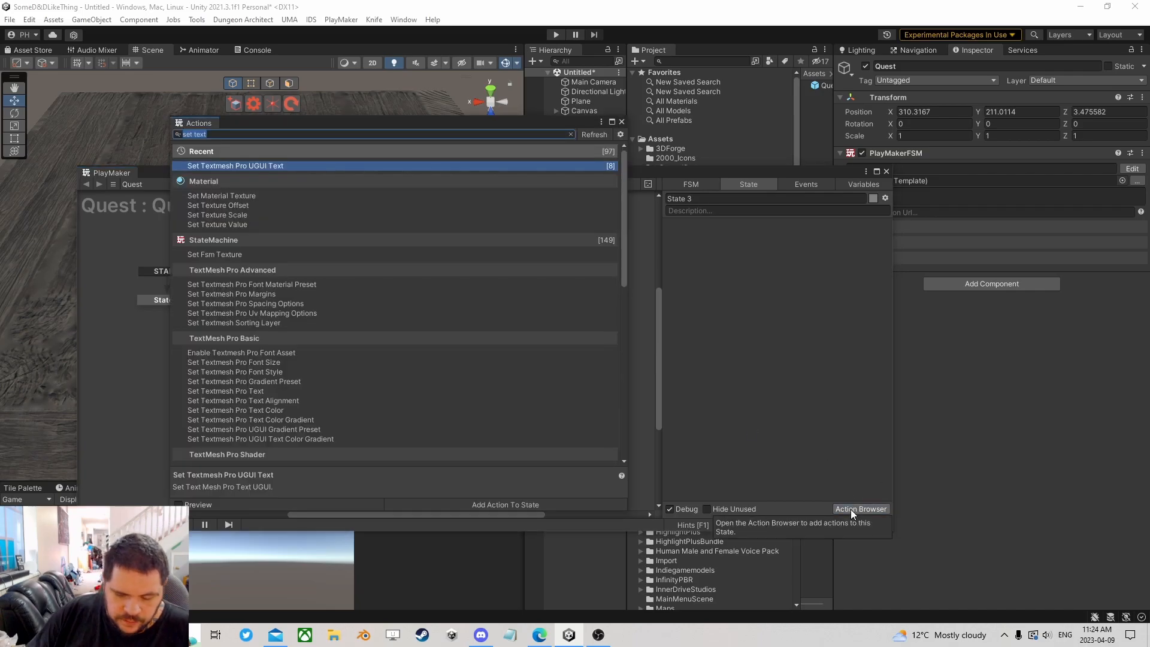
{"action": "type", "text": "is null"}
{"action": "key", "text": "Down"}
{"action": "key", "text": "Return"}
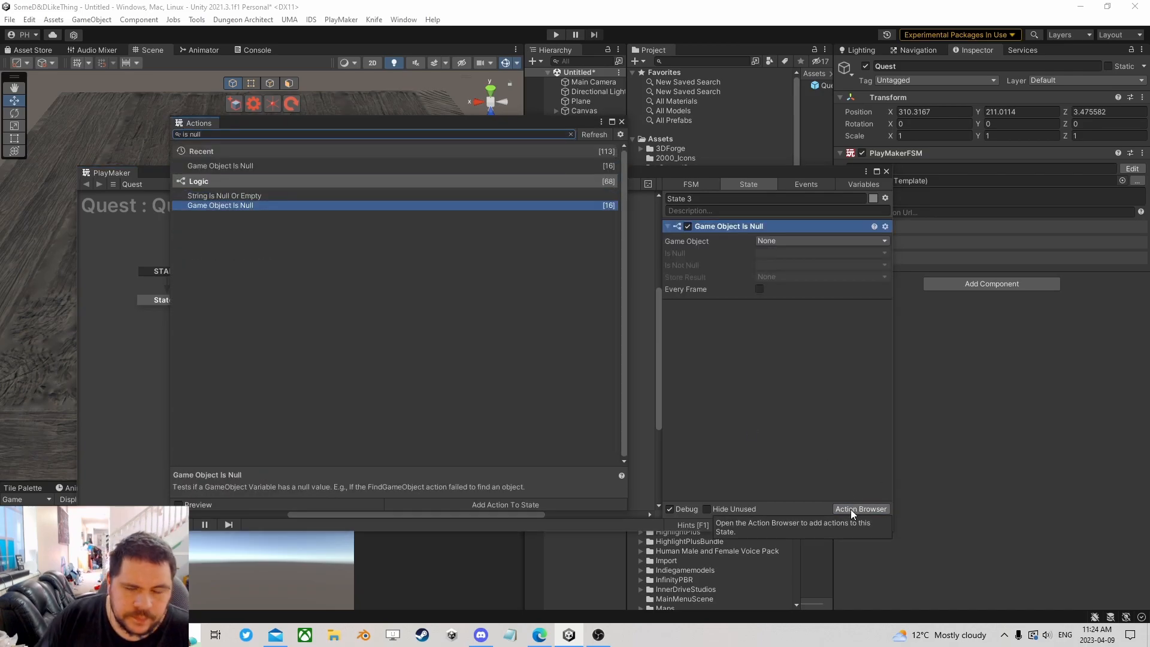
{"action": "left_click", "coordinate": [621, 122]}
- Set the game object tested by Game Object Is Null to a new variable named "QuestIndicator"
{"action": "left_click", "coordinate": [772, 240]}
{"action": "left_click", "coordinate": [795, 280]}
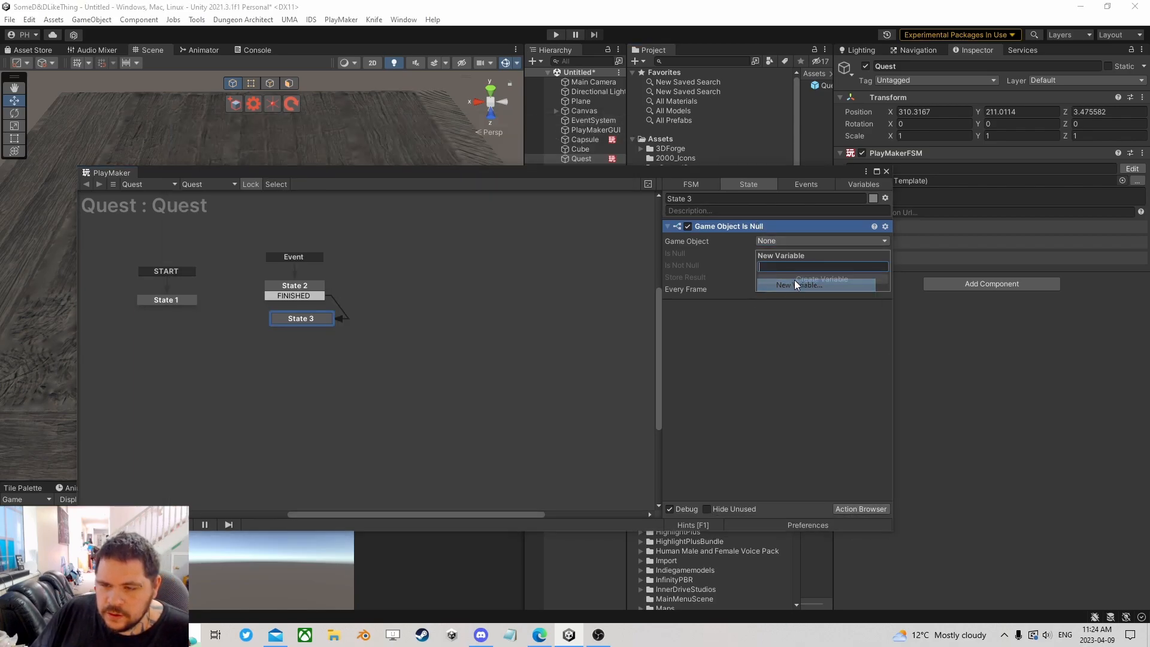
{"action": "type", "text": "Quest"}
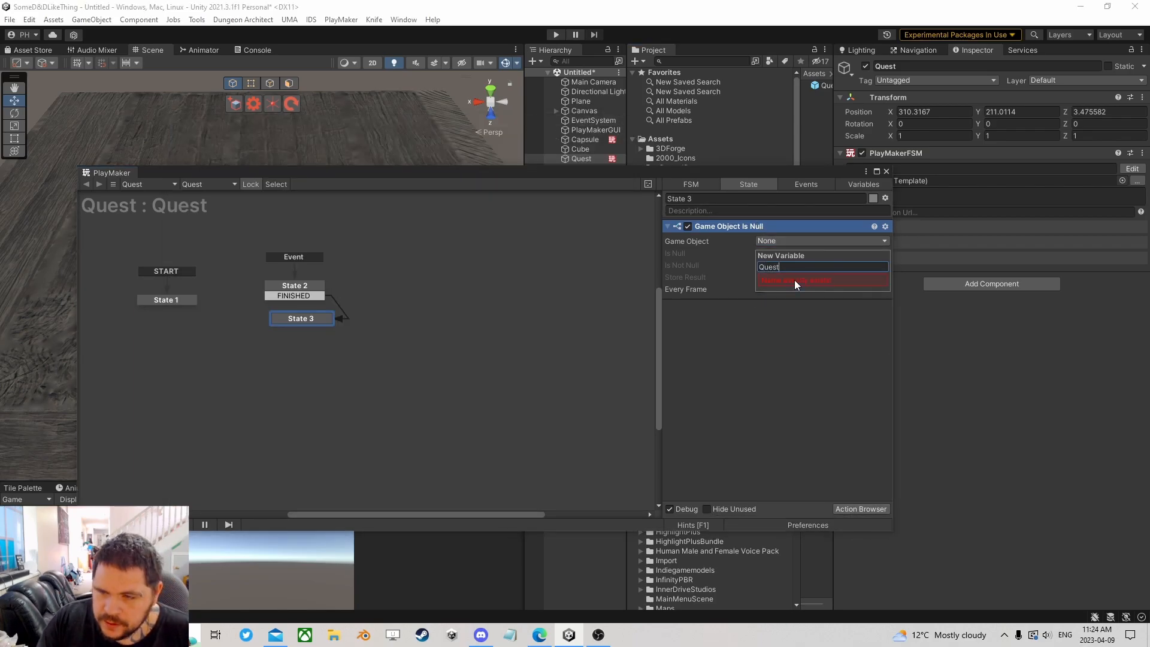
{"action": "type", "text": "Indicato"}
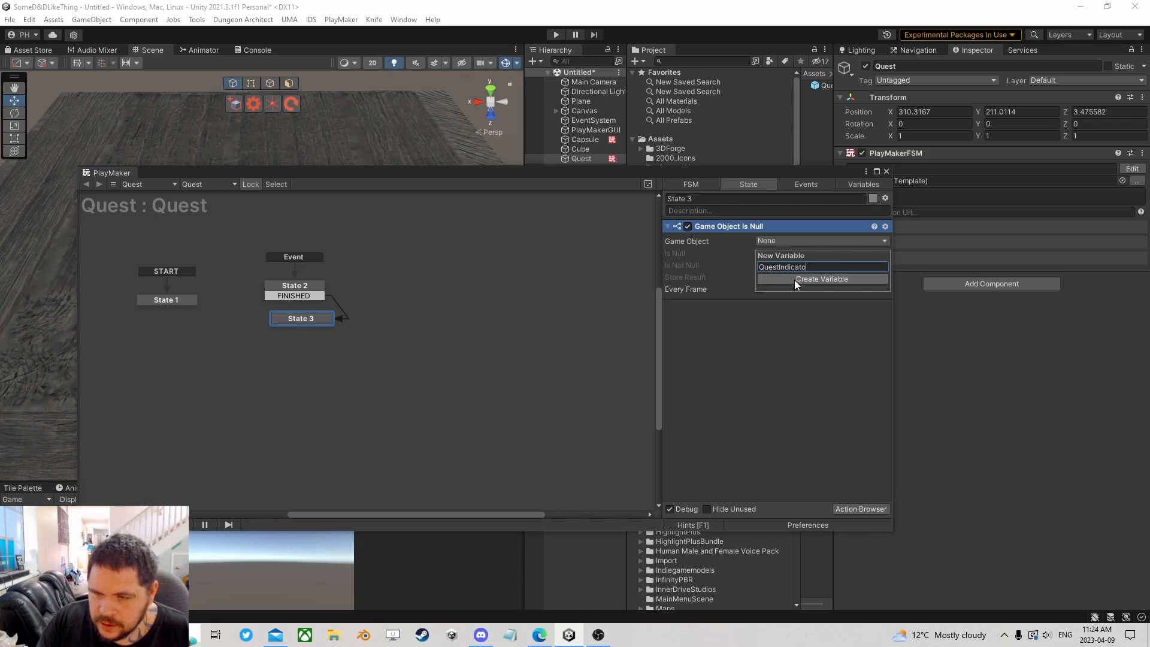
{"action": "type", "text": "r"}
{"action": "left_click", "coordinate": [795, 279]}
- Assign a new event "Create it" to Is Null and a new event "Use It" to Is Not Null
{"action": "left_click", "coordinate": [789, 265]}
{"action": "left_click", "coordinate": [802, 364]}
{"action": "type", "text": "Create it"}
{"action": "key", "text": "Return"}
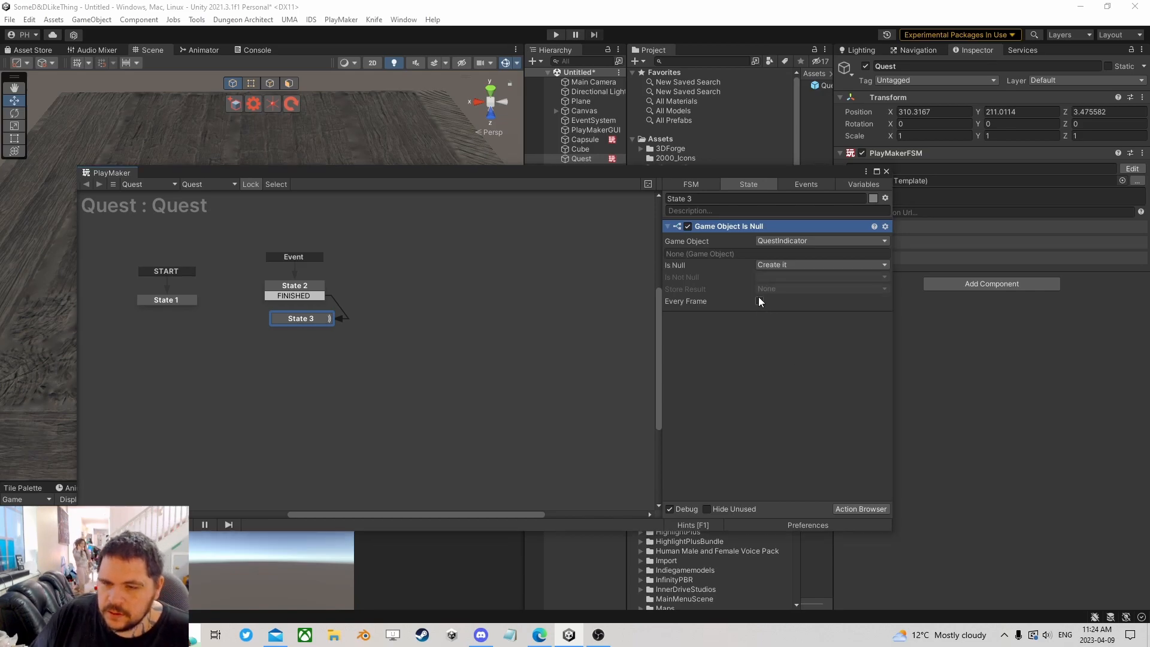
{"action": "left_click", "coordinate": [782, 277]}
{"action": "left_click", "coordinate": [793, 390]}
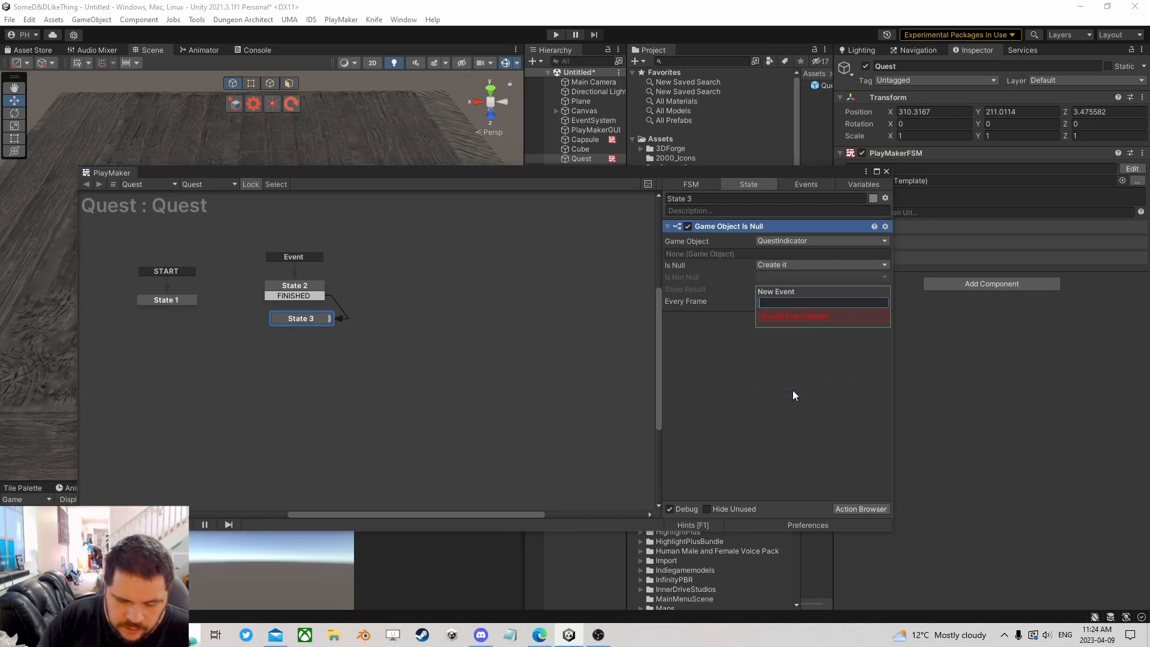
{"action": "type", "text": "Use It"}
{"action": "key", "text": "Return"}
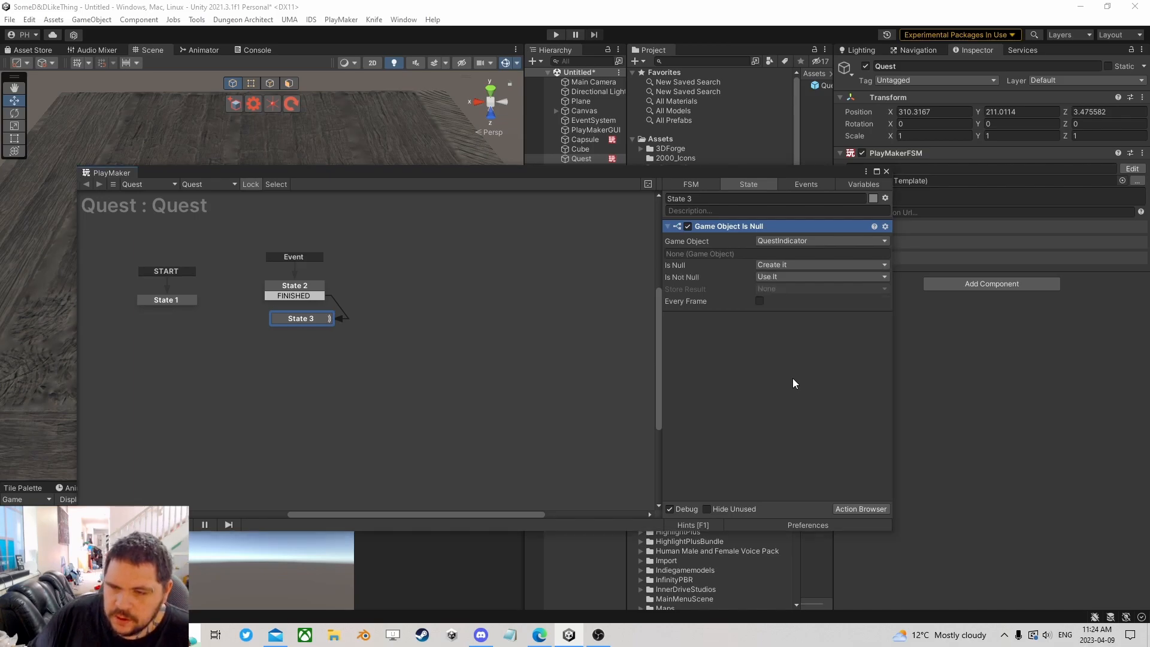
- Add Use It and Create it transitions to State 3 and link Use It to a new State 4
{"action": "right_click", "coordinate": [293, 318]}
{"action": "mouse_move", "coordinate": [355, 326]}
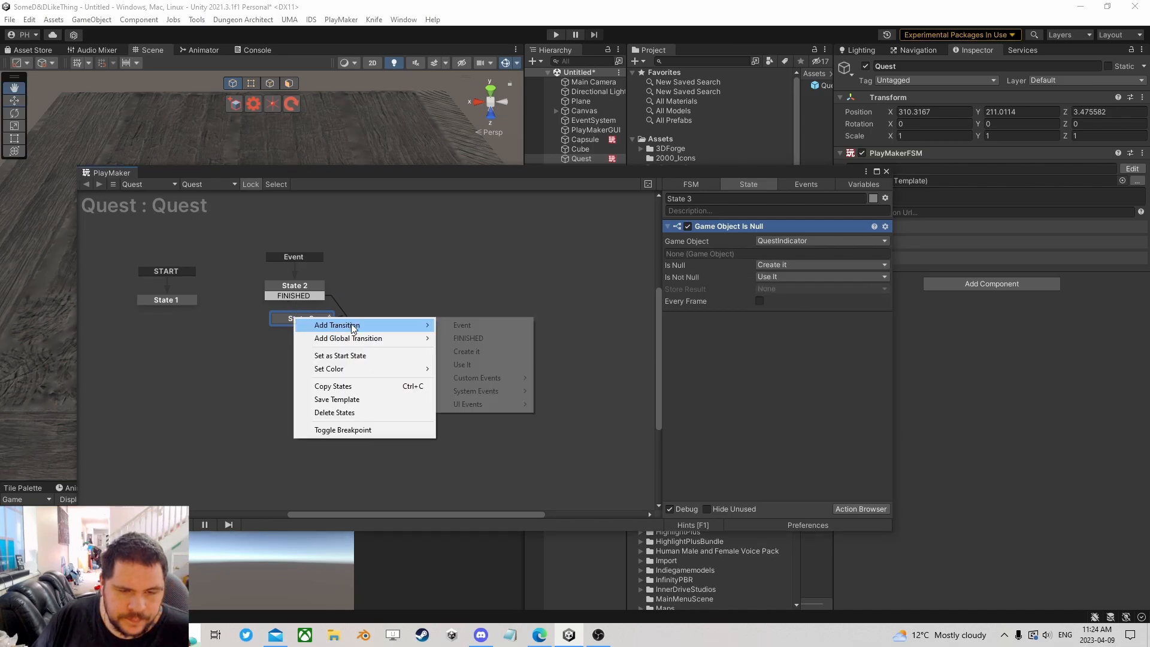
{"action": "left_click", "coordinate": [467, 364]}
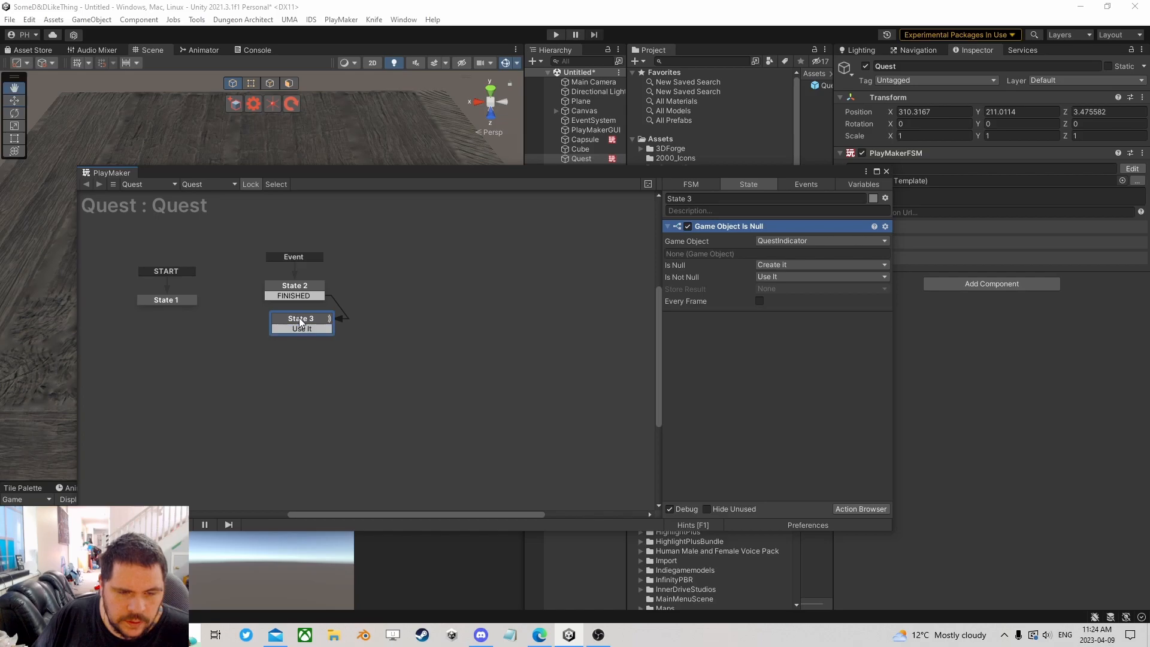
{"action": "right_click", "coordinate": [300, 319]}
{"action": "left_click", "coordinate": [473, 353]}
{"action": "left_click_drag", "start_coordinate": [307, 321], "coordinate": [390, 325]}
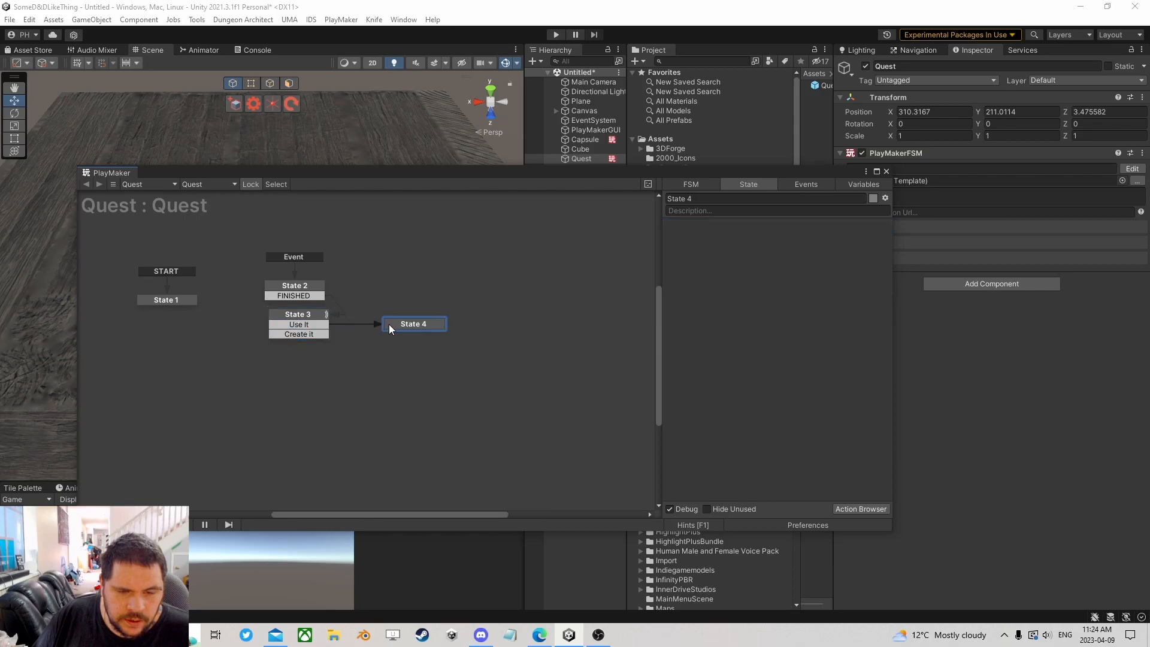
- Move the Set Textmesh Pro UGUI Text action from State 2 to State 4 and target the QuestIndicator variable
{"action": "left_click", "coordinate": [296, 295]}
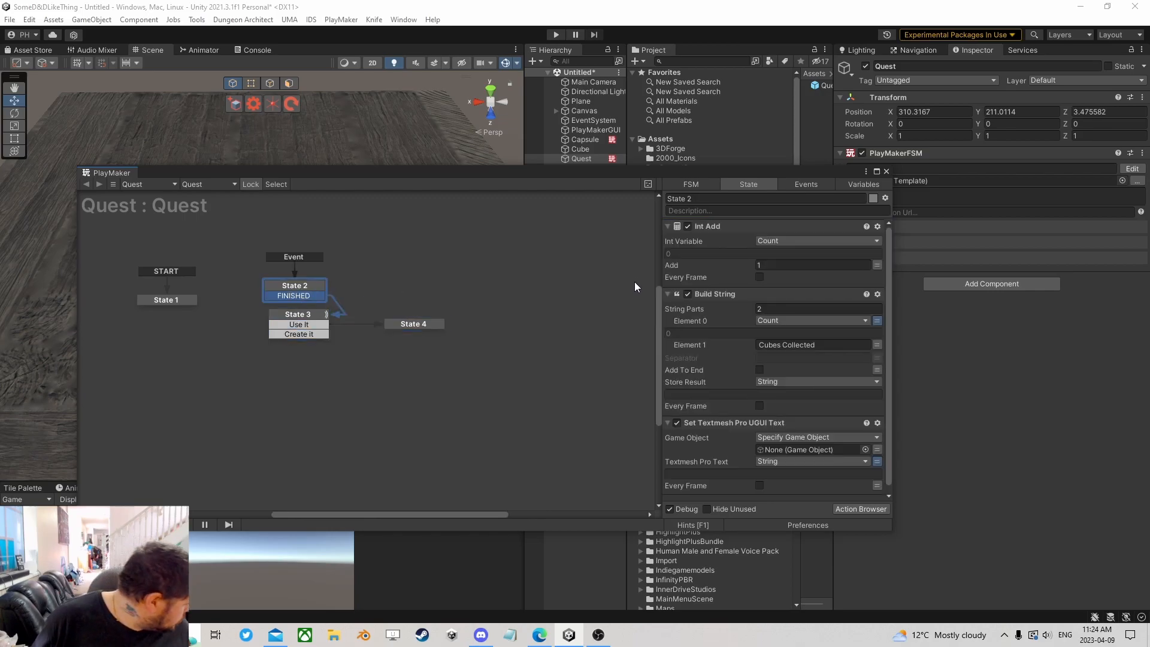
{"action": "left_click_drag", "start_coordinate": [749, 423], "coordinate": [414, 325]}
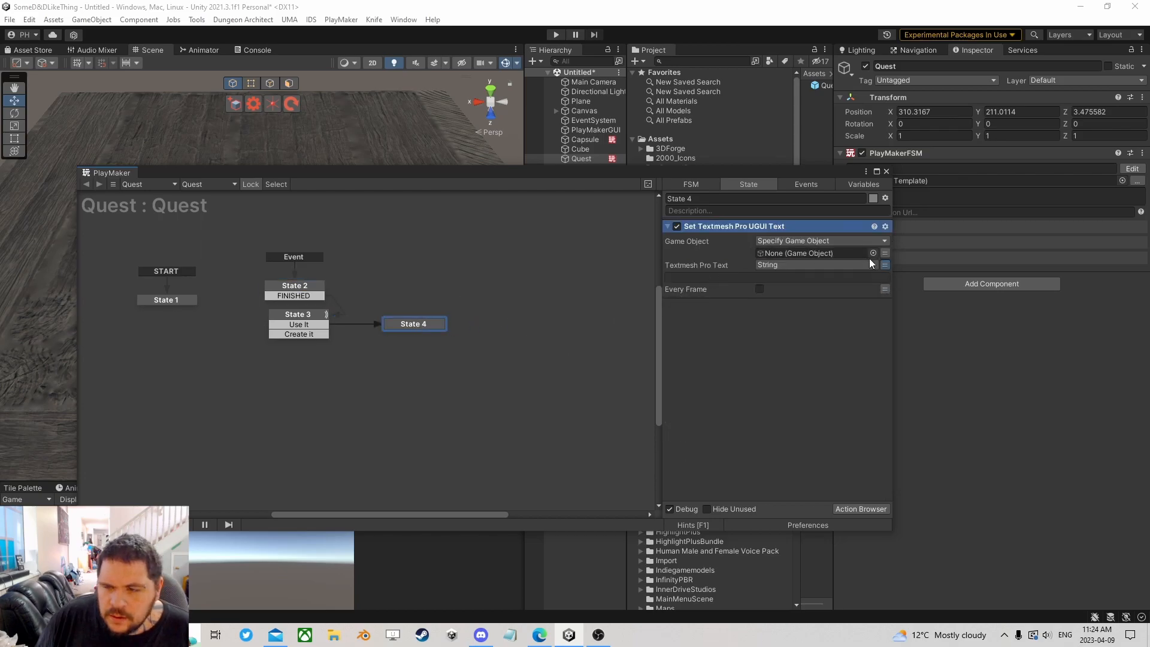
{"action": "left_click", "coordinate": [836, 252]}
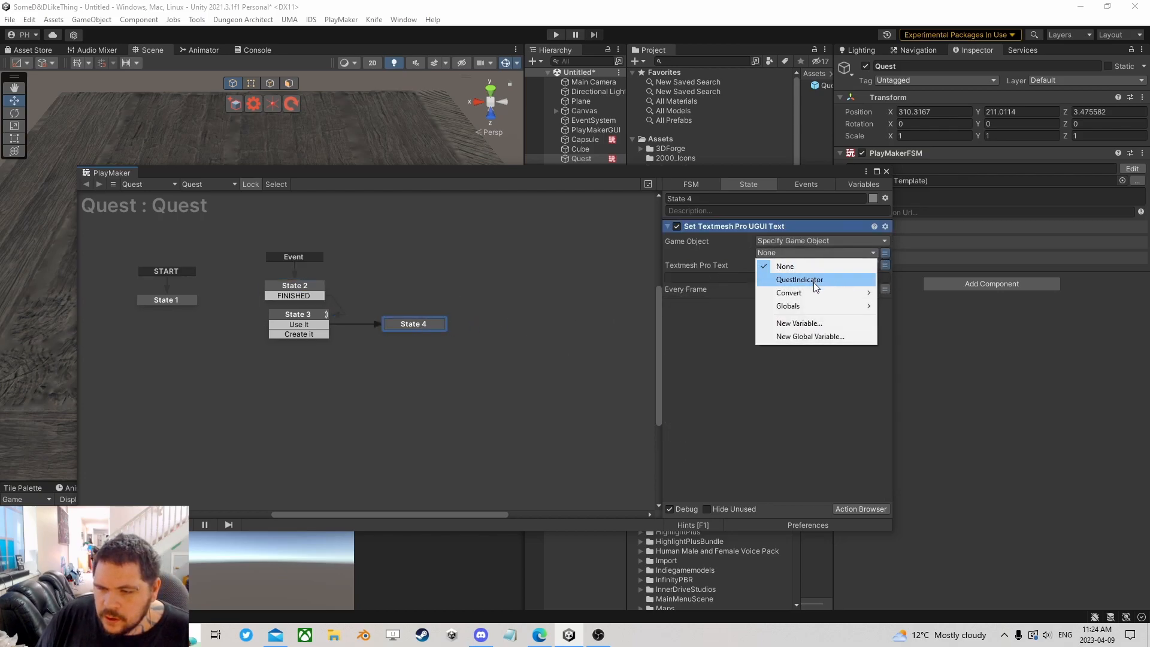
{"action": "left_click", "coordinate": [806, 279]}
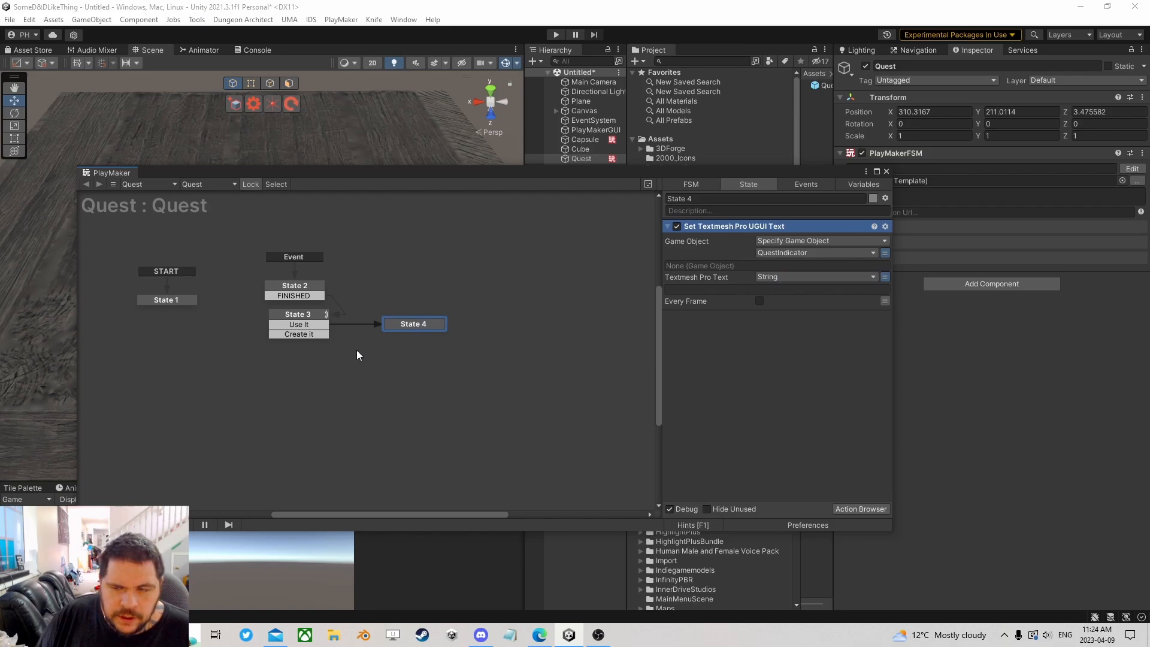
- Link State 3's Create it transition to a new State 5 and add a Create Object action there
{"action": "left_click_drag", "start_coordinate": [322, 334], "coordinate": [354, 343]}
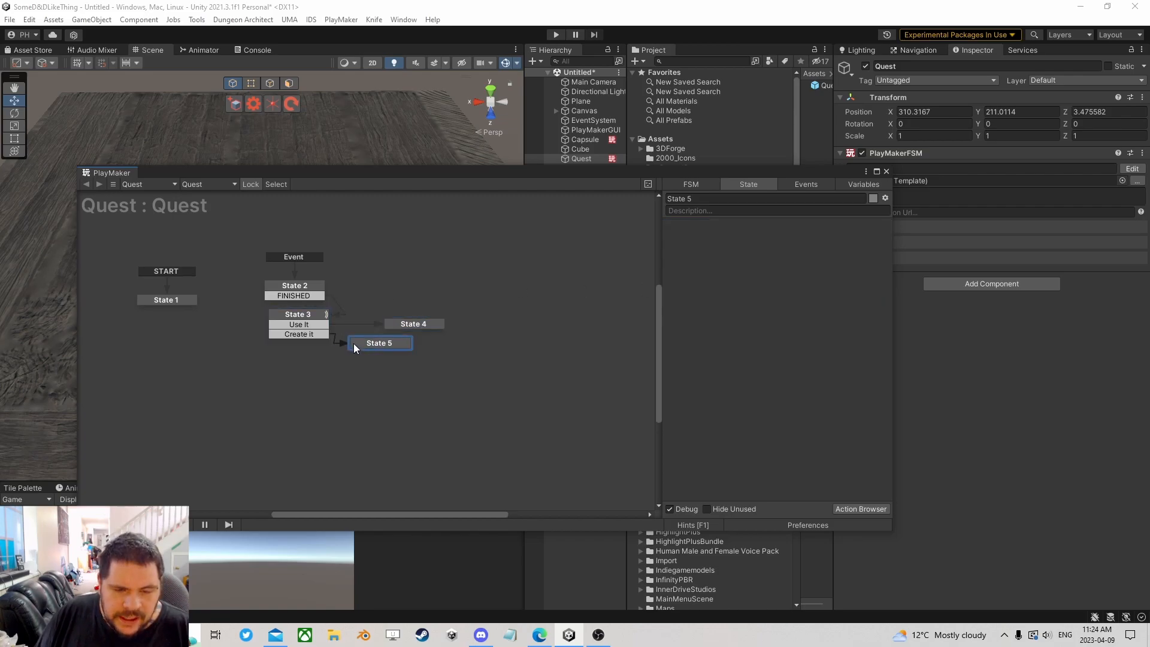
{"action": "left_click", "coordinate": [848, 509]}
{"action": "type", "text": "create"}
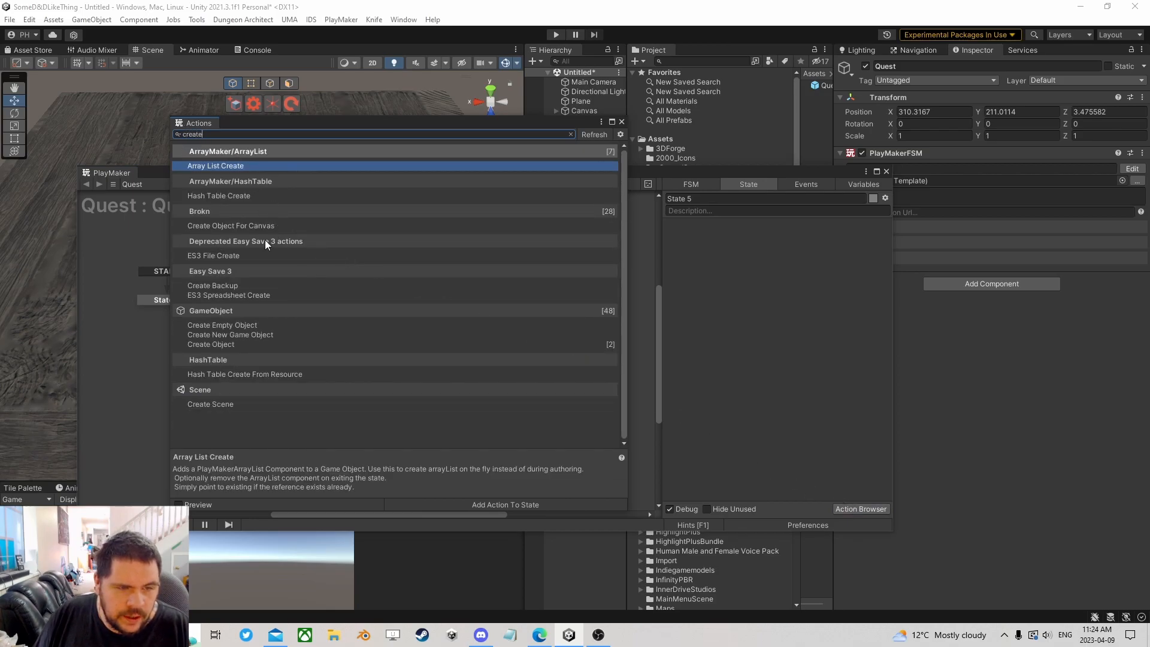
{"action": "double_click", "coordinate": [219, 344]}
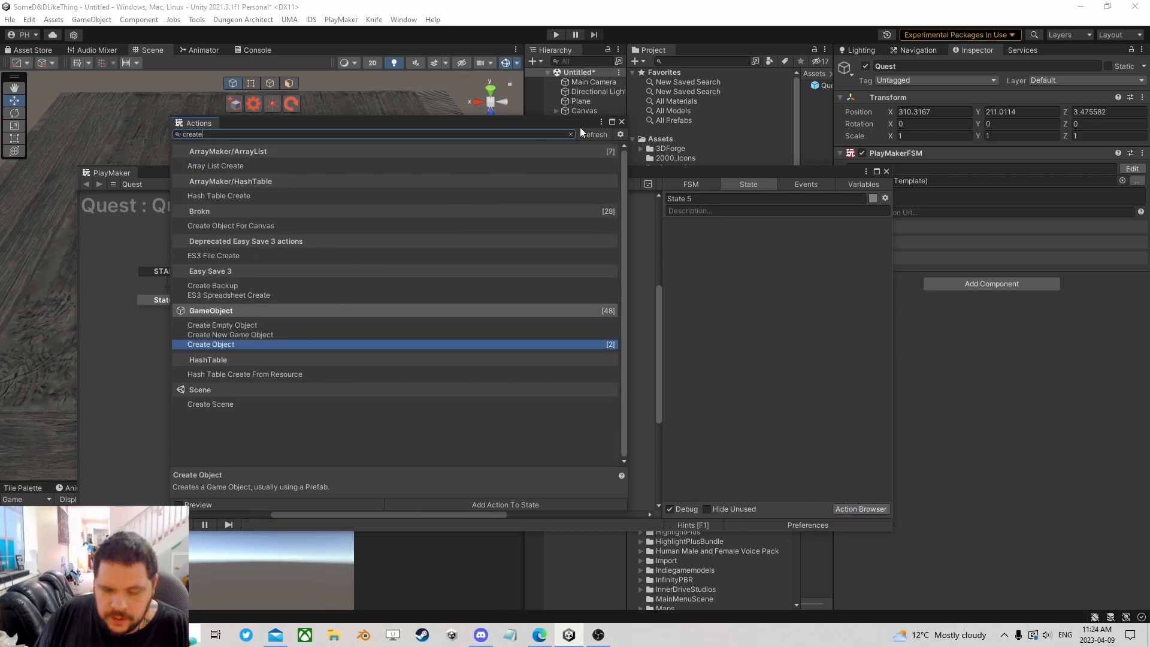
{"action": "left_click", "coordinate": [622, 122]}
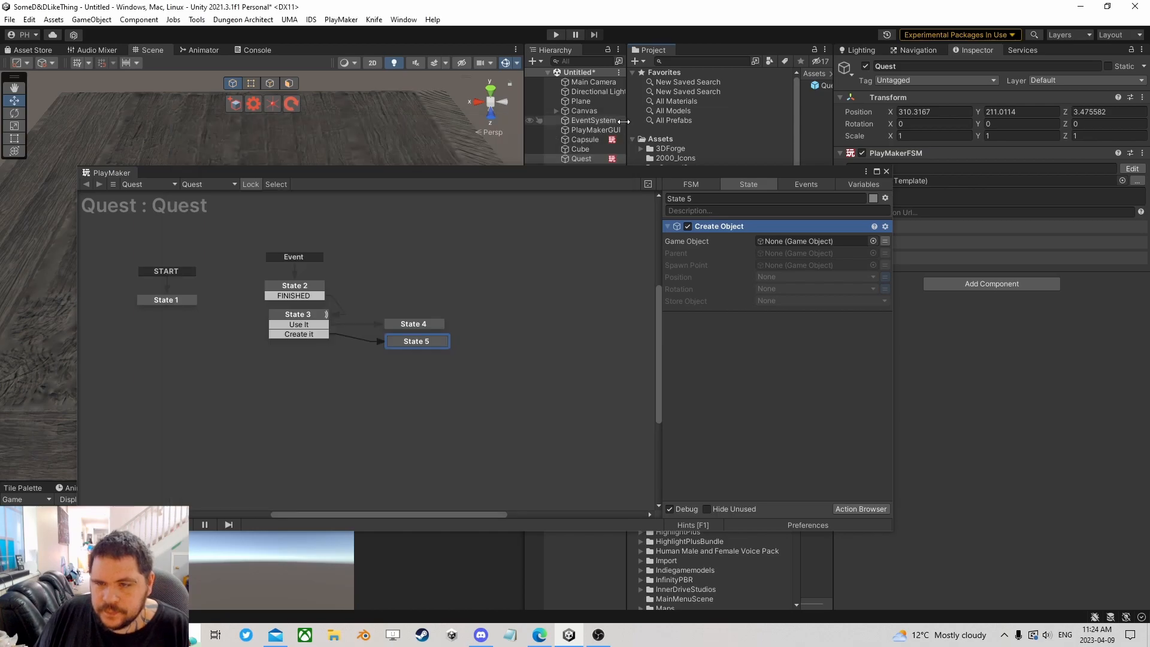
- Set the game object of the Create Object action to the converted Quest variable
{"action": "left_click", "coordinate": [885, 241]}
{"action": "left_click", "coordinate": [872, 241]}
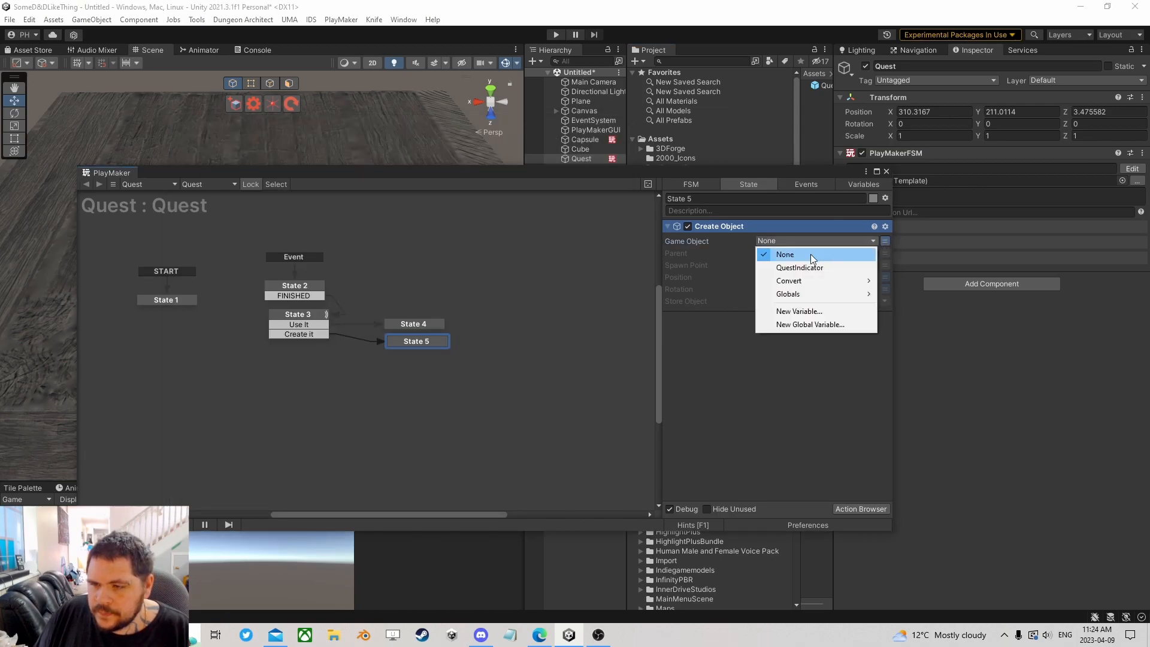
{"action": "left_click", "coordinate": [807, 269]}
{"action": "left_click", "coordinate": [818, 241]}
{"action": "mouse_move", "coordinate": [803, 293]}
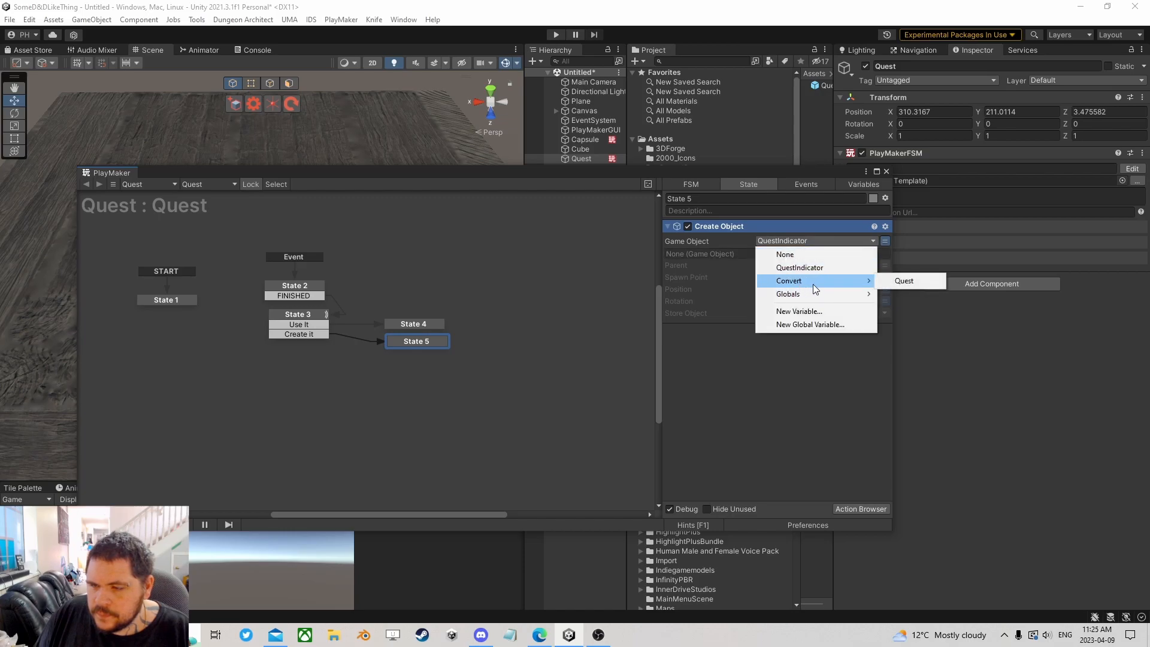
{"action": "left_click", "coordinate": [902, 283]}
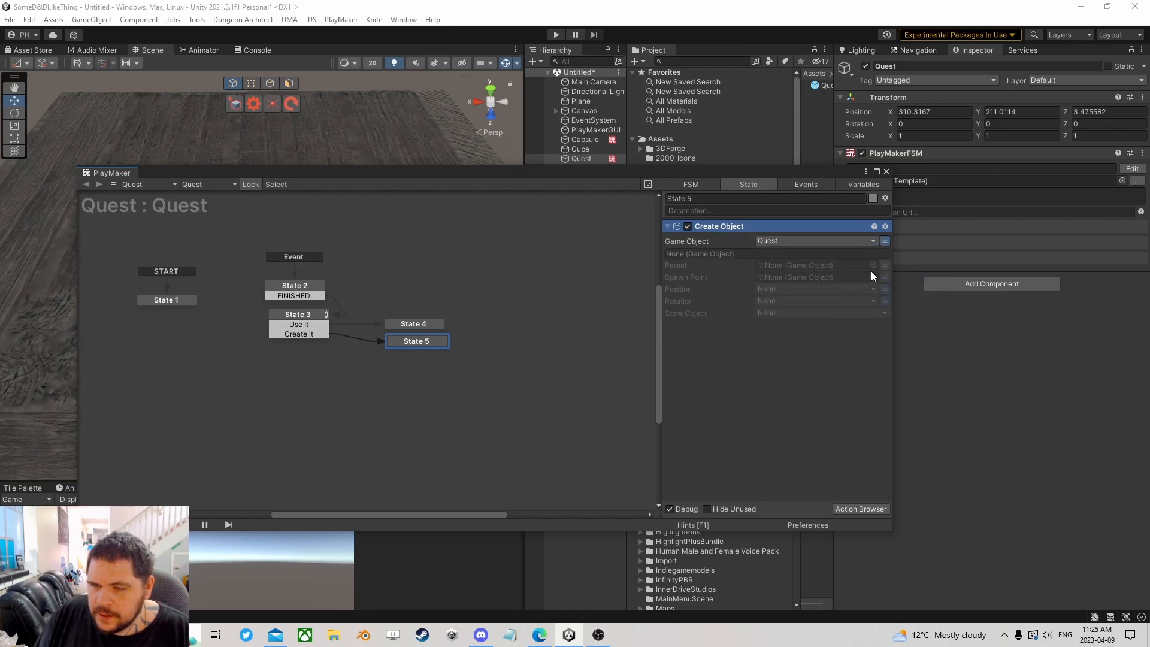
- Set Create Object's parent to the global variable QuestHolder and store the created object in QuestIndicator
{"action": "left_click", "coordinate": [885, 277]}
{"action": "left_click", "coordinate": [884, 266]}
{"action": "left_click", "coordinate": [817, 266]}
{"action": "mouse_move", "coordinate": [836, 318]}
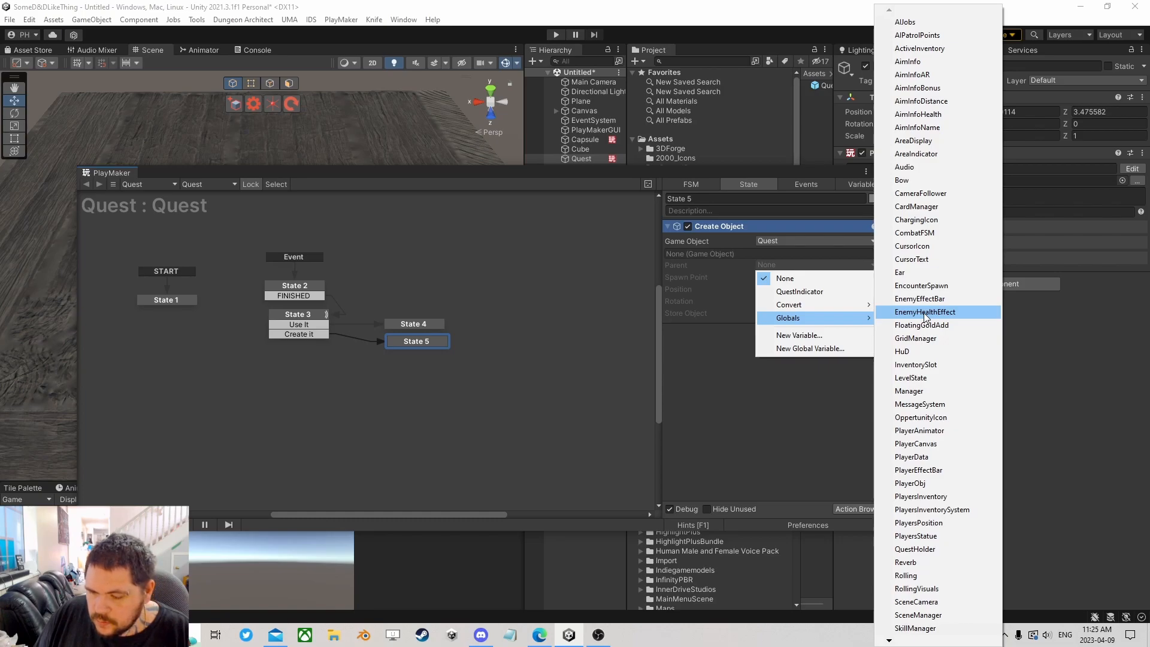
{"action": "left_click", "coordinate": [926, 549]}
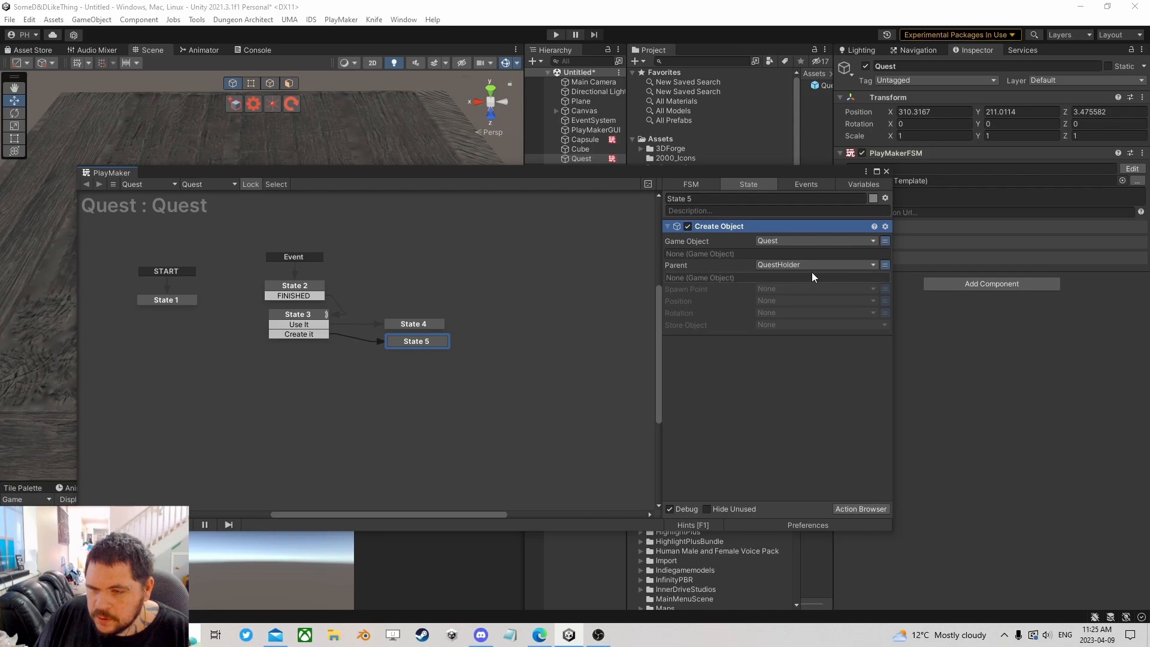
{"action": "left_click", "coordinate": [774, 322]}
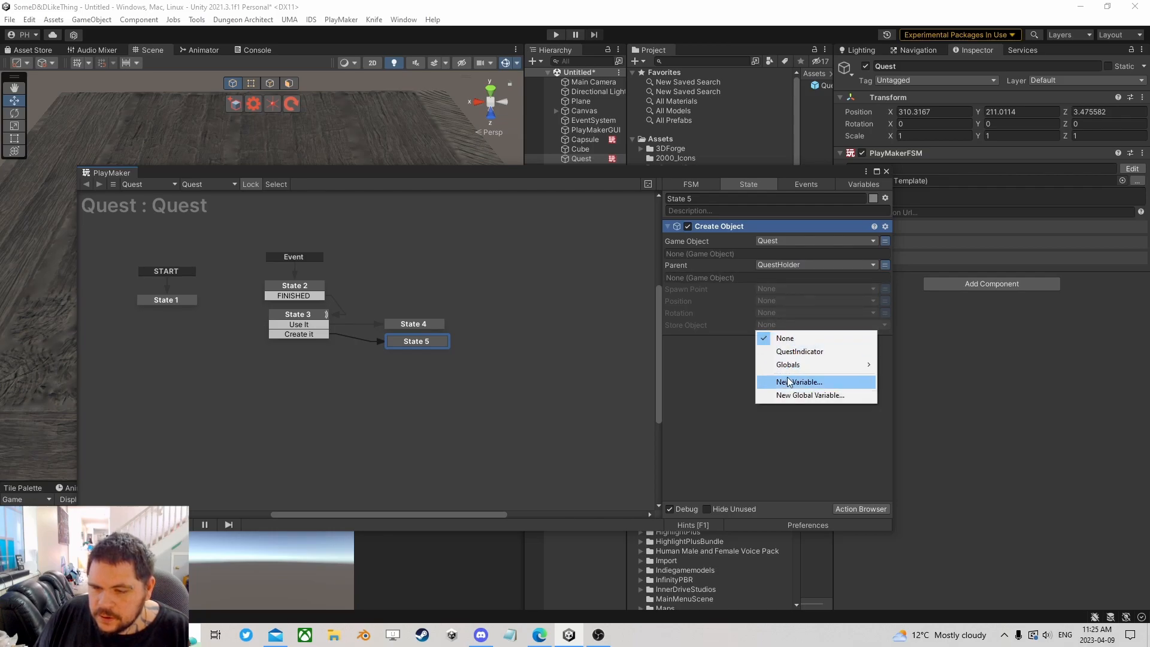
{"action": "left_click", "coordinate": [808, 348]}
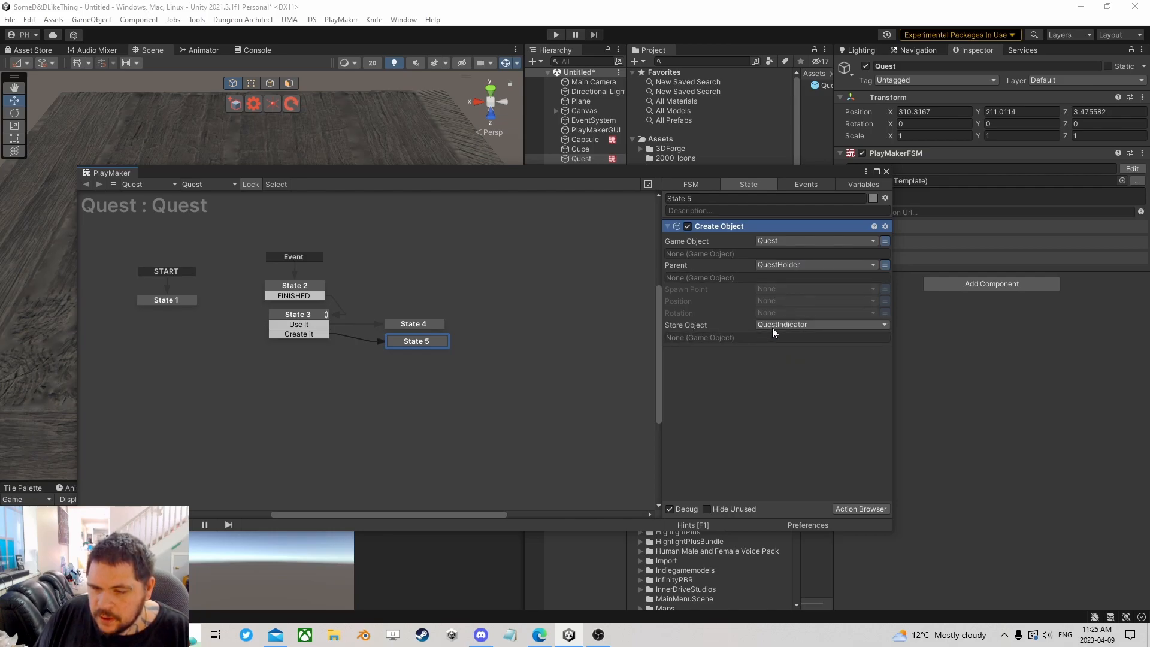
- Add a Set Scale action to State 5 and place it below the Create Object action
{"action": "left_click", "coordinate": [850, 510]}
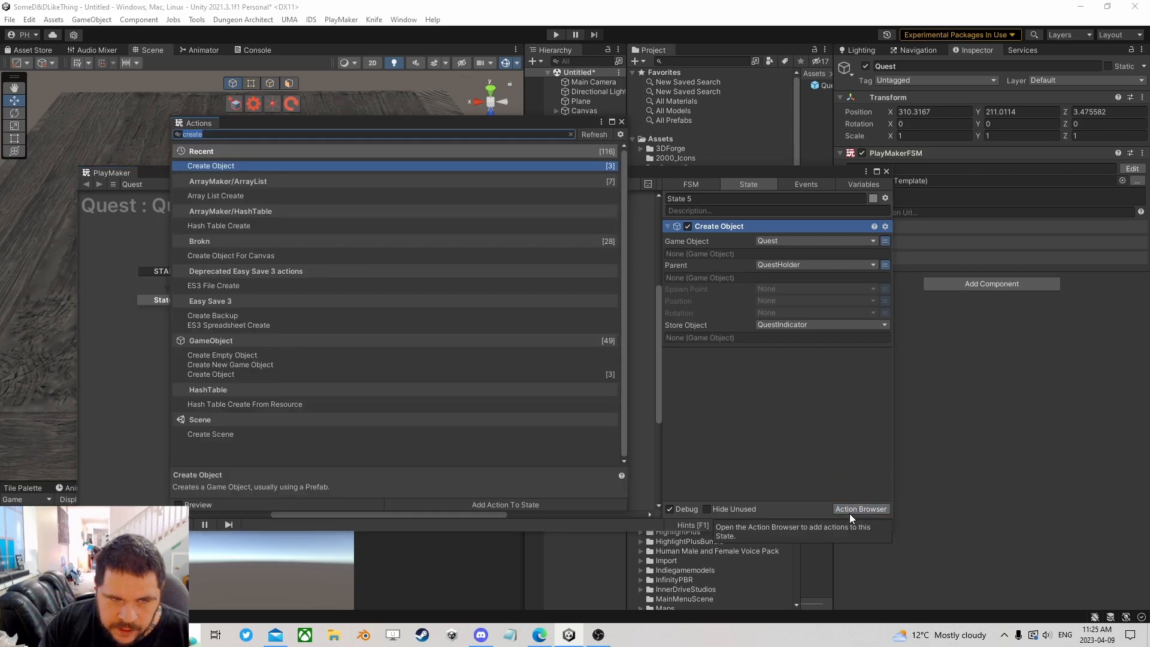
{"action": "type", "text": "se"}
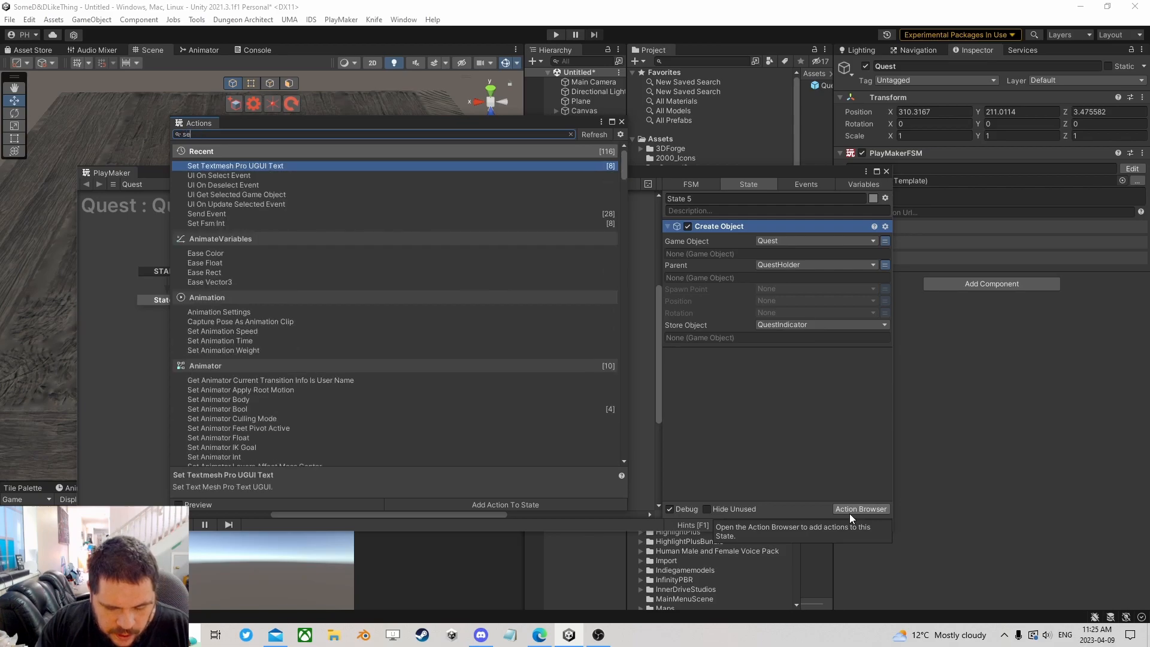
{"action": "type", "text": "t scale"}
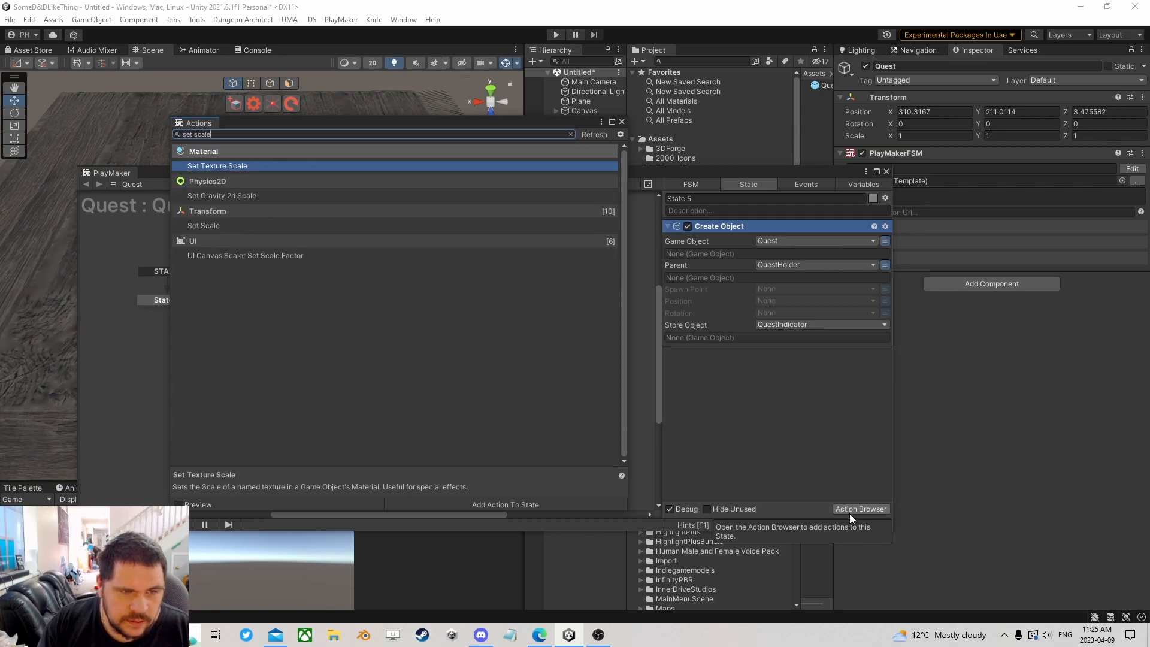
{"action": "key", "text": "Down"}
{"action": "key", "text": "Down"}
{"action": "key", "text": "Up"}
{"action": "key", "text": "Return"}
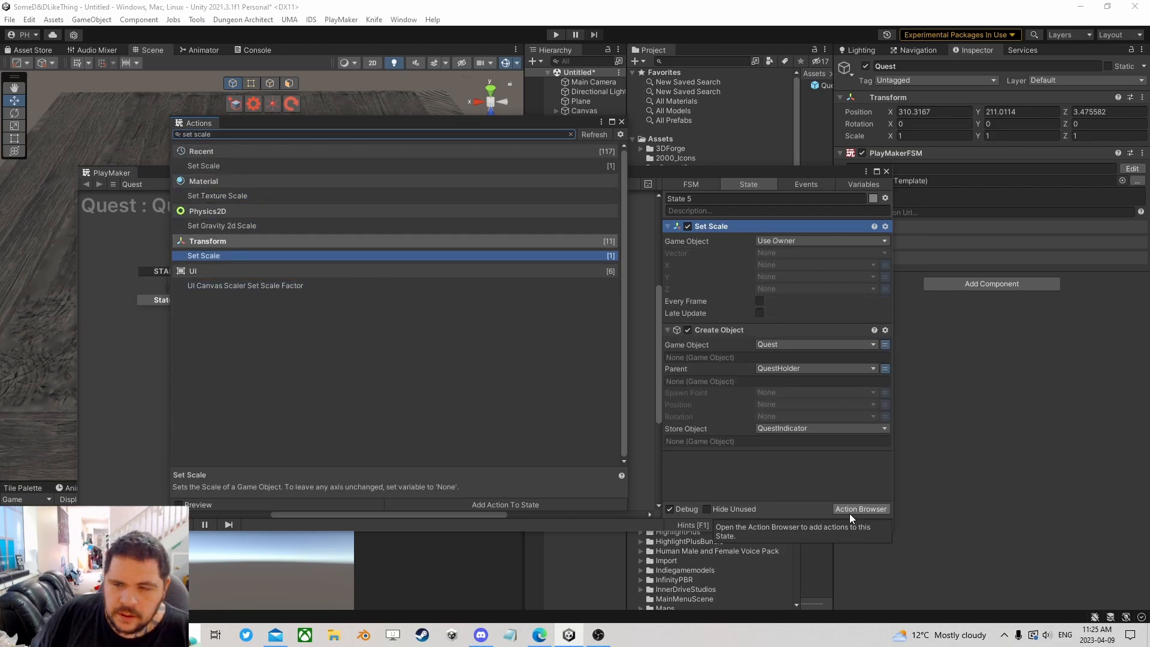
{"action": "left_click", "coordinate": [622, 122]}
{"action": "left_click_drag", "start_coordinate": [713, 229], "coordinate": [715, 463]}
- Set the Set Scale action's game object to the specified variable QuestIndicator
{"action": "left_click", "coordinate": [764, 369]}
{"action": "left_click", "coordinate": [815, 395]}
{"action": "left_click", "coordinate": [835, 380]}
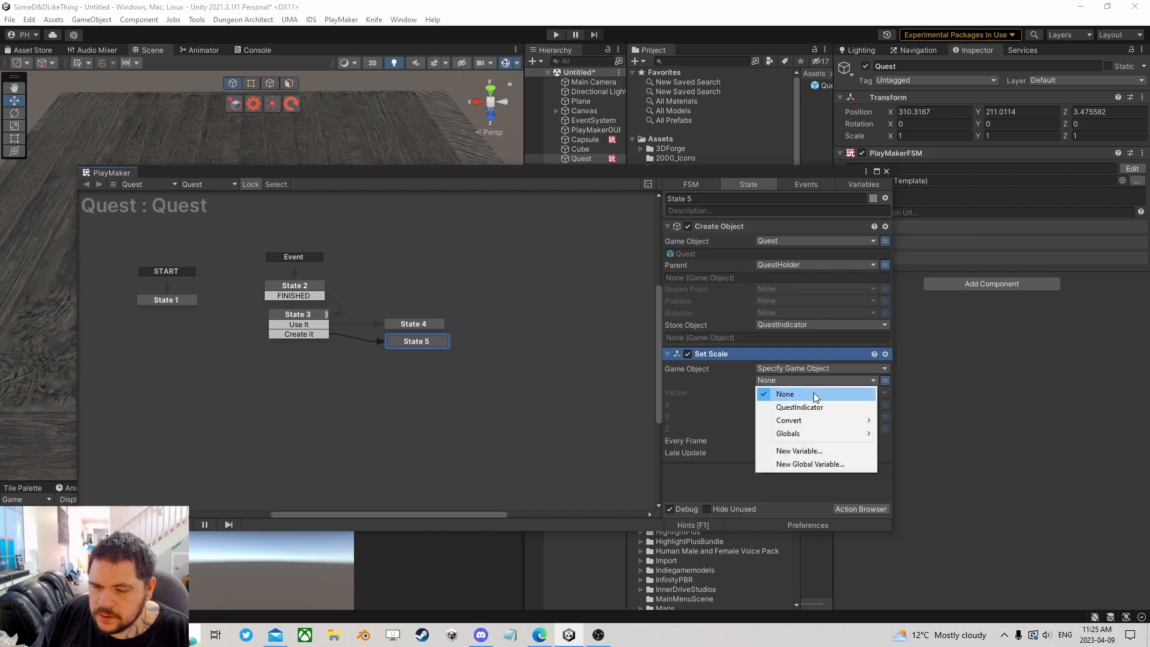
{"action": "left_click", "coordinate": [817, 407]}
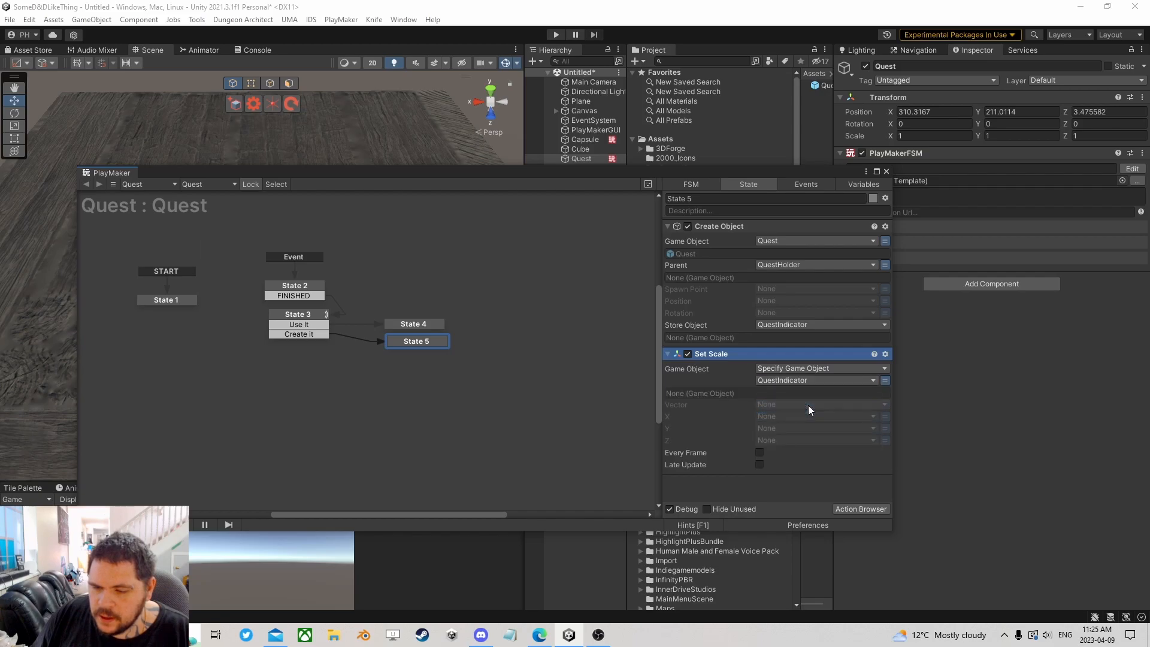
- Make Set Scale's X, Y and Z fields direct values and set each to 1
{"action": "left_click", "coordinate": [885, 428]}
{"action": "left_click", "coordinate": [886, 417]}
{"action": "left_click", "coordinate": [885, 440]}
{"action": "left_click", "coordinate": [838, 417]}
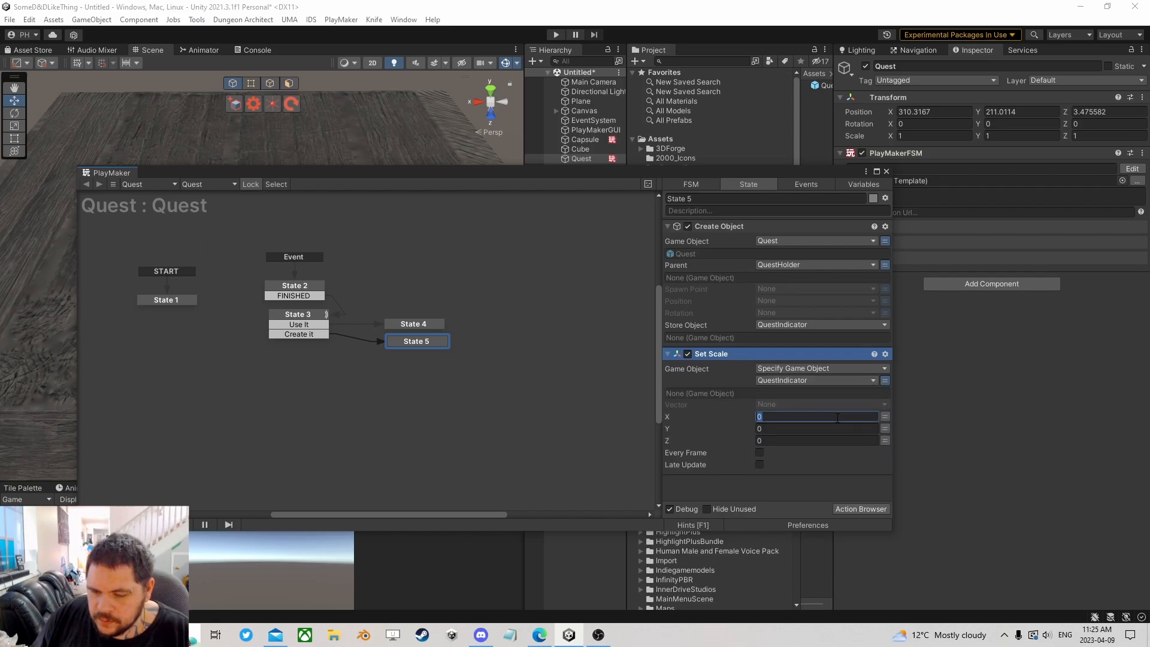
{"action": "type", "text": "1"}
{"action": "key", "text": "Tab"}
{"action": "type", "text": "1"}
{"action": "key", "text": "Tab"}
{"action": "type", "text": "1"}
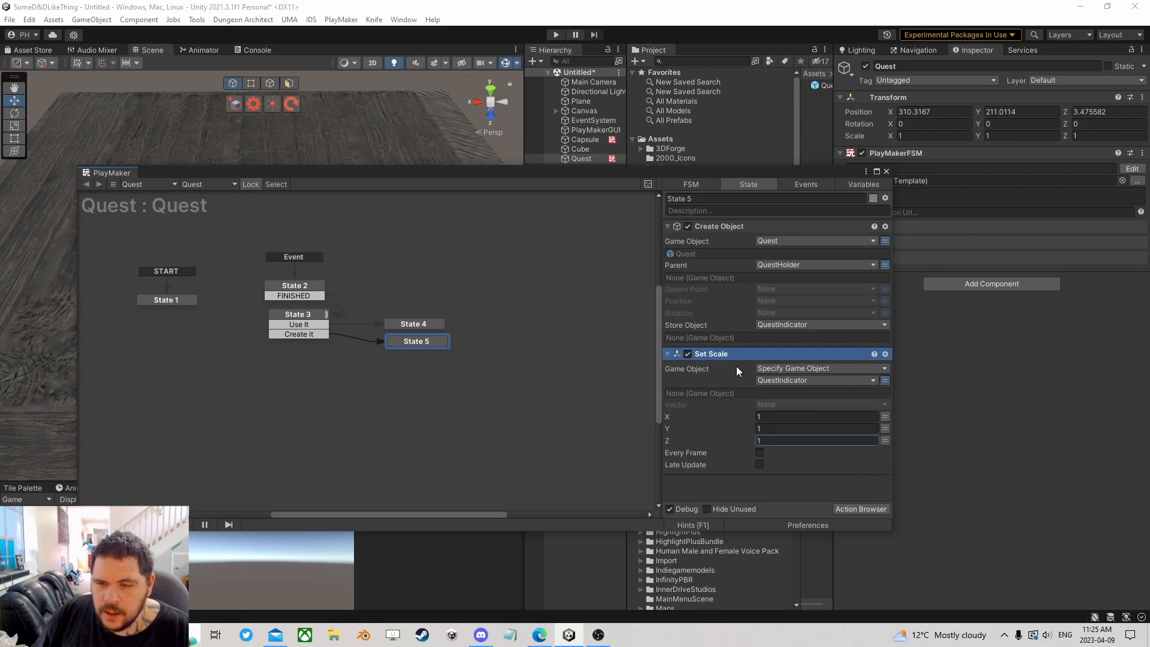
- Add a FINISHED transition to State 5 and link it to State 4
{"action": "left_click", "coordinate": [433, 343]}
{"action": "left_click_drag", "start_coordinate": [436, 350], "coordinate": [414, 343]}
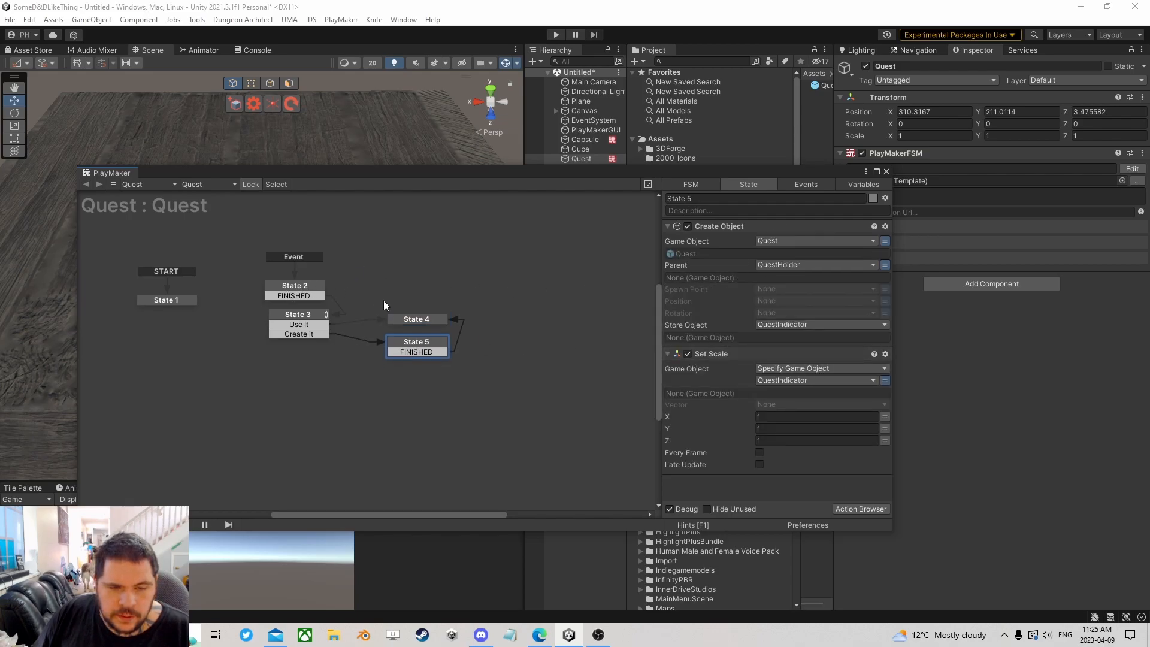
{"action": "left_click", "coordinate": [417, 321]}
{"action": "left_click", "coordinate": [417, 344]}
{"action": "left_click", "coordinate": [416, 320]}
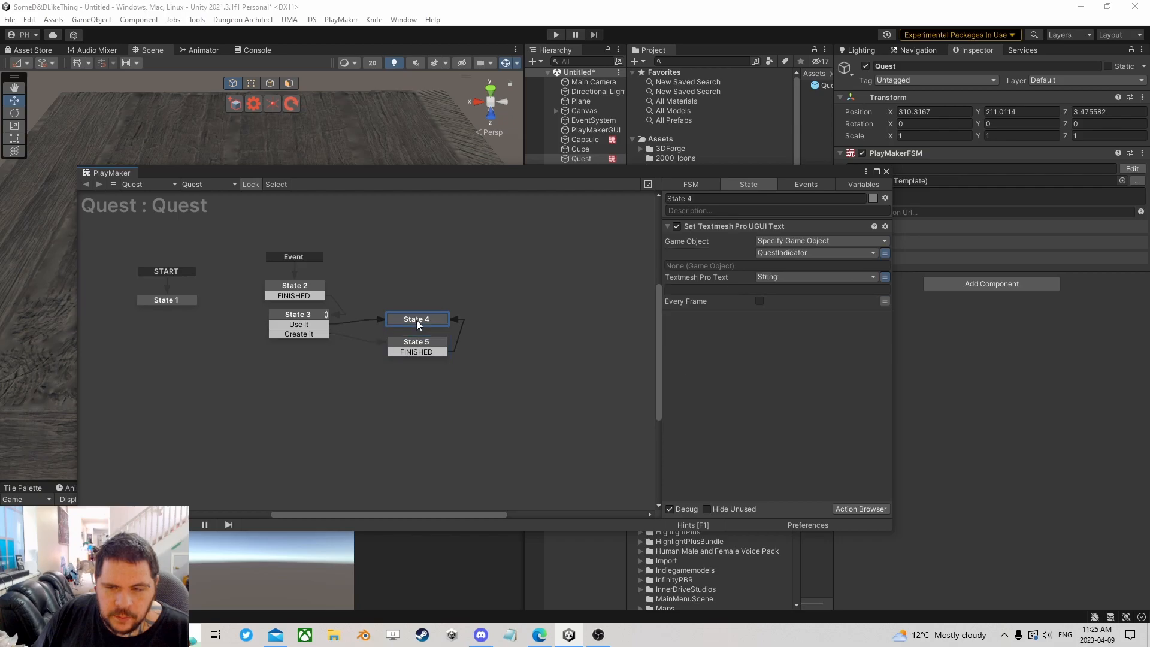
{"action": "left_click", "coordinate": [414, 352]}
{"action": "left_click", "coordinate": [422, 322]}
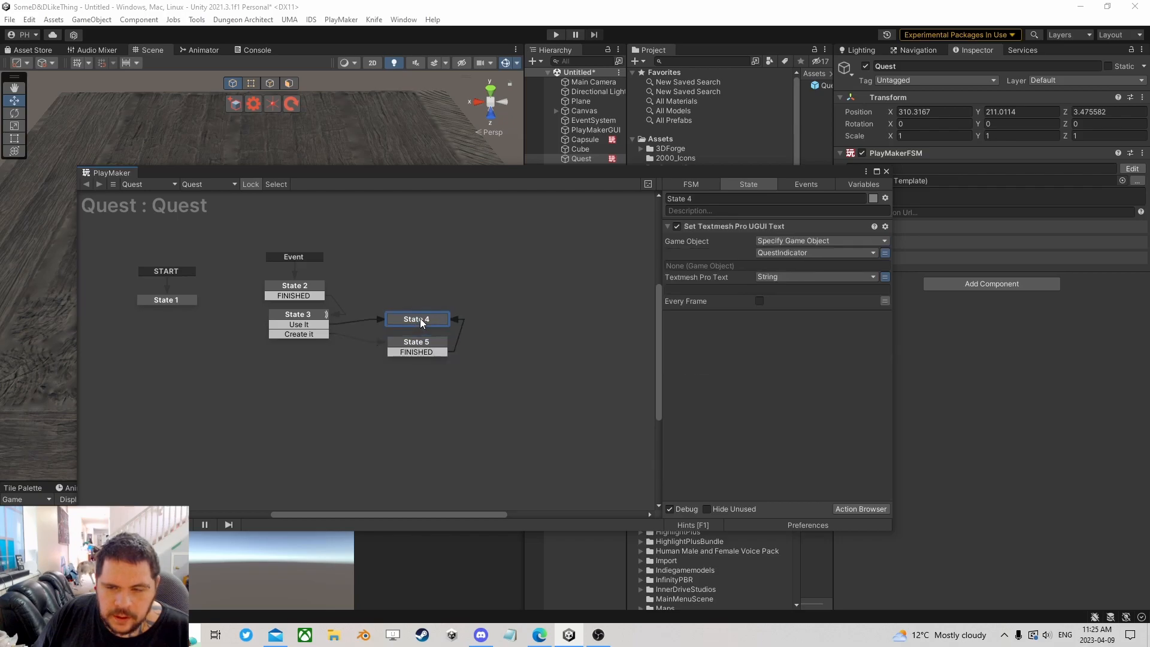
- Rearrange the graph by shifting States 4 and 5 together, moving State 3 beside them and State 2 higher up
{"action": "left_click_drag", "start_coordinate": [365, 295], "coordinate": [471, 378]}
{"action": "mouse_move", "coordinate": [419, 318]}
{"action": "left_mouse_down"}
{"action": "mouse_move", "coordinate": [508, 320]}
{"action": "mouse_move", "coordinate": [421, 317]}
{"action": "left_mouse_up"}
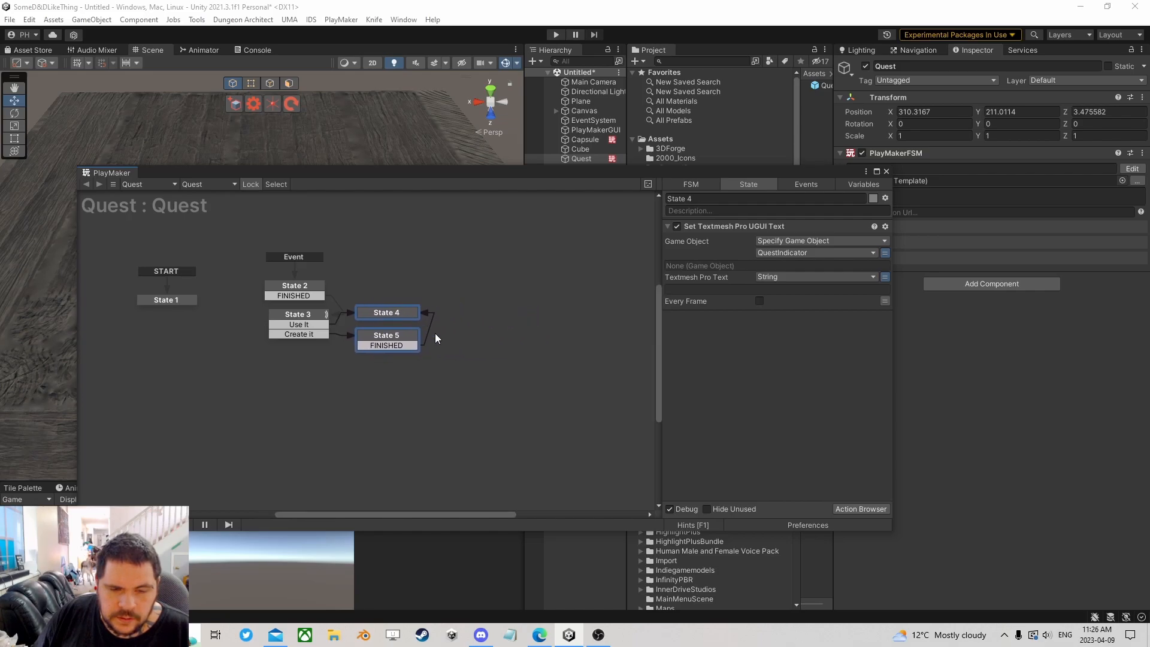
{"action": "left_click", "coordinate": [315, 317]}
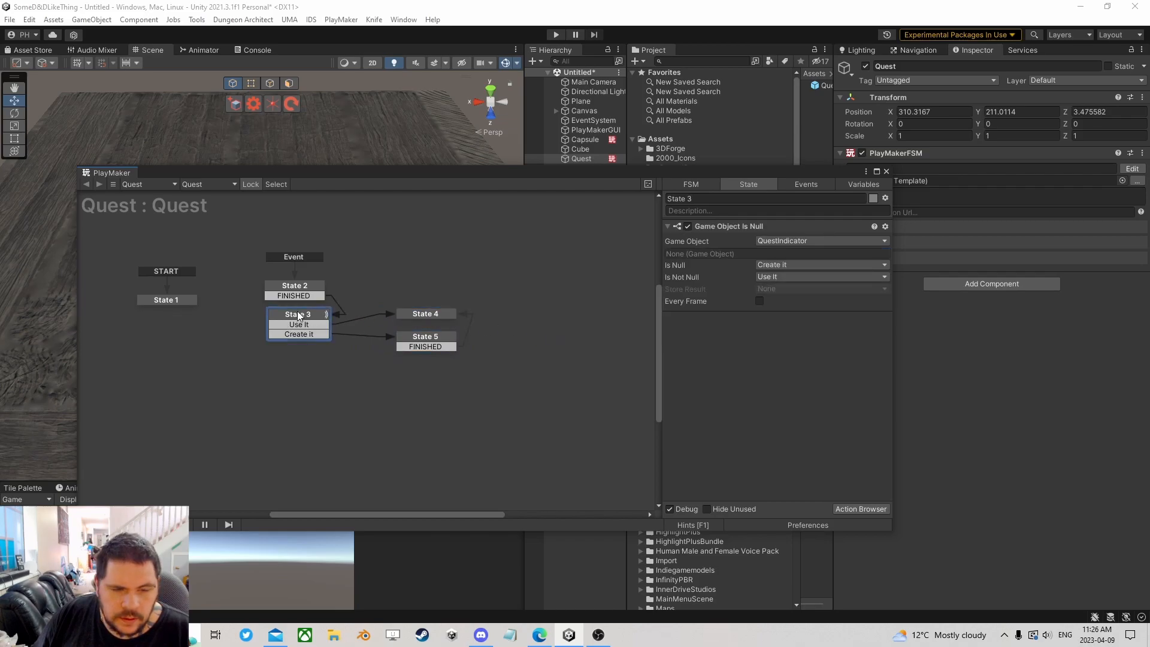
{"action": "left_click_drag", "start_coordinate": [297, 311], "coordinate": [342, 318]}
{"action": "left_click", "coordinate": [308, 286]}
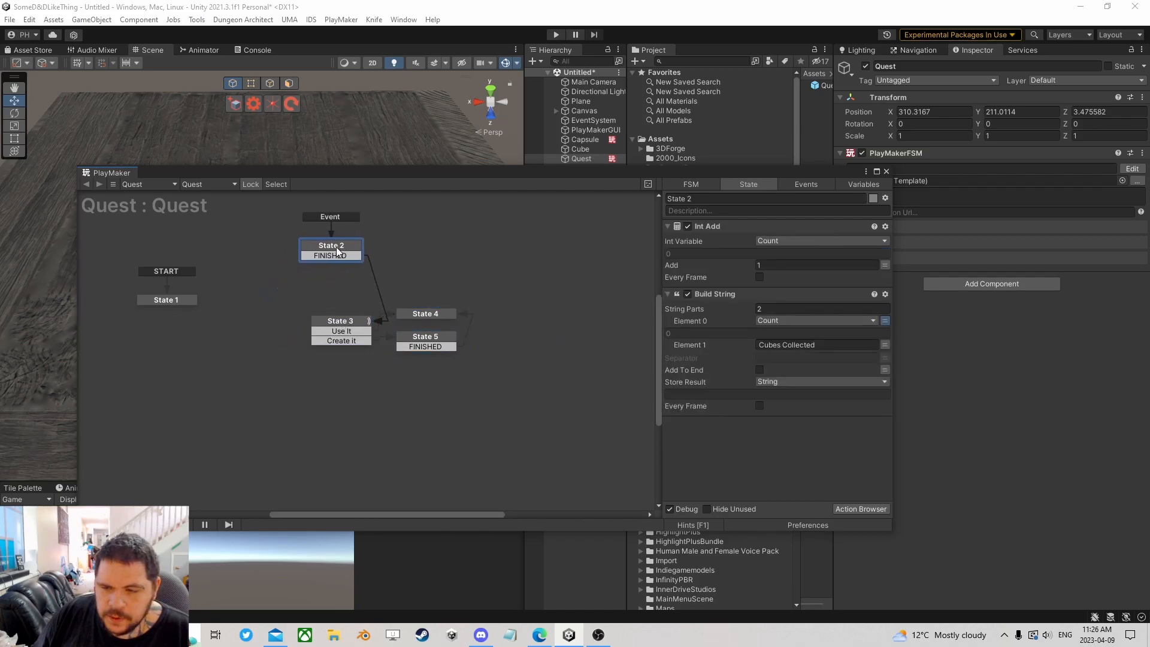
- Add an Int Compare action to State 2 and place it between Int Add and Build String
{"action": "left_click", "coordinate": [863, 508]}
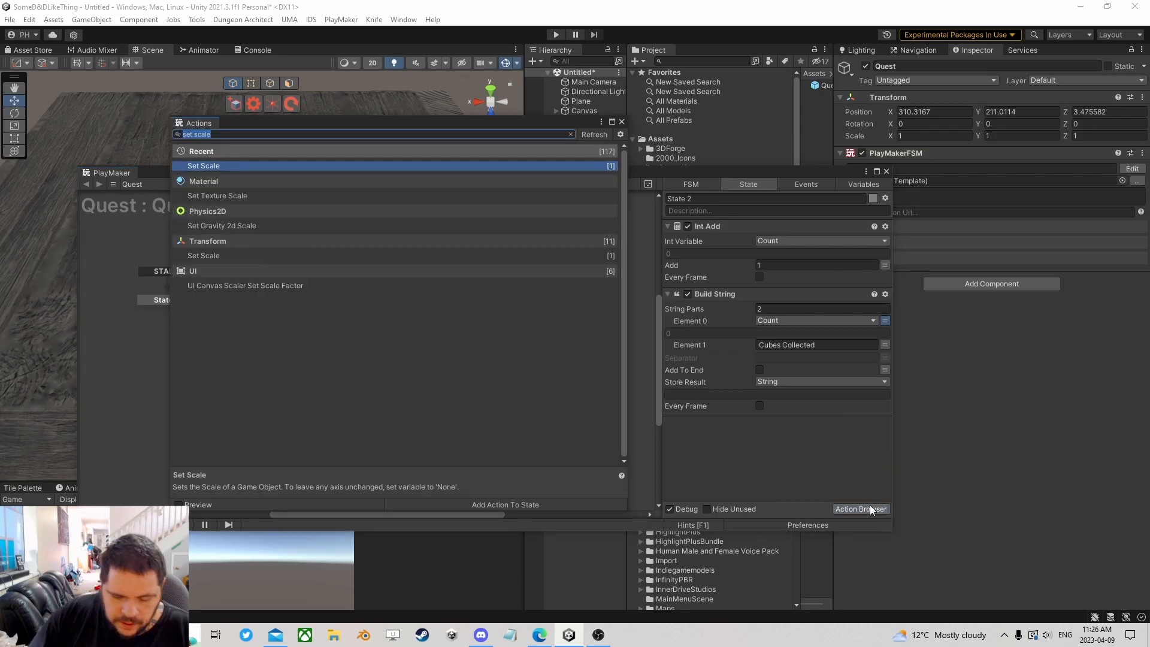
{"action": "type", "text": "int com"}
{"action": "key", "text": "Return"}
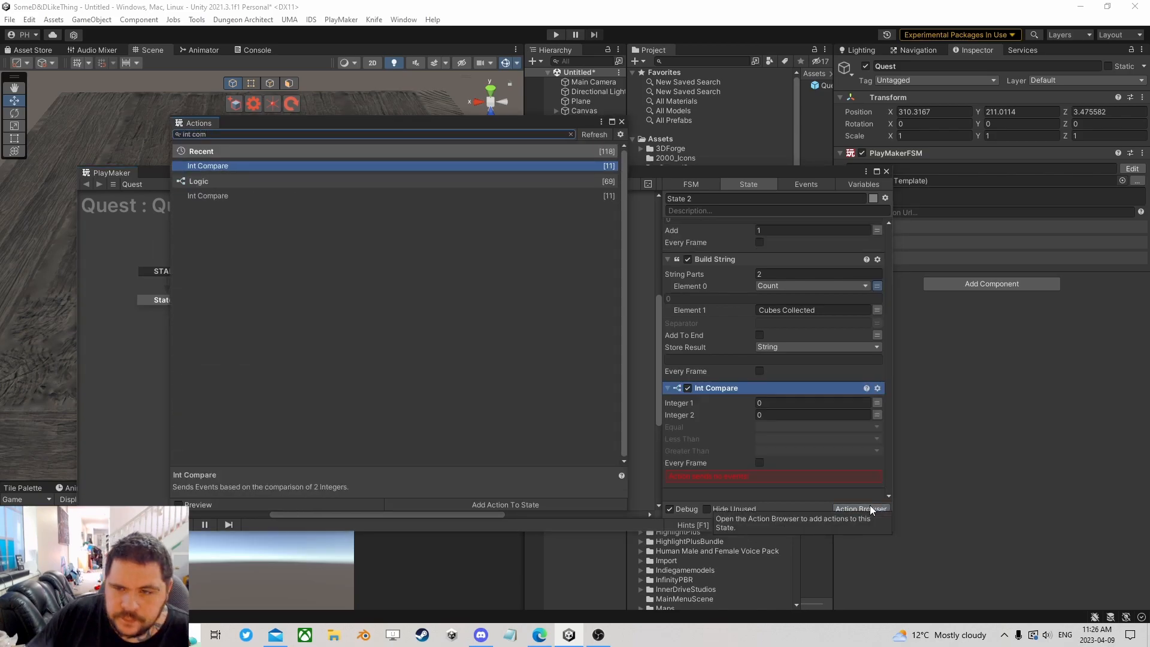
{"action": "left_click", "coordinate": [623, 123]}
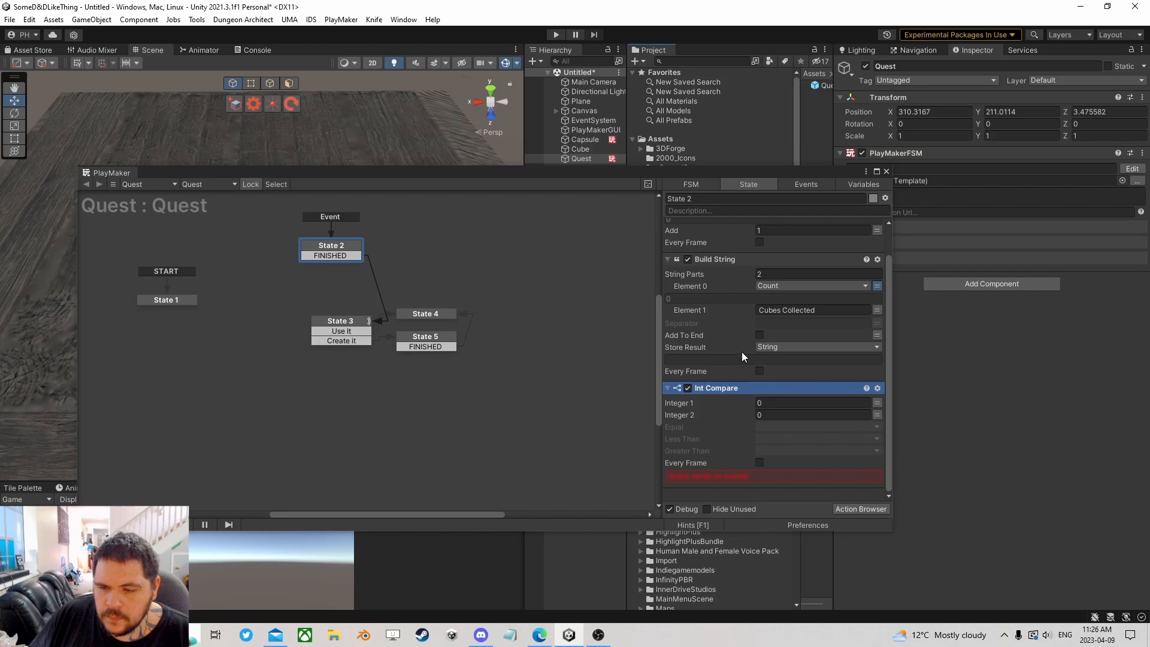
{"action": "left_click_drag", "start_coordinate": [716, 391], "coordinate": [732, 297]}
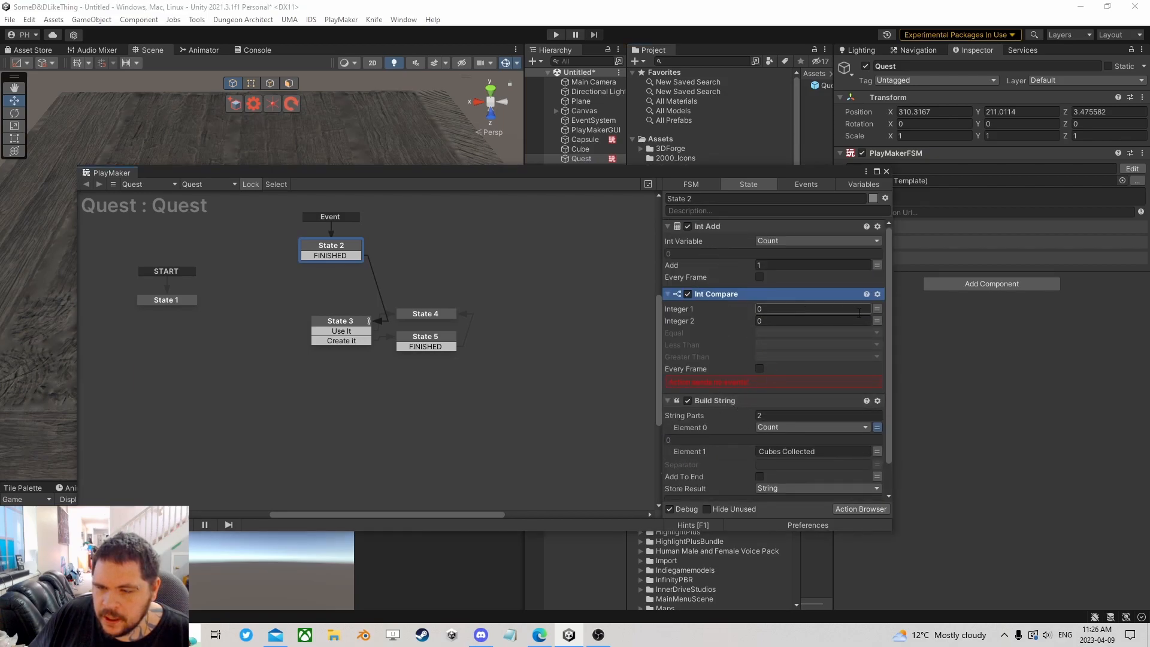
- Set Int Compare's Integer 1 to the Count variable and Integer 2 to 3
{"action": "left_click", "coordinate": [877, 309]}
{"action": "left_click", "coordinate": [825, 308]}
{"action": "left_click", "coordinate": [802, 337]}
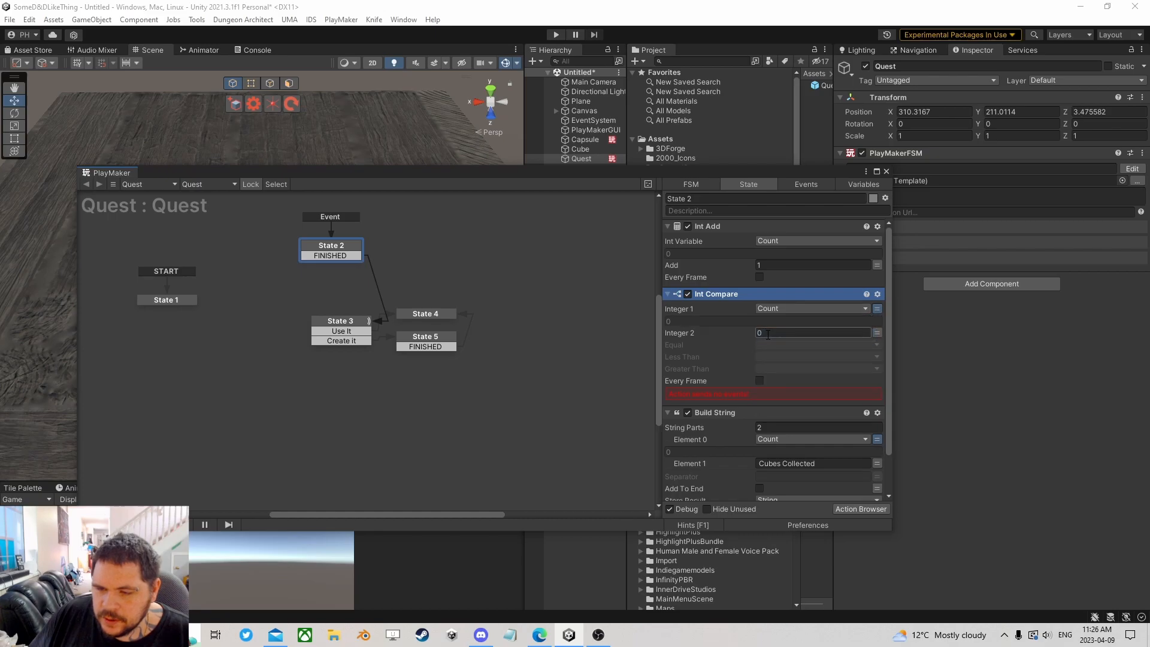
{"action": "type", "text": "3"}
- Create a new event named Complete for Int Compare's Equal result and assign it to Greater Than as well
{"action": "left_click", "coordinate": [775, 344]}
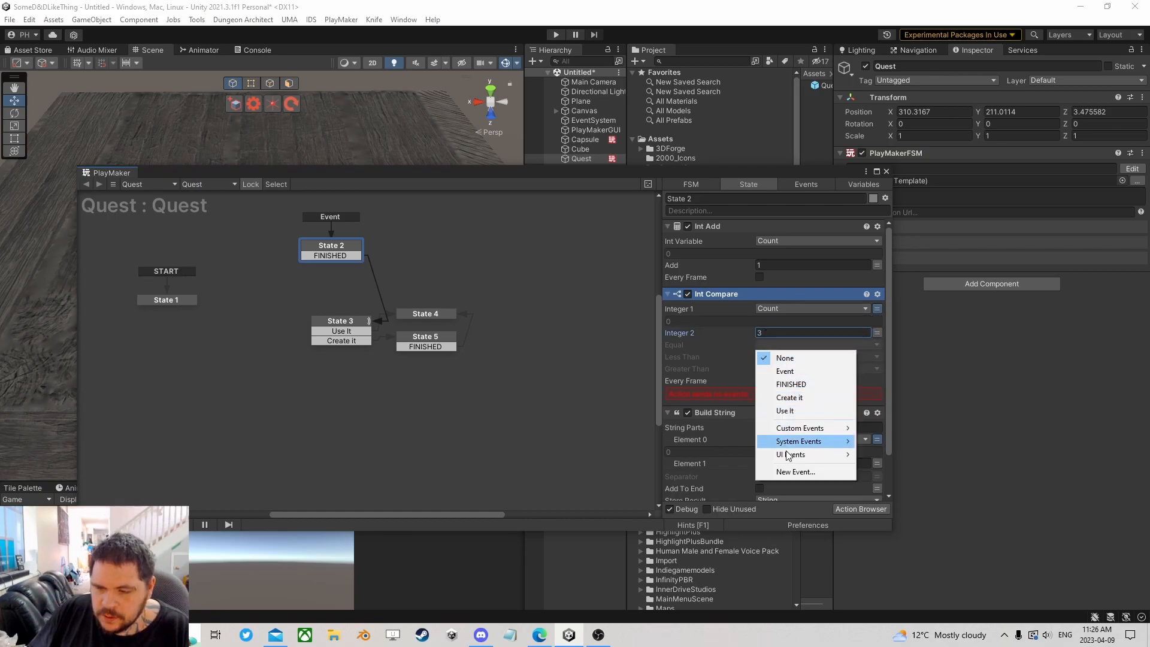
{"action": "left_click", "coordinate": [793, 471]}
{"action": "type", "text": "Complete"}
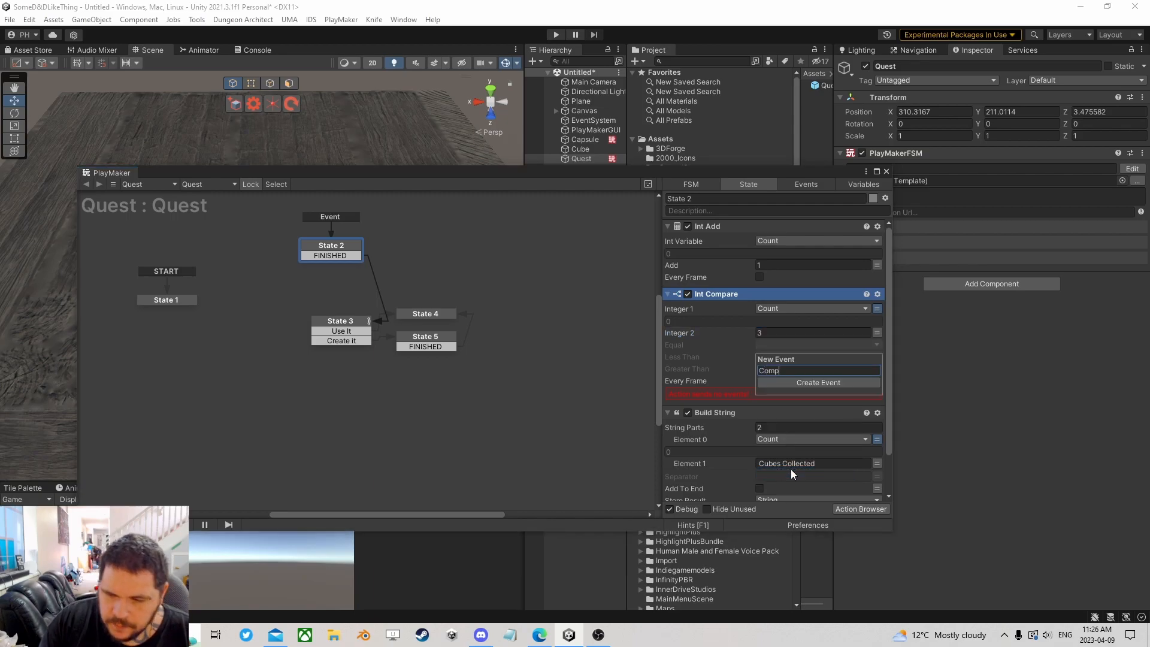
{"action": "key", "text": "Return"}
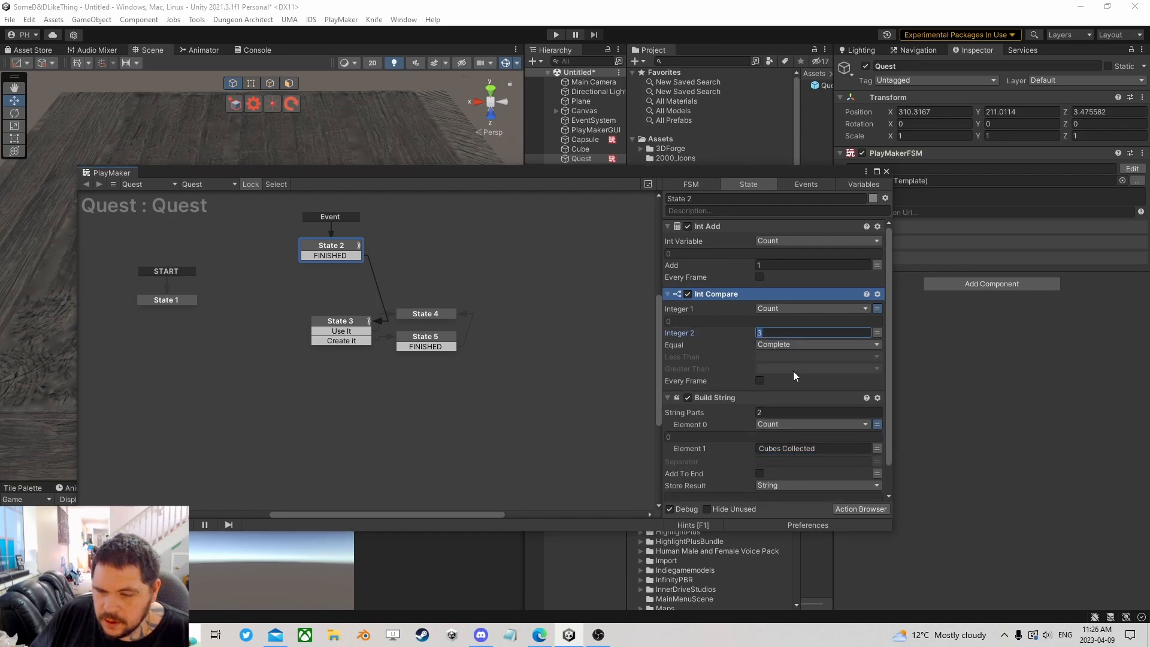
{"action": "left_click", "coordinate": [795, 371]}
{"action": "left_click", "coordinate": [805, 447]}
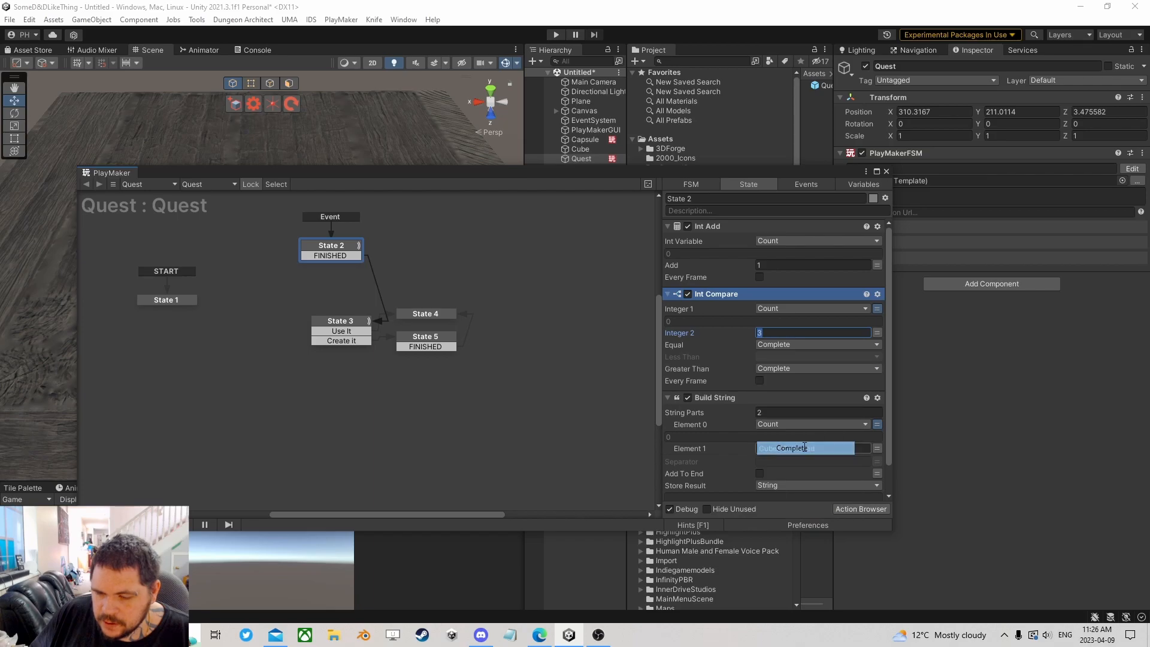
{"action": "left_click", "coordinate": [778, 357]}
{"action": "left_click", "coordinate": [763, 356]}
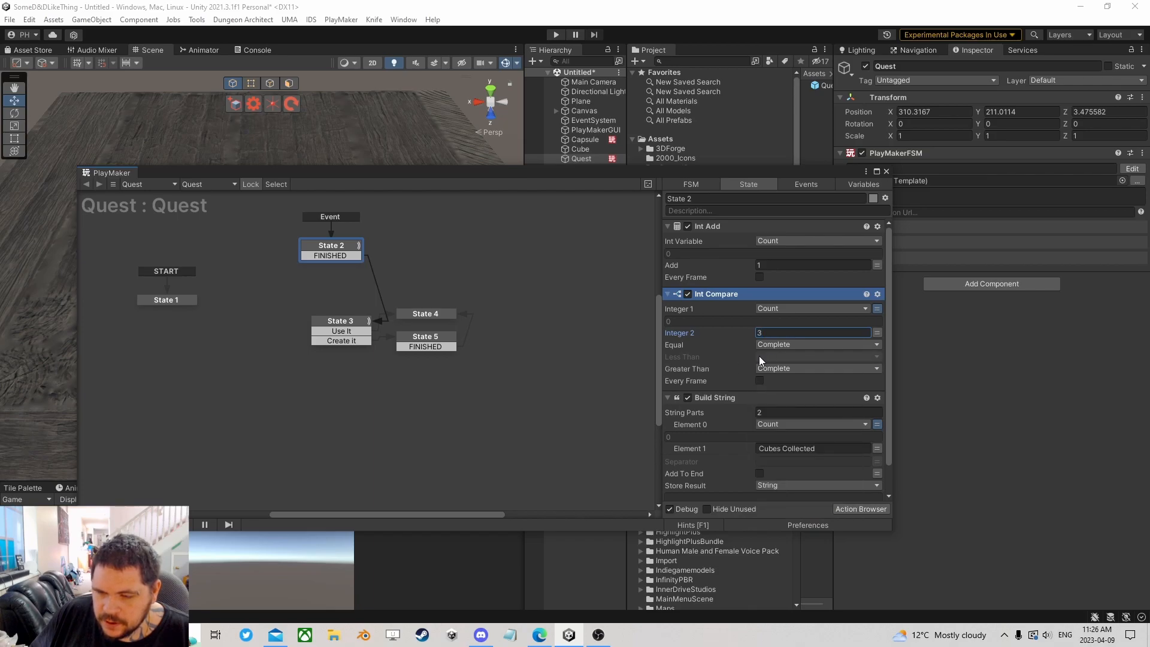
{"action": "scroll", "coordinate": [738, 433], "scroll_direction": "down", "scroll_amount": 2}
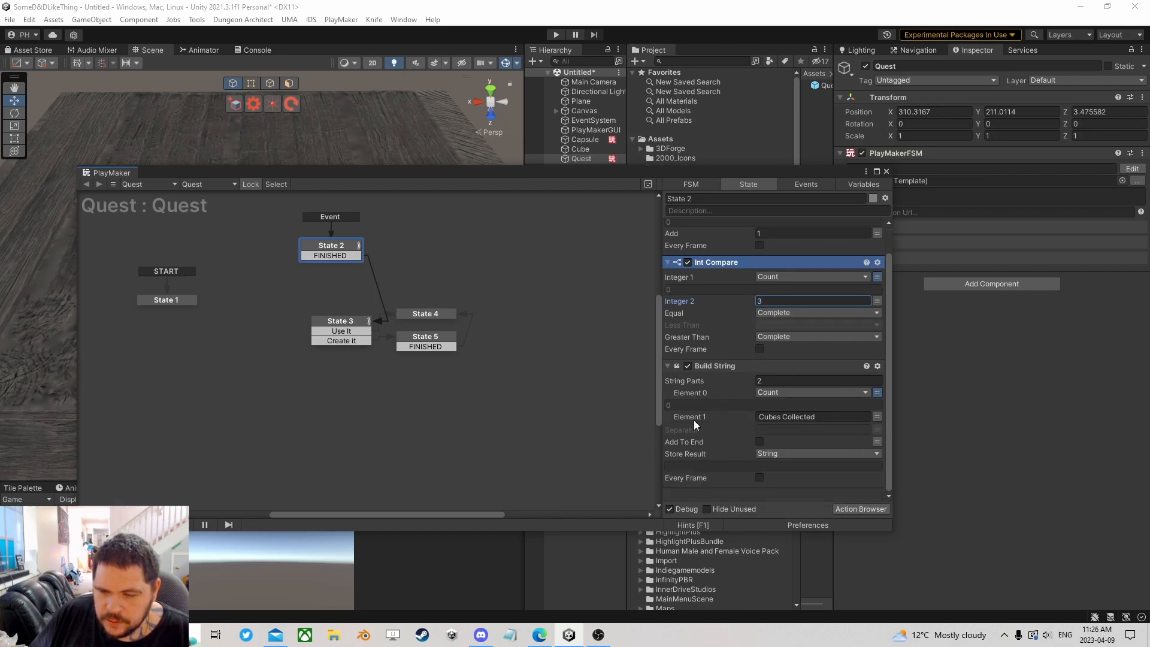
{"action": "scroll", "coordinate": [743, 326], "scroll_direction": "up", "scroll_amount": 2}
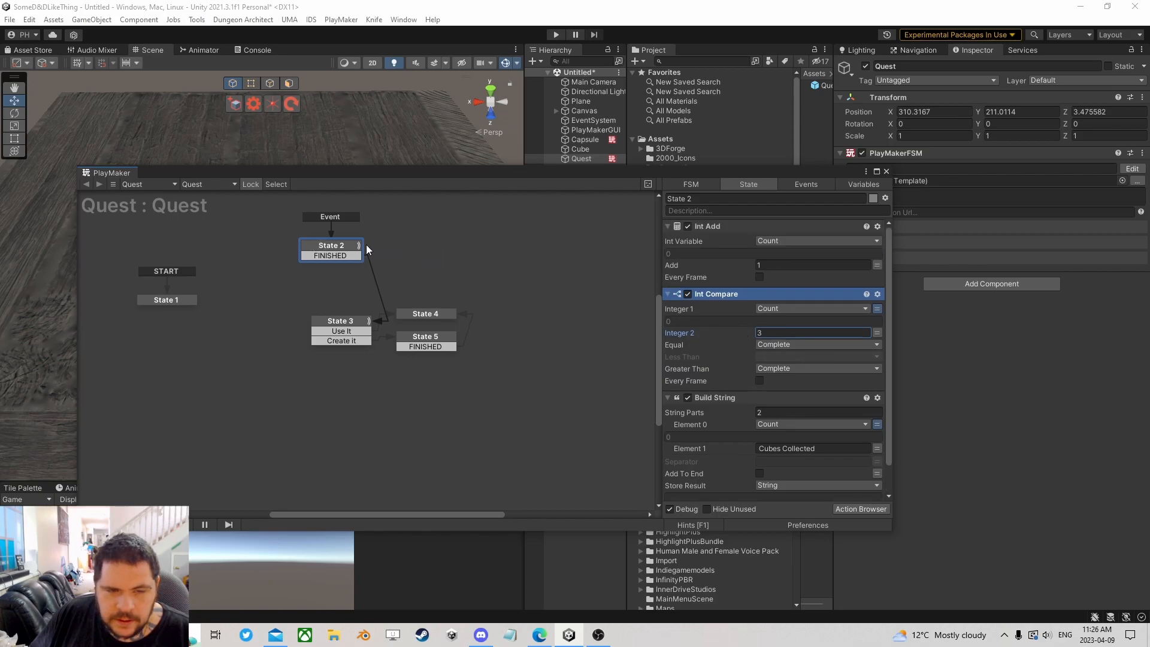
- Add a Complete transition to State 2 and link it to a new State 6
{"action": "right_click", "coordinate": [347, 246]}
{"action": "mouse_move", "coordinate": [396, 254]}
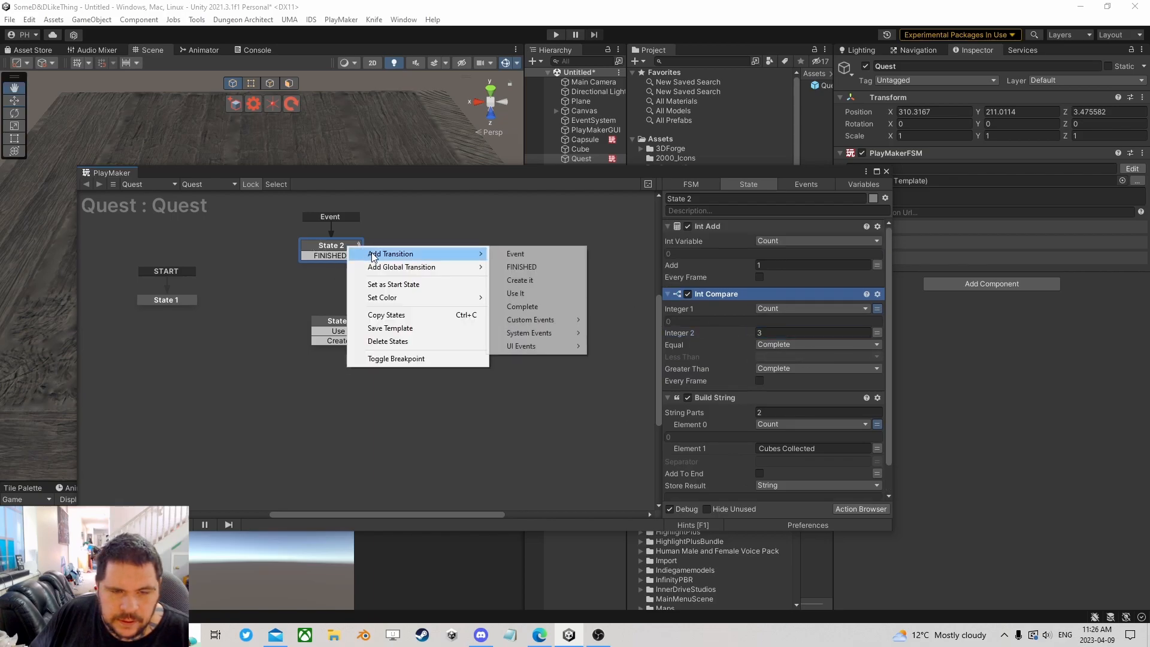
{"action": "left_click", "coordinate": [538, 306]}
{"action": "left_click_drag", "start_coordinate": [358, 264], "coordinate": [413, 261]}
- Copy the Set Textmesh Pro UGUI Text action from State 4 into State 6
{"action": "left_click", "coordinate": [429, 314]}
{"action": "right_click", "coordinate": [718, 230]}
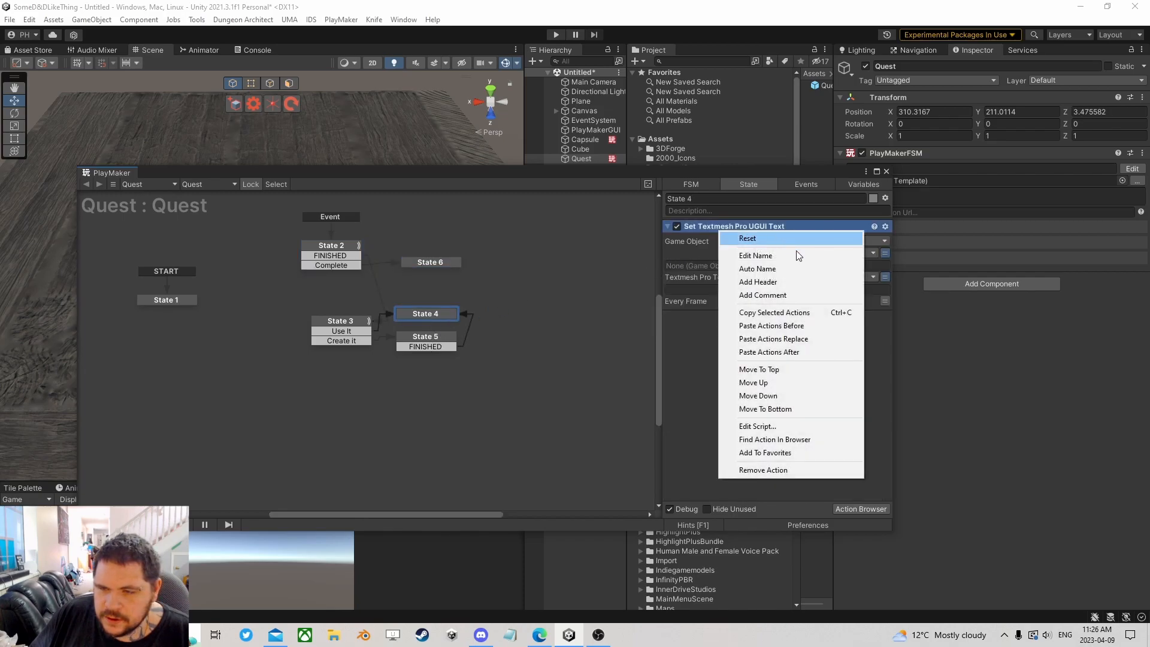
{"action": "left_click", "coordinate": [774, 313]}
{"action": "left_click", "coordinate": [429, 263]}
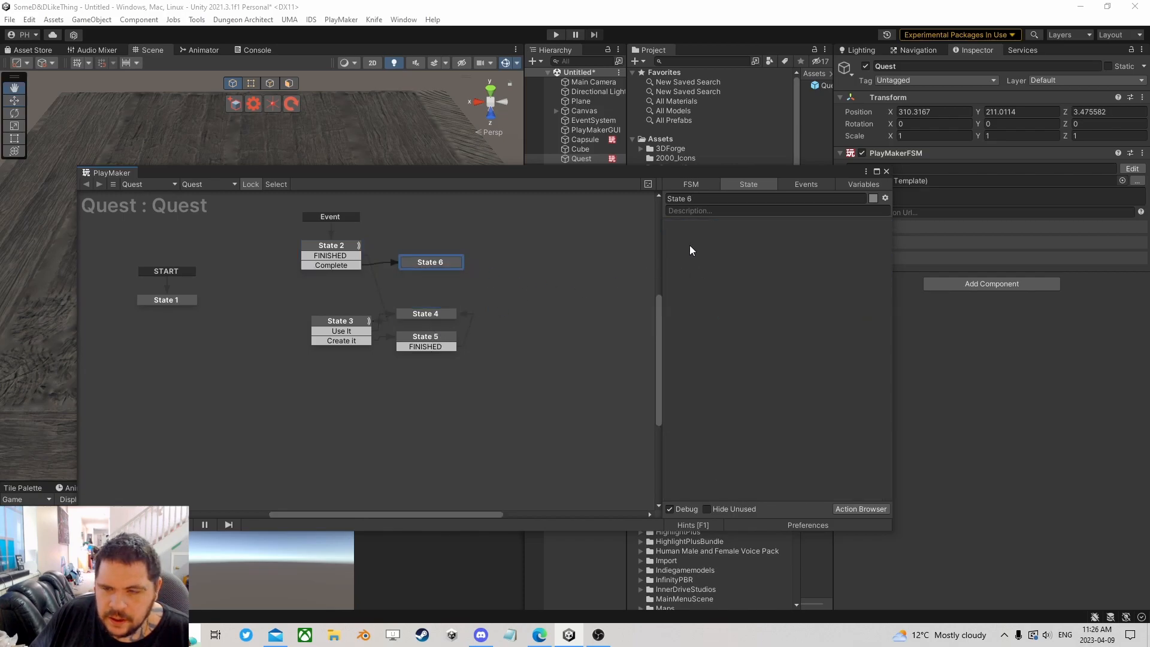
{"action": "key", "text": "ctrl+v"}
- Replace the text variable in State 6's Set Textmesh Pro UGUI Text action with the direct text "Quest Complete"
{"action": "left_click", "coordinate": [885, 277]}
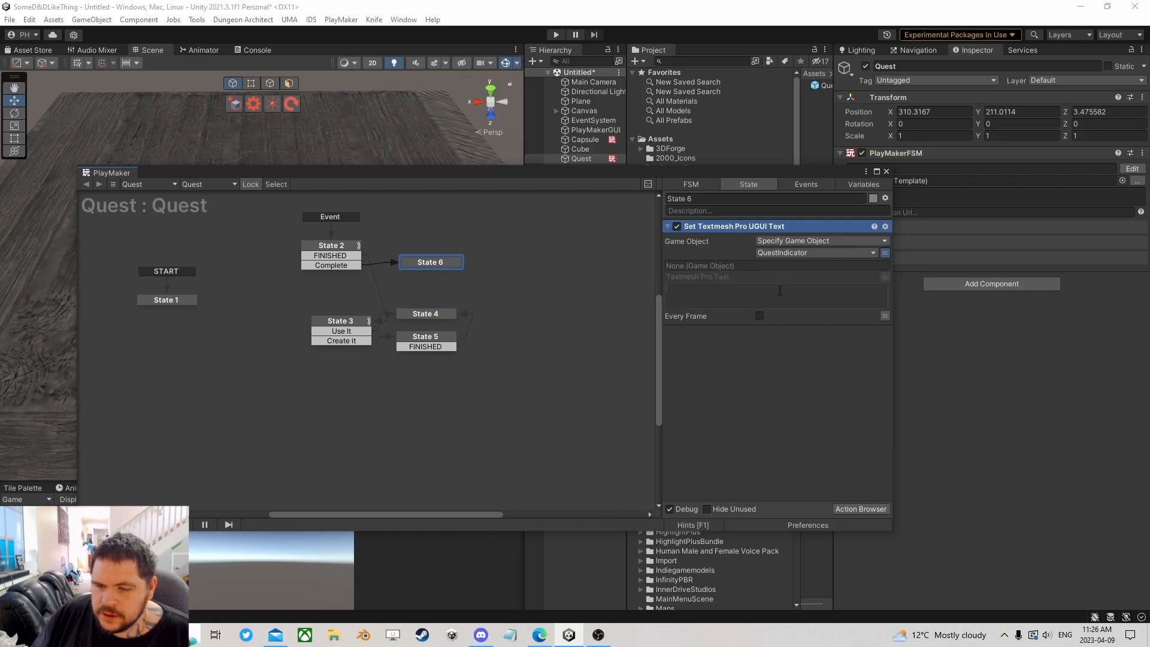
{"action": "left_click", "coordinate": [782, 296]}
{"action": "type", "text": "Quest Complete"}
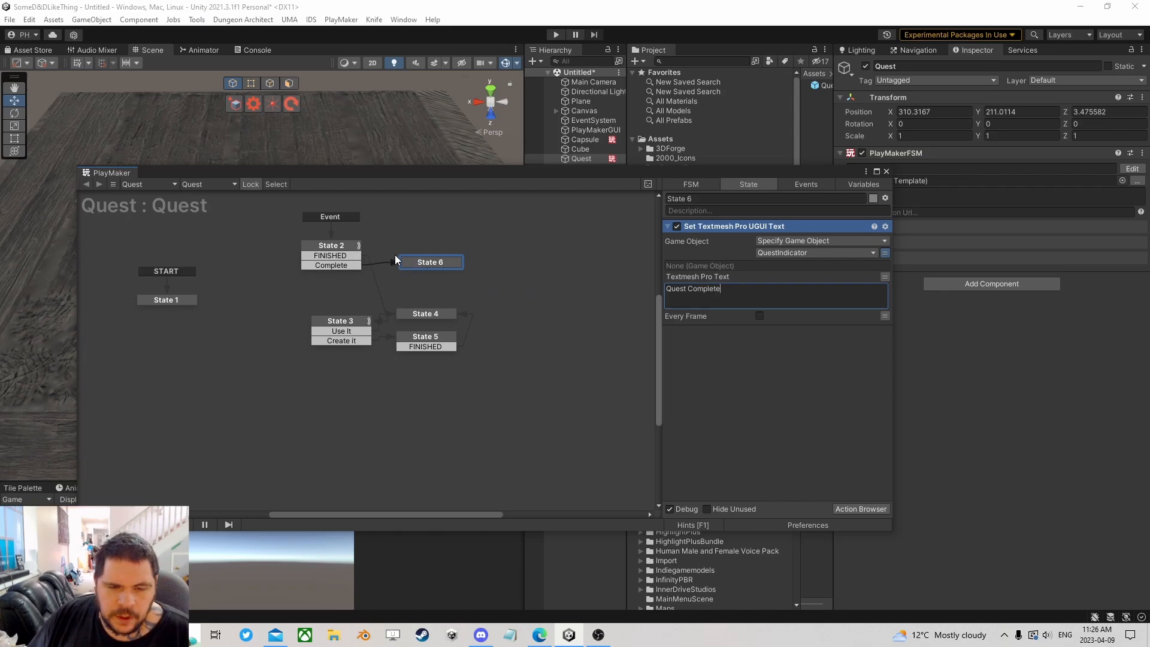
- Move State 2 and State 6 closer to the states below them to tidy the graph
{"action": "left_click_drag", "start_coordinate": [343, 244], "coordinate": [419, 277]}
{"action": "left_click_drag", "start_coordinate": [351, 258], "coordinate": [352, 264]}
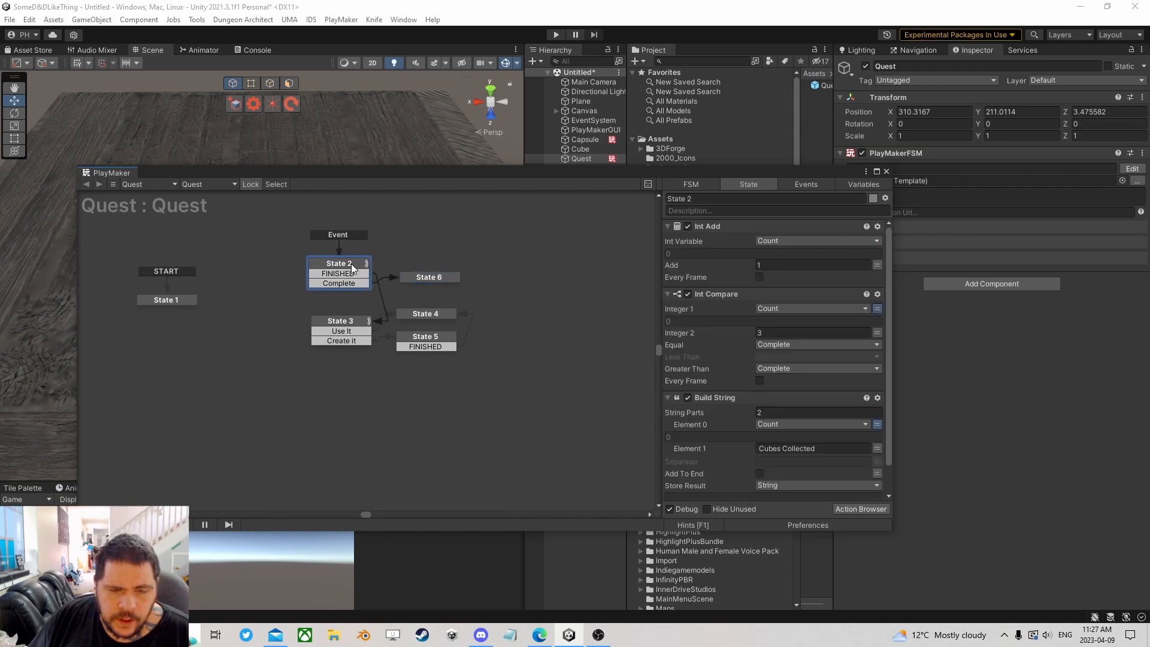
{"action": "left_click_drag", "start_coordinate": [422, 279], "coordinate": [421, 282]}
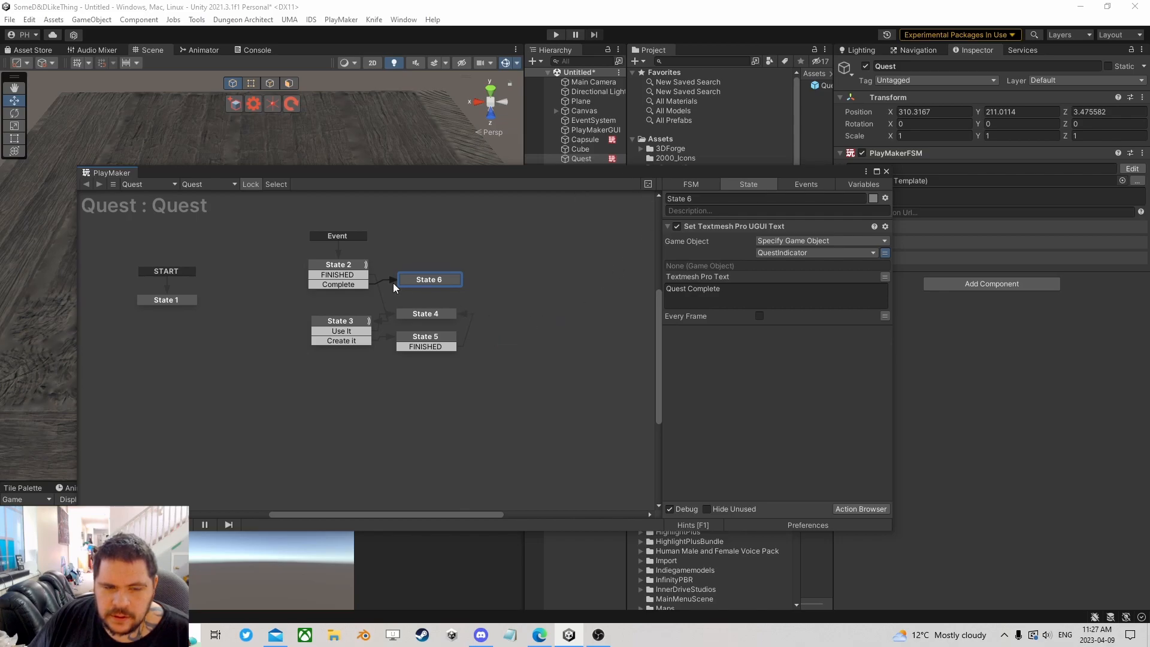
{"action": "left_click_drag", "start_coordinate": [343, 267], "coordinate": [344, 270]}
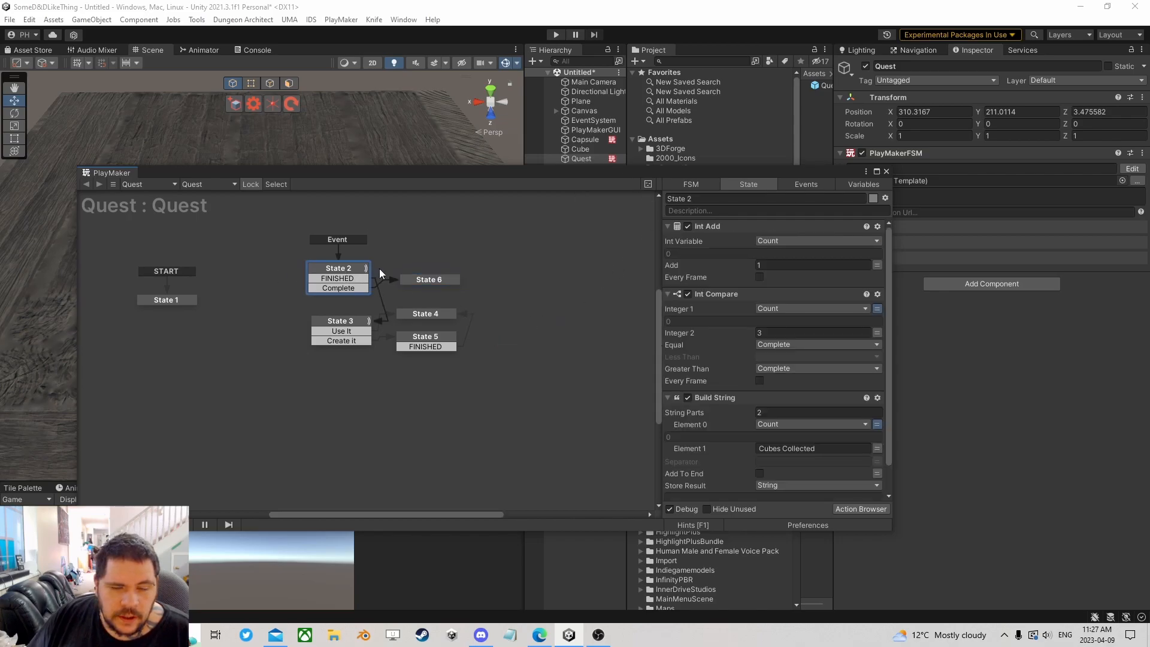
- Add a Get Owner action to State 1 that stores the game object in a new variable named Self
{"action": "left_click", "coordinate": [180, 300]}
{"action": "left_click", "coordinate": [863, 507]}
{"action": "type", "text": "get"}
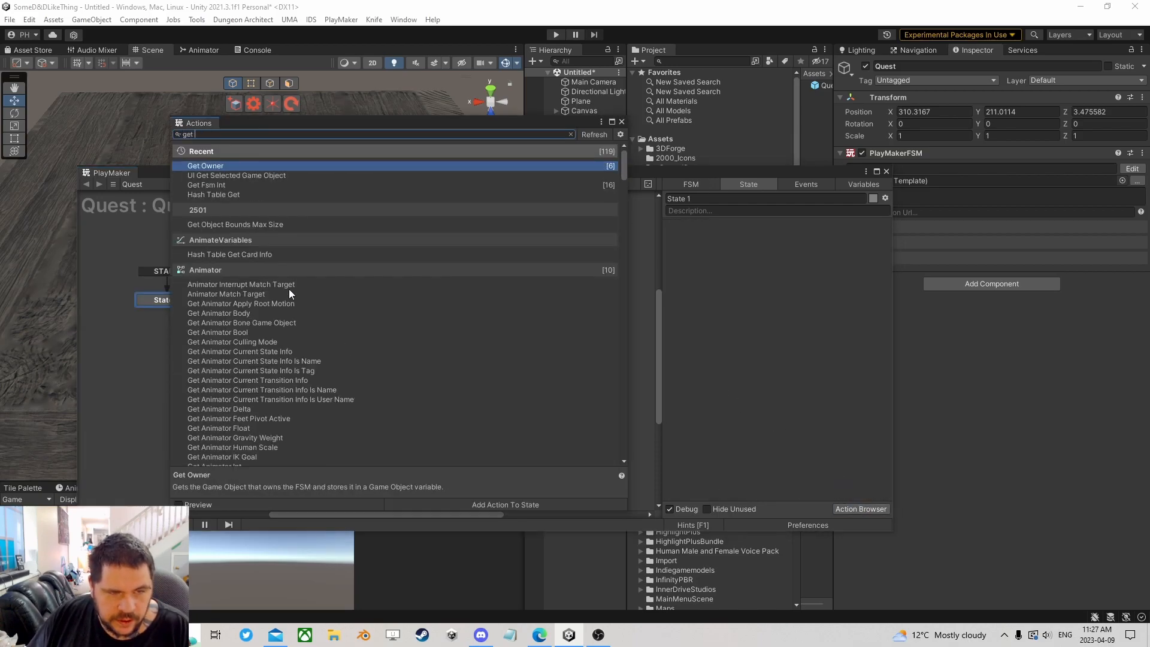
{"action": "double_click", "coordinate": [232, 164]}
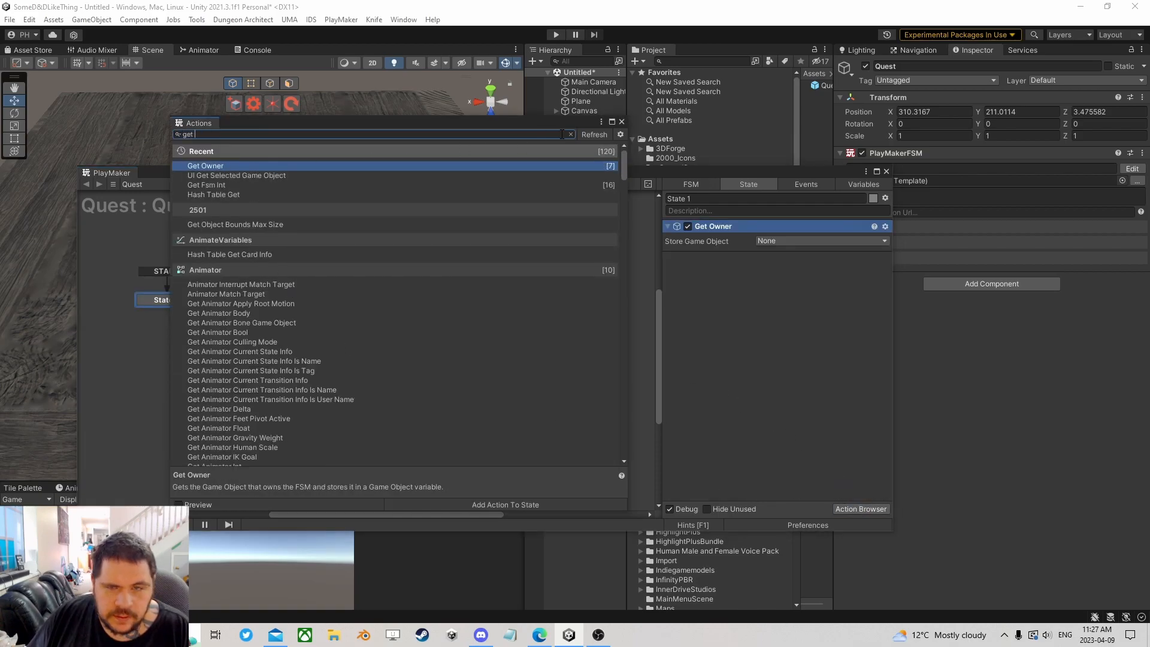
{"action": "left_click", "coordinate": [621, 121]}
{"action": "left_click", "coordinate": [800, 241]}
{"action": "left_click", "coordinate": [798, 300]}
{"action": "type", "text": "Self"}
{"action": "key", "text": "Return"}
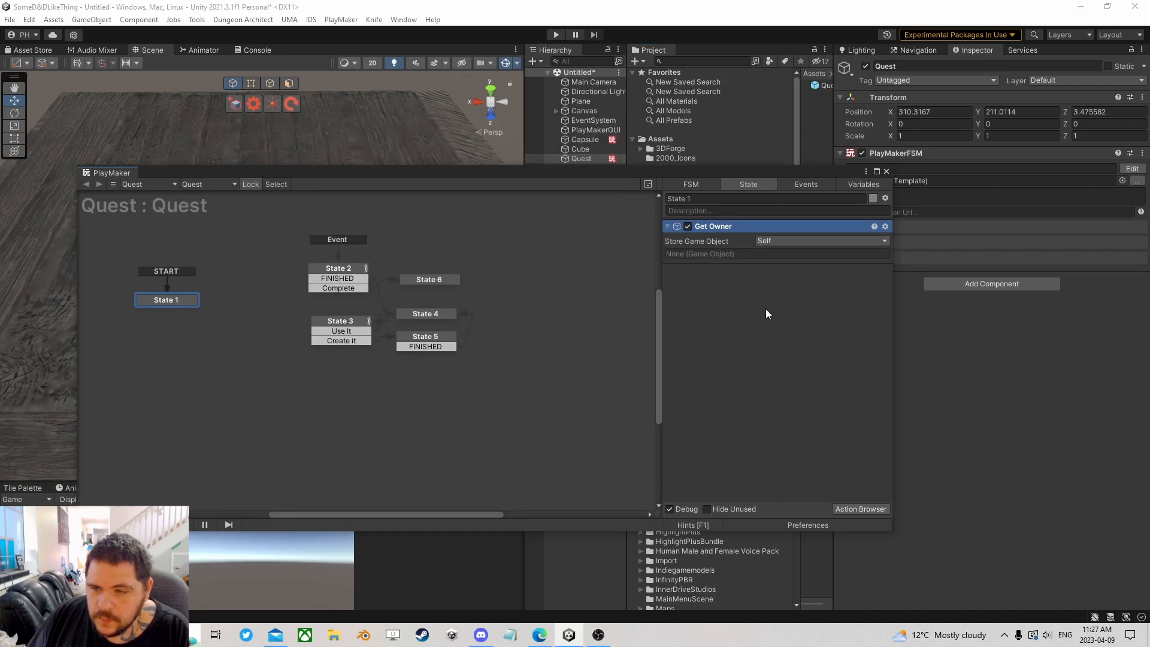
- Add a Get Parent action to State 1 that stores its result in a new variable named Parent
{"action": "left_click", "coordinate": [861, 508]}
{"action": "type", "text": "ge"}
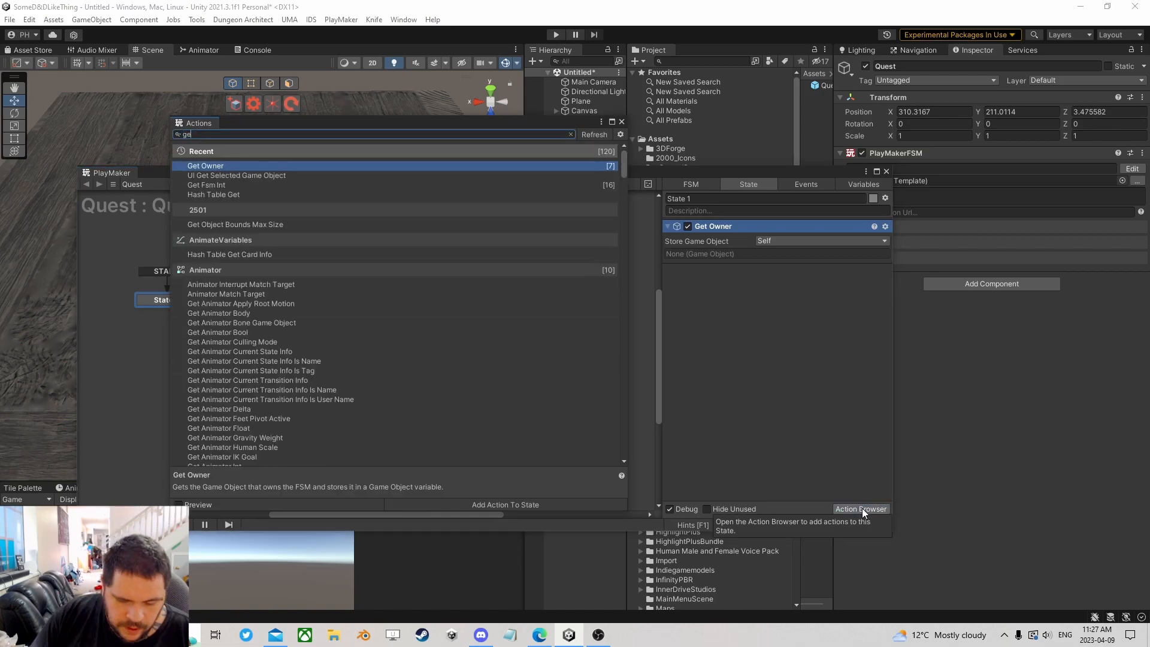
{"action": "type", "text": "t pare"}
{"action": "key", "text": "Return"}
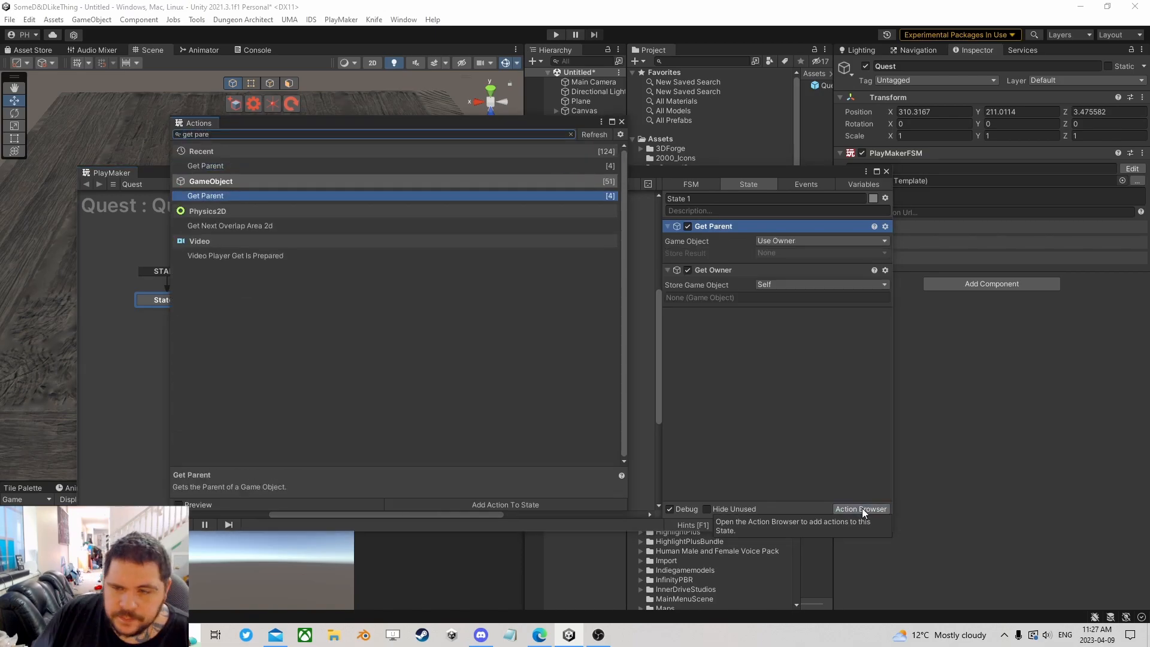
{"action": "left_click", "coordinate": [622, 122]}
{"action": "left_click", "coordinate": [796, 252]}
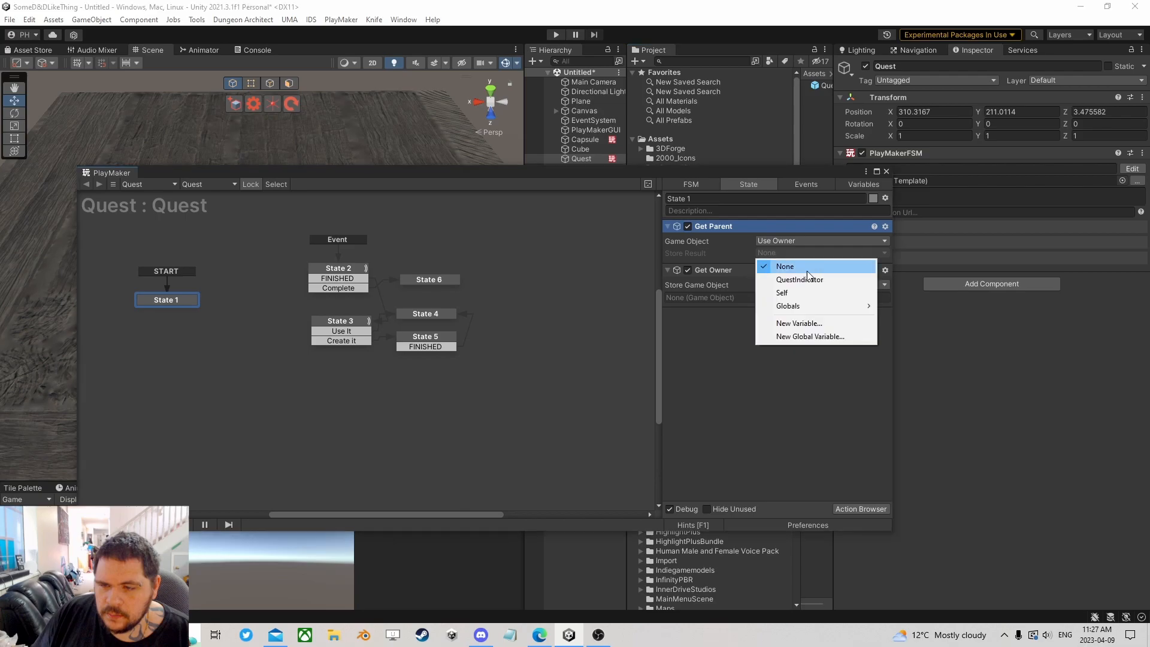
{"action": "left_click", "coordinate": [824, 322]}
{"action": "type", "text": "Parent"}
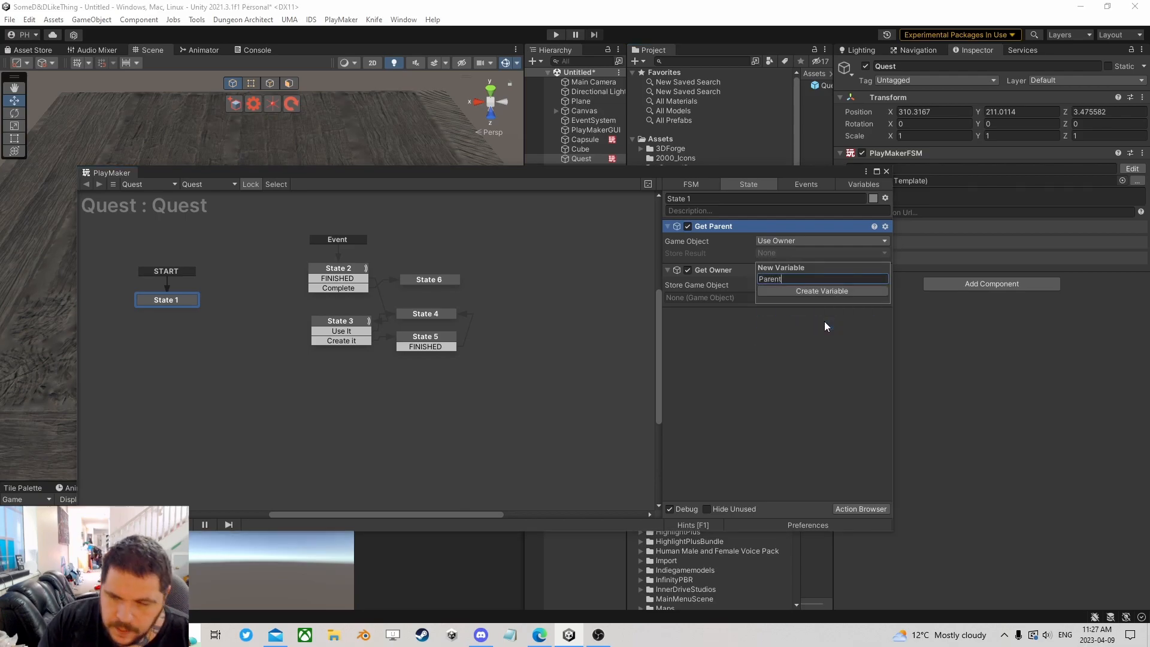
{"action": "key", "text": "Return"}
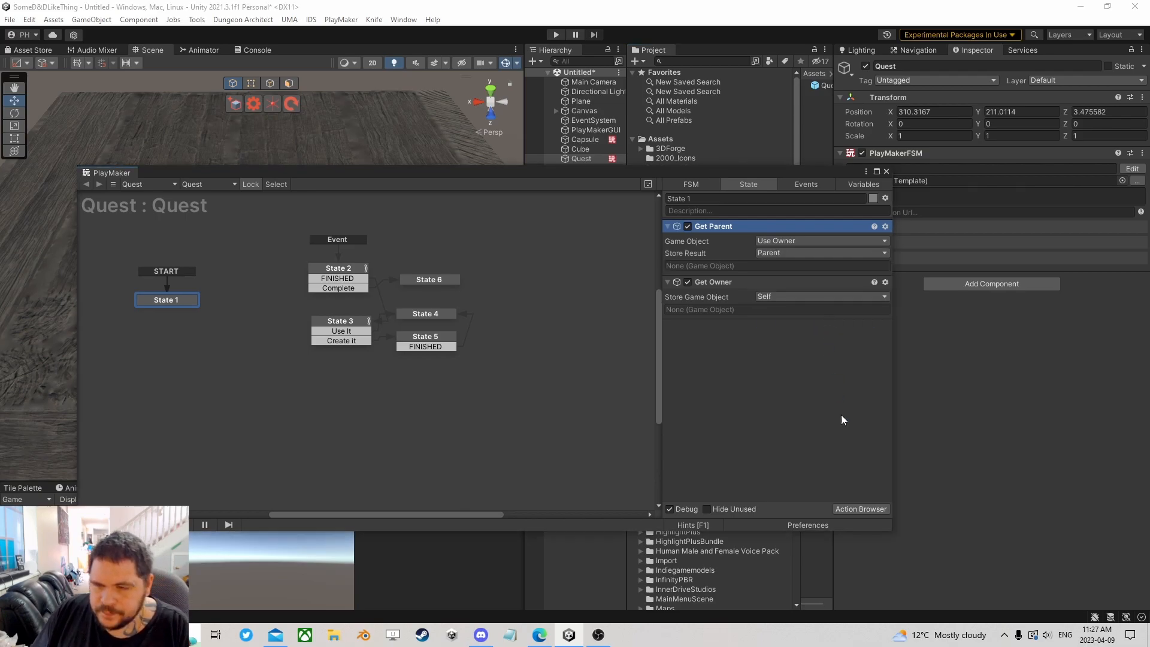
- Add an Array List Add action to State 1 and place it below Get Owner
{"action": "left_click", "coordinate": [850, 509]}
{"action": "type", "text": "array li"}
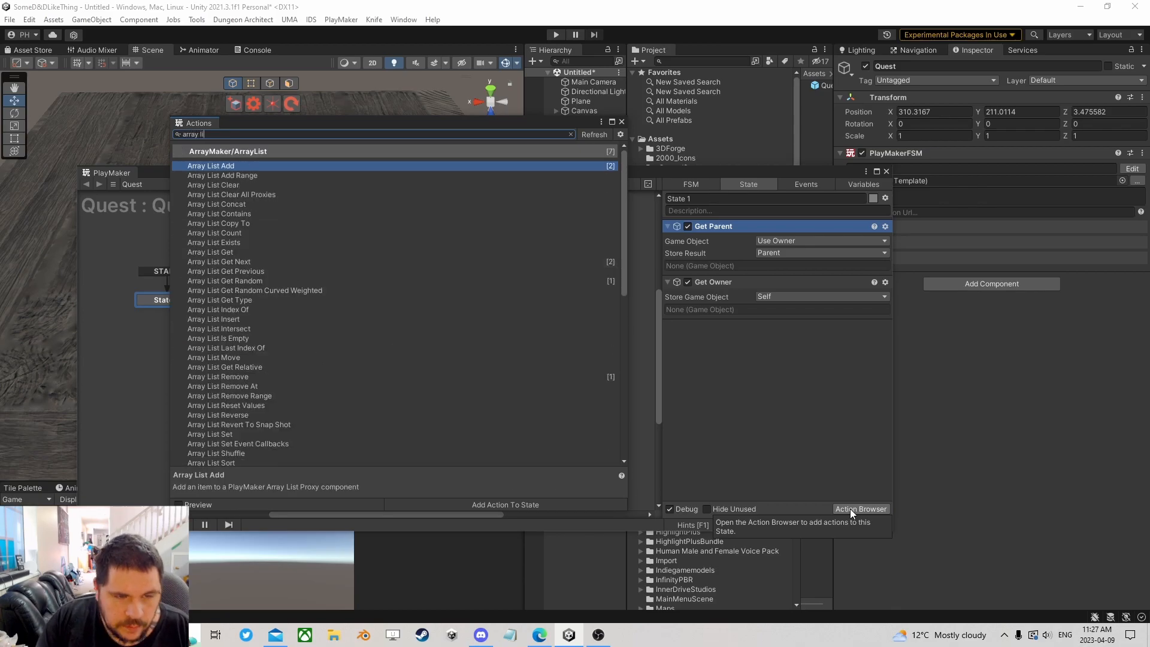
{"action": "type", "text": "st add"}
{"action": "key", "text": "Return"}
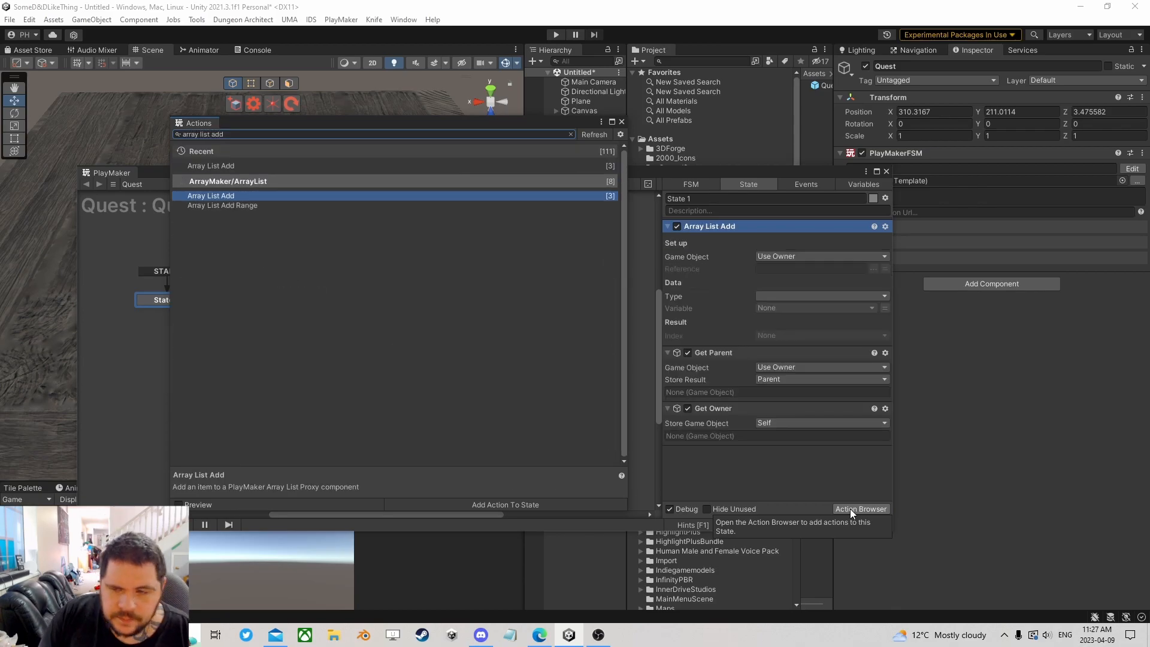
{"action": "left_click", "coordinate": [621, 121]}
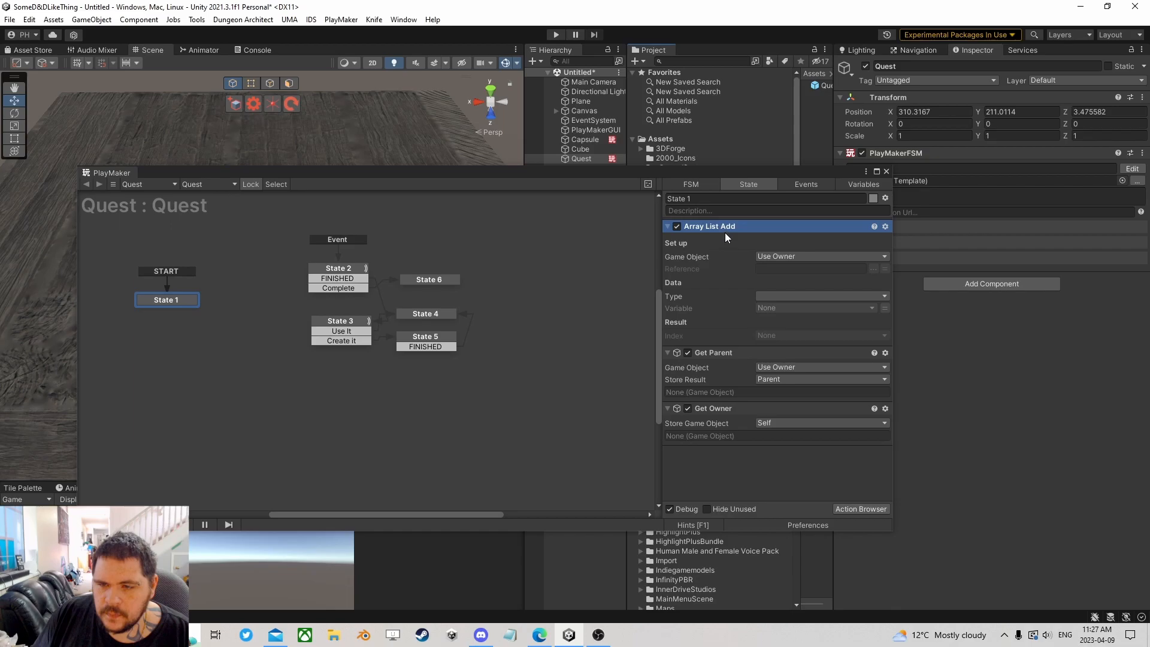
{"action": "left_click_drag", "start_coordinate": [715, 226], "coordinate": [734, 469]}
- Target the Array List Add action at the Parent variable's game object with the reference Events, matching the Capsule's array list
{"action": "left_click", "coordinate": [807, 355]}
{"action": "left_click", "coordinate": [803, 382]}
{"action": "left_click", "coordinate": [885, 367]}
{"action": "left_click", "coordinate": [832, 366]}
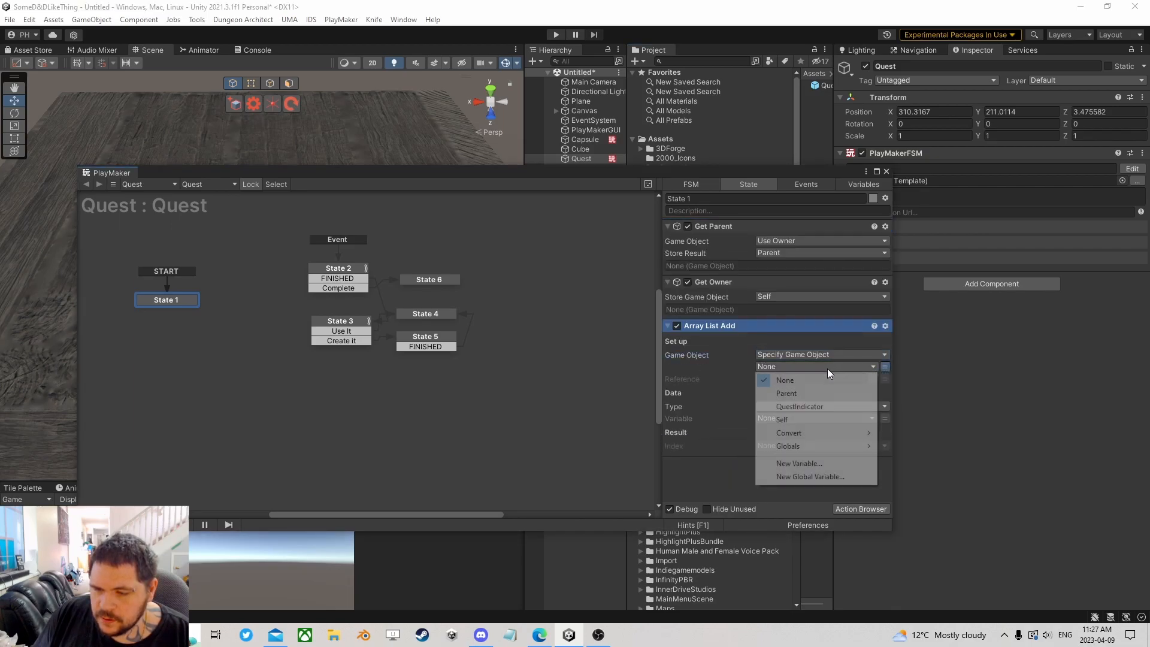
{"action": "left_click", "coordinate": [787, 394]}
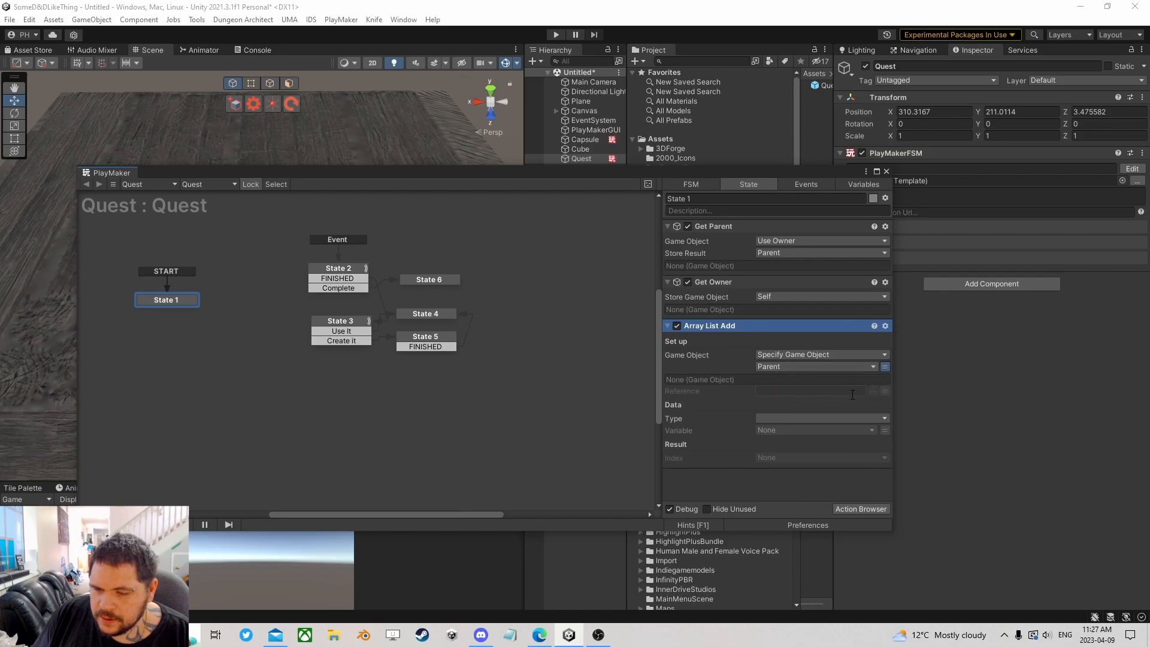
{"action": "left_click", "coordinate": [582, 140]}
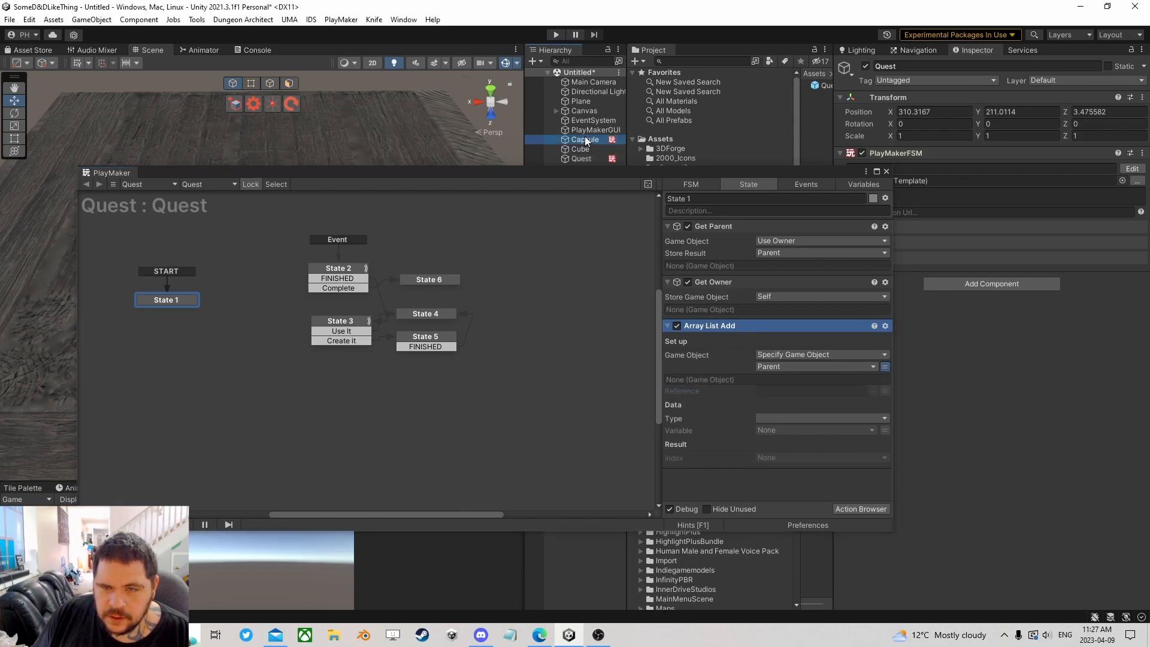
{"action": "left_click", "coordinate": [781, 391]}
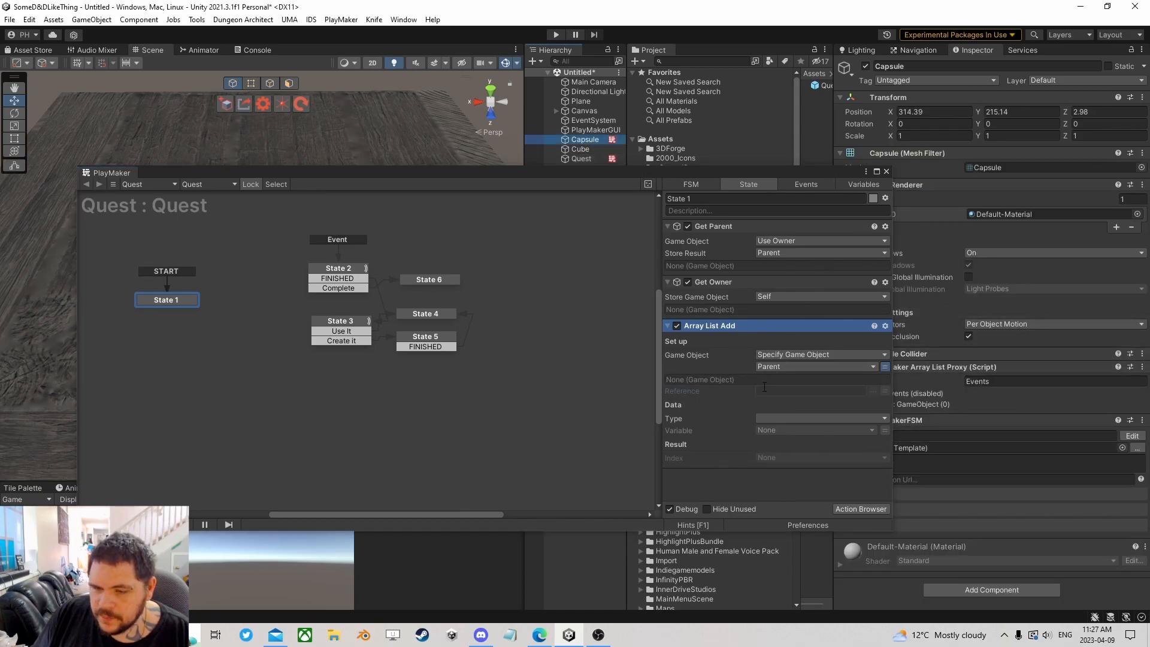
{"action": "type", "text": "Events"}
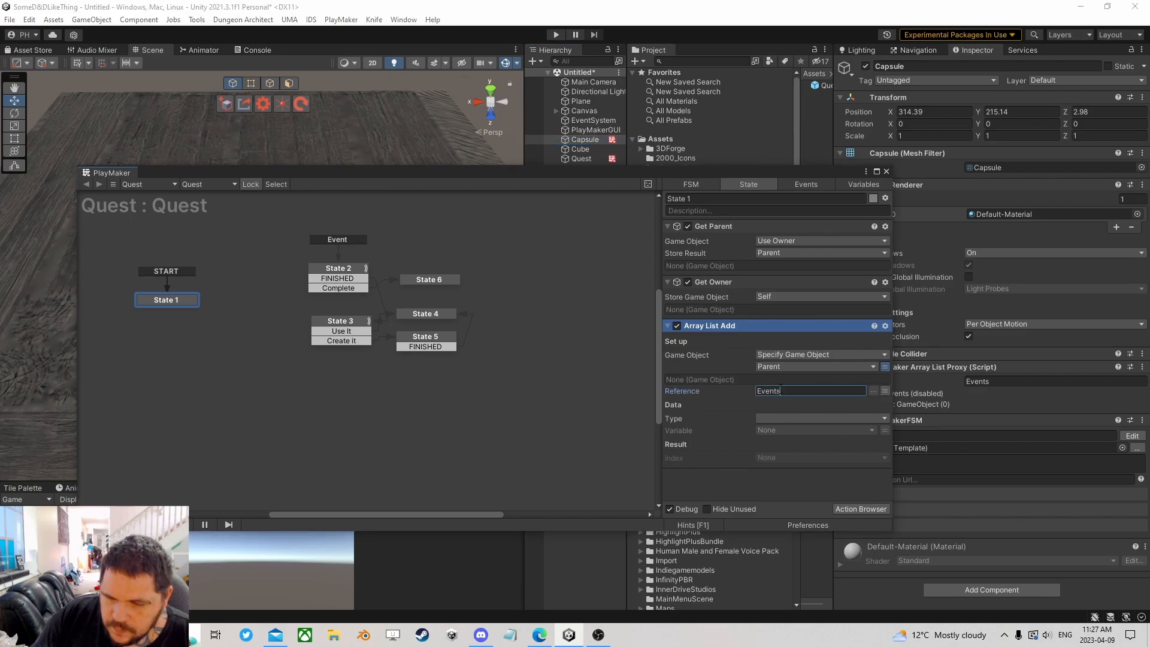
- Set the Array List Add data type to Game Object and its variable to Self
{"action": "left_click", "coordinate": [818, 412]}
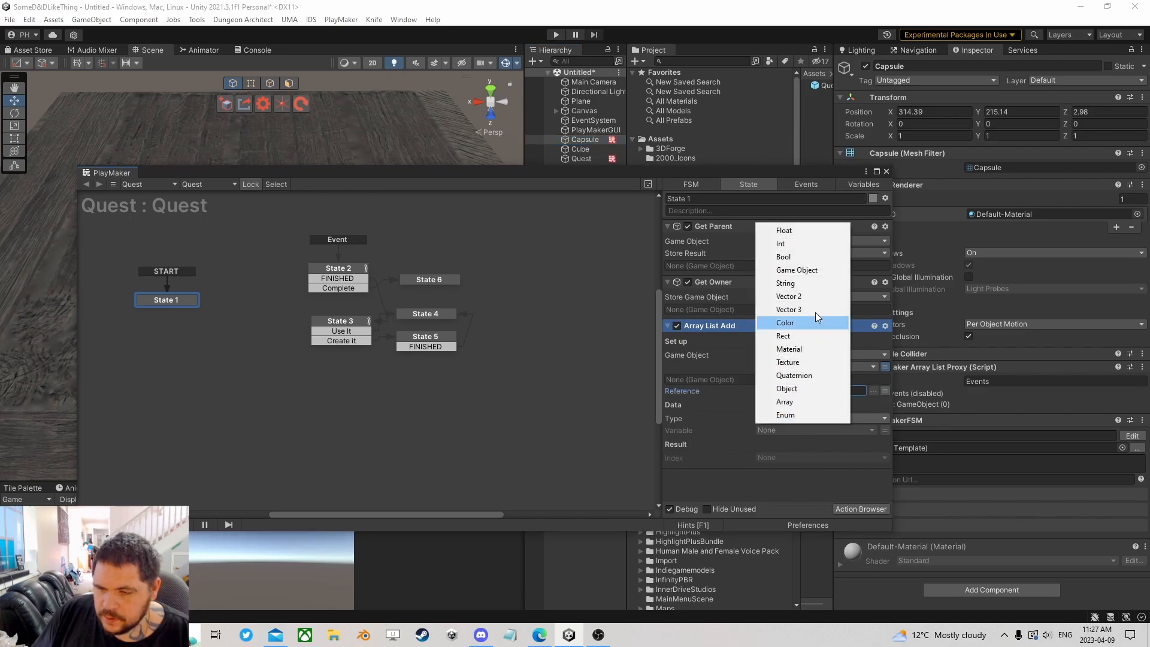
{"action": "left_click", "coordinate": [825, 266]}
{"action": "left_click", "coordinate": [885, 430]}
{"action": "left_click", "coordinate": [830, 429]}
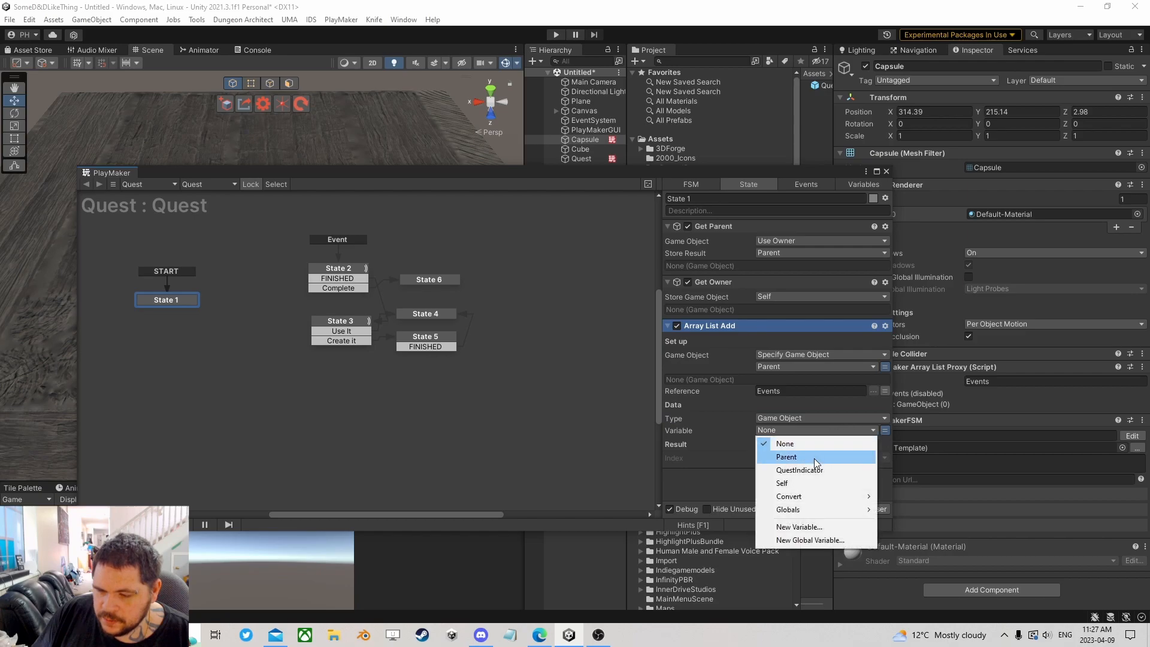
{"action": "left_click", "coordinate": [782, 483]}
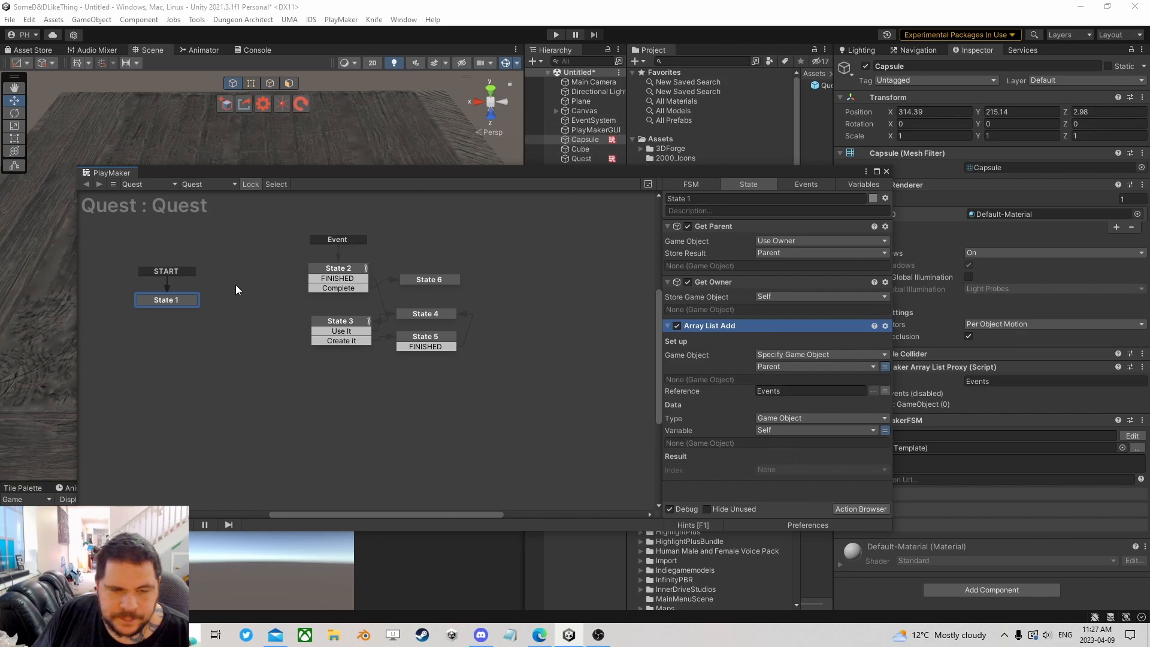
- Move State 1 up so that it lines up with State 2 in the graph
{"action": "left_click_drag", "start_coordinate": [169, 302], "coordinate": [186, 272]}
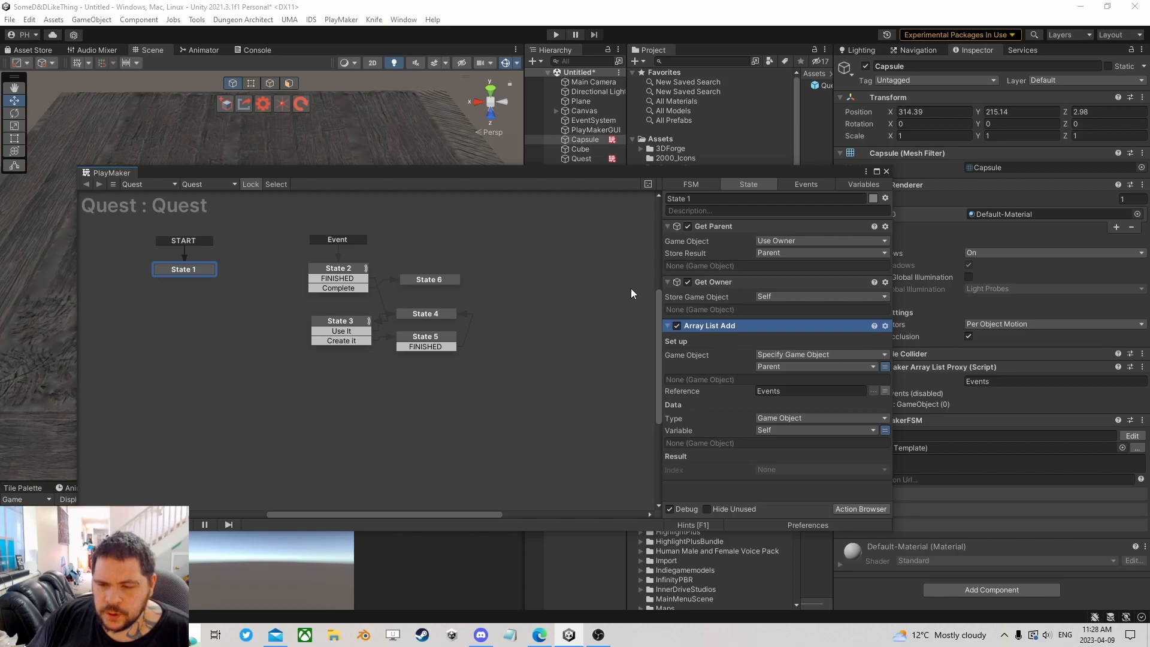
{"action": "left_click_drag", "start_coordinate": [258, 250], "coordinate": [467, 386]}
{"action": "left_click", "coordinate": [502, 254]}
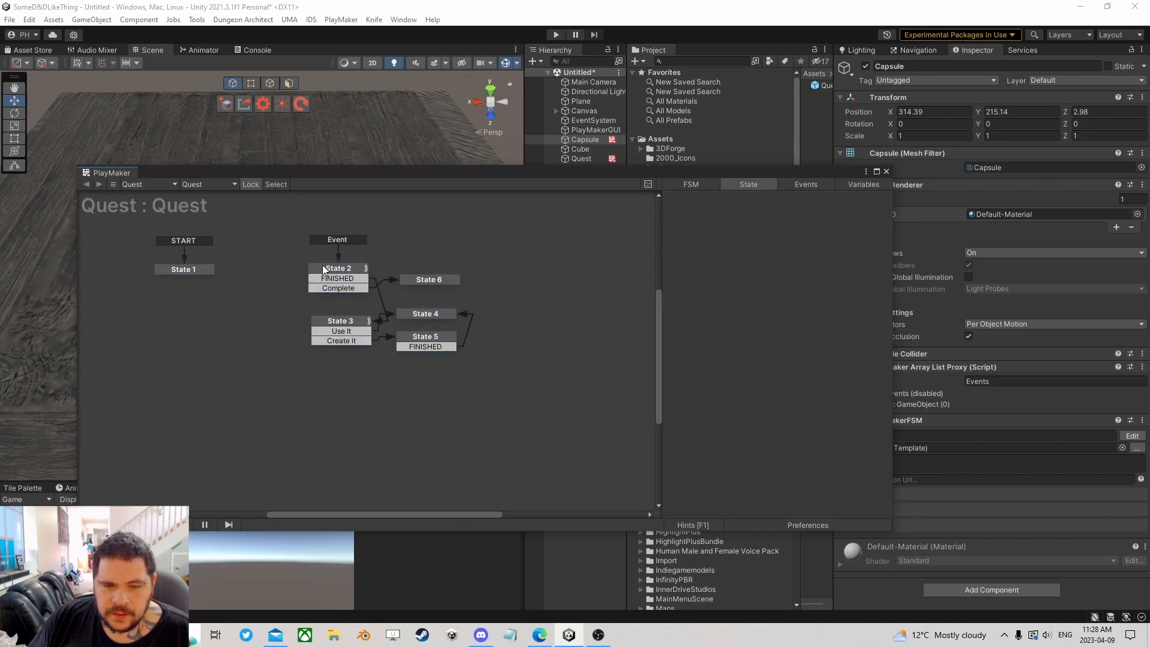
- Close the FSM editor, select the Quest object, and reopen its FSM at State 2
{"action": "left_click", "coordinate": [887, 171]}
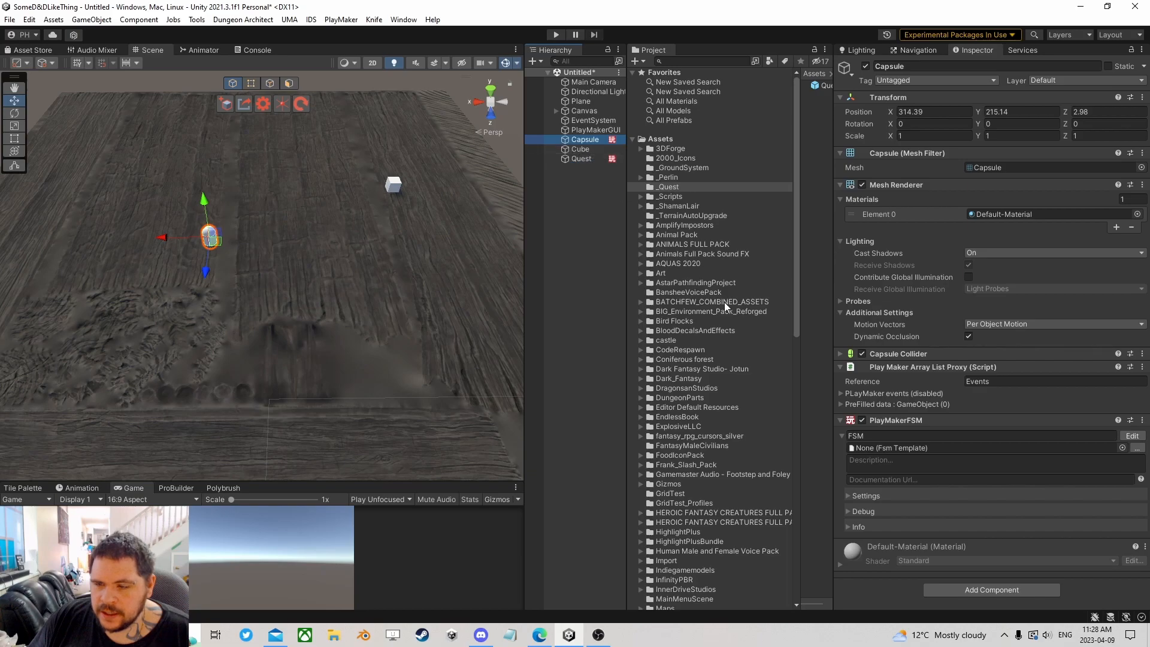
{"action": "left_click", "coordinate": [586, 159]}
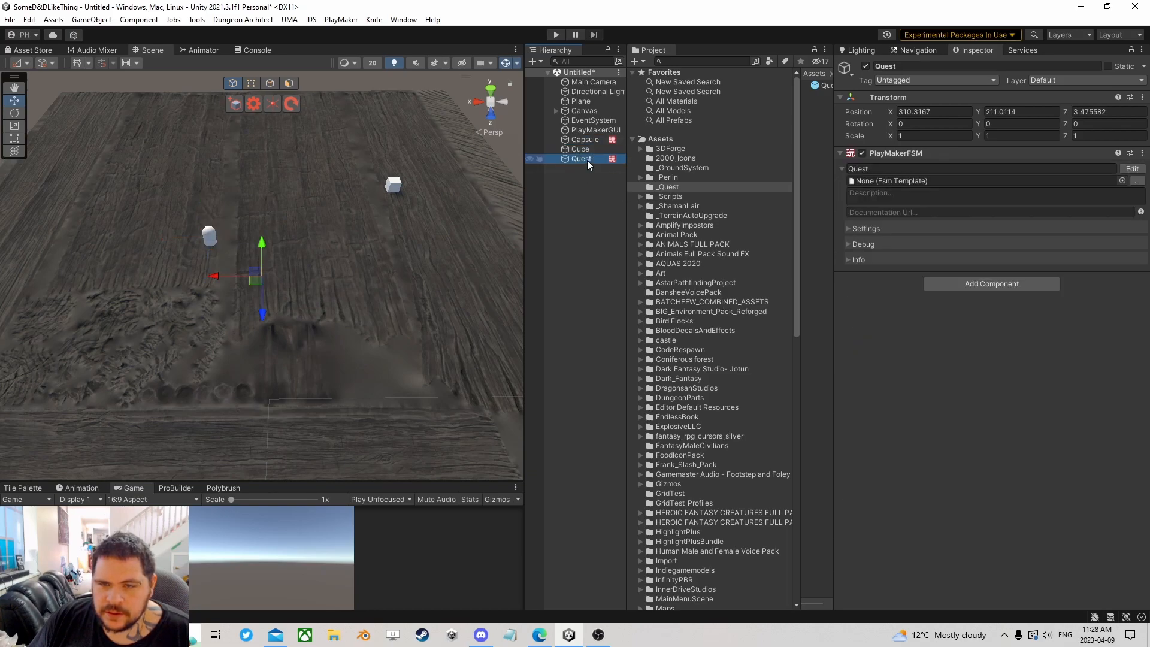
{"action": "left_click", "coordinate": [1133, 168]}
{"action": "left_click", "coordinate": [331, 309]}
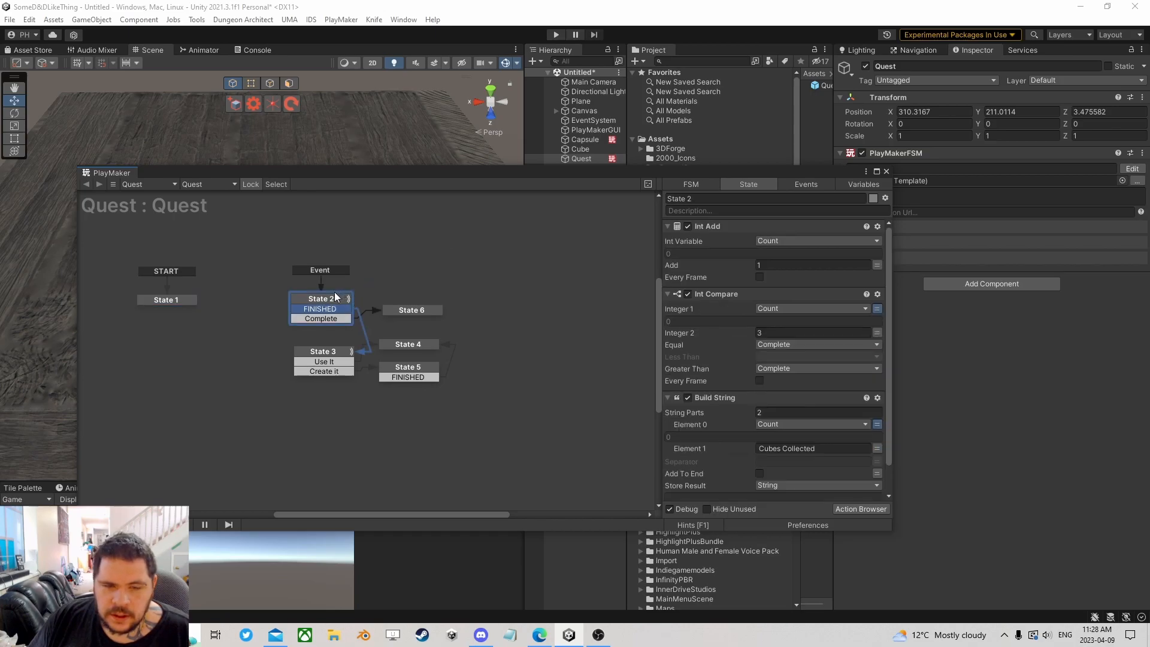
- Create State 7 above State 2 with the global transition Event, and remove that global transition from State 2
{"action": "right_click", "coordinate": [307, 240]}
{"action": "left_click", "coordinate": [327, 248]}
{"action": "right_click", "coordinate": [329, 247]}
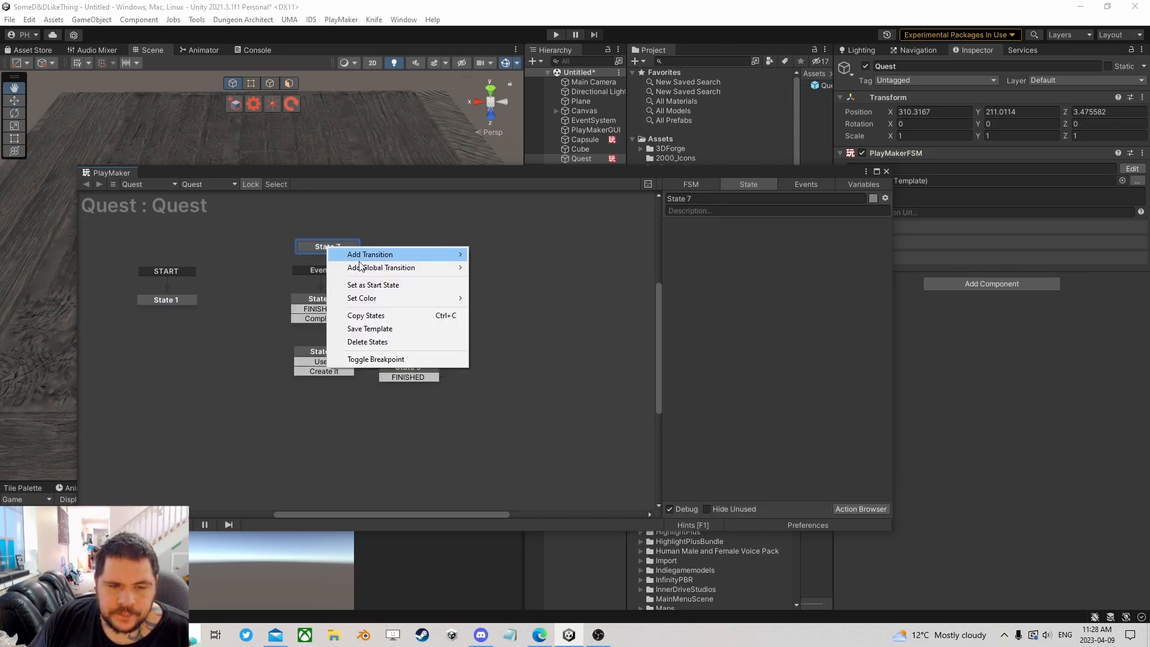
{"action": "left_click", "coordinate": [494, 267]}
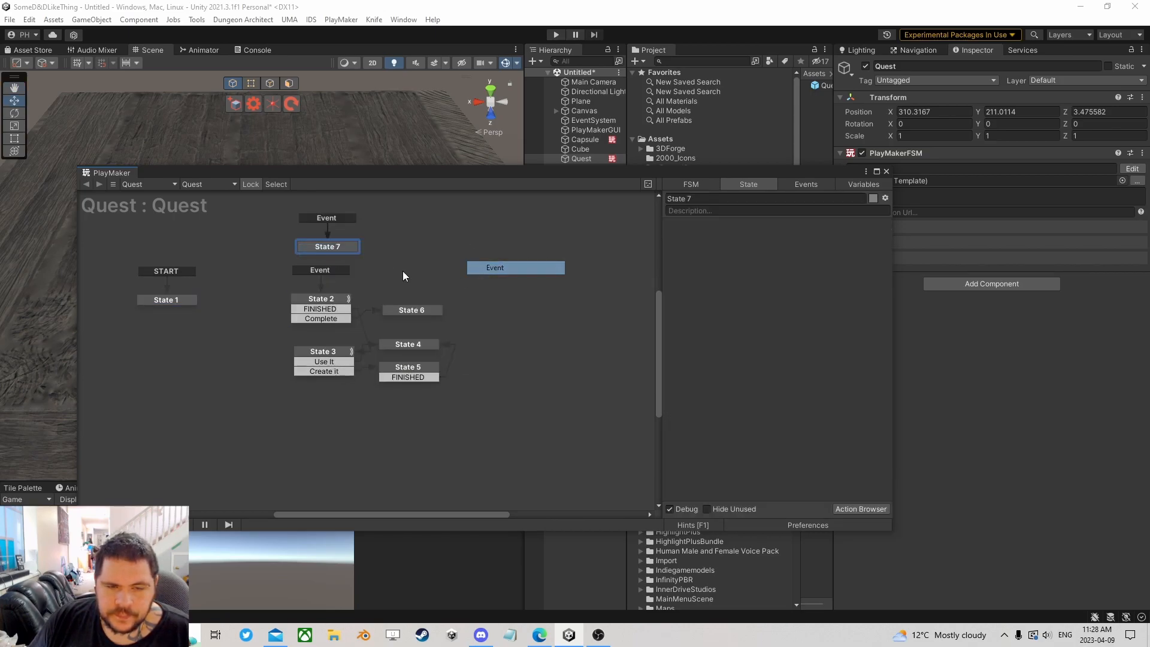
{"action": "right_click", "coordinate": [324, 270]}
{"action": "left_click", "coordinate": [351, 327]}
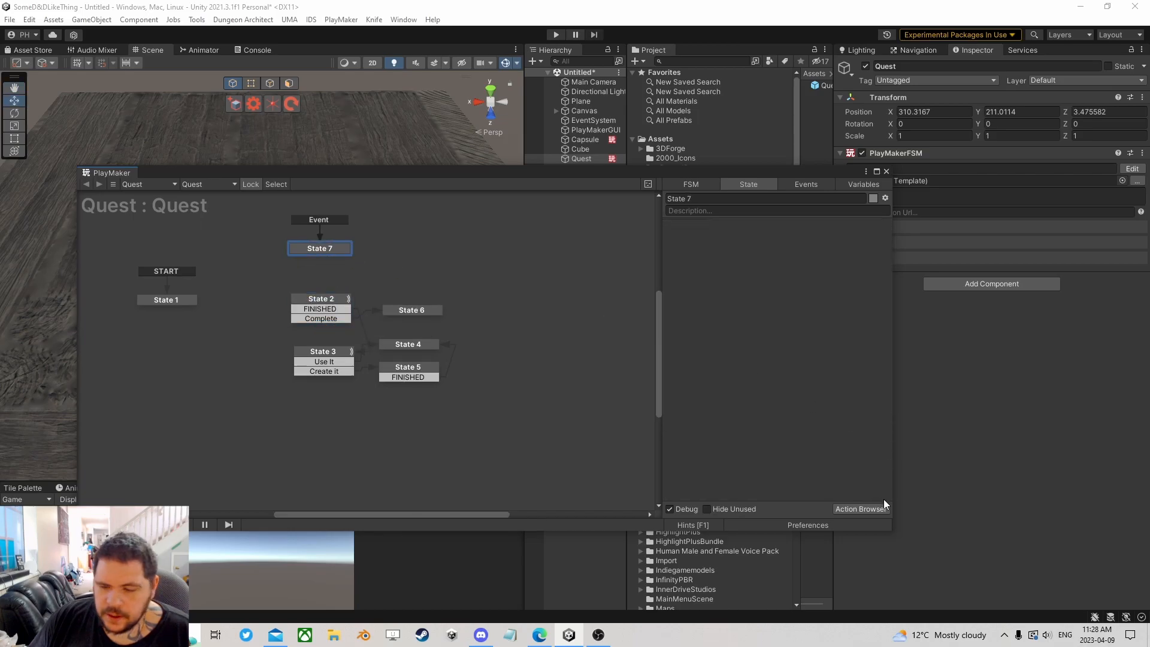
- Add a Get Event Properties action to State 7
{"action": "left_click", "coordinate": [870, 508]}
{"action": "type", "text": "get eve"}
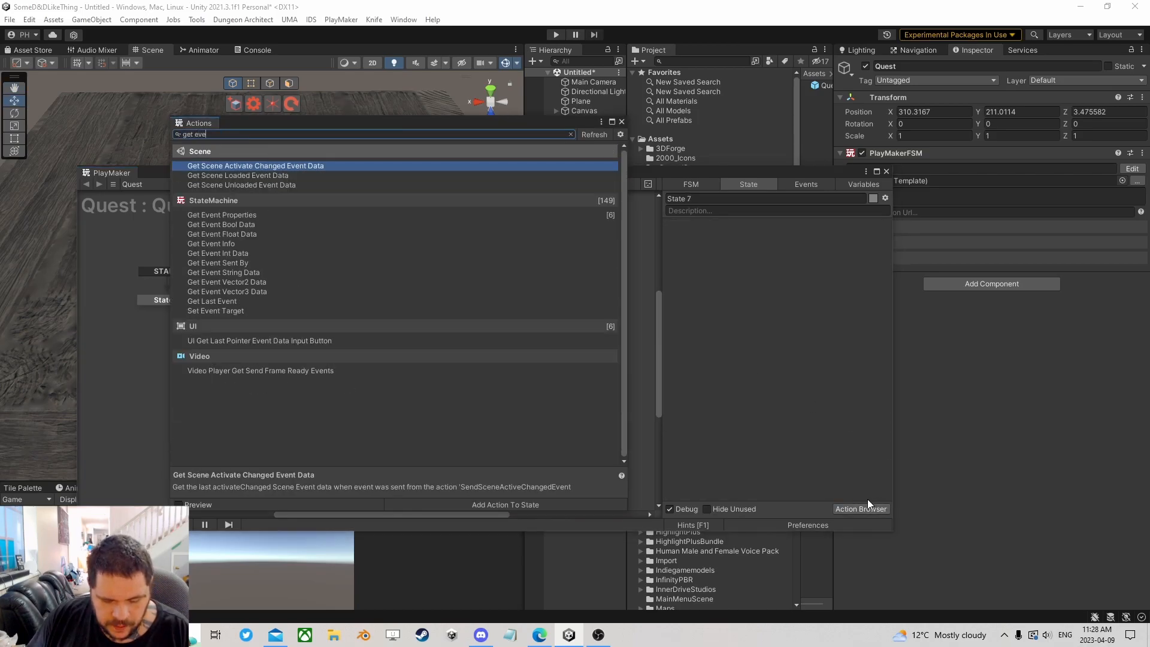
{"action": "type", "text": "nt pr"}
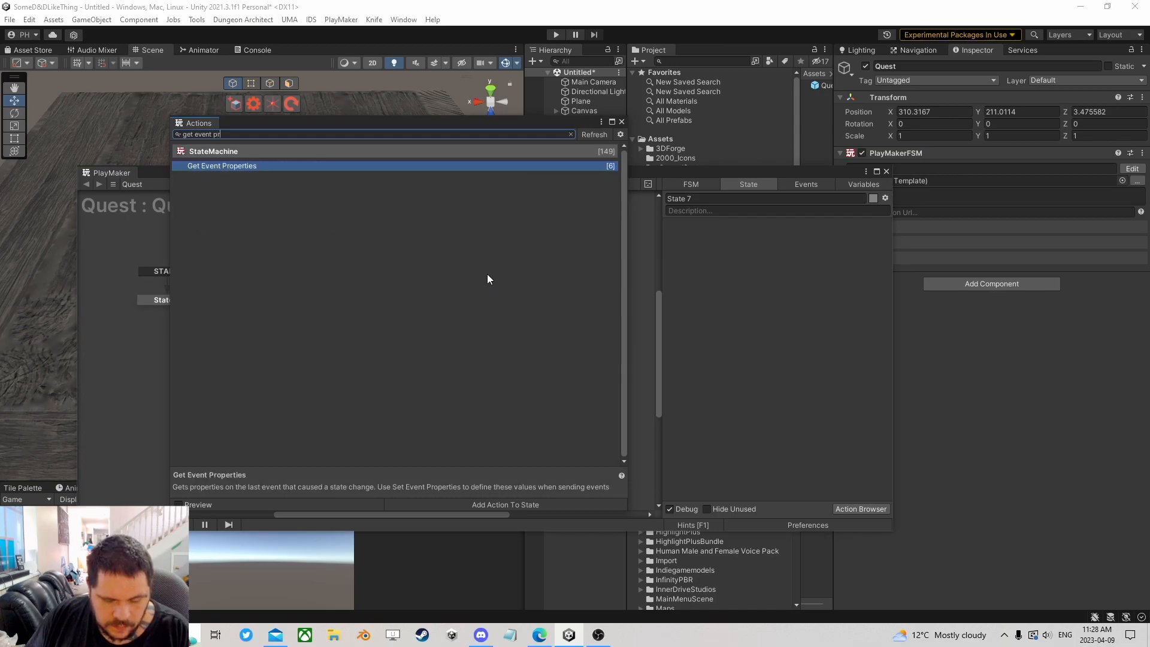
{"action": "double_click", "coordinate": [250, 164]}
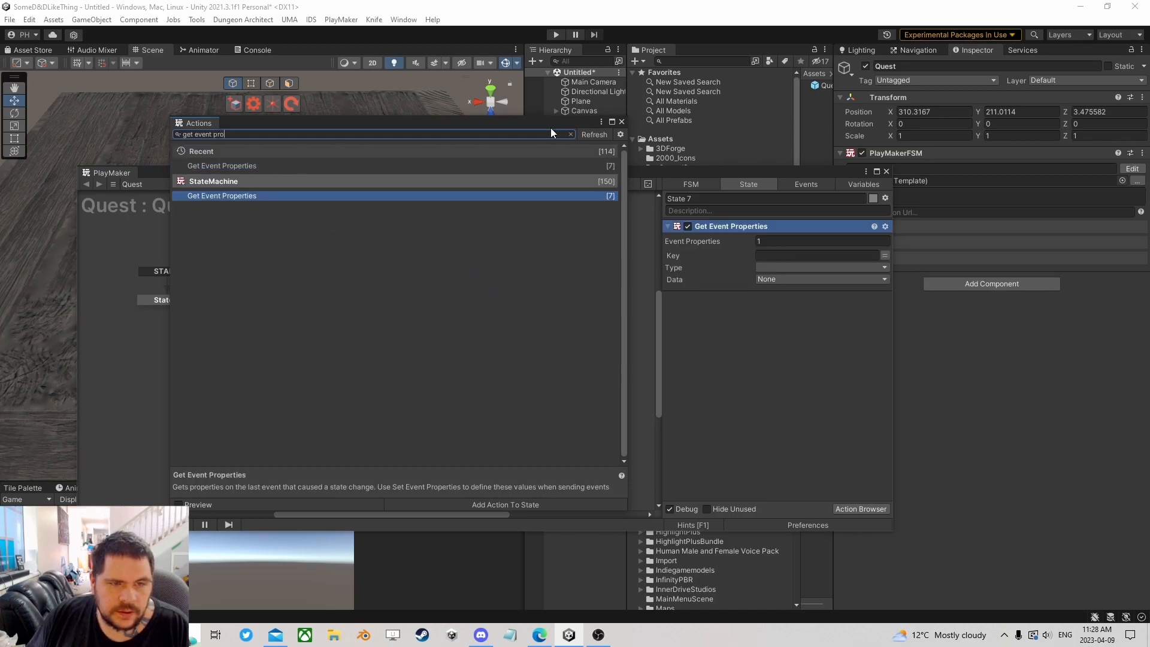
{"action": "left_click", "coordinate": [622, 123]}
- Set the event property's key to Quest, its type to String, and store the data in a new variable named QuestName
{"action": "left_click", "coordinate": [767, 256]}
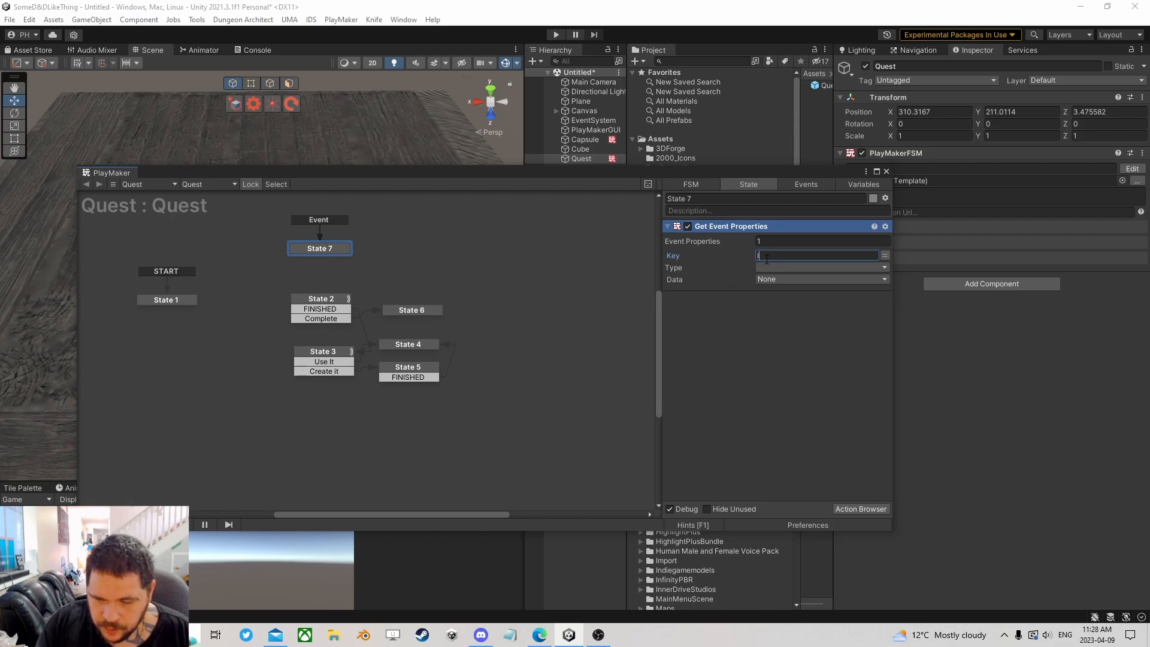
{"action": "type", "text": "Quest"}
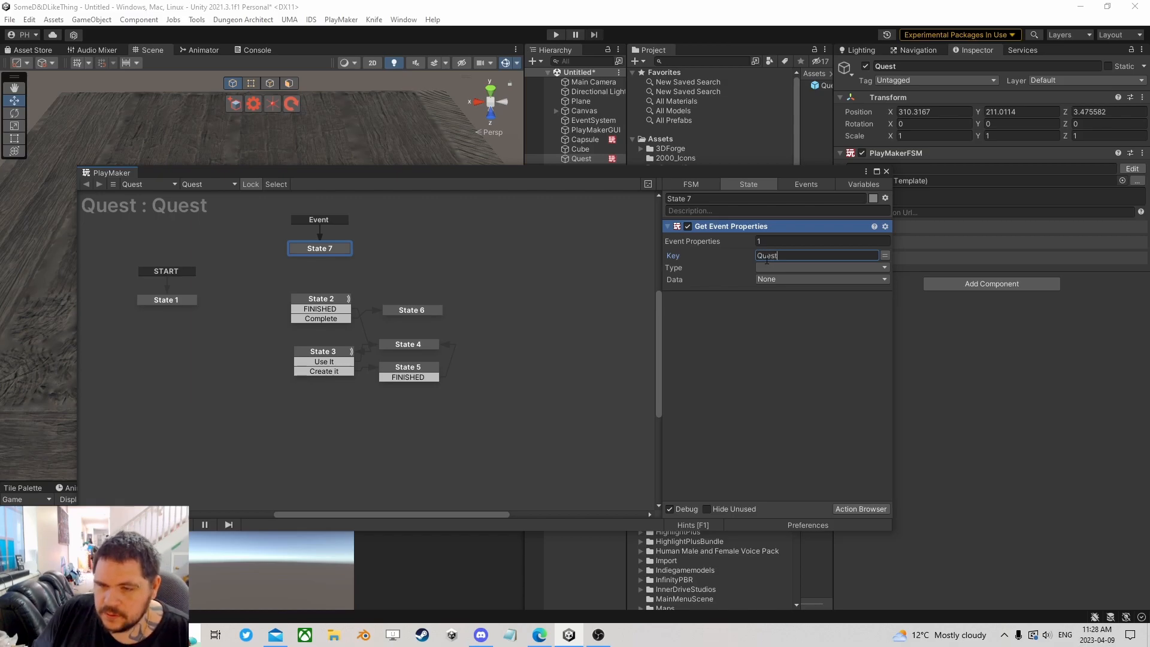
{"action": "left_click", "coordinate": [771, 267]}
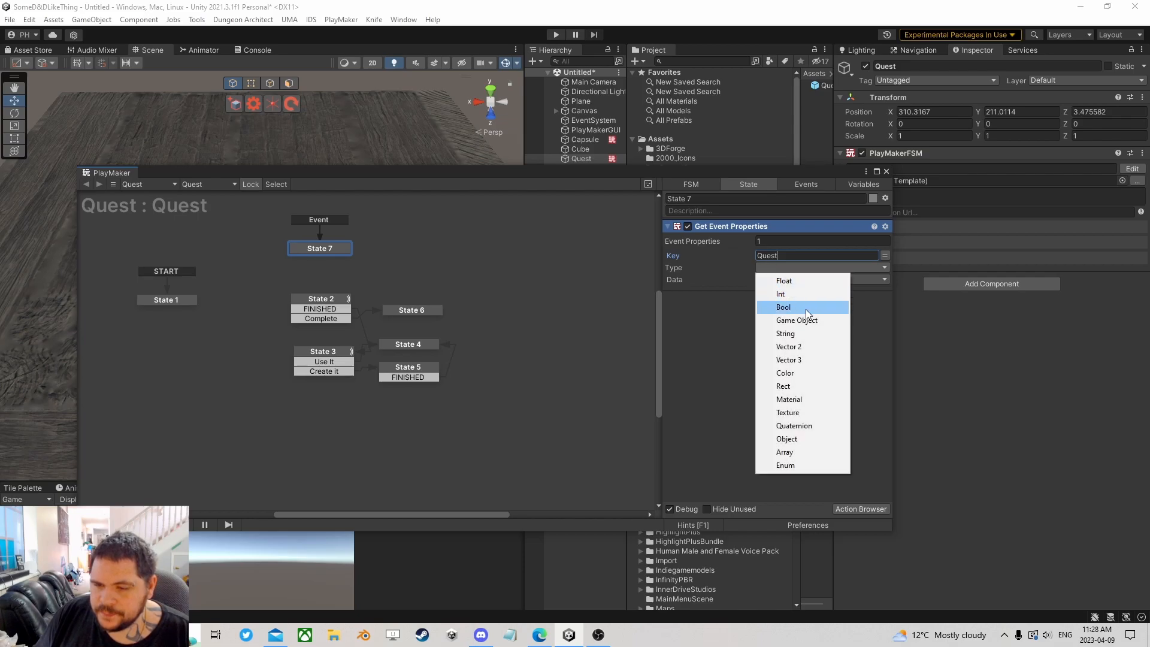
{"action": "left_click", "coordinate": [807, 333]}
{"action": "left_click", "coordinate": [774, 280]}
{"action": "left_click", "coordinate": [797, 323]}
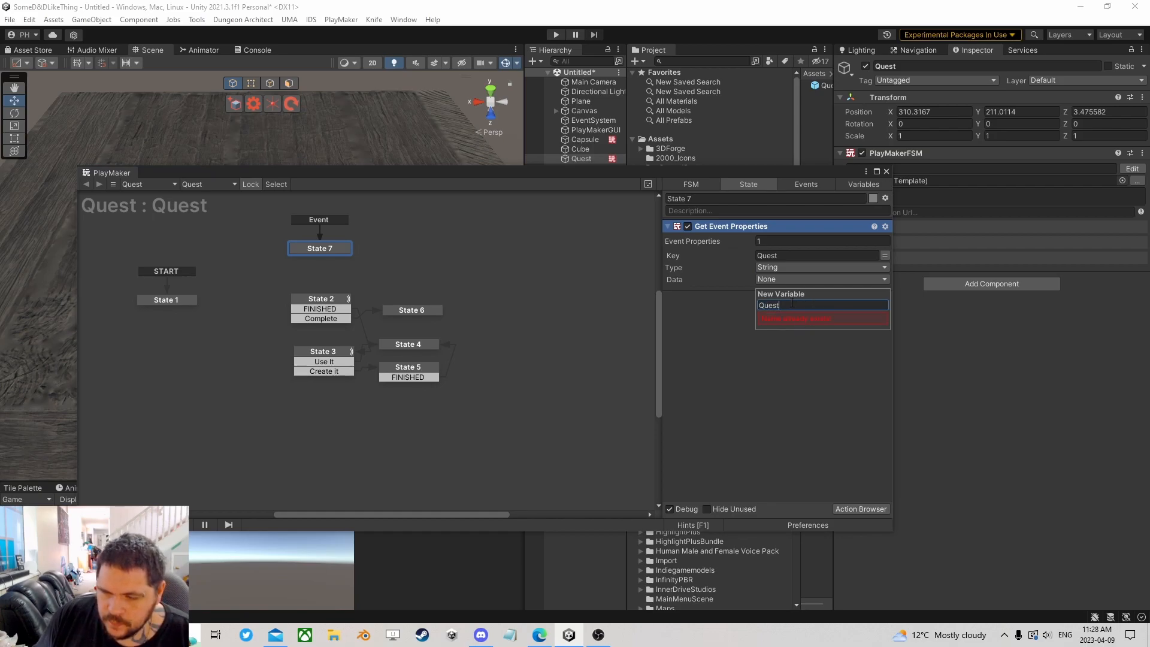
{"action": "type", "text": "Name"}
{"action": "key", "text": "Return"}
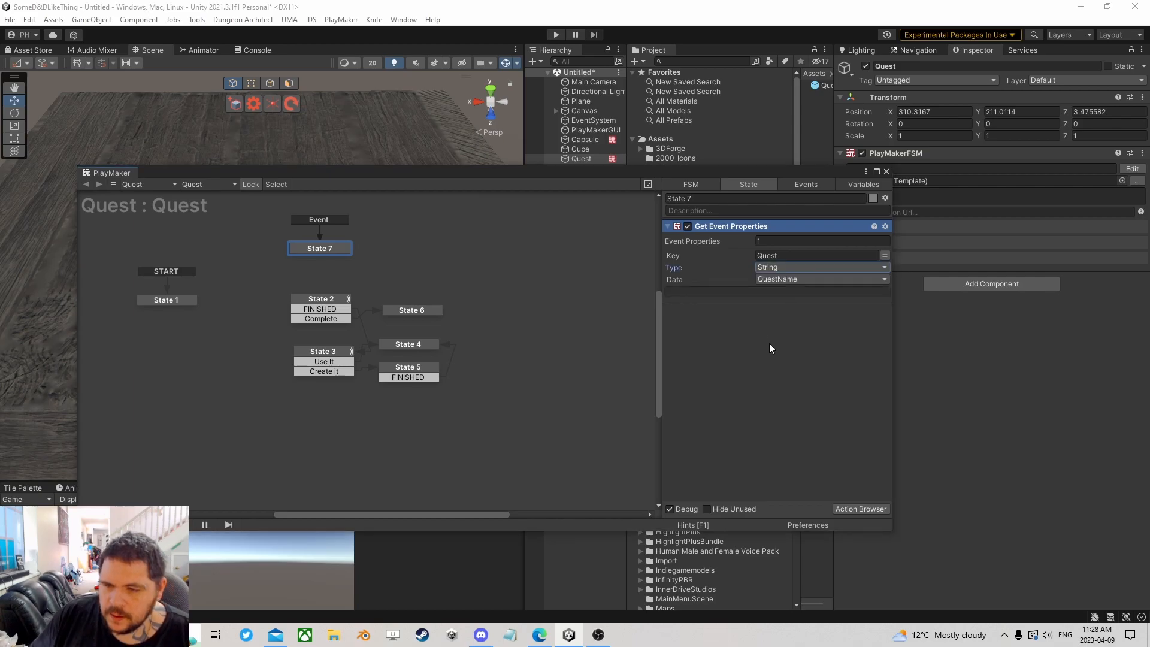
- Add a String Compare action below Get Event Properties in State 7, comparing the QuestName variable to Cubes
{"action": "left_click", "coordinate": [869, 508]}
{"action": "type", "text": "string com"}
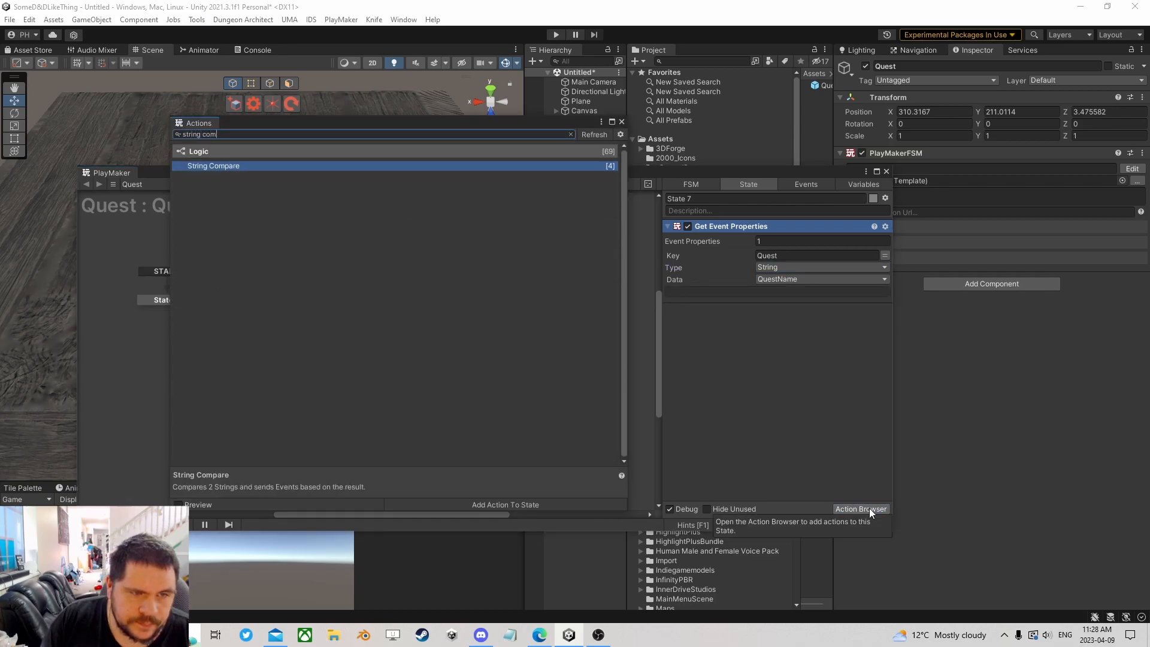
{"action": "key", "text": "Return"}
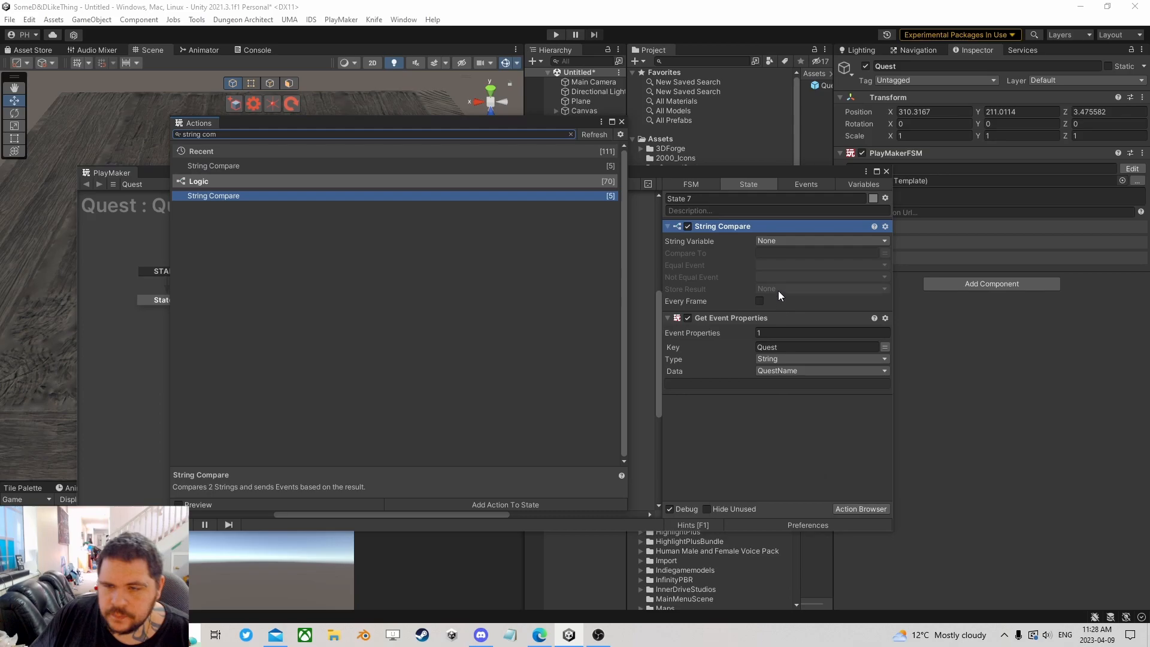
{"action": "left_click", "coordinate": [622, 121]}
{"action": "left_click_drag", "start_coordinate": [713, 222], "coordinate": [787, 348]}
{"action": "left_click", "coordinate": [793, 324]}
{"action": "left_click", "coordinate": [782, 346]}
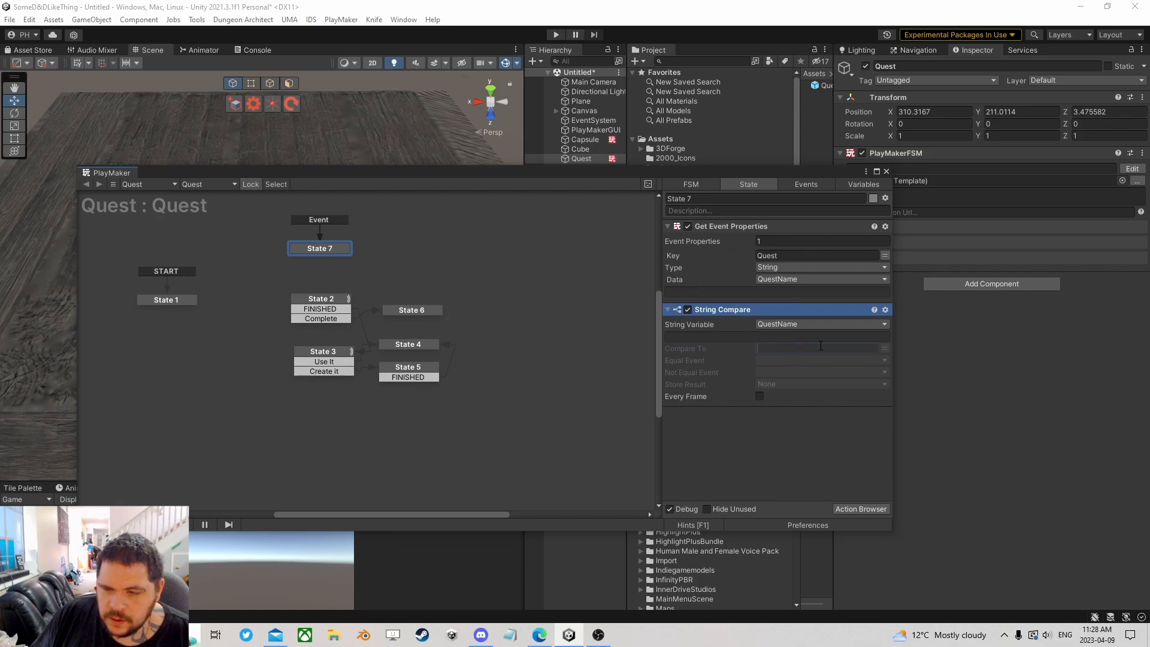
{"action": "left_click", "coordinate": [821, 349]}
{"action": "type", "text": "Cubes"}
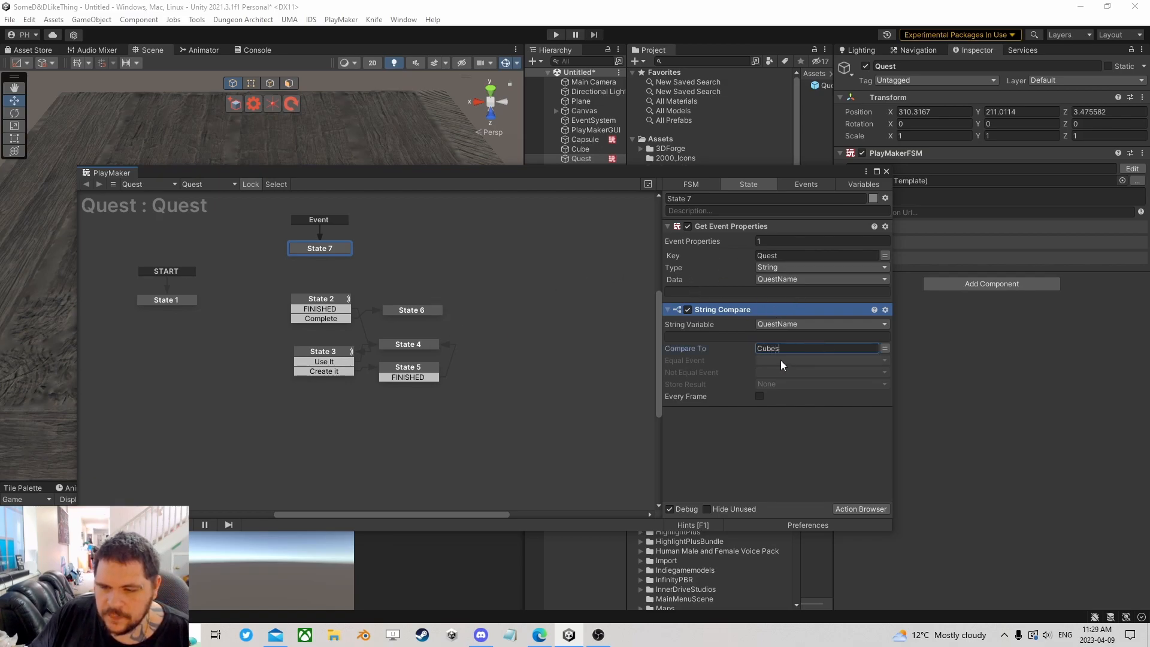
- Create a new event named Continue as the String Compare action's equal event
{"action": "left_click", "coordinate": [781, 361]}
{"action": "left_click", "coordinate": [797, 498]}
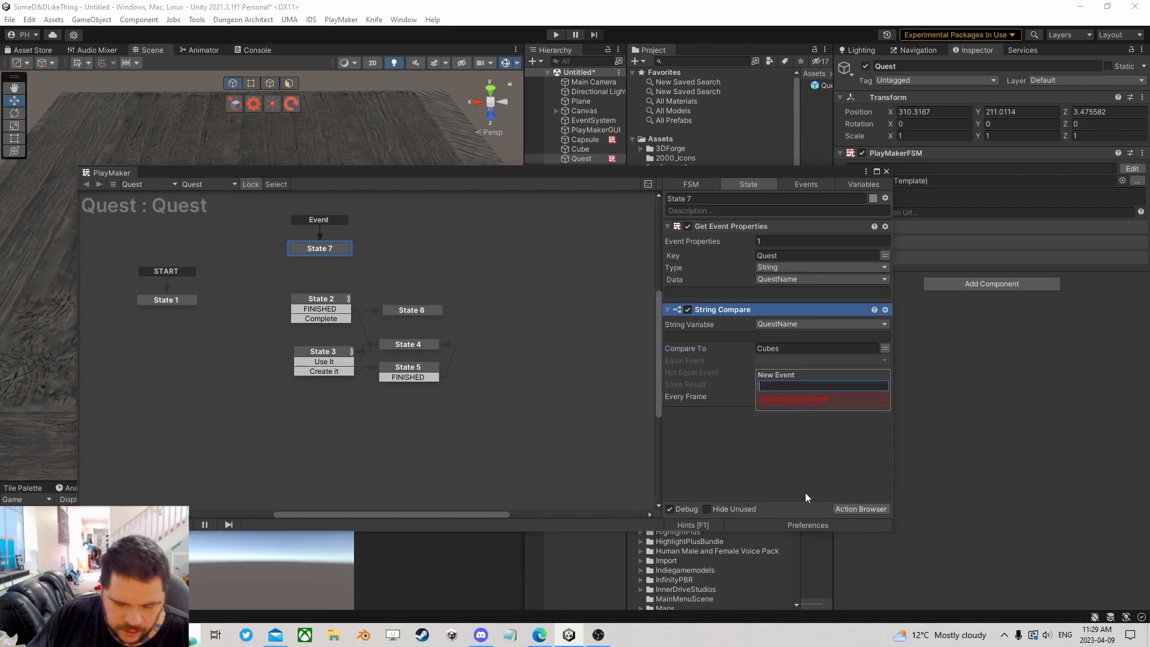
{"action": "type", "text": "Continue"}
{"action": "key", "text": "Return"}
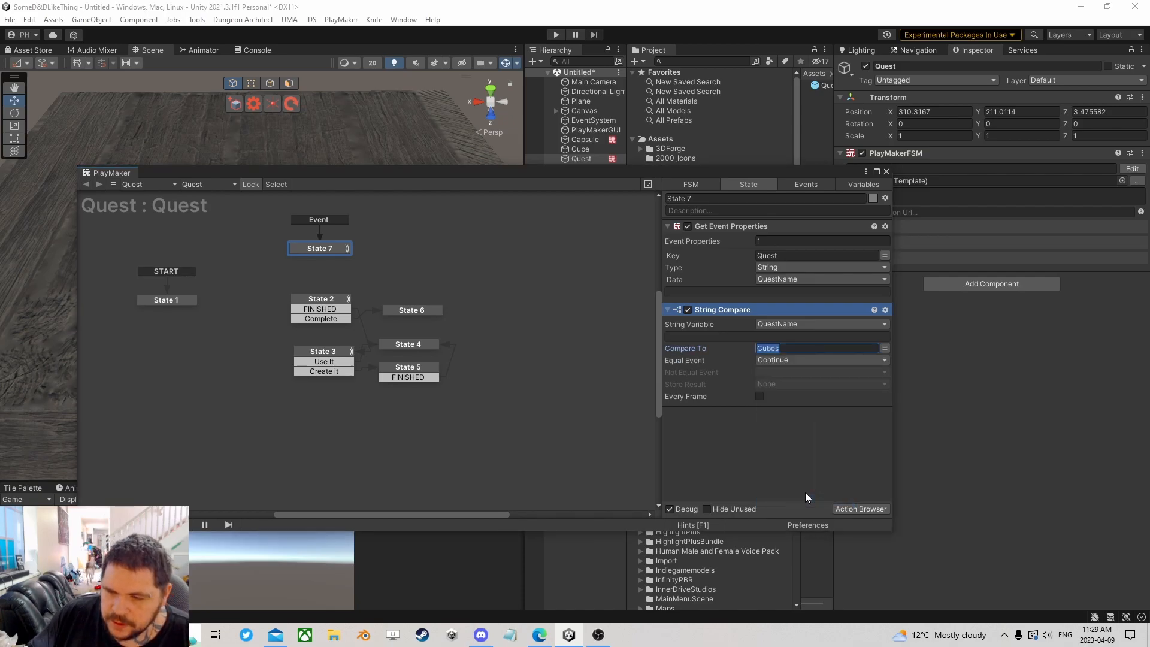
{"action": "left_click", "coordinate": [760, 373]}
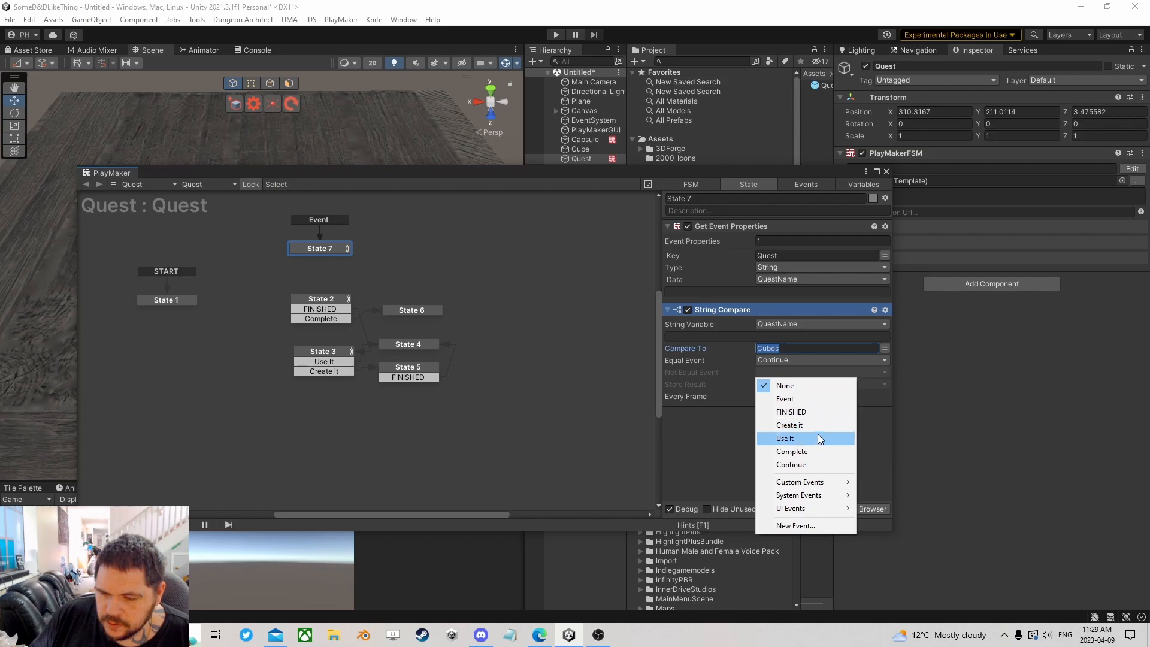
{"action": "left_click", "coordinate": [713, 447]}
- Add a Continue transition to State 7, link it to State 2, and place State 7 just above State 2
{"action": "right_click", "coordinate": [328, 251]}
{"action": "mouse_move", "coordinate": [353, 258]}
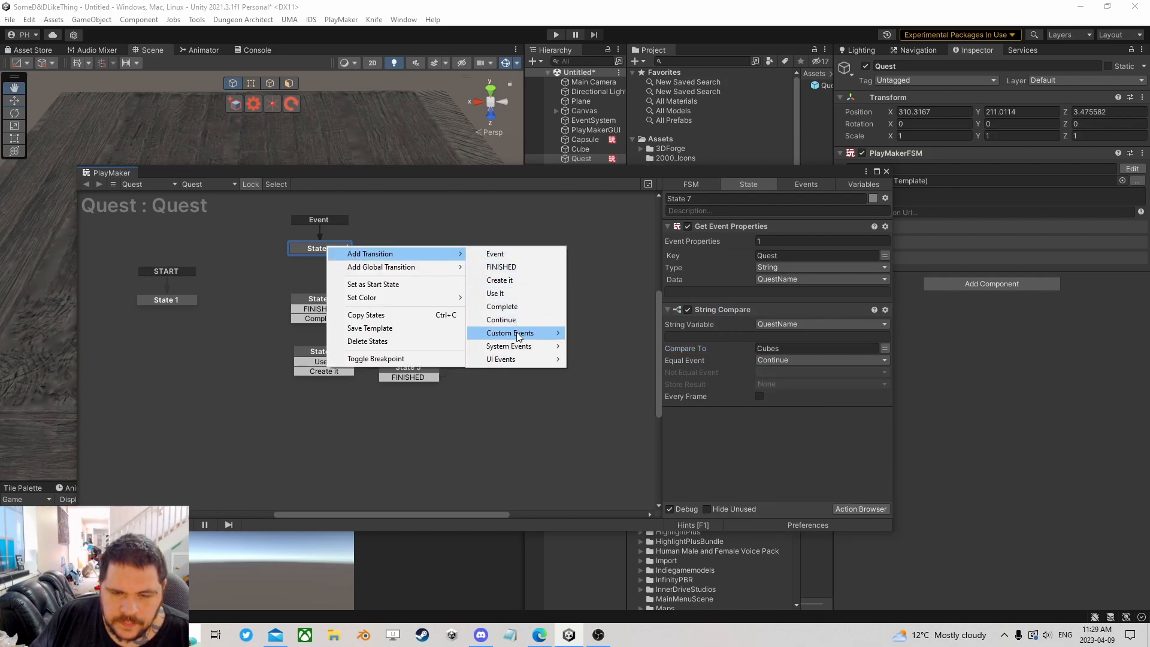
{"action": "left_click", "coordinate": [502, 319]}
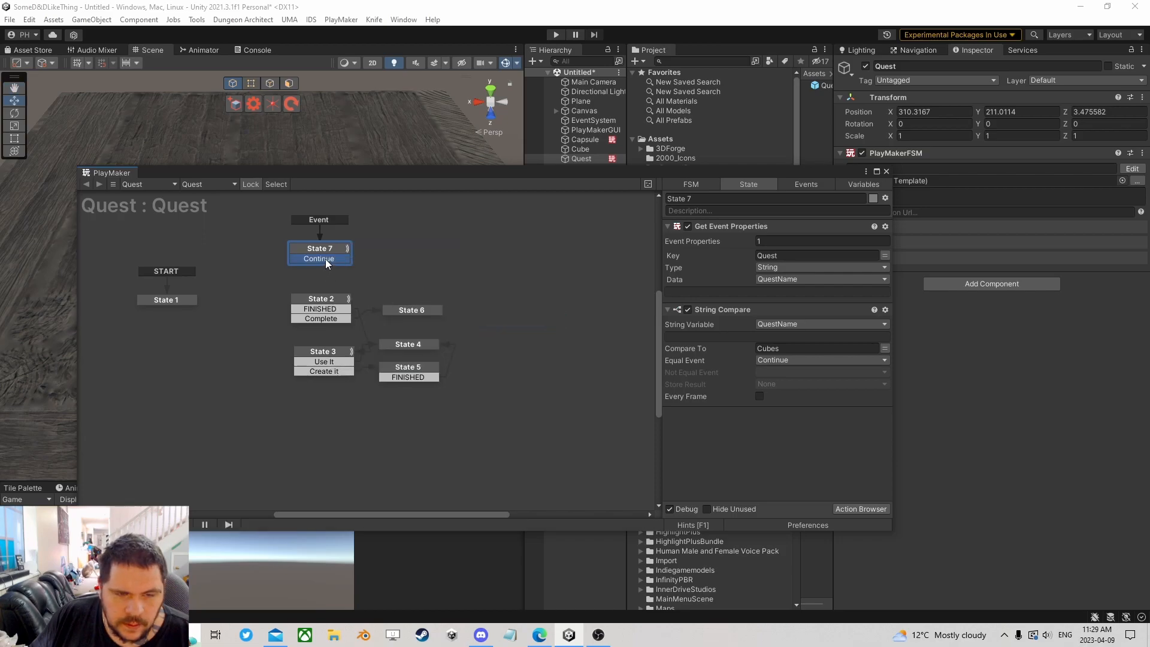
{"action": "left_click_drag", "start_coordinate": [339, 244], "coordinate": [336, 268]}
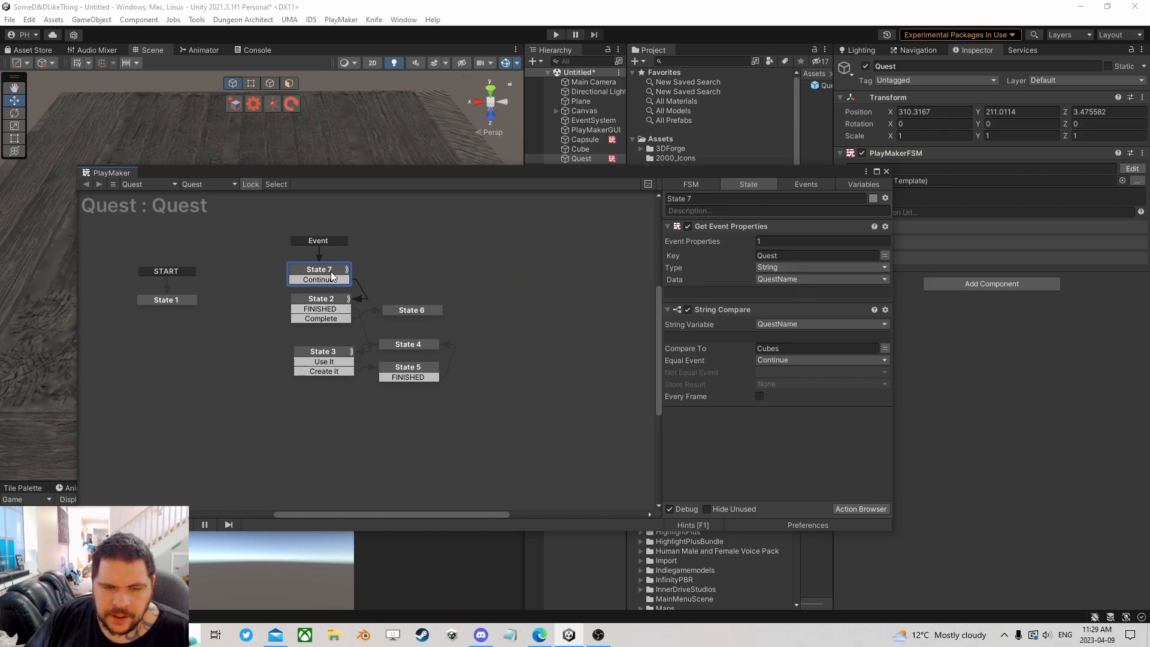
{"action": "left_click_drag", "start_coordinate": [321, 272], "coordinate": [324, 266]}
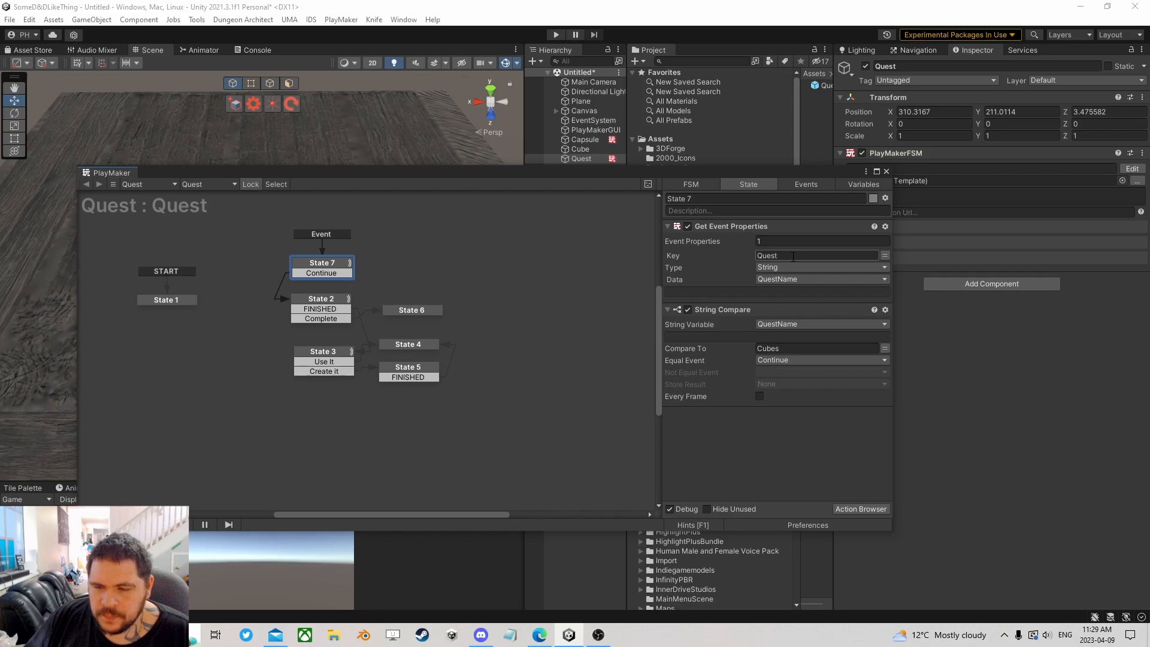
- Change the event property's key to Item and its type to Game Object, and delete the String Compare action
{"action": "type", "text": "Item"}
{"action": "left_click", "coordinate": [785, 267]}
{"action": "left_click", "coordinate": [827, 320]}
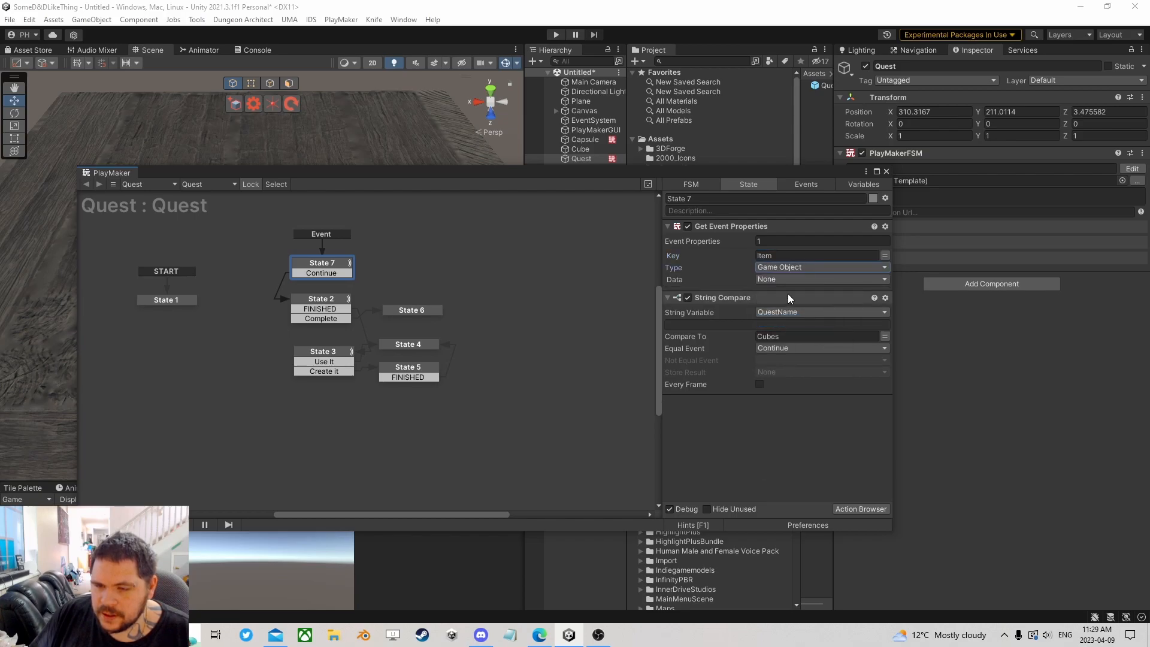
{"action": "left_click", "coordinate": [744, 297]}
{"action": "key", "text": "Delete"}
- Store the event property's data in a new variable named Picked Up Item
{"action": "left_click", "coordinate": [775, 280]}
{"action": "left_click", "coordinate": [802, 361]}
{"action": "type", "text": "Picke"}
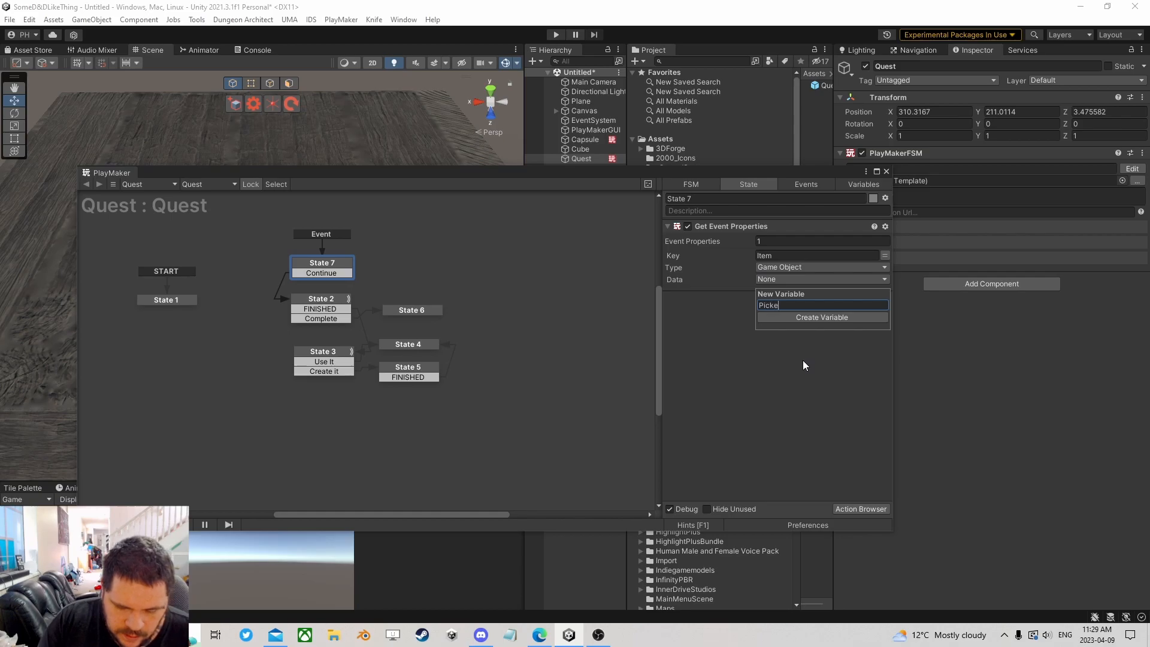
{"action": "type", "text": "d Up Item"}
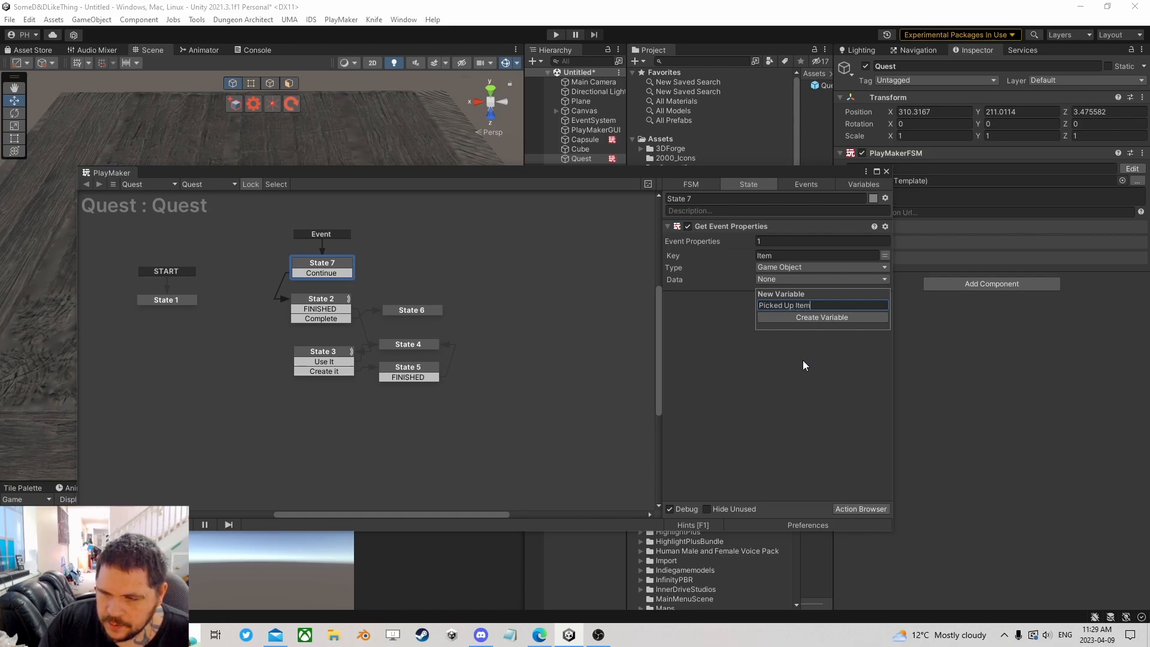
{"action": "key", "text": "Return"}
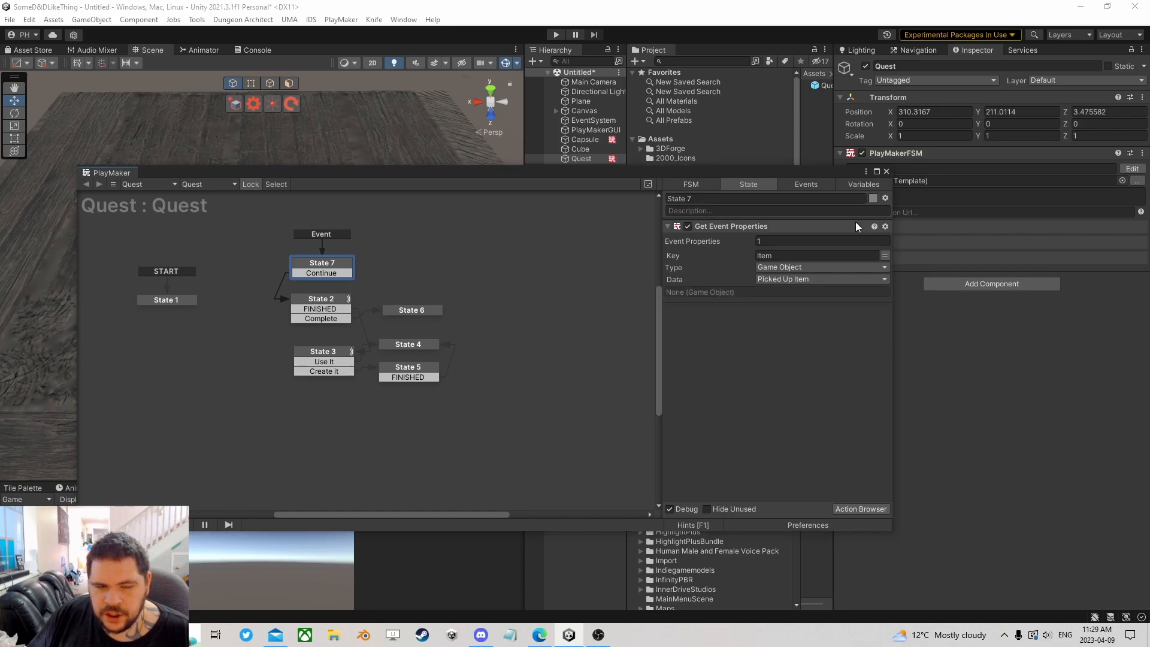
- Change the QuestName variable's type to GameObject
{"action": "left_click", "coordinate": [863, 184]}
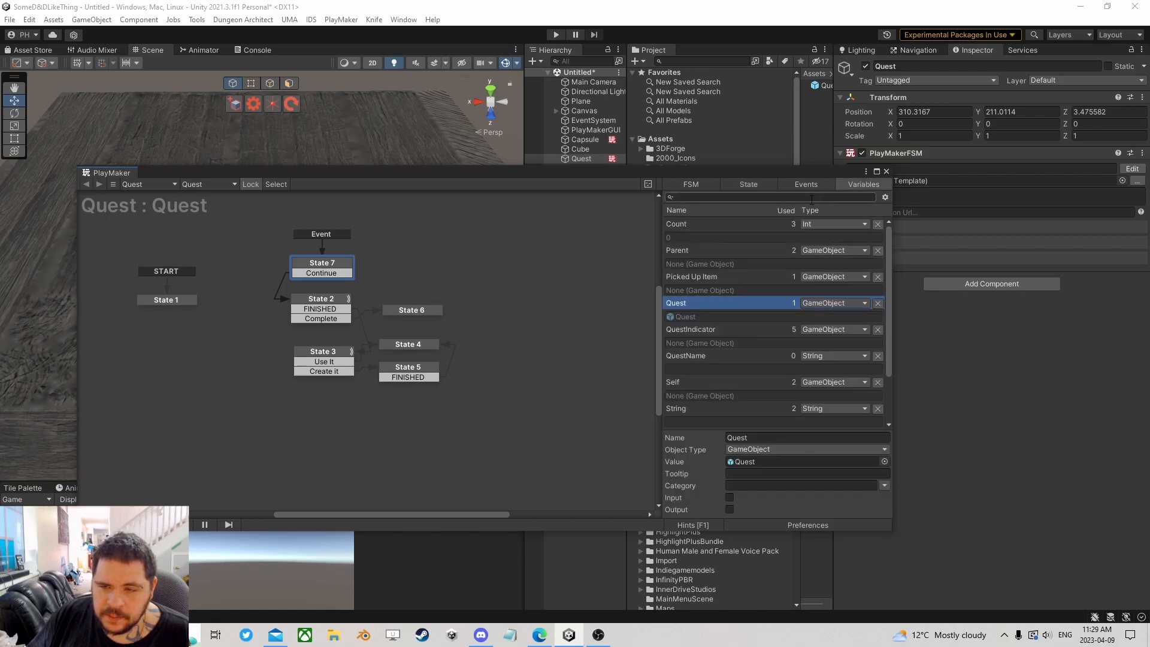
{"action": "left_click", "coordinate": [748, 184]}
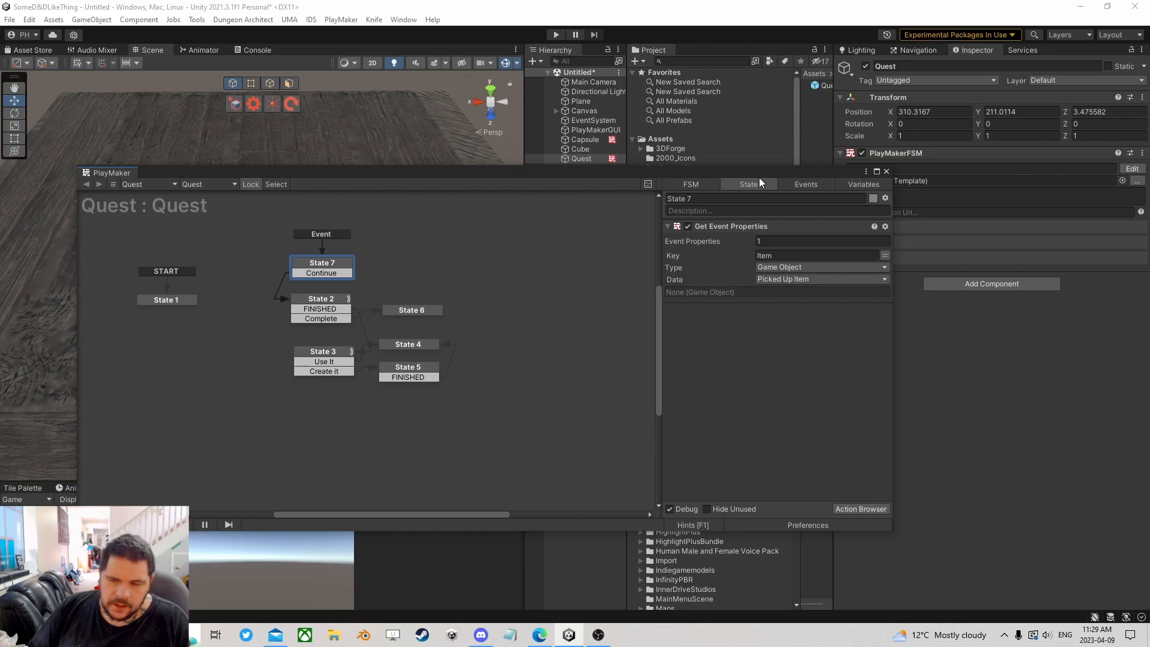
{"action": "left_click", "coordinate": [851, 183]}
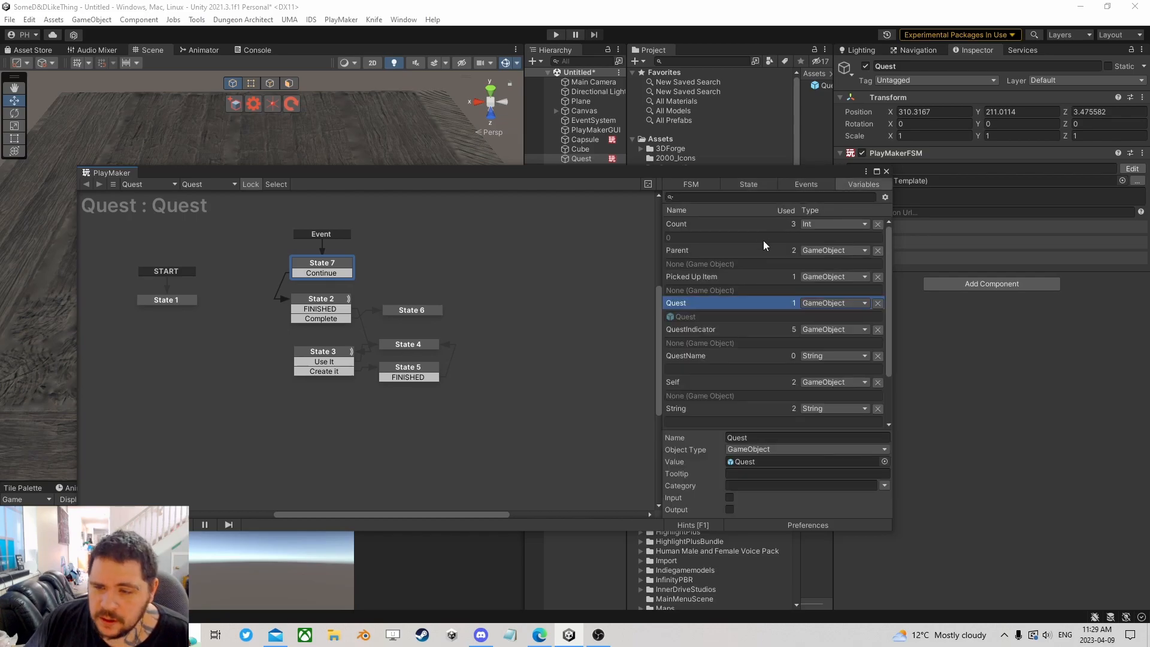
{"action": "left_click", "coordinate": [768, 357]}
{"action": "left_click", "coordinate": [817, 356]}
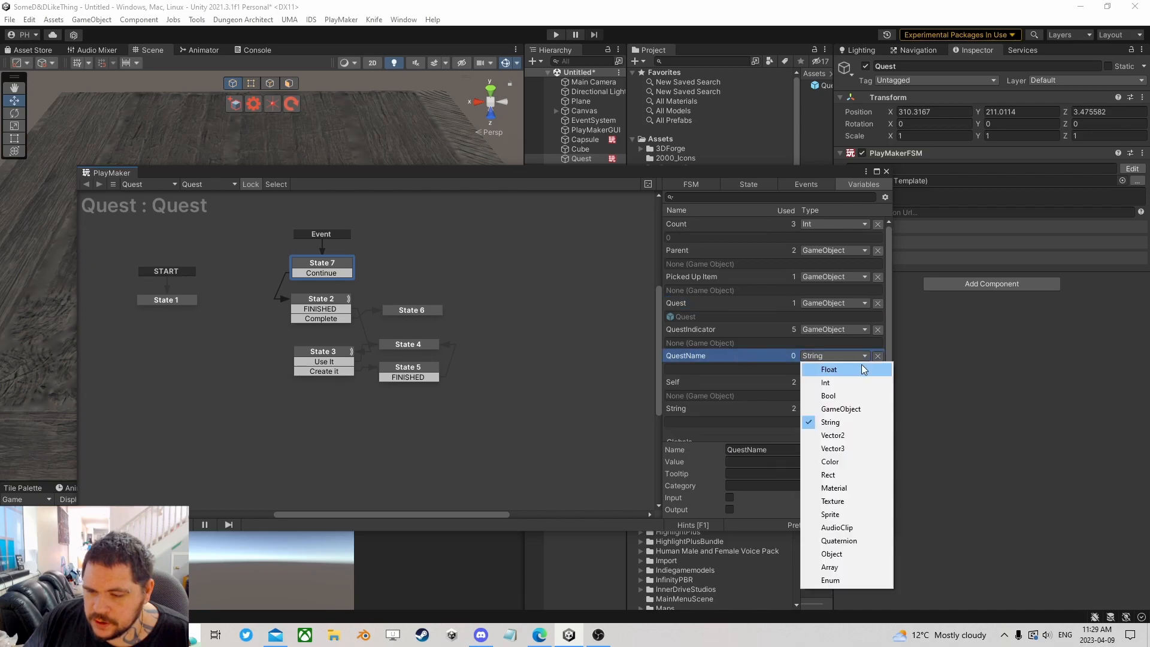
{"action": "left_click", "coordinate": [856, 410]}
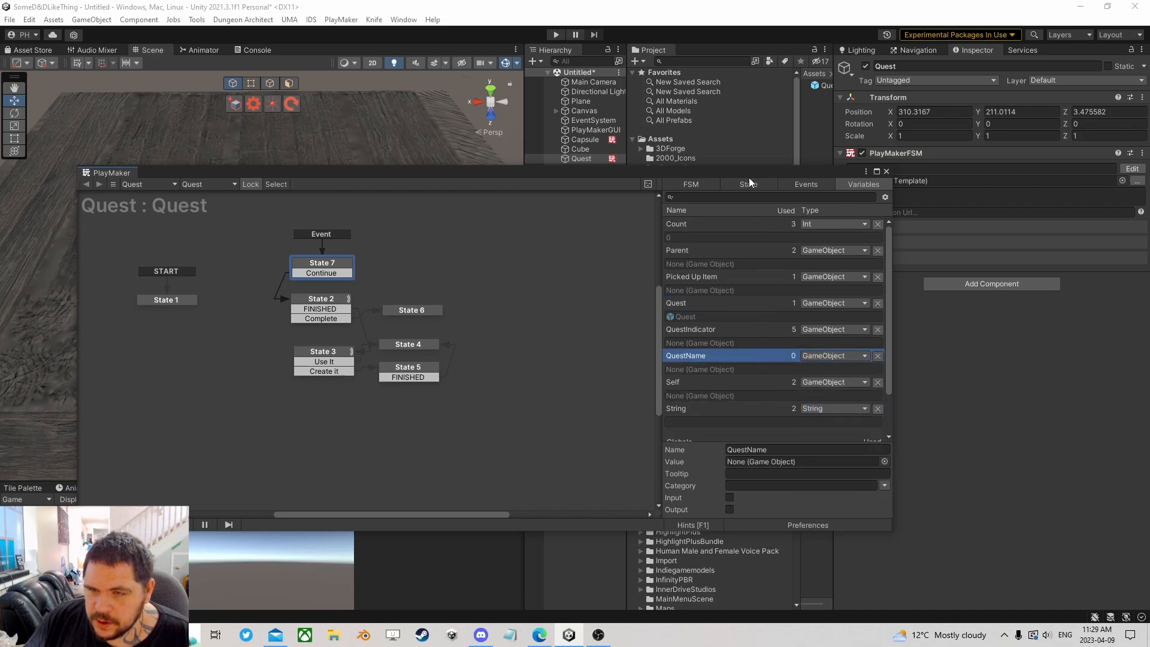
- Add a Game Object Compare action below Get Event Properties in State 7
{"action": "left_click_drag", "start_coordinate": [749, 177], "coordinate": [748, 182]}
{"action": "left_click", "coordinate": [748, 187]}
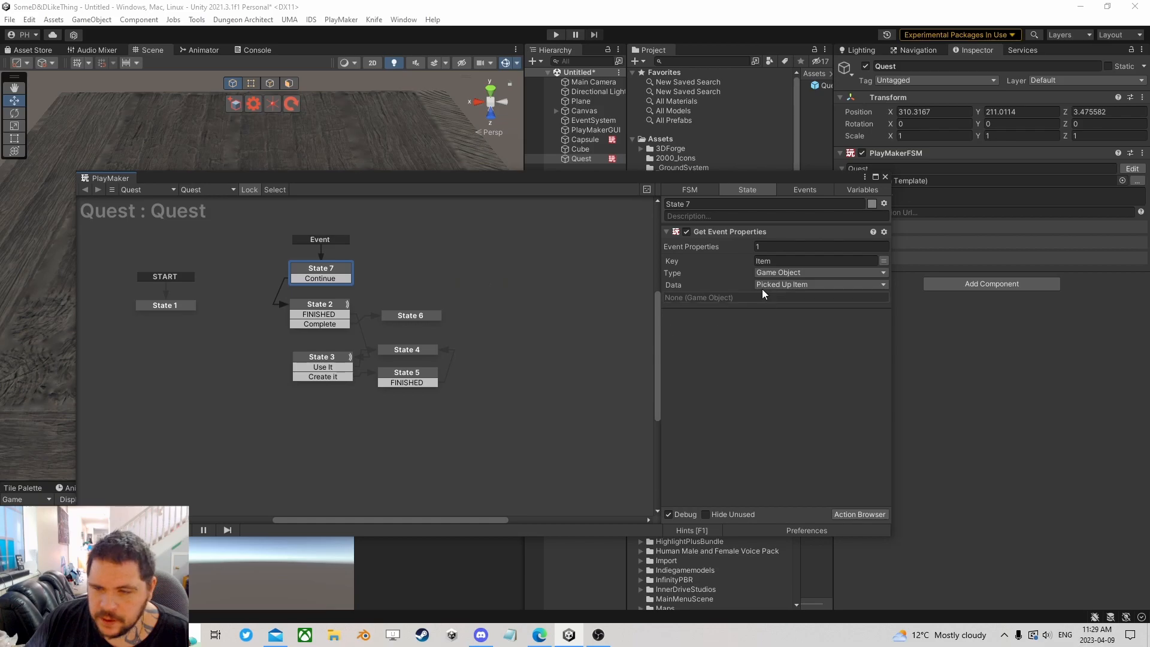
{"action": "left_click", "coordinate": [866, 514]}
{"action": "type", "text": "ga"}
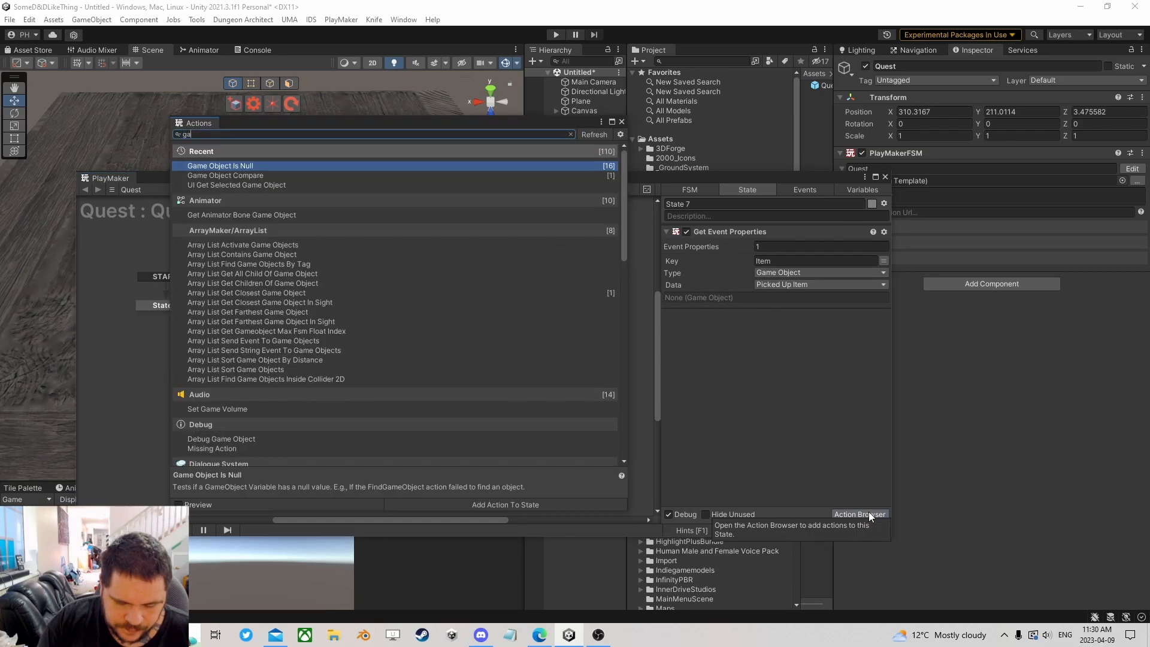
{"action": "type", "text": "me object"}
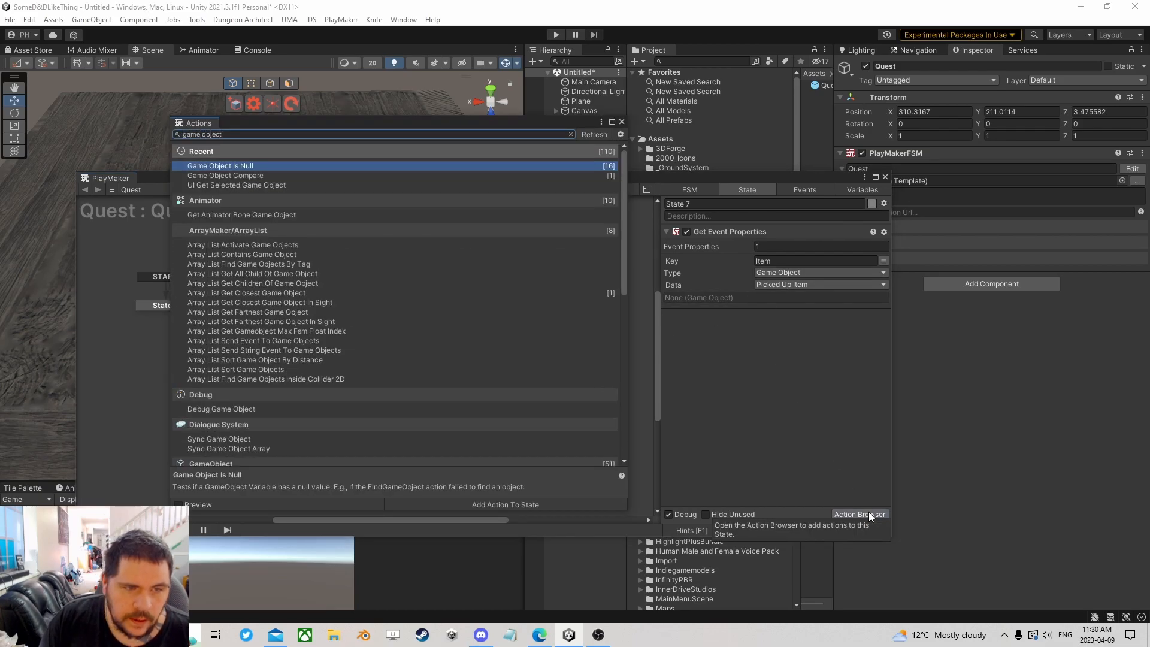
{"action": "key", "text": "Down"}
{"action": "key", "text": "Return"}
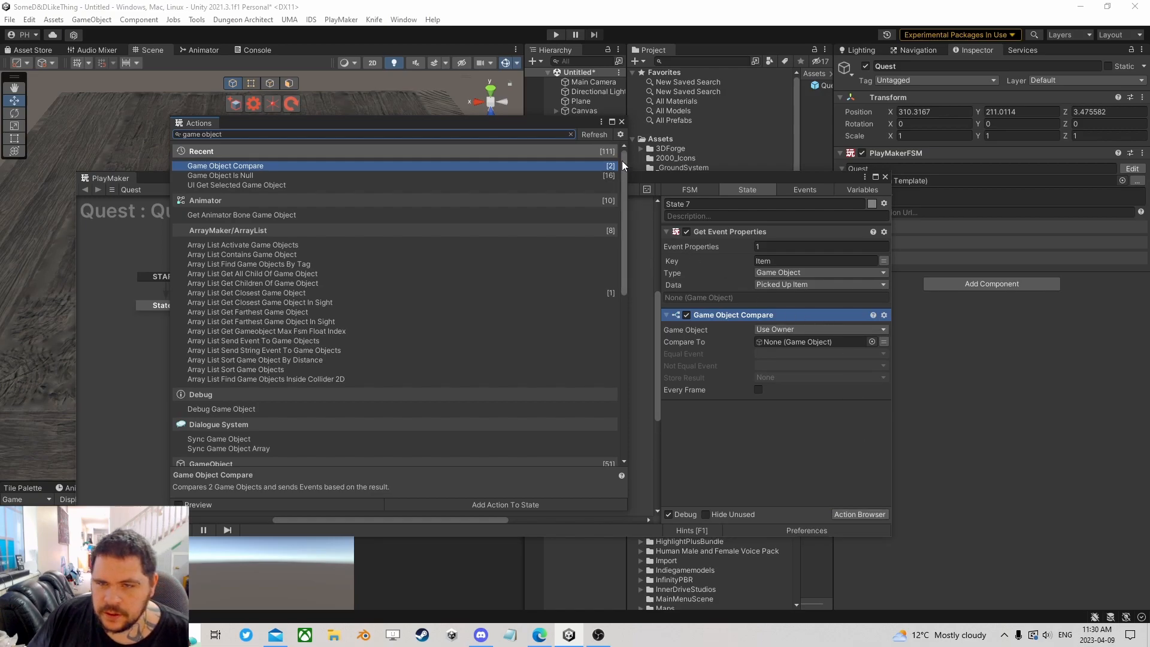
{"action": "left_click", "coordinate": [621, 122]}
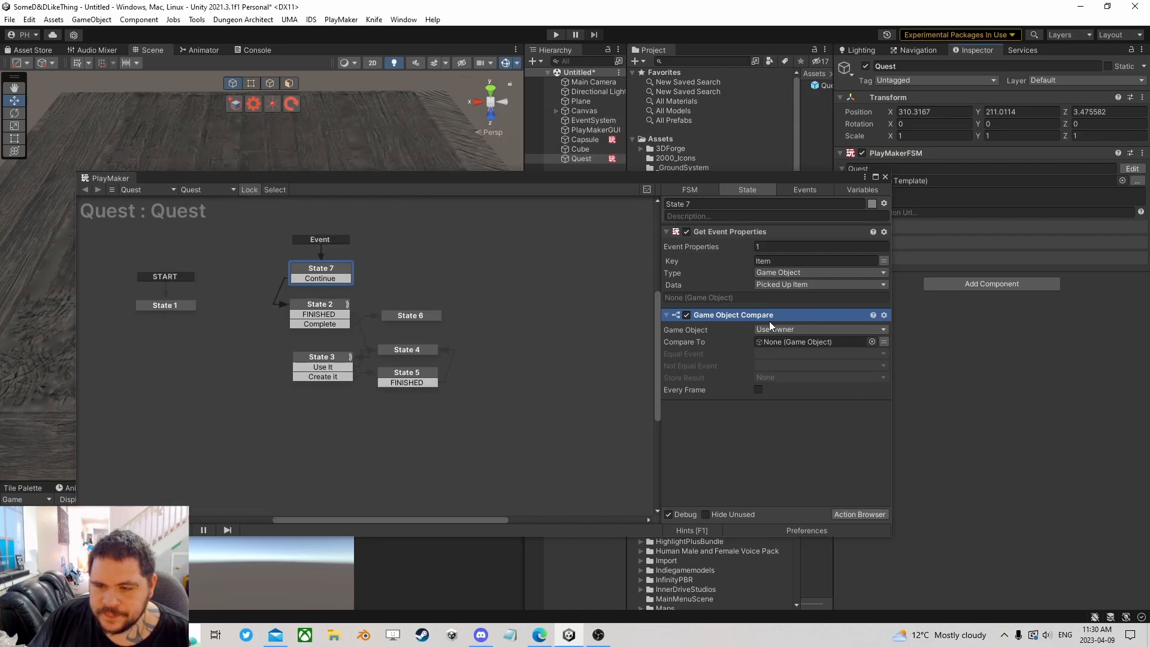
- Set Game Object Compare to a specified game object, stored in a new variable named Our Quest Item
{"action": "left_click", "coordinate": [855, 331]}
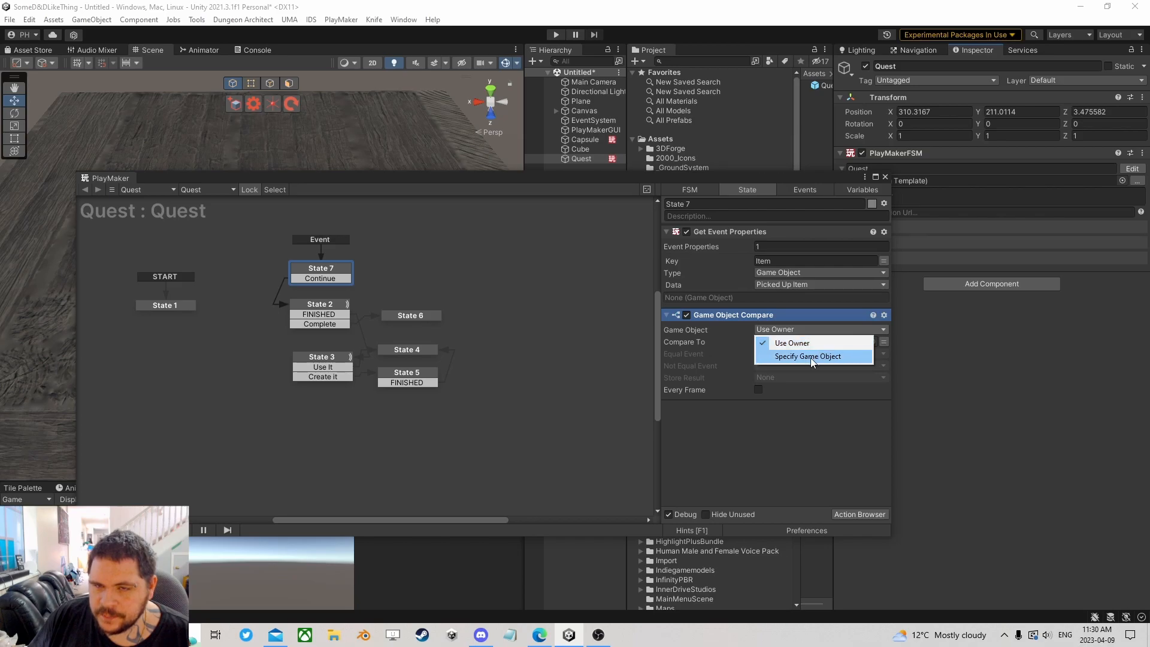
{"action": "left_click", "coordinate": [807, 441]}
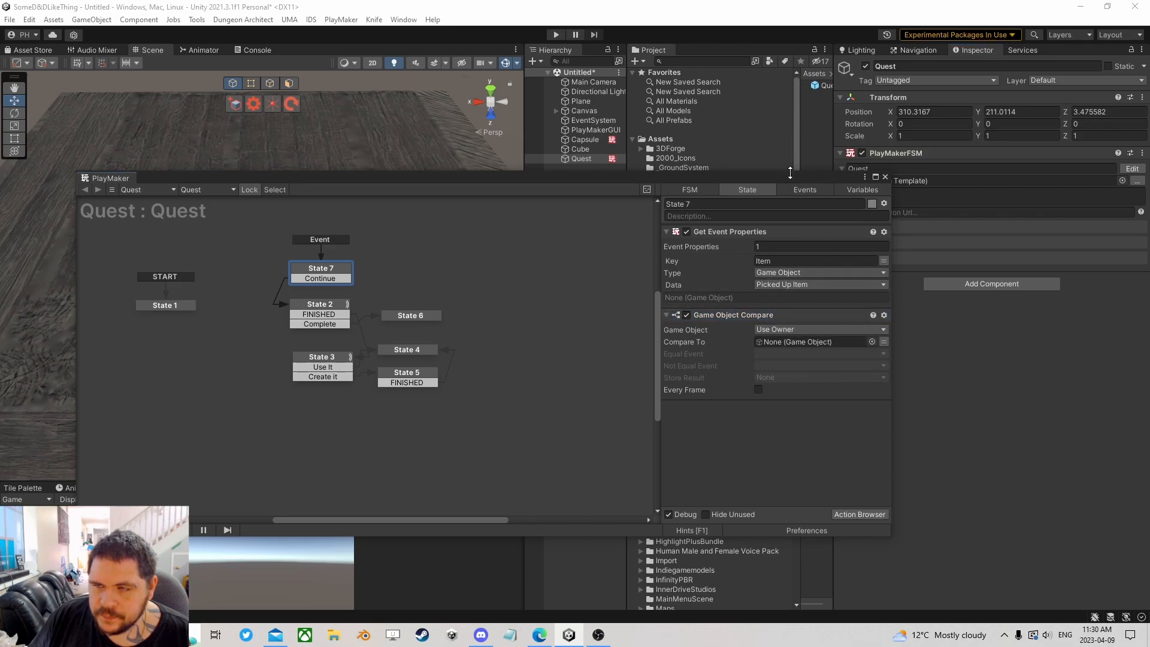
{"action": "left_click_drag", "start_coordinate": [786, 178], "coordinate": [772, 153]}
{"action": "left_click", "coordinate": [824, 305]}
{"action": "left_click", "coordinate": [783, 340]}
{"action": "left_click", "coordinate": [796, 301]}
{"action": "left_click", "coordinate": [785, 331]}
{"action": "left_click", "coordinate": [832, 318]}
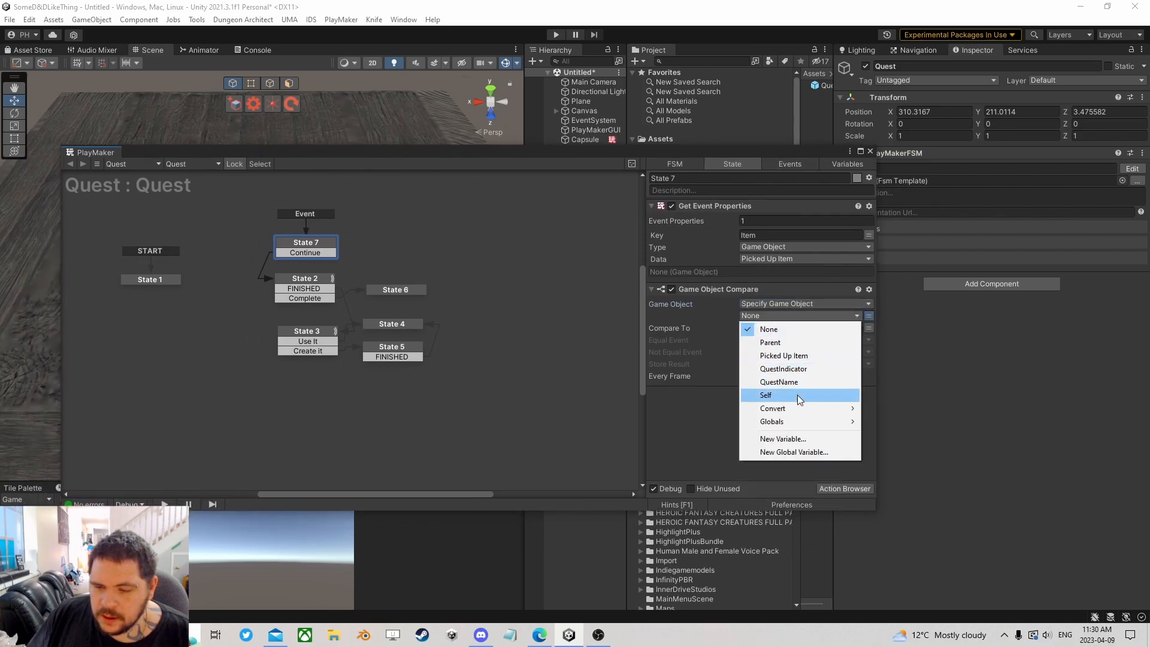
{"action": "left_click", "coordinate": [794, 439]}
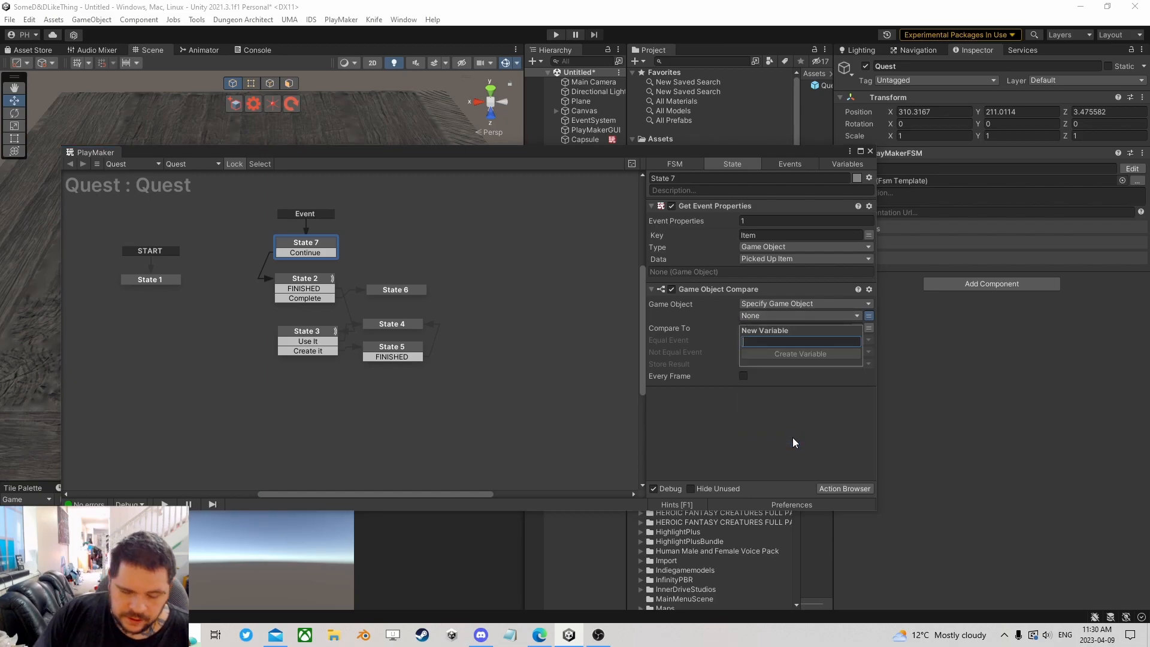
{"action": "type", "text": "Our Quest Item"}
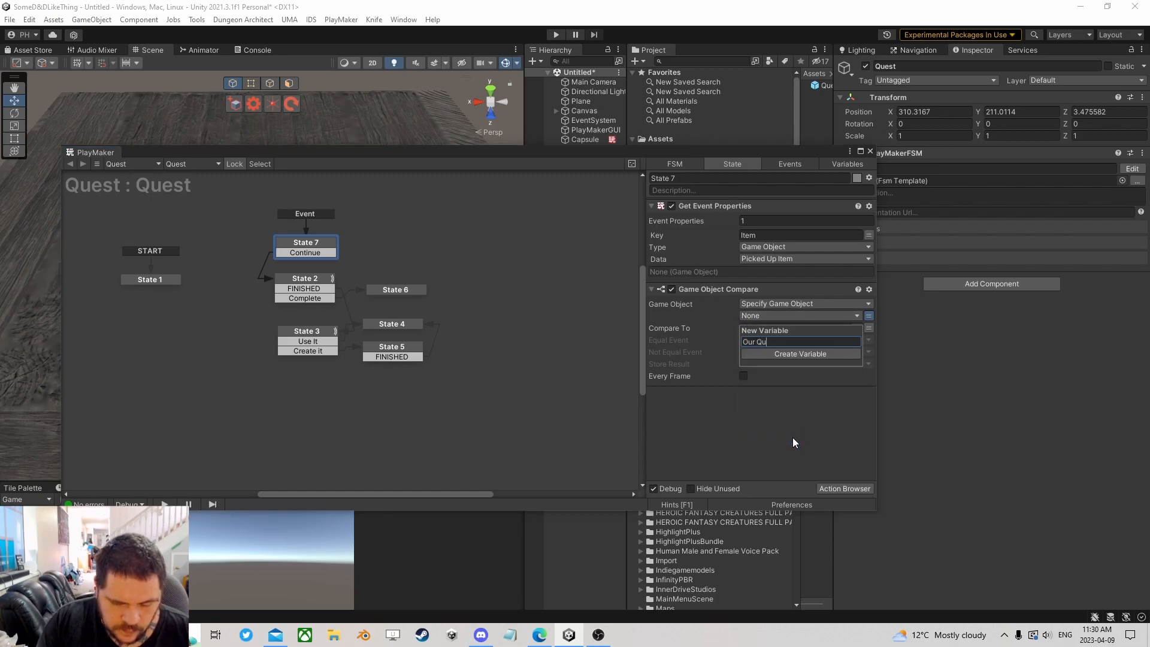
{"action": "key", "text": "Return"}
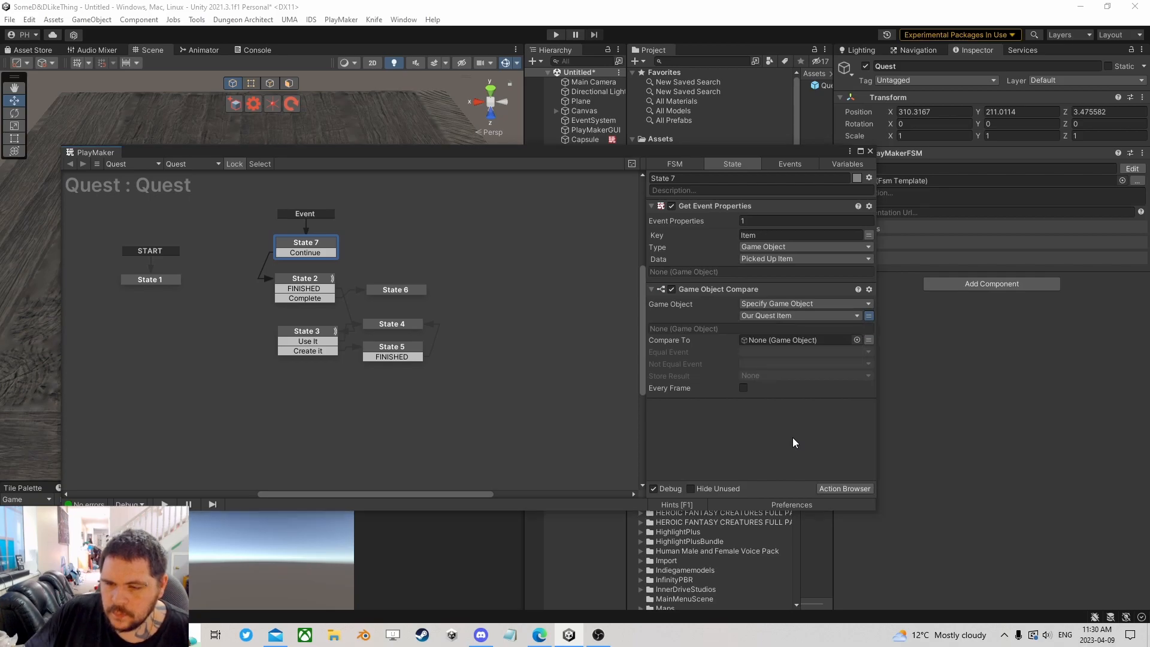
- Compare the game object to the Picked Up Item variable and send the Continue event when they are equal
{"action": "left_click", "coordinate": [869, 339]}
{"action": "left_click", "coordinate": [828, 341]}
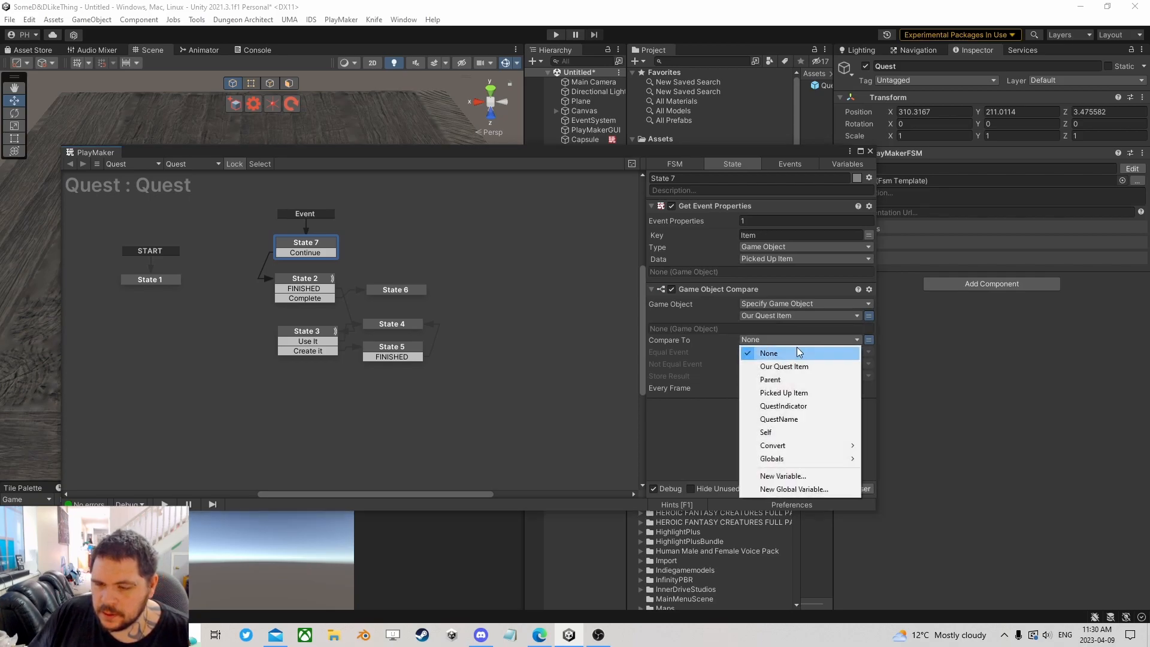
{"action": "left_click", "coordinate": [817, 394]}
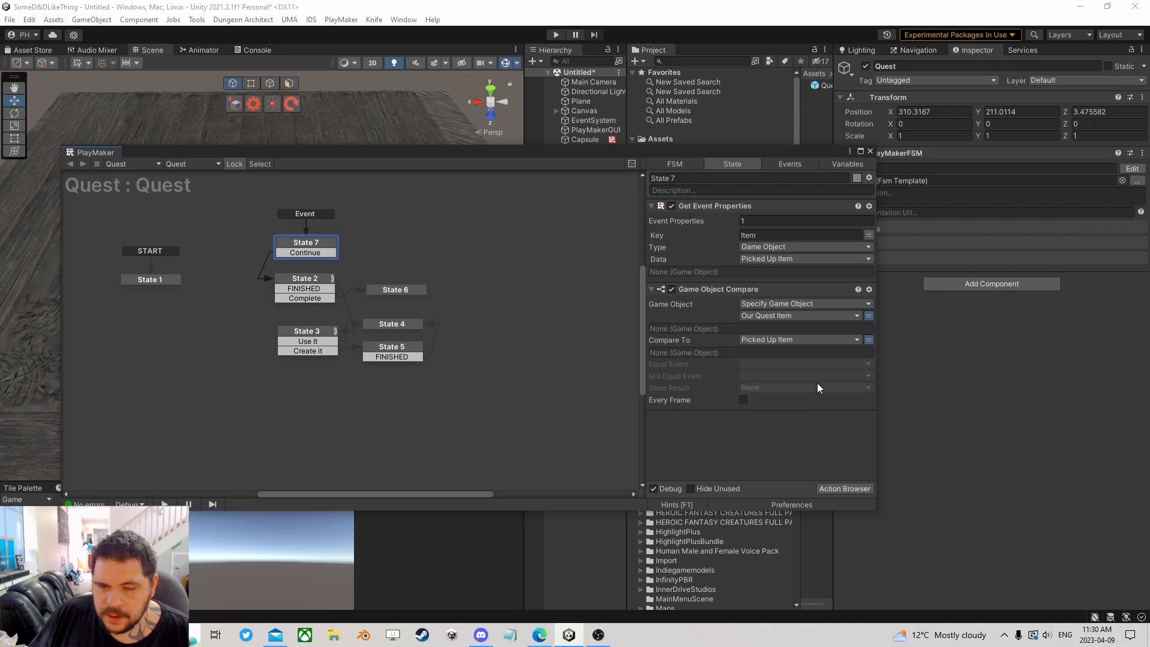
{"action": "left_click", "coordinate": [761, 363]}
{"action": "left_click", "coordinate": [785, 456]}
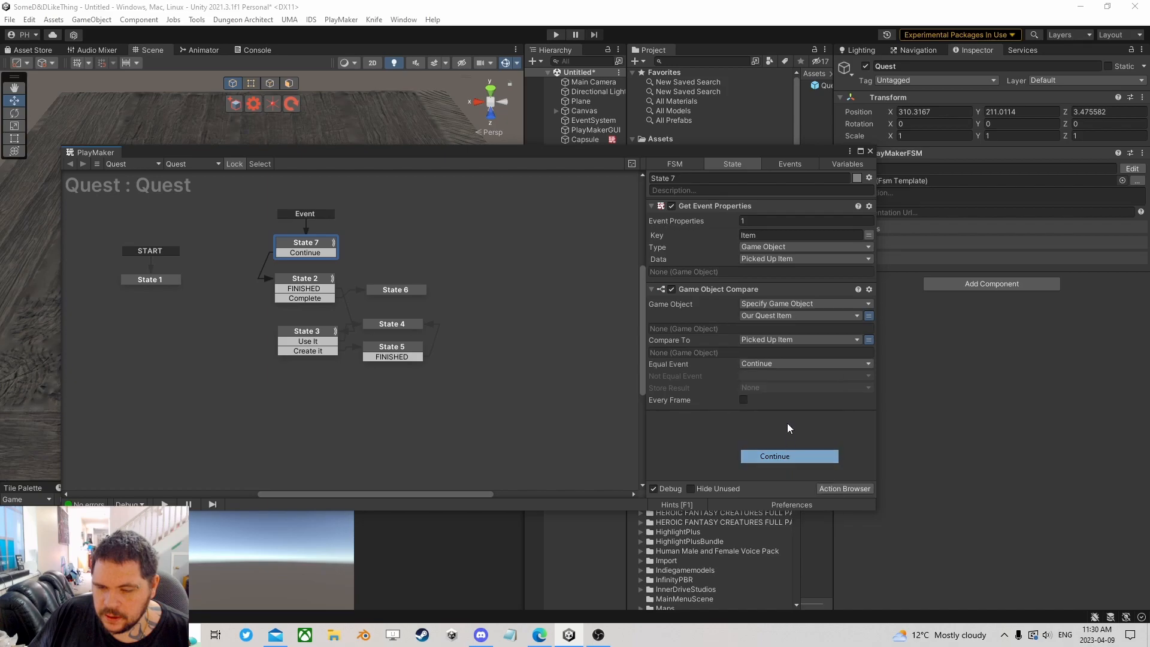
- Expose the Our Quest Item variable as an input of the Quest FSM and close the FSM editor
{"action": "left_click", "coordinate": [832, 165]}
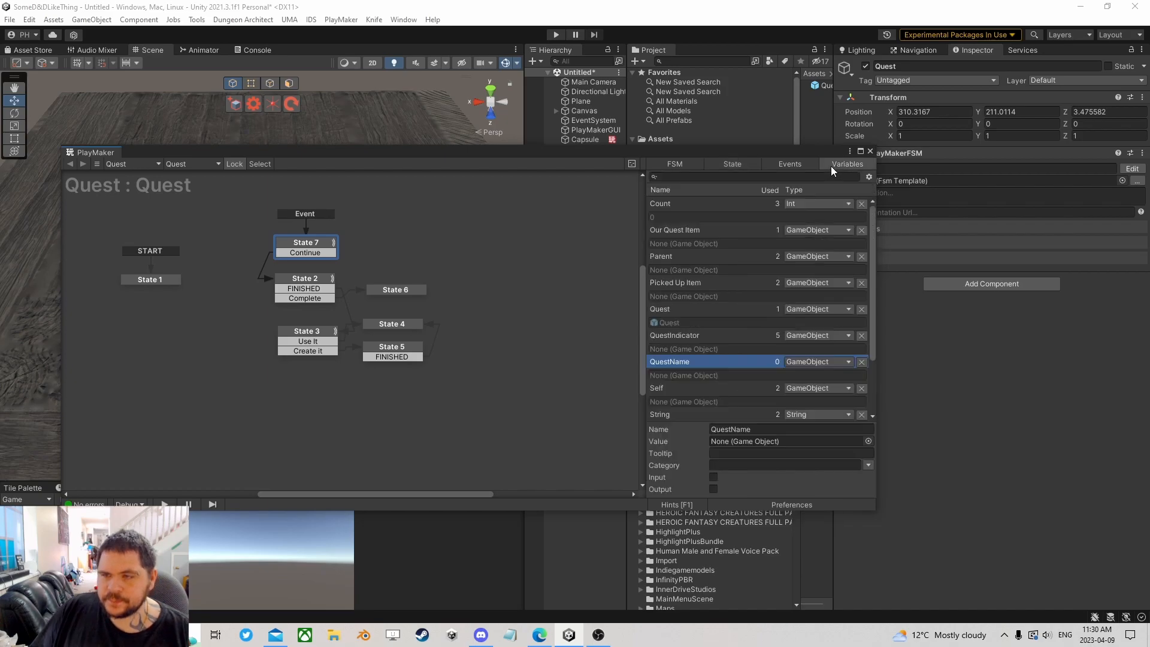
{"action": "left_click", "coordinate": [688, 237]}
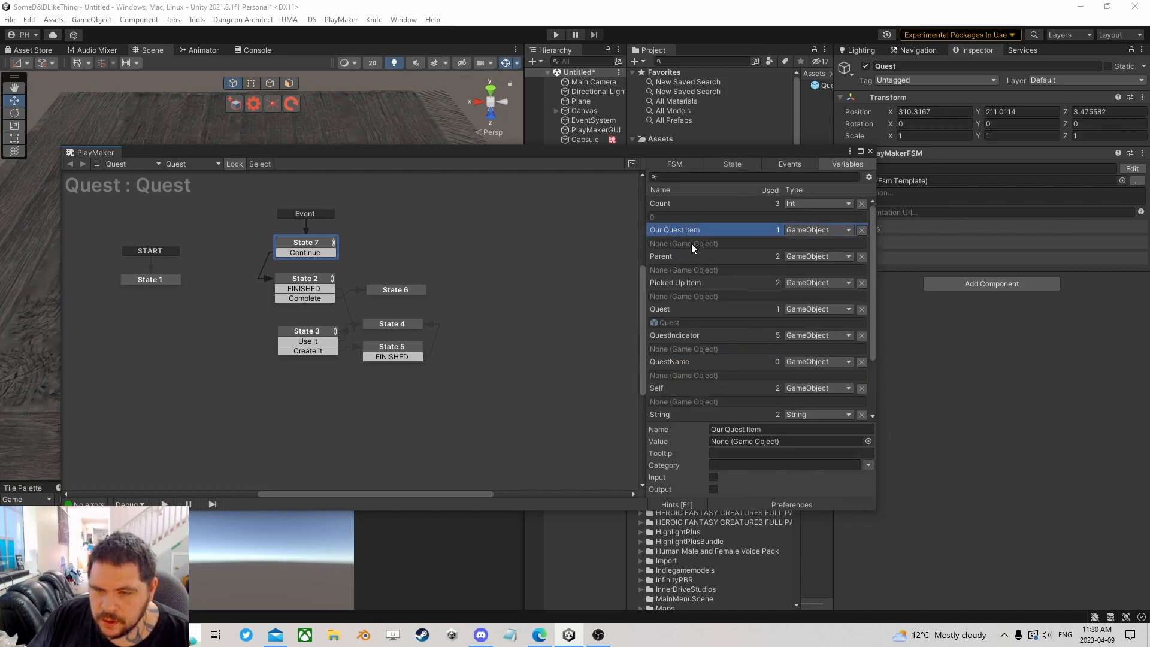
{"action": "left_click", "coordinate": [713, 478]}
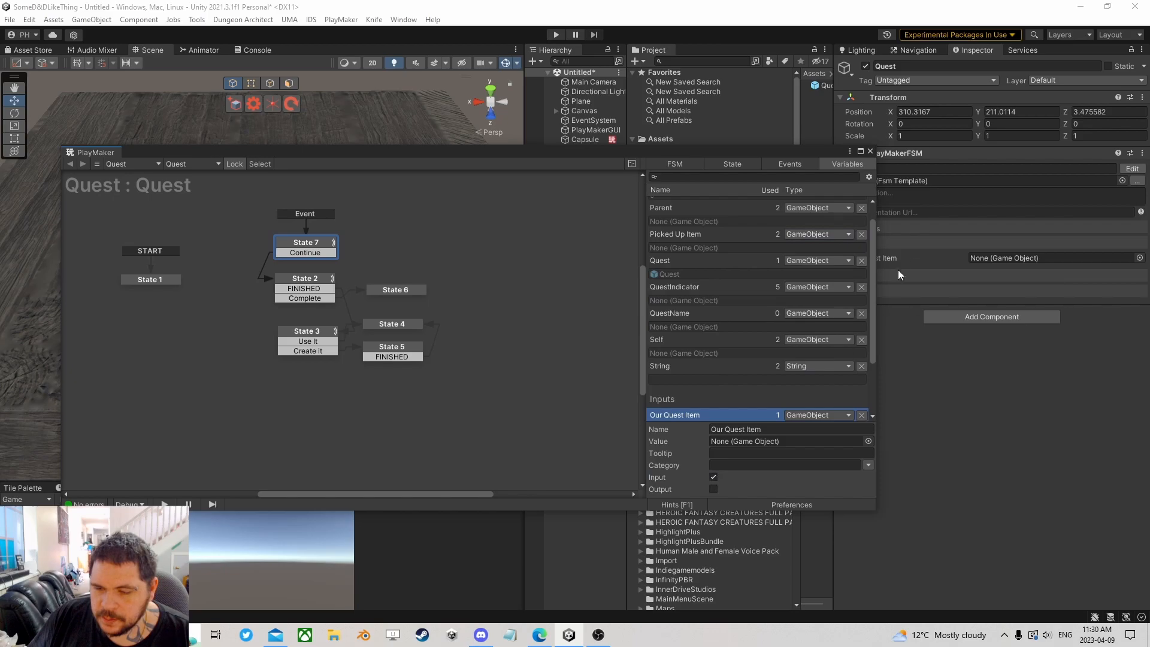
{"action": "left_click", "coordinate": [870, 151]}
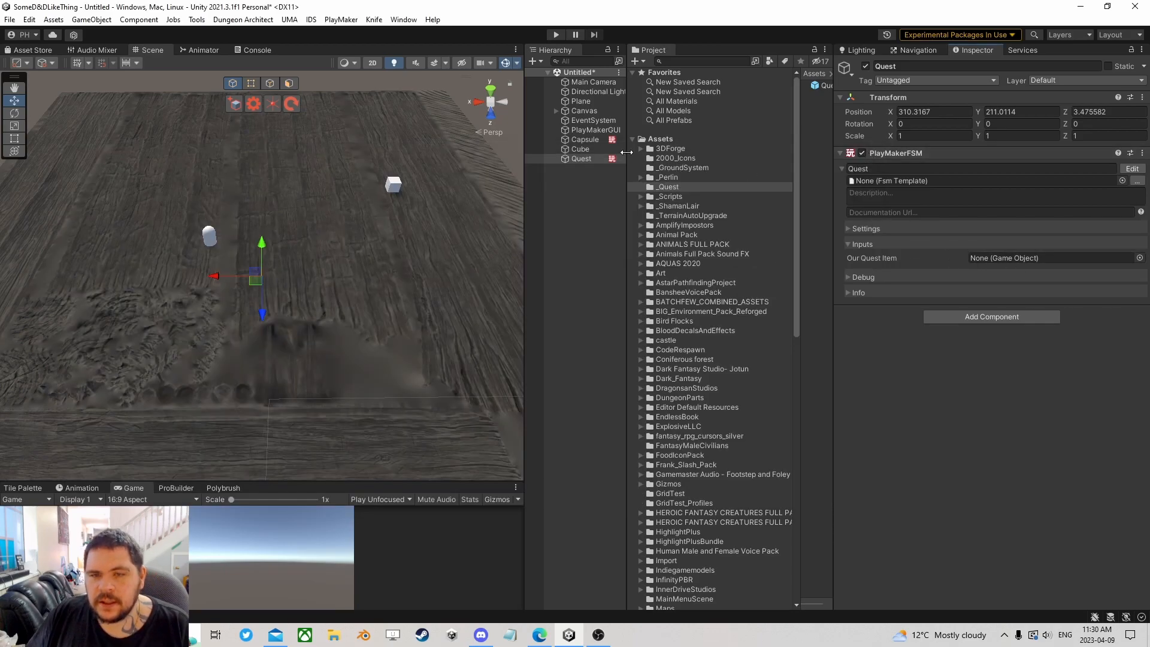
- Make the Quest object a child of Capsule and resize the Hierarchy so the Project files are readable
{"action": "left_click", "coordinate": [581, 158]}
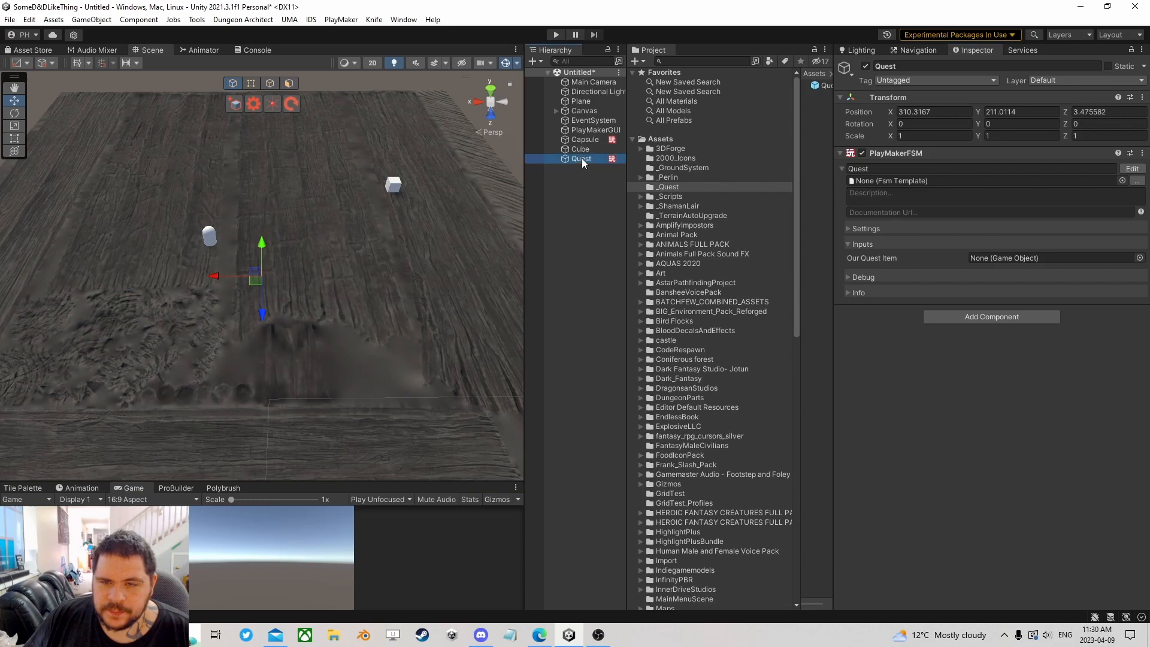
{"action": "left_click_drag", "start_coordinate": [525, 195], "coordinate": [441, 208]}
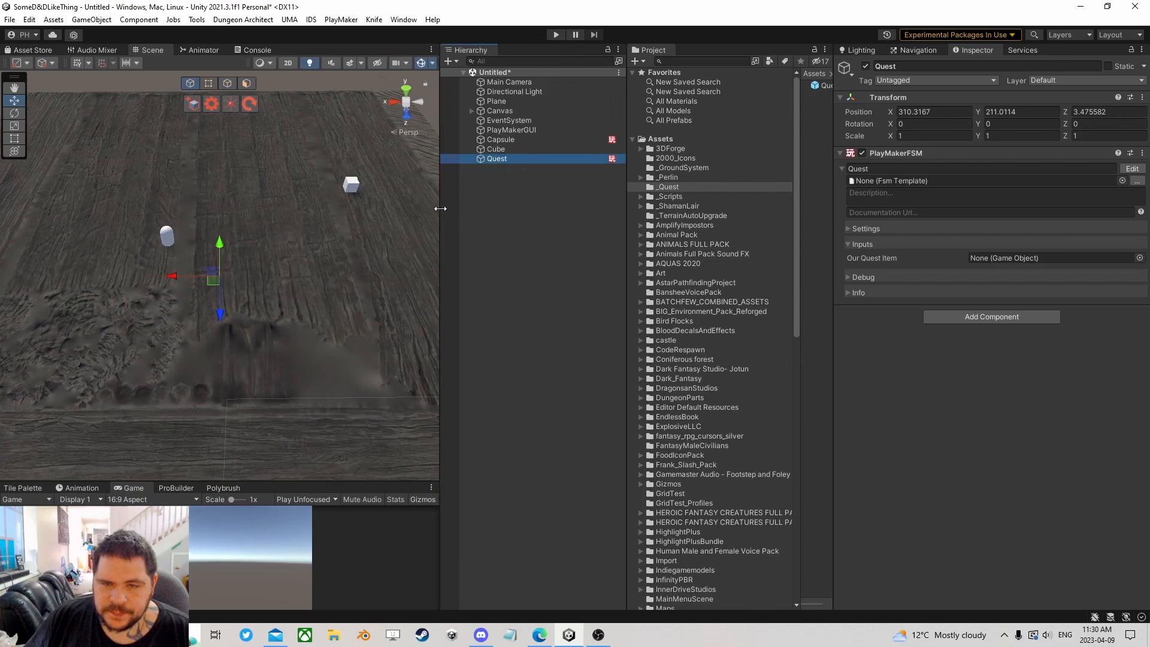
{"action": "left_click_drag", "start_coordinate": [498, 156], "coordinate": [500, 140]}
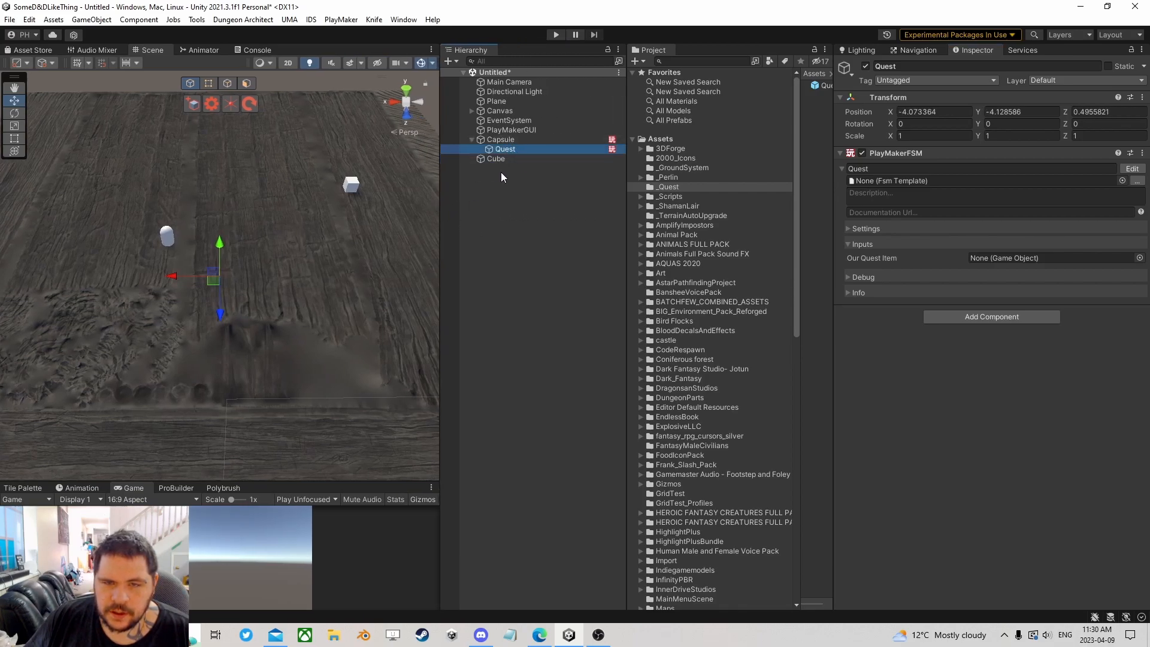
{"action": "left_click_drag", "start_coordinate": [625, 165], "coordinate": [658, 165]}
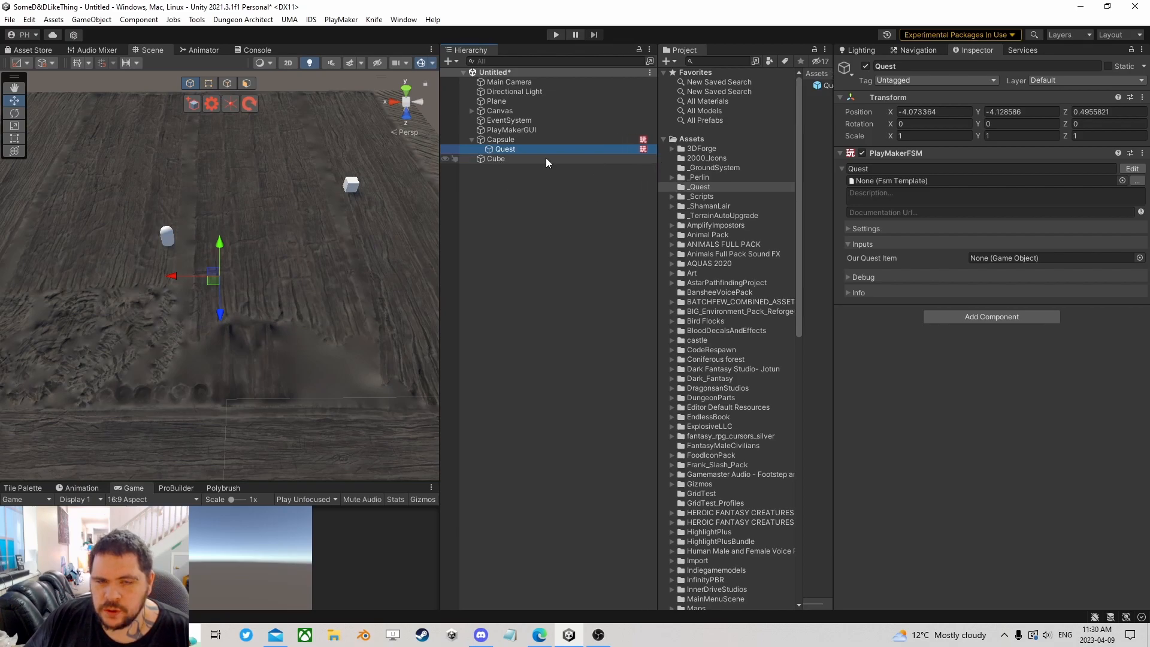
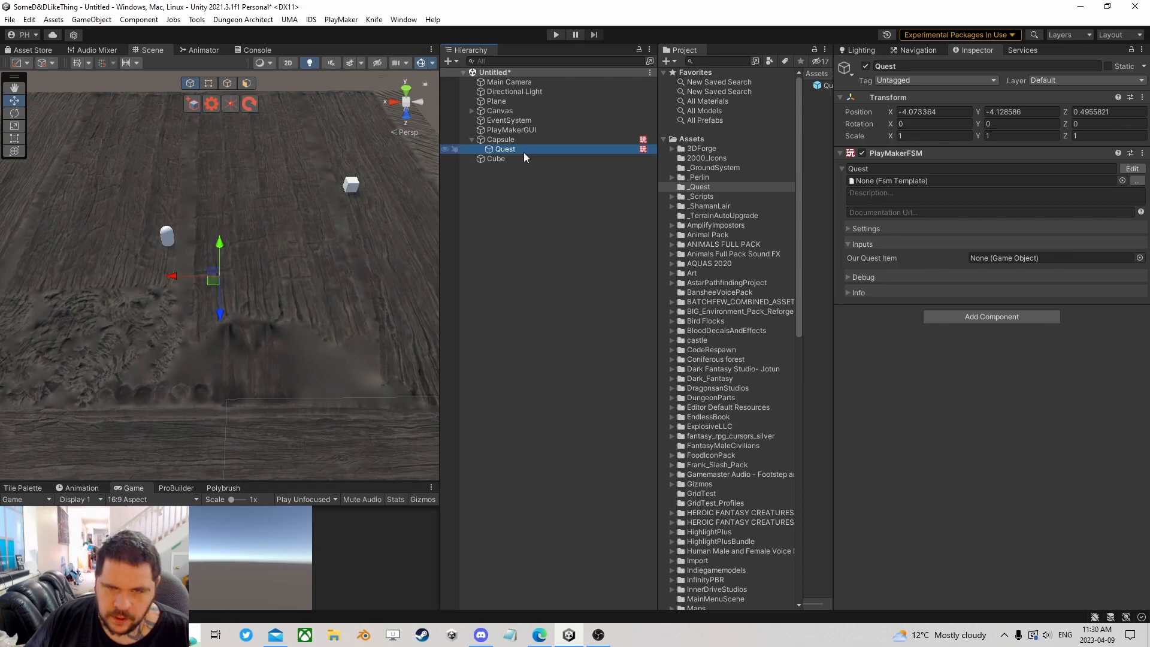
{"action": "left_click_drag", "start_coordinate": [659, 205], "coordinate": [599, 205]}
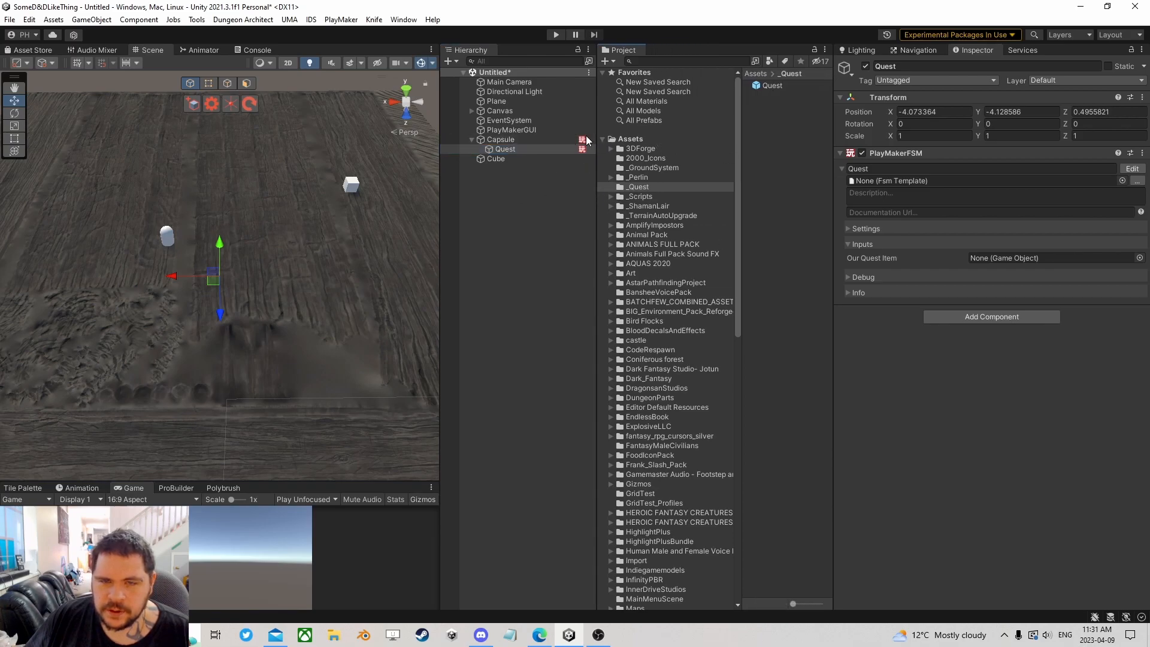
- Rename the Cube object to QuestCube and save it as a prefab in the _Quest folder
{"action": "left_click", "coordinate": [500, 159]}
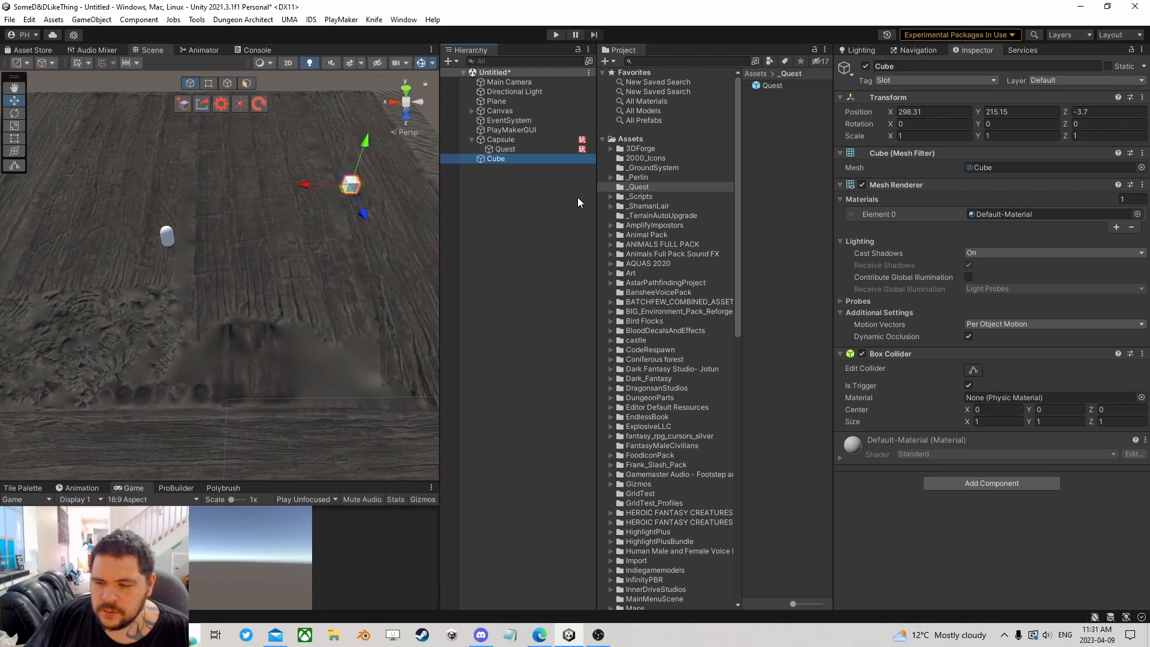
{"action": "left_click", "coordinate": [518, 159]}
{"action": "type", "text": "QuestC"}
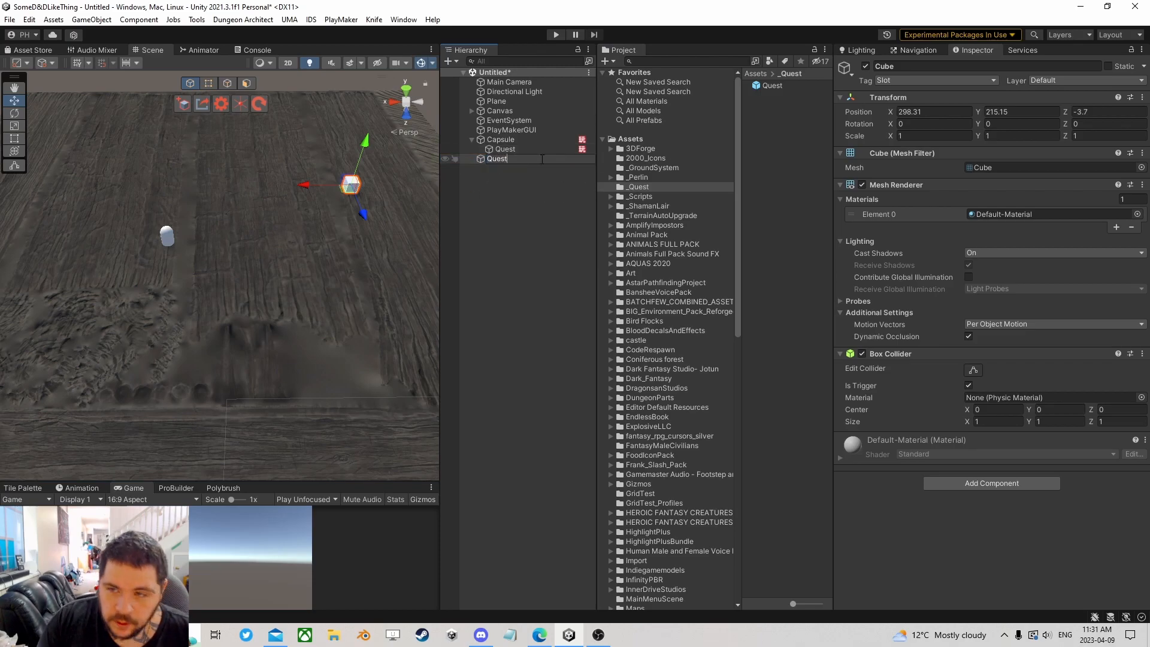
{"action": "key", "text": "Return"}
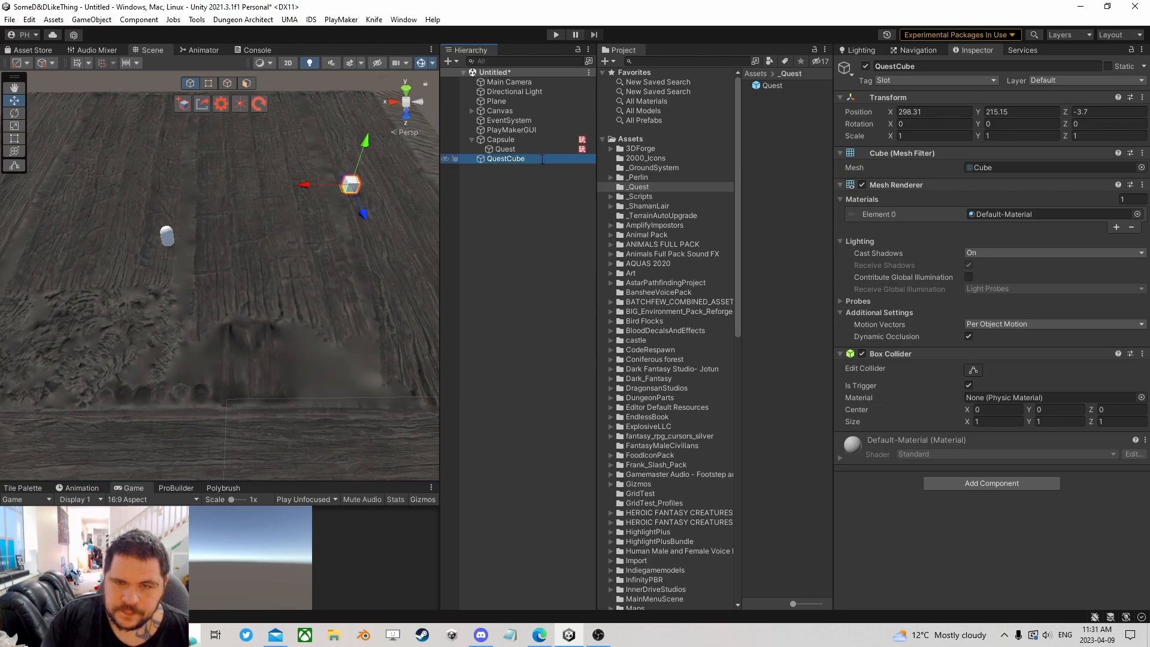
{"action": "left_click_drag", "start_coordinate": [506, 158], "coordinate": [763, 122]}
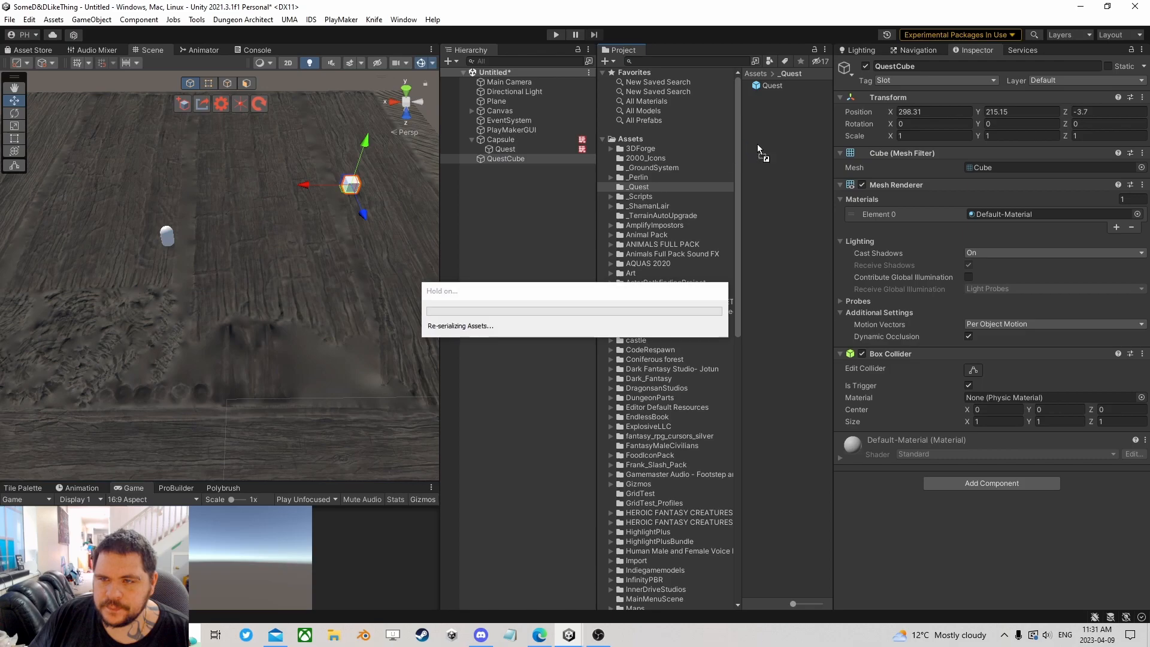
{"action": "left_click", "coordinate": [510, 170]}
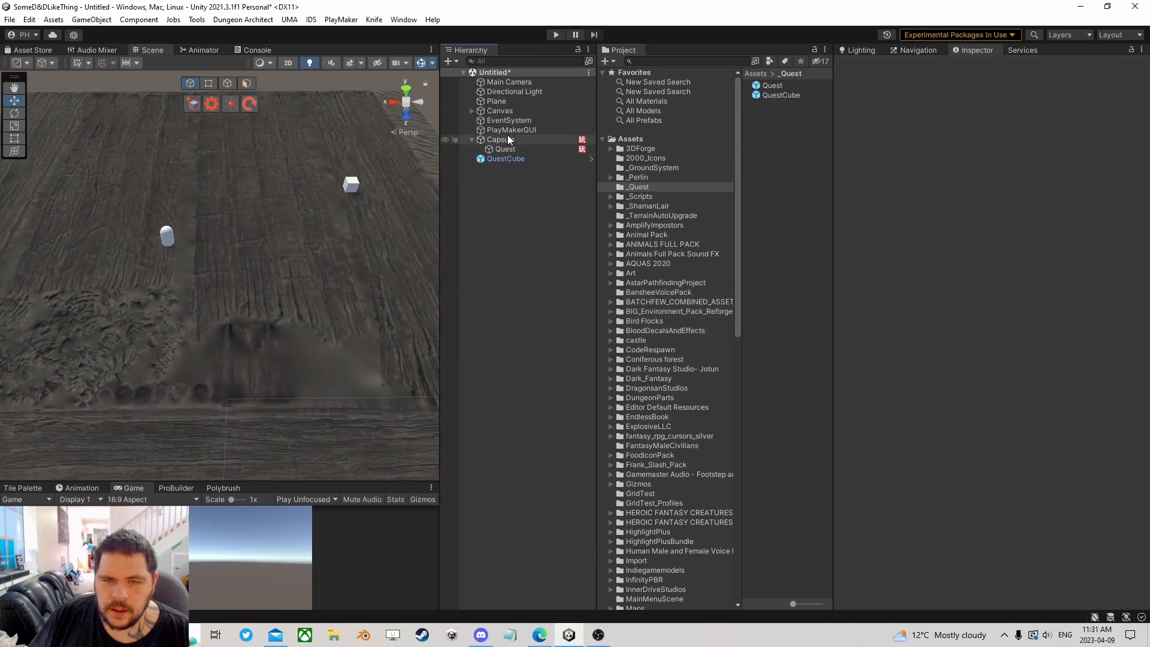
- Assign the QuestCube prefab to the Our Quest Item input of the Quest object under Capsule
{"action": "left_click", "coordinate": [508, 139]}
{"action": "left_click", "coordinate": [505, 149]}
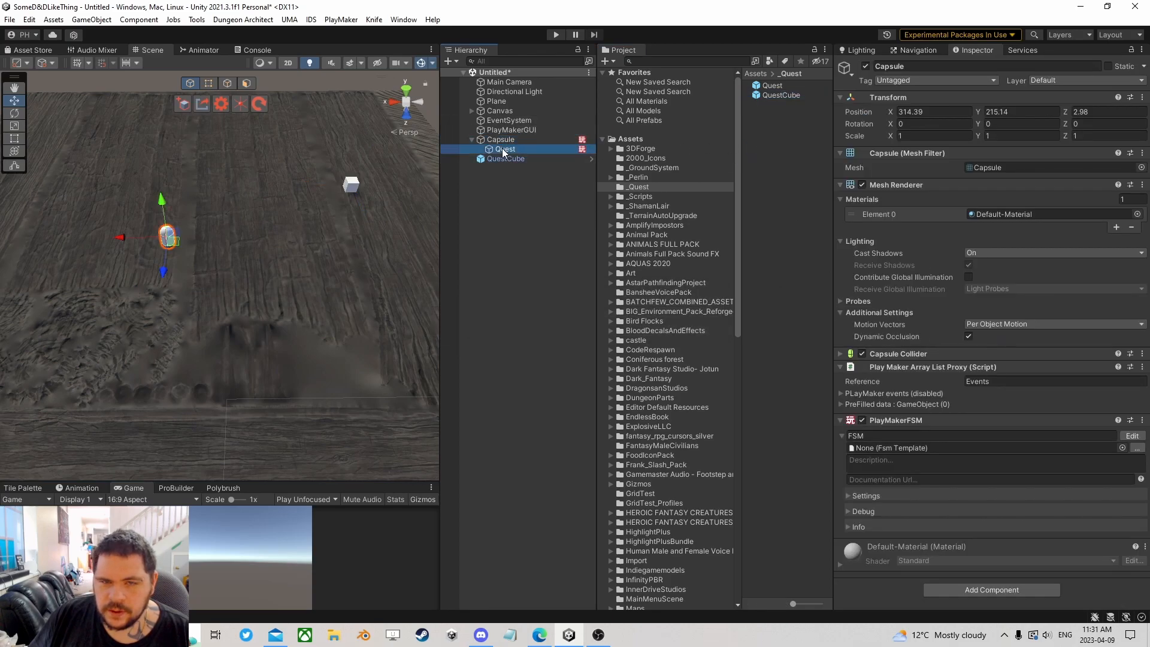
{"action": "left_click_drag", "start_coordinate": [776, 99], "coordinate": [991, 261]}
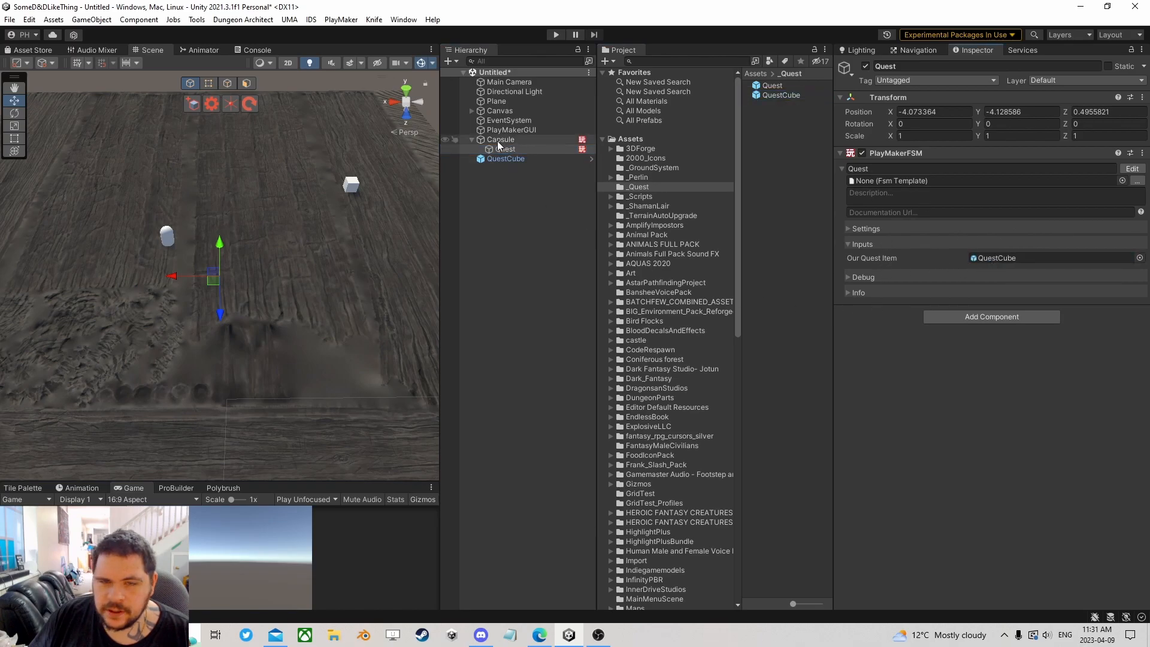
- Open the Capsule's FSM at State 2 and add an event named NewItem
{"action": "left_click", "coordinate": [498, 158]}
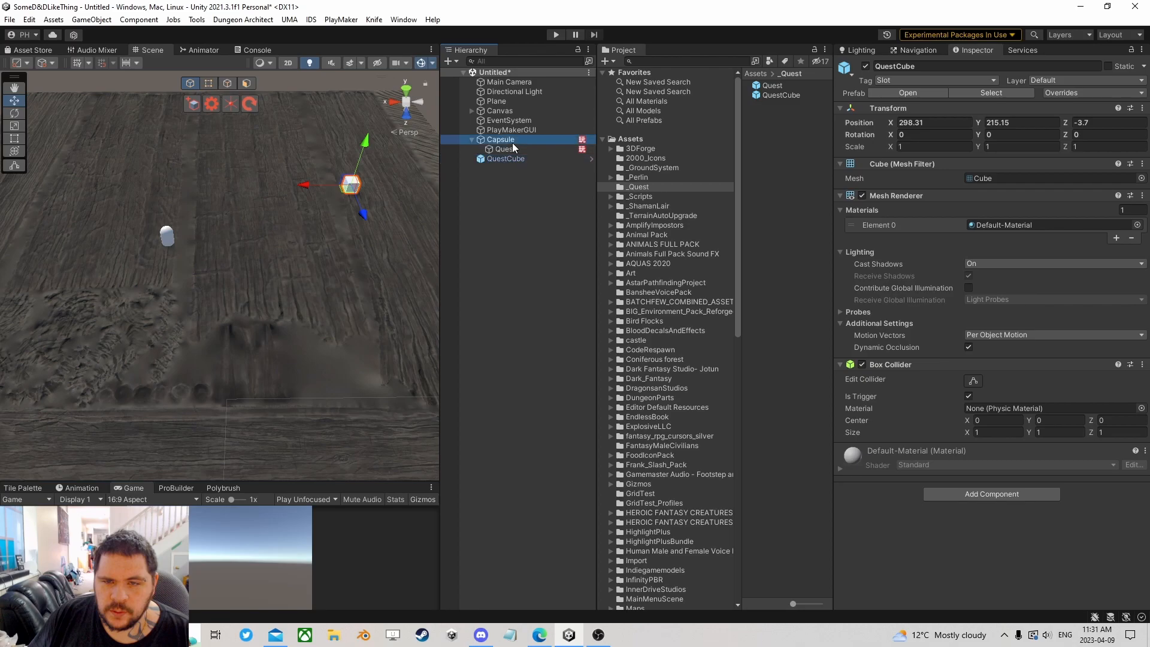
{"action": "left_click", "coordinate": [513, 141]}
{"action": "left_click", "coordinate": [1142, 436]}
{"action": "left_click", "coordinate": [247, 281]}
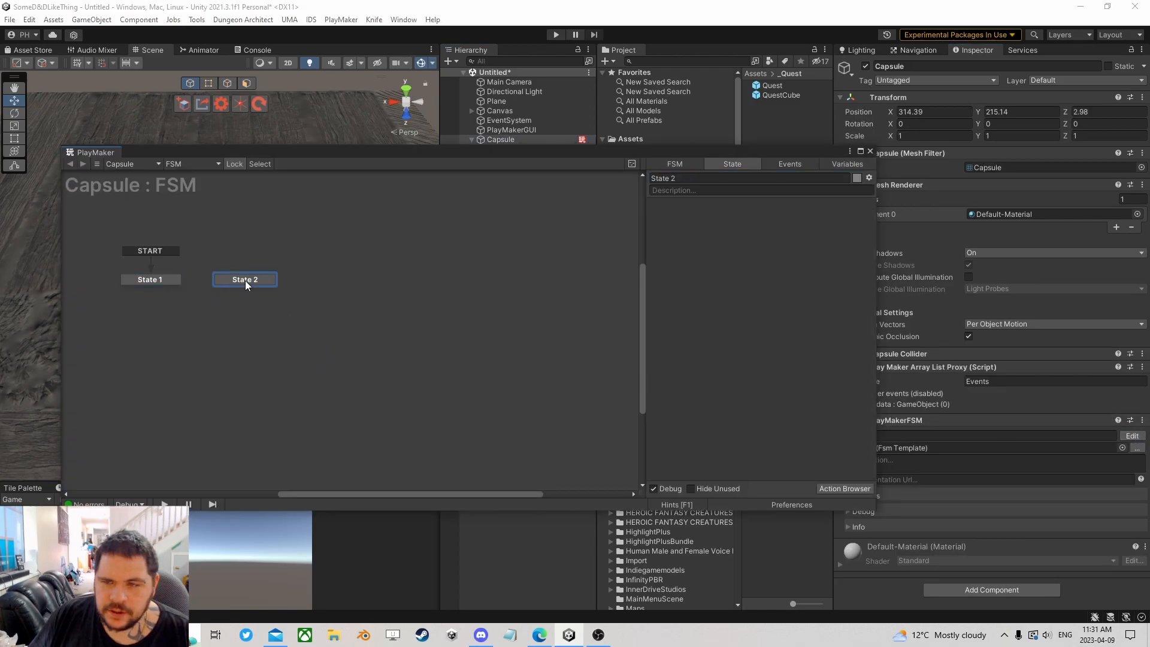
{"action": "left_click", "coordinate": [784, 164]}
{"action": "left_click", "coordinate": [729, 475]}
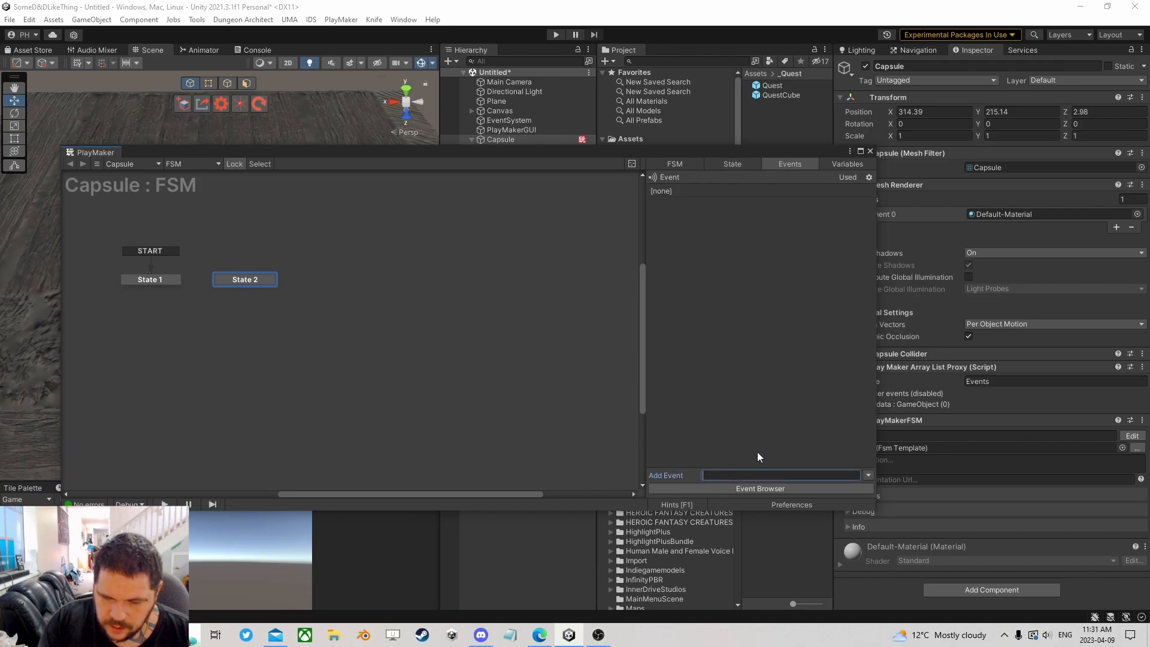
{"action": "type", "text": "NewItem"}
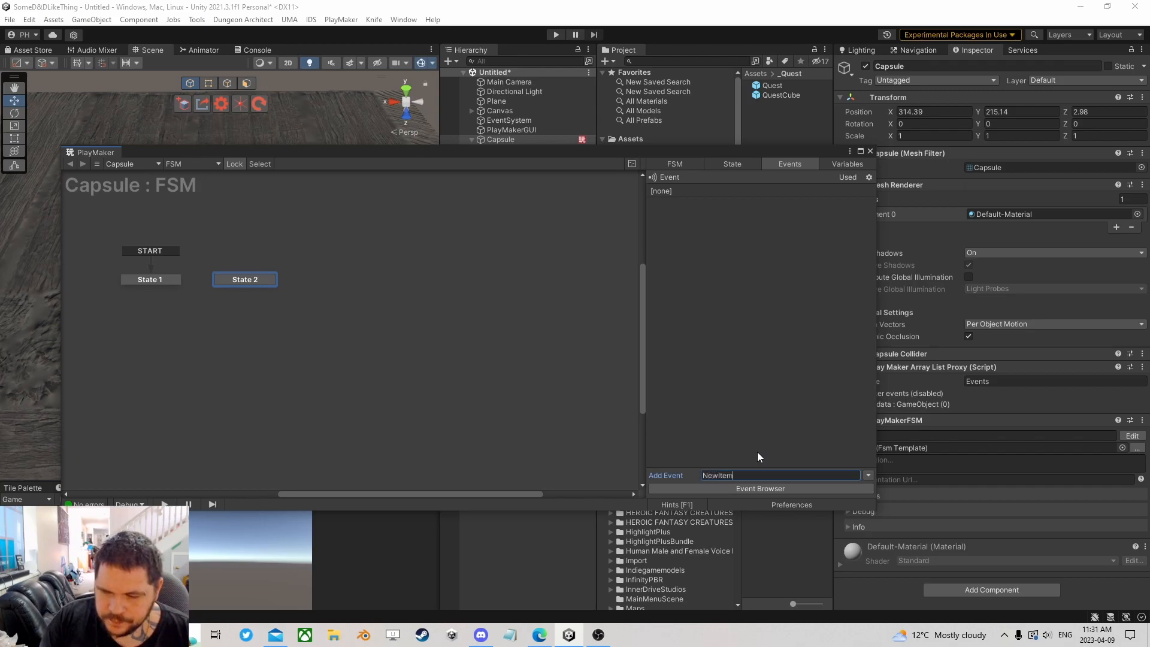
{"action": "key", "text": "Return"}
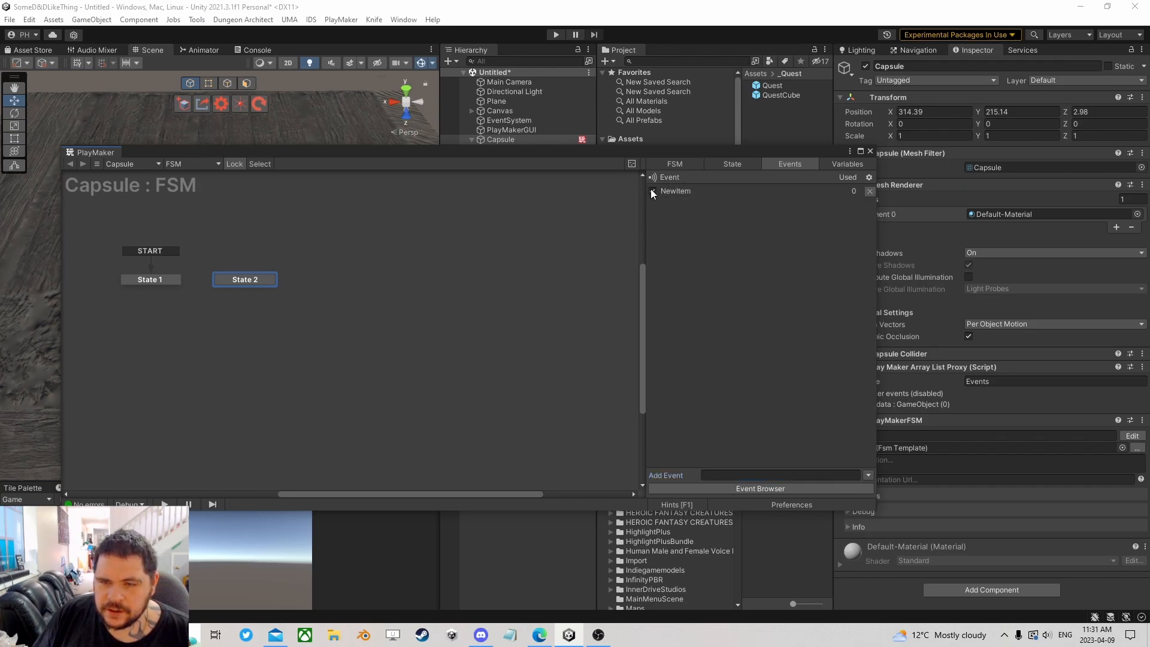
- Give State 2 a global transition on the NewItem event and shift the state slightly away from State 1
{"action": "right_click", "coordinate": [236, 281]}
{"action": "mouse_move", "coordinate": [300, 304]}
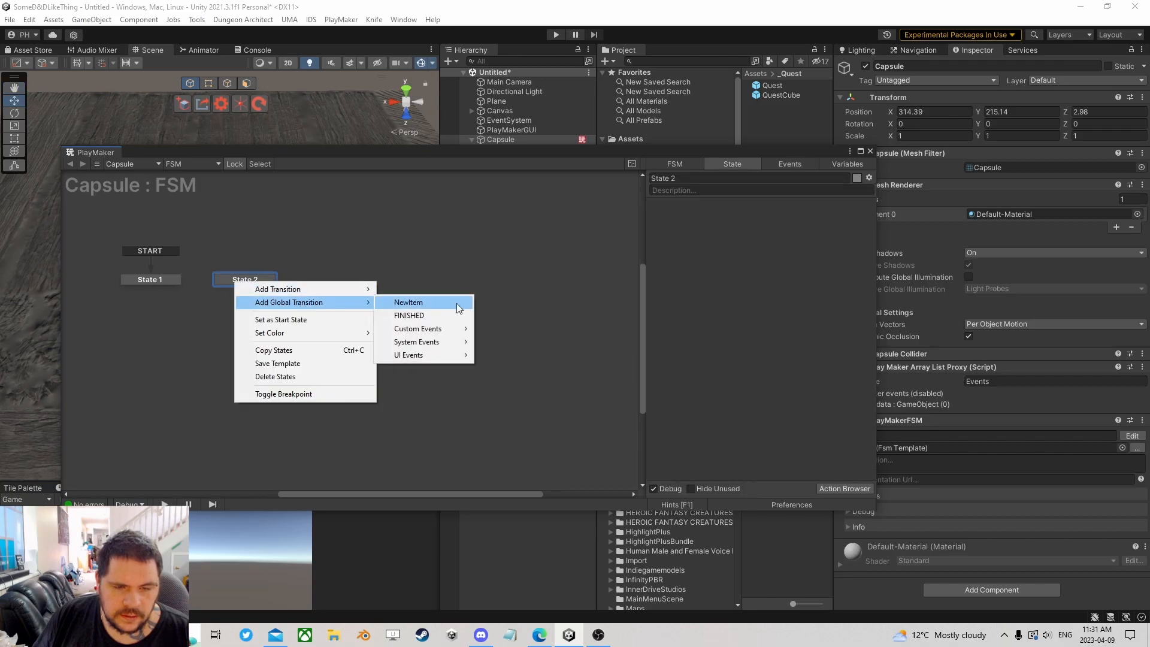
{"action": "left_click", "coordinate": [415, 300]}
{"action": "left_click_drag", "start_coordinate": [245, 282], "coordinate": [263, 279]}
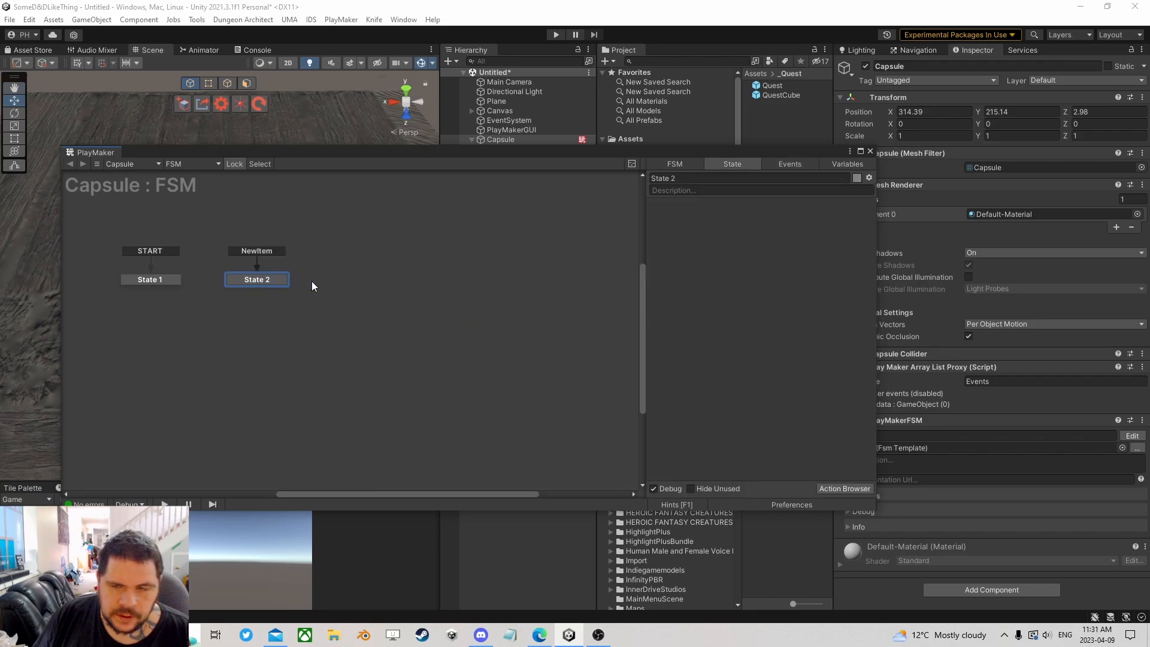
- Add a Get Event Properties action to State 2 of the Capsule's FSM
{"action": "left_click", "coordinate": [842, 487]}
{"action": "type", "text": "get eve"}
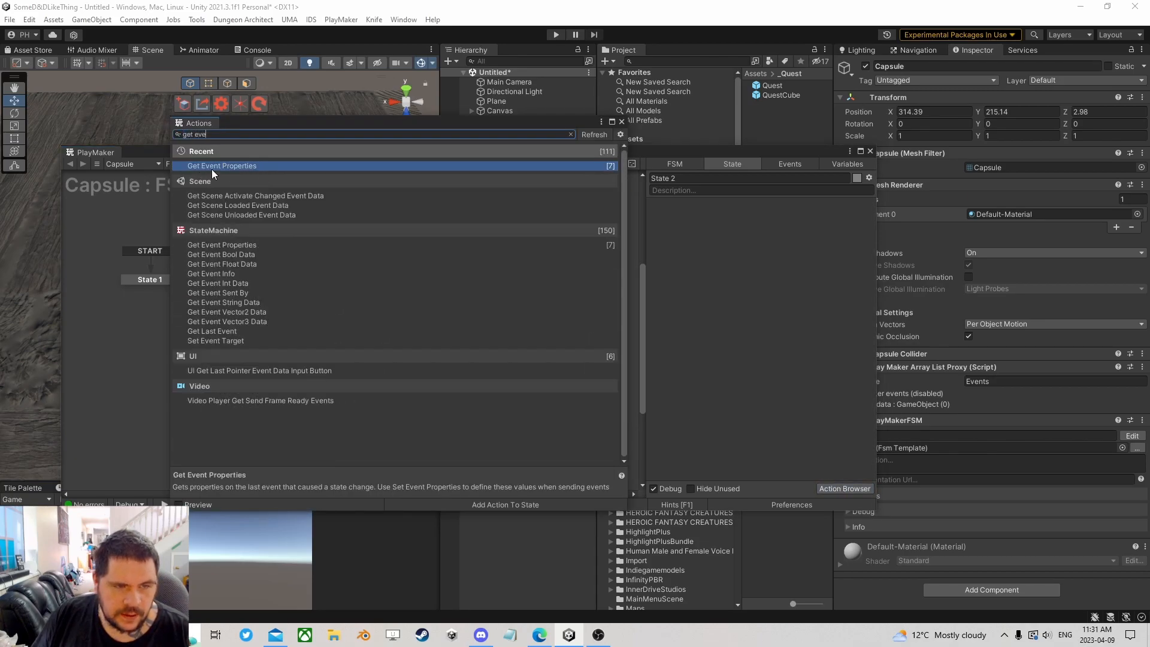
{"action": "double_click", "coordinate": [253, 165]}
{"action": "left_click", "coordinate": [622, 122]}
- Set the event property key to Item with type Game Object, storing its data in a new variable named NewItem
{"action": "left_click", "coordinate": [772, 235]}
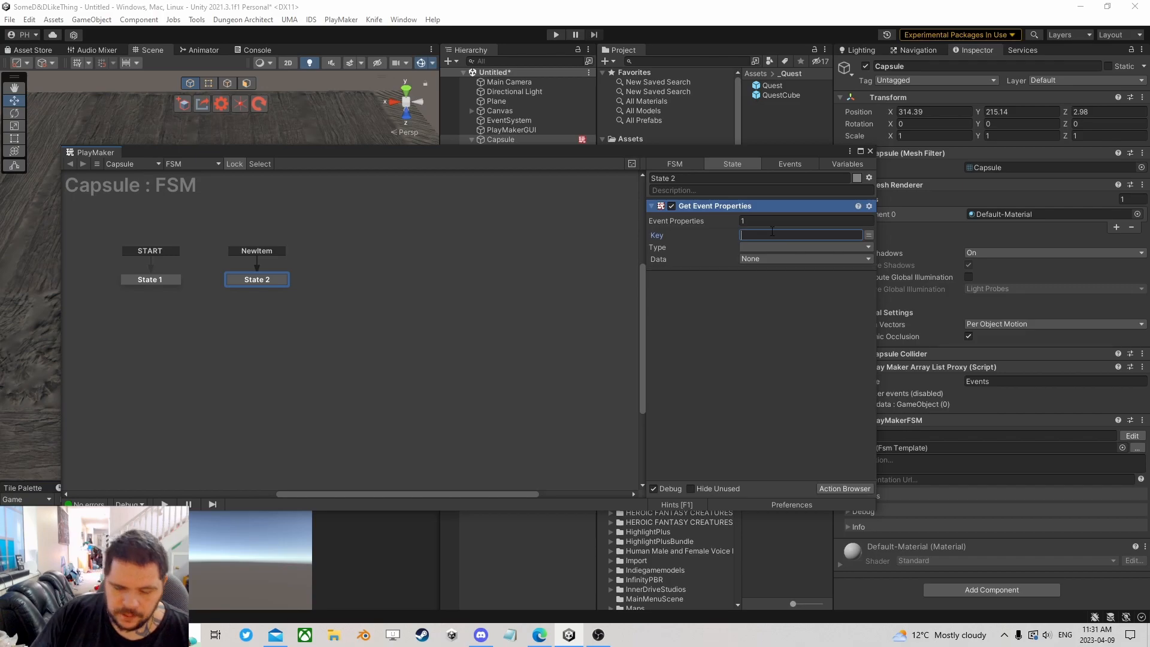
{"action": "type", "text": "G"}
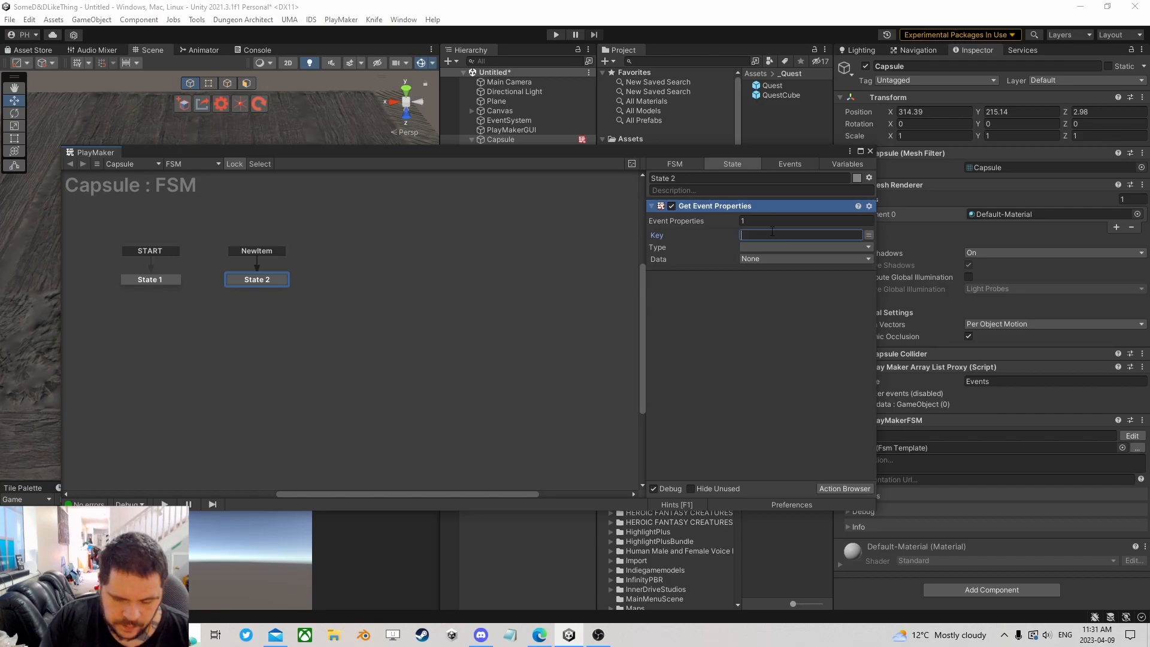
{"action": "type", "text": "tem"}
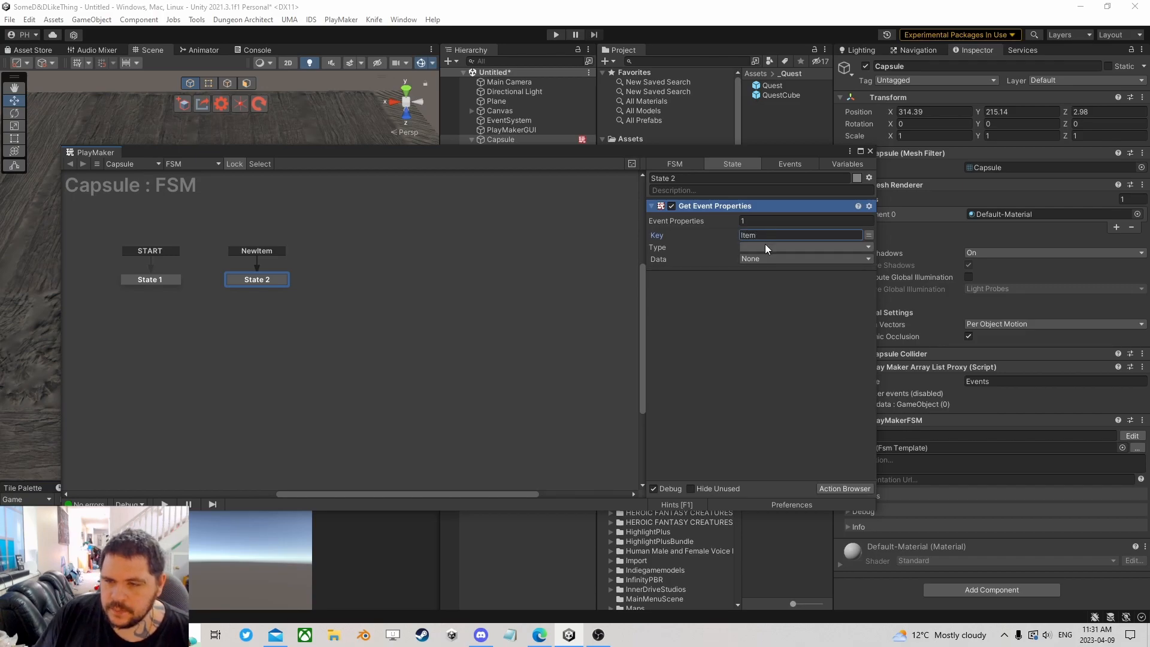
{"action": "left_click", "coordinate": [767, 246]}
{"action": "left_click", "coordinate": [779, 299]}
{"action": "left_click", "coordinate": [766, 259]}
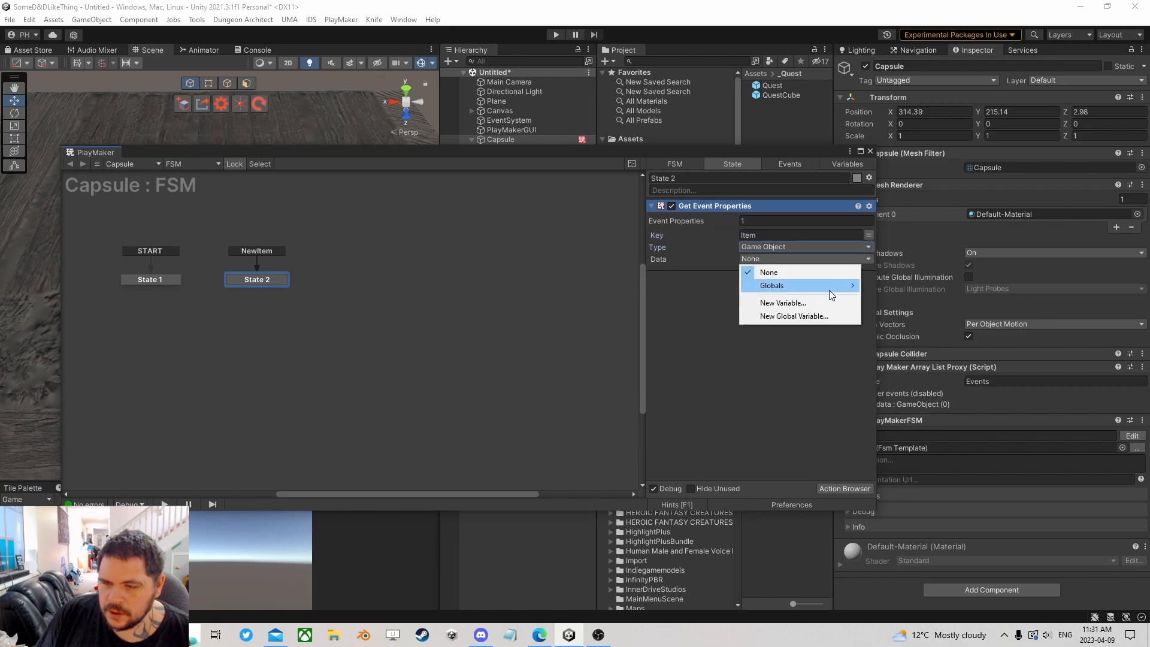
{"action": "left_click", "coordinate": [805, 302]}
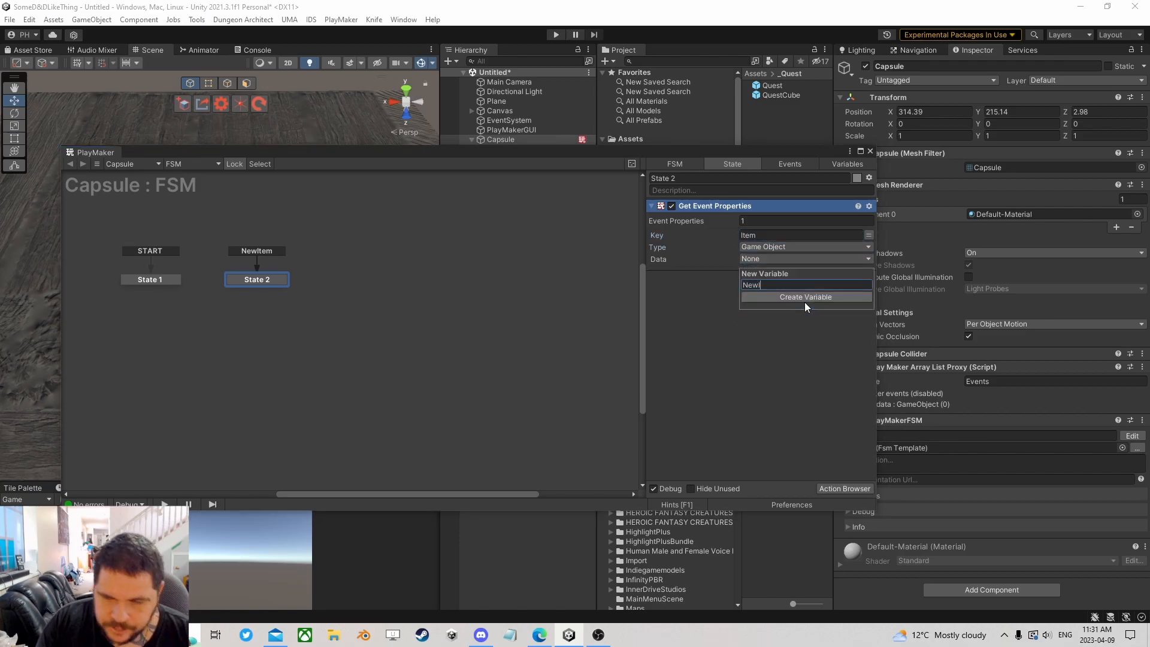
{"action": "left_click", "coordinate": [804, 298]}
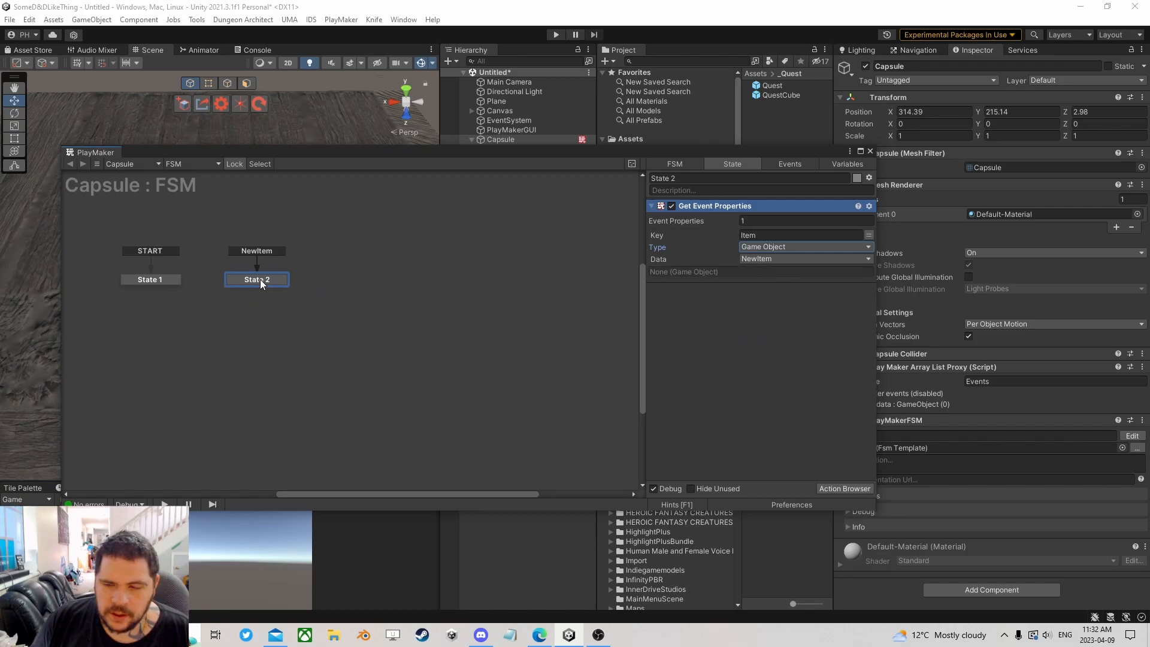
- Add a FINISHED transition to State 2 that leads to a new State 3 below it
{"action": "left_click", "coordinate": [846, 489]}
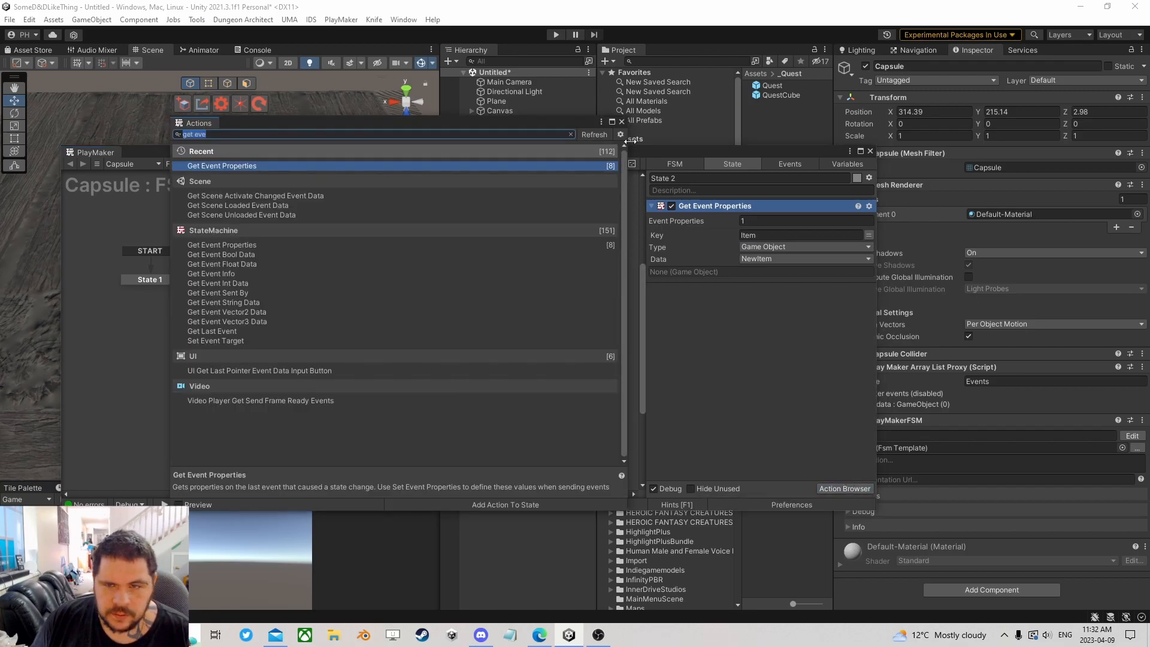
{"action": "left_click", "coordinate": [622, 122]}
{"action": "left_click", "coordinate": [275, 279], "text": "ctrl"}
{"action": "left_click_drag", "start_coordinate": [263, 289], "coordinate": [256, 319], "text": "ctrl"}
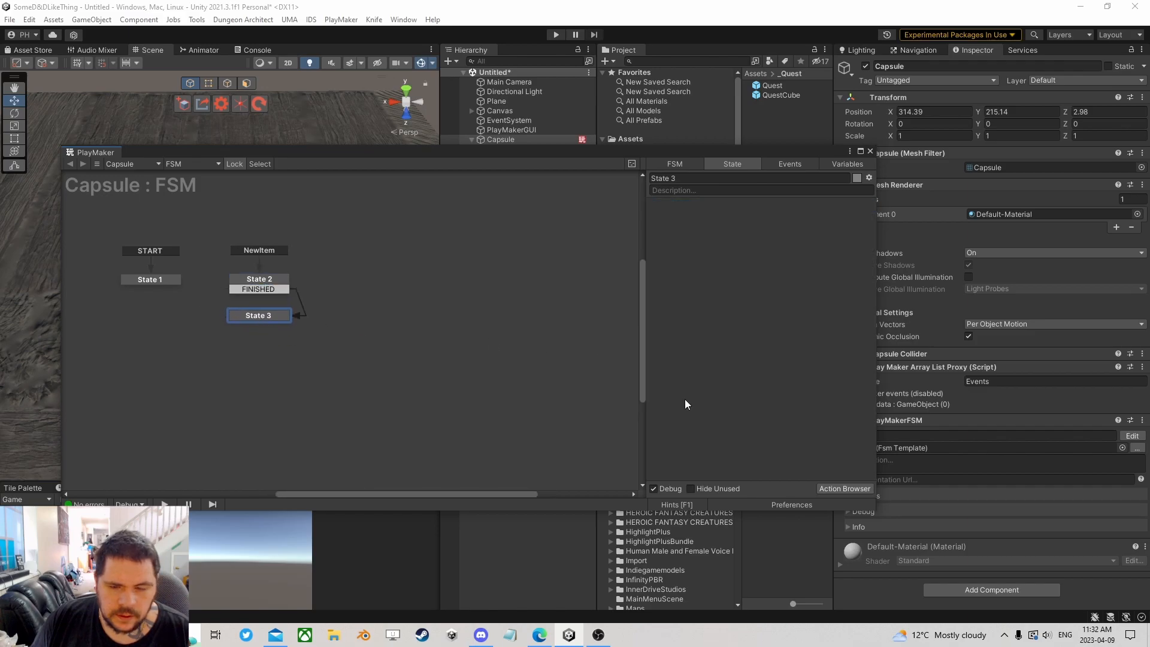
- Add a Set Event Properties action to State 3 of the Capsule's FSM
{"action": "left_click", "coordinate": [846, 486]}
{"action": "type", "text": "set"}
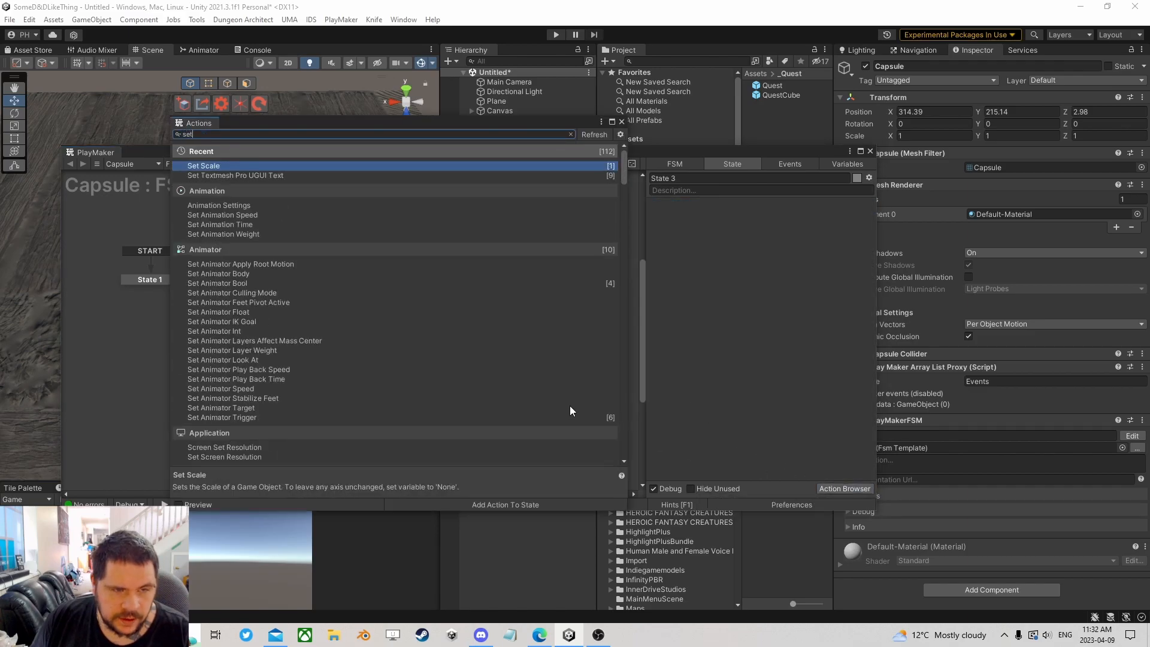
{"action": "type", "text": " eve"}
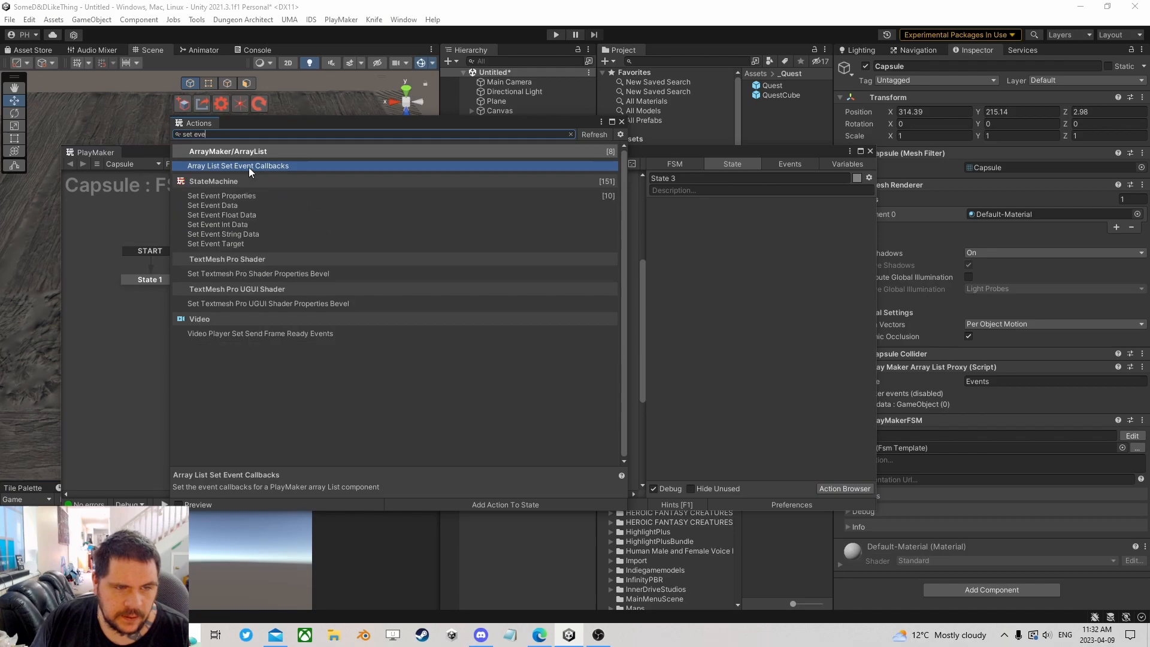
{"action": "double_click", "coordinate": [234, 196]}
{"action": "left_click", "coordinate": [623, 122]}
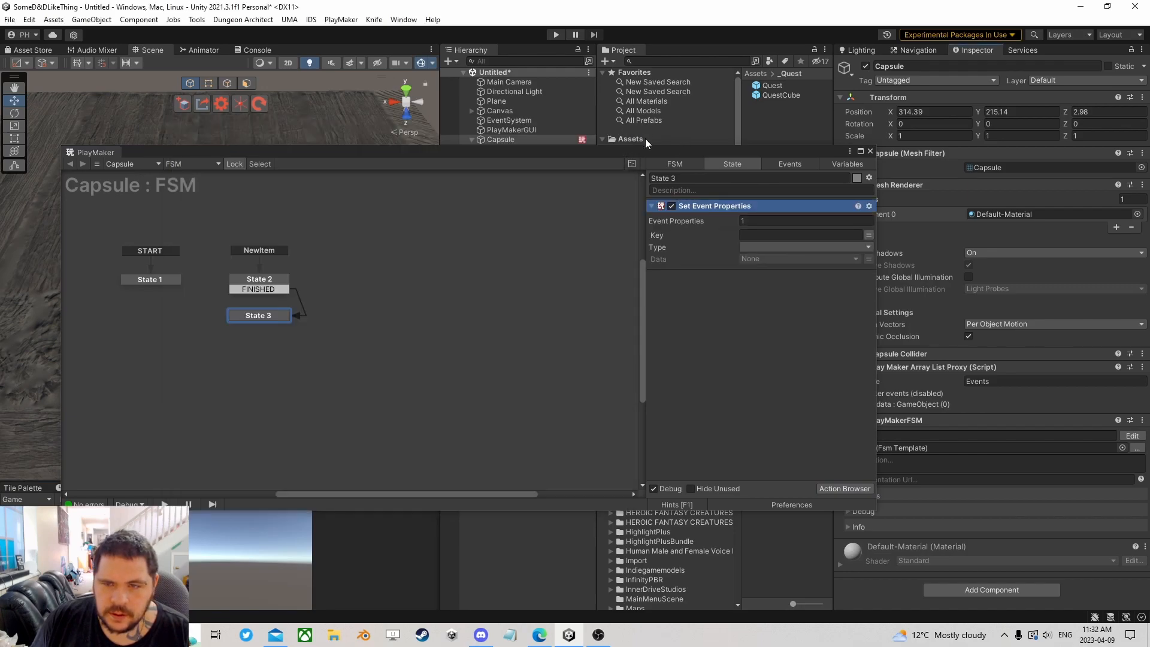
- Add an Array List Send Event To Game Objects action to State 3, ordered below Set Event Properties
{"action": "left_click", "coordinate": [844, 488]}
{"action": "type", "text": "send "}
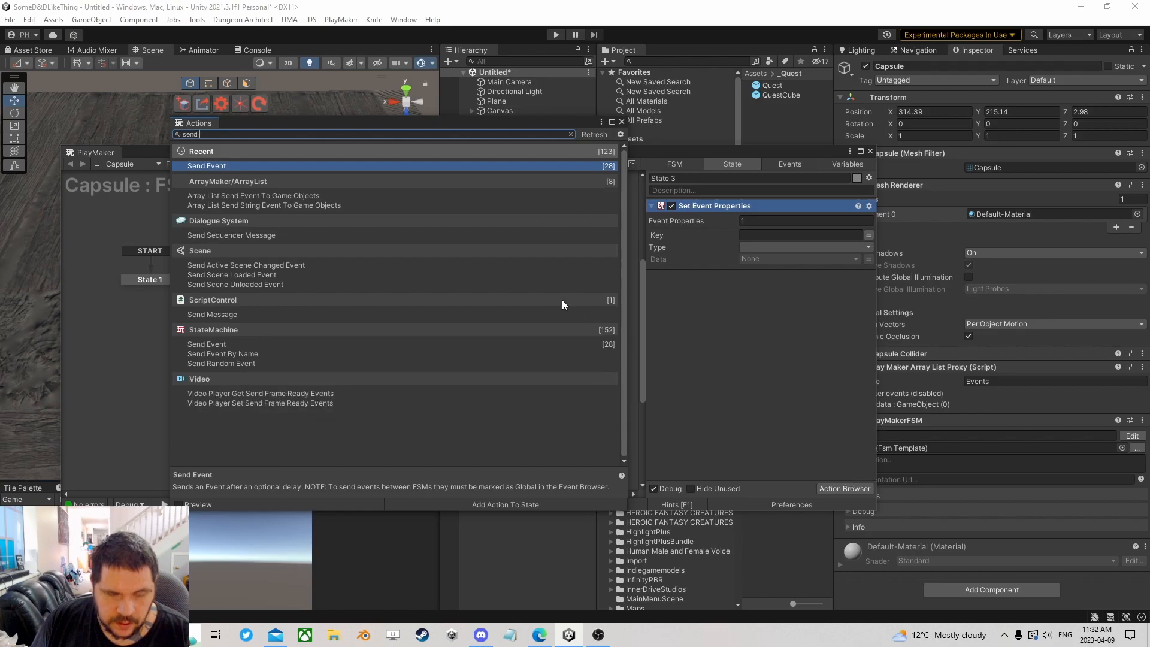
{"action": "type", "text": "eve"}
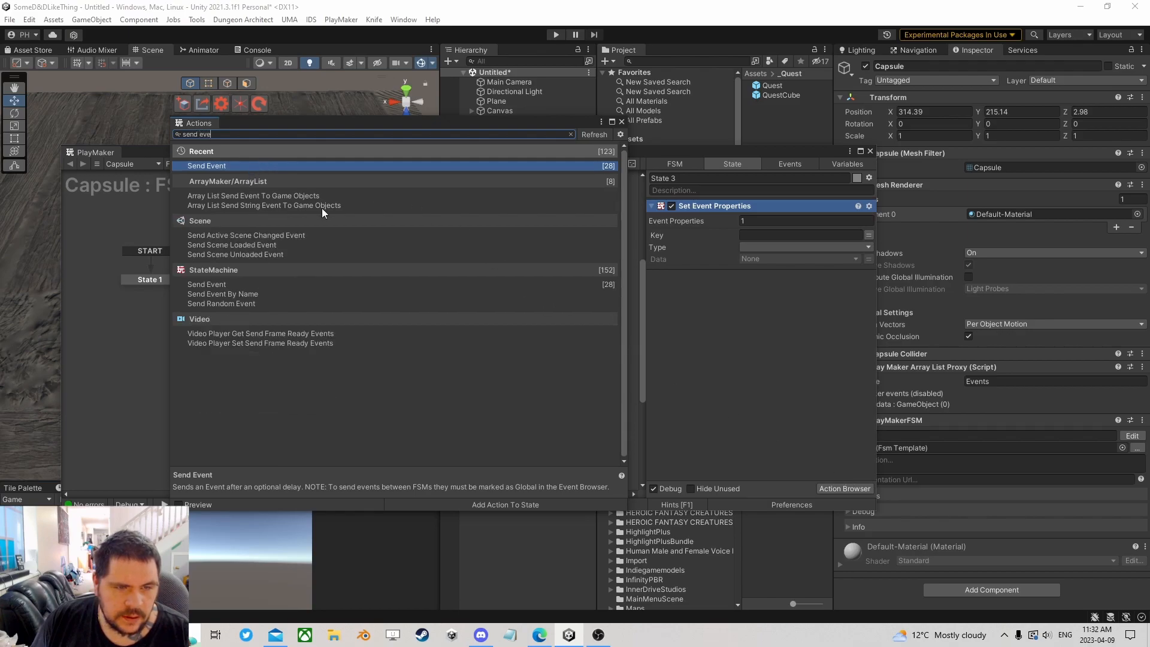
{"action": "double_click", "coordinate": [288, 195]}
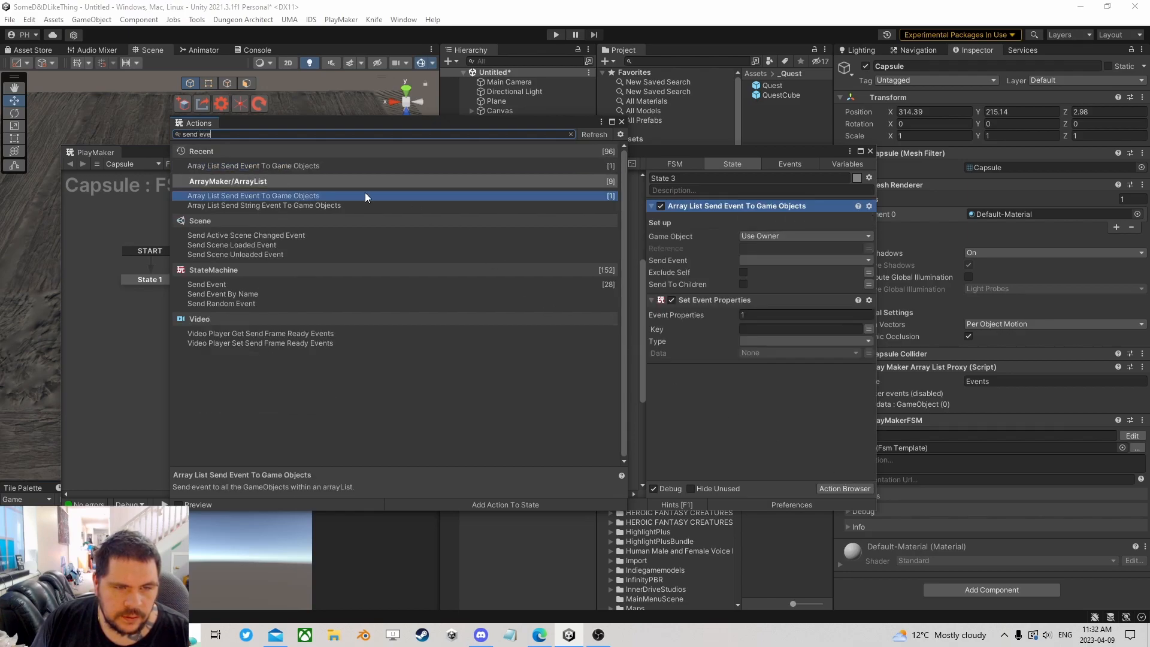
{"action": "left_click", "coordinate": [622, 122]}
{"action": "left_click_drag", "start_coordinate": [700, 208], "coordinate": [753, 388]}
- Inspect the QuestCube object and prefab, and check which event property key and type State 7 of the Quest FSM reads
{"action": "left_click_drag", "start_coordinate": [713, 151], "coordinate": [553, 174]}
{"action": "left_click", "coordinate": [536, 158]}
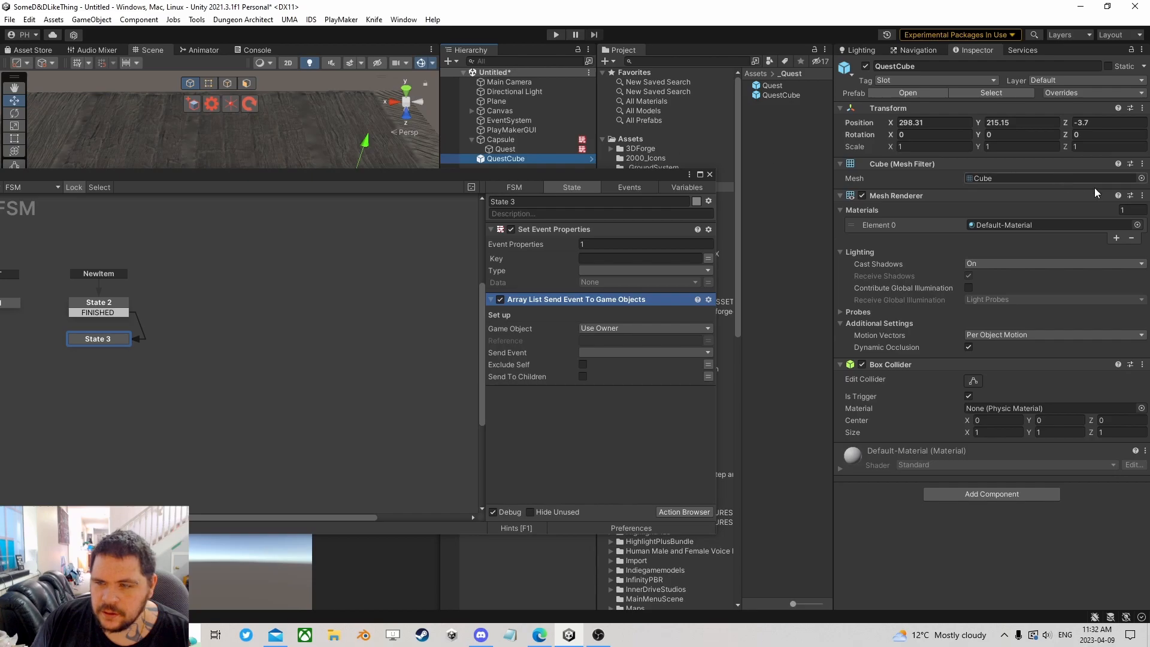
{"action": "left_click", "coordinate": [781, 94]}
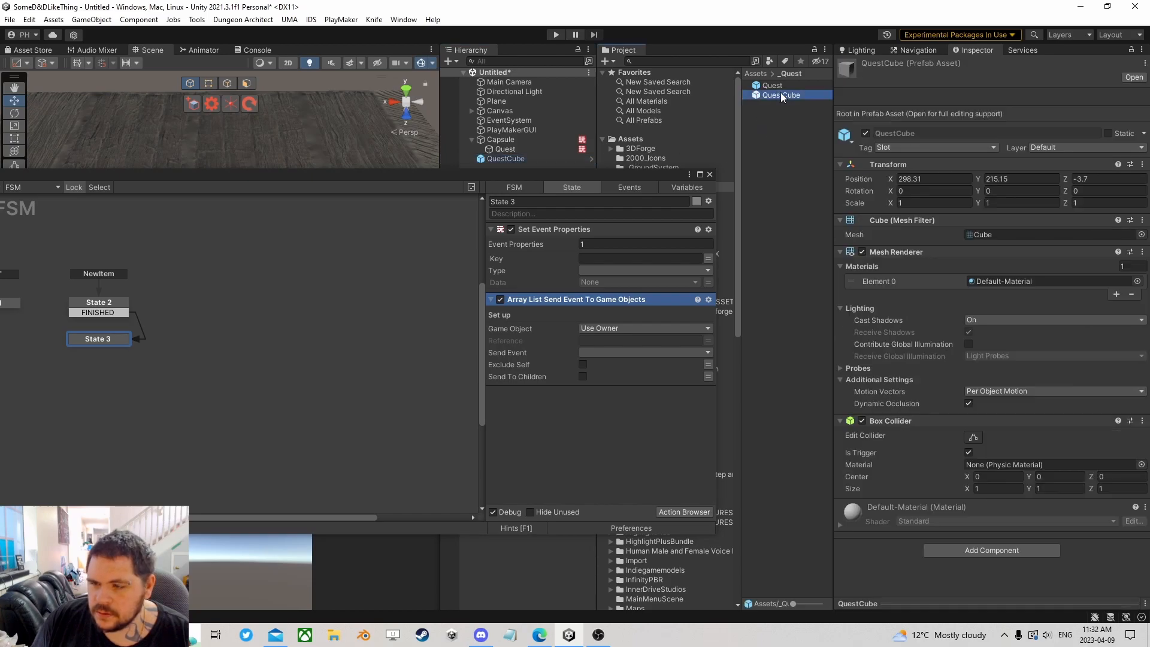
{"action": "left_click", "coordinate": [514, 149]}
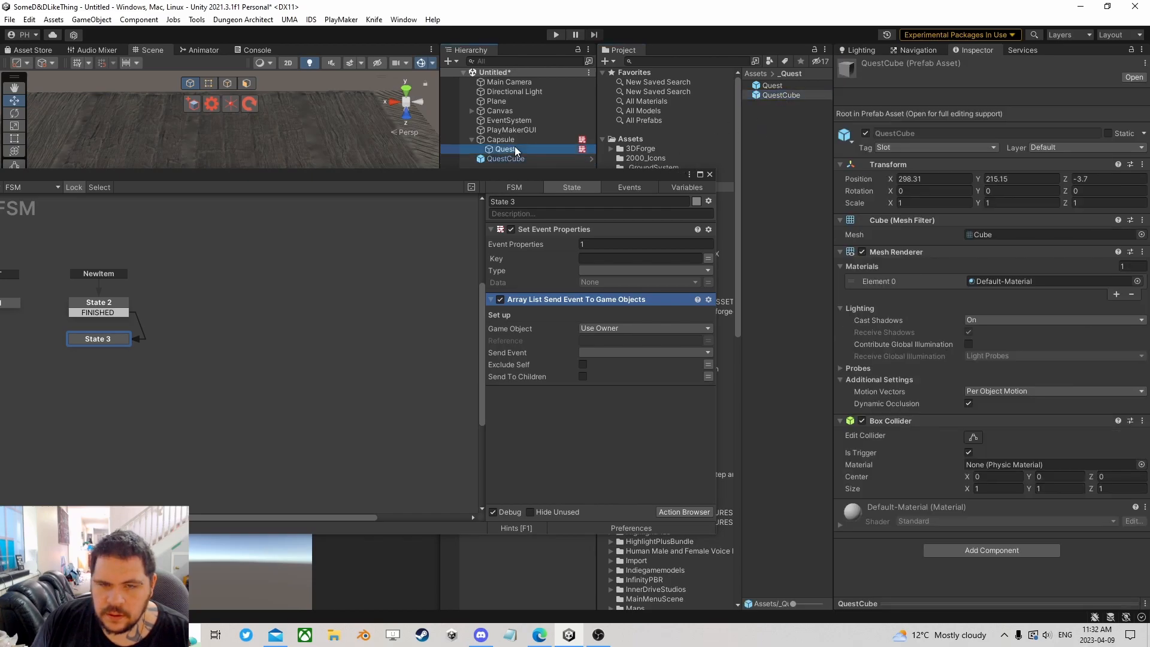
{"action": "left_click", "coordinate": [1132, 168]}
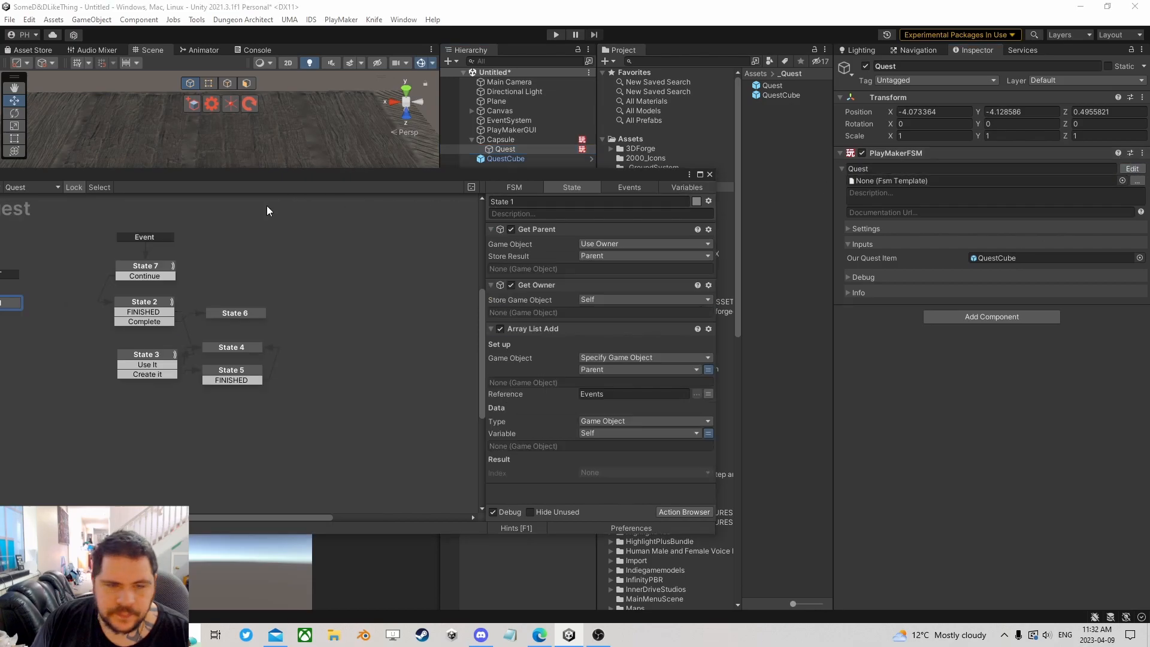
{"action": "left_click", "coordinate": [152, 268]}
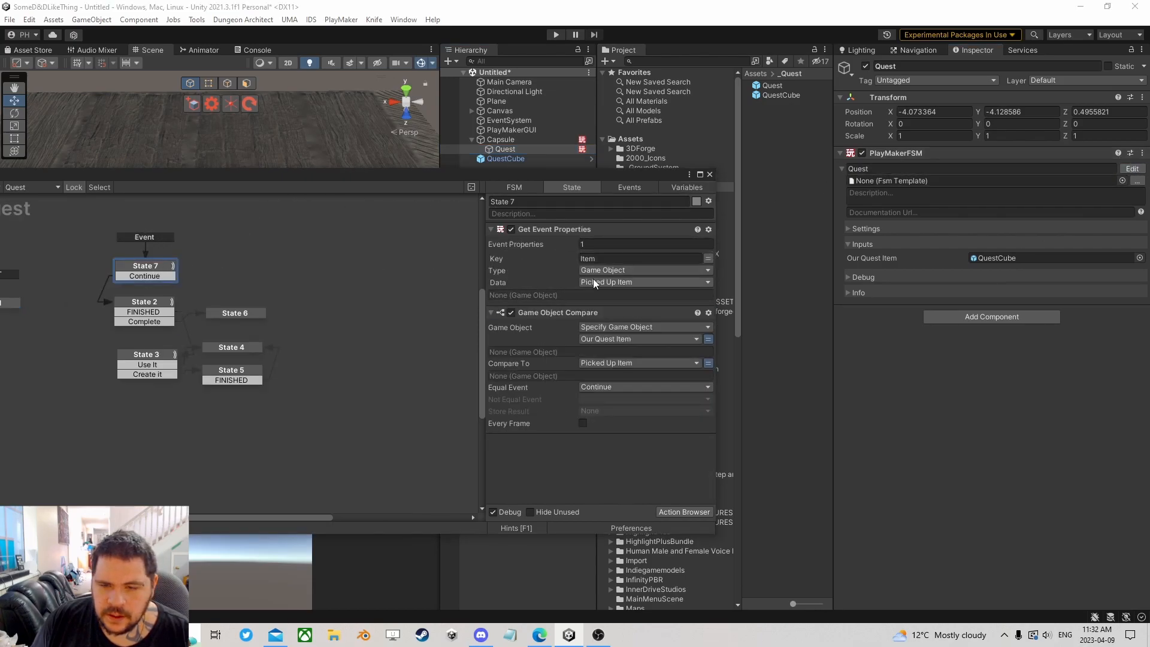
{"action": "left_click", "coordinate": [710, 174]}
- In State 3 of the Capsule's FSM, set the event property key to Item, type Game Object, with NewItem as its data
{"action": "left_click", "coordinate": [523, 139]}
{"action": "left_click", "coordinate": [1132, 436]}
{"action": "left_click", "coordinate": [216, 308]}
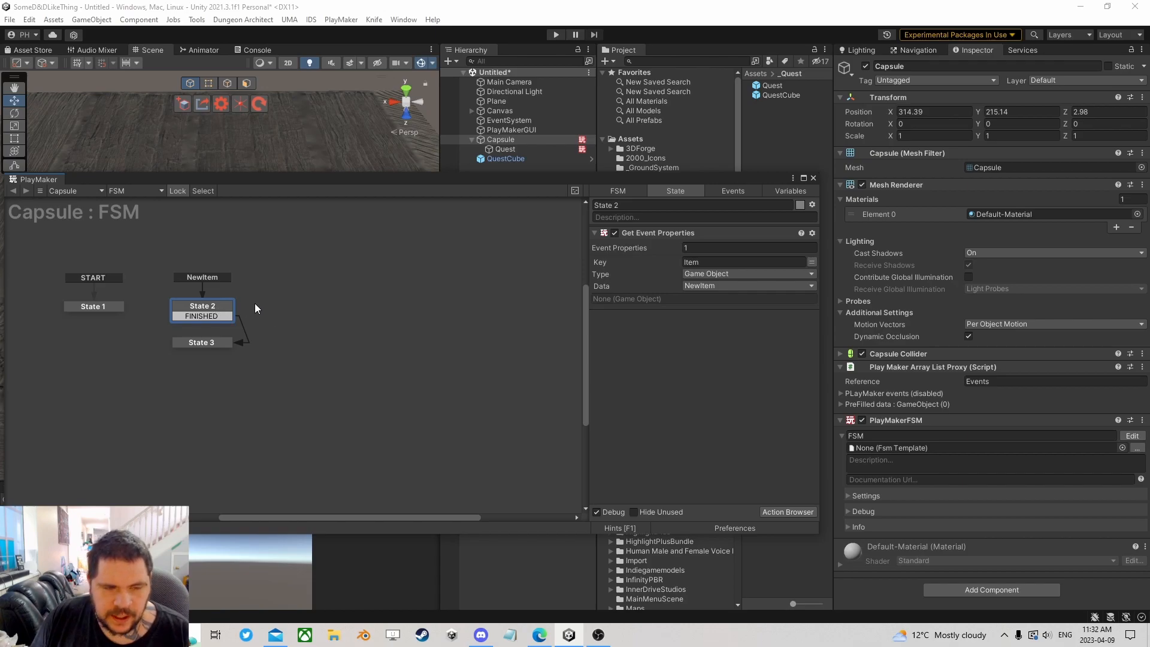
{"action": "left_click", "coordinate": [208, 343]}
{"action": "left_click", "coordinate": [698, 262]}
{"action": "type", "text": "Item"}
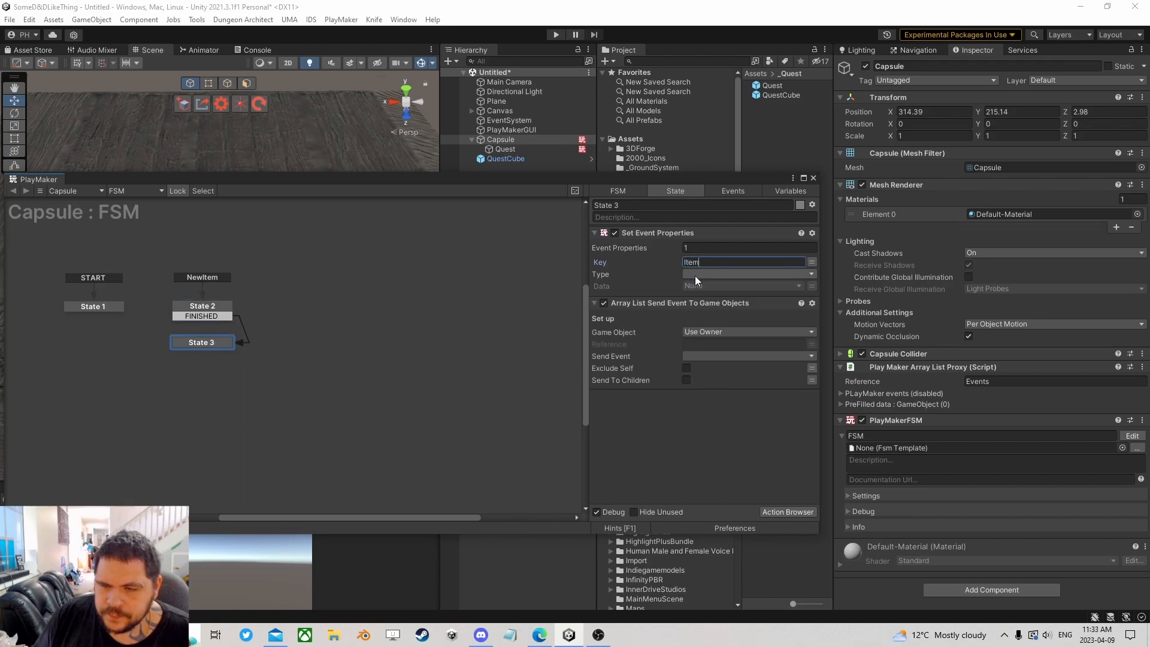
{"action": "left_click", "coordinate": [695, 274]}
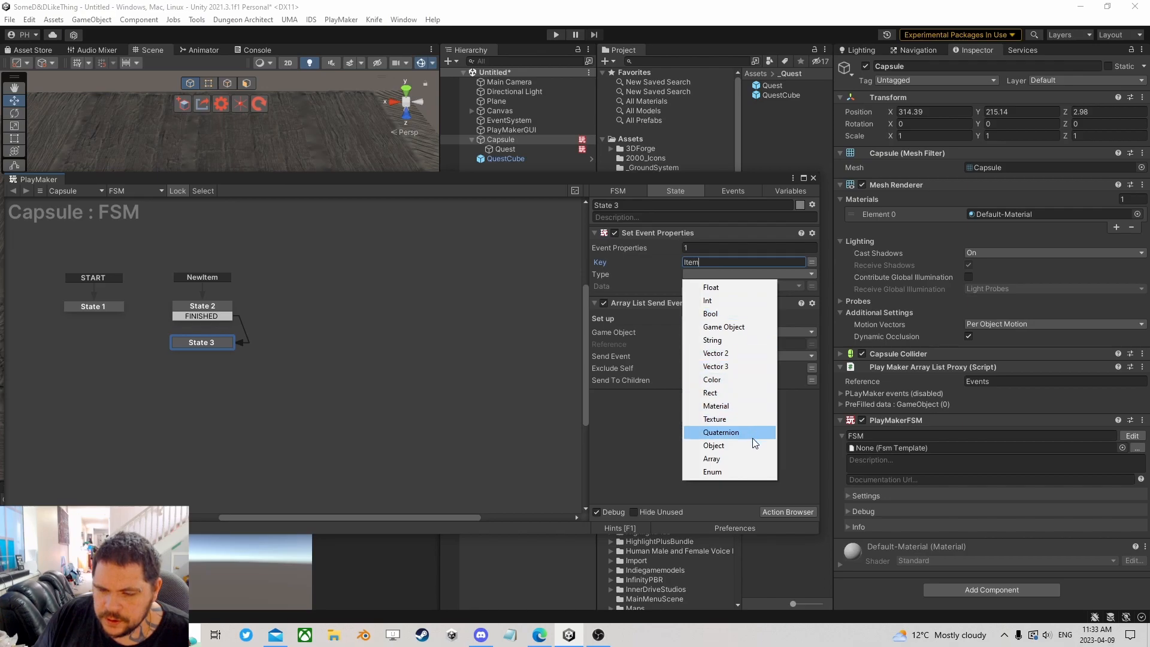
{"action": "left_click", "coordinate": [743, 327]}
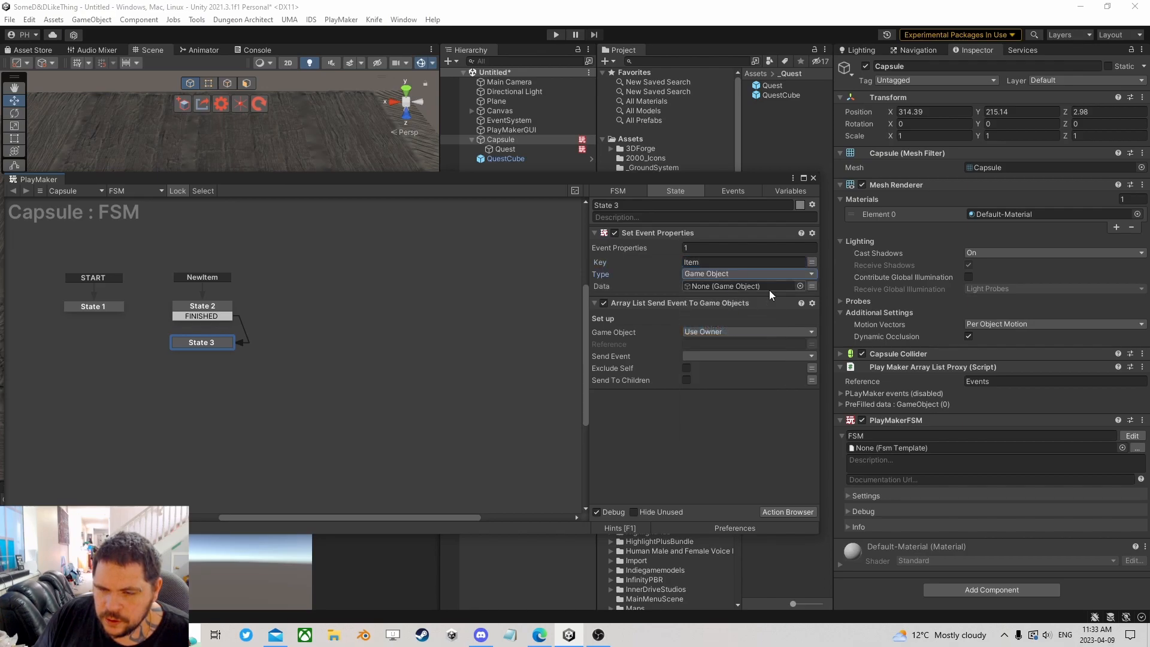
{"action": "left_click", "coordinate": [813, 287]}
{"action": "left_click", "coordinate": [739, 314]}
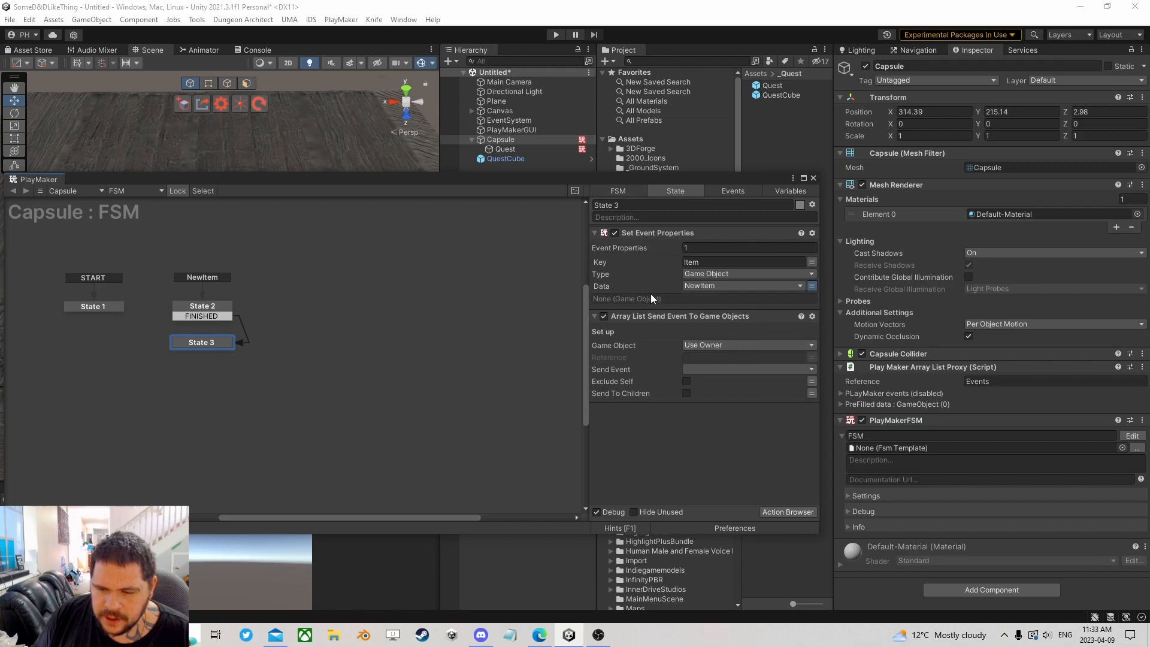
- Set the array list send action's reference to Events, copied from the Capsule's array list proxy, and its sent event to Event
{"action": "left_click", "coordinate": [1007, 381]}
{"action": "key", "text": "ctrl+c"}
{"action": "left_click", "coordinate": [743, 357]}
{"action": "key", "text": "ctrl+v"}
{"action": "left_click", "coordinate": [736, 370]}
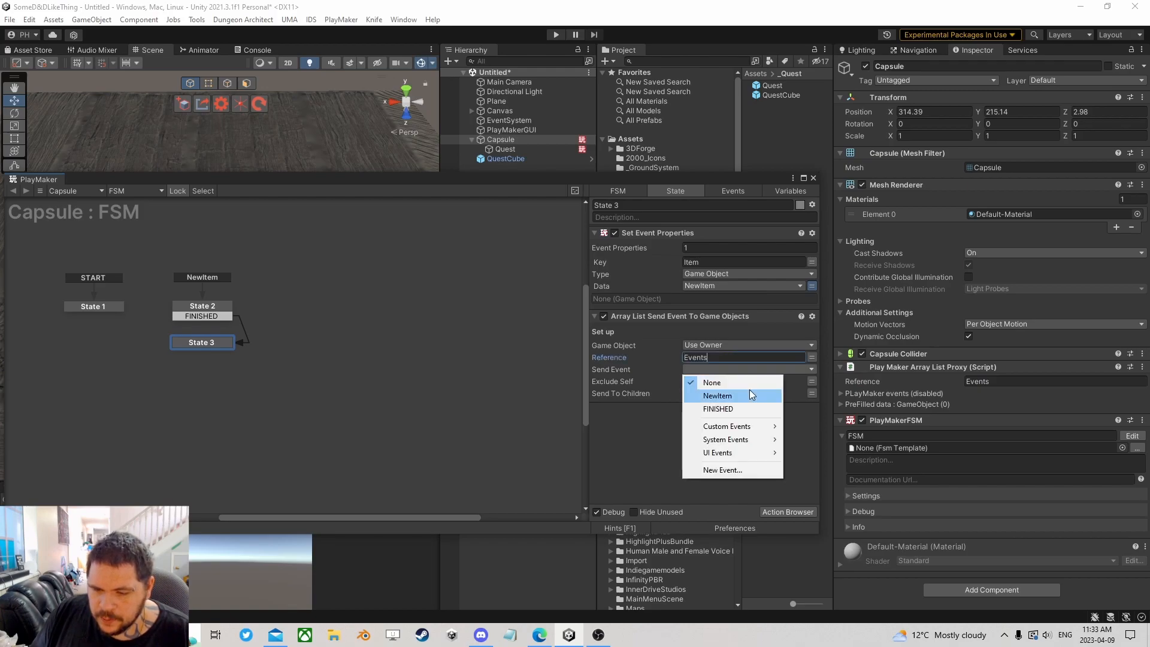
{"action": "mouse_move", "coordinate": [742, 428]}
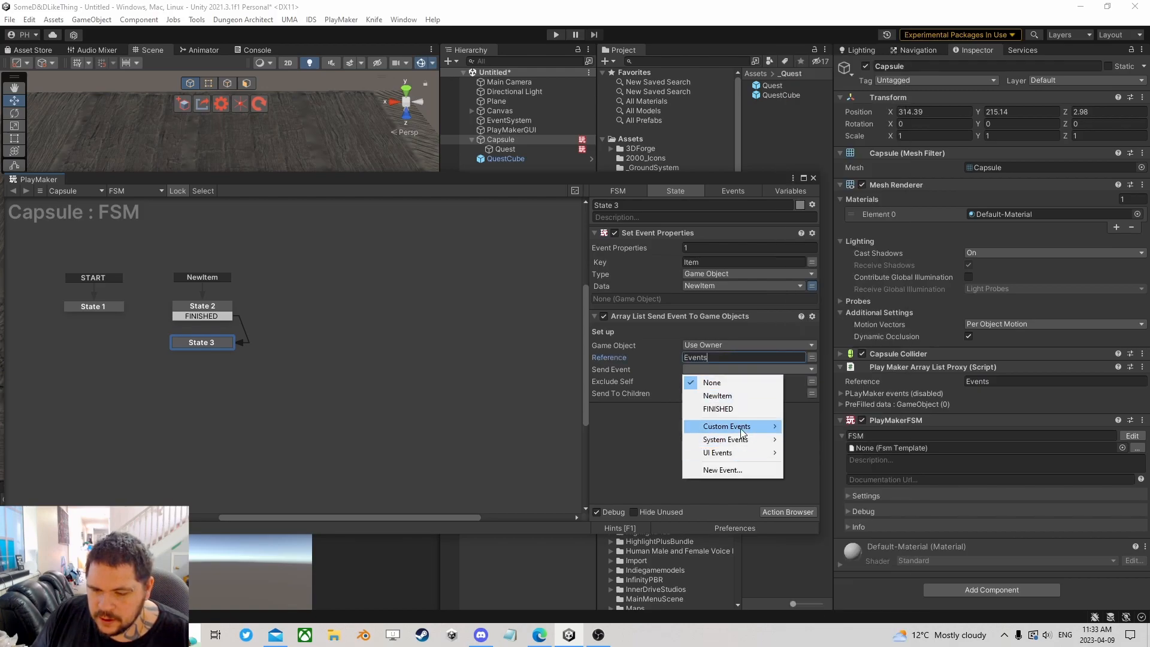
{"action": "scroll", "coordinate": [830, 426], "scroll_direction": "down", "scroll_amount": 15}
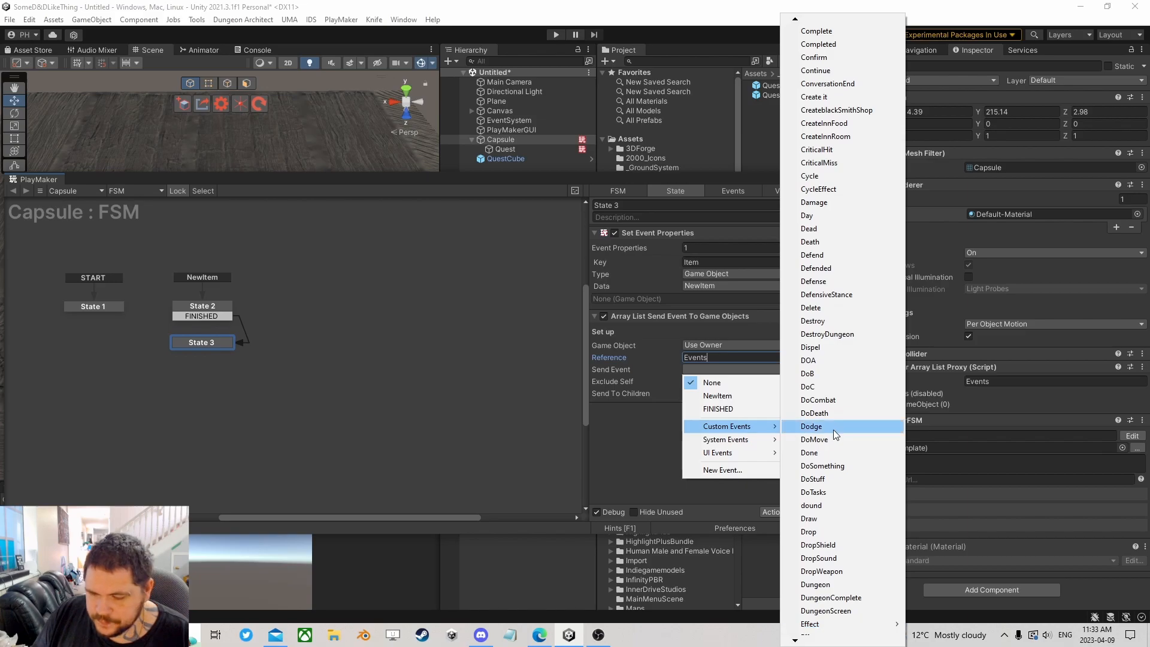
{"action": "scroll", "coordinate": [861, 573], "scroll_direction": "down", "scroll_amount": 2}
{"action": "scroll", "coordinate": [861, 573], "scroll_direction": "down", "scroll_amount": 4}
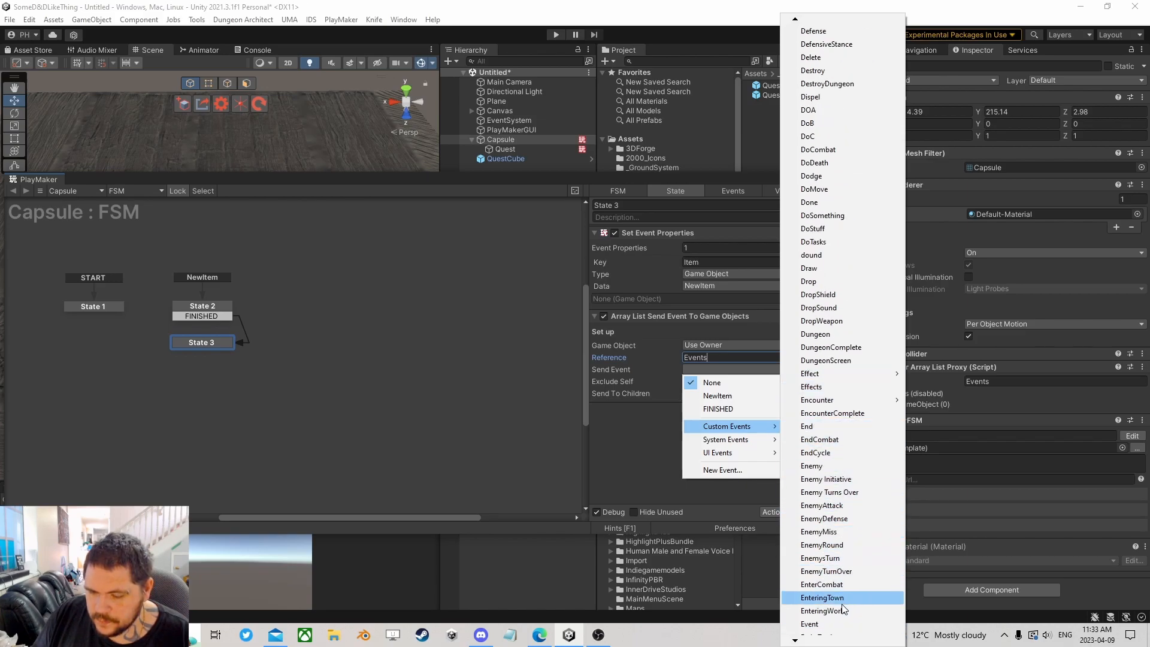
{"action": "left_click", "coordinate": [851, 624]}
- Review State 2 and State 3 of the Capsule's FSM and move State 3 slightly closer beneath State 2
{"action": "left_click_drag", "start_coordinate": [216, 339], "coordinate": [217, 339]}
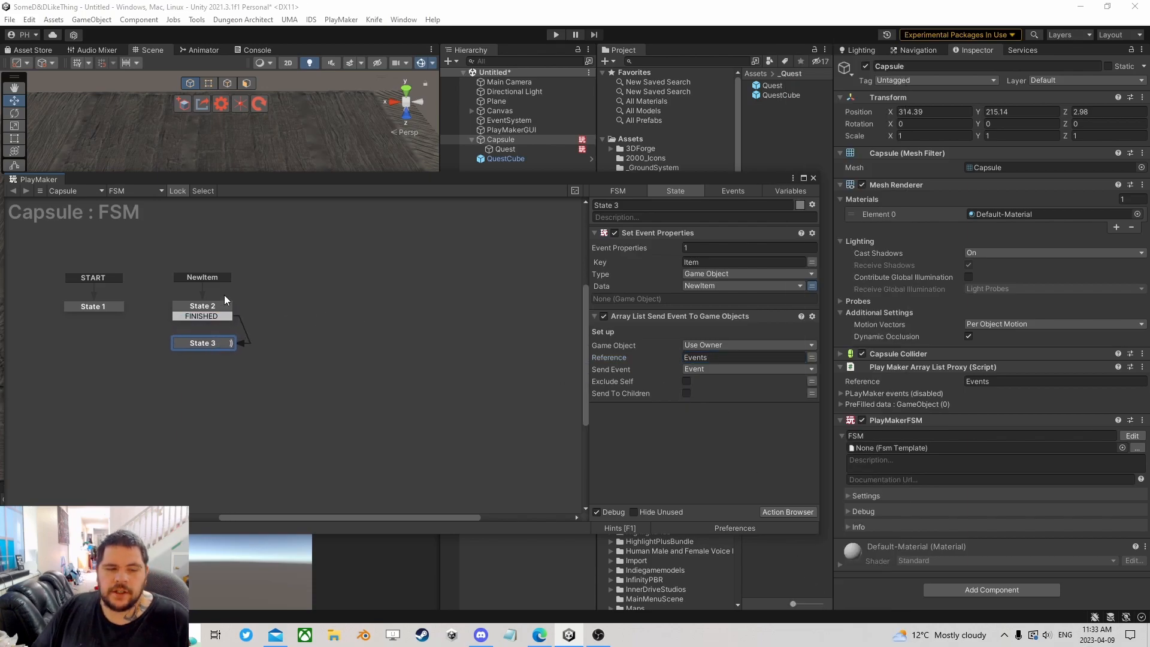
{"action": "left_click", "coordinate": [210, 302]}
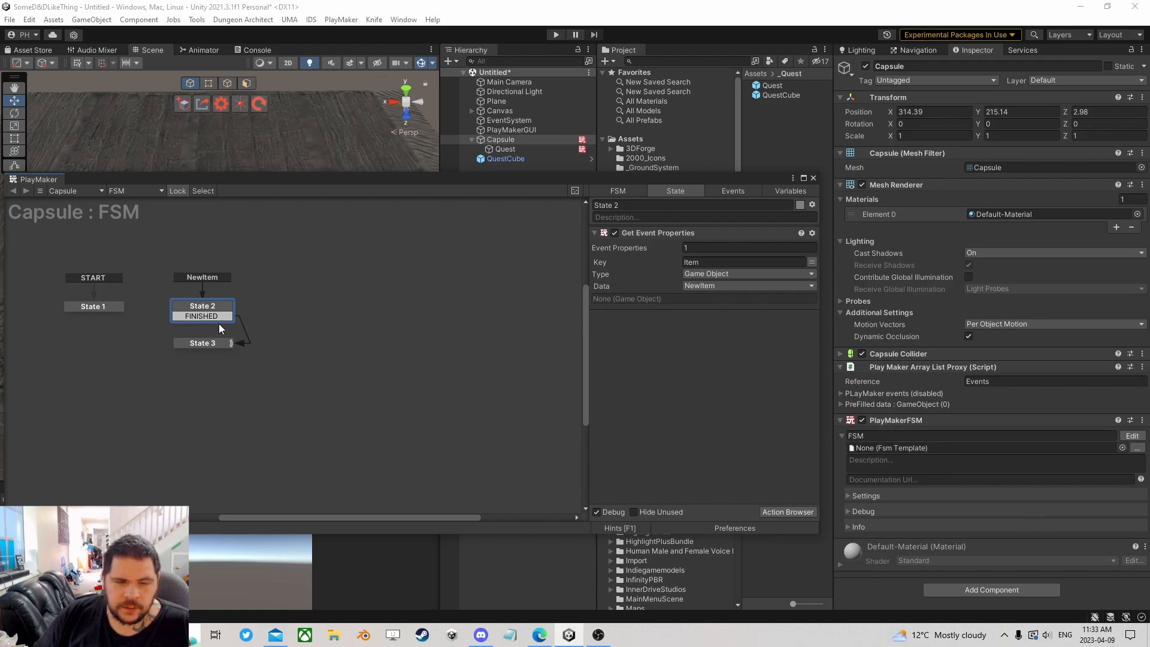
{"action": "left_click_drag", "start_coordinate": [243, 302], "coordinate": [320, 322]}
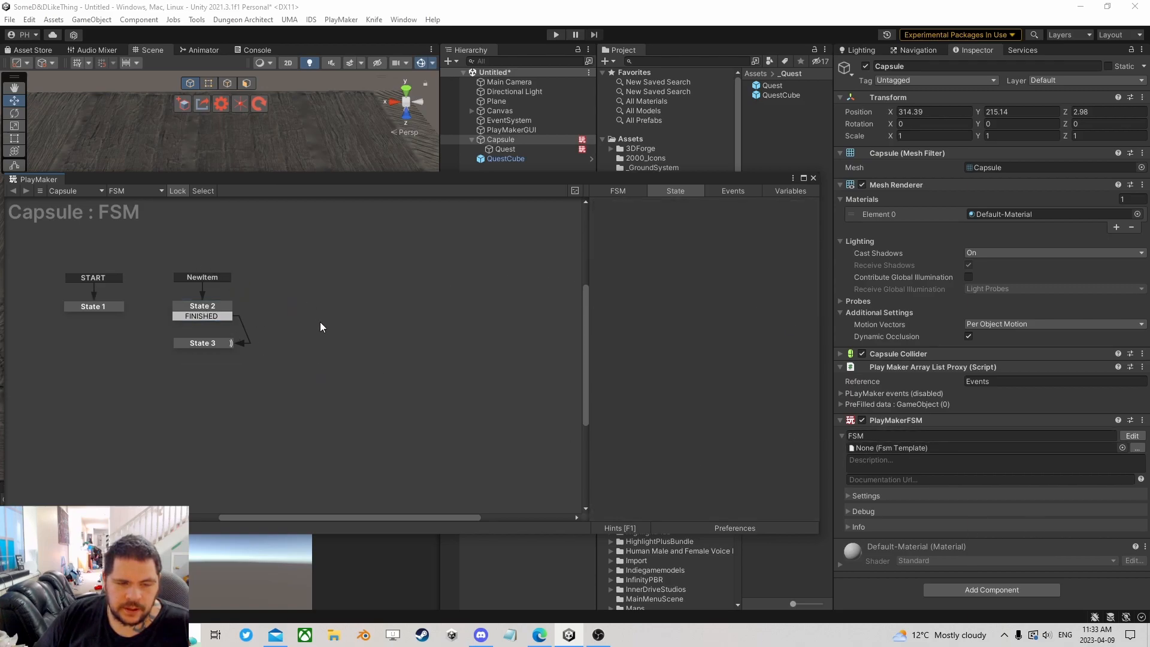
{"action": "left_click", "coordinate": [204, 344]}
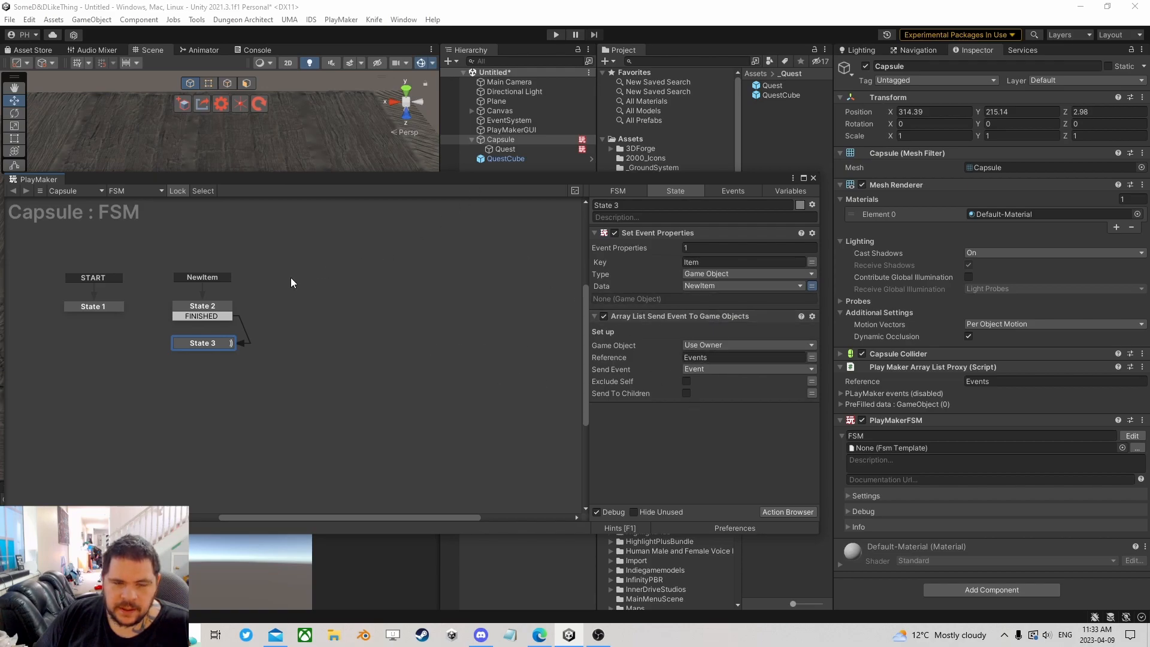
{"action": "left_click_drag", "start_coordinate": [204, 341], "coordinate": [204, 332]}
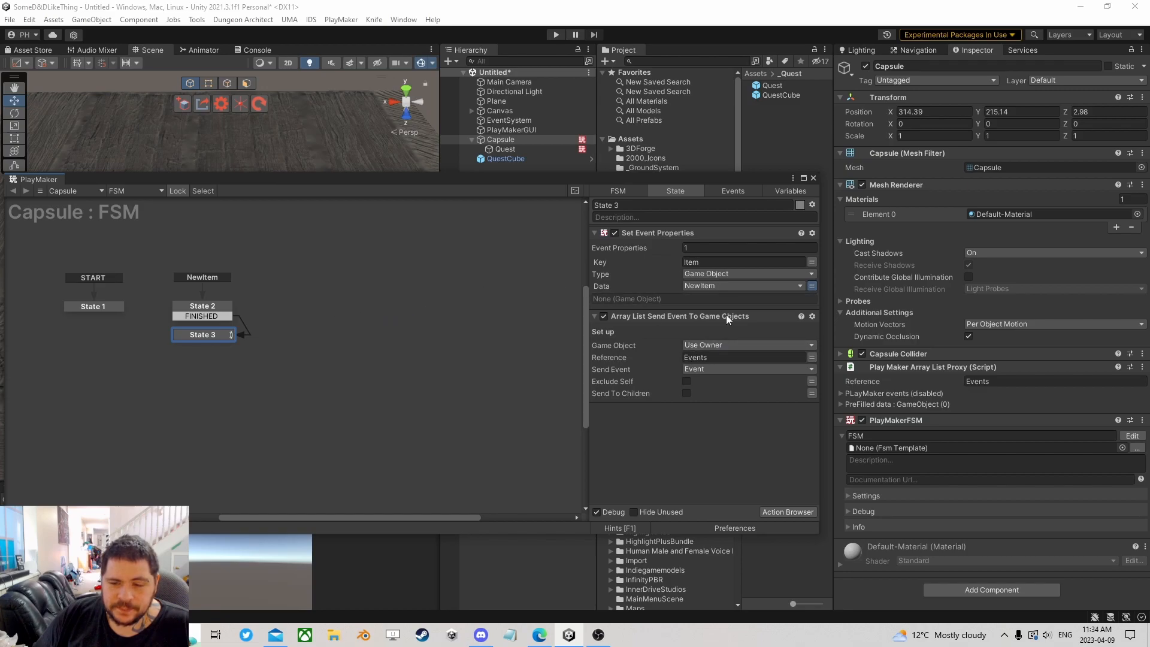
- Open the QuestCube prefab for editing, add a PlayMakerFSM component and open its FSM in the editor
{"action": "left_click", "coordinate": [814, 178]}
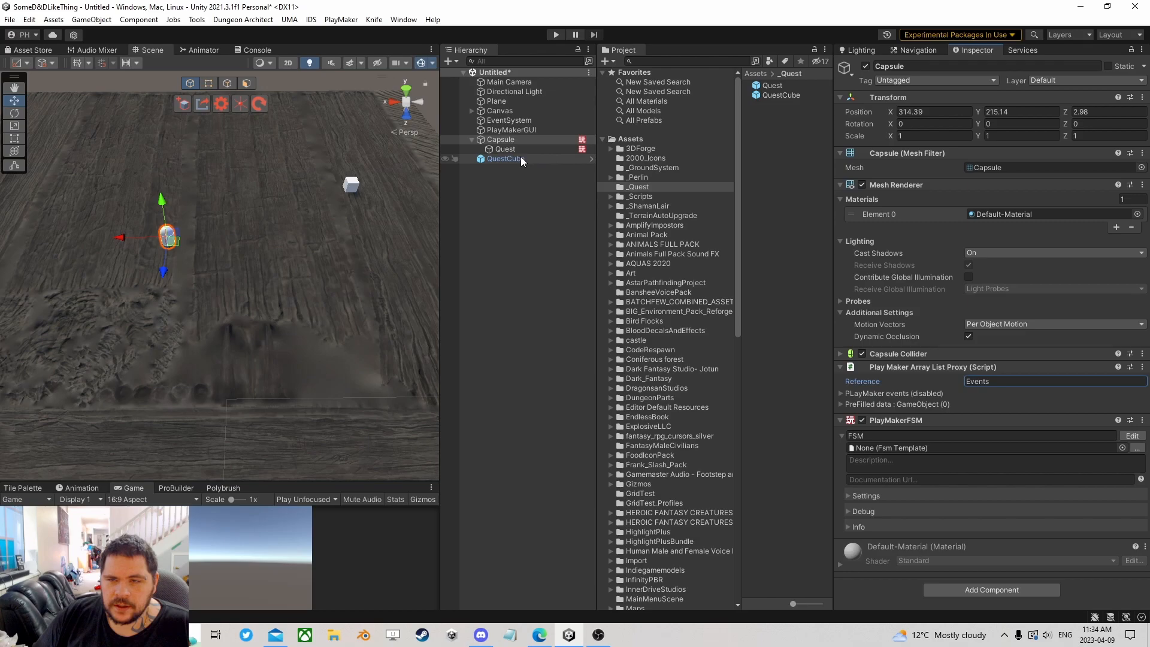
{"action": "left_click", "coordinate": [781, 95]}
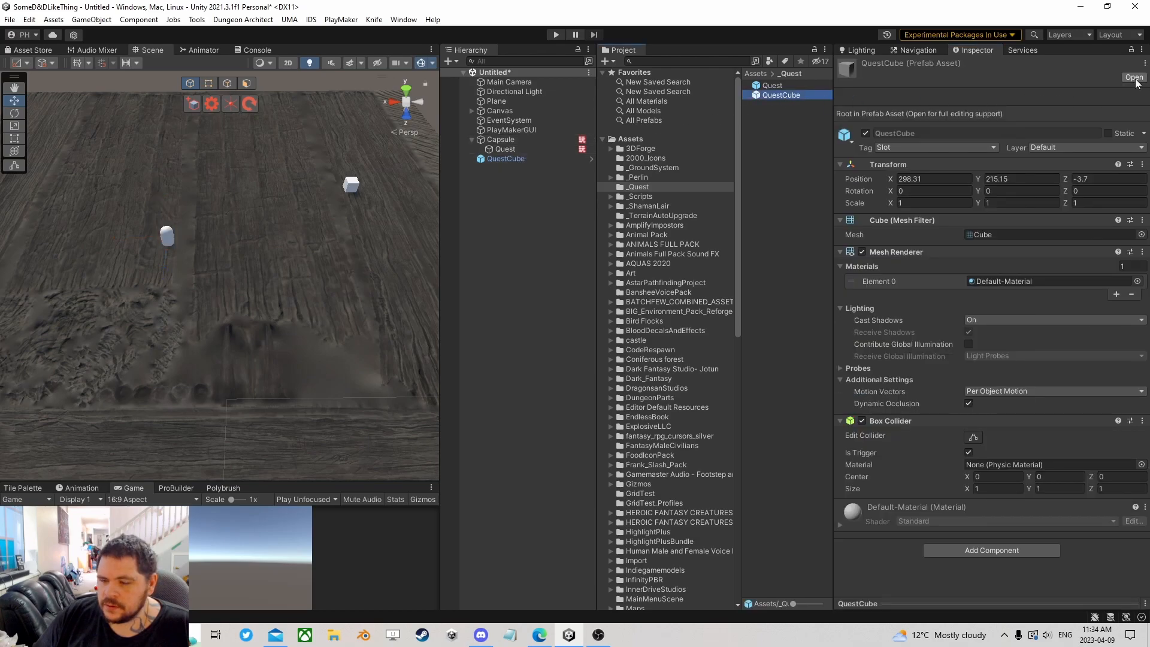
{"action": "left_click", "coordinate": [1134, 78]}
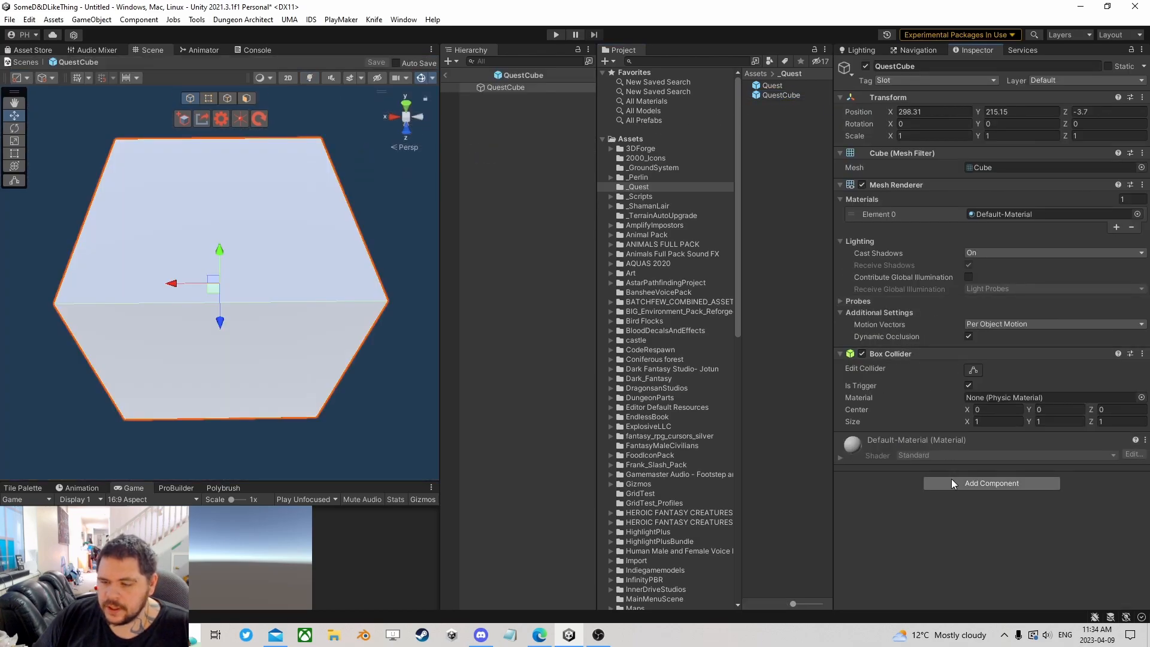
{"action": "left_click", "coordinate": [955, 484]}
{"action": "type", "text": "playmaker"}
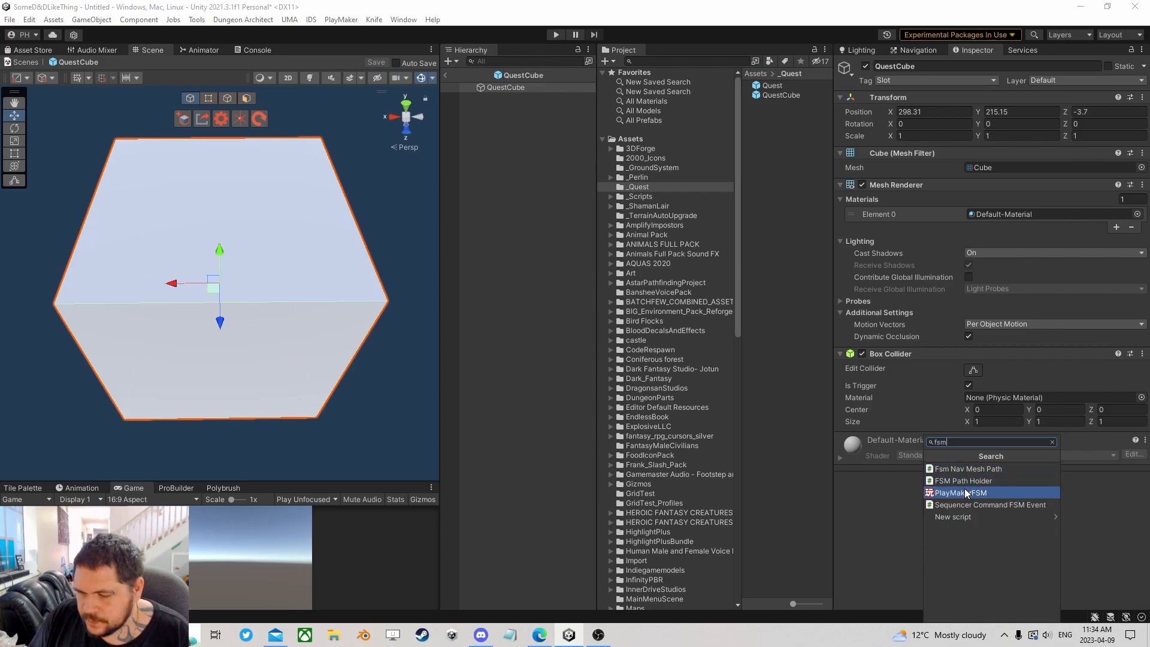
{"action": "left_click", "coordinate": [965, 488]}
{"action": "left_click", "coordinate": [1125, 454]}
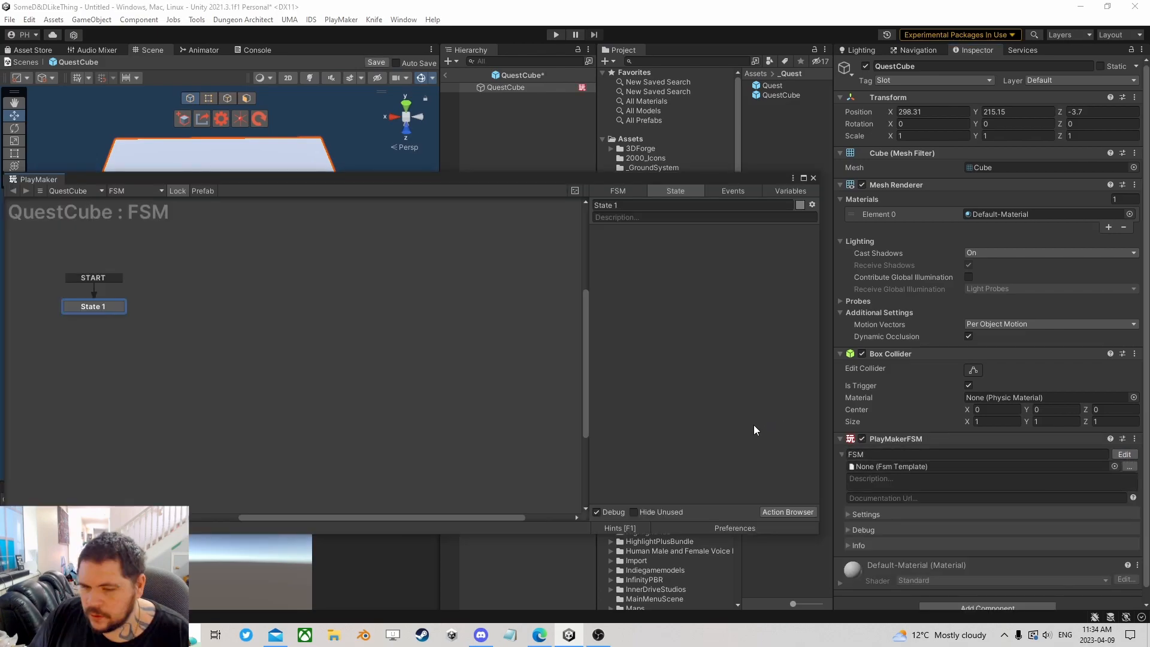
- Add a Get Owner action to State 1 of the QuestCube's FSM
{"action": "left_click", "coordinate": [808, 510]}
{"action": "type", "text": "get se"}
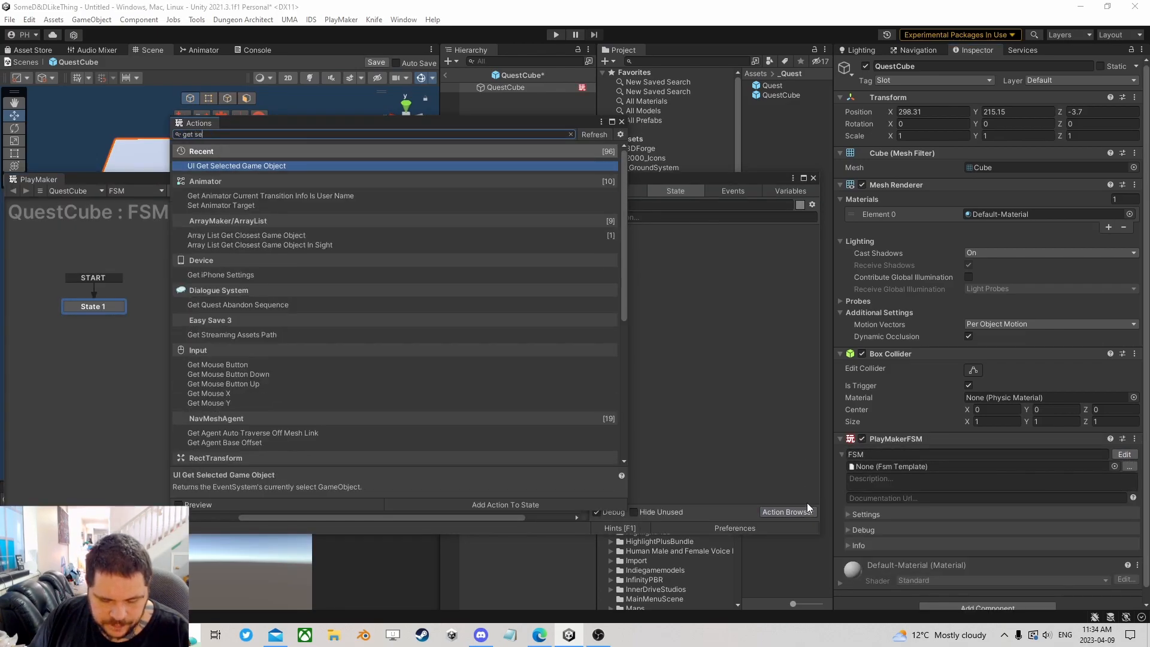
{"action": "type", "text": "lf"}
{"action": "left_click_drag", "start_coordinate": [224, 130], "coordinate": [188, 141]}
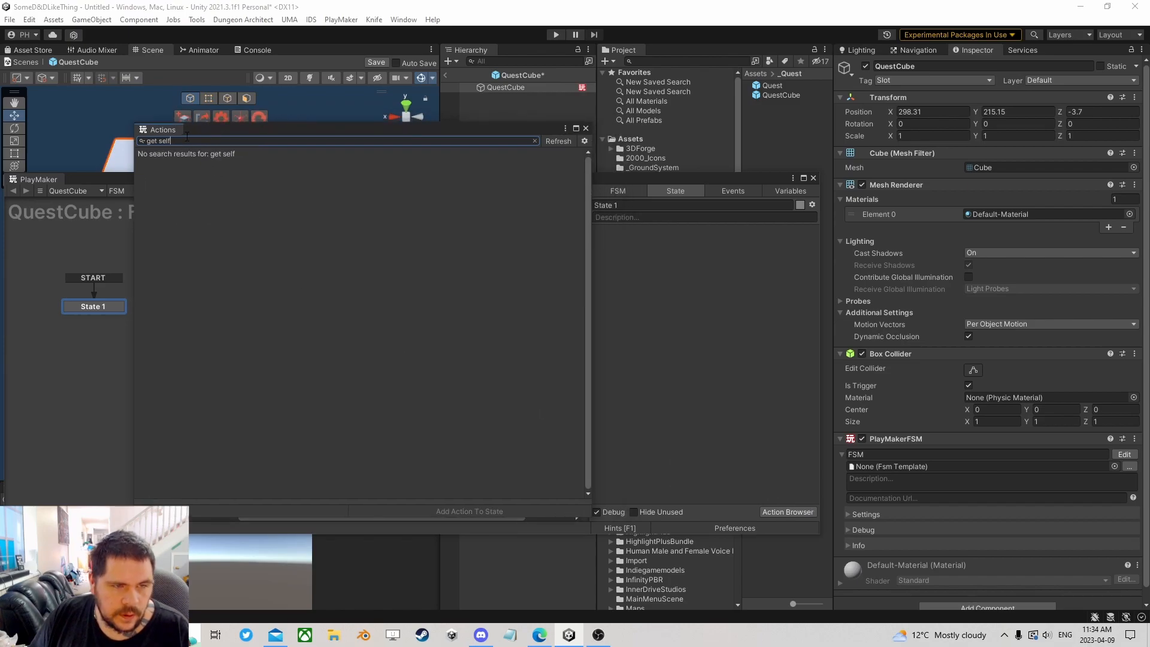
{"action": "key", "text": "BackSpace"}
{"action": "key", "text": "BackSpace"}
{"action": "key", "text": "BackSpace"}
{"action": "key", "text": "BackSpace"}
{"action": "type", "text": "owner"}
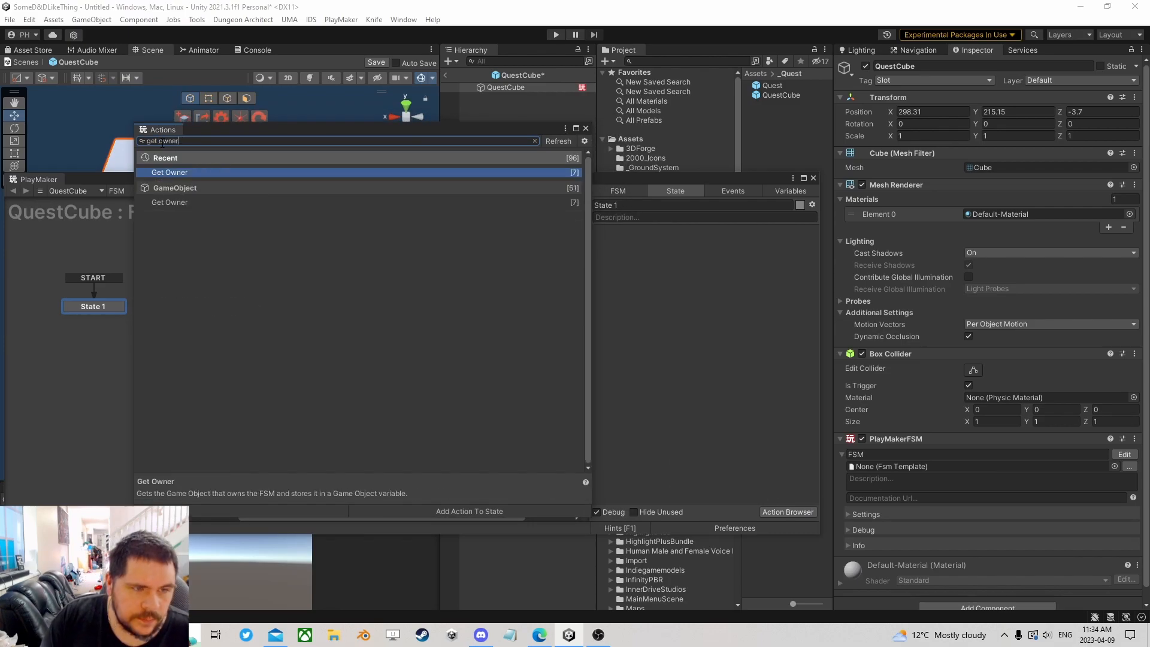
{"action": "key", "text": "Return"}
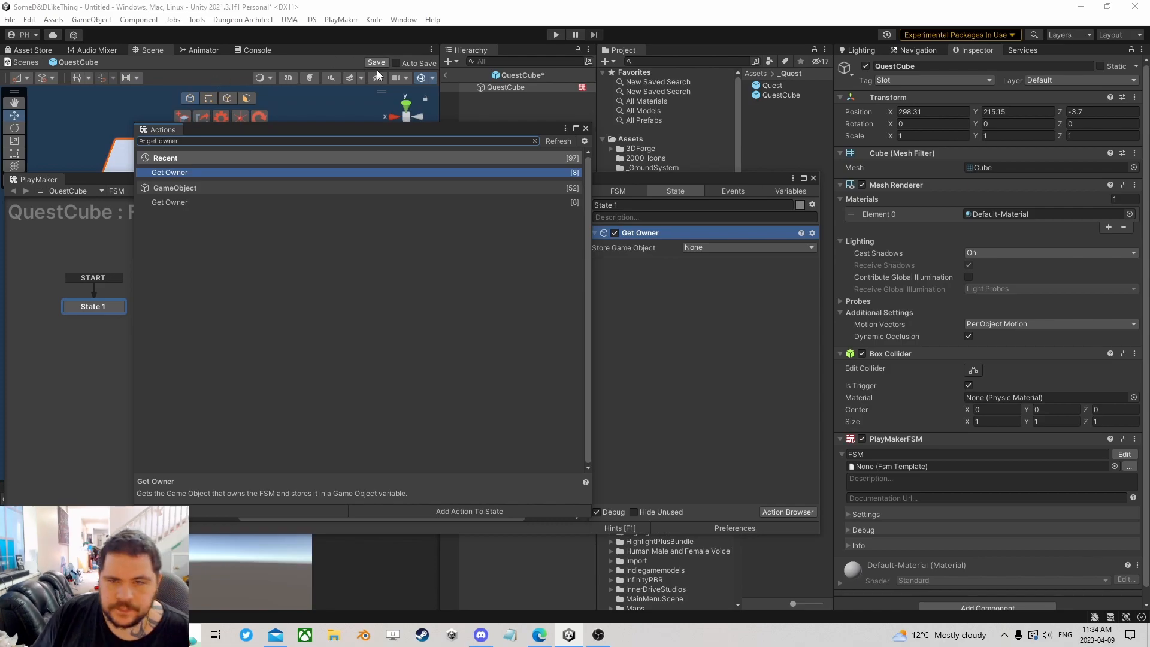
{"action": "left_click", "coordinate": [586, 128]}
- Store the Get Owner result in a new game object variable named Self
{"action": "left_click", "coordinate": [726, 249]}
{"action": "left_click", "coordinate": [749, 293]}
{"action": "type", "text": "Self"}
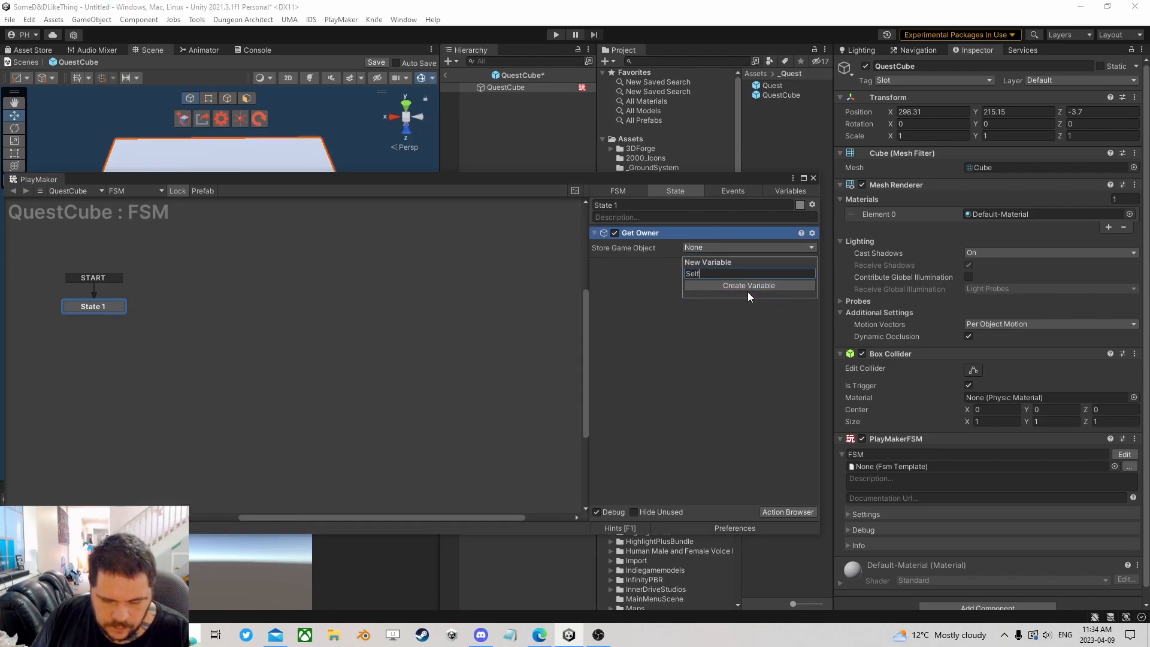
{"action": "left_click", "coordinate": [748, 290]}
- Add a Set Event Properties action to State 1 of the QuestCube's FSM
{"action": "left_click", "coordinate": [779, 513]}
{"action": "type", "text": "set event"}
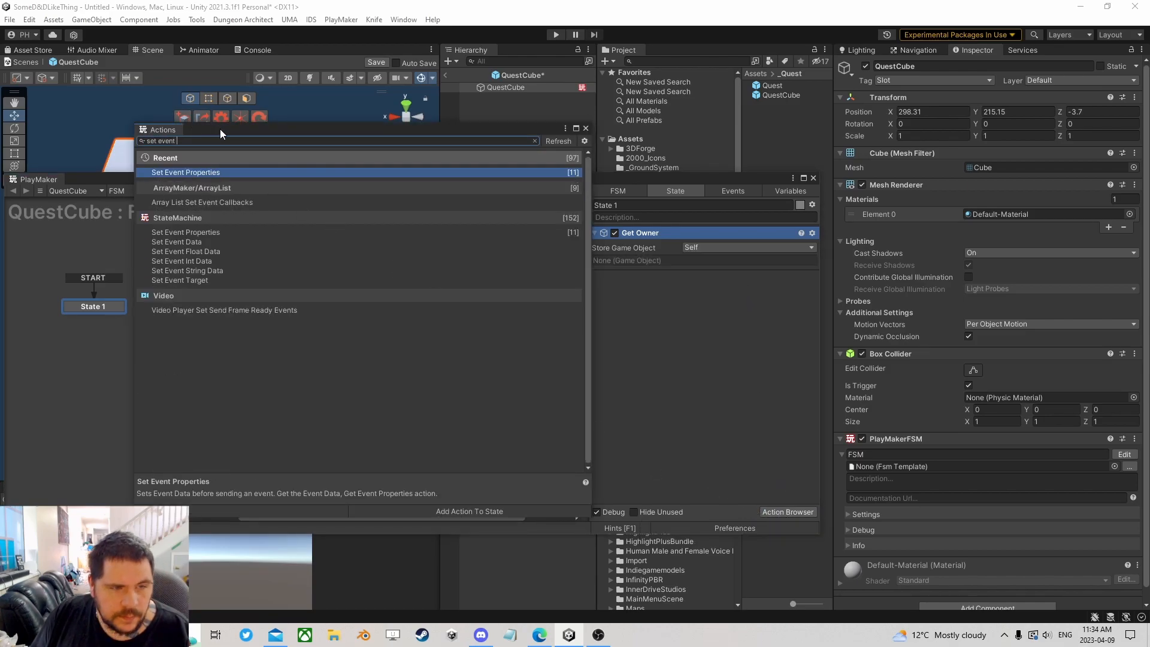
{"action": "double_click", "coordinate": [220, 173]}
{"action": "left_click", "coordinate": [587, 128]}
- Set the QuestCube's event property key to Item with type Game Object and the Self variable as its data
{"action": "left_click", "coordinate": [710, 263]}
{"action": "type", "text": "Item"}
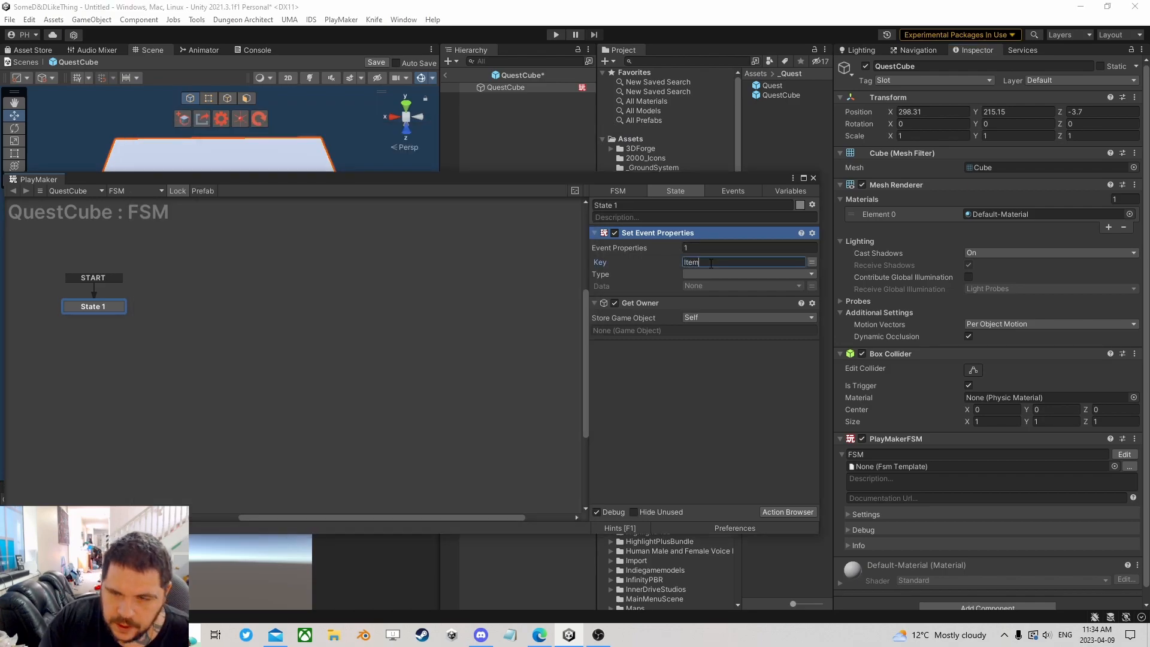
{"action": "left_click", "coordinate": [735, 274]}
{"action": "left_click", "coordinate": [724, 327]}
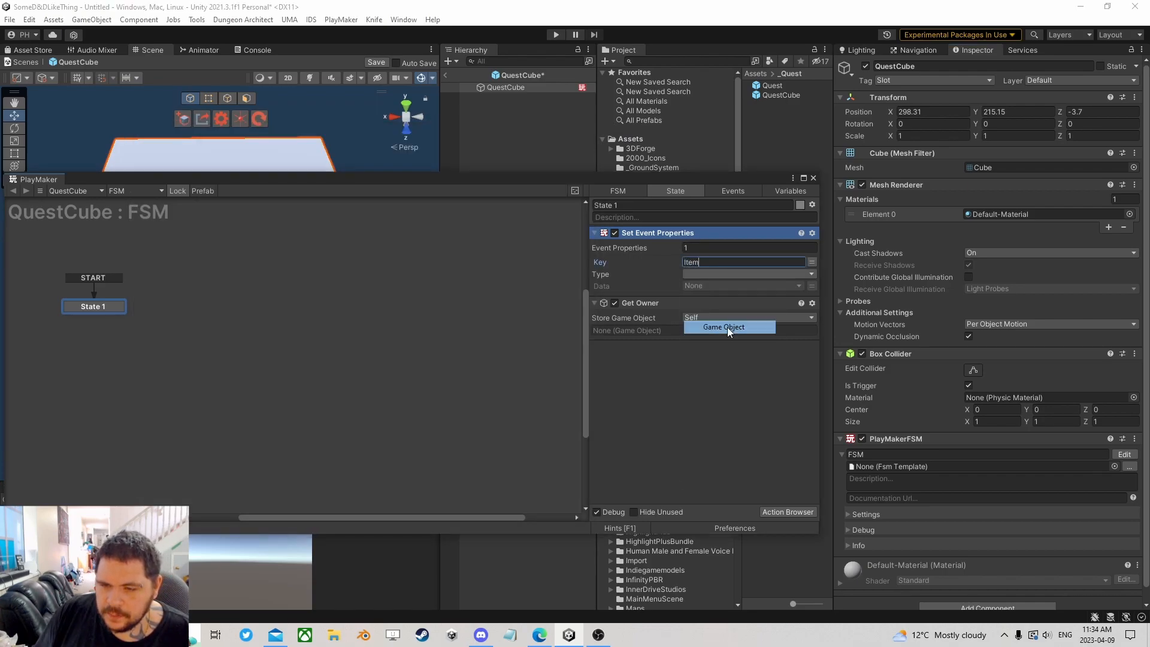
{"action": "left_click", "coordinate": [774, 286]}
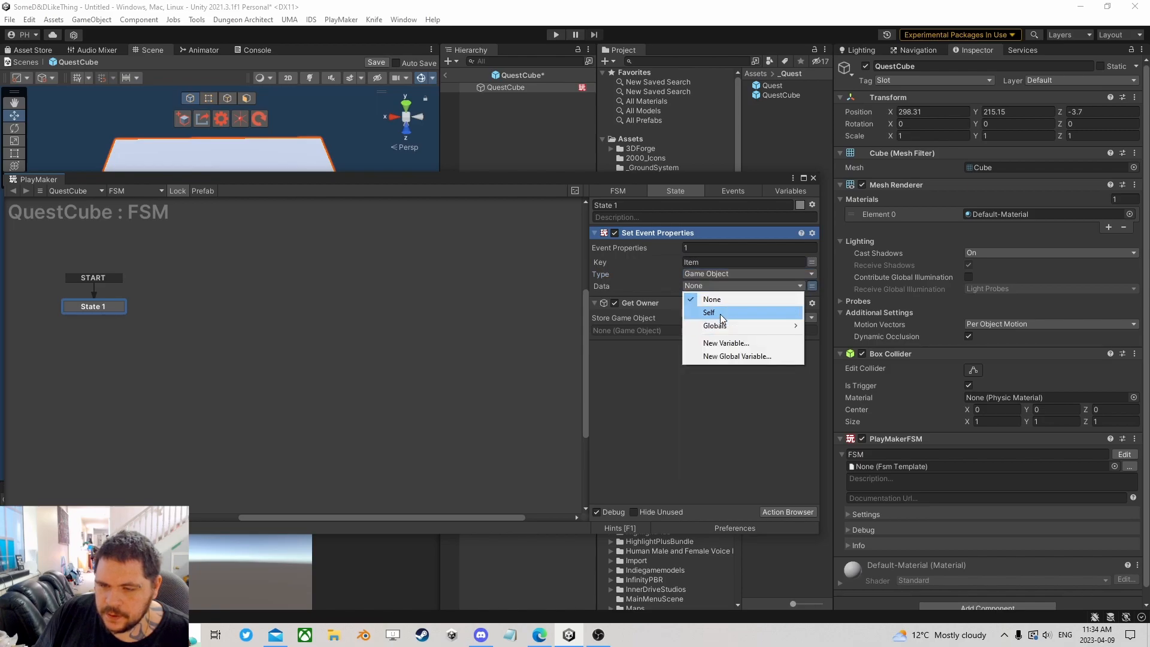
{"action": "left_click", "coordinate": [738, 312]}
- Search the available actions for "send eve" to find an event-sending action for State 1 of the QuestCube's FSM
{"action": "left_click", "coordinate": [789, 512]}
{"action": "type", "text": "send eve"}
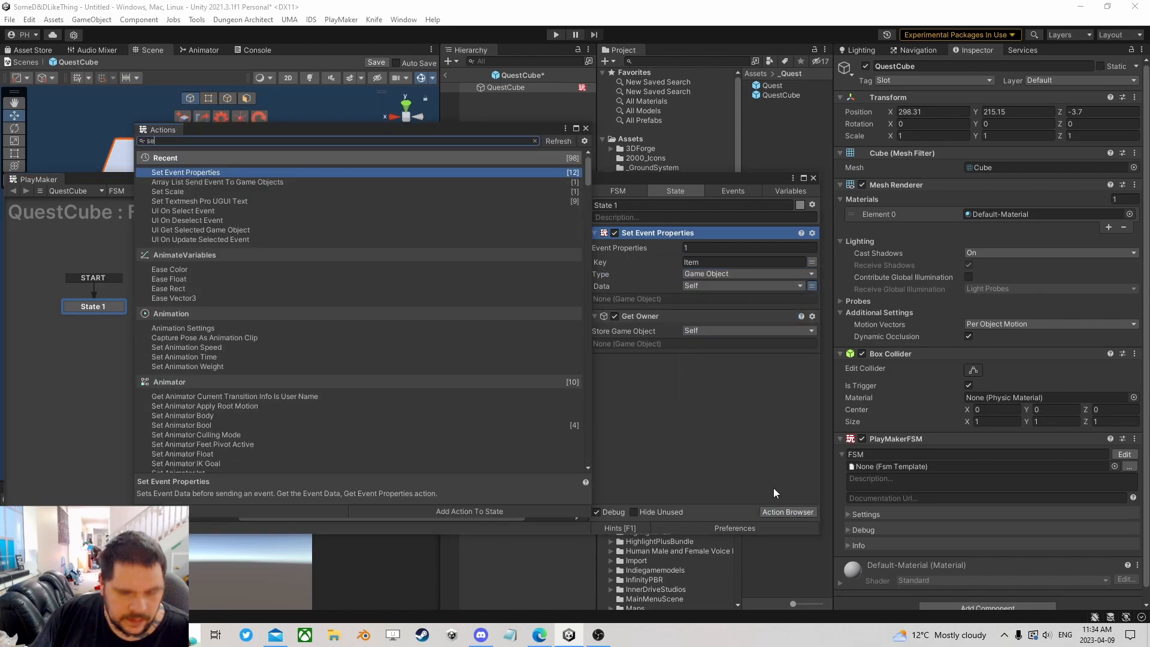
- Find the Send Event action and add it to State 1 of the QuestCube FSM
{"action": "key", "text": "Down"}
{"action": "key", "text": "Down"}
{"action": "key", "text": "Down"}
{"action": "key", "text": "Down"}
{"action": "key", "text": "Down"}
{"action": "key", "text": "Down"}
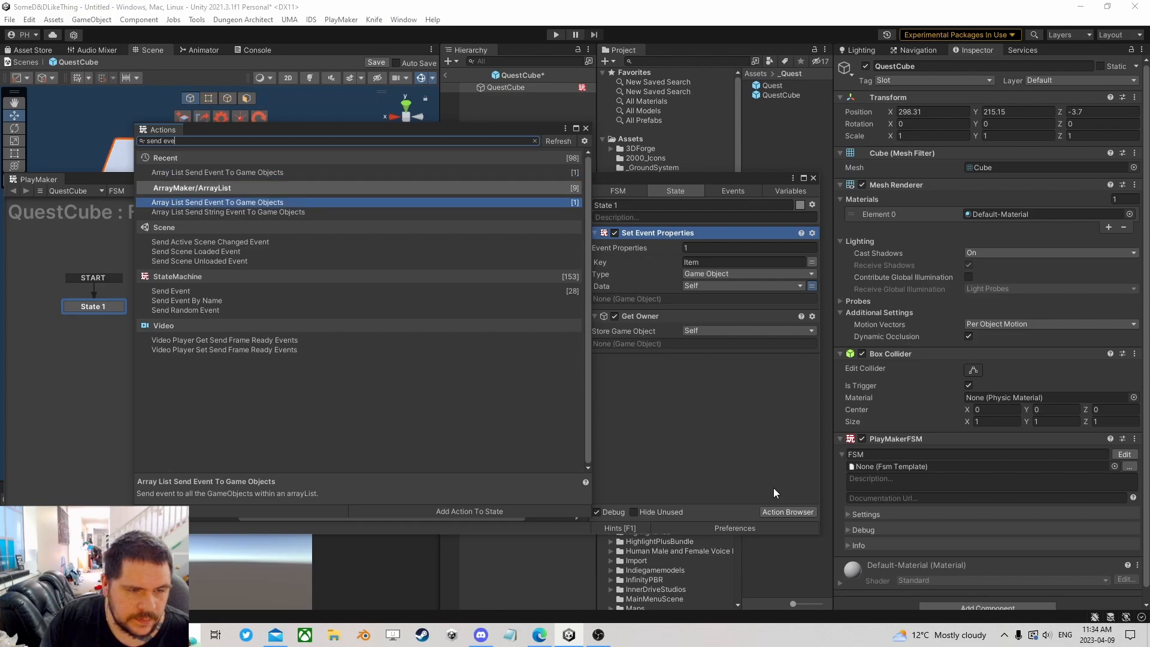
{"action": "key", "text": "Return"}
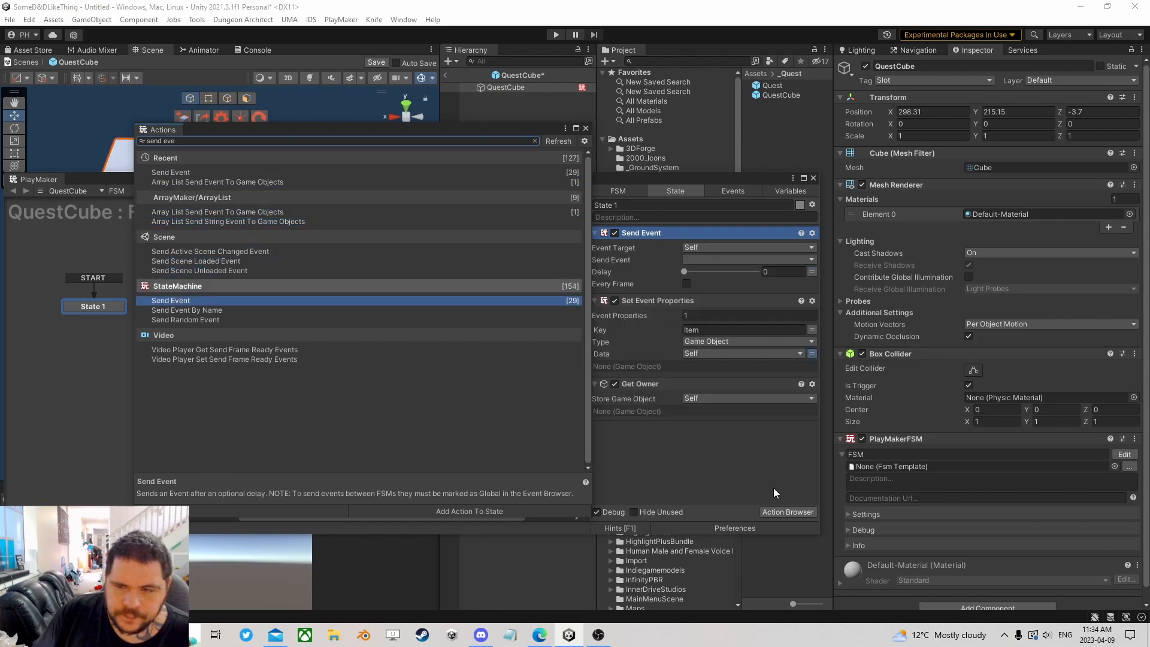
{"action": "left_click", "coordinate": [586, 128]}
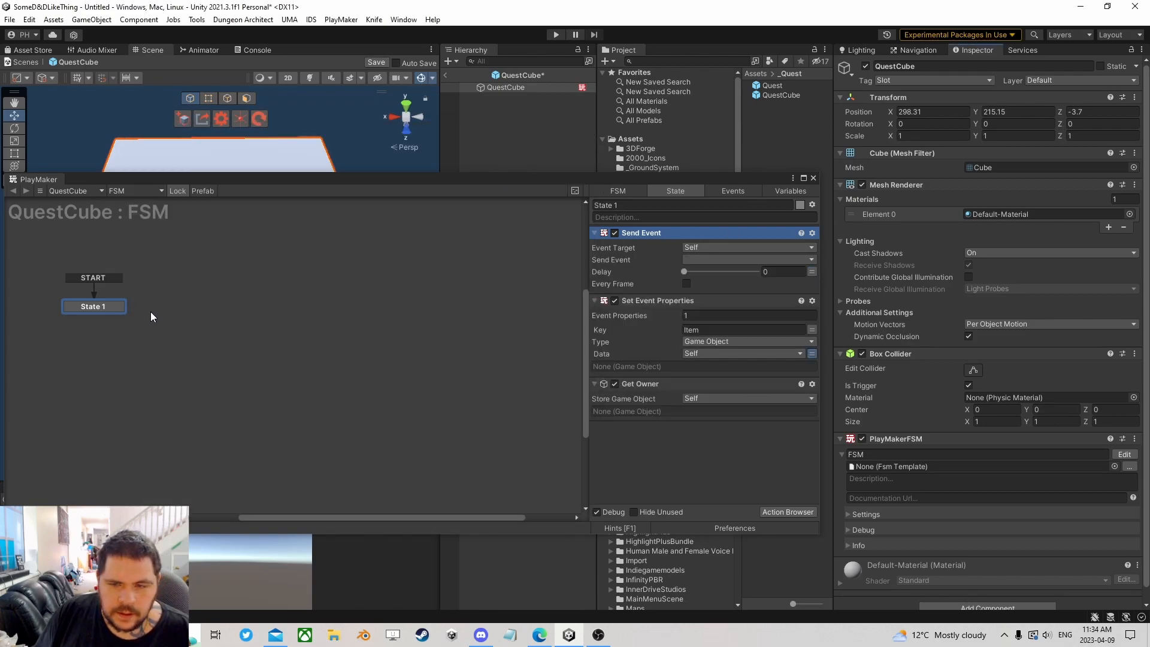
- Create State 2 linked from State 1 by a FINISHED transition and add a Trigger Event action to it
{"action": "left_click", "coordinate": [103, 309], "text": "ctrl"}
{"action": "left_click_drag", "start_coordinate": [109, 316], "coordinate": [172, 313], "text": "ctrl"}
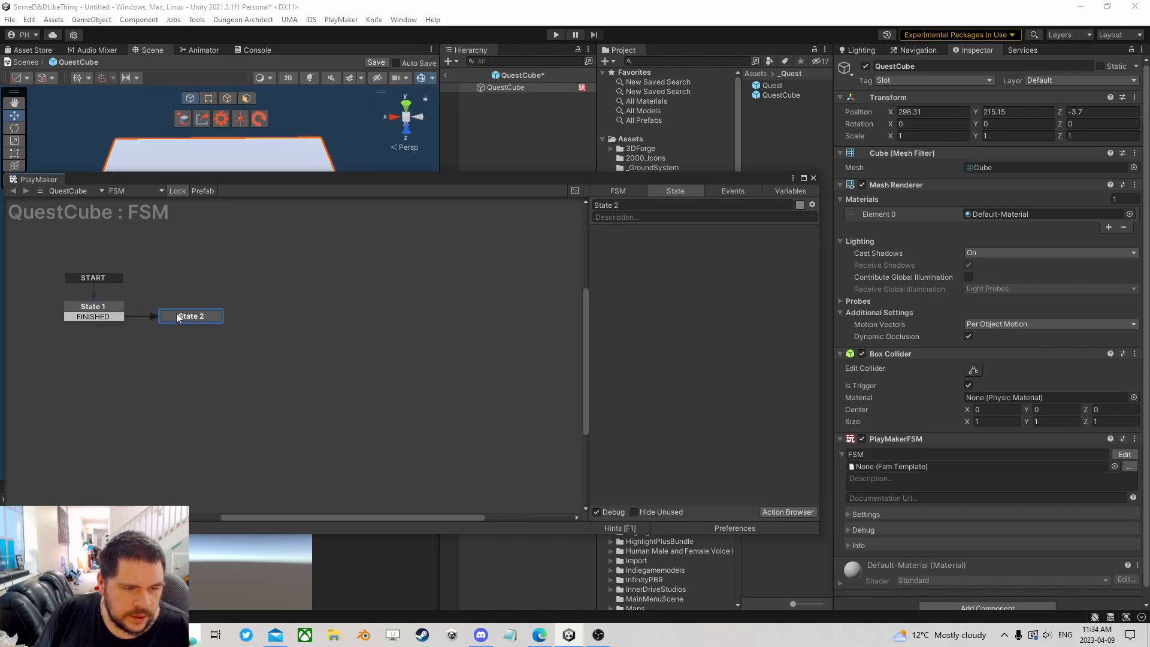
{"action": "left_click", "coordinate": [788, 512]}
{"action": "type", "text": "t"}
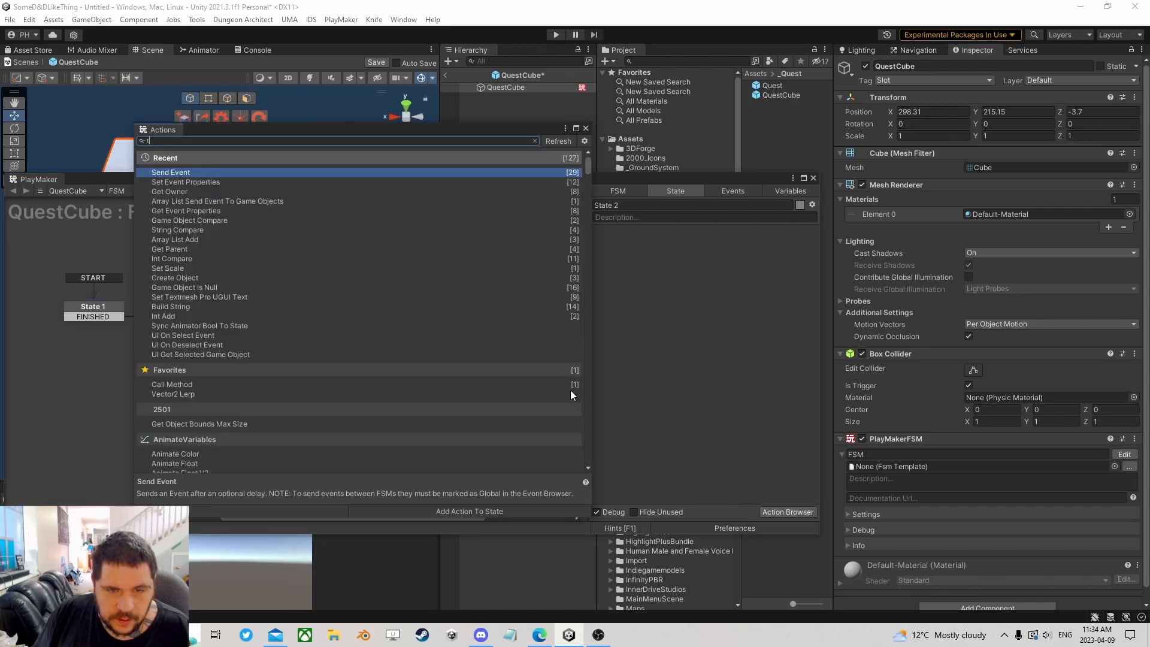
{"action": "type", "text": "rigger"}
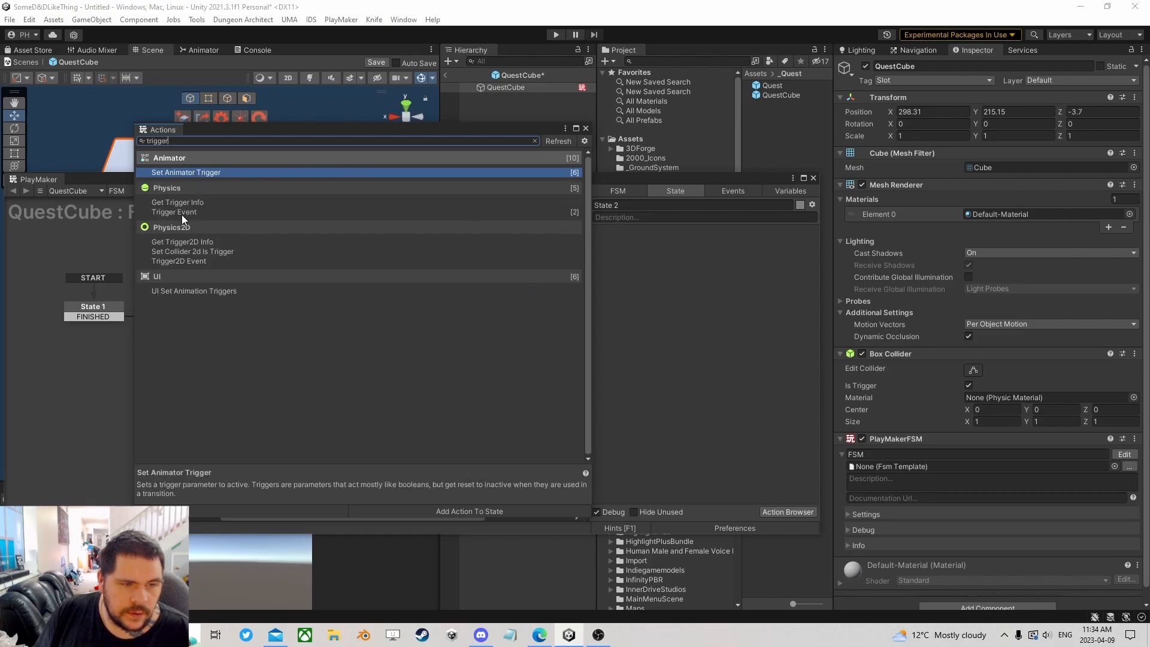
{"action": "double_click", "coordinate": [179, 212]}
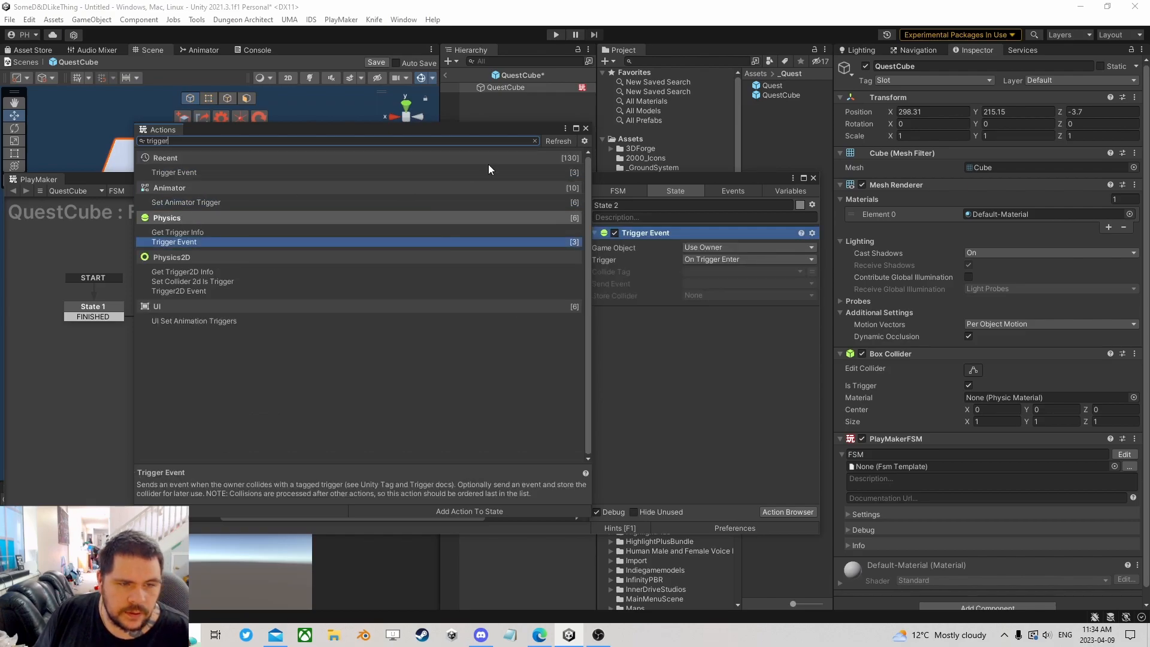
{"action": "left_click", "coordinate": [586, 128]}
- Set the Trigger Event's collide tag to Player and have it send a new event named go
{"action": "left_click", "coordinate": [707, 272]}
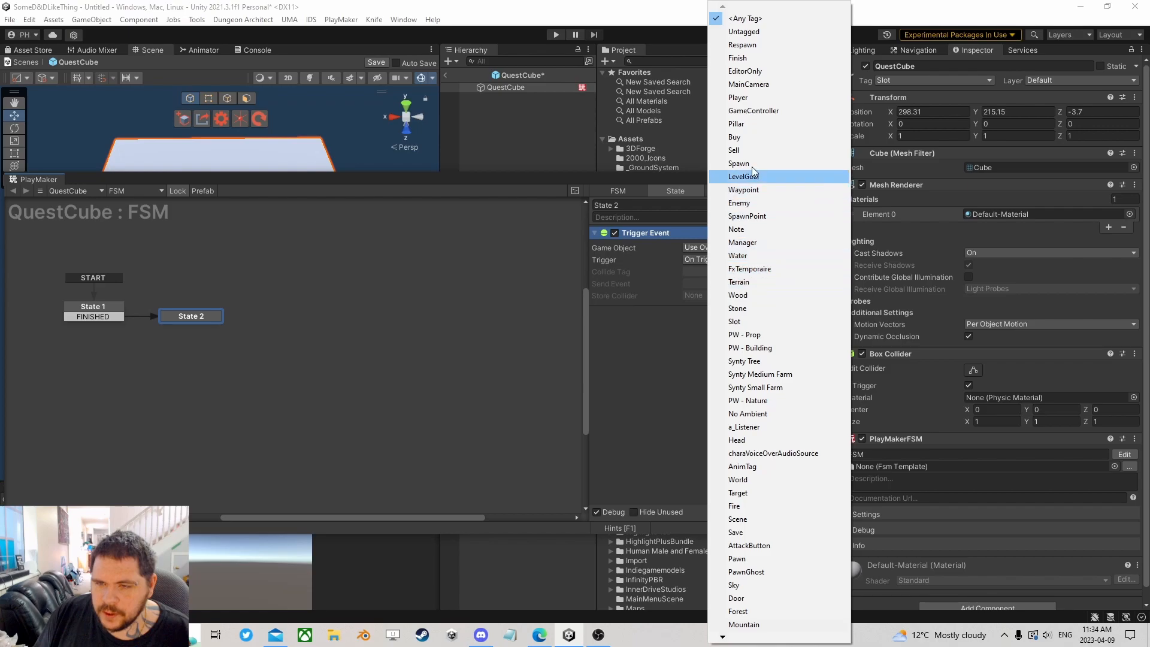
{"action": "left_click", "coordinate": [738, 97]}
{"action": "left_click", "coordinate": [704, 288]}
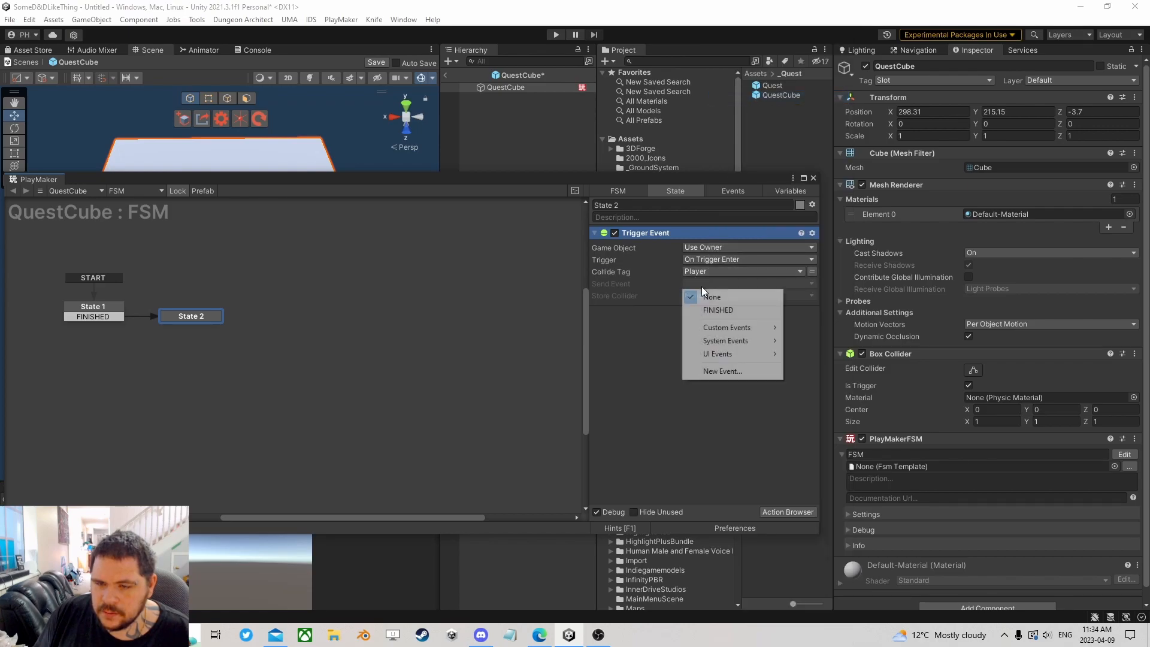
{"action": "left_click", "coordinate": [719, 371]}
{"action": "type", "text": "go"}
{"action": "key", "text": "Return"}
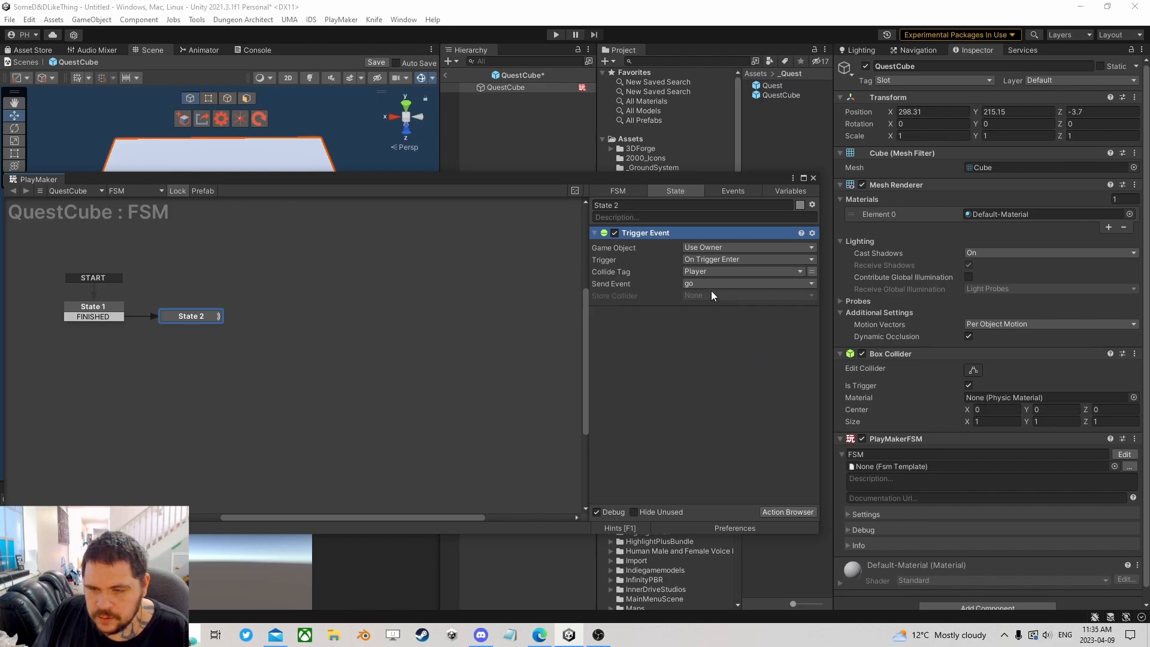
- Store the Trigger Event's collider in a new variable named PlayerObj
{"action": "left_click", "coordinate": [710, 293]}
{"action": "left_click", "coordinate": [732, 352]}
{"action": "type", "text": "Pl"}
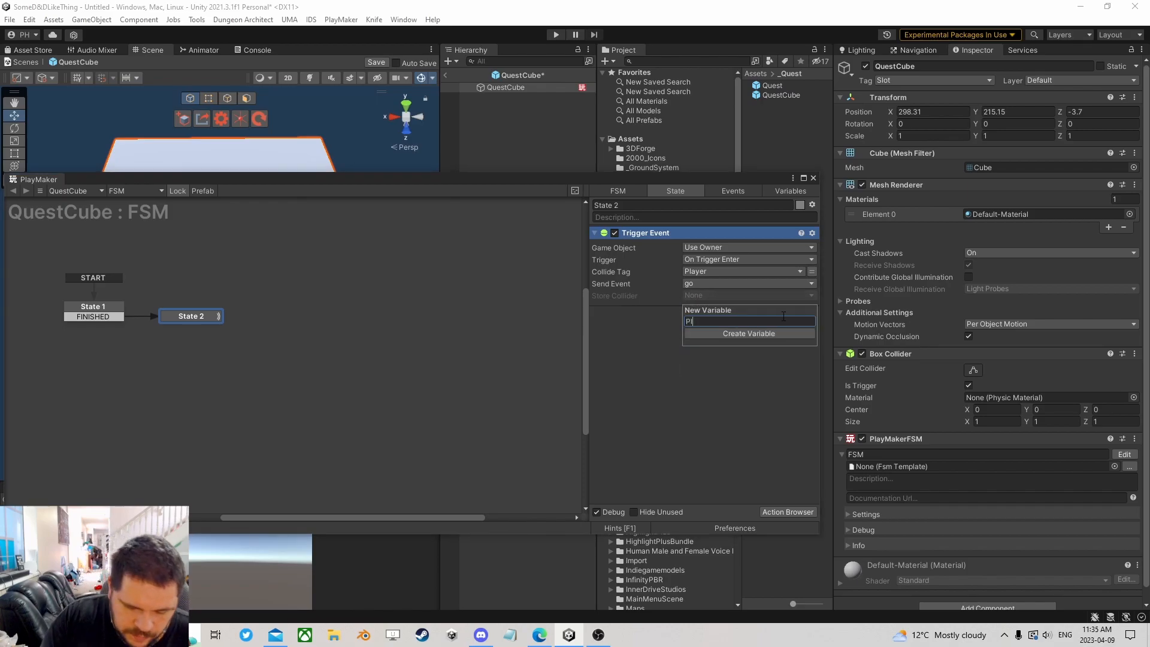
{"action": "type", "text": "ayerObj"}
{"action": "key", "text": "Return"}
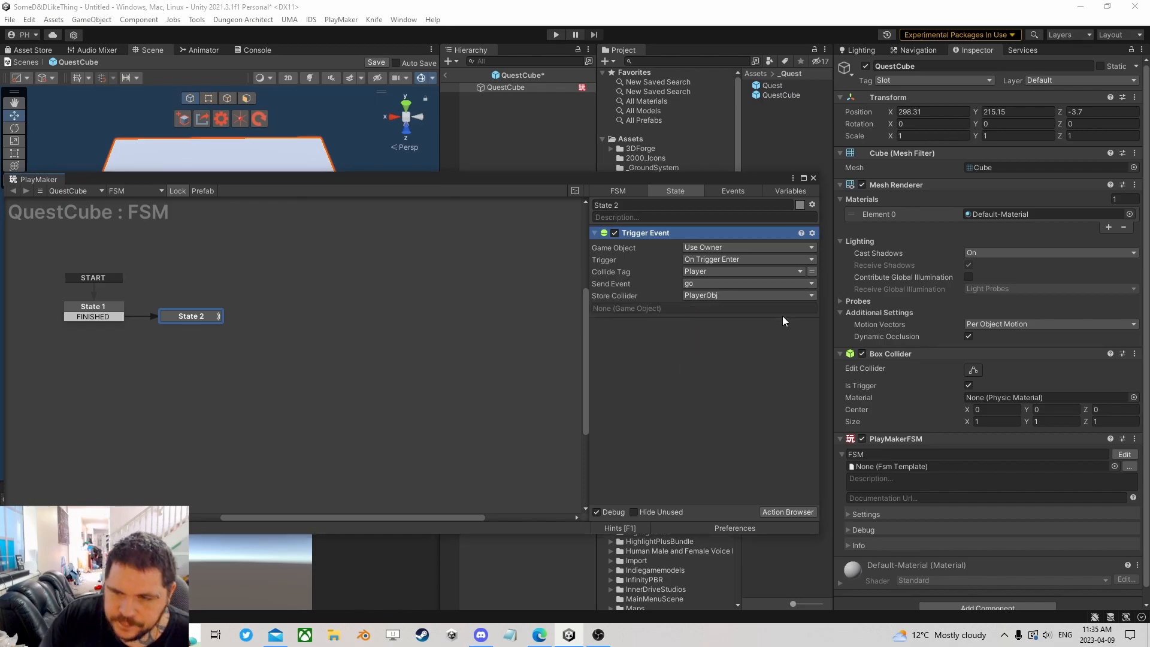
- Move the Set Event Properties and Send Event actions from State 1 to State 2, below the Trigger Event
{"action": "left_click", "coordinate": [104, 306]}
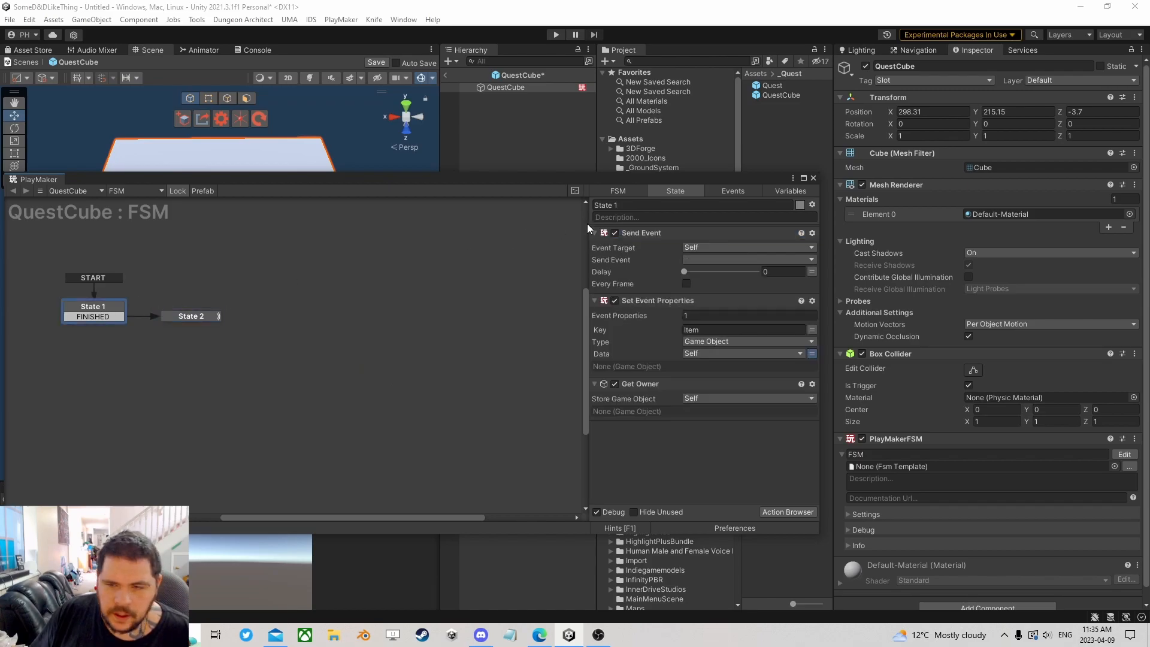
{"action": "left_click_drag", "start_coordinate": [189, 312], "coordinate": [189, 314]}
{"action": "left_click_drag", "start_coordinate": [114, 305], "coordinate": [119, 305]}
{"action": "left_click_drag", "start_coordinate": [649, 232], "coordinate": [239, 279]}
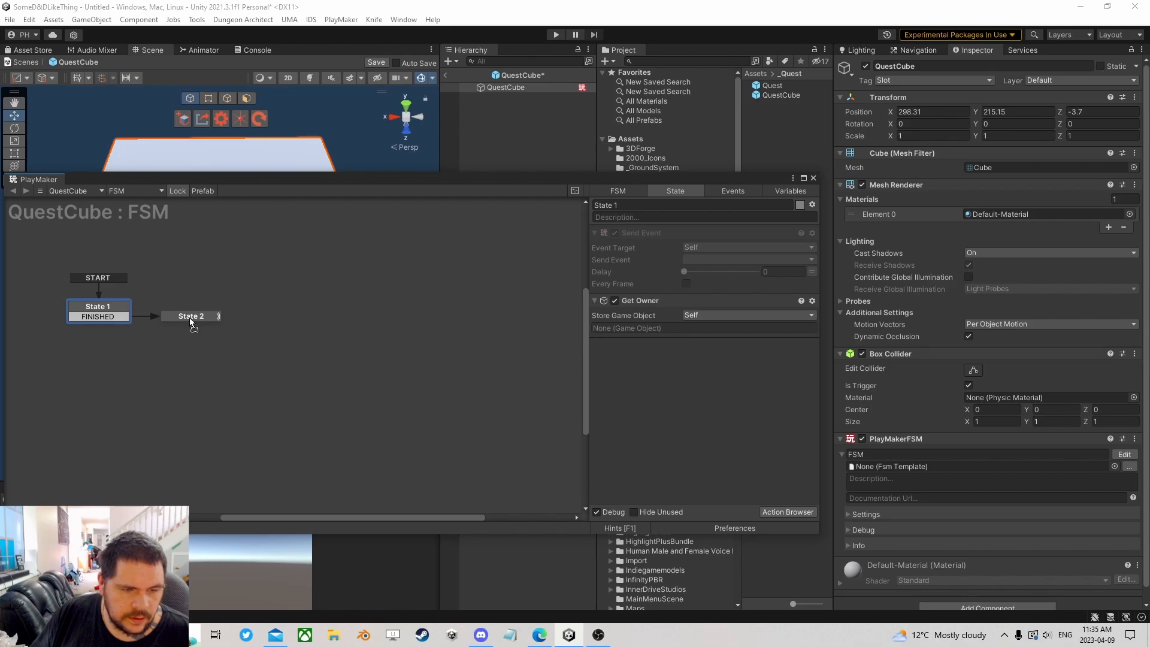
{"action": "left_click_drag", "start_coordinate": [189, 317], "coordinate": [189, 318]}
{"action": "left_click", "coordinate": [103, 307]}
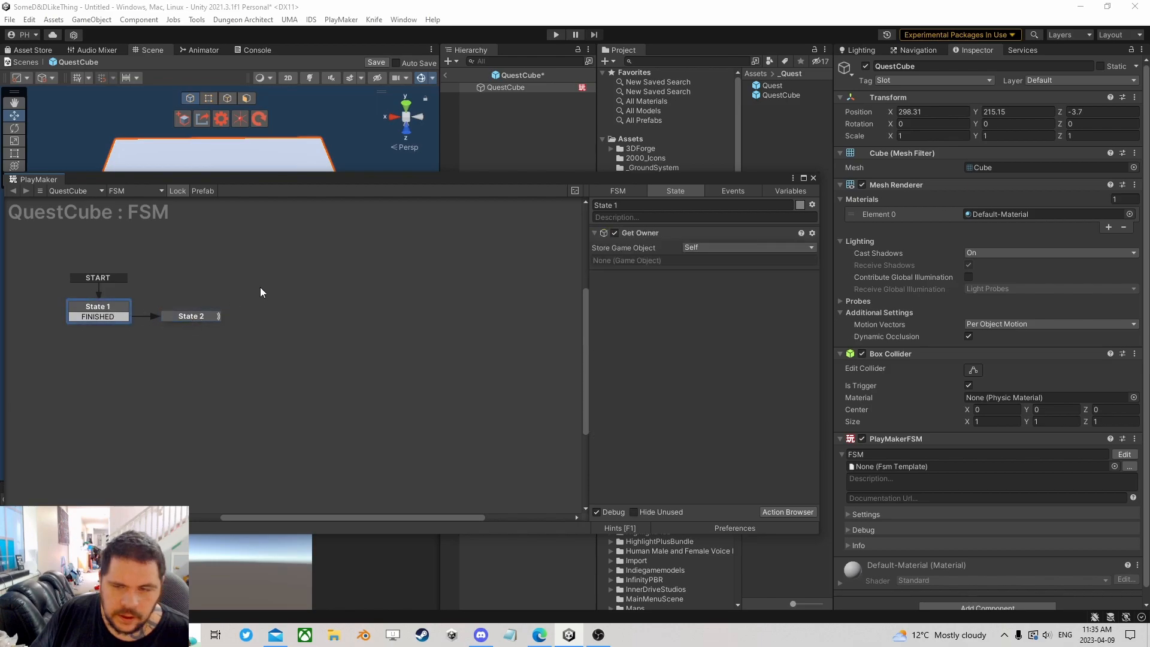
{"action": "left_click", "coordinate": [180, 317]}
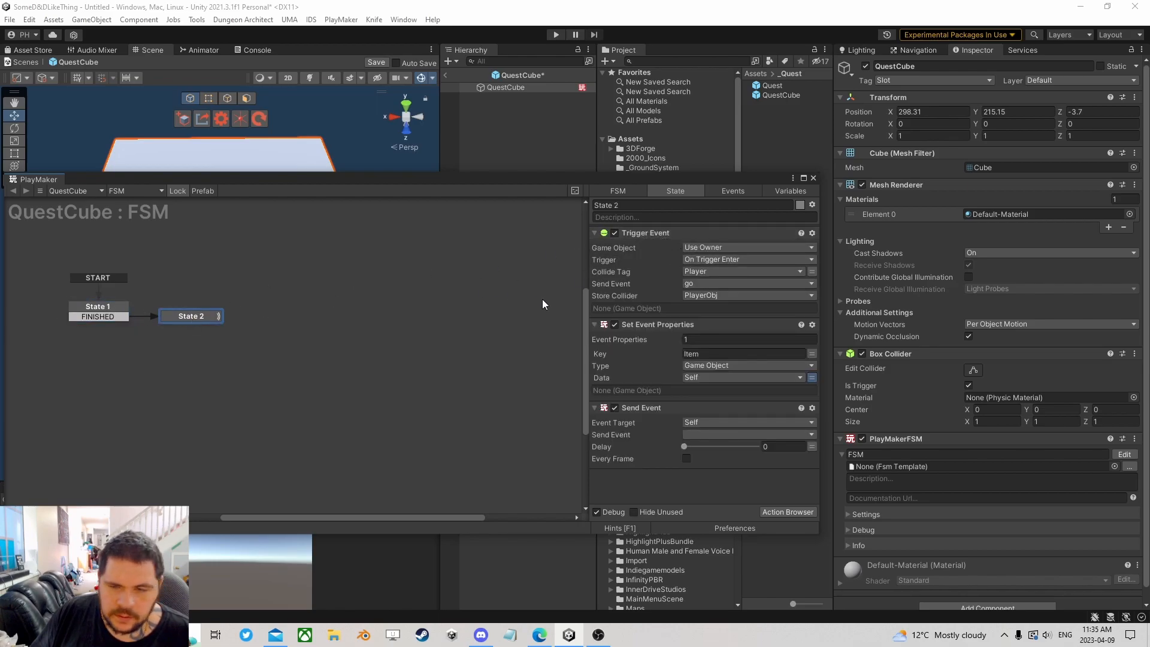
- Add a go transition to State 2 and link it to a new State 3
{"action": "right_click", "coordinate": [205, 319]}
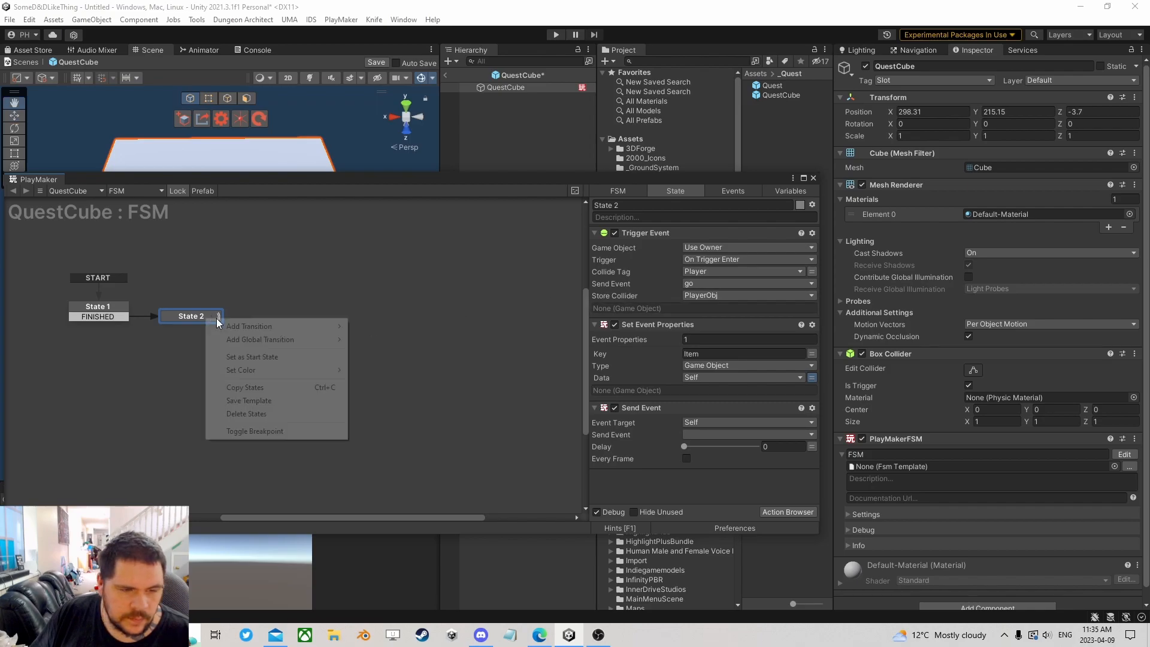
{"action": "mouse_move", "coordinate": [240, 324]}
{"action": "left_click", "coordinate": [396, 339]}
{"action": "left_click_drag", "start_coordinate": [201, 325], "coordinate": [260, 320]}
{"action": "left_click", "coordinate": [251, 316]}
- Move the Set Event Properties and Send Event actions together from State 2 to State 3
{"action": "left_click", "coordinate": [658, 324]}
{"action": "left_click", "coordinate": [631, 408], "text": "ctrl"}
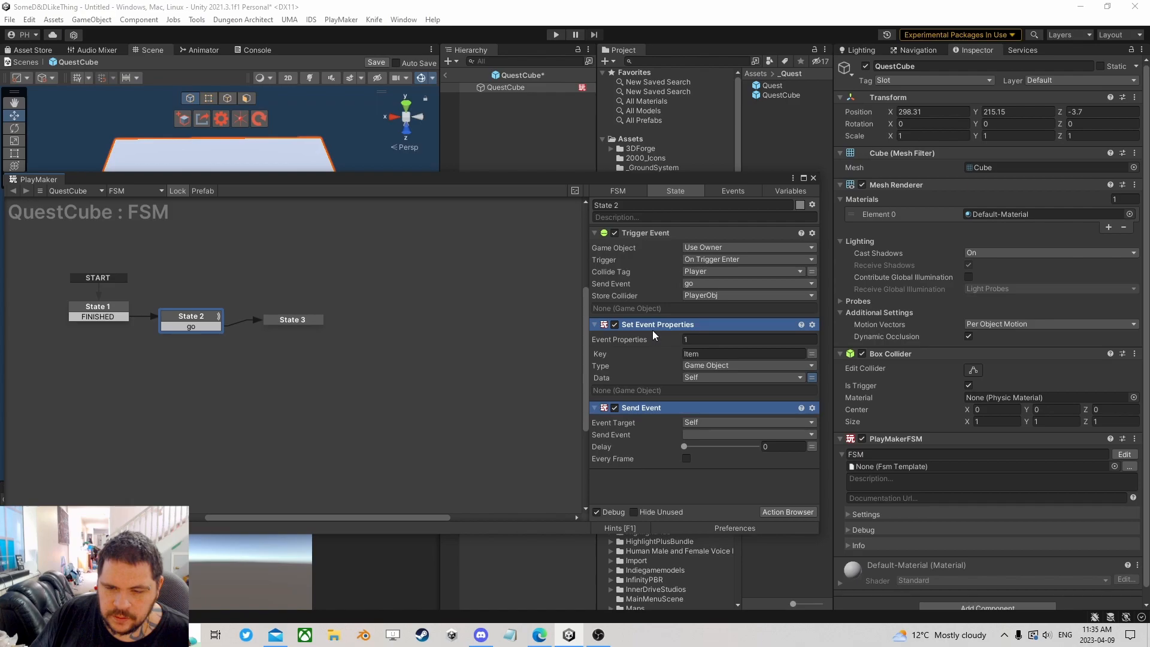
{"action": "left_click_drag", "start_coordinate": [654, 326], "coordinate": [363, 327]}
{"action": "left_click_drag", "start_coordinate": [285, 320], "coordinate": [315, 320]}
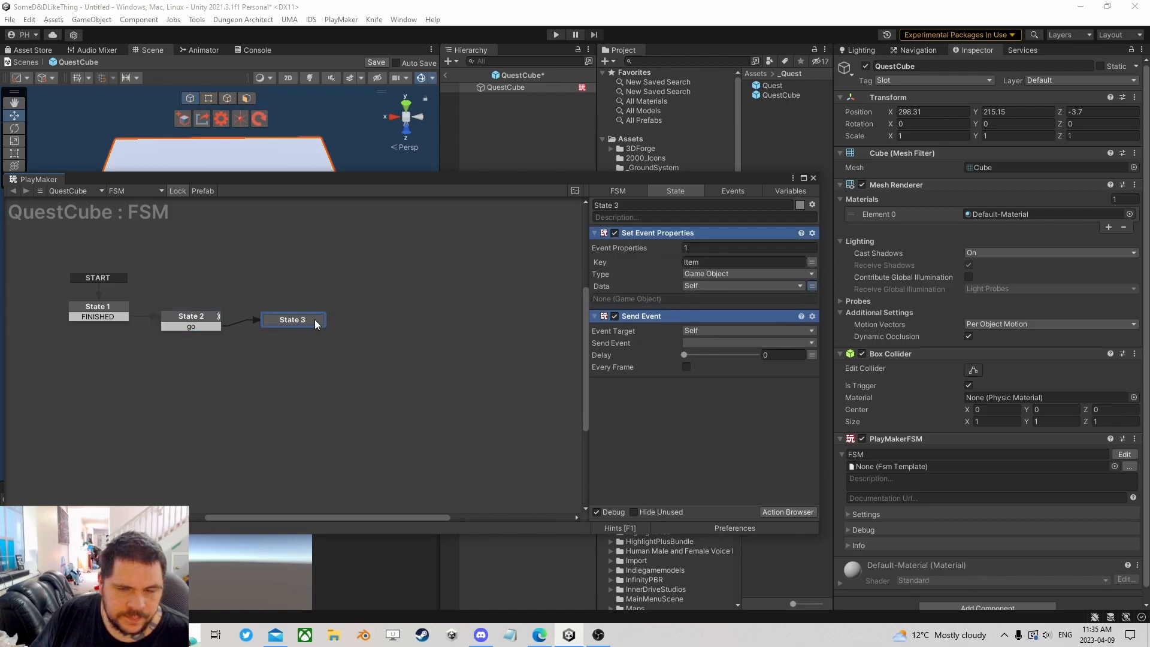
{"action": "left_click", "coordinate": [703, 413]}
- Target State 3's Send Event at a Game Object FSM, specifying the PlayerObj variable as the game object, and save the prefab
{"action": "left_click", "coordinate": [709, 331]}
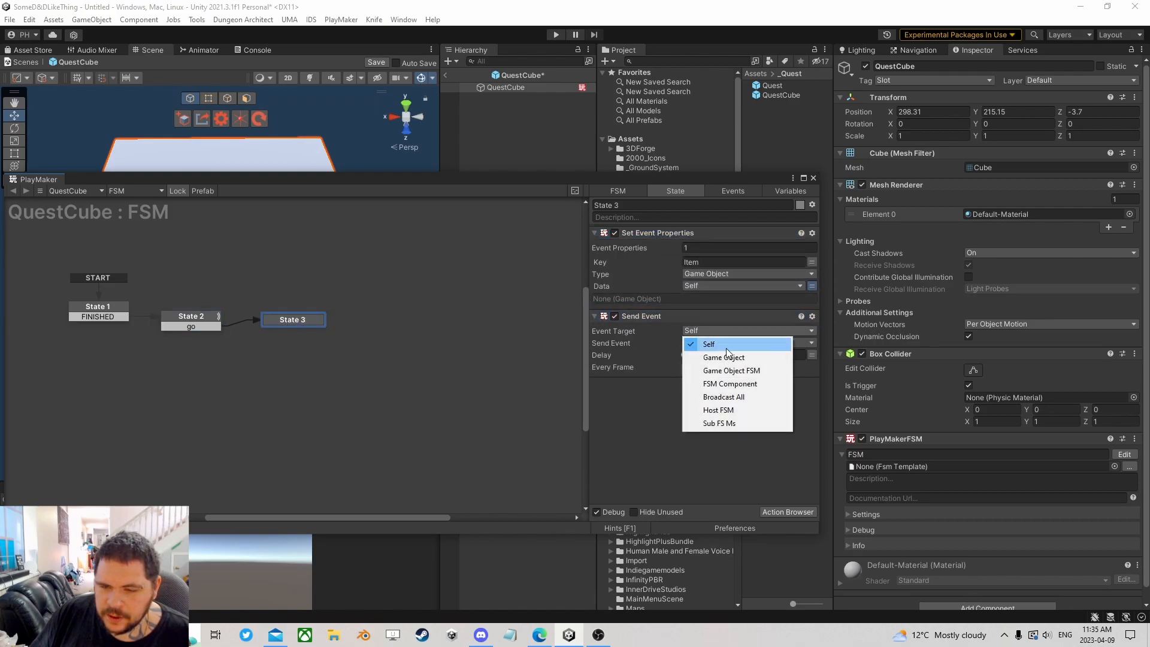
{"action": "left_click", "coordinate": [733, 372]}
{"action": "left_click", "coordinate": [782, 345]}
{"action": "left_click_drag", "start_coordinate": [722, 378], "coordinate": [729, 371]}
{"action": "left_click", "coordinate": [731, 343]}
{"action": "left_click", "coordinate": [735, 368]}
{"action": "left_click", "coordinate": [811, 355]}
{"action": "left_click", "coordinate": [803, 355]}
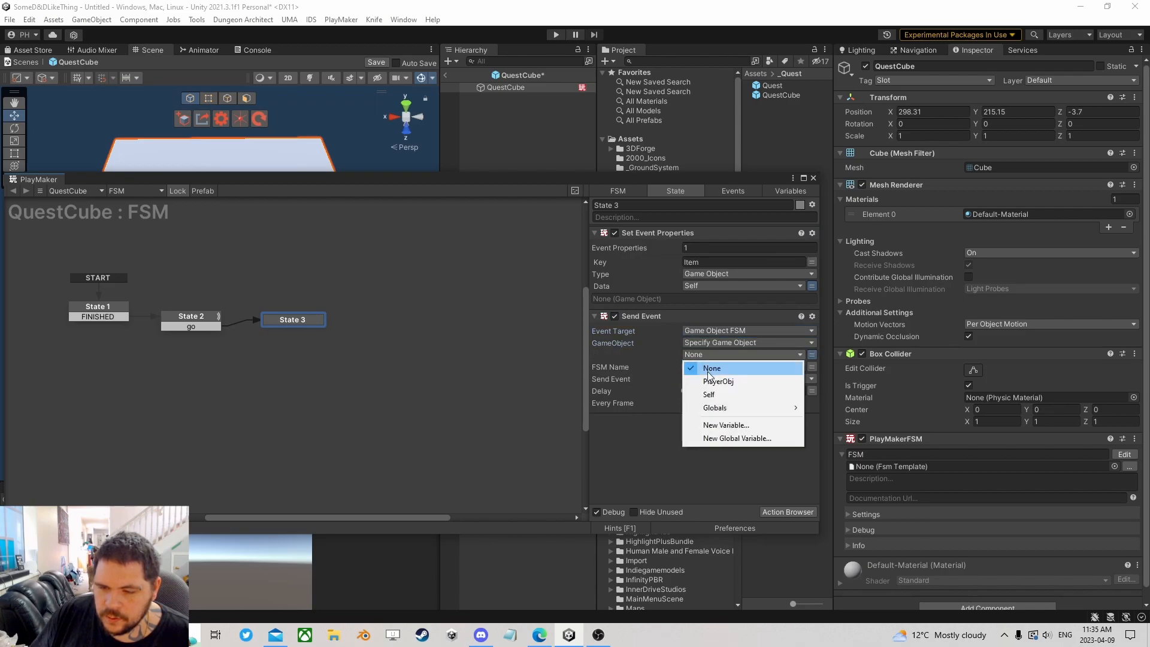
{"action": "left_click", "coordinate": [773, 379]}
{"action": "left_click", "coordinate": [376, 62]}
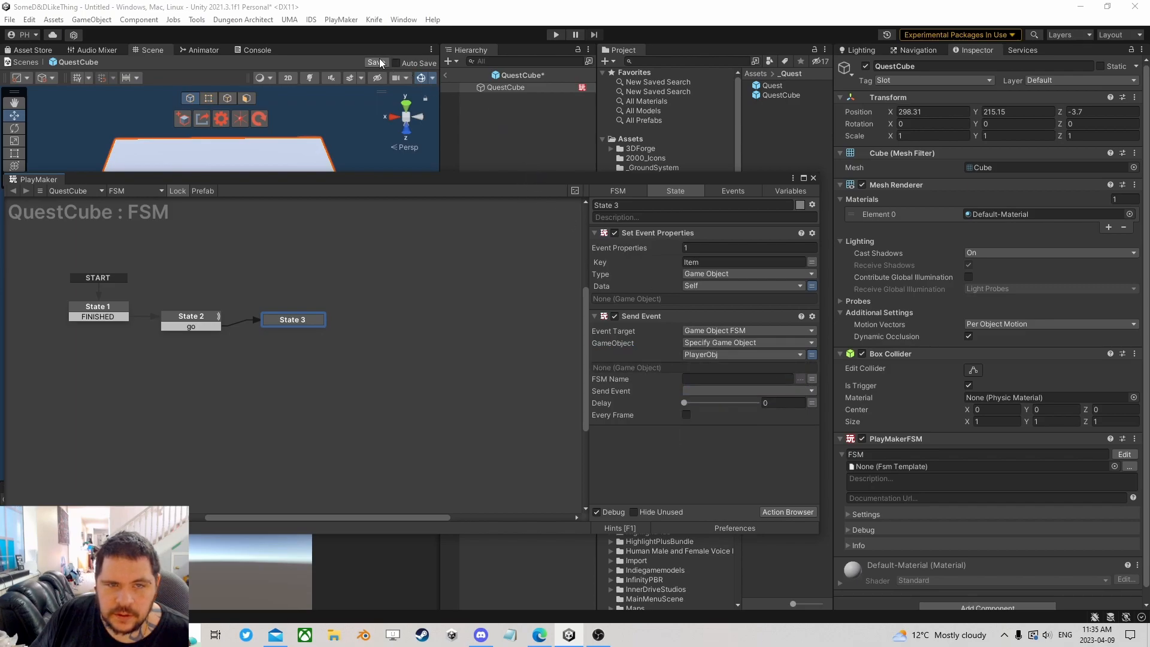
- Have State 3's Send Event send the global event NewItem to the FSM named FSM
{"action": "left_click", "coordinate": [718, 391]}
{"action": "mouse_move", "coordinate": [715, 466]}
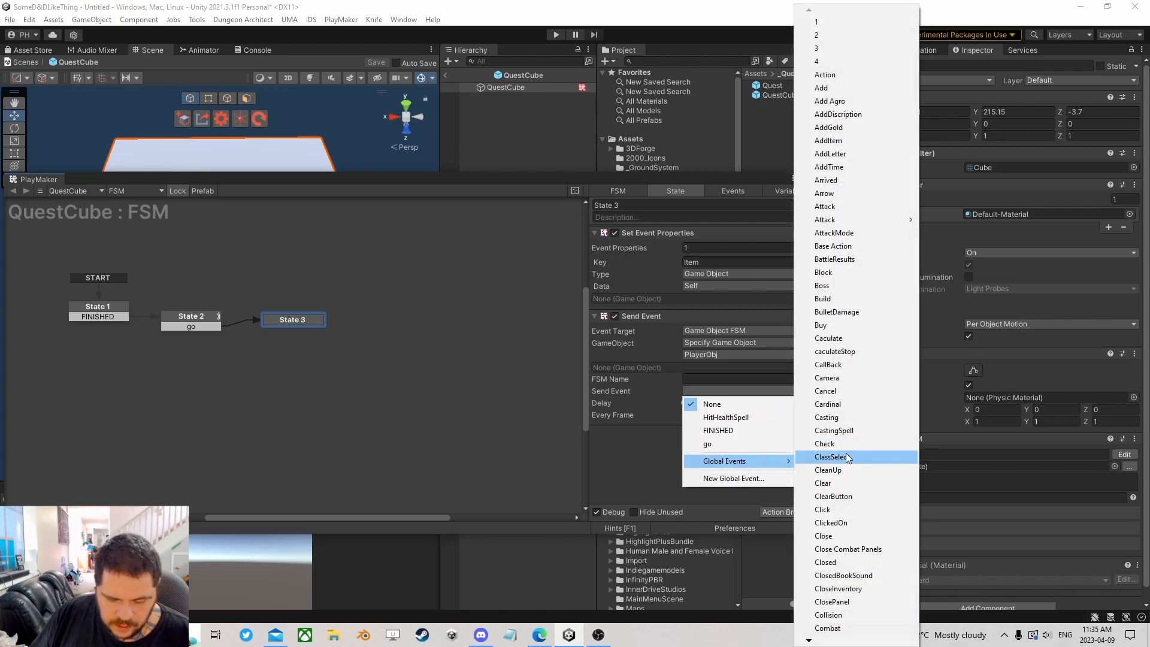
{"action": "scroll", "coordinate": [846, 453], "scroll_direction": "down", "scroll_amount": 15}
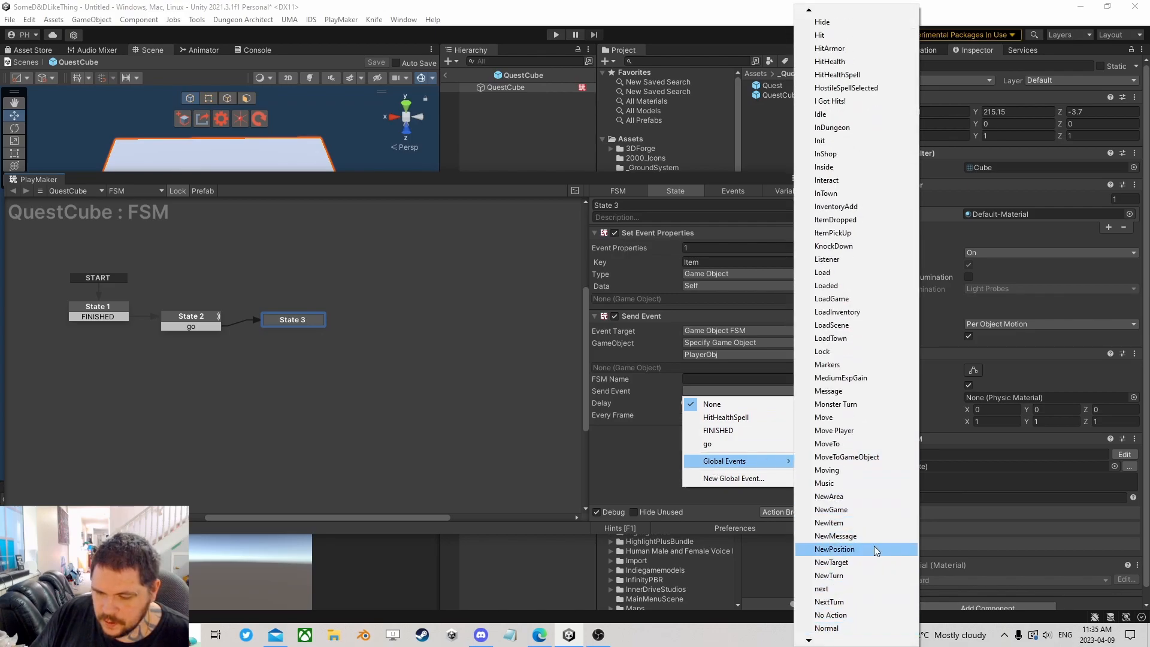
{"action": "left_click", "coordinate": [854, 523]}
{"action": "left_click", "coordinate": [716, 379]}
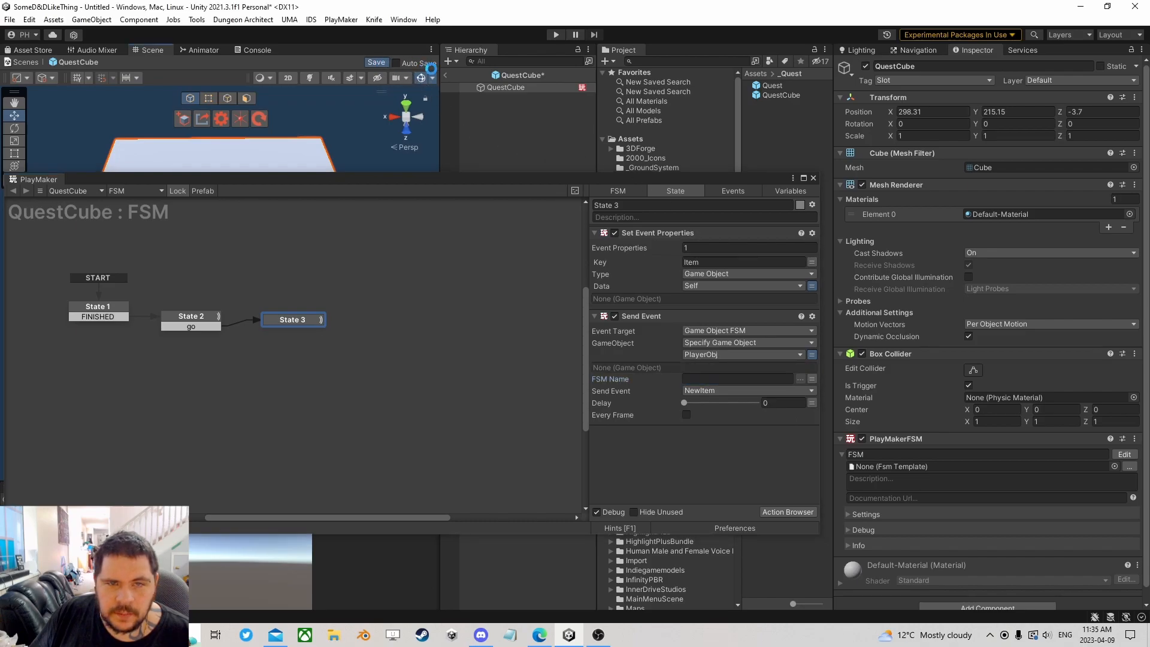
{"action": "left_click", "coordinate": [750, 380]}
{"action": "type", "text": "FSM"}
{"action": "left_click", "coordinate": [256, 354]}
- Add a Destroy Self action to State 3 after the Send Event
{"action": "left_click", "coordinate": [308, 316]}
{"action": "left_click", "coordinate": [779, 512]}
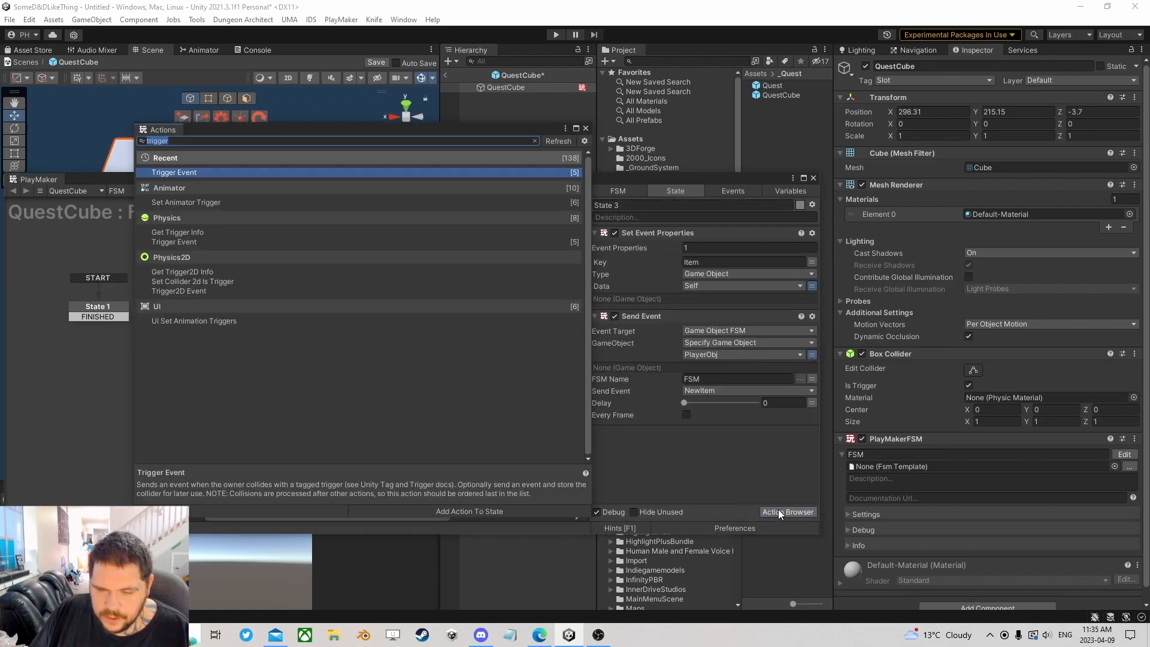
{"action": "type", "text": "destr"}
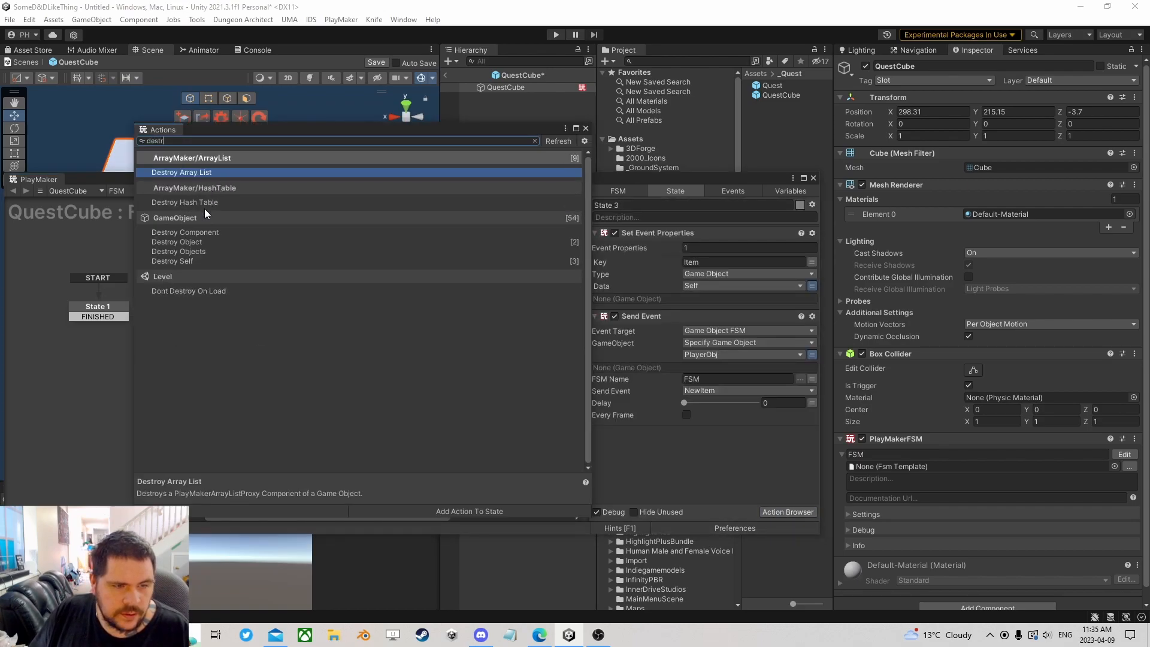
{"action": "double_click", "coordinate": [181, 261]}
{"action": "left_click", "coordinate": [586, 127]}
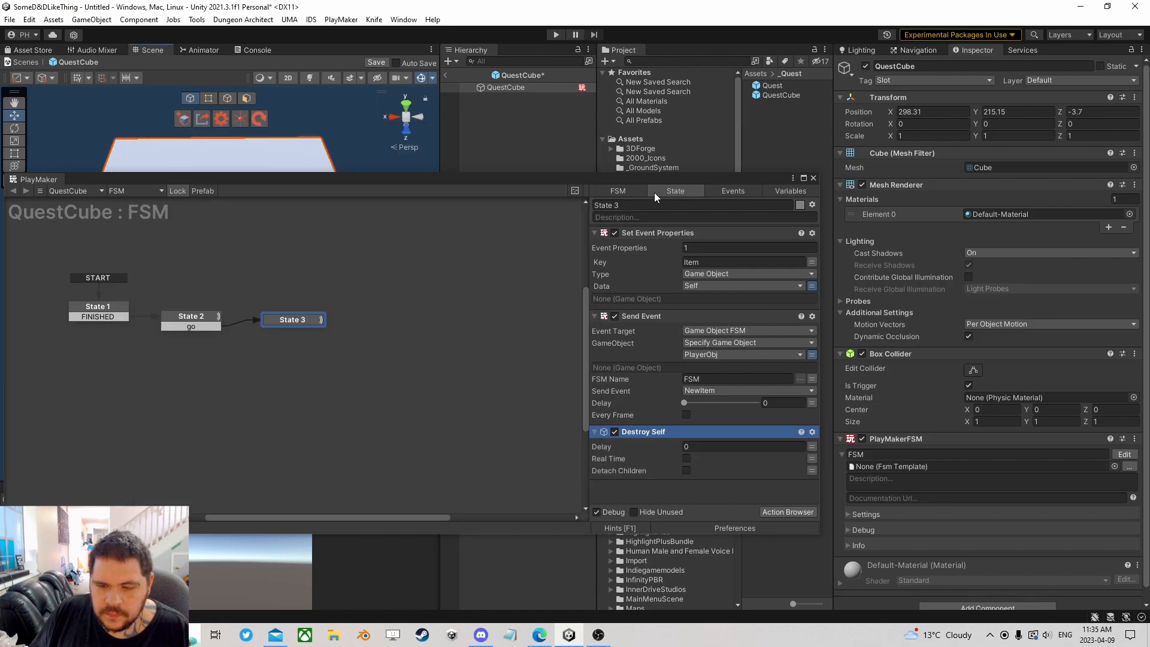
- Close the FSM editor, save the QuestCube prefab and return to the scene
{"action": "left_click", "coordinate": [814, 178]}
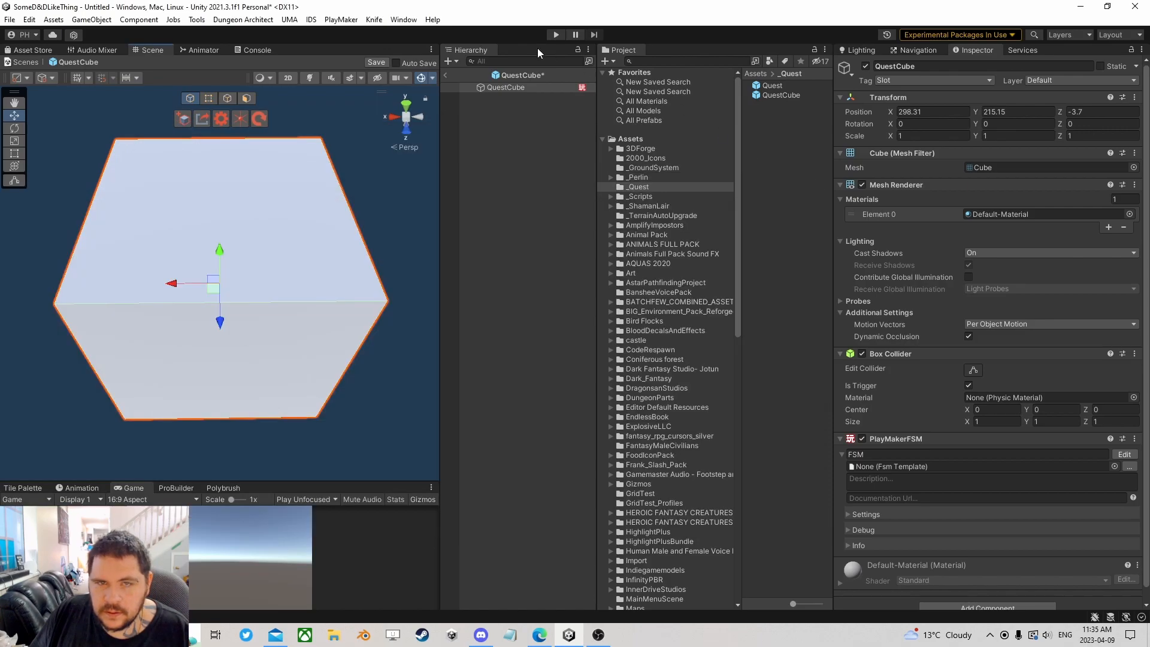
{"action": "left_click", "coordinate": [377, 62]}
{"action": "left_click", "coordinate": [446, 75]}
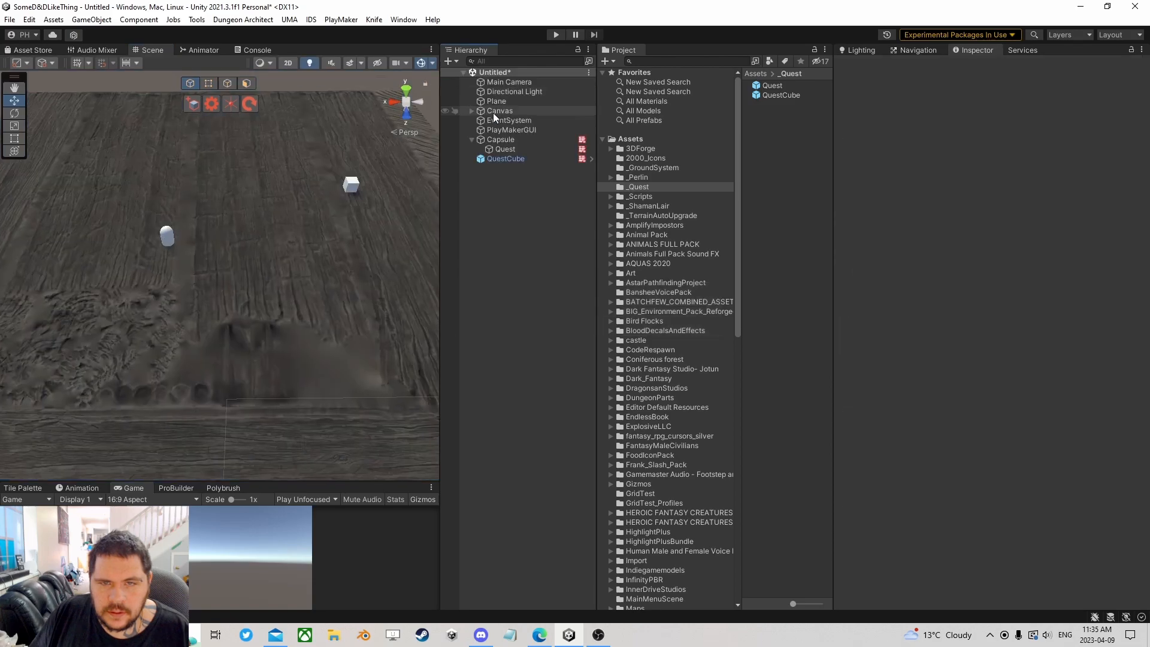
- Review the Capsule's FSM, examining the Get Event Properties action in the state reached by NewItem
{"action": "left_click", "coordinate": [502, 139]}
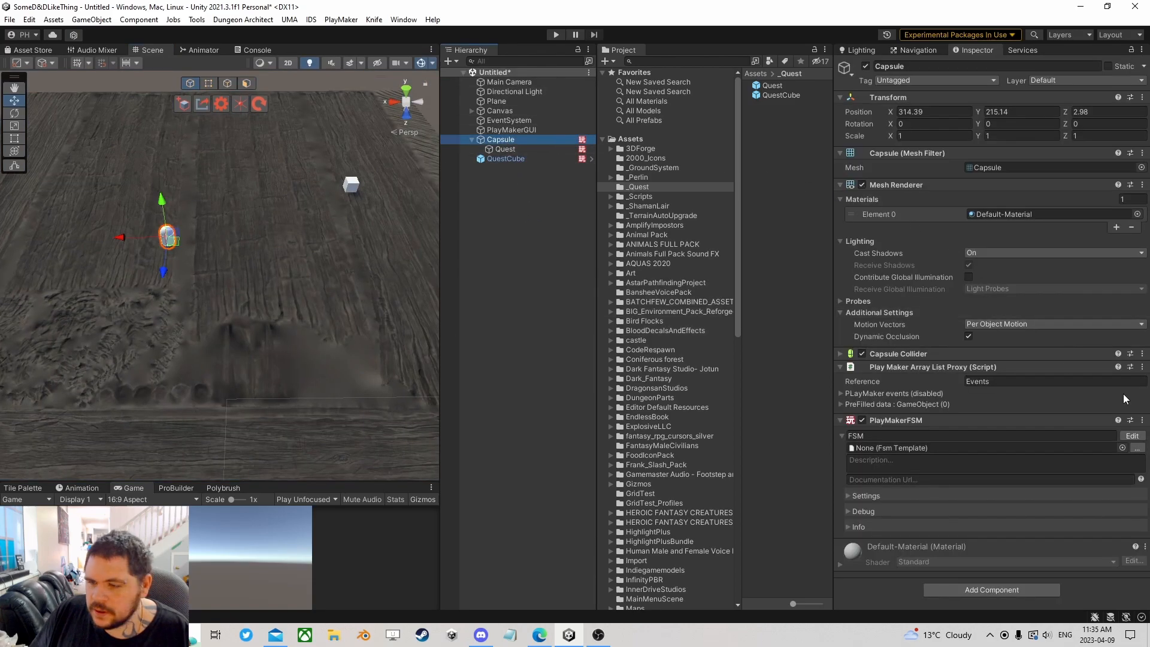
{"action": "left_click", "coordinate": [1133, 437]}
{"action": "left_click", "coordinate": [207, 307]}
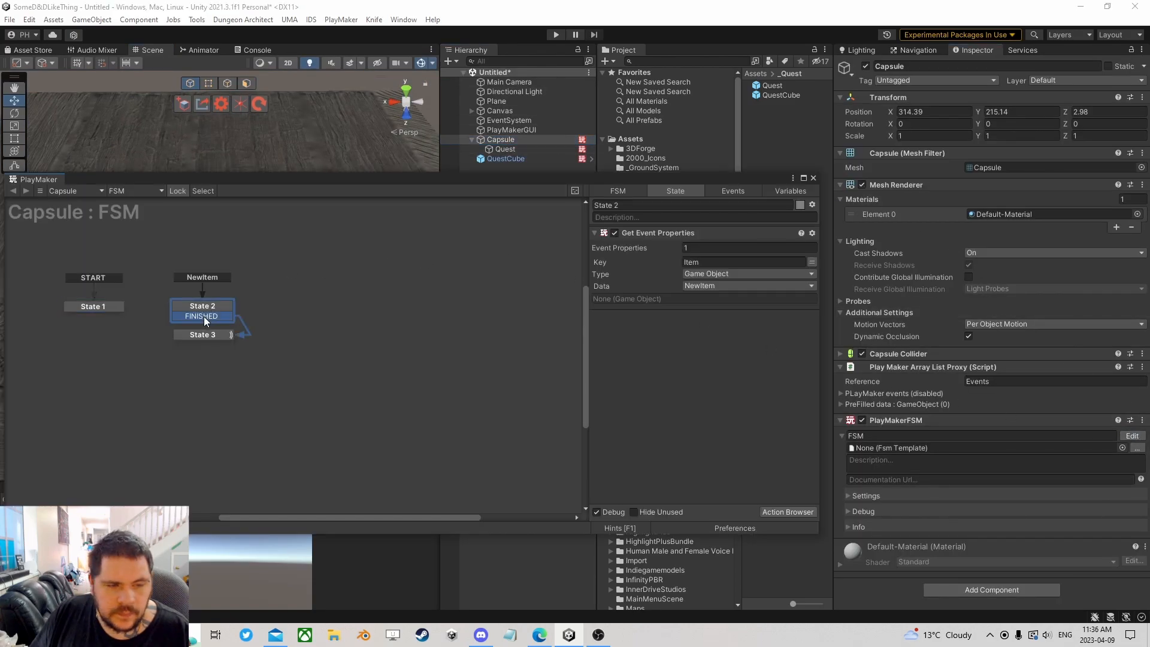
{"action": "left_click", "coordinate": [210, 325]}
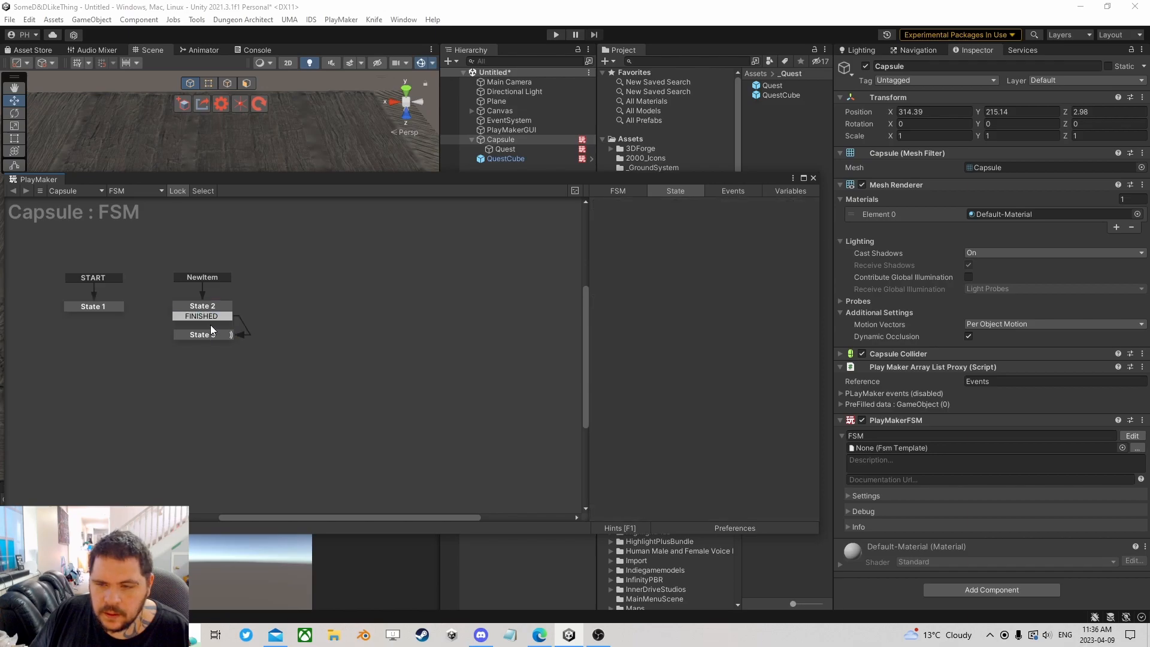
{"action": "left_click", "coordinate": [814, 178]}
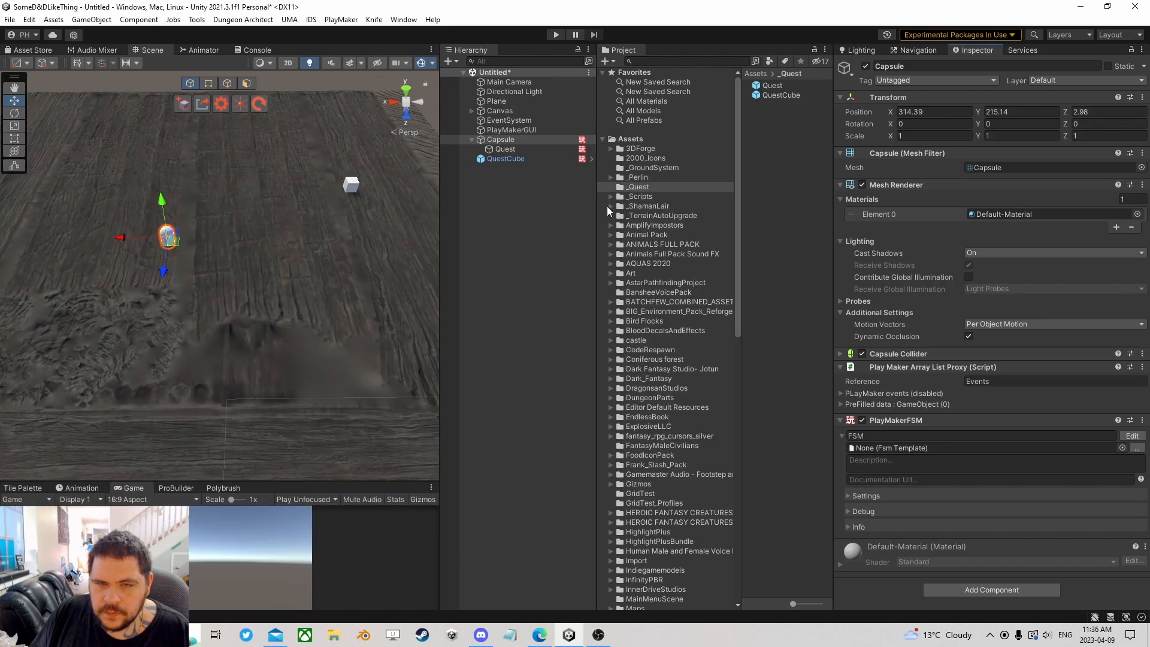
- Duplicate the QuestCube object in the scene
{"action": "left_click", "coordinate": [512, 160]}
{"action": "key", "text": "ctrl+d"}
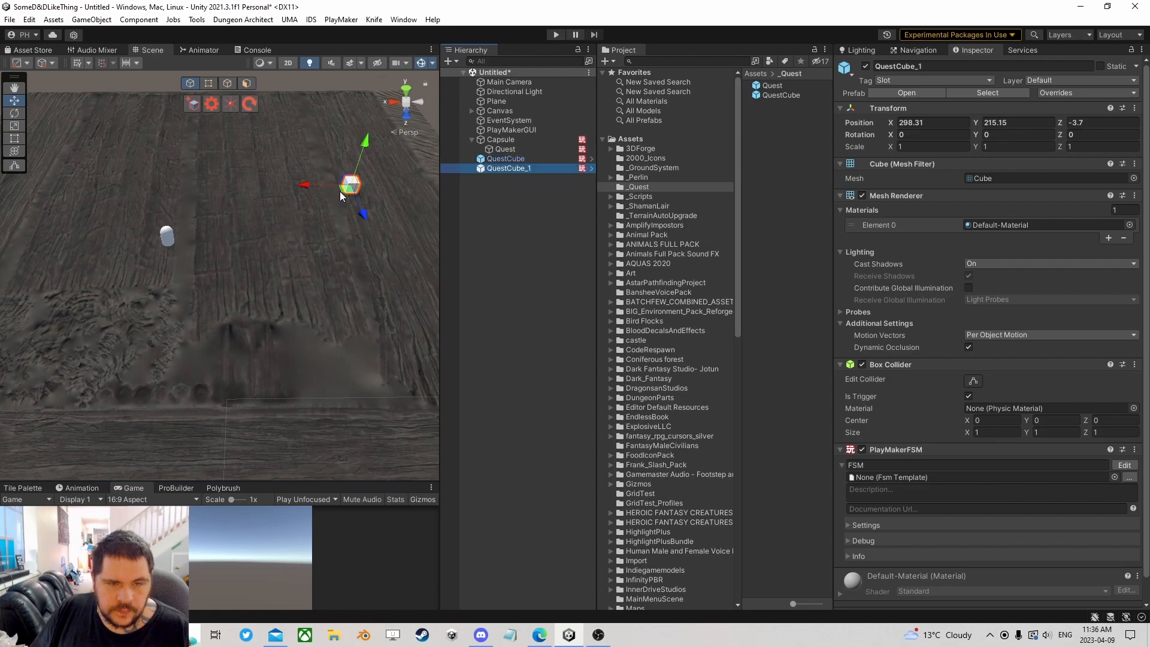
- Move QuestCube_1 away from the original cube and duplicate it three times, spreading the copies across the ground
{"action": "left_click_drag", "start_coordinate": [351, 186], "coordinate": [336, 139]}
{"action": "key", "text": "ctrl+d"}
{"action": "key", "text": "ctrl+d"}
{"action": "key", "text": "ctrl+d"}
- Run the scene, look through the quest cubes in turn, and move the Capsule a short way across the ground
{"action": "left_click", "coordinate": [556, 35]}
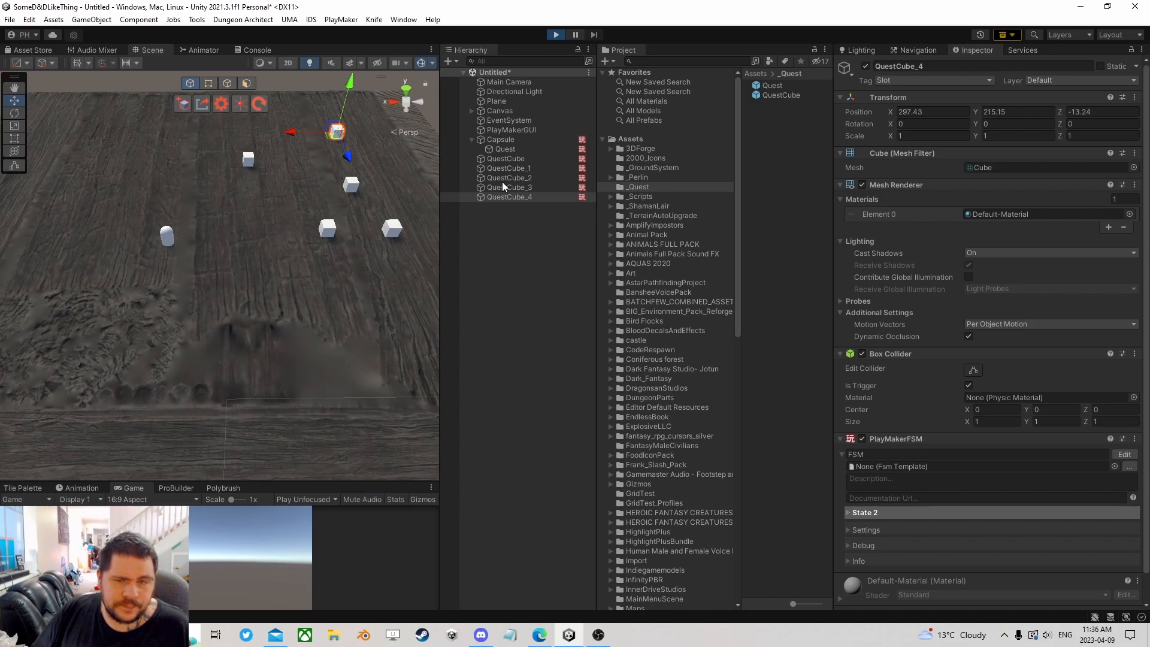
{"action": "key", "text": "Up"}
{"action": "key", "text": "Up"}
{"action": "key", "text": "Up"}
{"action": "key", "text": "Up"}
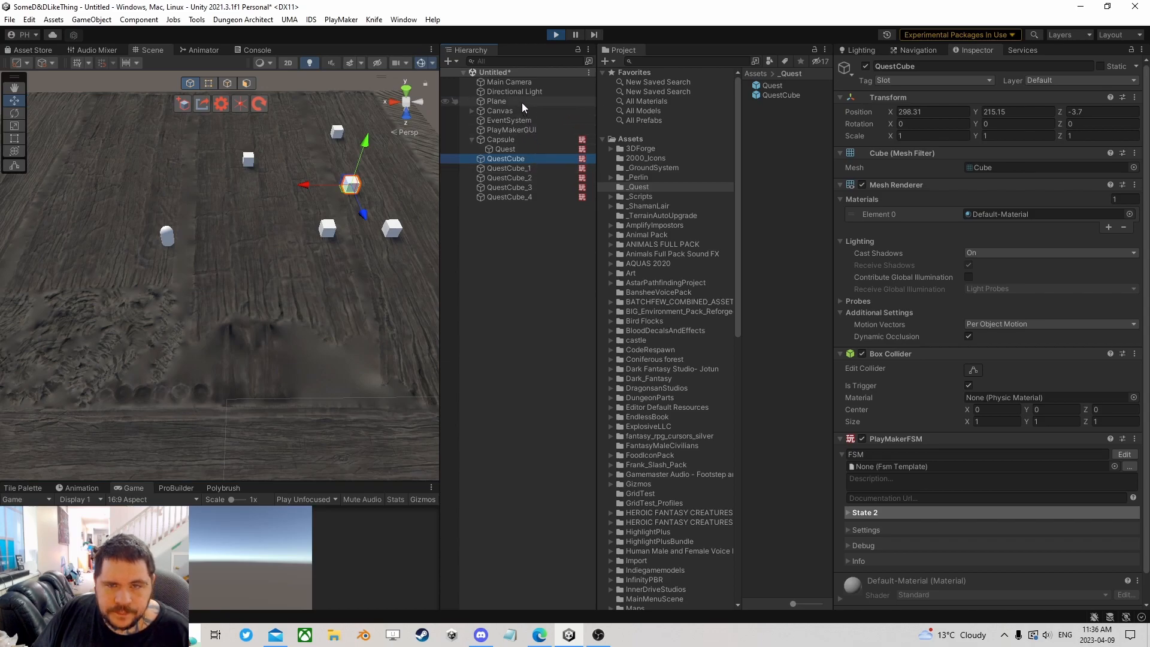
{"action": "left_click", "coordinate": [498, 137]}
{"action": "left_click_drag", "start_coordinate": [174, 240], "coordinate": [239, 268]}
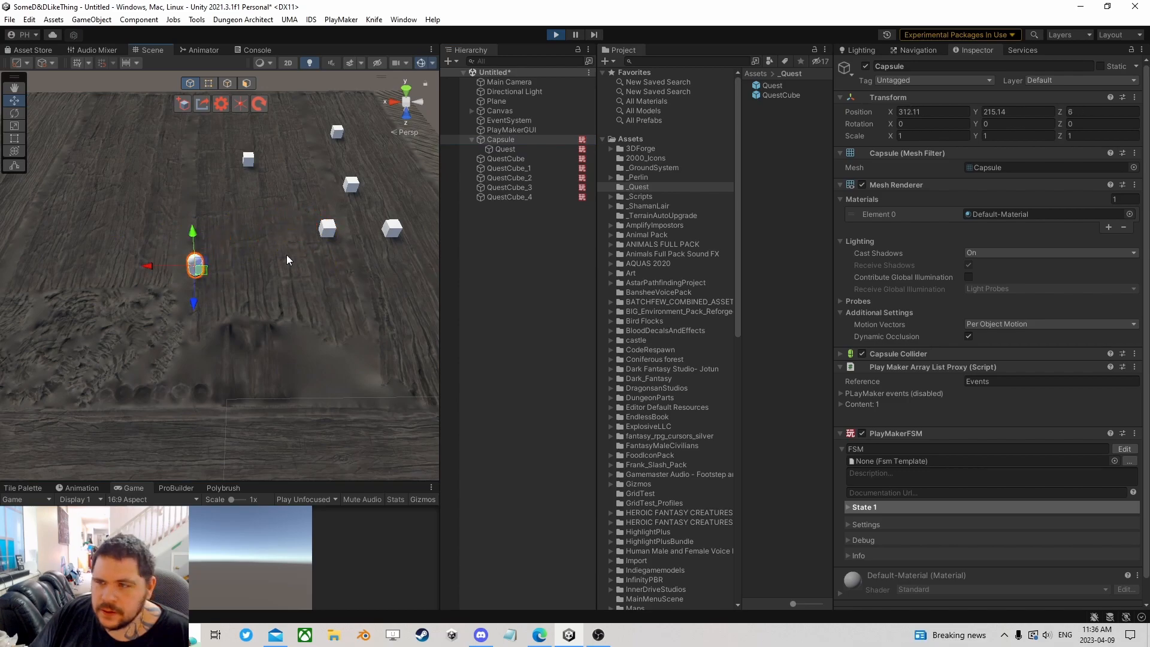
- Tag the running Capsule as Player and, with the game paused, add a Rigidbody to it with gravity disabled
{"action": "left_click", "coordinate": [941, 80]}
{"action": "left_click", "coordinate": [940, 84]}
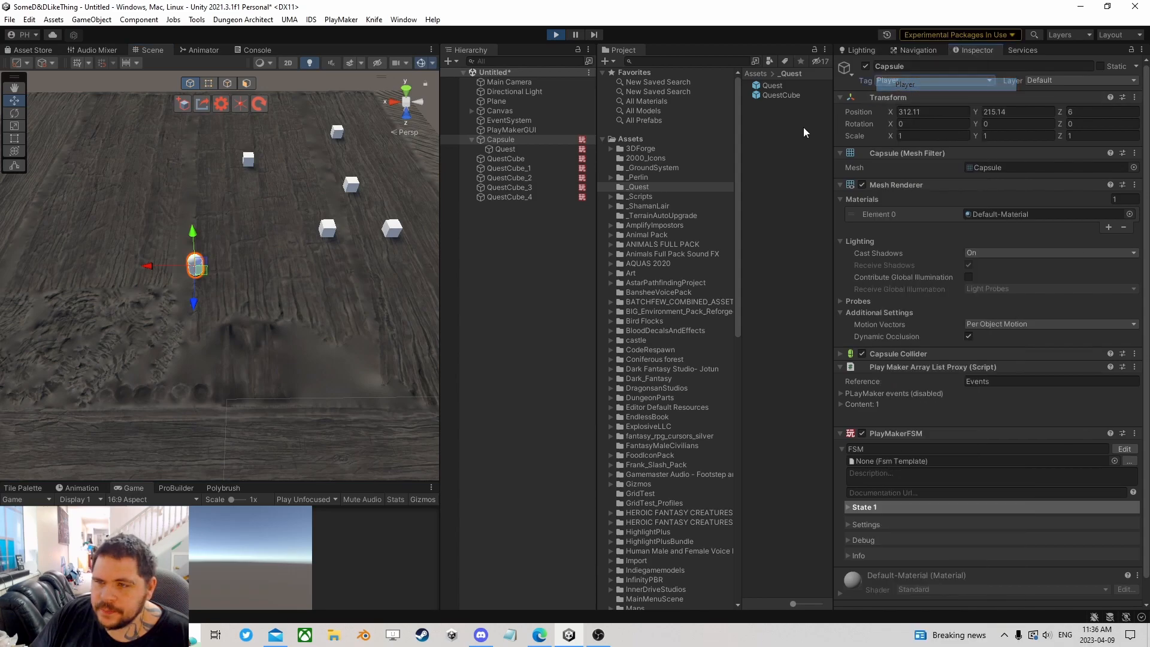
{"action": "scroll", "coordinate": [965, 468], "scroll_direction": "down", "scroll_amount": 1}
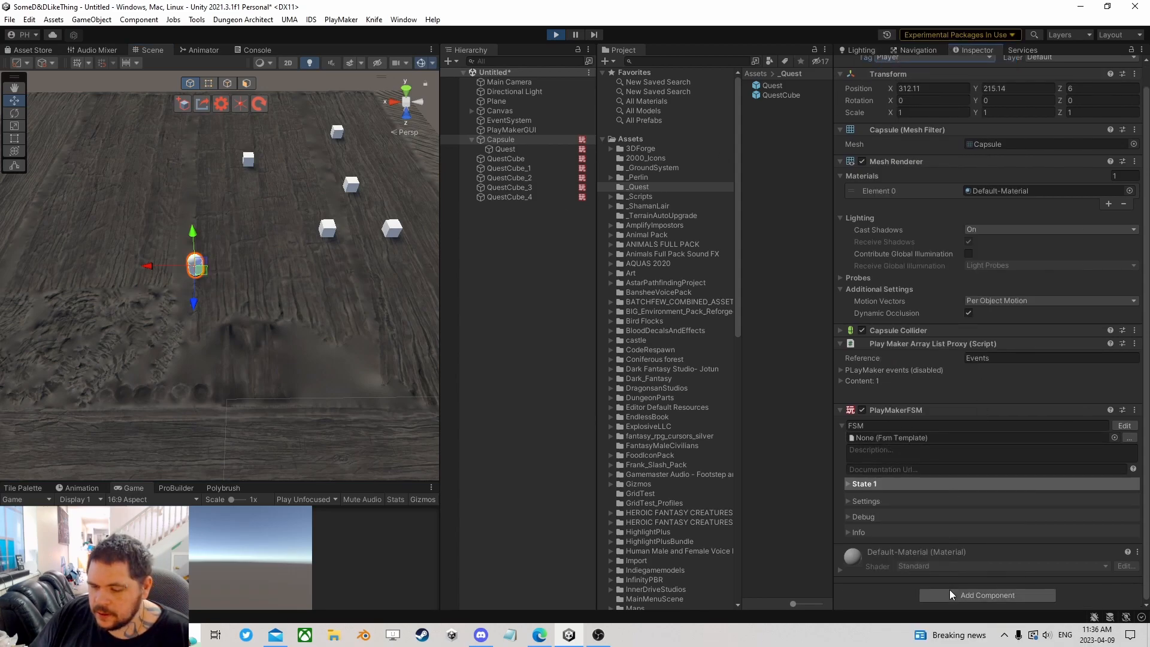
{"action": "left_click", "coordinate": [576, 36]}
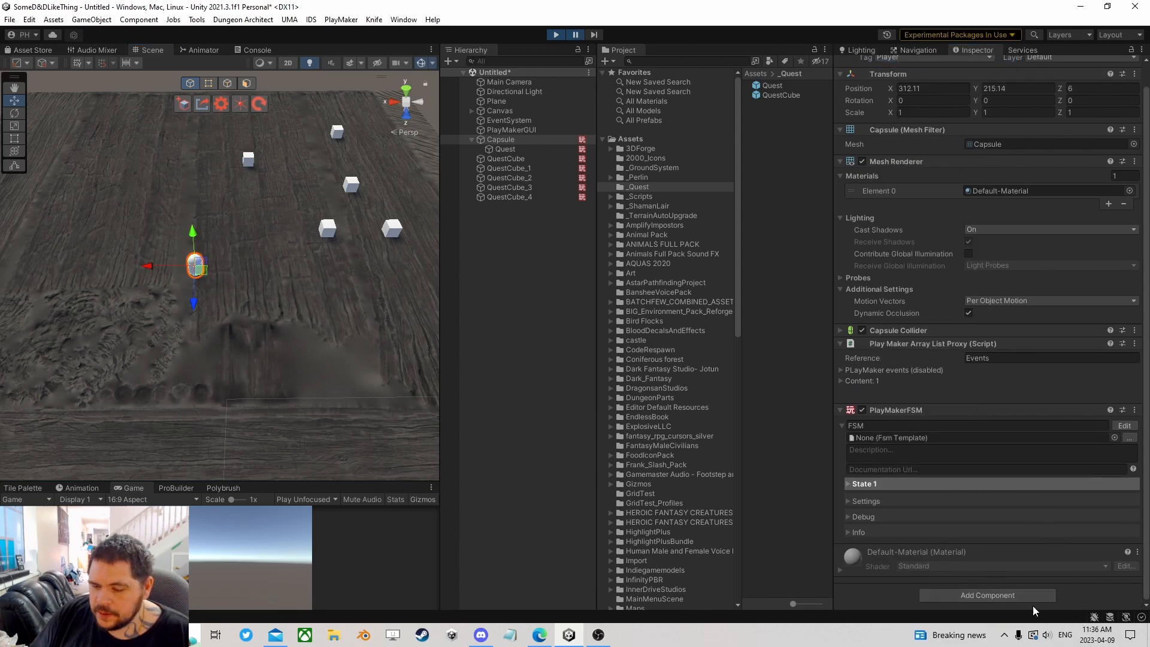
{"action": "left_click", "coordinate": [1008, 588]}
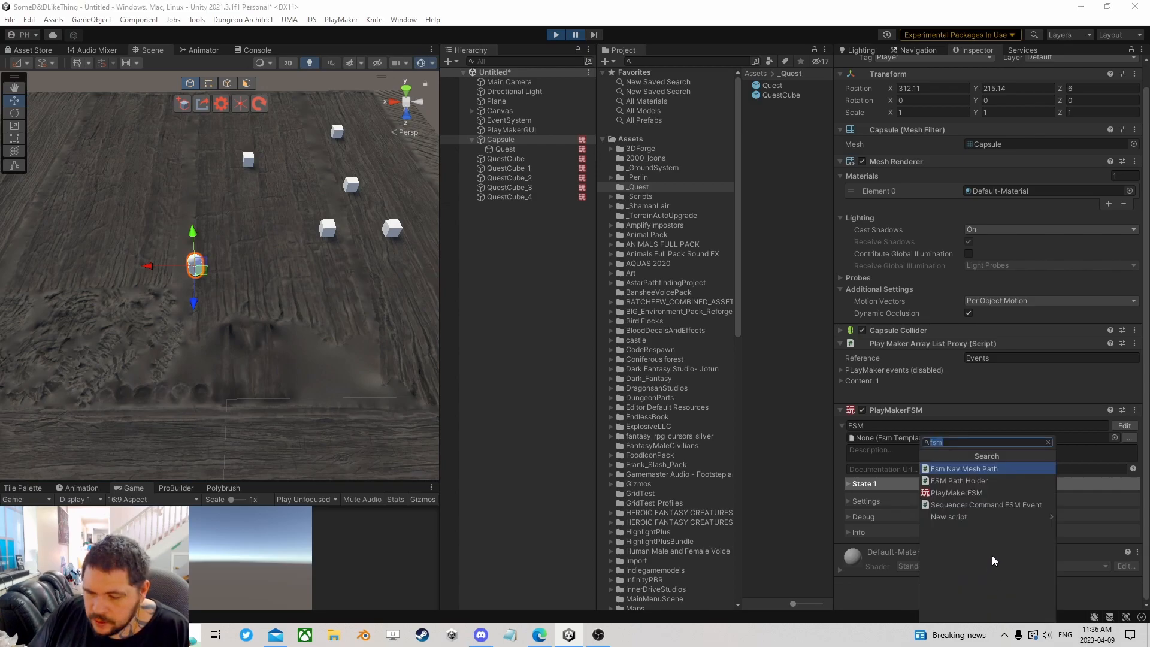
{"action": "type", "text": "rig"}
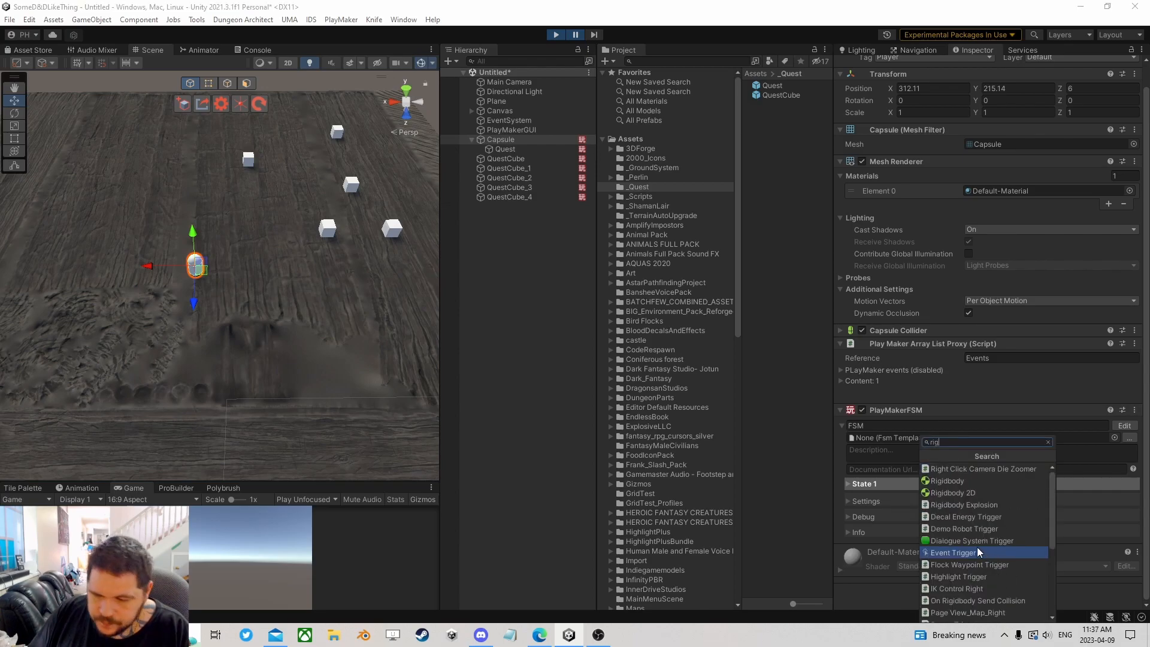
{"action": "left_click", "coordinate": [971, 482]}
{"action": "scroll", "coordinate": [942, 495], "scroll_direction": "down", "scroll_amount": 4}
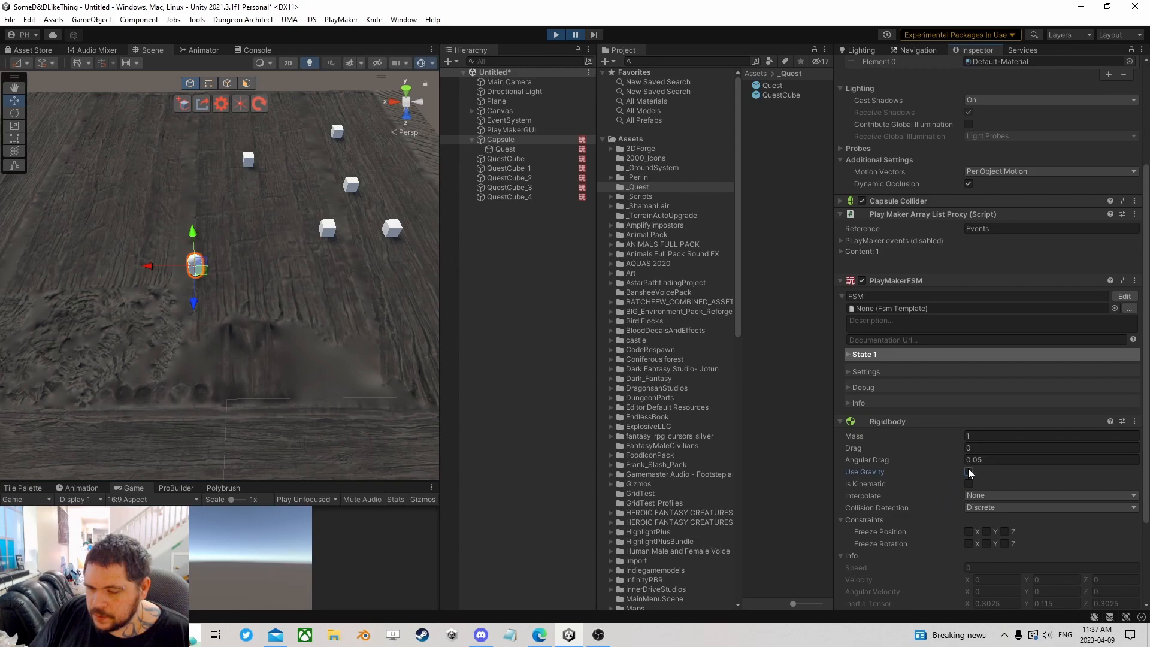
{"action": "scroll", "coordinate": [900, 502], "scroll_direction": "up", "scroll_amount": 6}
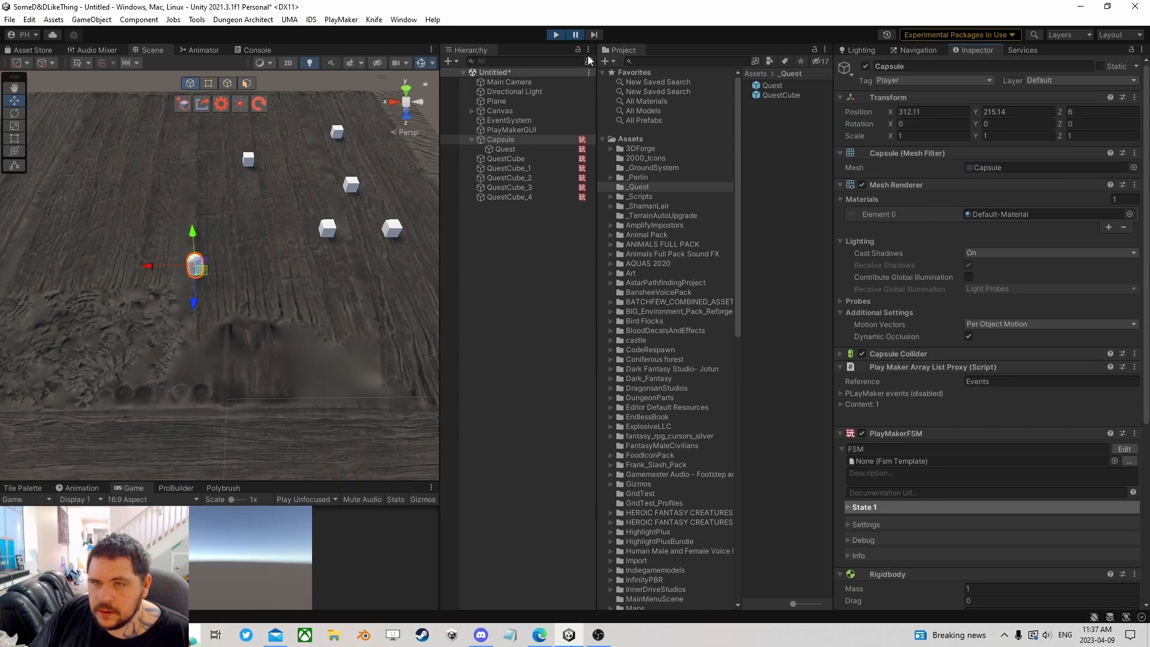
- Test the pickup by moving the Capsule into the quest cubes while examining State 7 of the Quest FSM, and stop the game
{"action": "left_click_drag", "start_coordinate": [203, 273], "coordinate": [319, 239]}
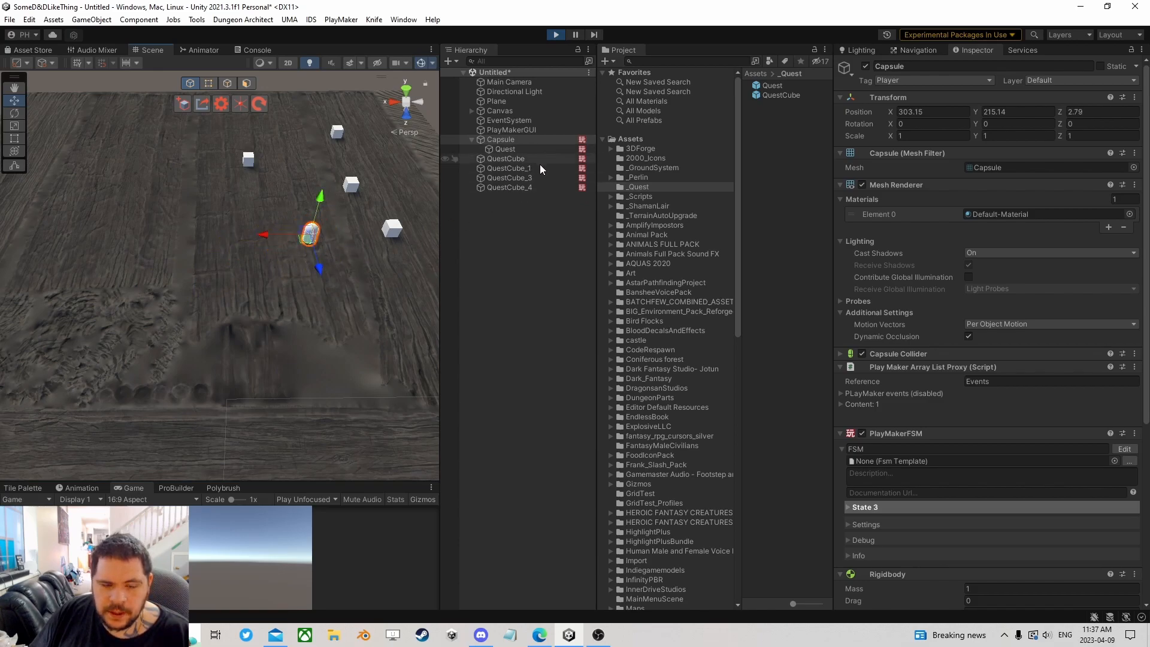
{"action": "left_click", "coordinate": [509, 149]}
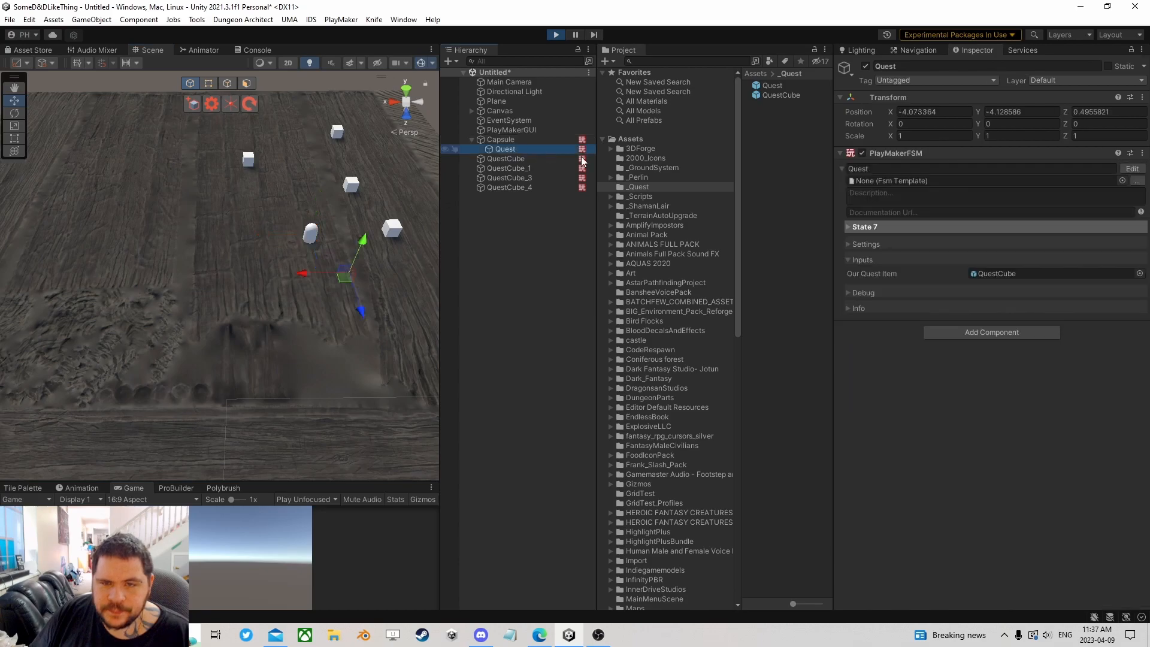
{"action": "left_click", "coordinate": [1133, 169]}
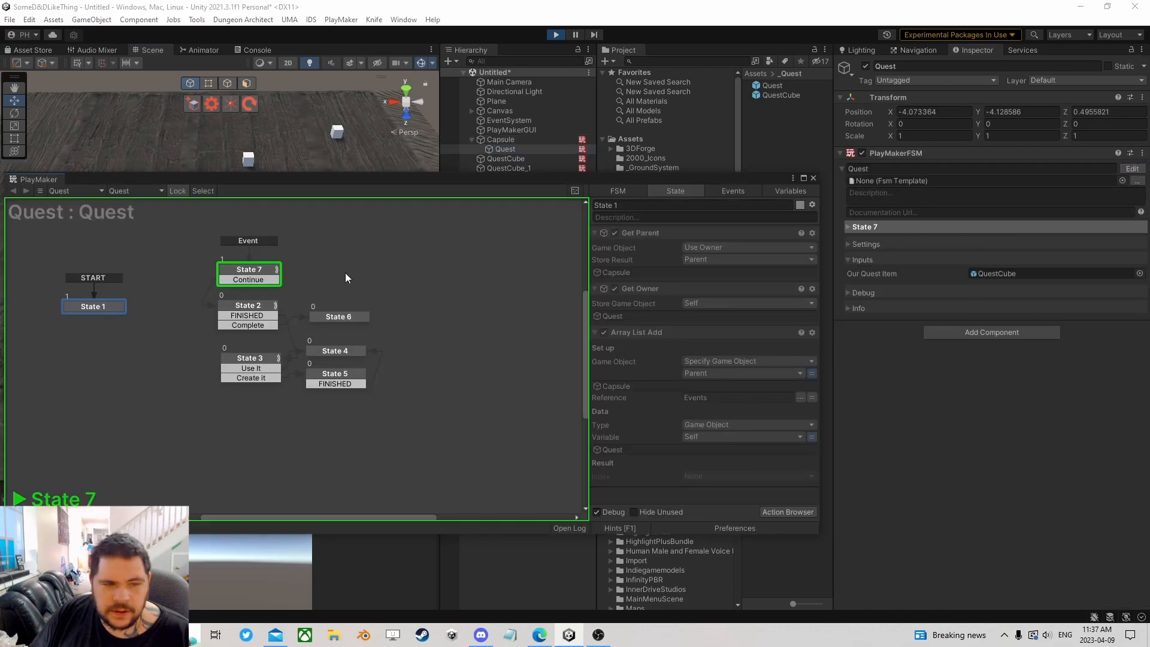
{"action": "left_click", "coordinate": [254, 275]}
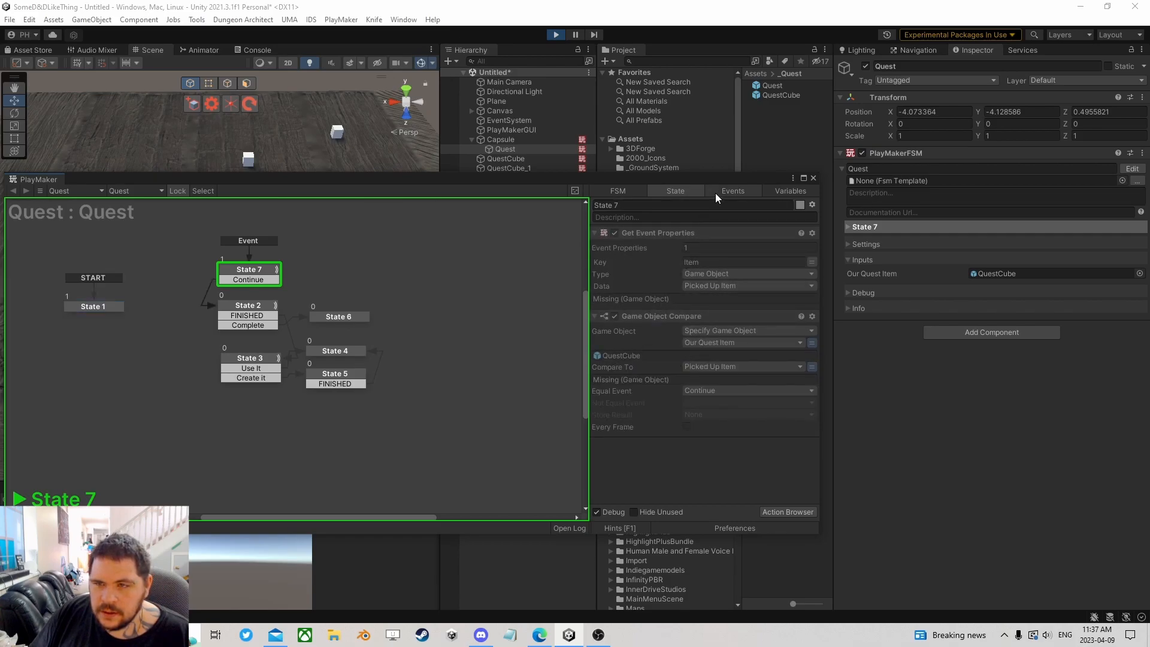
{"action": "left_click_drag", "start_coordinate": [703, 184], "coordinate": [749, 285]}
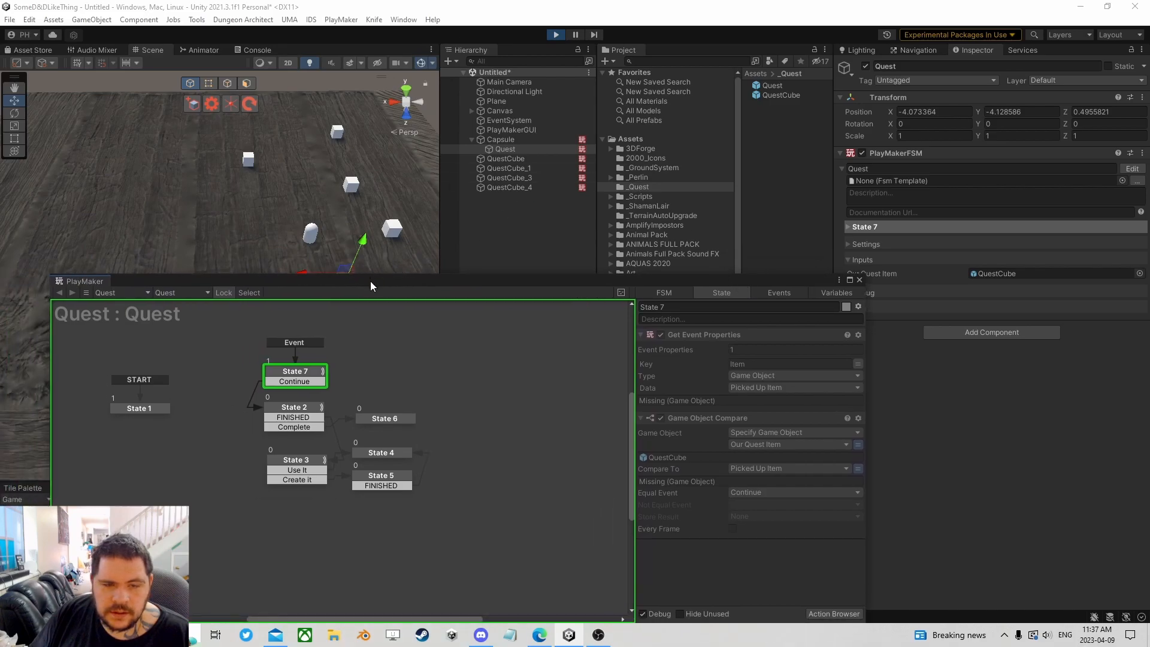
{"action": "left_click_drag", "start_coordinate": [371, 282], "coordinate": [357, 327]}
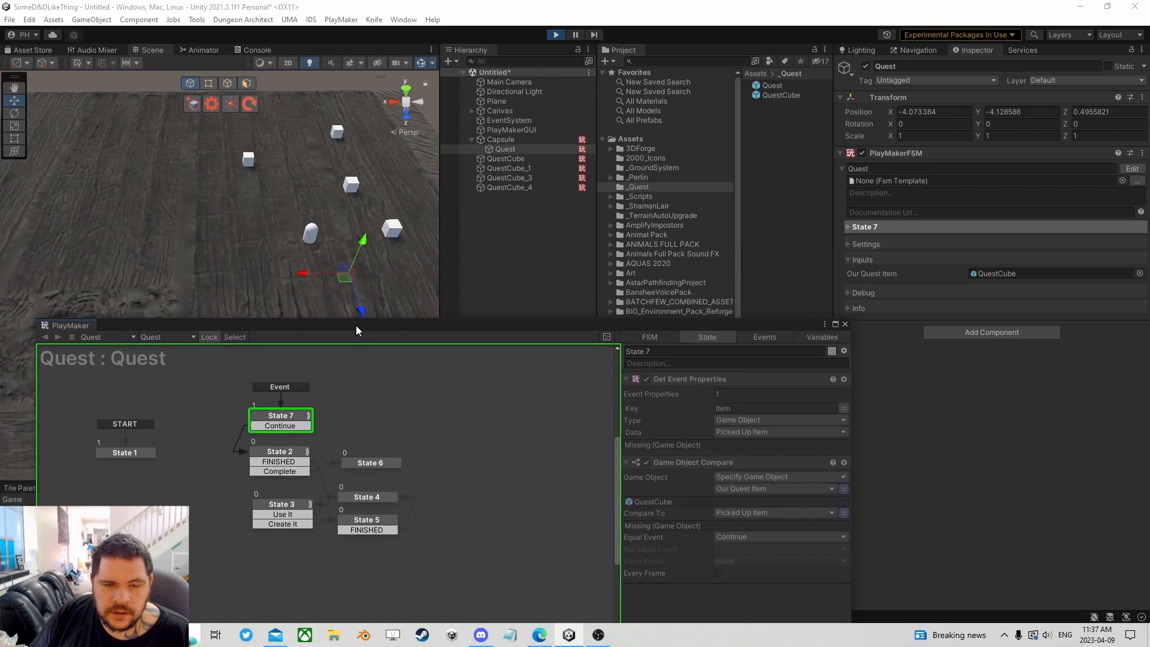
{"action": "left_click", "coordinate": [510, 139]}
{"action": "left_click_drag", "start_coordinate": [306, 242], "coordinate": [239, 181]}
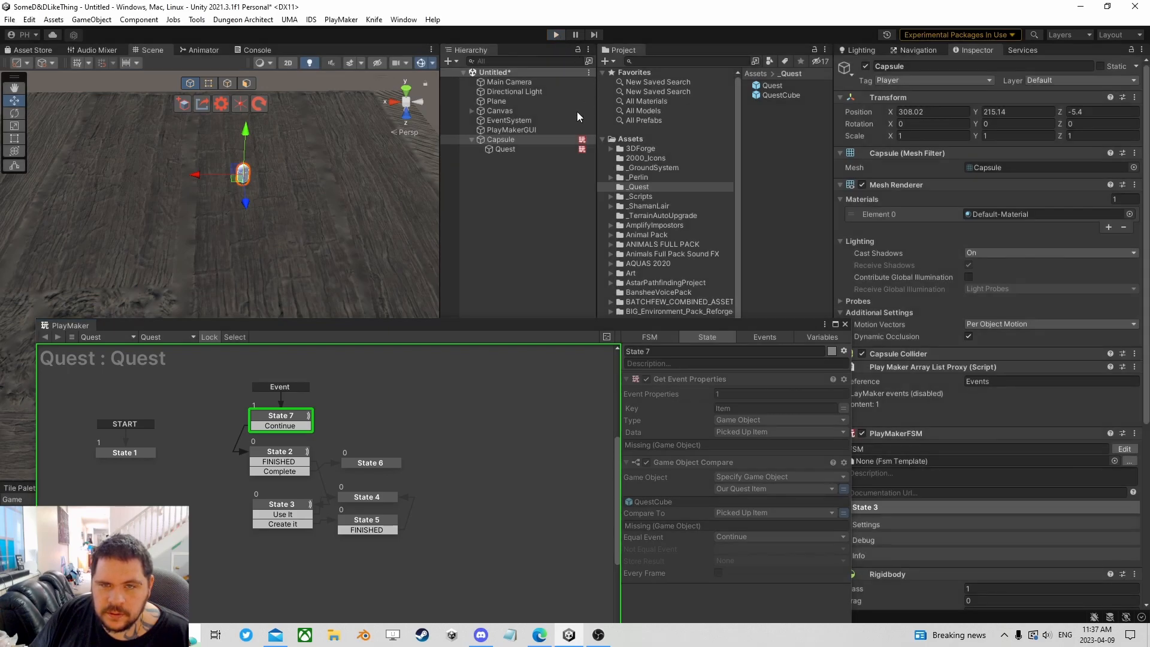
- Open the QuestCube prefab's FSM and link State 3 to a new State 4 with a FINISHED transition
{"action": "left_click", "coordinate": [782, 86]}
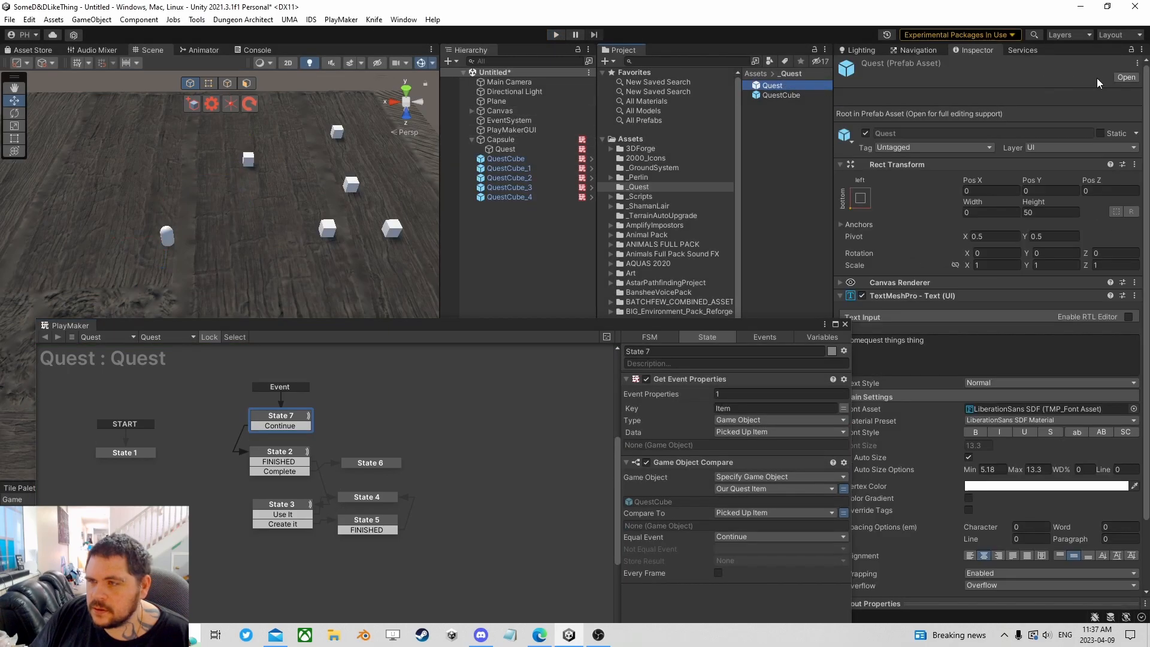
{"action": "left_click", "coordinate": [781, 95]}
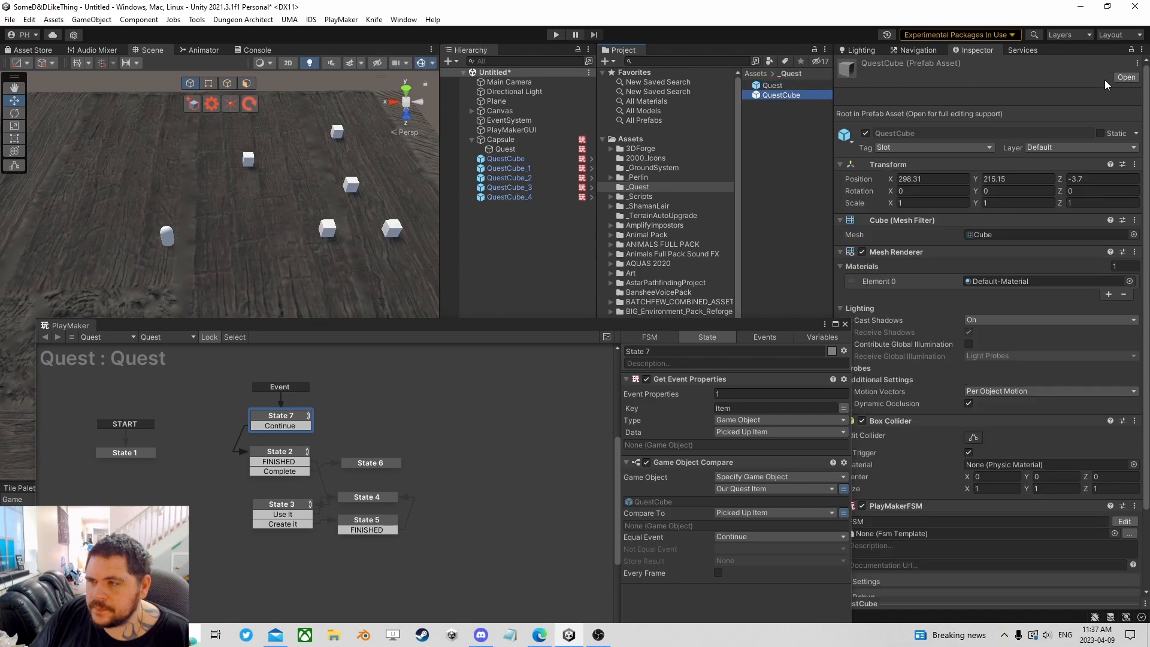
{"action": "left_click", "coordinate": [1126, 77]}
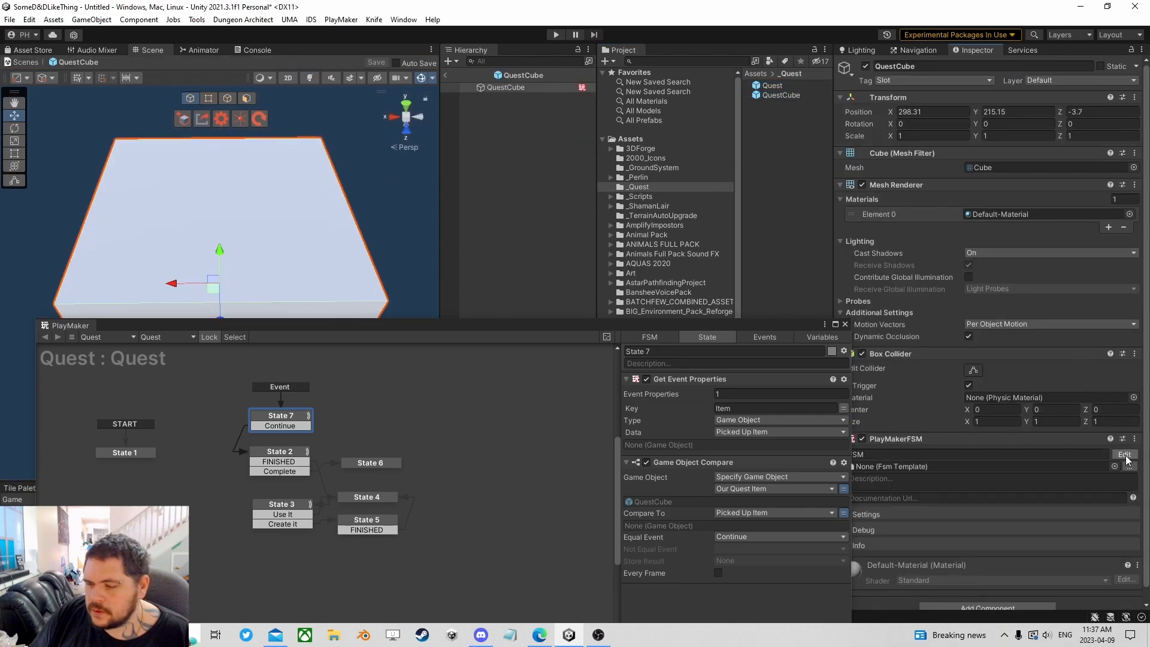
{"action": "left_click_drag", "start_coordinate": [313, 465], "coordinate": [332, 431]}
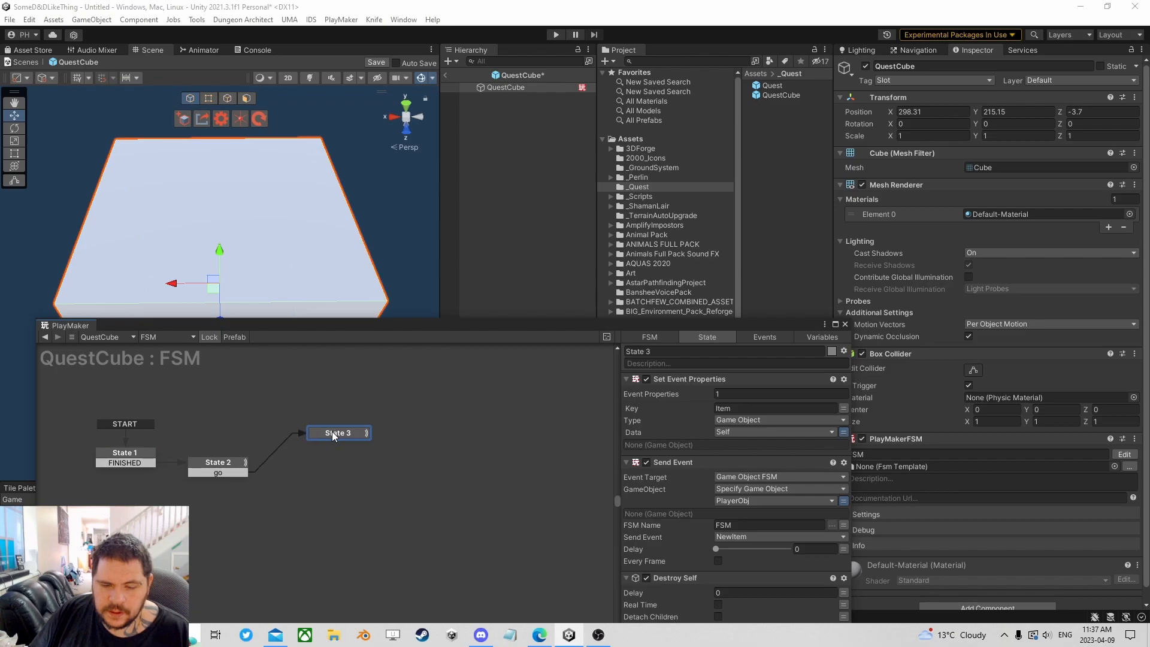
{"action": "left_click", "coordinate": [334, 437], "text": "ctrl"}
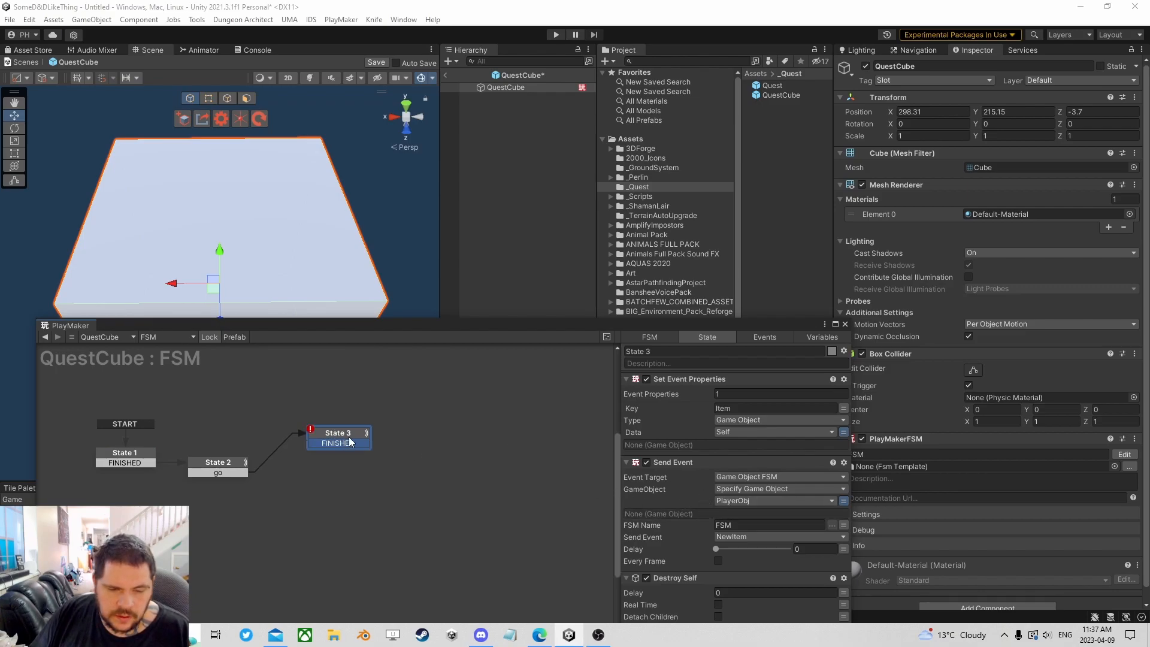
{"action": "left_click_drag", "start_coordinate": [359, 443], "coordinate": [397, 443], "text": "ctrl"}
{"action": "left_click", "coordinate": [386, 441]}
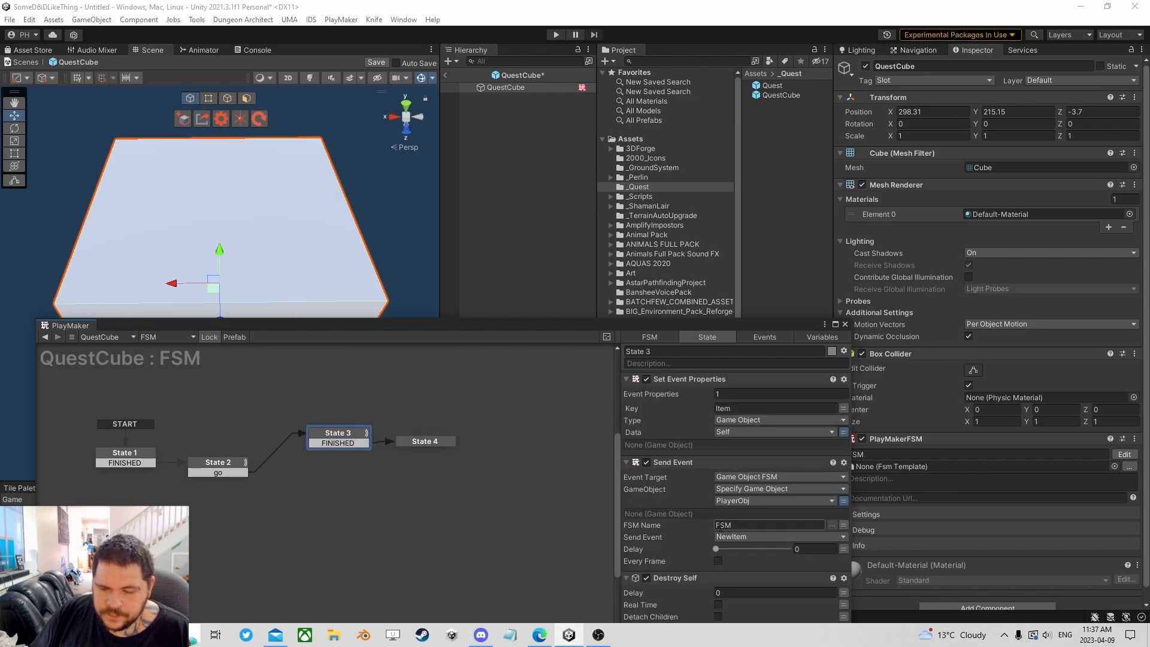
- Move the Destroy Self action from State 3 to State 4 with a 0.1 delay, and save and exit the prefab
{"action": "left_click", "coordinate": [419, 441]}
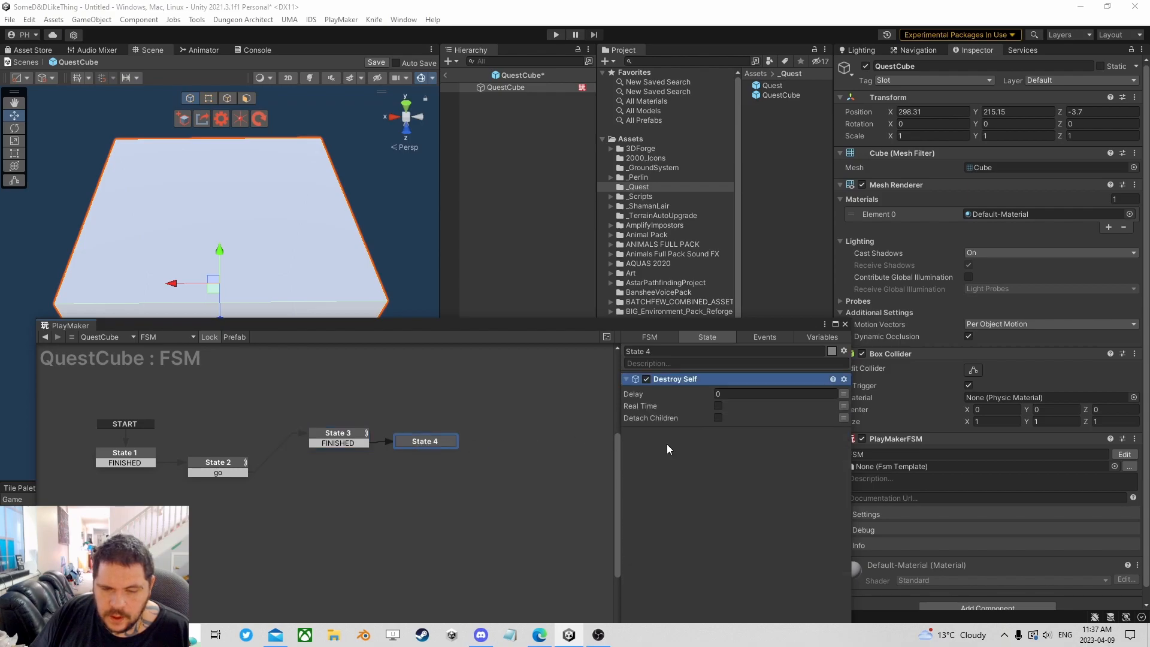
{"action": "left_click", "coordinate": [742, 391]}
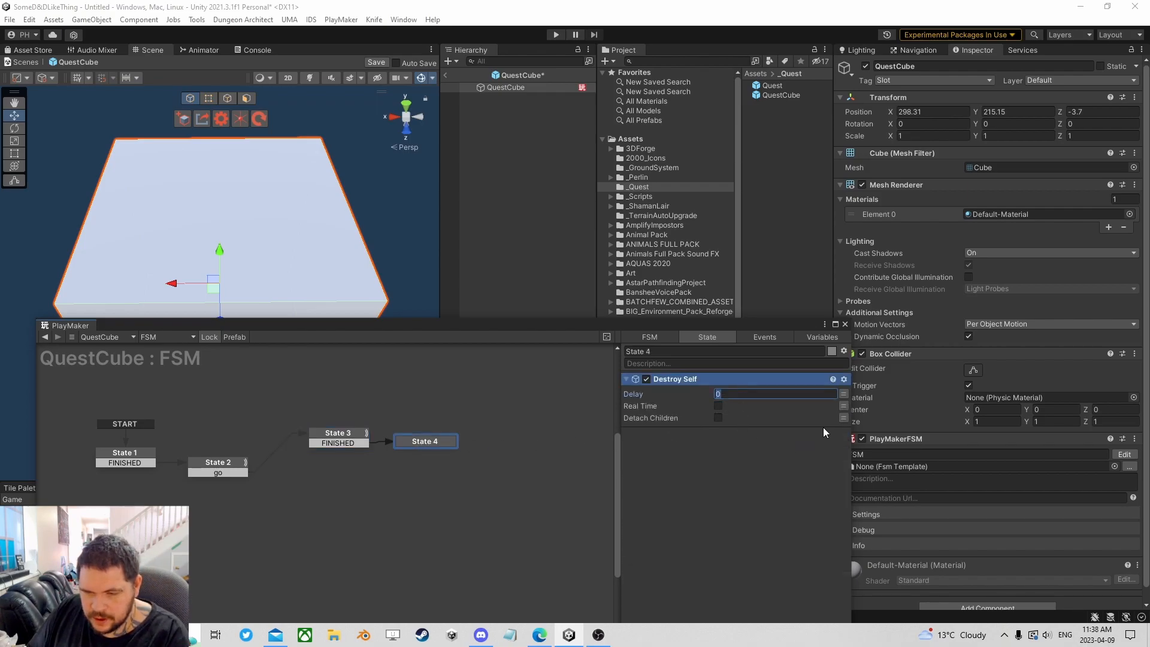
{"action": "type", "text": ".1"}
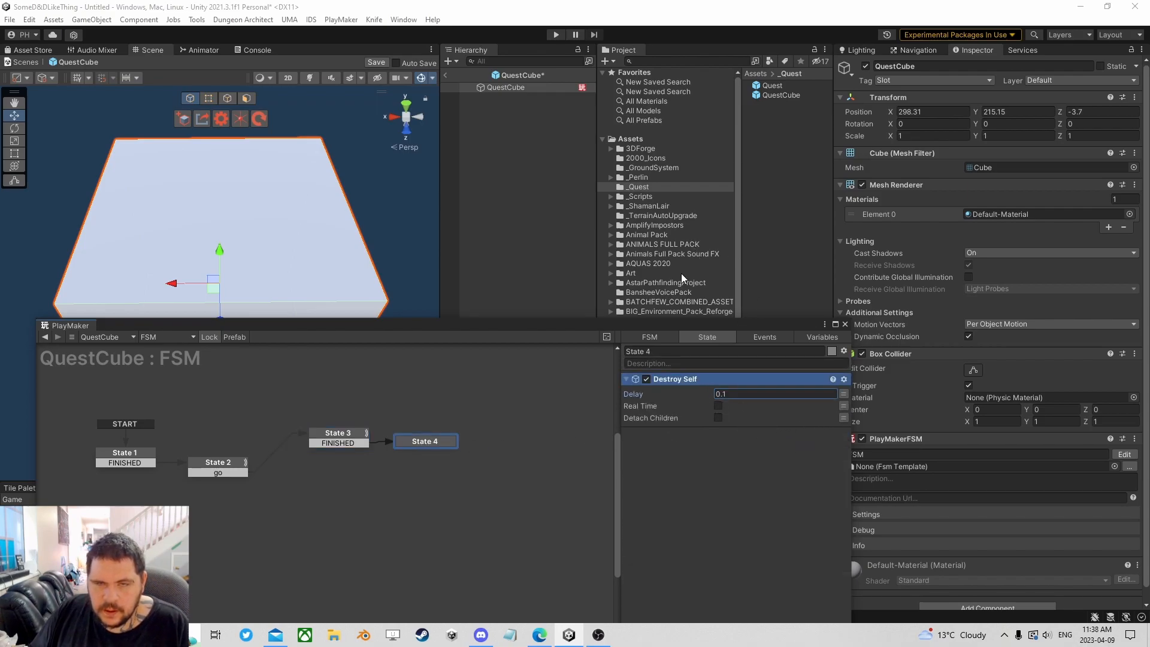
{"action": "left_click", "coordinate": [845, 324]}
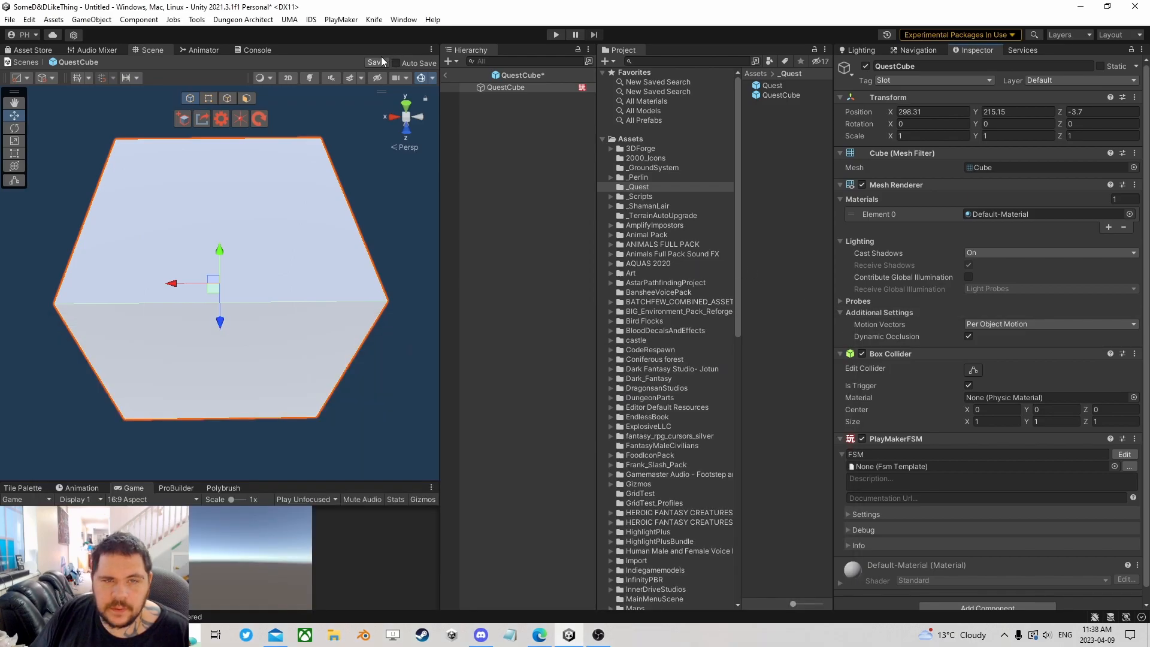
{"action": "left_click", "coordinate": [447, 75]}
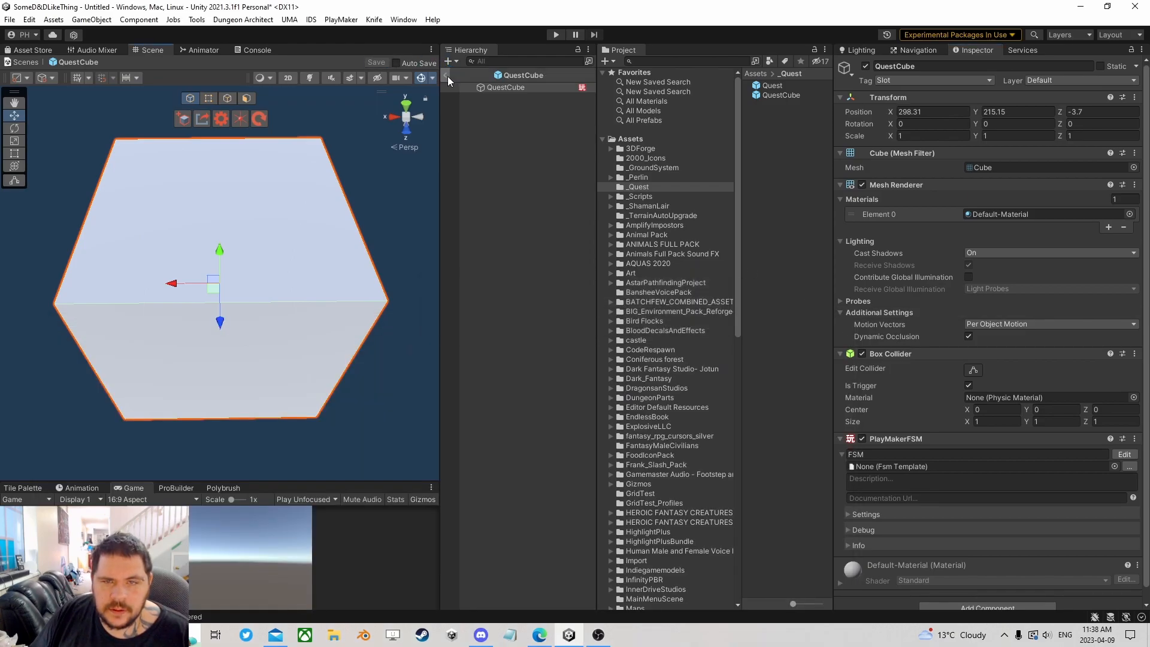
- Add a Rigidbody to the Capsule with gravity off and Is Kinematic on, and tag the Capsule as Player
{"action": "left_click", "coordinate": [515, 140]}
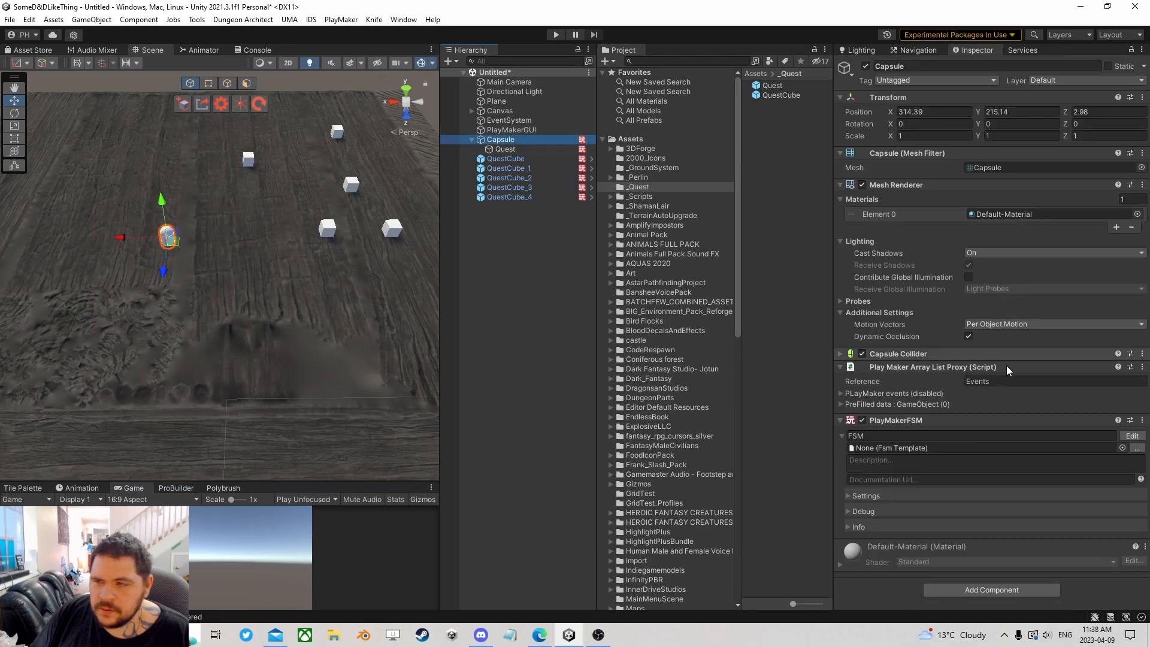
{"action": "left_click", "coordinate": [983, 589]}
{"action": "left_click", "coordinate": [972, 483]}
{"action": "scroll", "coordinate": [964, 490], "scroll_direction": "down", "scroll_amount": 3}
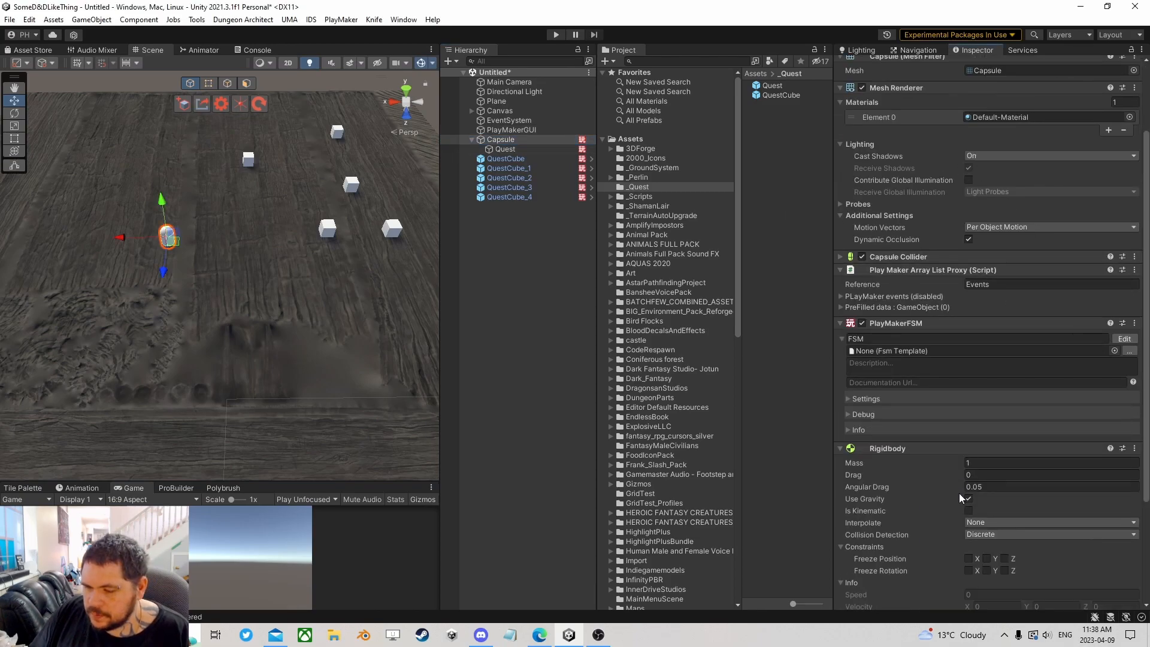
{"action": "scroll", "coordinate": [971, 508], "scroll_direction": "up", "scroll_amount": 3}
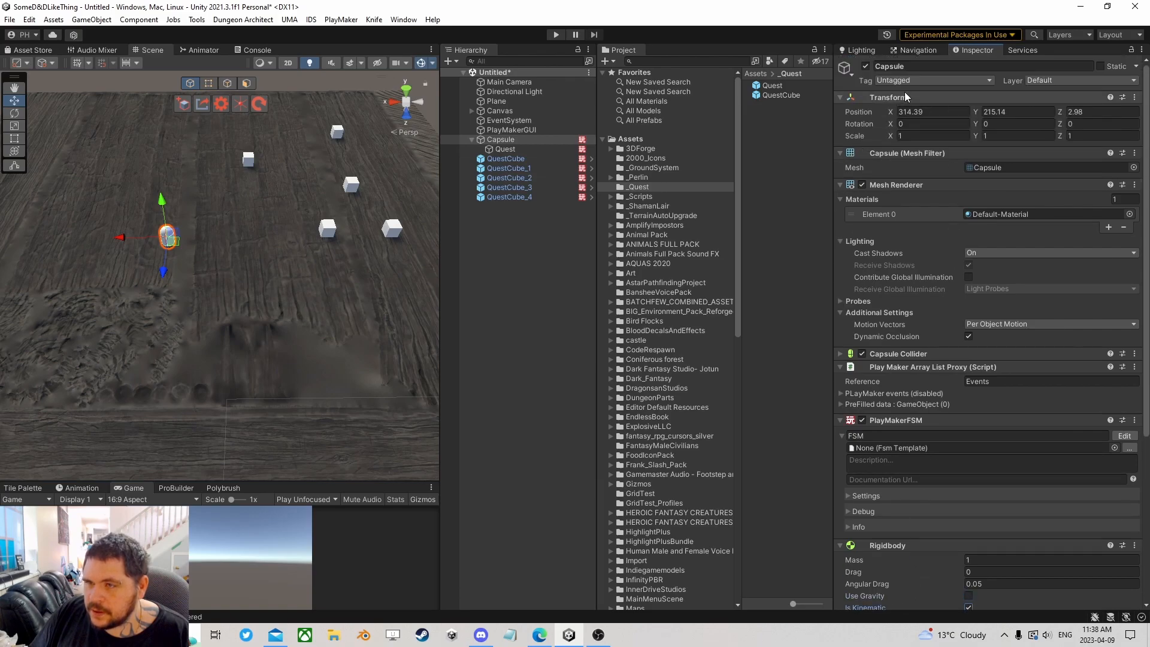
{"action": "left_click", "coordinate": [927, 82]}
{"action": "left_click", "coordinate": [927, 84]}
- Run the scene, move the Capsule into the nearest quest cube, and inspect State 7 of the Quest FSM
{"action": "left_click", "coordinate": [556, 35]}
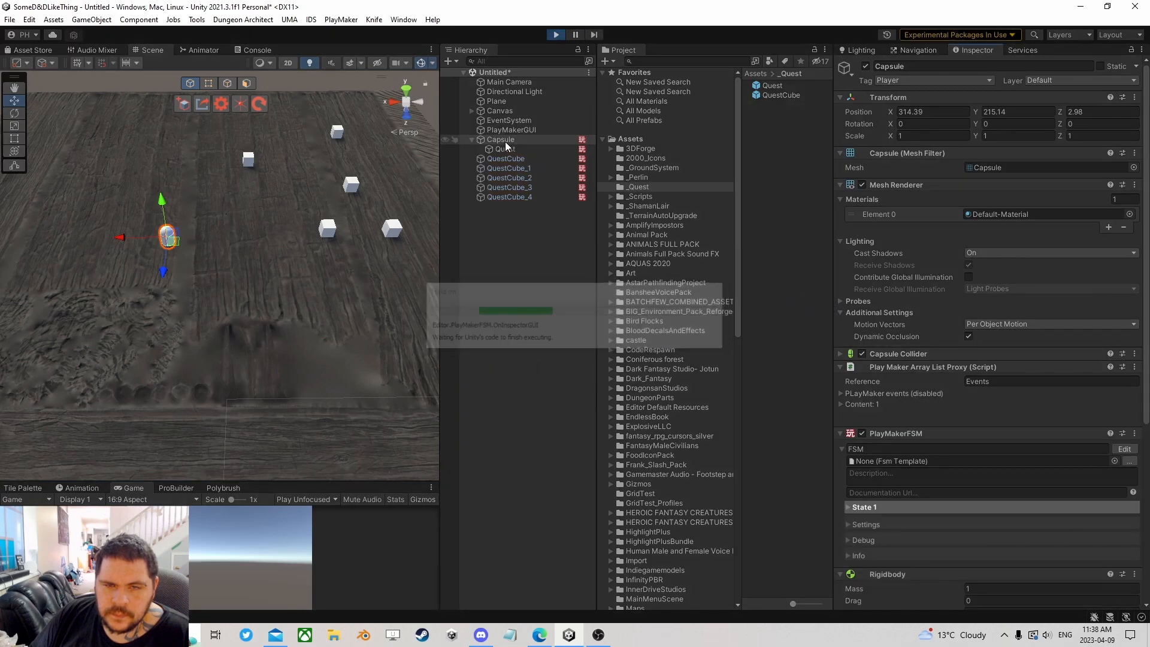
{"action": "left_click_drag", "start_coordinate": [172, 246], "coordinate": [333, 235]}
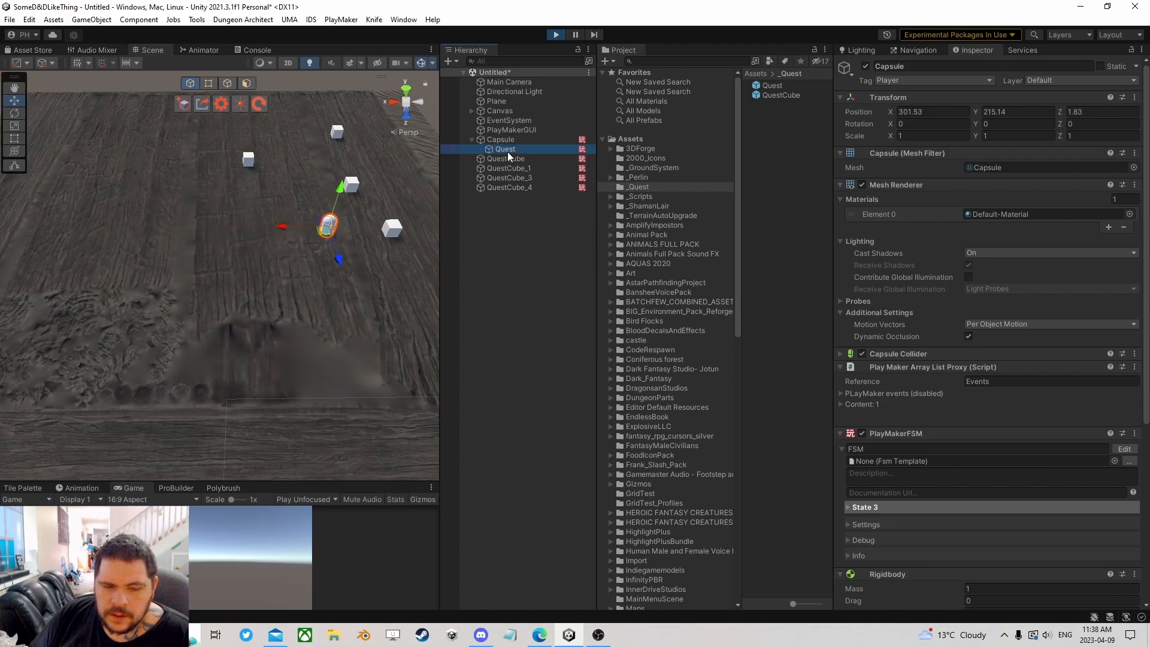
{"action": "left_click", "coordinate": [506, 149]}
{"action": "left_click", "coordinate": [1133, 169]}
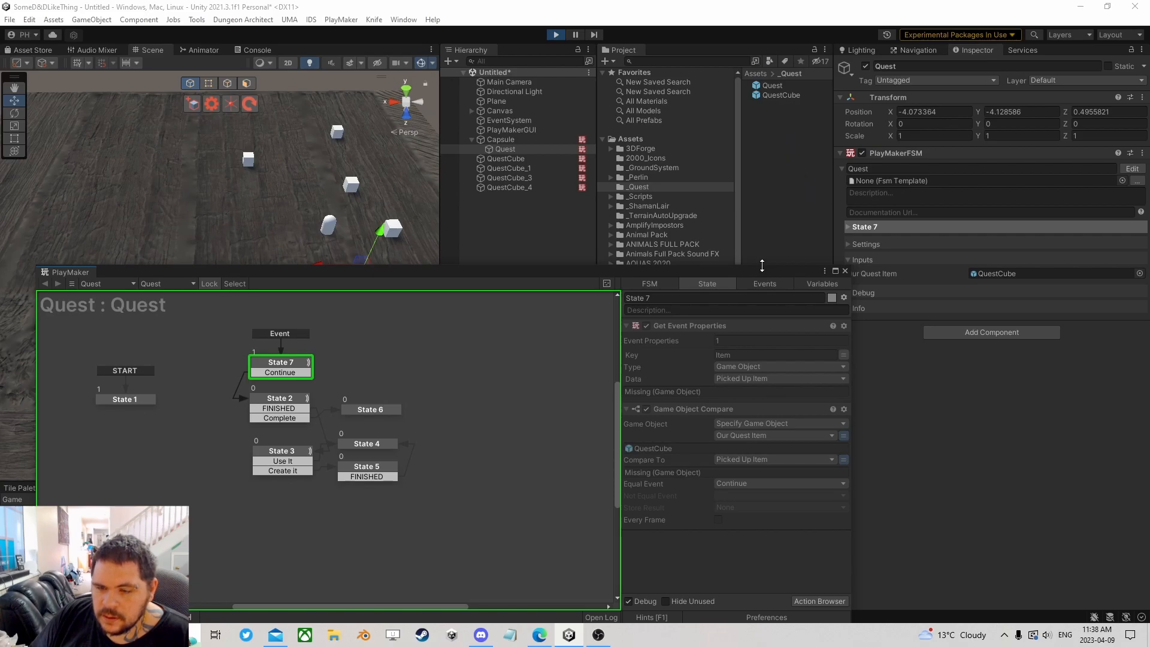
- Disable the Destroy Self action in State 4 of the running QuestCube's FSM, and move the Capsule onto that cube
{"action": "left_click", "coordinate": [511, 159]}
{"action": "left_click", "coordinate": [1124, 454]}
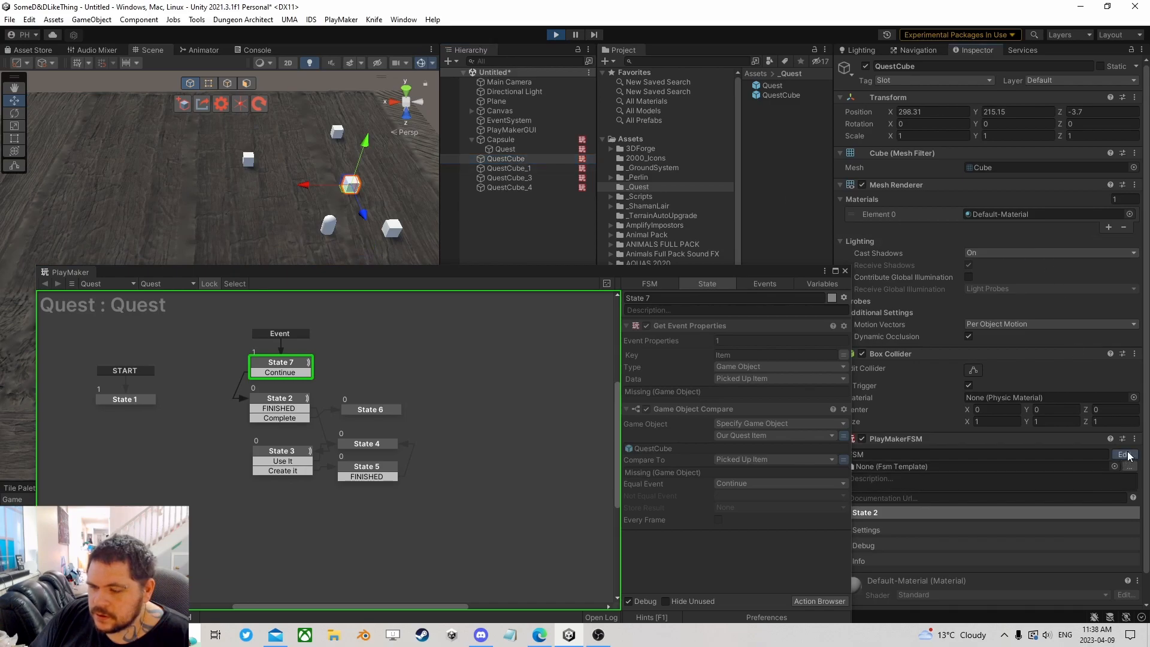
{"action": "left_click", "coordinate": [423, 390]}
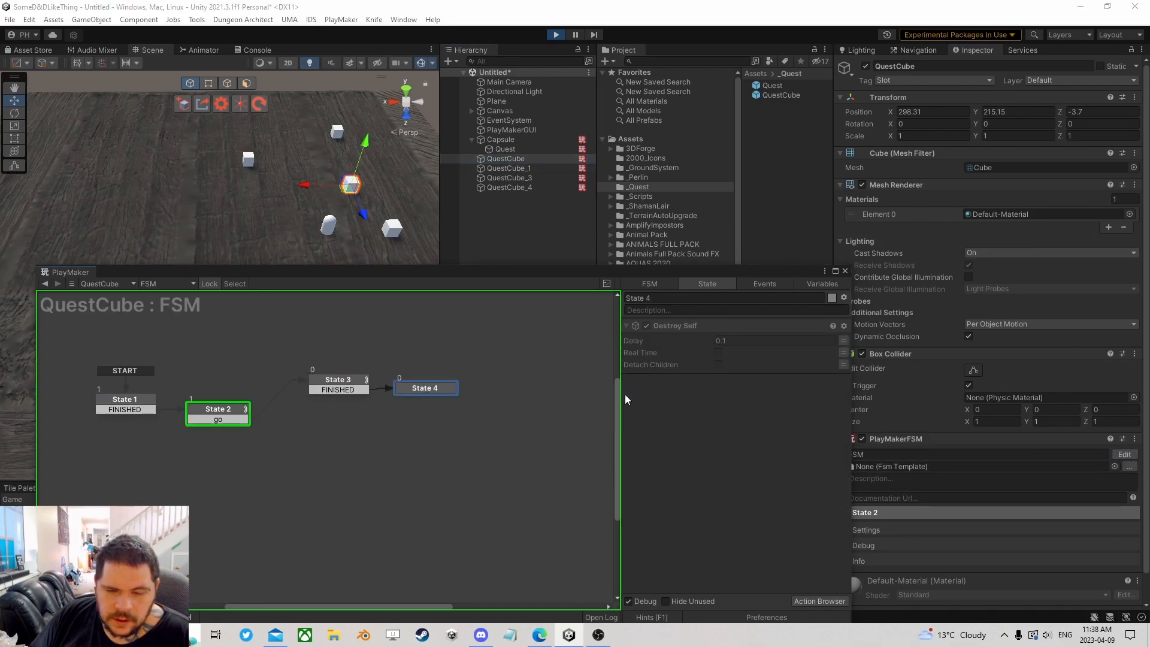
{"action": "left_click", "coordinate": [646, 326]}
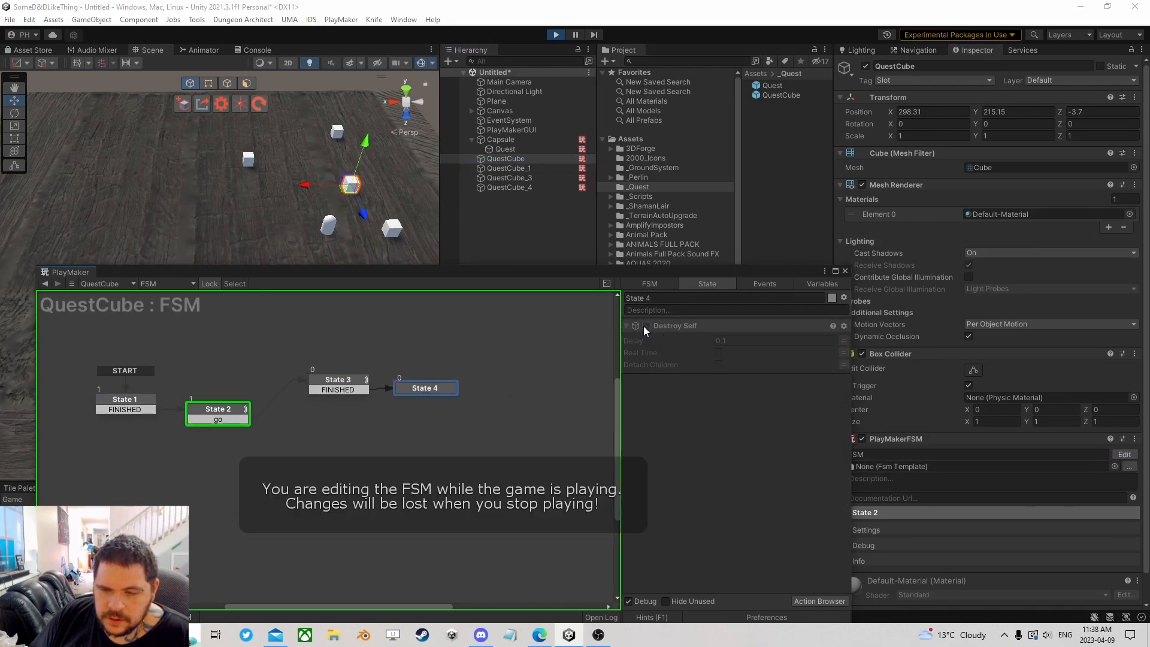
{"action": "left_click", "coordinate": [500, 140]}
{"action": "left_click_drag", "start_coordinate": [328, 225], "coordinate": [347, 185]}
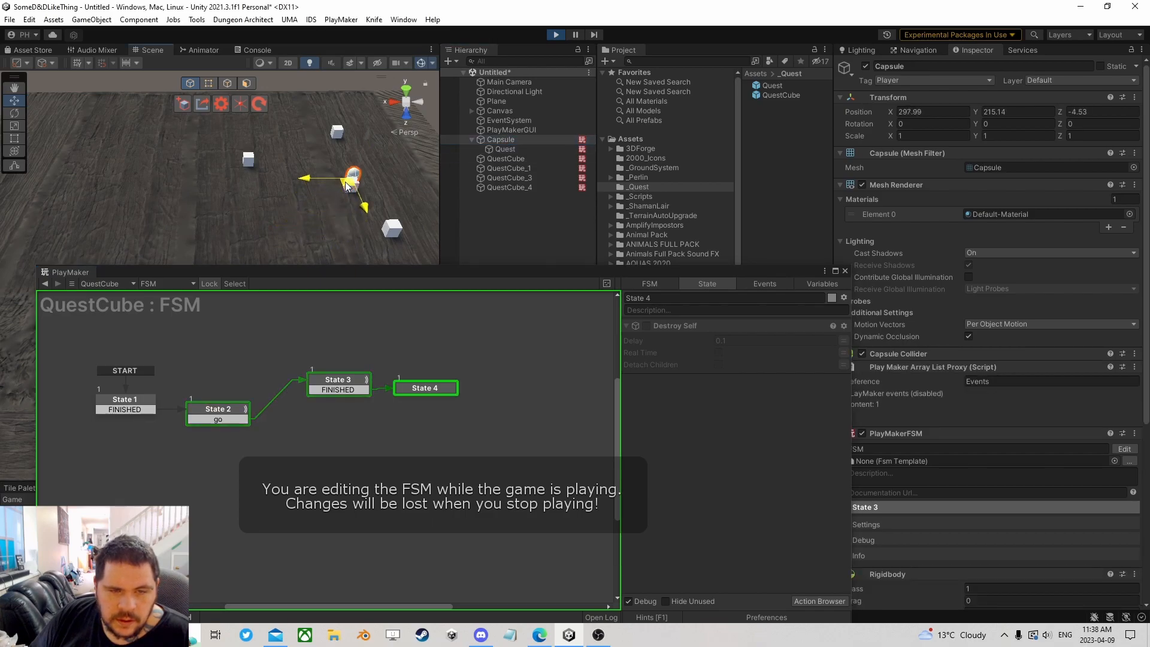
- Inspect the two objects compared by Game Object Compare in the Quest FSM's State 7, and stop the scene
{"action": "left_click", "coordinate": [508, 149]}
{"action": "left_click", "coordinate": [1136, 170]}
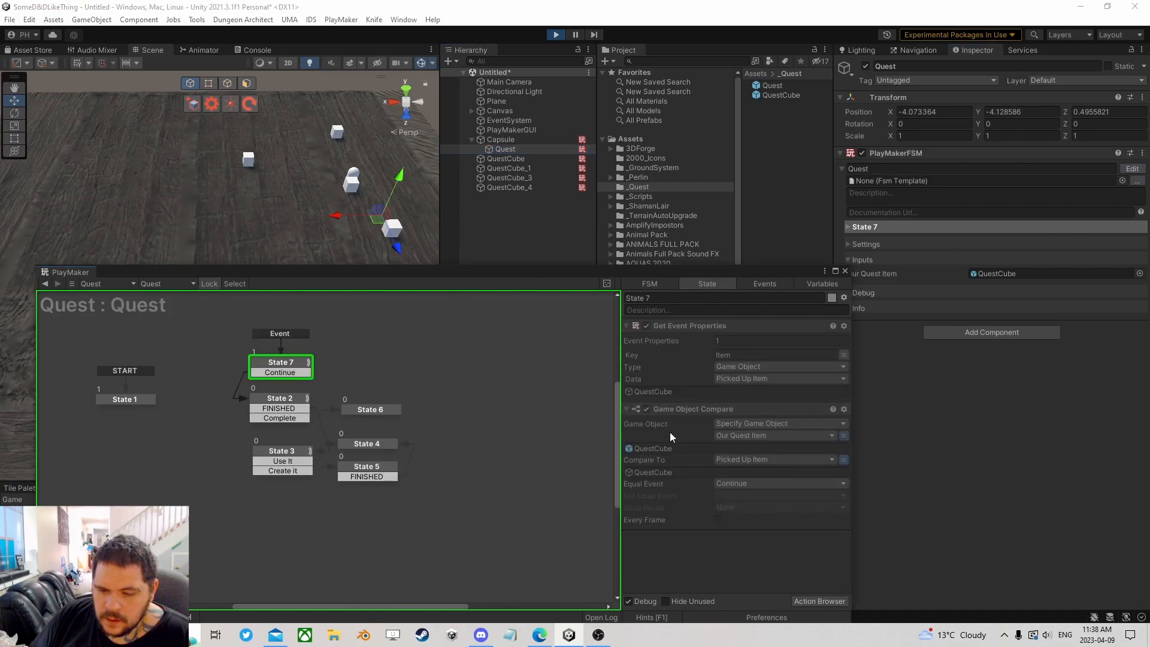
{"action": "left_click", "coordinate": [659, 448]}
{"action": "left_click", "coordinate": [651, 473]}
{"action": "left_click", "coordinate": [653, 448]}
{"action": "left_click", "coordinate": [657, 471]}
{"action": "left_click", "coordinate": [659, 449]}
{"action": "left_click", "coordinate": [652, 472]}
{"action": "left_click", "coordinate": [650, 449]}
{"action": "left_click", "coordinate": [650, 472]}
{"action": "left_click", "coordinate": [652, 450]}
{"action": "left_click", "coordinate": [555, 35]}
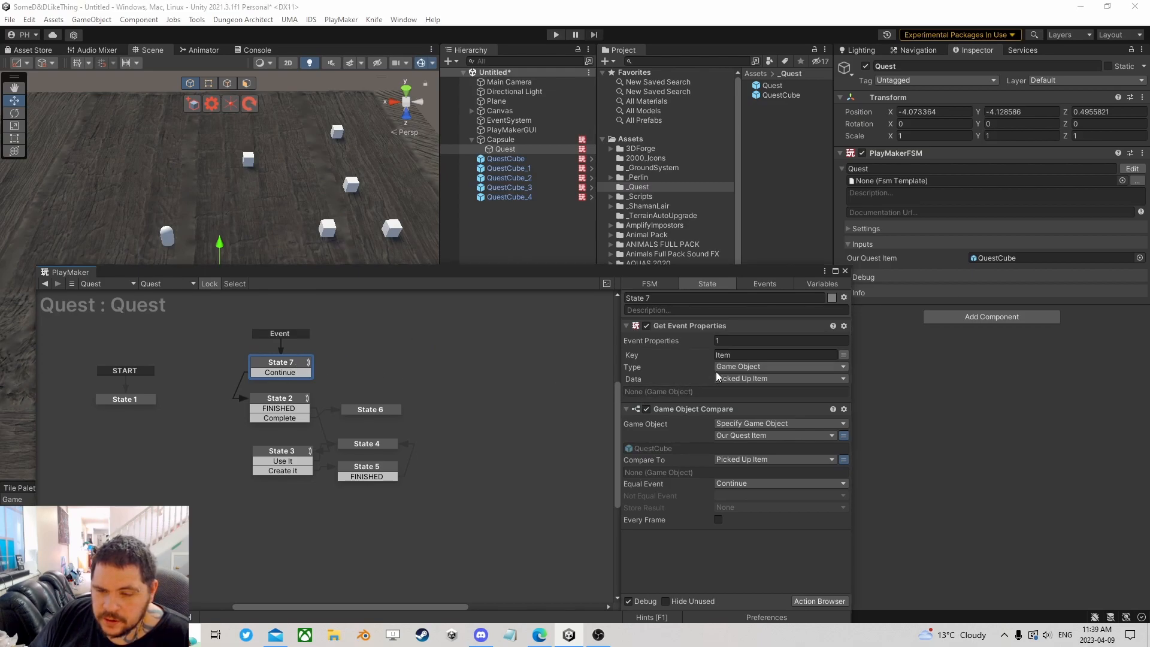
- Open the QuestCube prefab for editing and show its FSM's variables
{"action": "left_click", "coordinate": [846, 272]}
{"action": "left_click", "coordinate": [780, 95]}
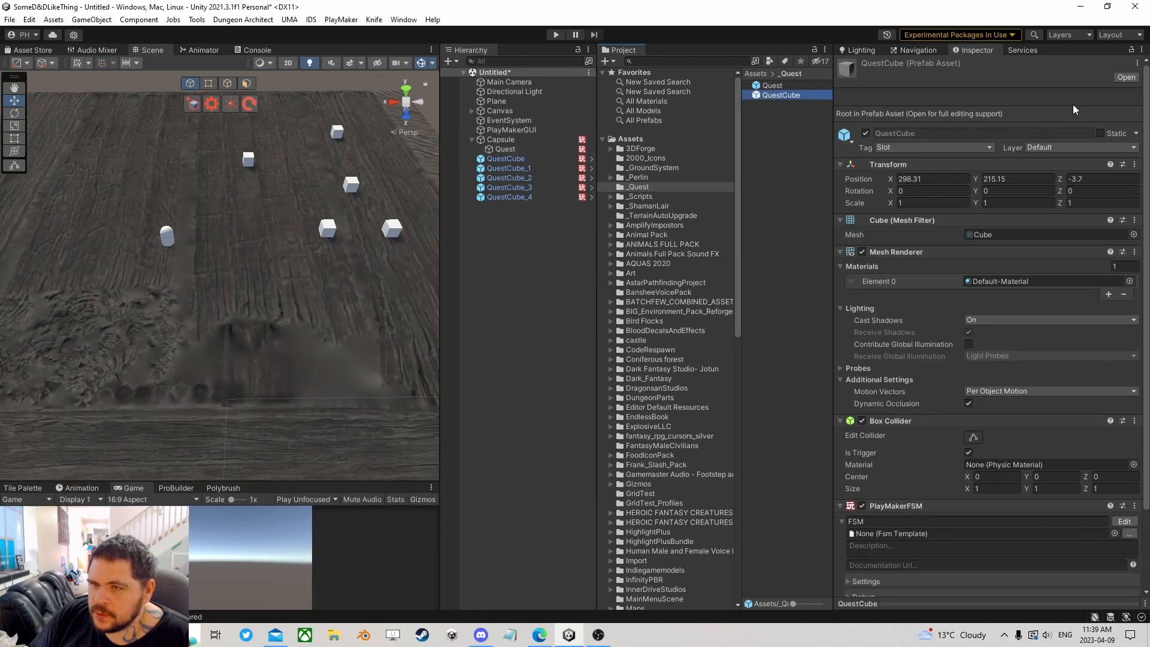
{"action": "left_click", "coordinate": [1126, 77]}
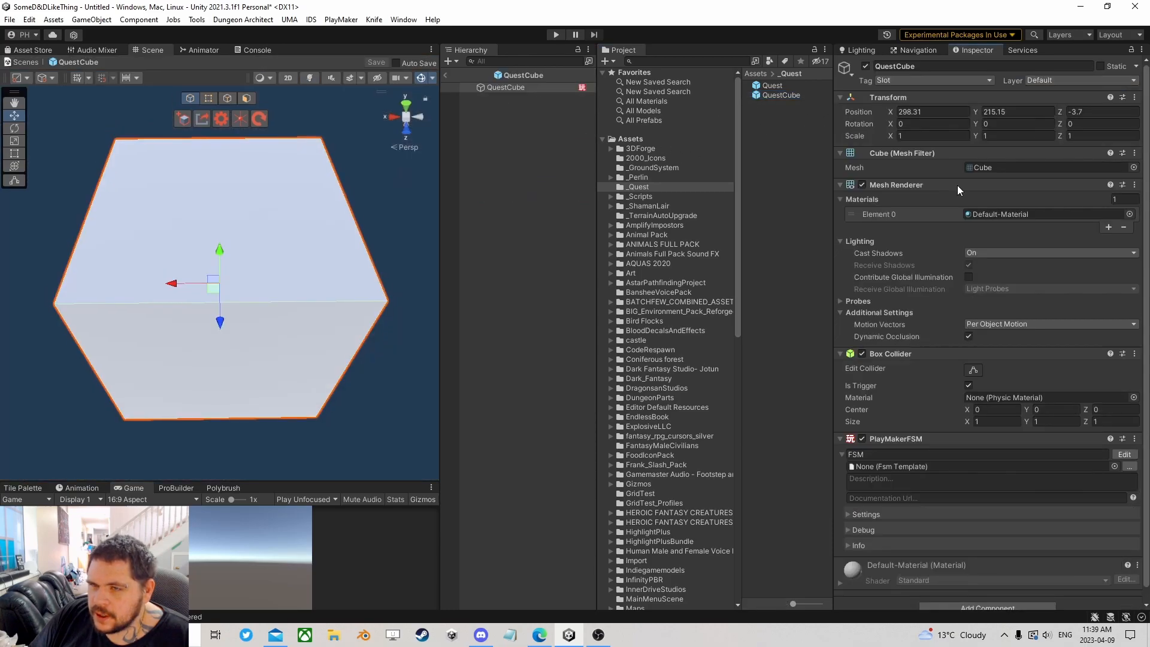
{"action": "left_click", "coordinate": [1125, 454]}
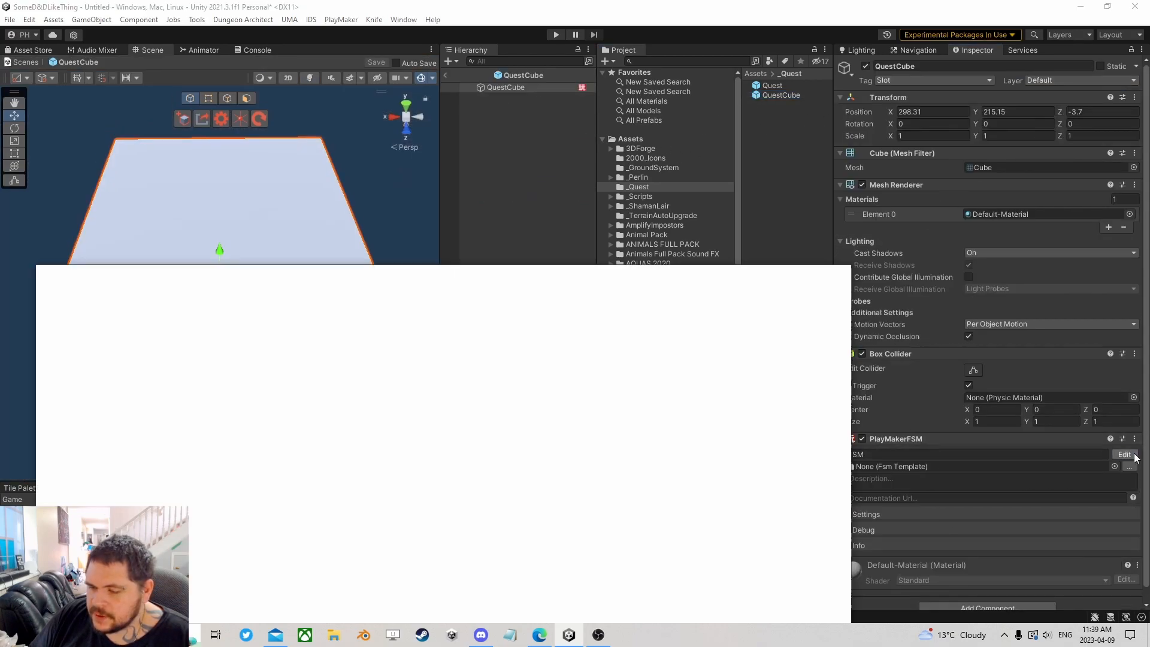
{"action": "left_click", "coordinate": [803, 283]}
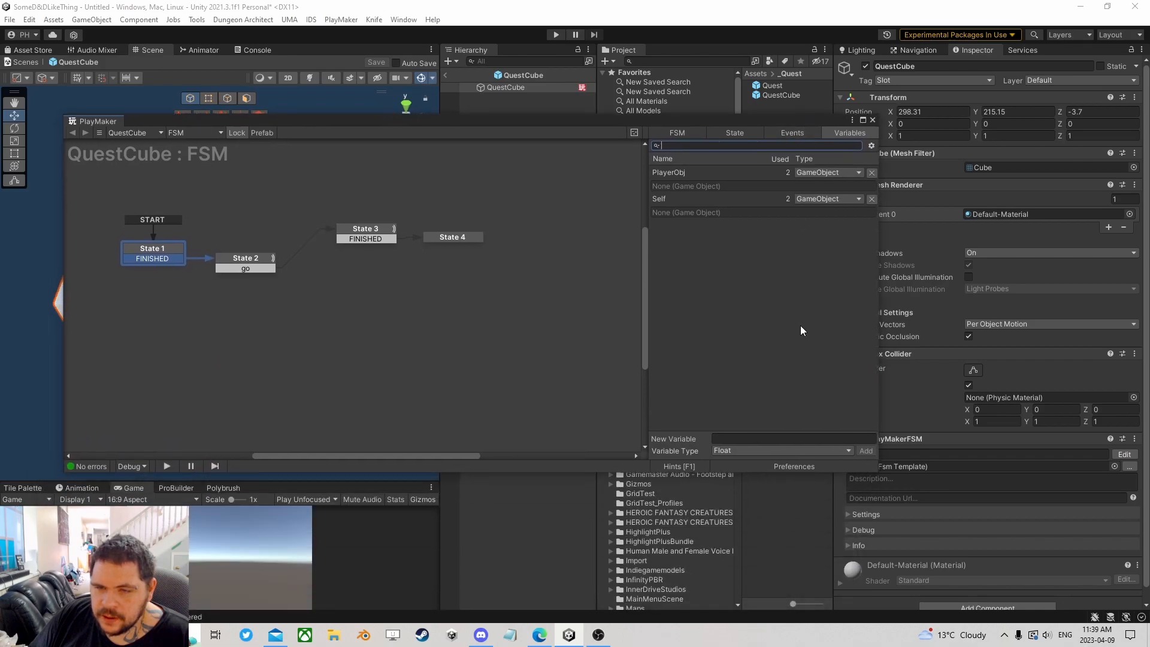
- Add a String variable named Quest with the value Cubes to the QuestCube FSM, and save and exit the prefab
{"action": "left_click", "coordinate": [752, 449]}
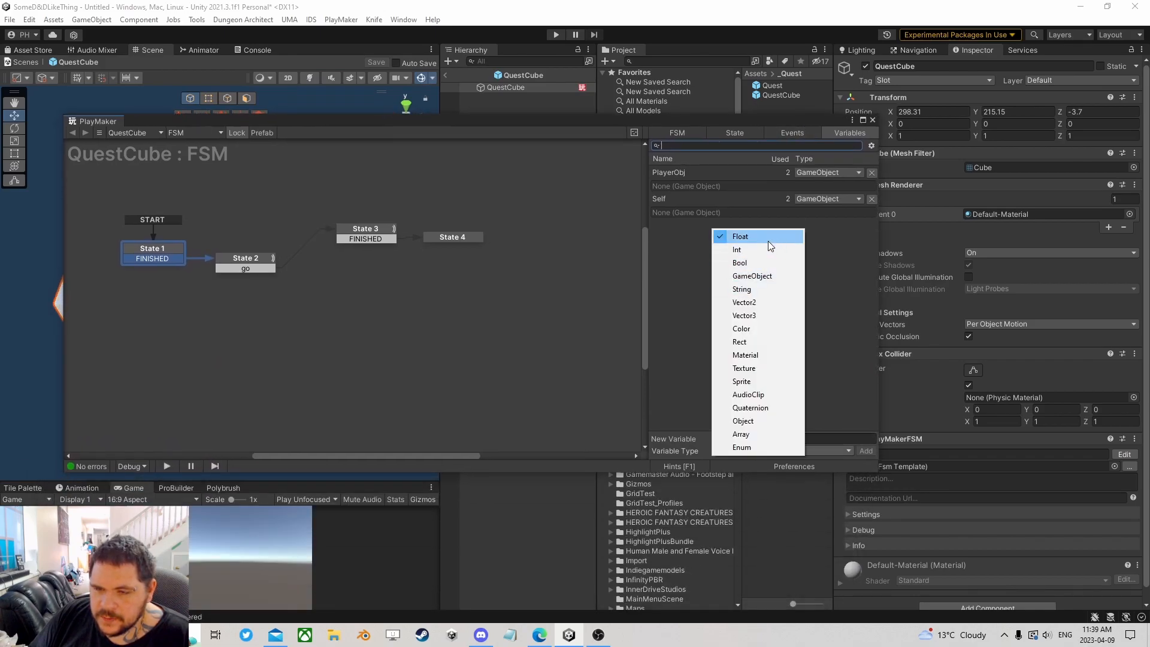
{"action": "left_click", "coordinate": [753, 290]}
{"action": "left_click", "coordinate": [742, 440]}
{"action": "type", "text": "Quest"}
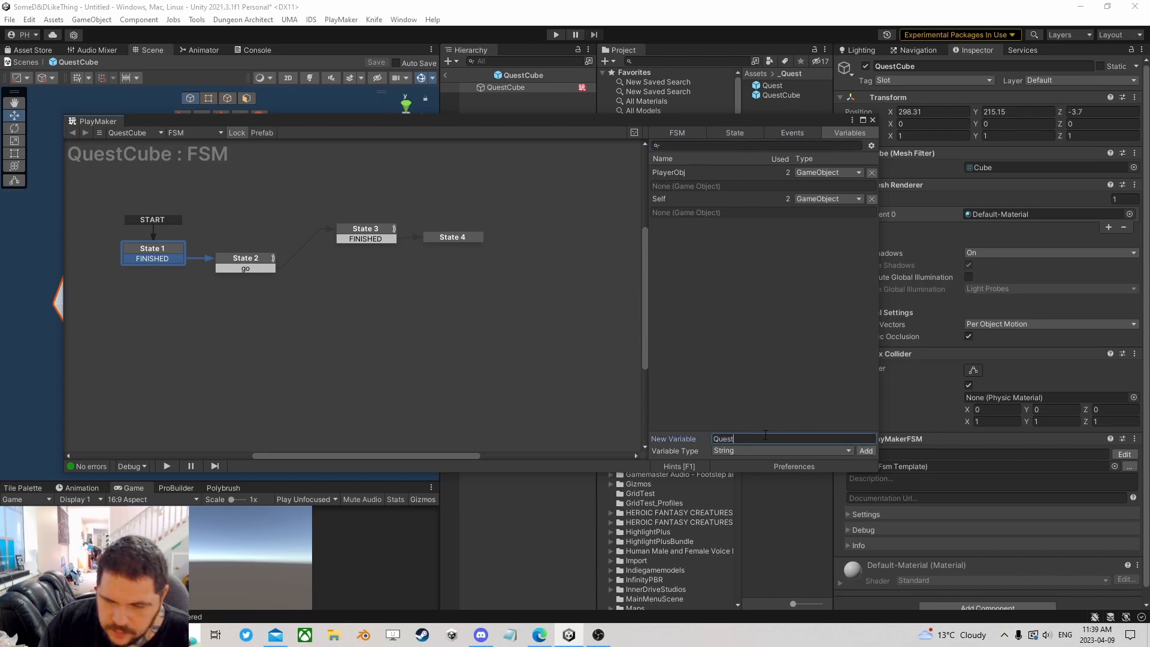
{"action": "key", "text": "Return"}
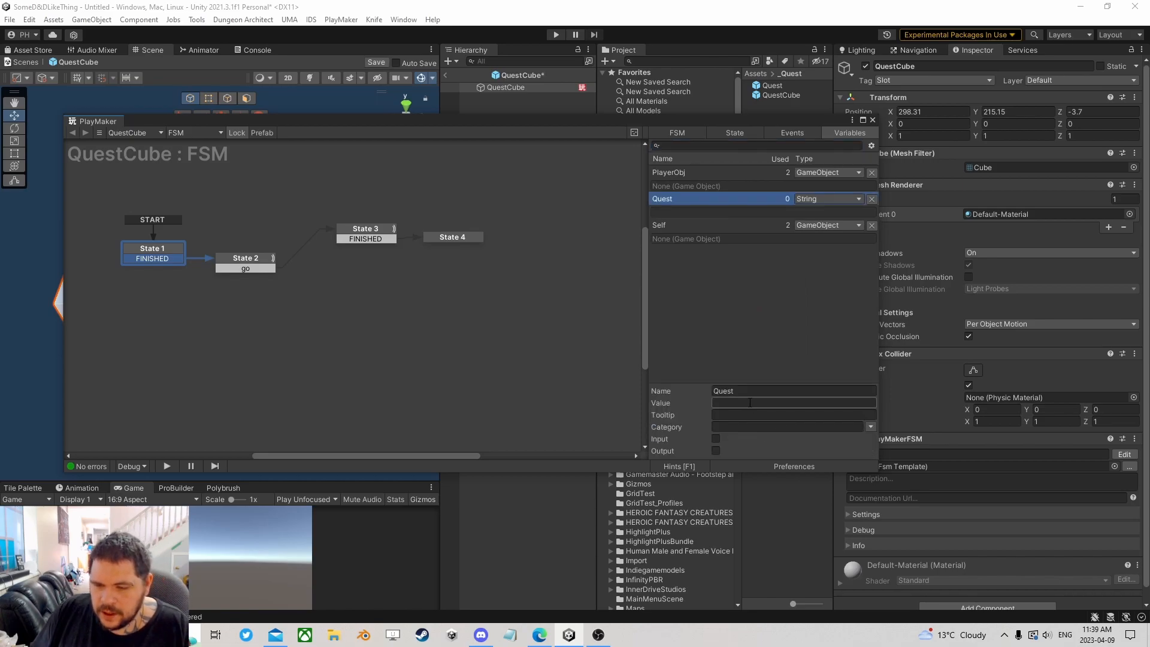
{"action": "type", "text": "Cubes"}
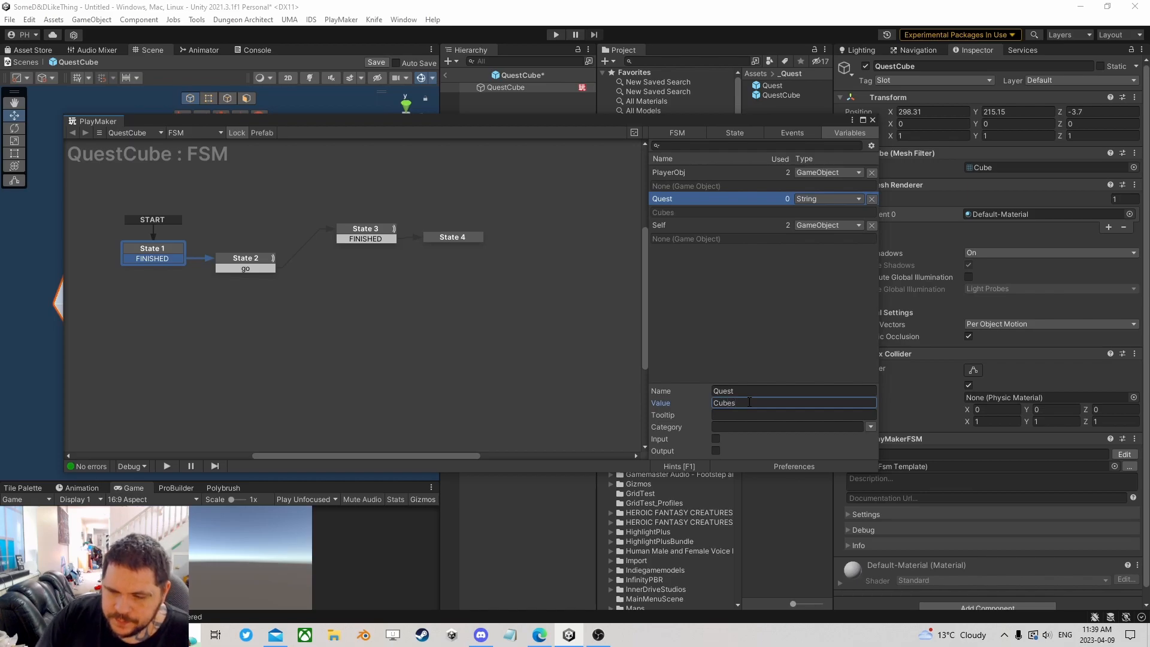
{"action": "left_click", "coordinate": [872, 120]}
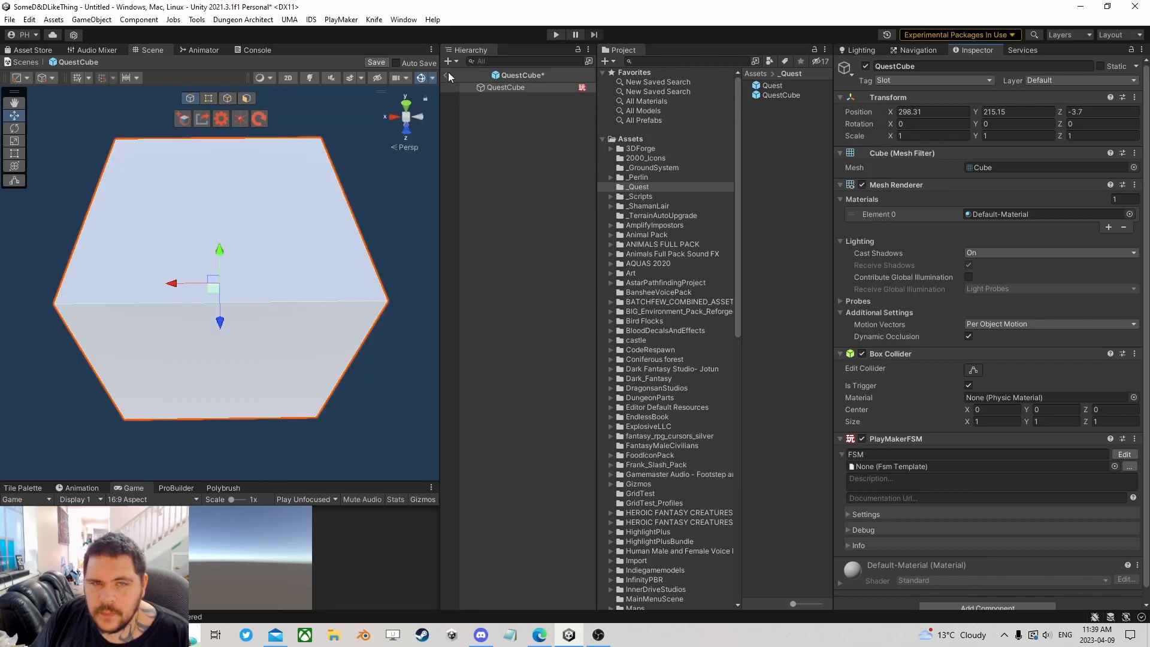
{"action": "left_click", "coordinate": [378, 63]}
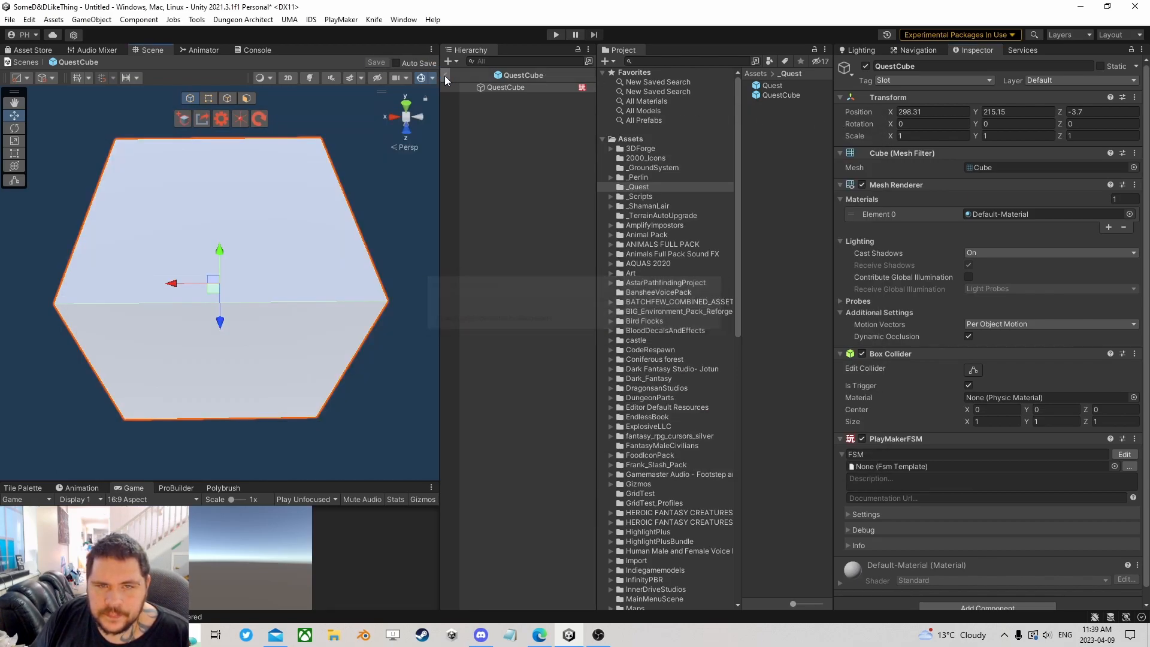
{"action": "left_click", "coordinate": [444, 76]}
- Open the Capsule's Quest FSM and delete the Game Object Compare action from State 7
{"action": "left_click", "coordinate": [503, 149]}
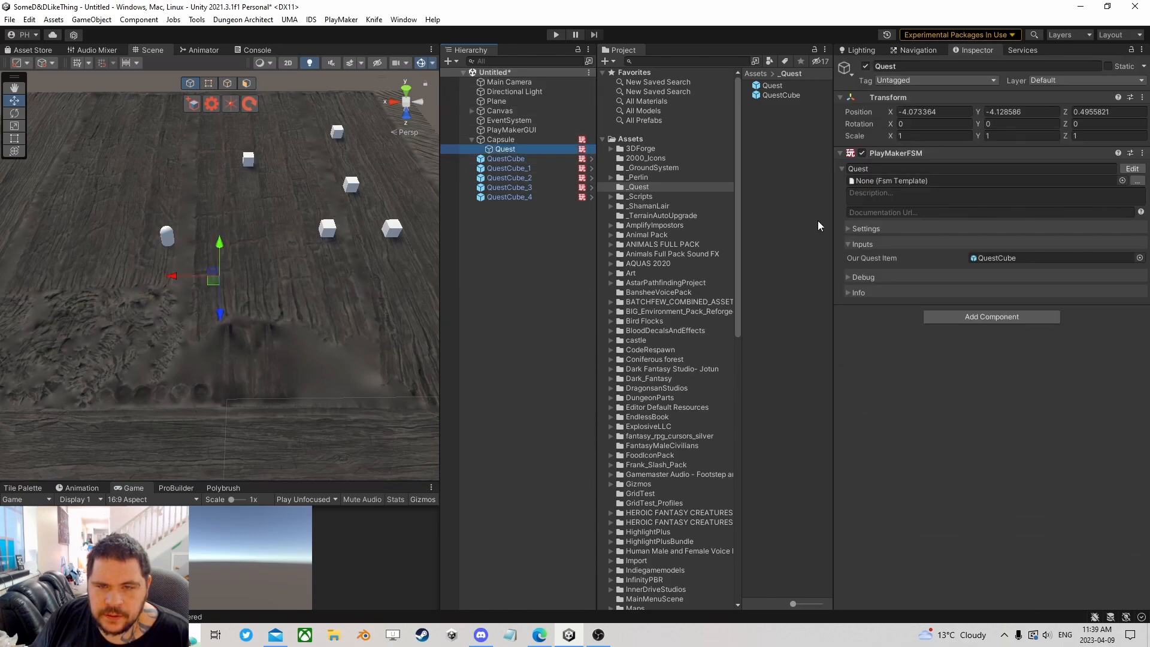
{"action": "left_click", "coordinate": [1132, 169]}
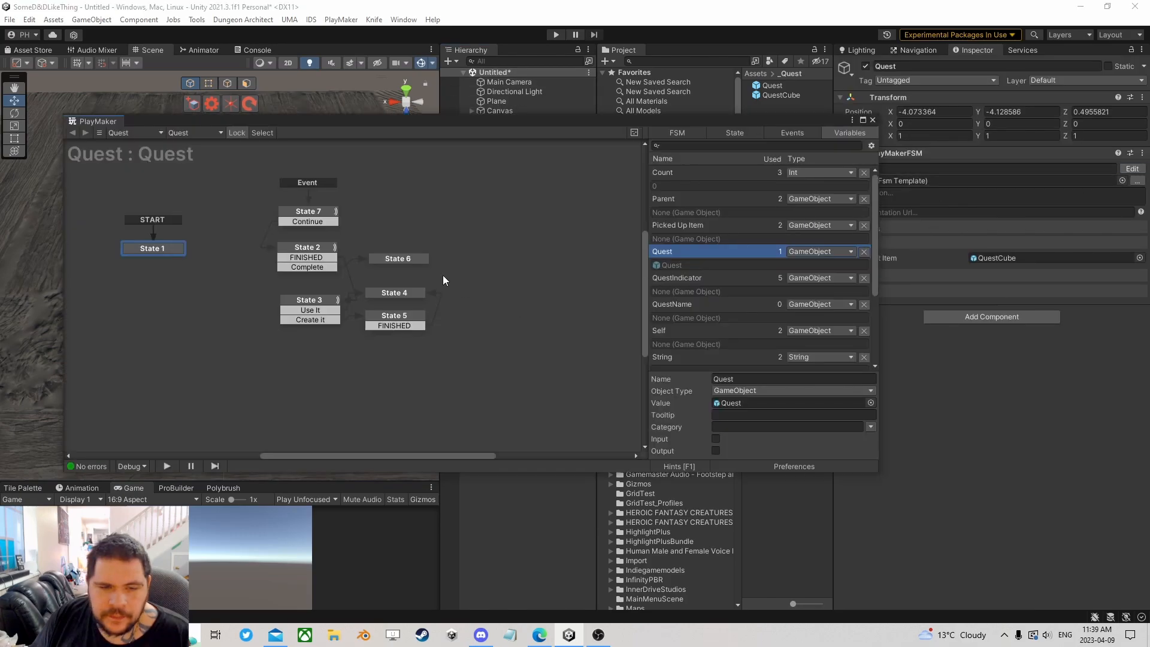
{"action": "left_click", "coordinate": [310, 220]}
{"action": "left_click", "coordinate": [712, 258]}
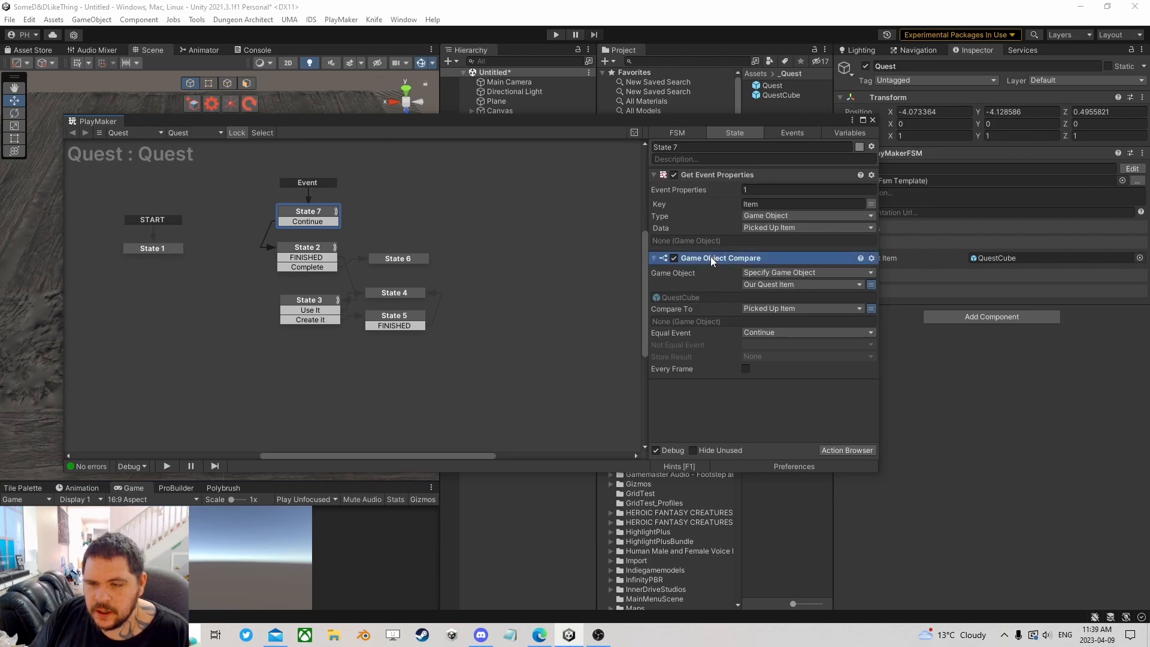
{"action": "key", "text": "Delete"}
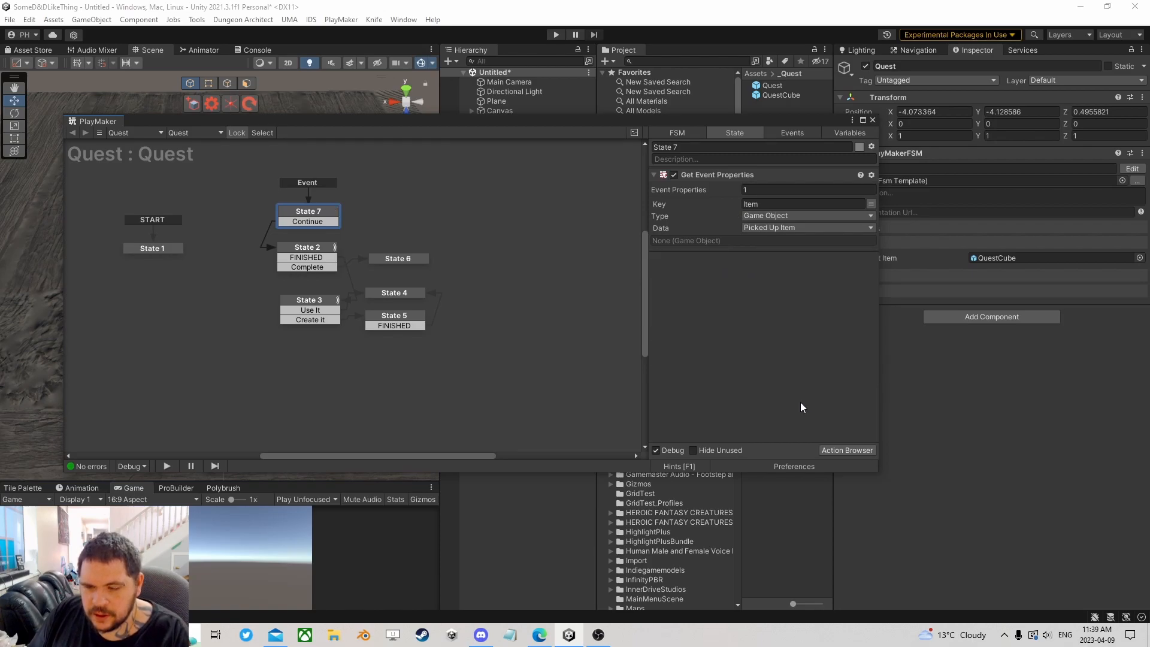
- Add a Get Fsm String action to State 7, and move the FSM editor so the project's prefabs are accessible
{"action": "left_click", "coordinate": [839, 450]}
{"action": "type", "text": "get fsm str"}
{"action": "double_click", "coordinate": [207, 174]}
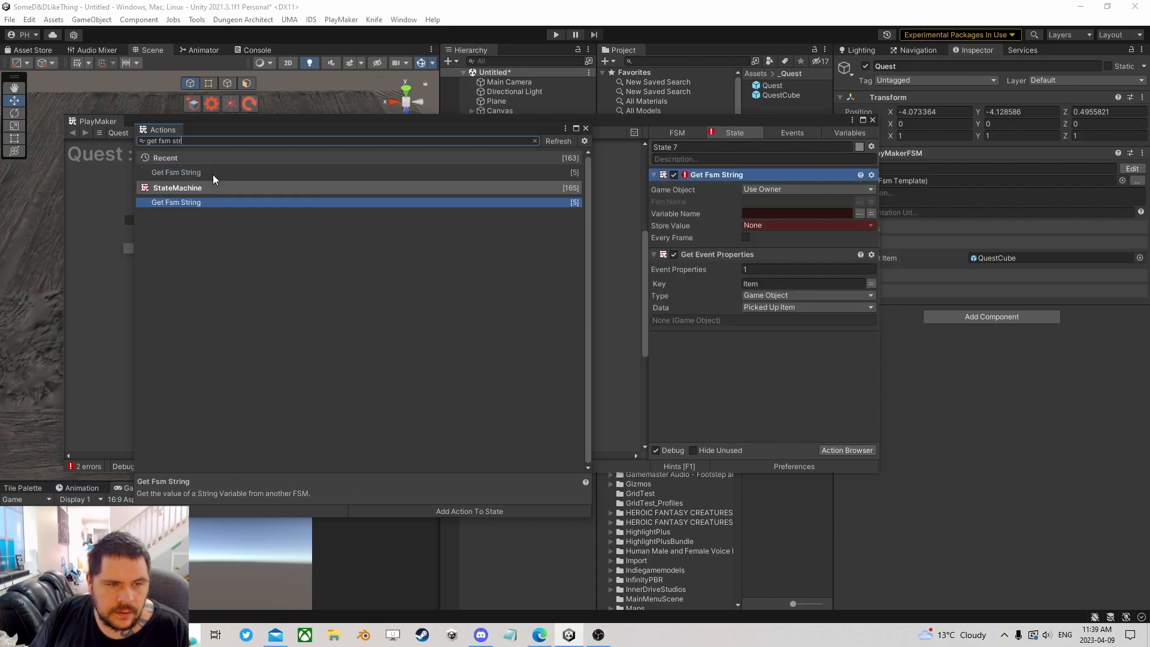
{"action": "left_click", "coordinate": [586, 129]}
{"action": "left_click_drag", "start_coordinate": [822, 125], "coordinate": [611, 107]}
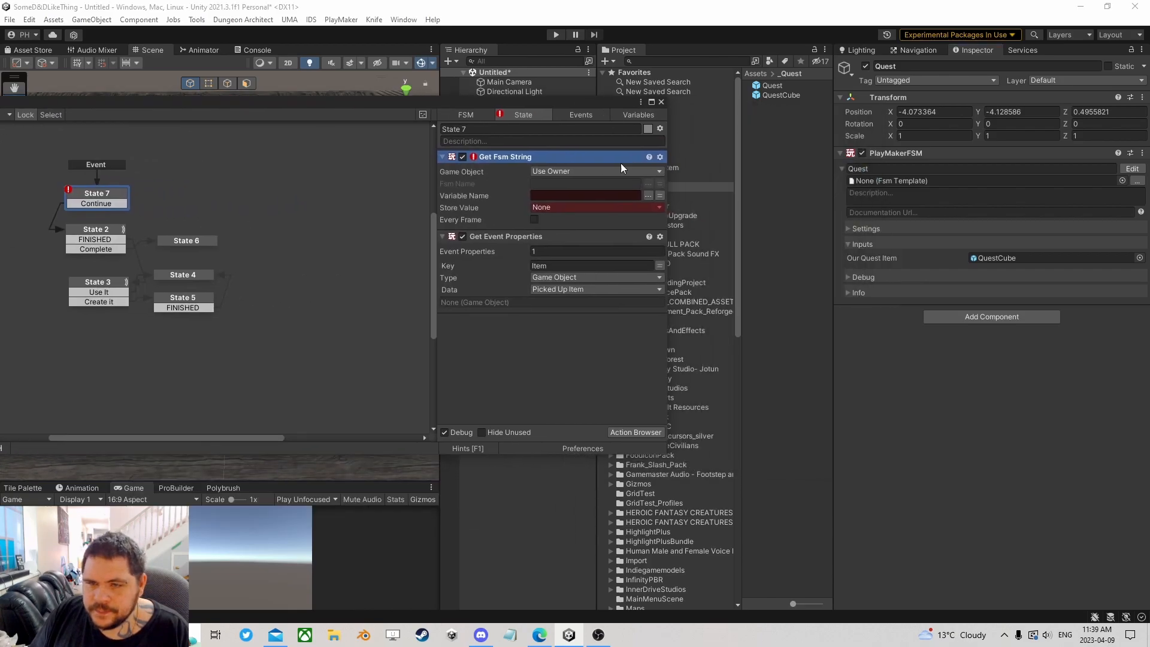
- Set Get Fsm String to read the Quest variable from the QuestCube prefab's FSM named FSM
{"action": "left_click", "coordinate": [628, 174]}
{"action": "left_click", "coordinate": [585, 201]}
{"action": "left_click_drag", "start_coordinate": [777, 91], "coordinate": [592, 182]}
{"action": "left_click", "coordinate": [648, 195]}
{"action": "left_click", "coordinate": [678, 202]}
{"action": "left_click", "coordinate": [648, 208]}
{"action": "left_click", "coordinate": [680, 214]}
- Store the Get Fsm String value in a new variable named QuestString
{"action": "left_click", "coordinate": [596, 220]}
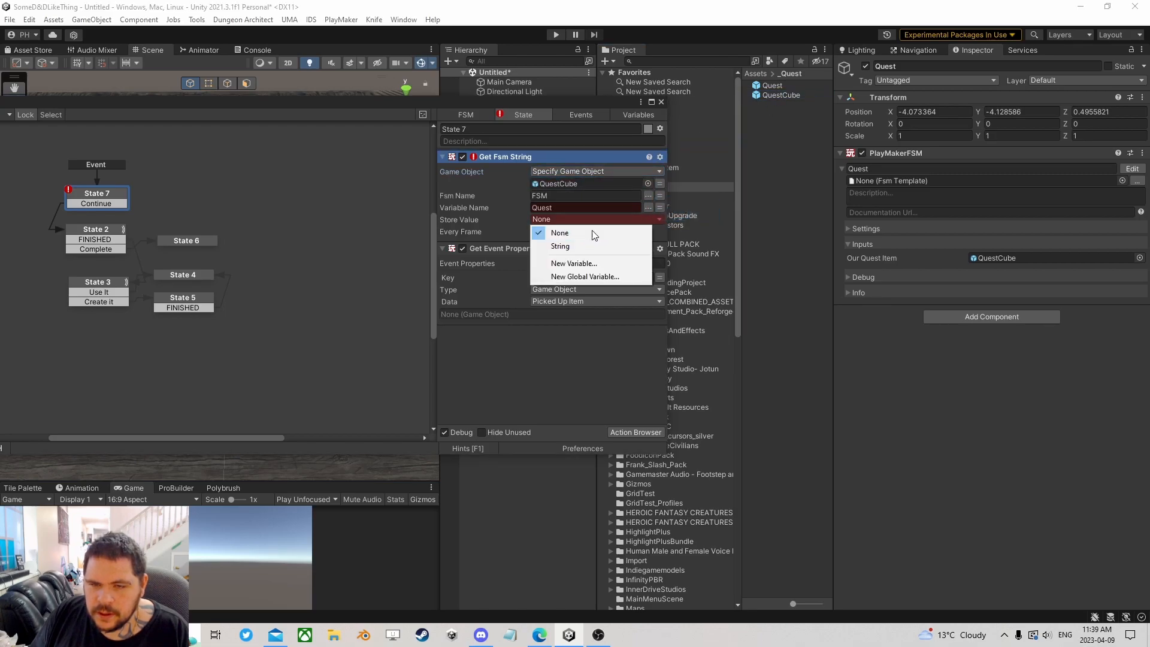
{"action": "left_click", "coordinate": [583, 262]}
{"action": "type", "text": "Qu"}
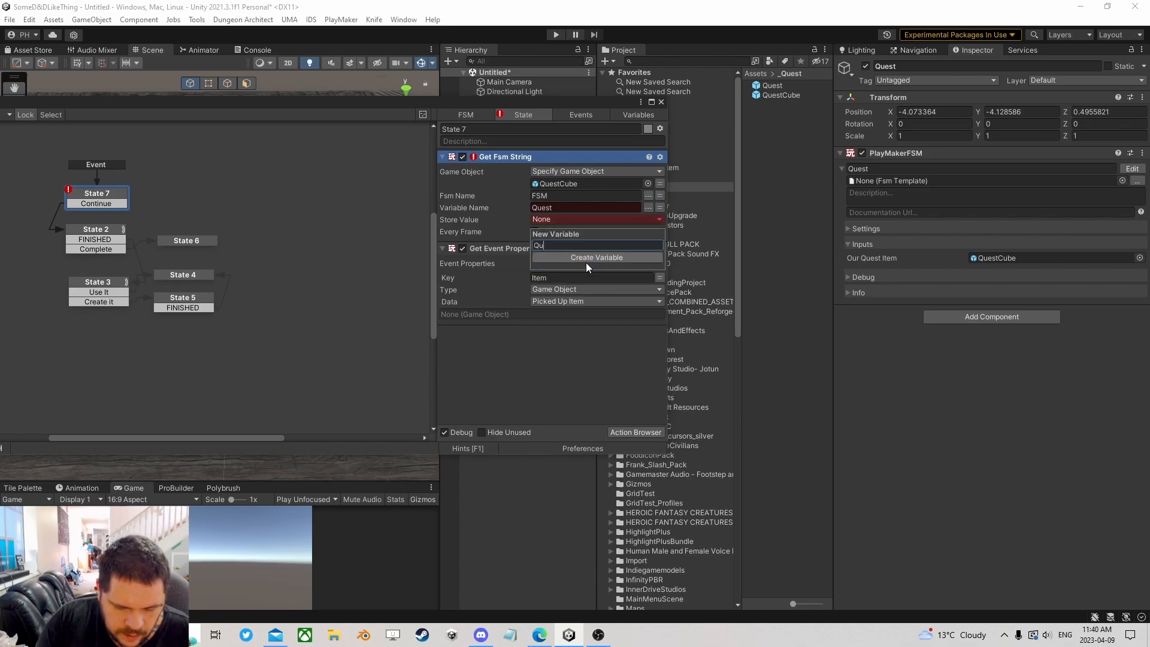
{"action": "type", "text": "estString"}
{"action": "left_click", "coordinate": [586, 262]}
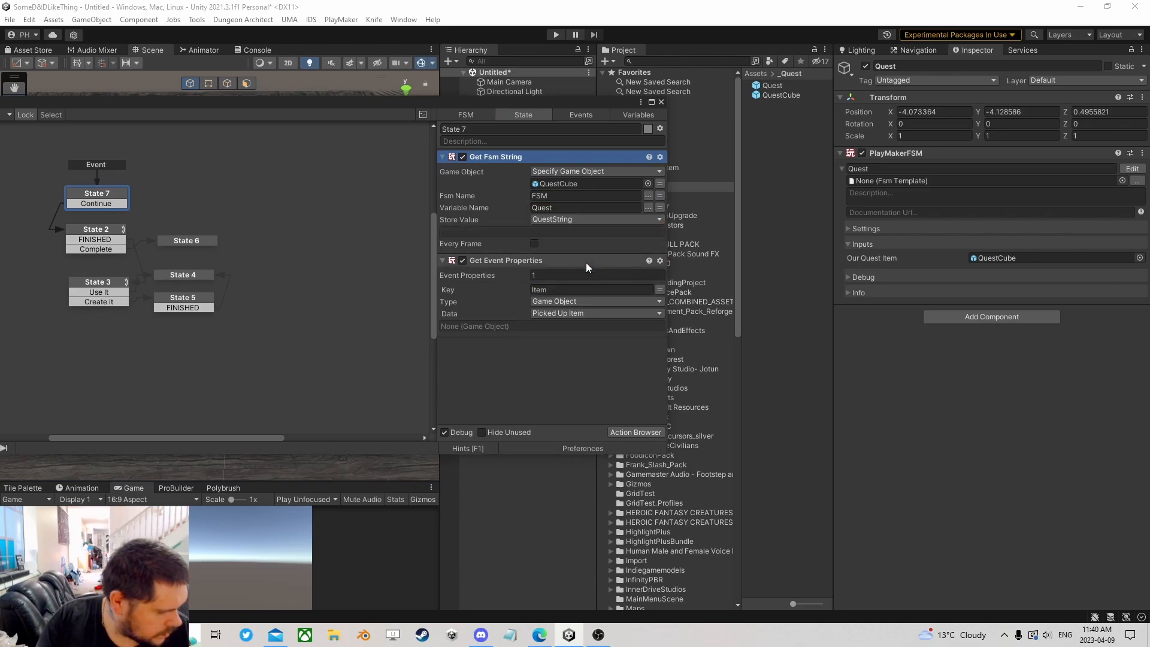
- Place Get Fsm String after Get Event Properties and set its game object to the Picked Up Item variable
{"action": "left_click_drag", "start_coordinate": [488, 157], "coordinate": [508, 362]}
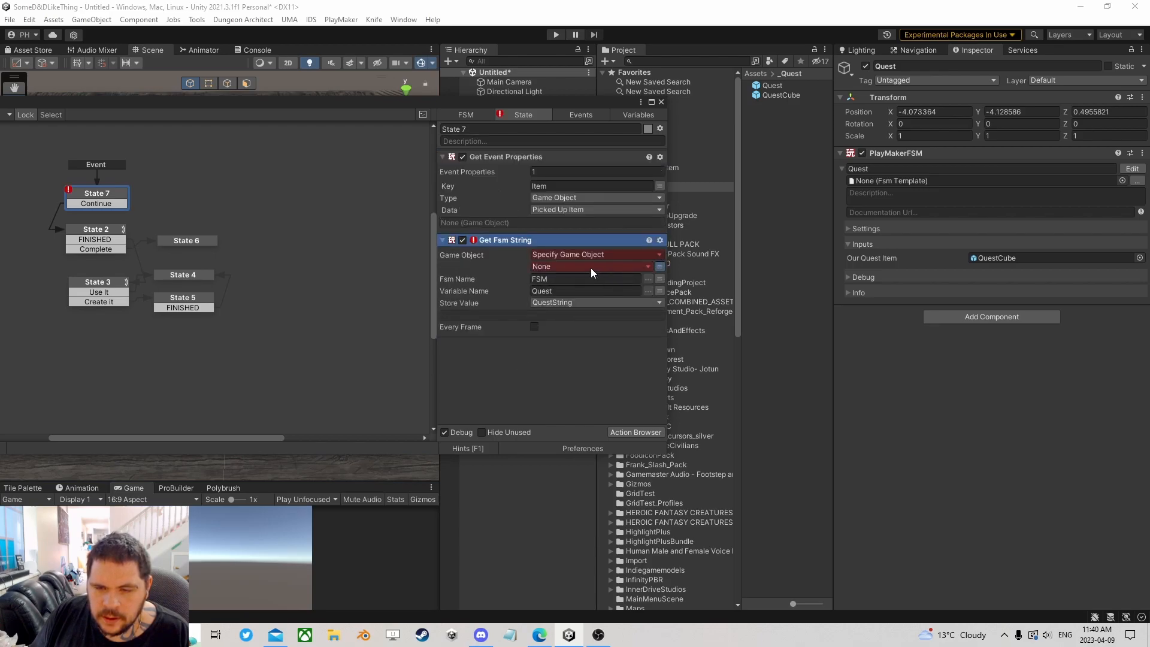
{"action": "left_click", "coordinate": [591, 269]}
{"action": "left_click", "coordinate": [573, 318]}
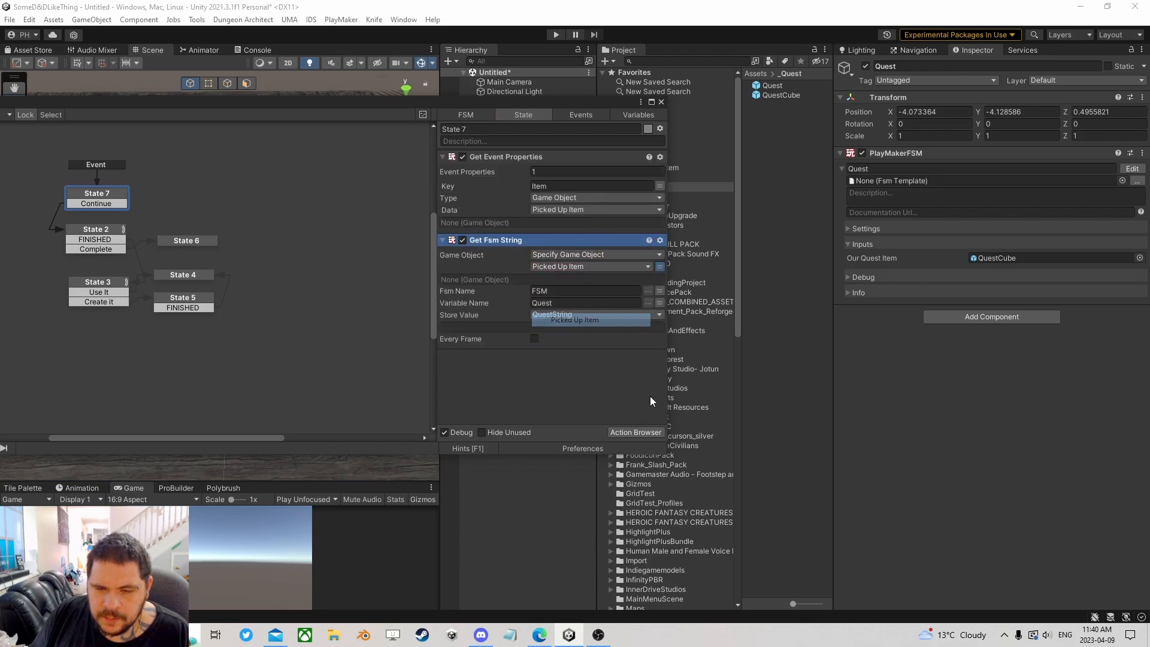
- Add a String Compare action to State 7 and place it after Get Fsm String
{"action": "left_click", "coordinate": [654, 430]}
{"action": "type", "text": "com"}
{"action": "key", "text": "Return"}
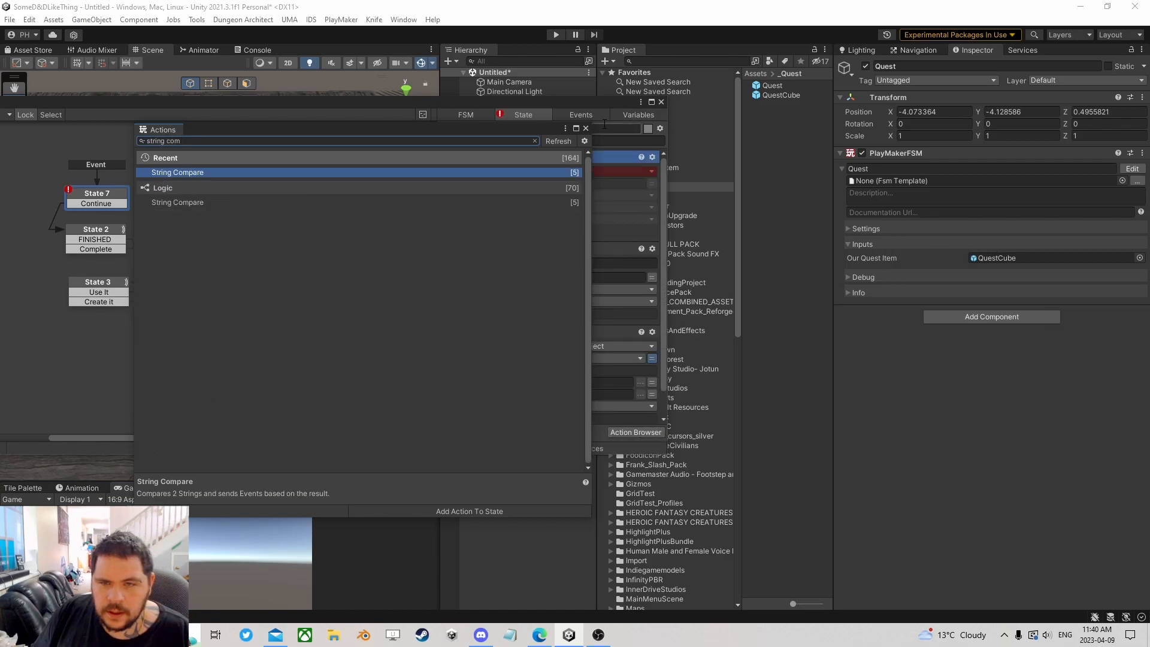
{"action": "left_click", "coordinate": [586, 129]}
{"action": "left_click_drag", "start_coordinate": [534, 415], "coordinate": [531, 423]}
- Set String Compare to compare QuestString with Cubes and send Continue when equal, and close the FSM editor
{"action": "left_click", "coordinate": [556, 341]}
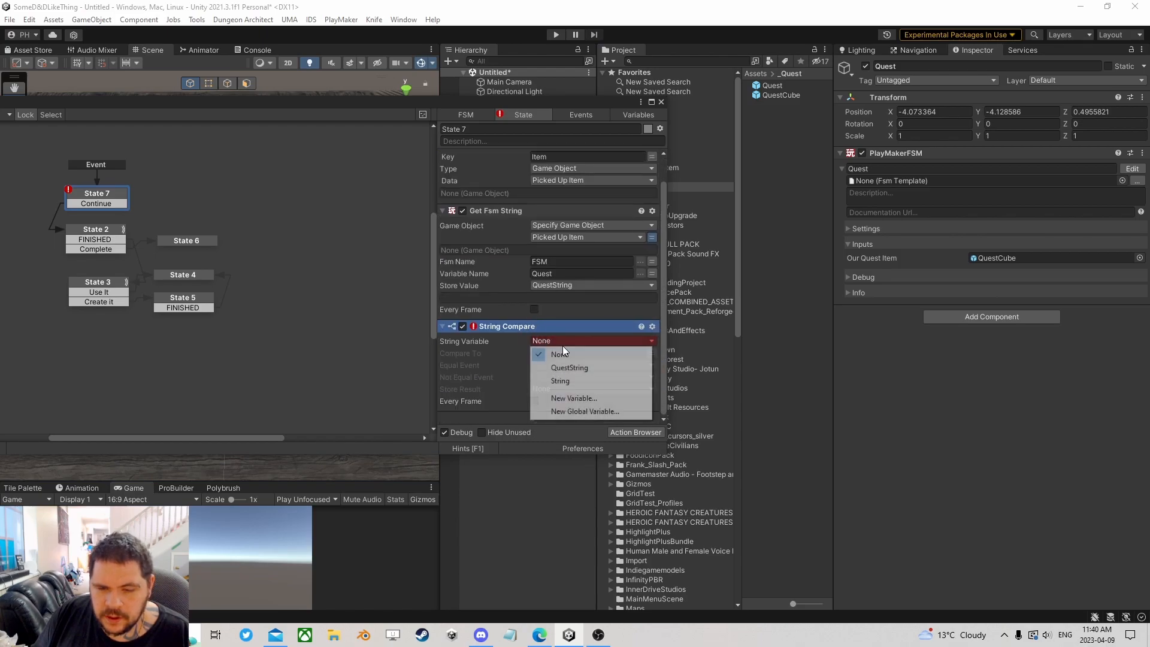
{"action": "left_click", "coordinate": [566, 367]}
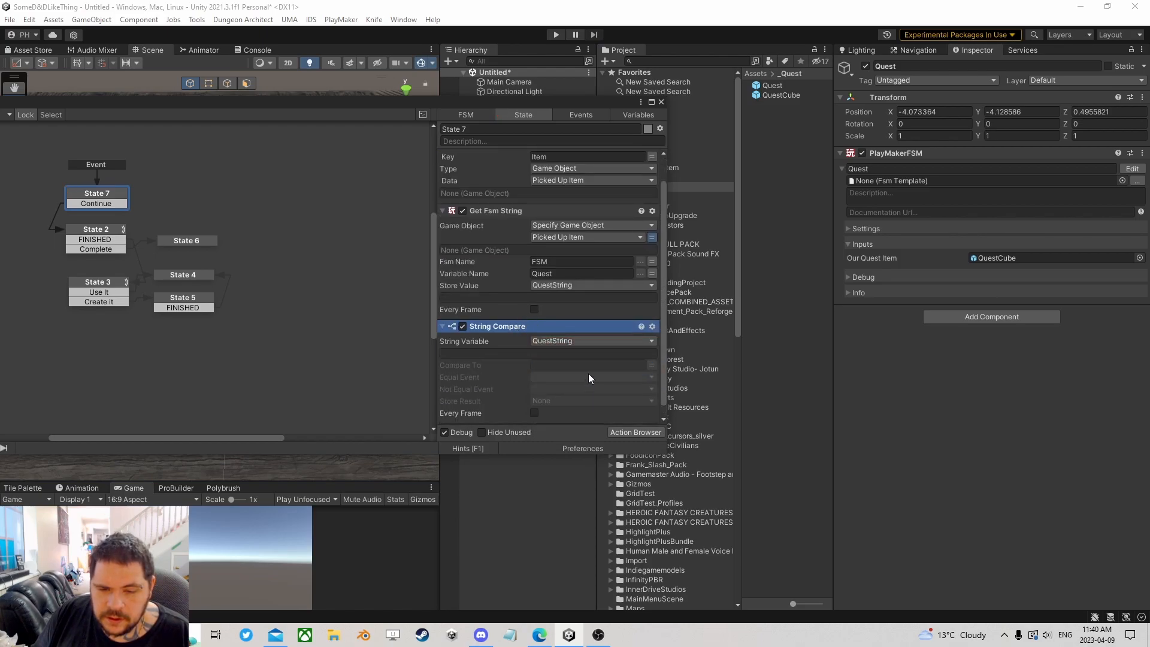
{"action": "left_click", "coordinate": [563, 365]}
{"action": "type", "text": "Cubes"}
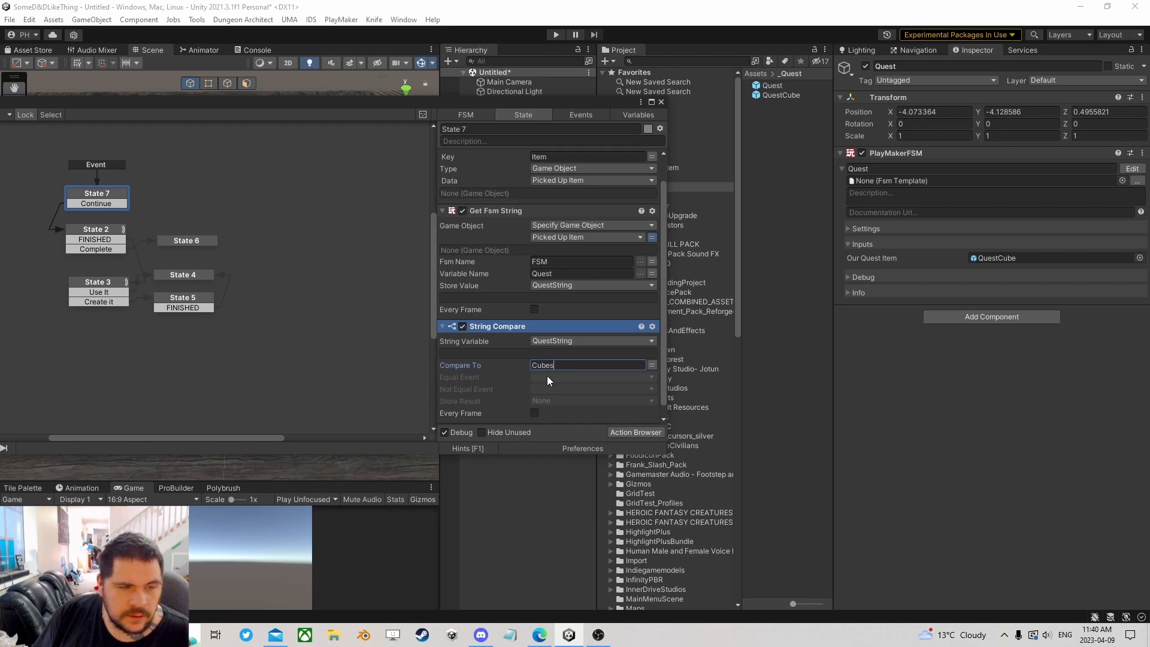
{"action": "left_click", "coordinate": [548, 377]}
{"action": "left_click", "coordinate": [565, 469]}
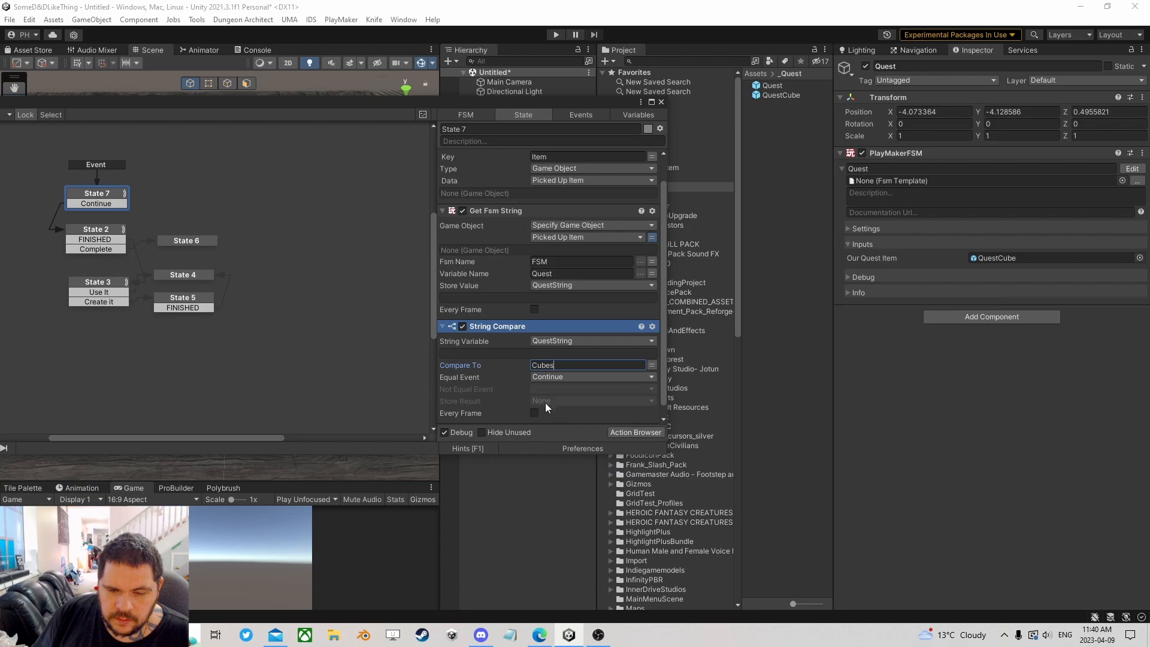
{"action": "left_click", "coordinate": [661, 103]}
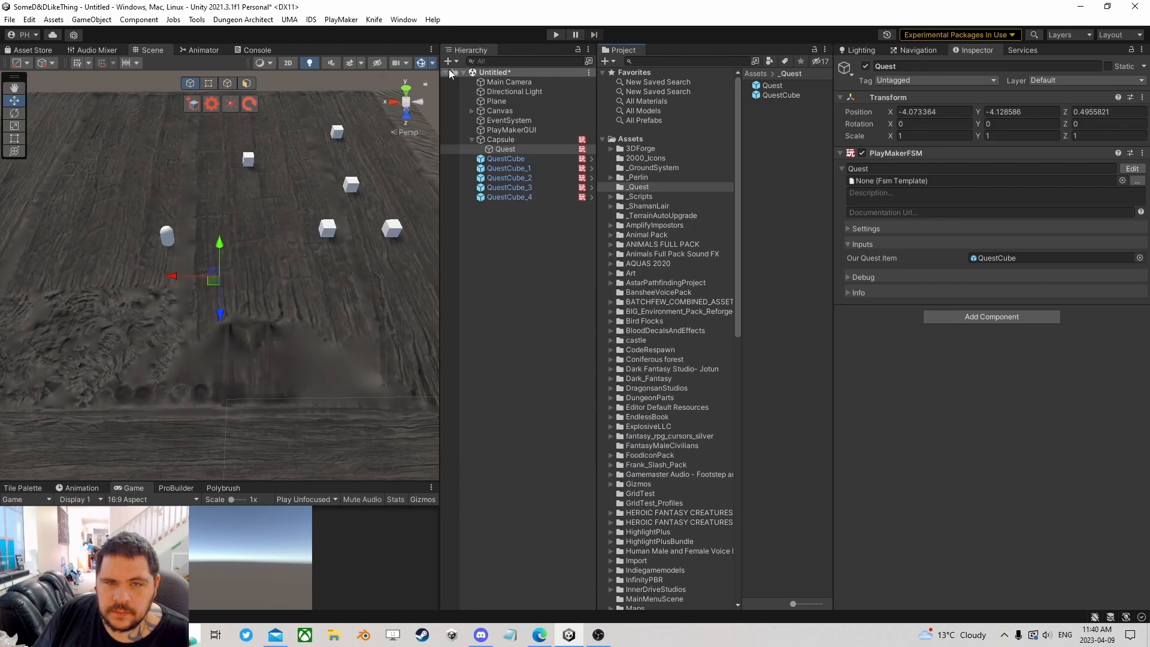
- Play-test the scene by setting the Quest object's X and Y position to 0 and moving the Capsule onto a nearby quest cube
{"action": "left_click", "coordinate": [558, 34]}
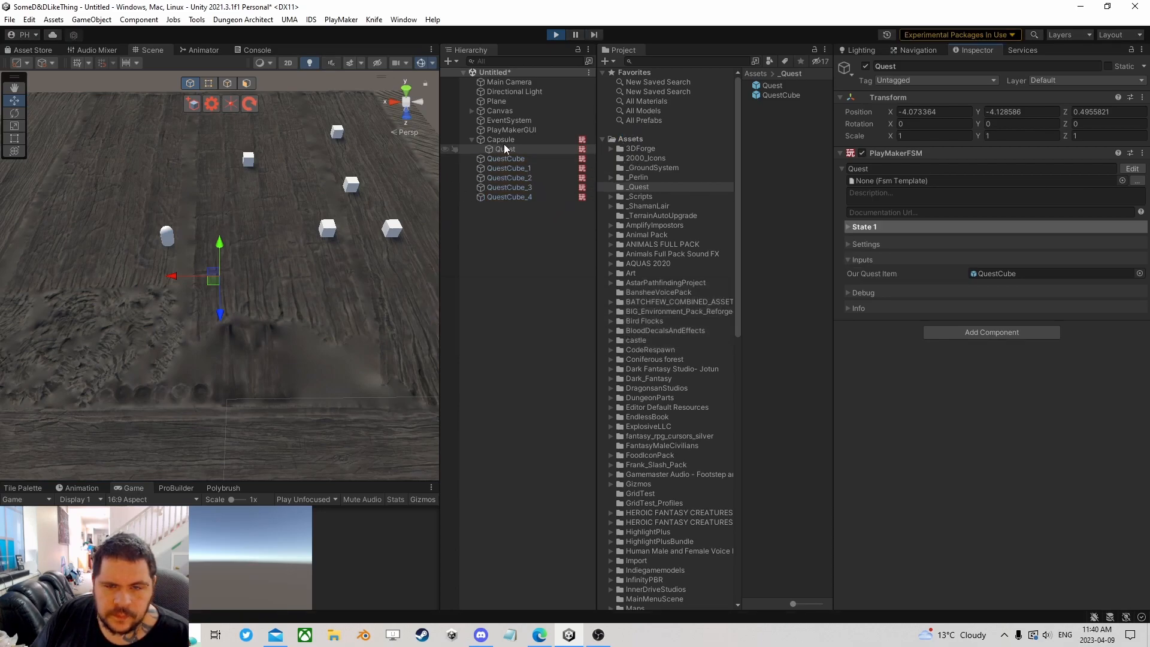
{"action": "left_click", "coordinate": [935, 111]}
{"action": "type", "text": "0"}
{"action": "key", "text": "Tab"}
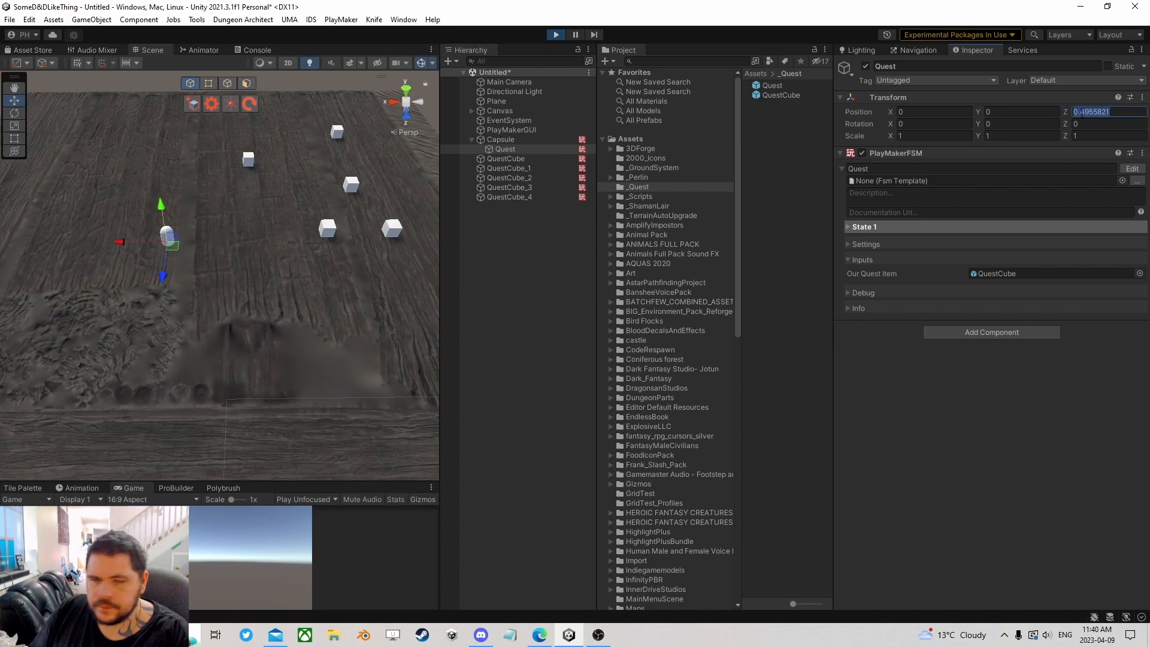
{"action": "left_click", "coordinate": [501, 139]}
{"action": "left_click_drag", "start_coordinate": [176, 246], "coordinate": [291, 255]}
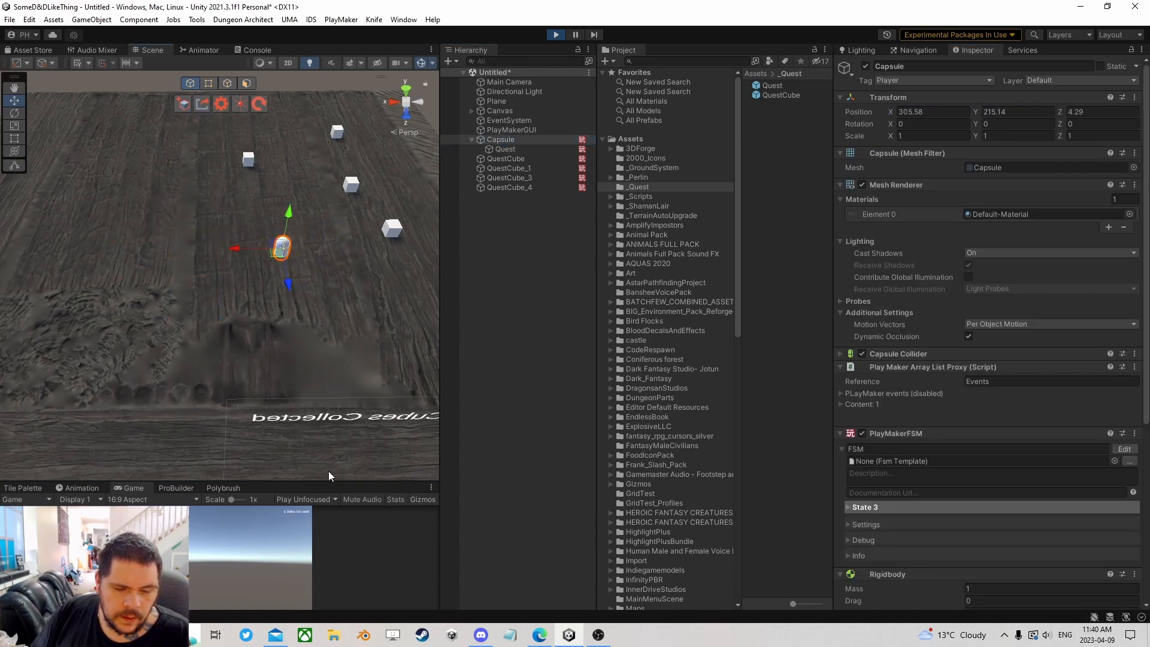
- Enlarge the Game view, move the Capsule through more quest cubes to test the collection text, and stop the play test
{"action": "left_click_drag", "start_coordinate": [331, 483], "coordinate": [331, 235]}
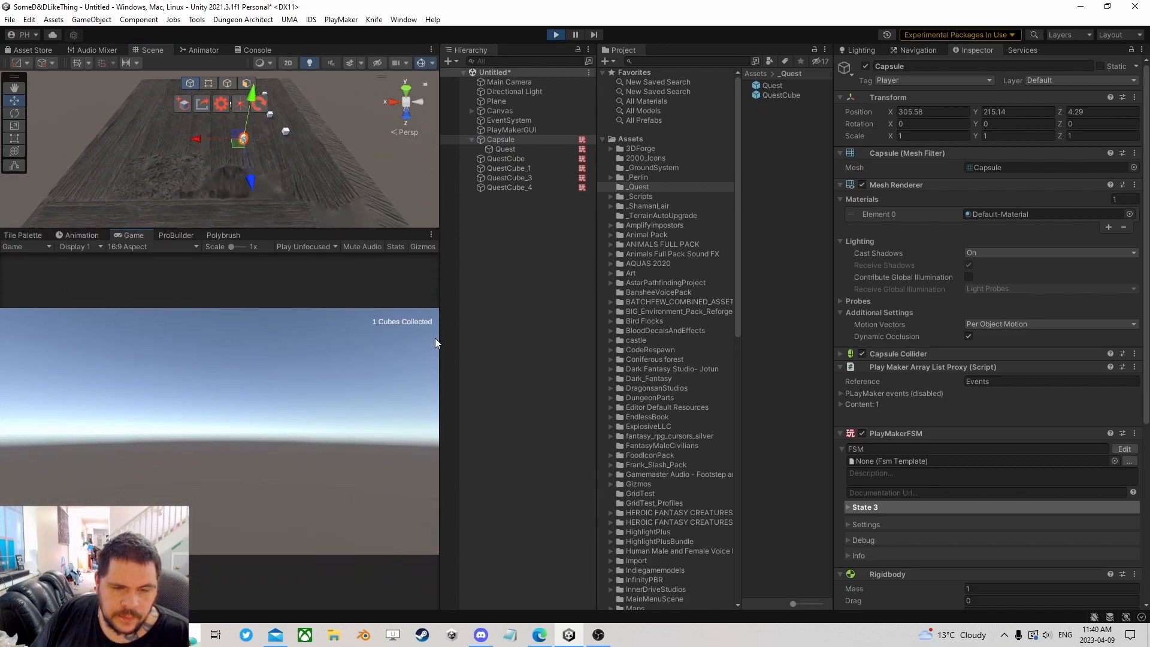
{"action": "left_click_drag", "start_coordinate": [445, 336], "coordinate": [598, 334]}
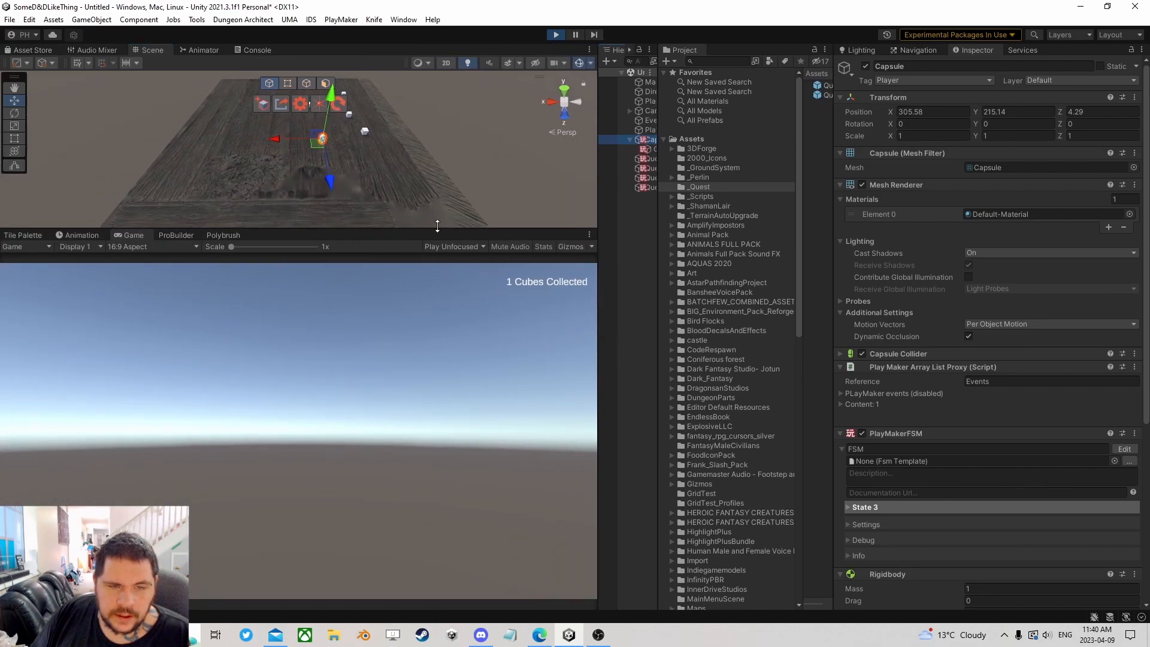
{"action": "left_click_drag", "start_coordinate": [324, 149], "coordinate": [323, 174]}
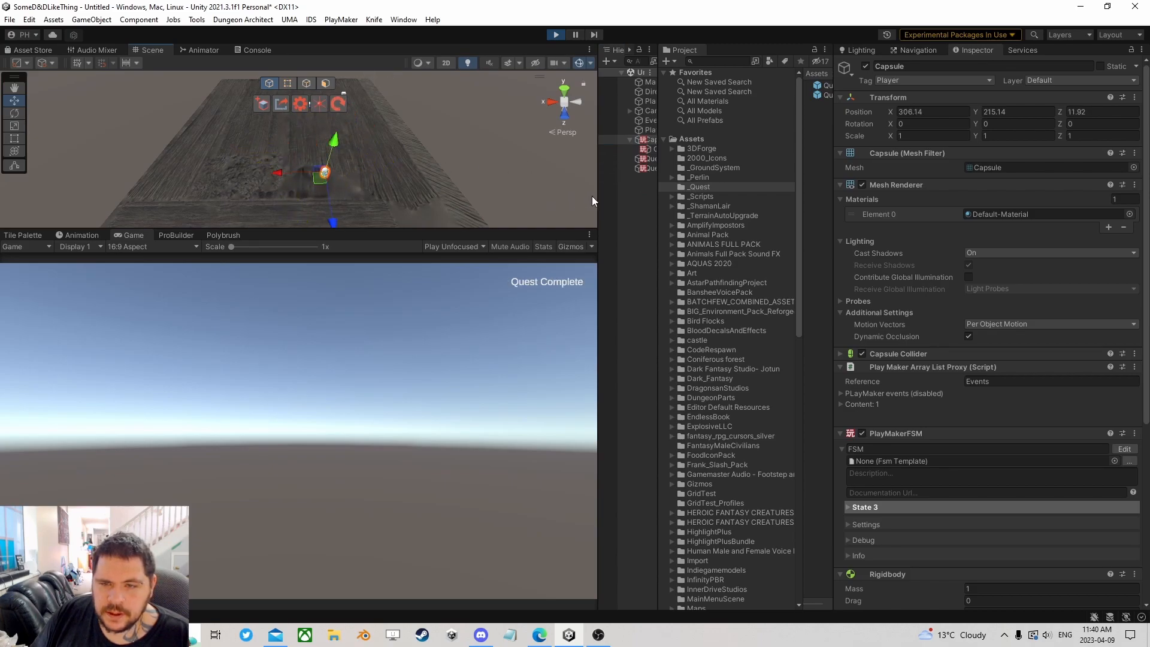
{"action": "left_click_drag", "start_coordinate": [596, 195], "coordinate": [429, 196]}
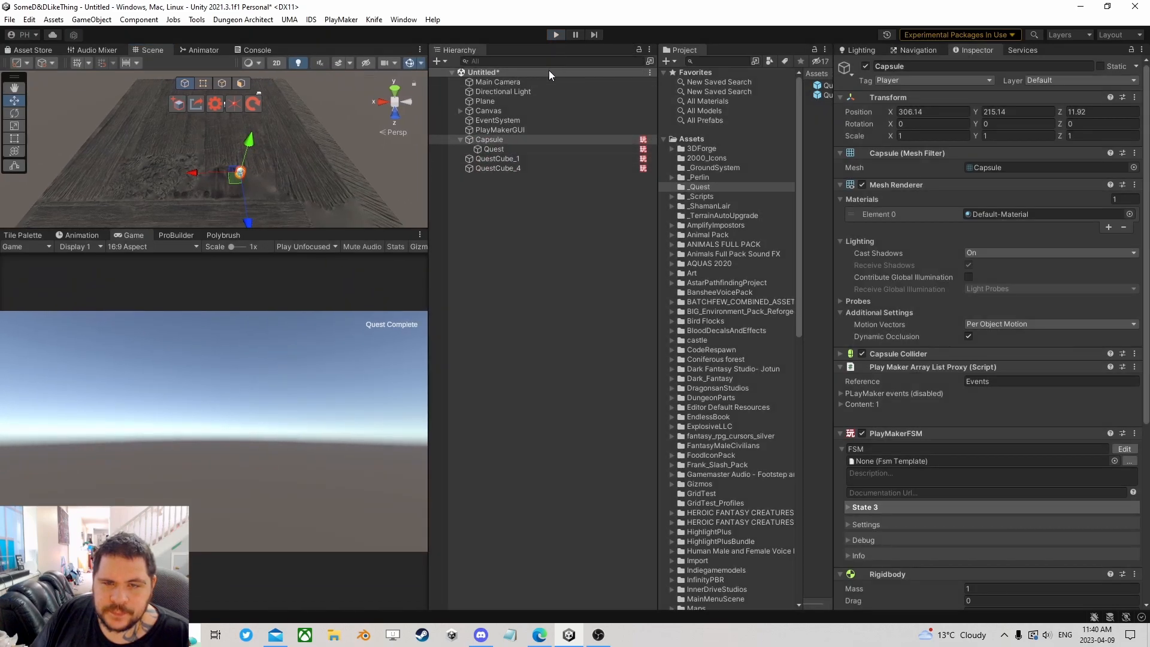
- Save the Capsule's Quest child object as a new prefab in the _Quest folder
{"action": "left_click", "coordinate": [501, 148]}
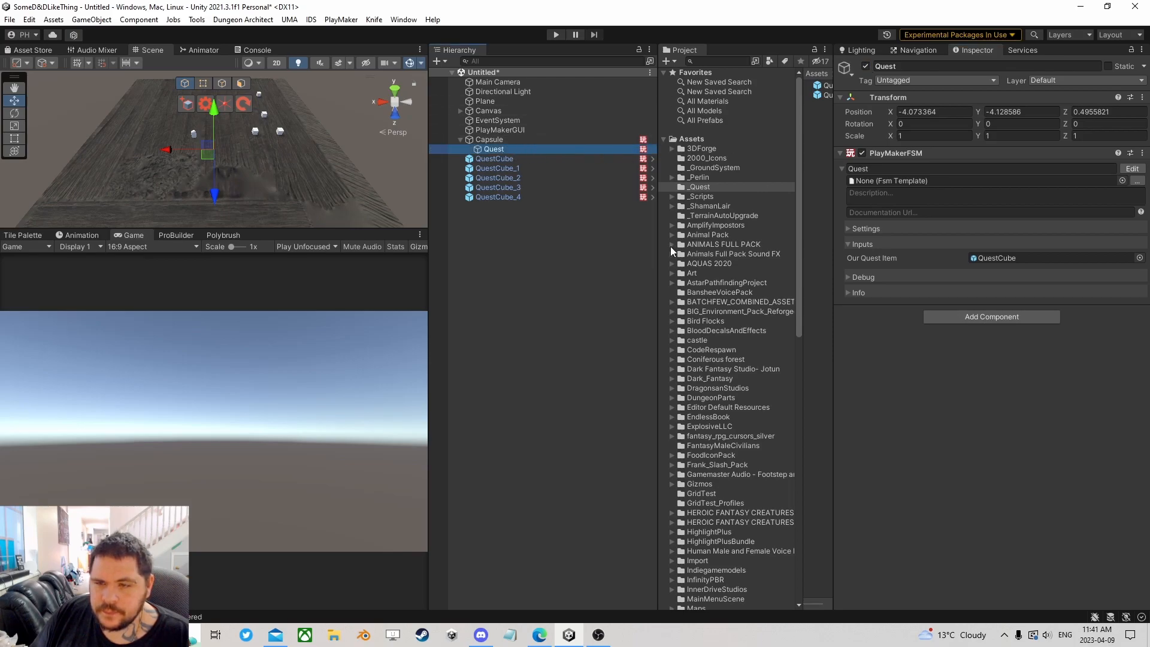
{"action": "left_click_drag", "start_coordinate": [655, 244], "coordinate": [574, 215]}
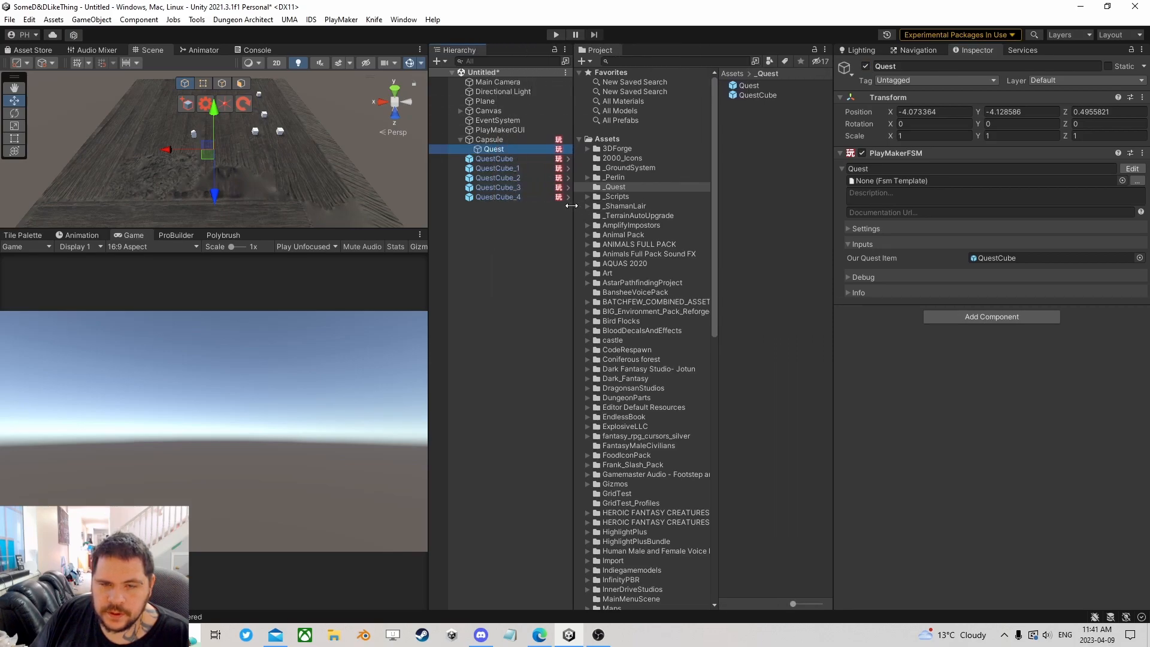
{"action": "left_click_drag", "start_coordinate": [499, 151], "coordinate": [754, 127]}
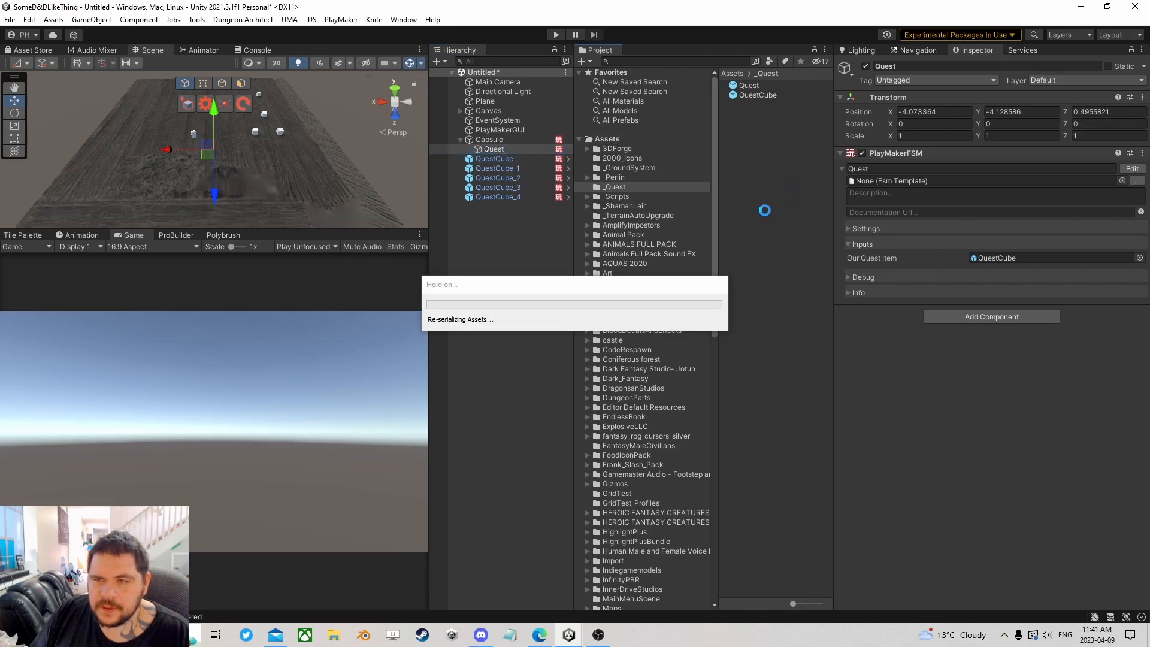
- Identify the new FSM prefab in the _Quest folder and rename it QuestTask
{"action": "left_click", "coordinate": [744, 96]}
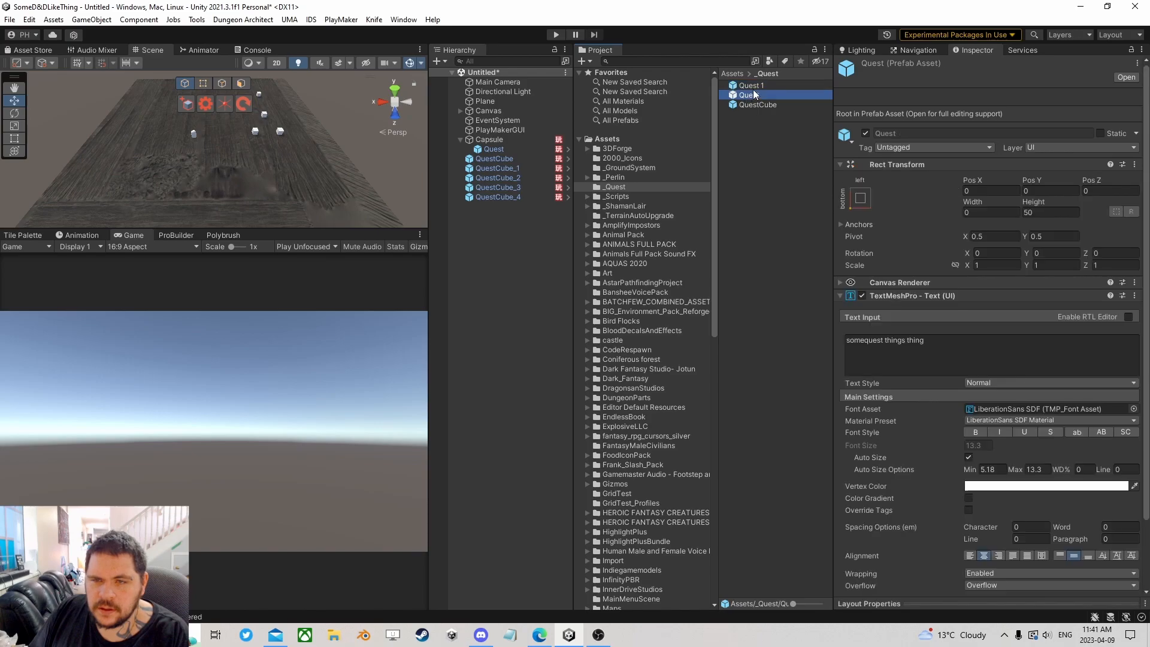
{"action": "left_click", "coordinate": [757, 86]}
{"action": "left_click", "coordinate": [754, 95]}
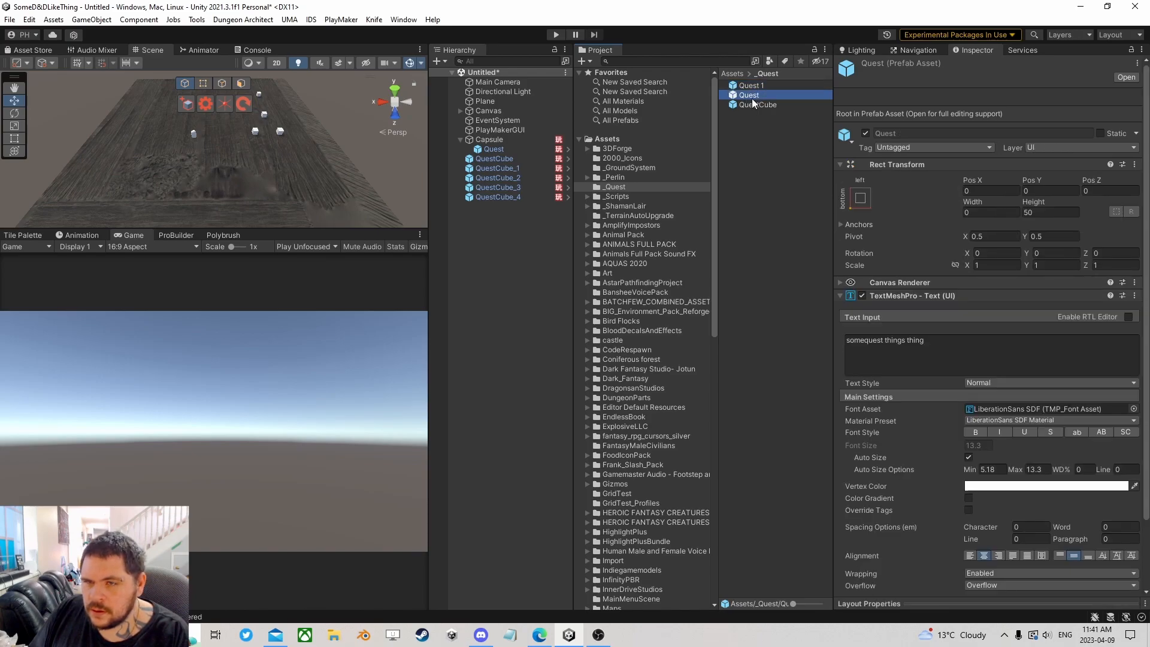
{"action": "left_click", "coordinate": [753, 86]}
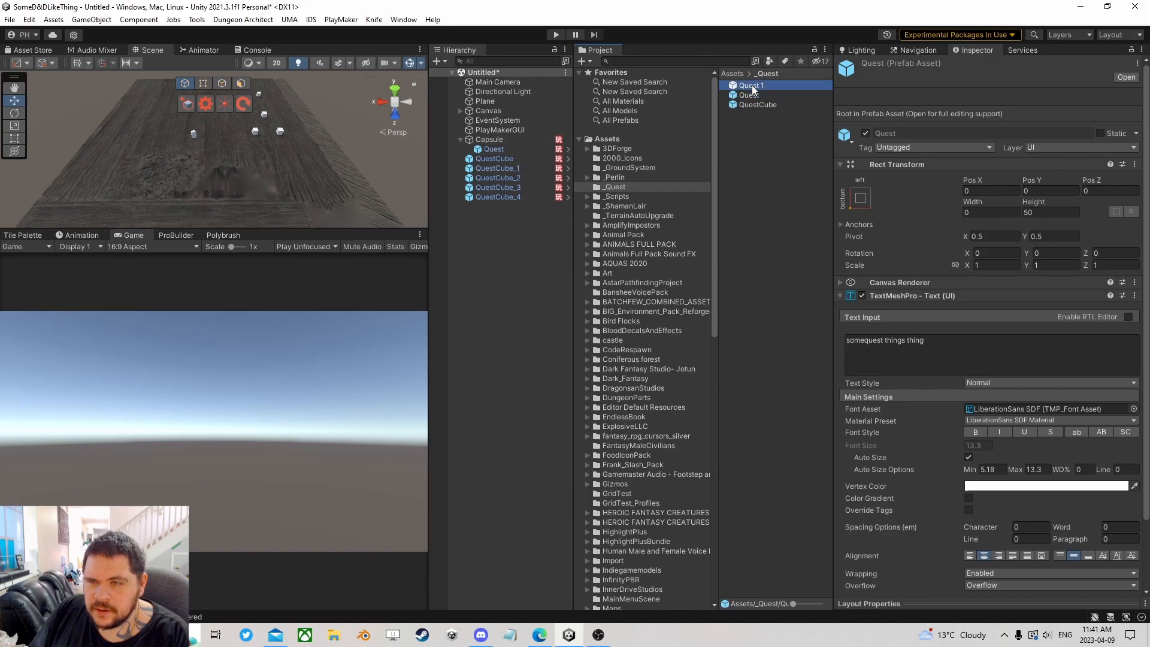
{"action": "left_click", "coordinate": [762, 86]}
{"action": "left_click_drag", "start_coordinate": [760, 85], "coordinate": [777, 88]}
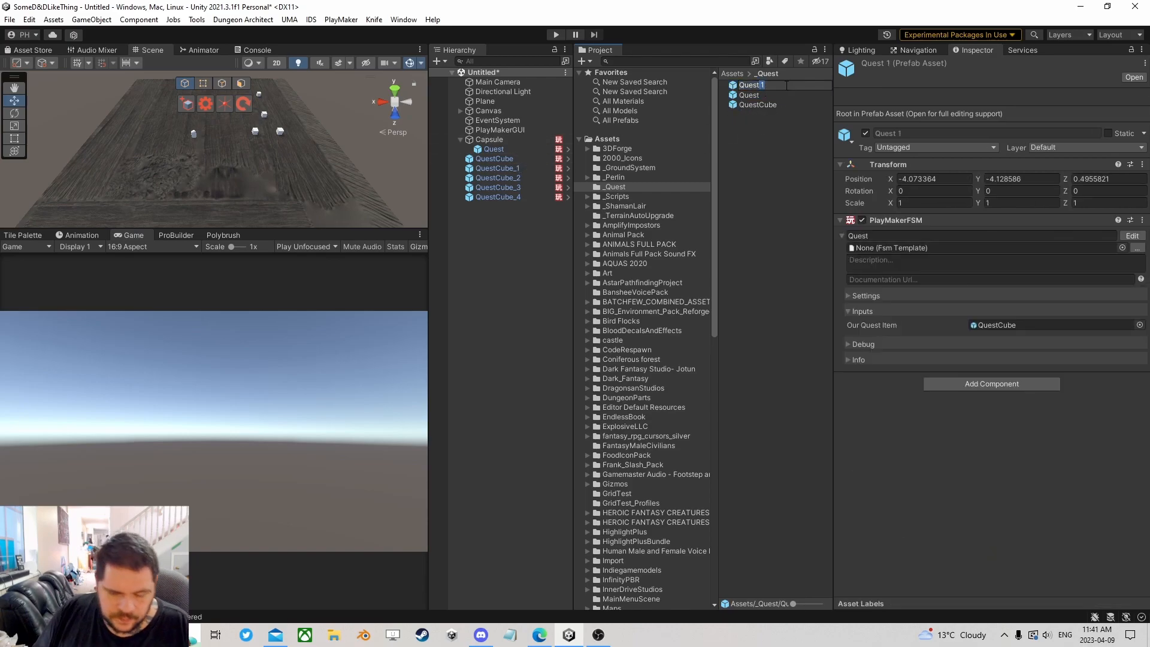
{"action": "type", "text": "Task"}
{"action": "key", "text": "Return"}
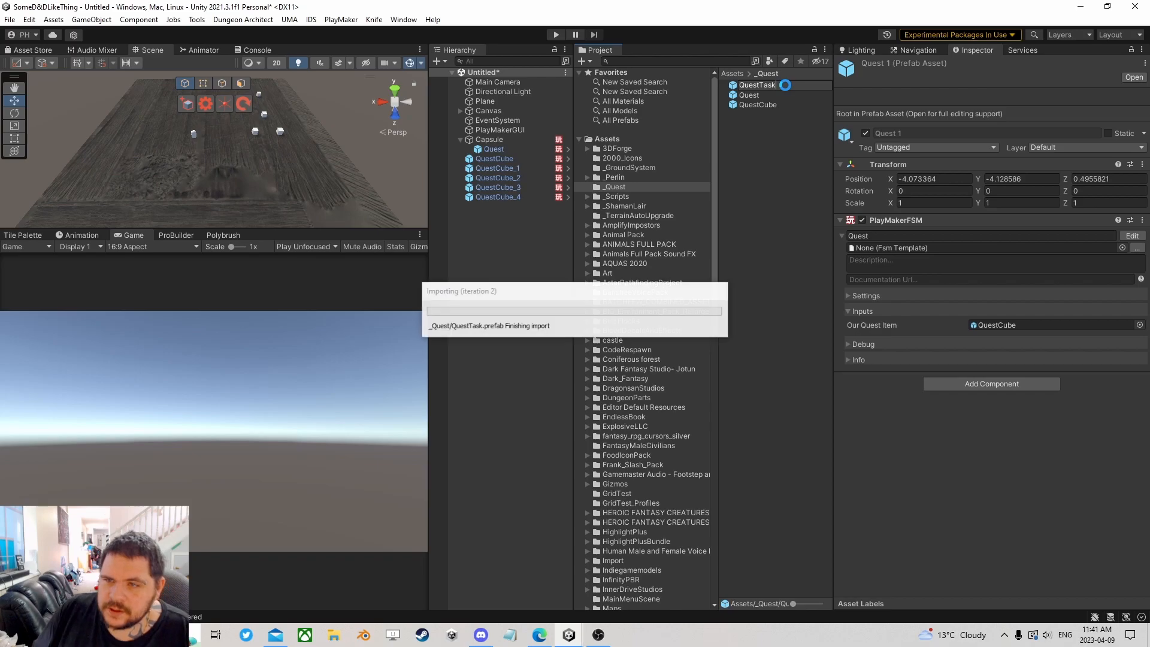
- Delete the Quest child object from the Capsule and enlarge the Scene view
{"action": "left_click", "coordinate": [501, 148]}
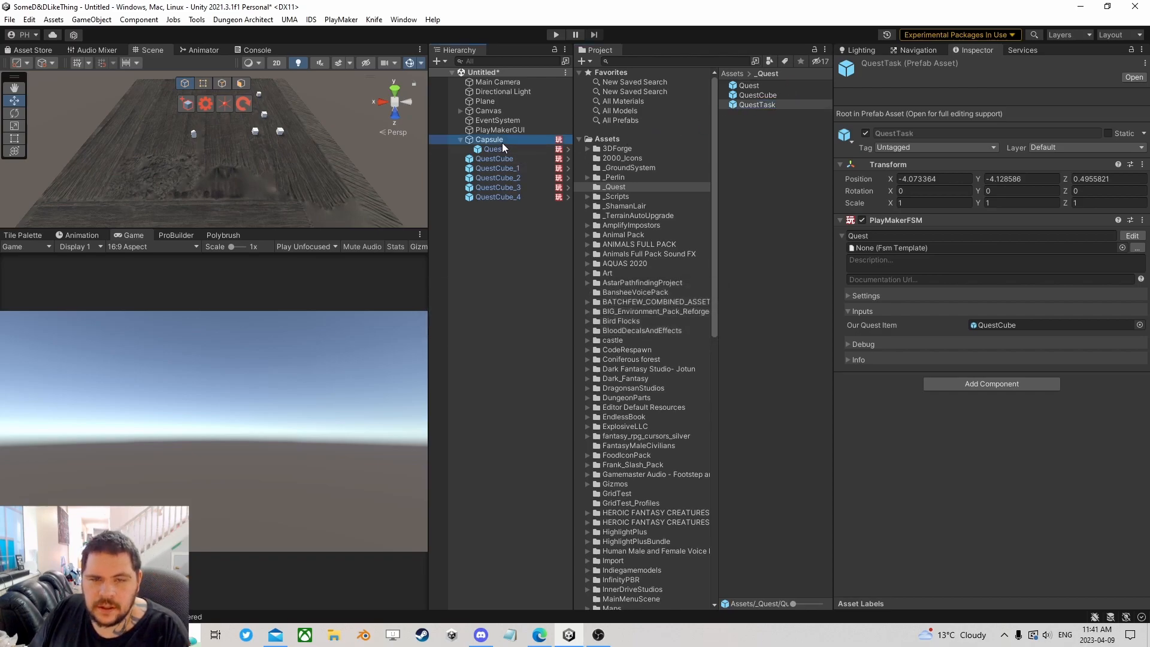
{"action": "key", "text": "Delete"}
{"action": "scroll", "coordinate": [318, 184], "scroll_direction": "up", "scroll_amount": 5}
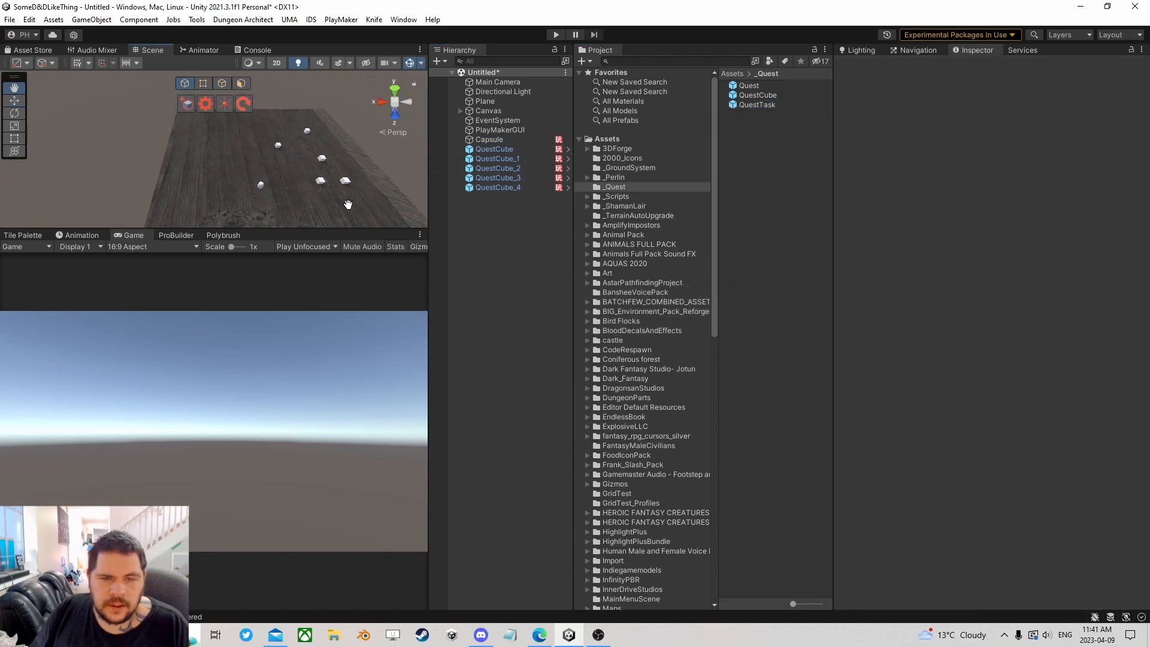
{"action": "left_click_drag", "start_coordinate": [294, 231], "coordinate": [294, 386]}
{"action": "scroll", "coordinate": [187, 226], "scroll_direction": "down", "scroll_amount": 3}
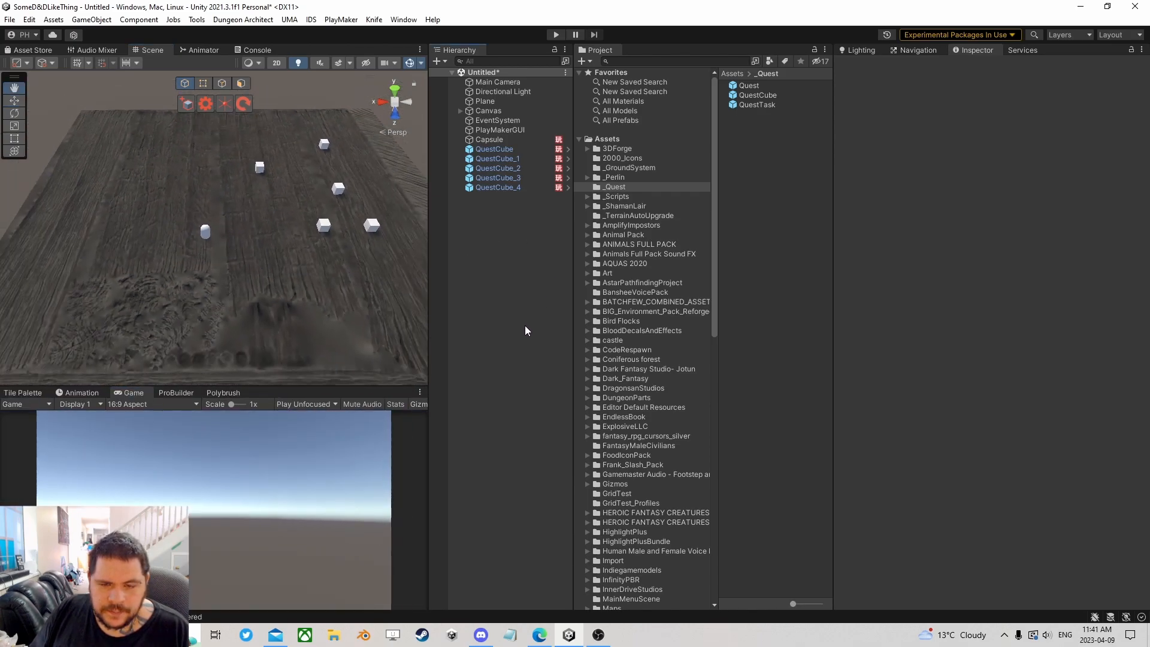
- Create a 3D cube in the scene and place it above the plane, behind the Capsule
{"action": "right_click", "coordinate": [498, 226]}
{"action": "mouse_move", "coordinate": [542, 395]}
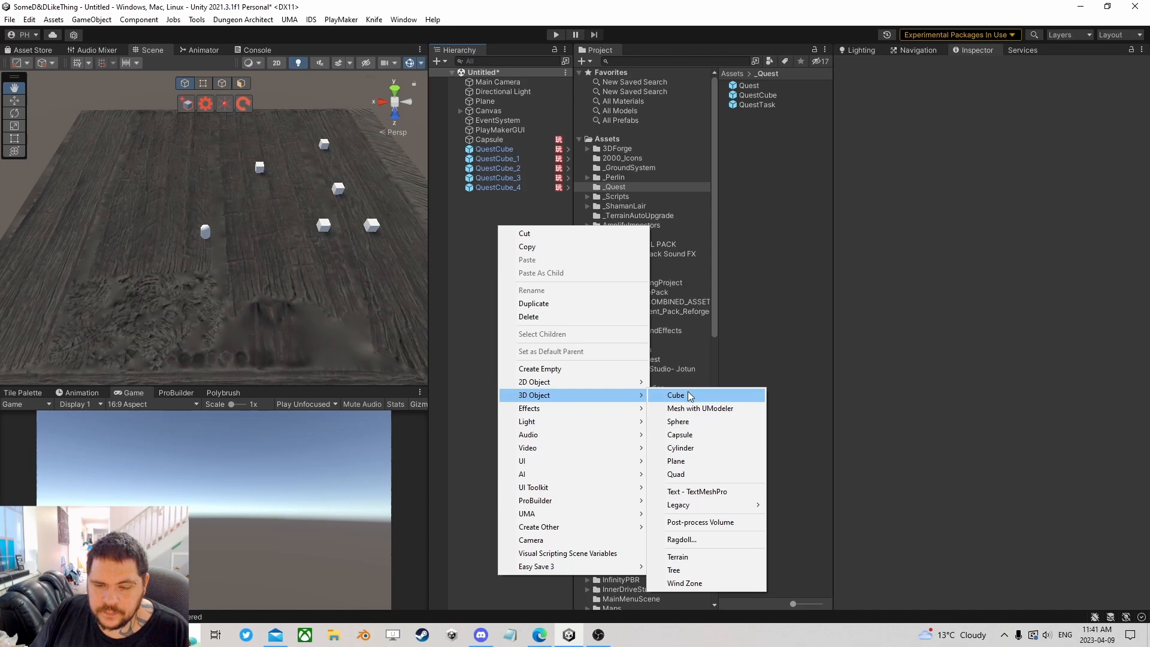
{"action": "left_click", "coordinate": [690, 396]}
{"action": "left_click_drag", "start_coordinate": [210, 211], "coordinate": [224, 154]}
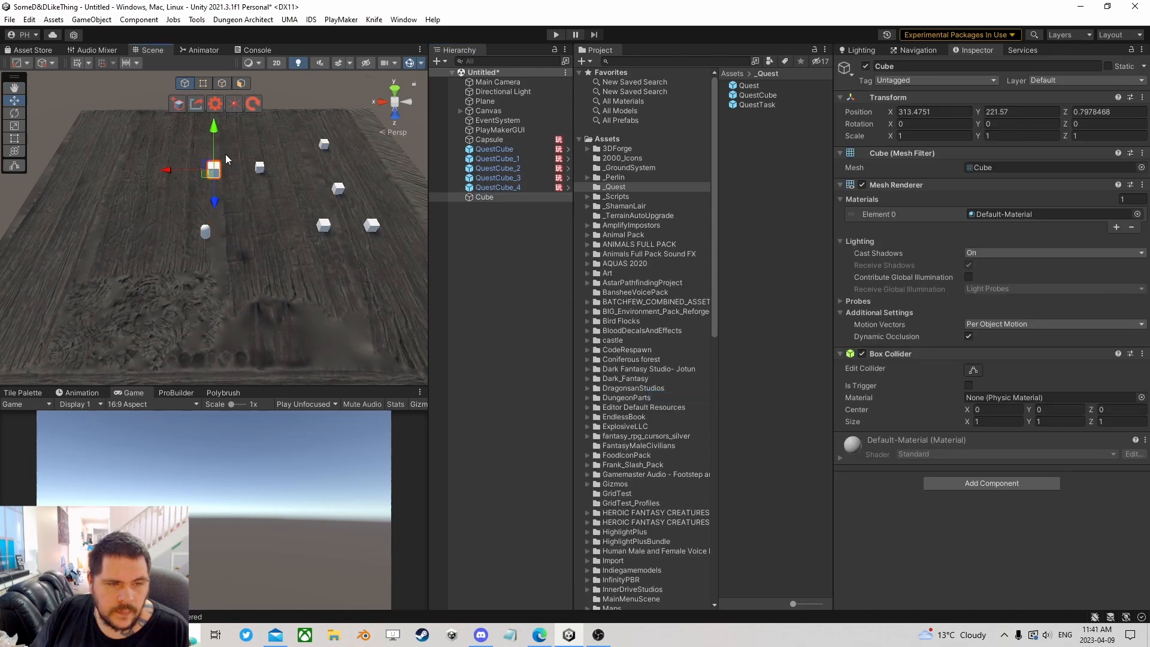
- Scale the new cube to 5 on all three axes and make its box collider a trigger
{"action": "left_click", "coordinate": [923, 136]}
{"action": "type", "text": "5"}
{"action": "left_click", "coordinate": [1021, 136]}
{"action": "type", "text": "5"}
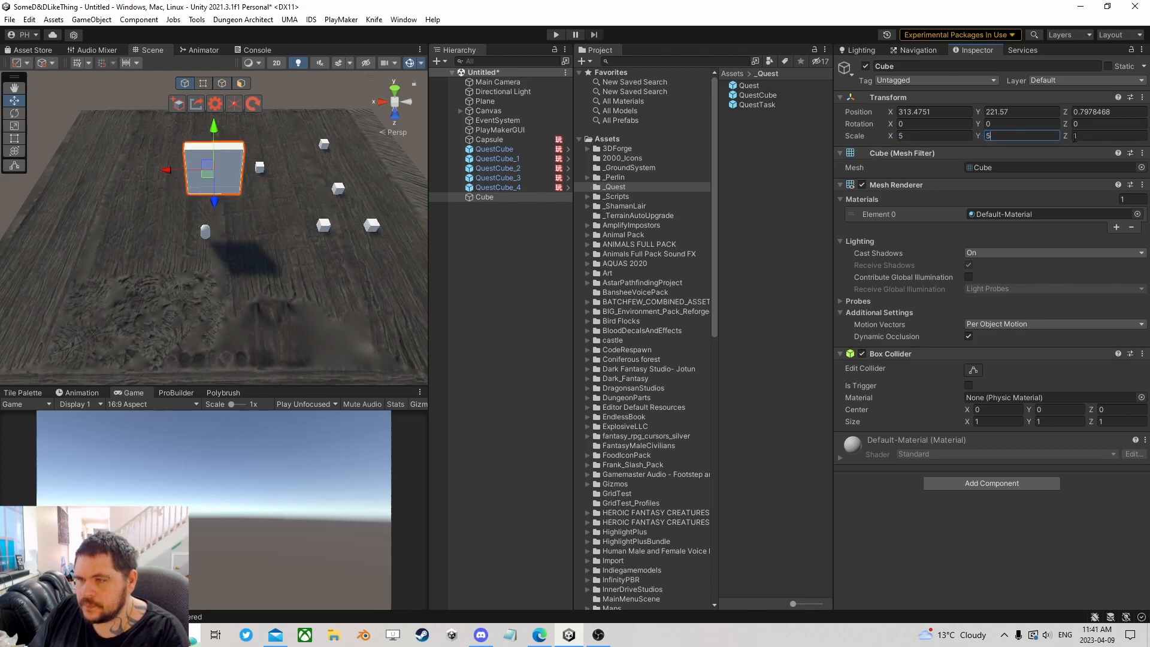
{"action": "left_click", "coordinate": [1079, 136]}
{"action": "type", "text": "5"}
{"action": "left_click", "coordinate": [969, 386]}
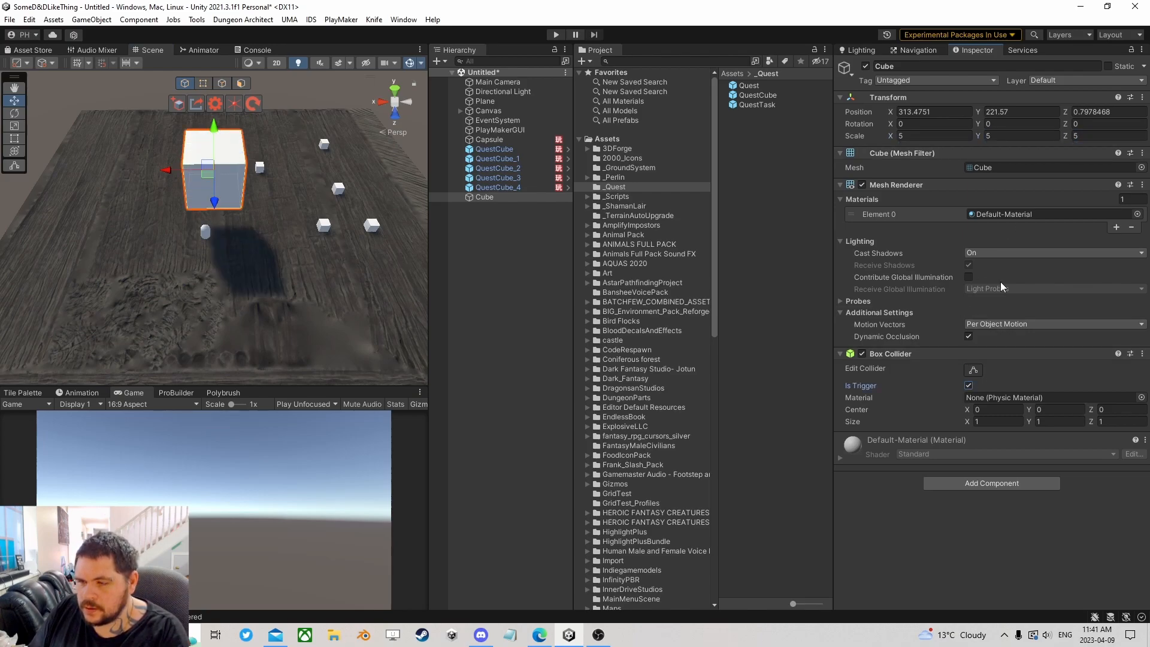
- Assign the YPipe_Base_mat material to the large cube and move it to about X 323, Y 216, Z -12
{"action": "left_click", "coordinate": [1138, 214]}
{"action": "left_click", "coordinate": [905, 366]}
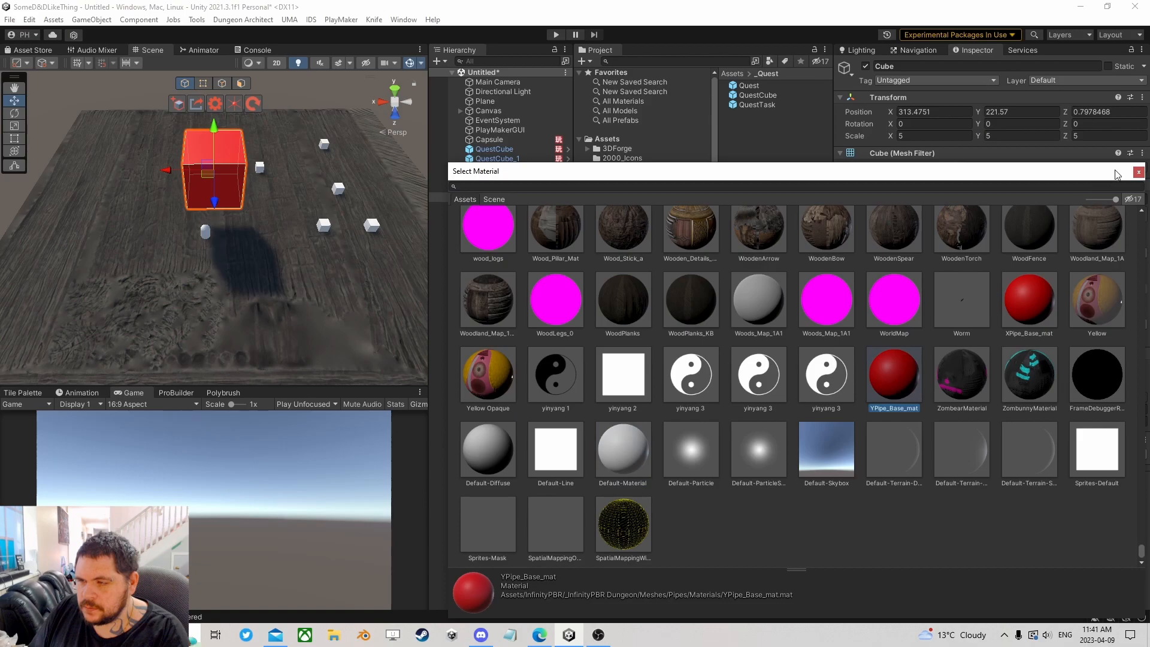
{"action": "left_click", "coordinate": [1138, 172]}
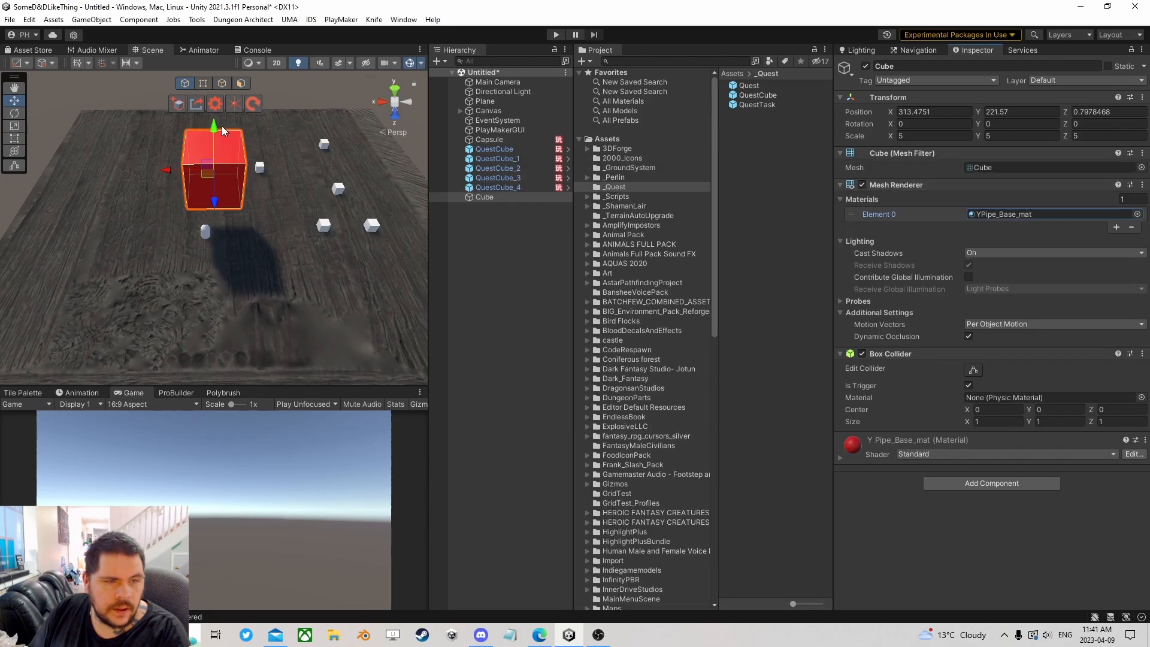
{"action": "left_click_drag", "start_coordinate": [213, 128], "coordinate": [215, 174]}
{"action": "left_click_drag", "start_coordinate": [206, 225], "coordinate": [134, 159]}
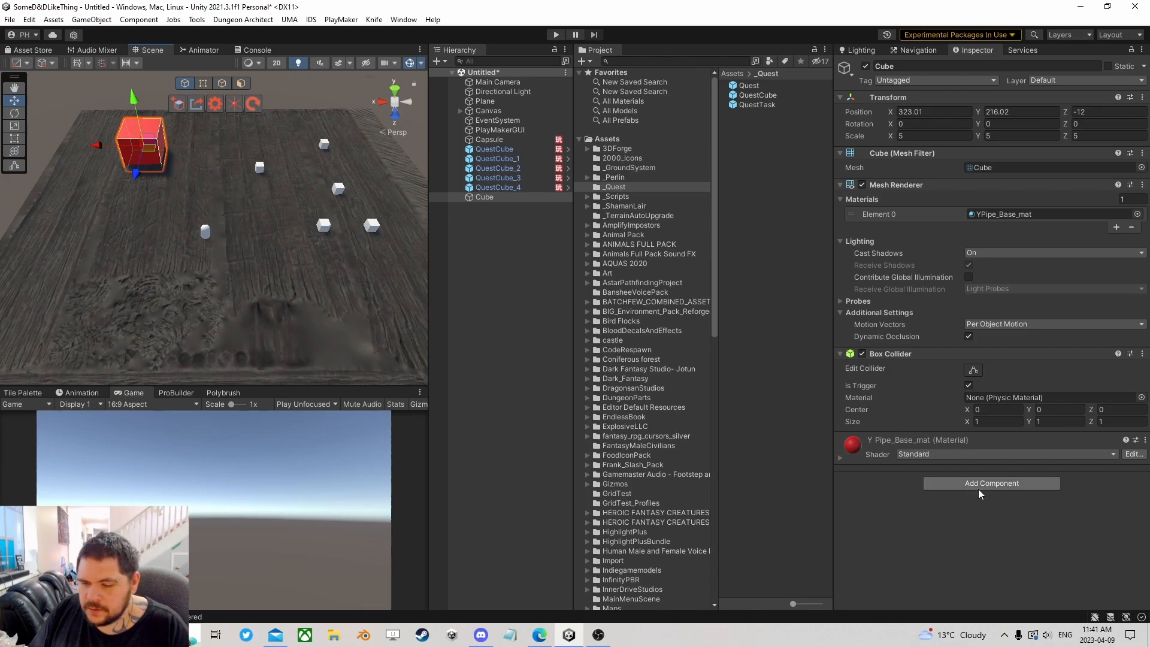
- Add a PlayMakerFSM component to the red cube and open its FSM for editing
{"action": "left_click", "coordinate": [945, 486]}
{"action": "type", "text": "fs"}
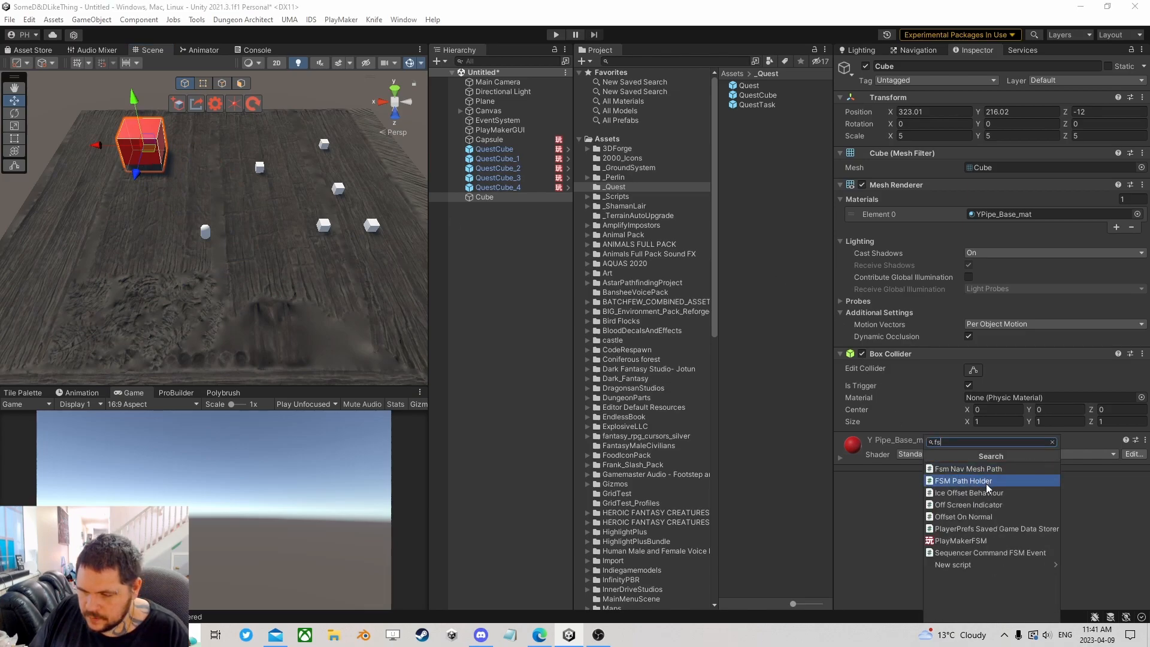
{"action": "type", "text": "m"}
{"action": "left_click", "coordinate": [958, 493]}
{"action": "left_click", "coordinate": [1124, 455]}
- Add a Trigger Event action to State 1 of the cube's FSM
{"action": "left_click", "coordinate": [788, 432]}
{"action": "type", "text": "tri"}
{"action": "double_click", "coordinate": [206, 190]}
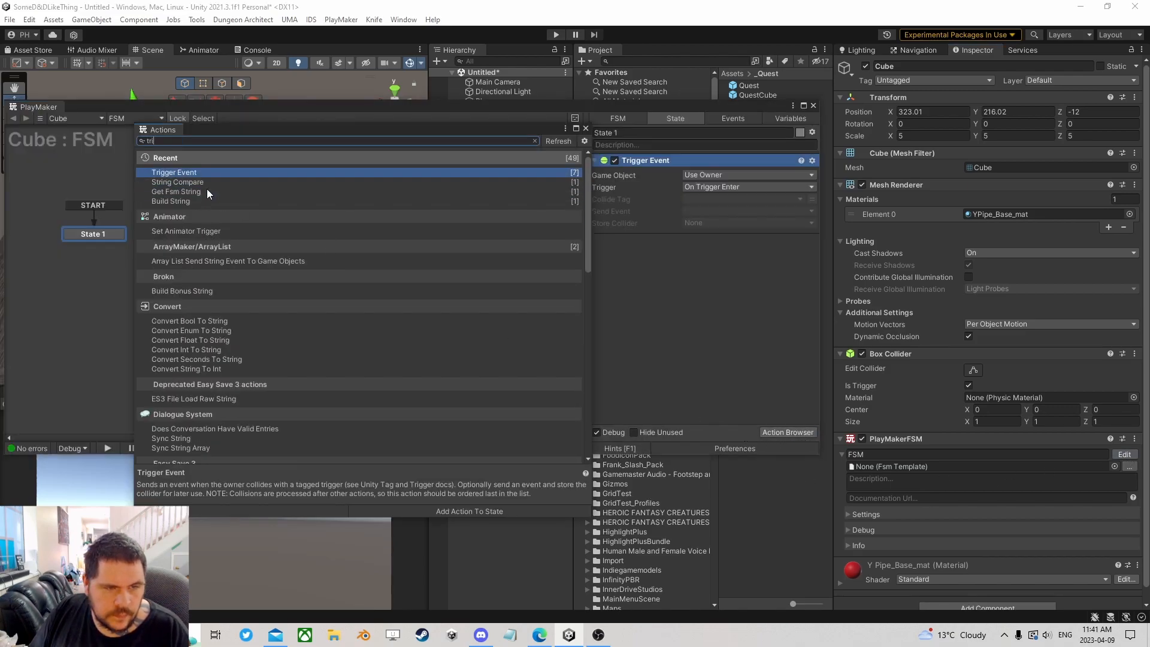
{"action": "left_click", "coordinate": [586, 128]}
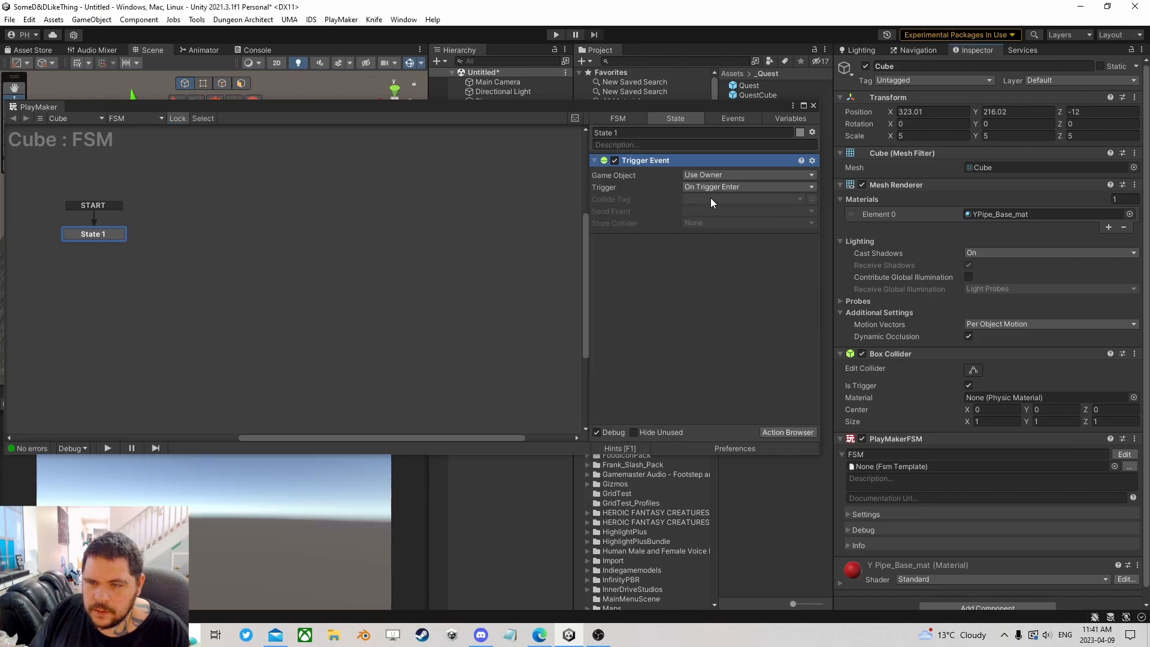
- Set the Trigger Event to collide with the Player tag and send a new event named go
{"action": "left_click", "coordinate": [713, 199]}
{"action": "left_click", "coordinate": [716, 95]}
{"action": "left_click", "coordinate": [712, 213]}
{"action": "left_click", "coordinate": [718, 286]}
{"action": "type", "text": "go"}
{"action": "key", "text": "Return"}
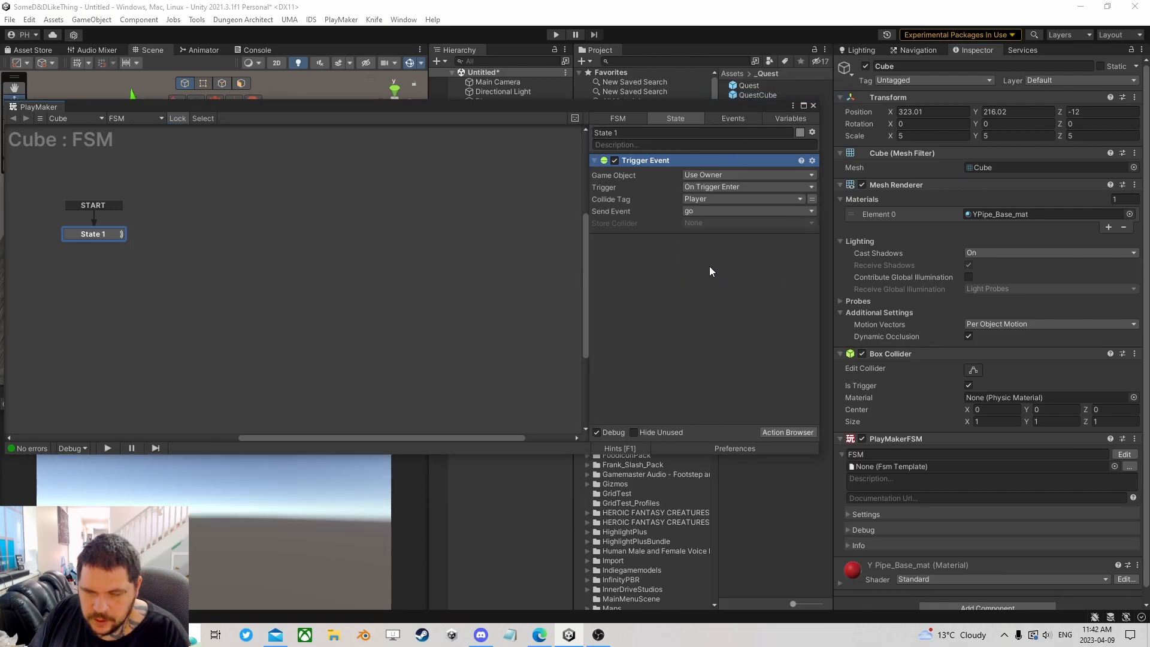
- Store the Trigger Event's collider in a new variable named PlayerObj
{"action": "left_click", "coordinate": [698, 222]}
{"action": "left_click", "coordinate": [773, 266]}
{"action": "type", "text": "PlayerObj"}
{"action": "key", "text": "Return"}
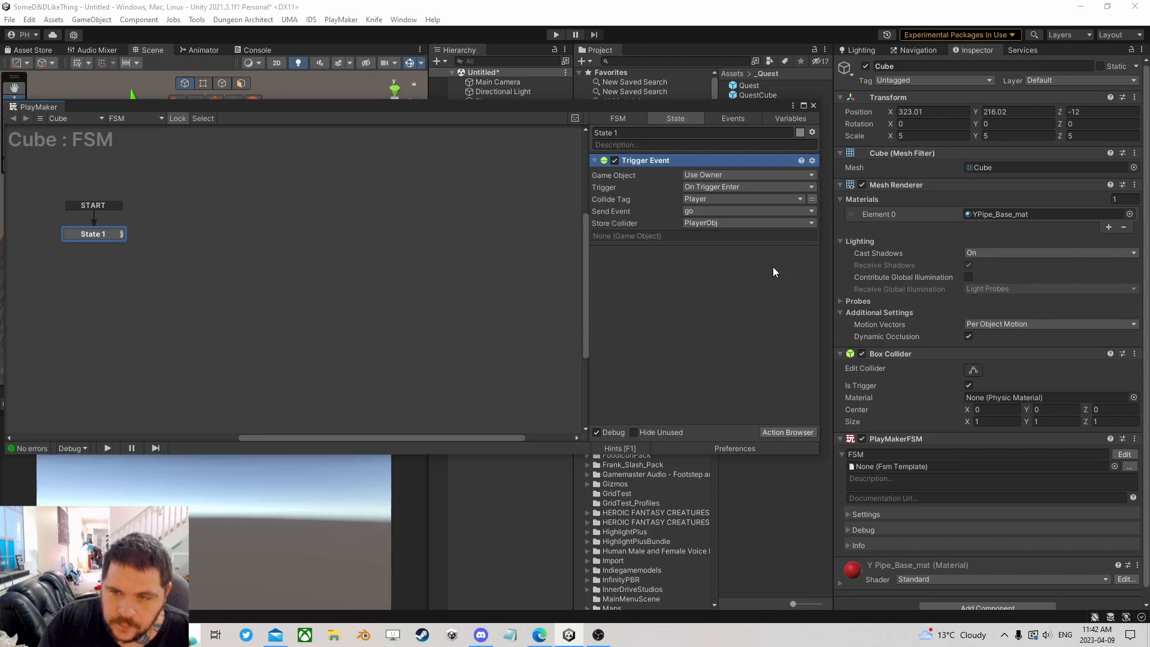
- Add a go transition to State 1 and link it to a new State 2
{"action": "right_click", "coordinate": [82, 236]}
{"action": "mouse_move", "coordinate": [139, 245]}
{"action": "left_click", "coordinate": [246, 244]}
{"action": "left_click_drag", "start_coordinate": [94, 244], "coordinate": [163, 235]}
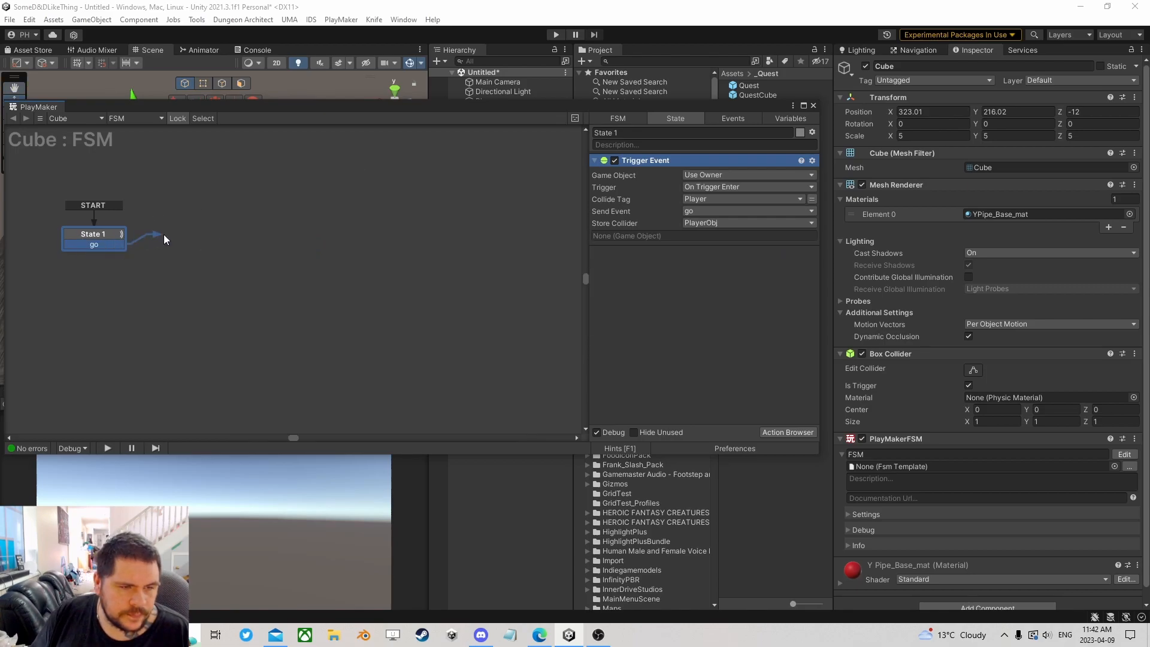
- Add a Create Object action to State 2 and move the FSM editor clear of the _Quest folder's prefabs
{"action": "left_click", "coordinate": [798, 432]}
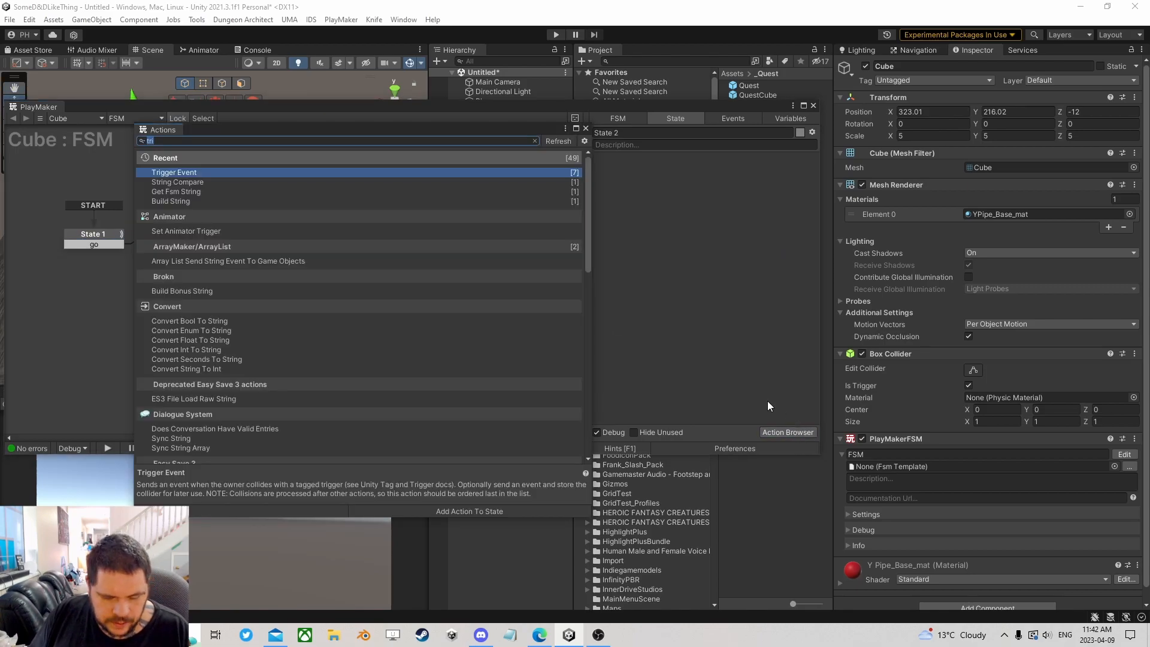
{"action": "type", "text": "crea"}
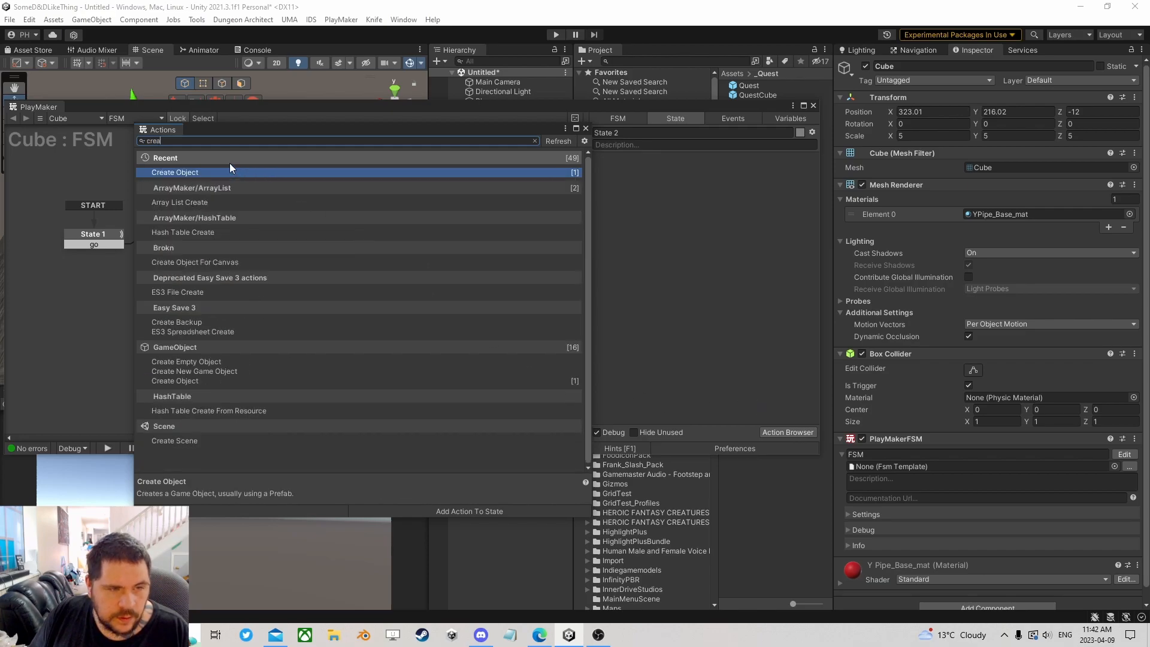
{"action": "double_click", "coordinate": [185, 172]}
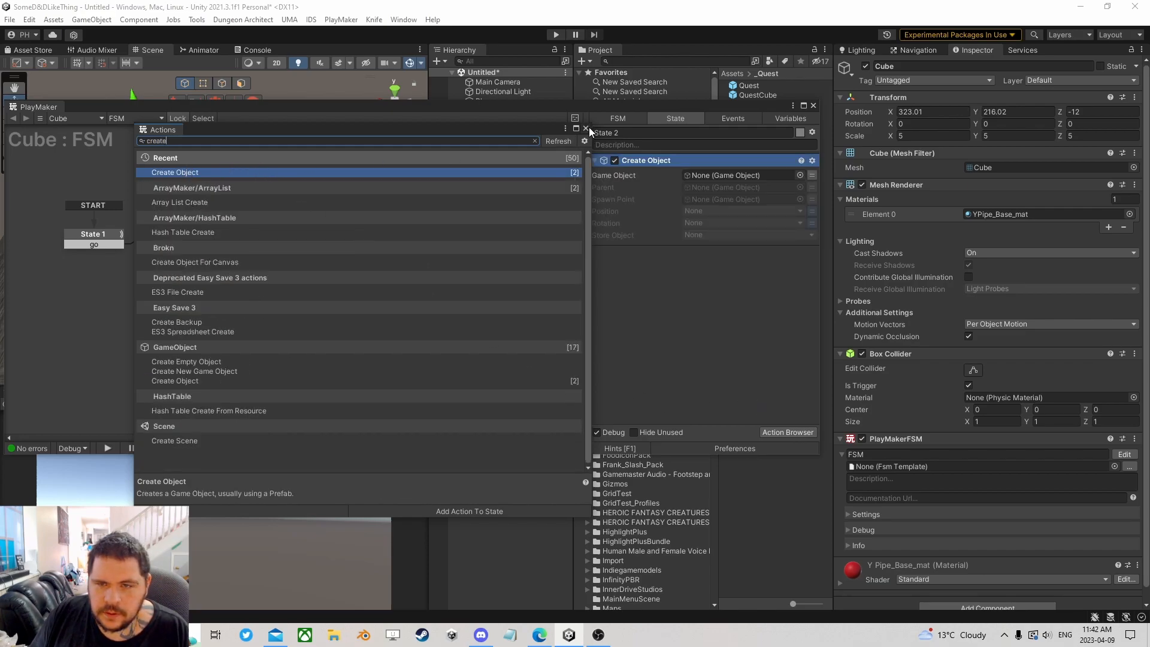
{"action": "left_click", "coordinate": [586, 128]}
{"action": "left_click_drag", "start_coordinate": [651, 106], "coordinate": [710, 148]}
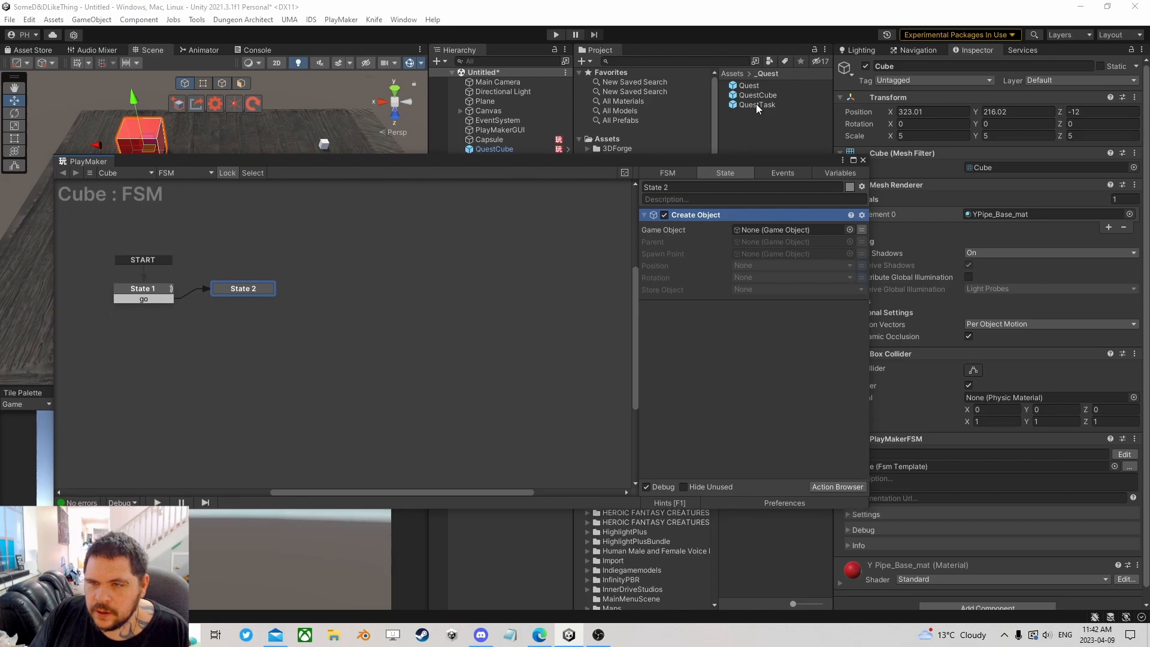
- Assign the QuestTask prefab as the Create Object's game object and set its parent to the PlayerObj variable
{"action": "left_click_drag", "start_coordinate": [765, 106], "coordinate": [790, 232]}
{"action": "left_click", "coordinate": [861, 241]}
{"action": "left_click", "coordinate": [820, 241]}
{"action": "left_click", "coordinate": [772, 269]}
{"action": "left_click", "coordinate": [862, 265]}
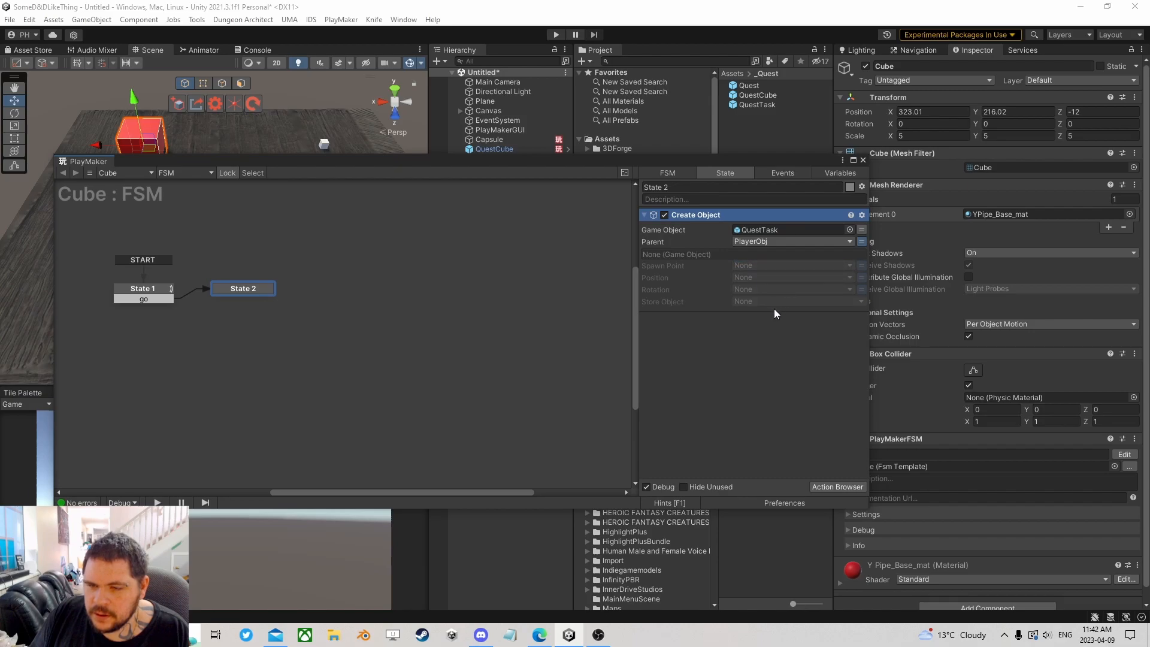
- Add a Destroy Self action to State 2, place it after Create Object, and close the FSM editor
{"action": "left_click", "coordinate": [836, 486]}
{"action": "type", "text": "destr"}
{"action": "double_click", "coordinate": [189, 173]}
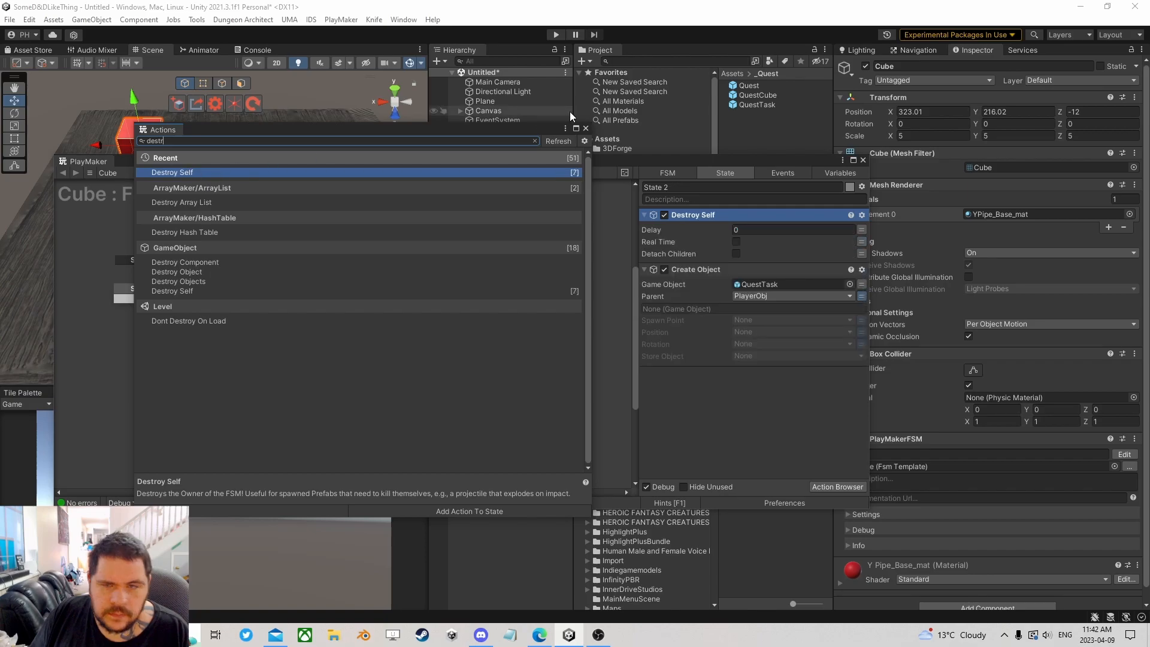
{"action": "left_click", "coordinate": [586, 128]}
{"action": "left_click_drag", "start_coordinate": [695, 213], "coordinate": [695, 384]}
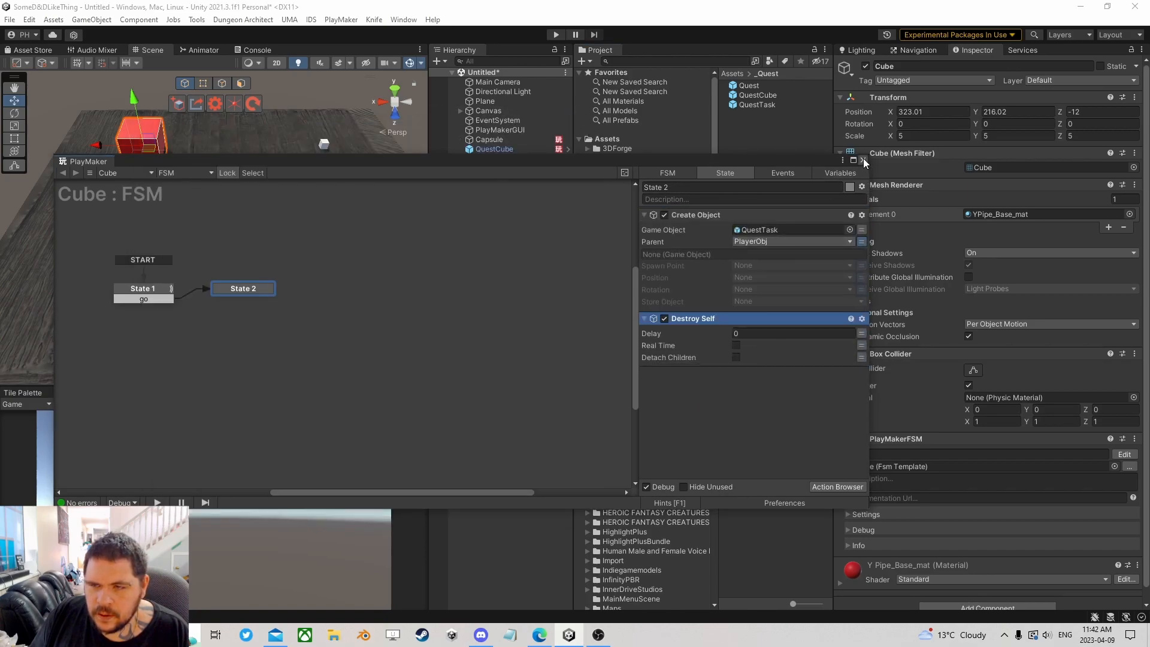
{"action": "left_click", "coordinate": [865, 160]}
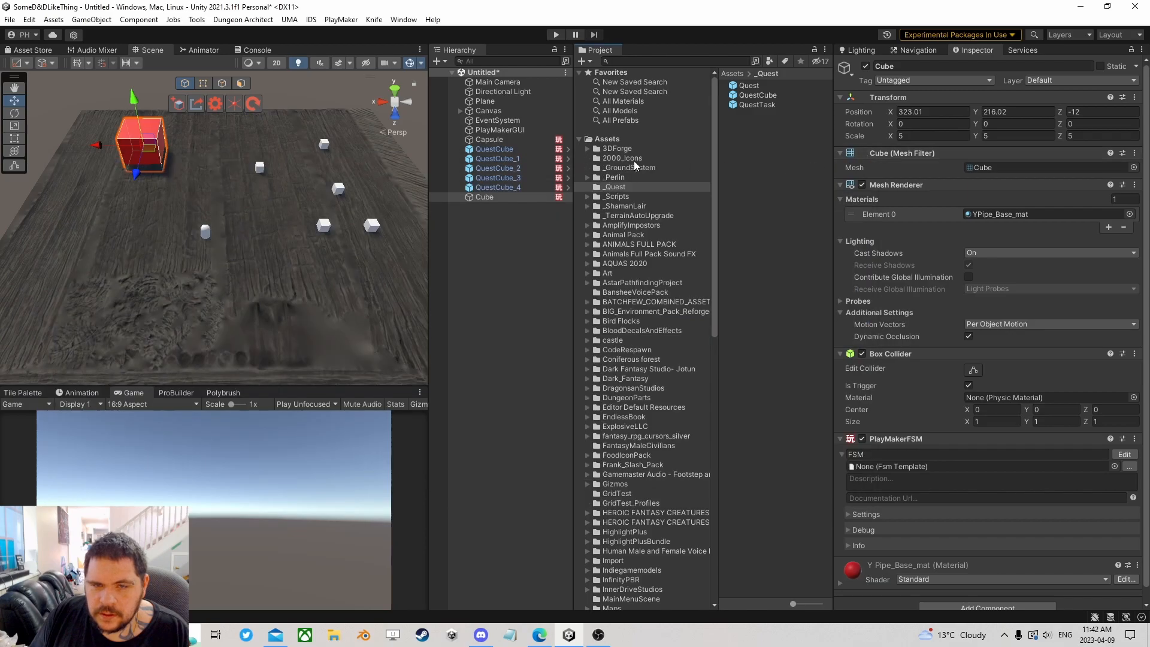
- Open the QuestTask prefab's Quest FSM and add a FINISHED transition to State 1
{"action": "left_click", "coordinate": [769, 106]}
{"action": "double_click", "coordinate": [758, 104]}
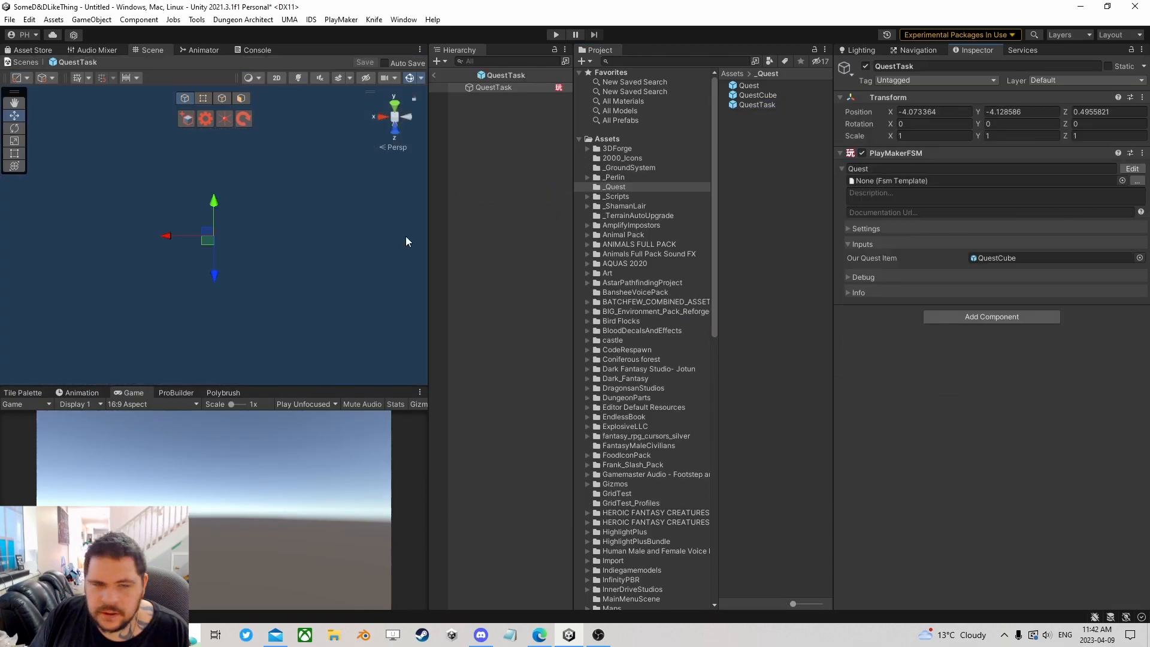
{"action": "left_click", "coordinate": [1133, 169]}
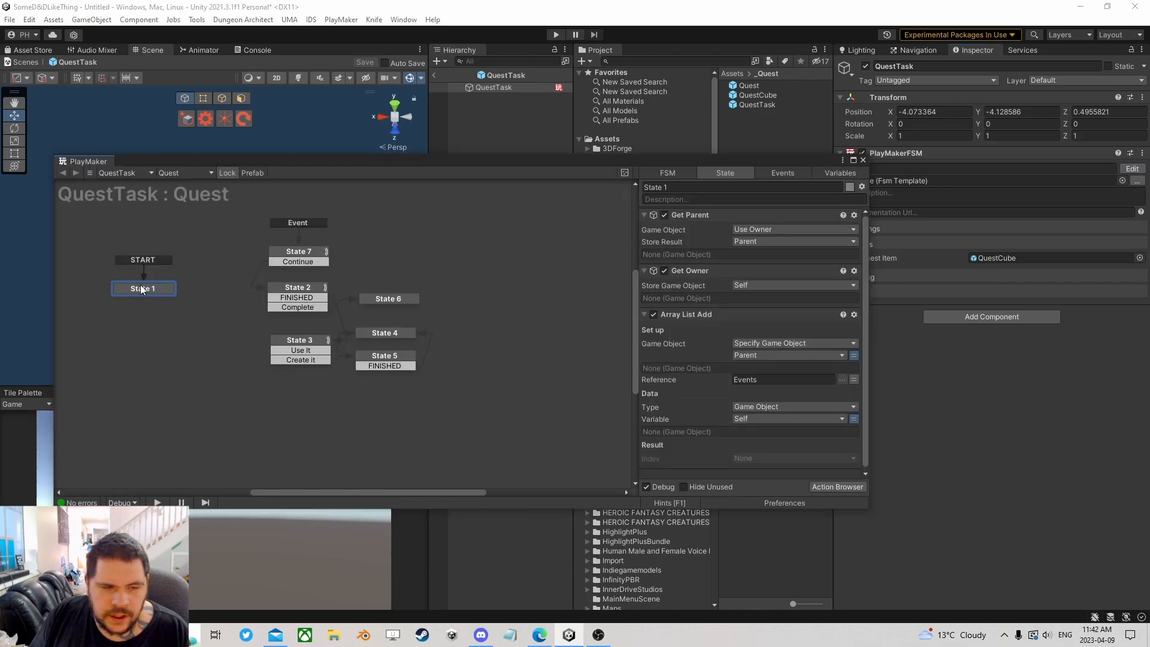
{"action": "left_click", "coordinate": [309, 255]}
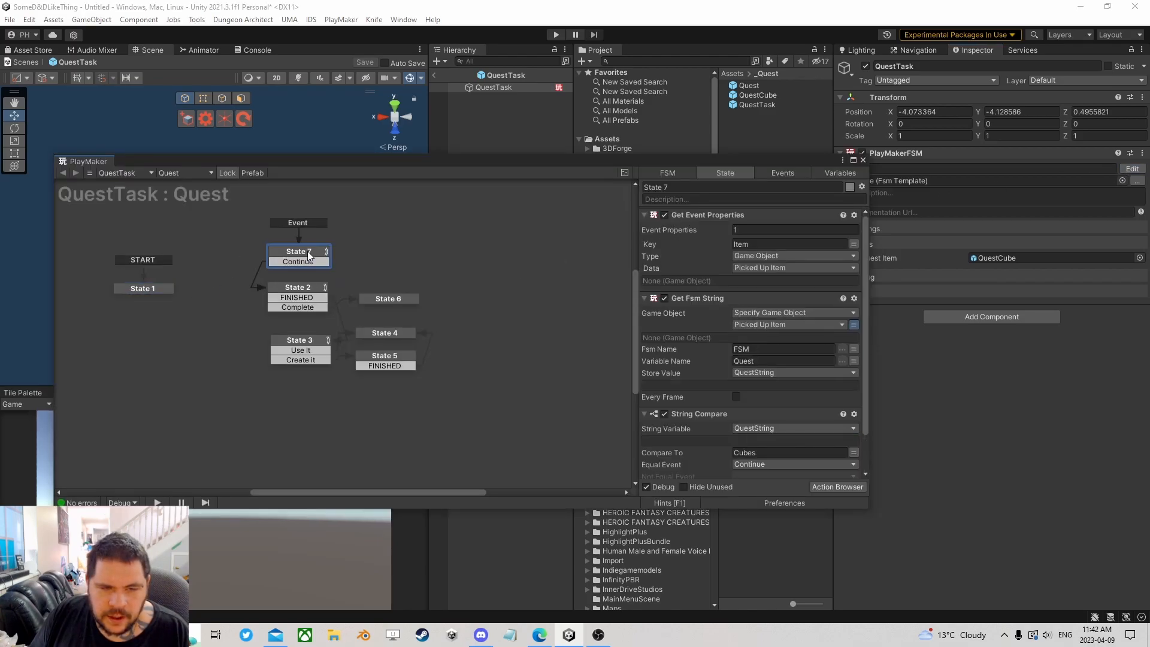
{"action": "left_click", "coordinate": [390, 300]}
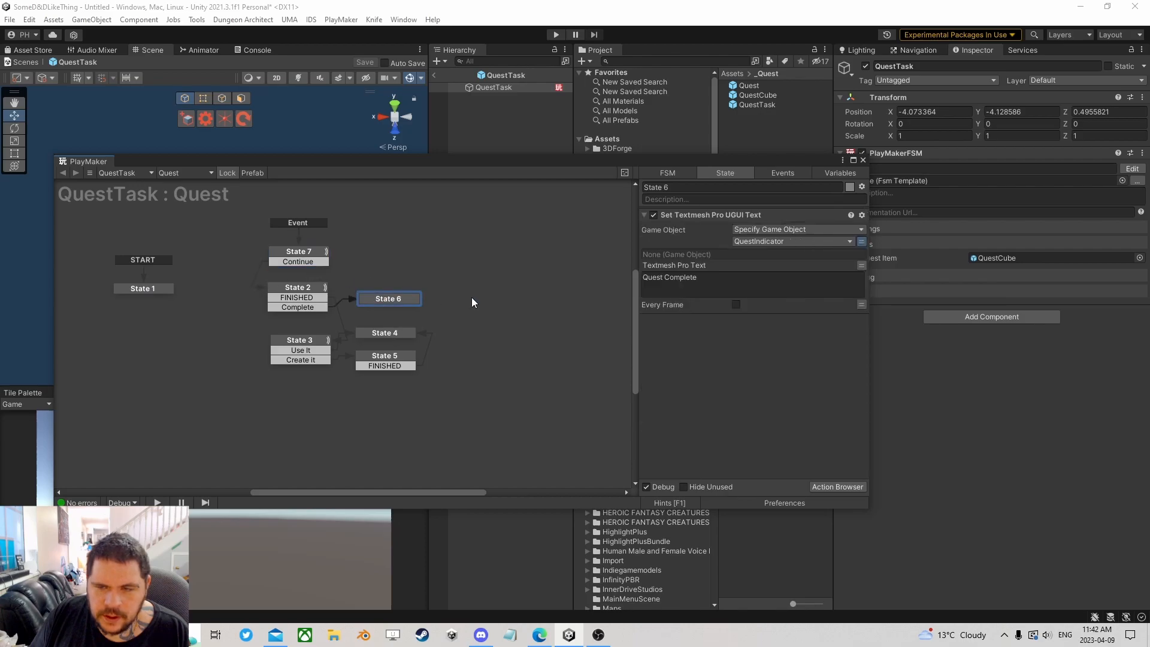
{"action": "left_click", "coordinate": [302, 292]}
{"action": "left_click", "coordinate": [148, 286]}
{"action": "left_click", "coordinate": [148, 286], "text": "ctrl"}
- Review the actions in States 2, 6, 3, 5 and 4 to see how quest progress text is created and updated
{"action": "left_click", "coordinate": [302, 290]}
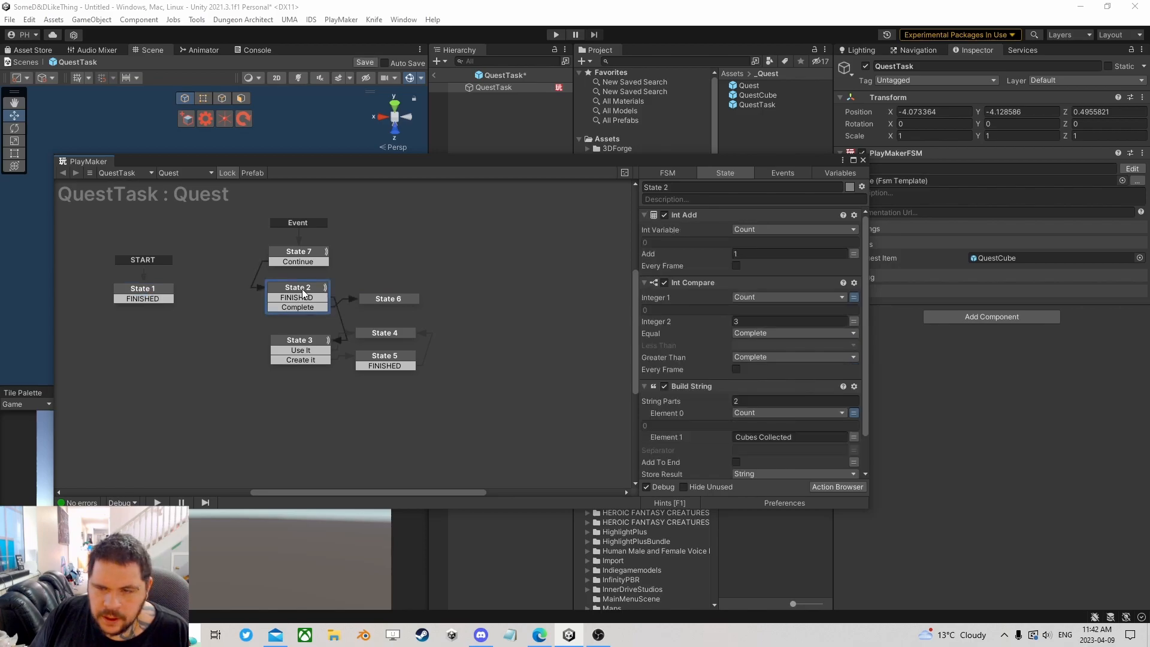
{"action": "scroll", "coordinate": [671, 330], "scroll_direction": "down", "scroll_amount": 2}
{"action": "left_click", "coordinate": [701, 343]}
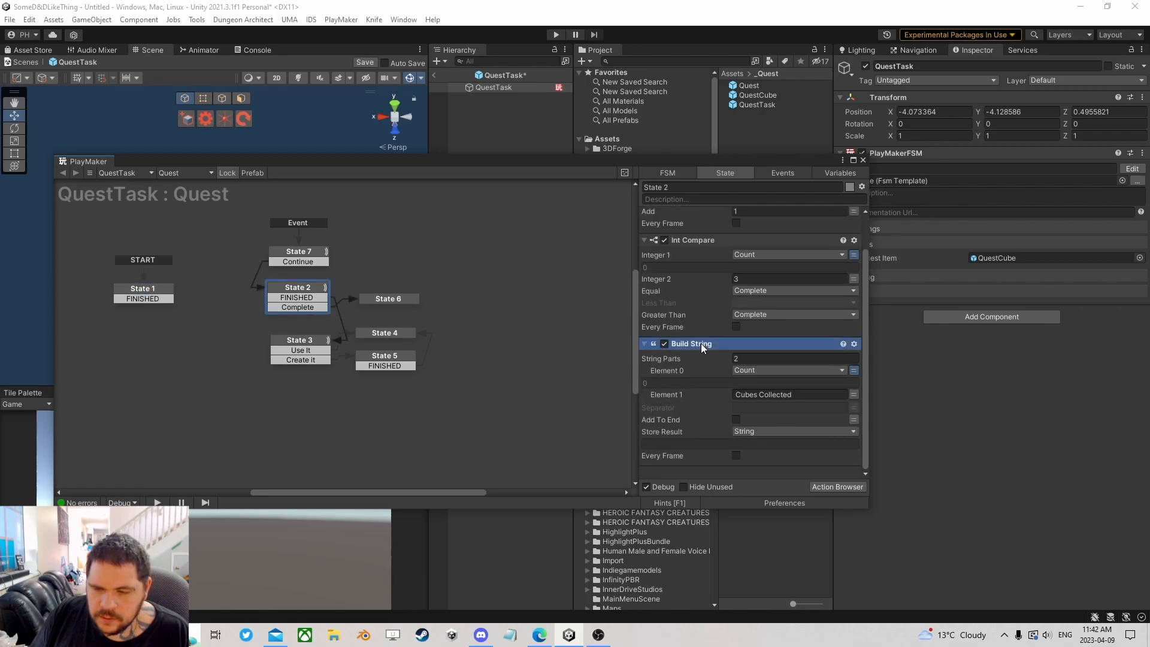
{"action": "left_click", "coordinate": [387, 303]}
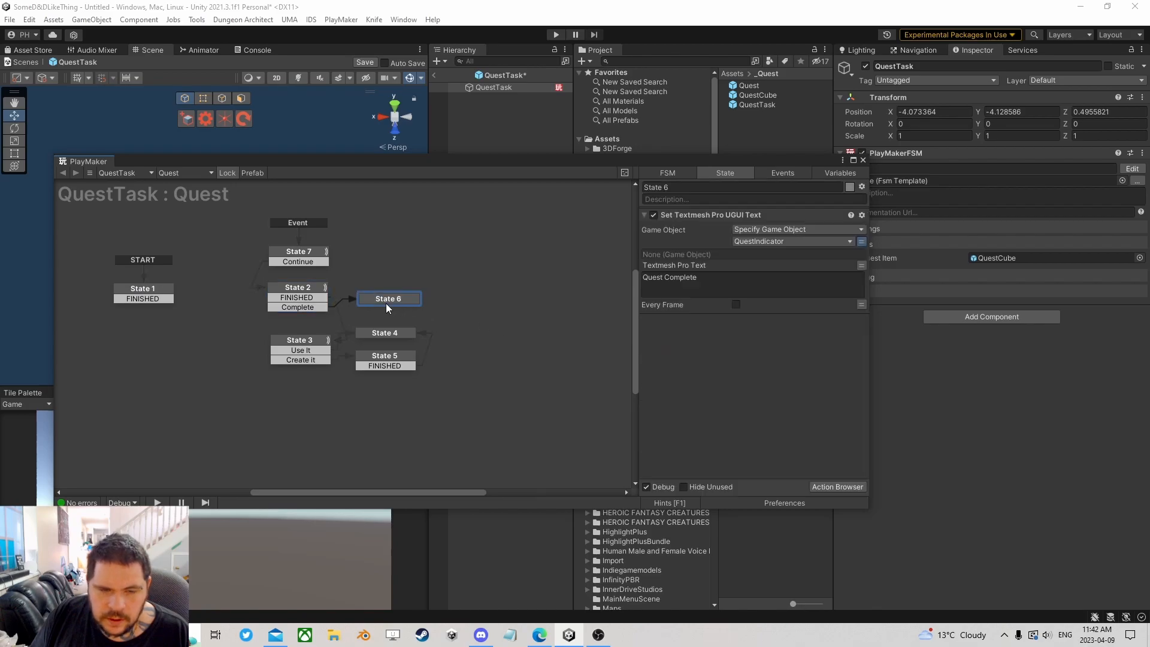
{"action": "left_click", "coordinate": [306, 313]}
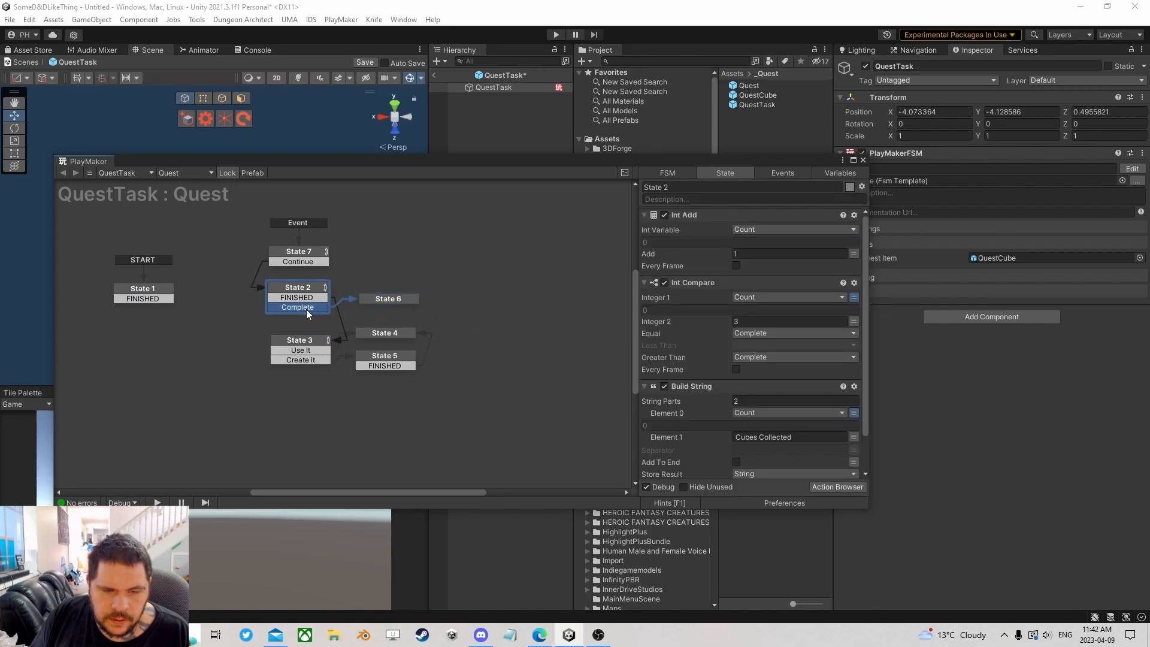
{"action": "left_click", "coordinate": [300, 342]}
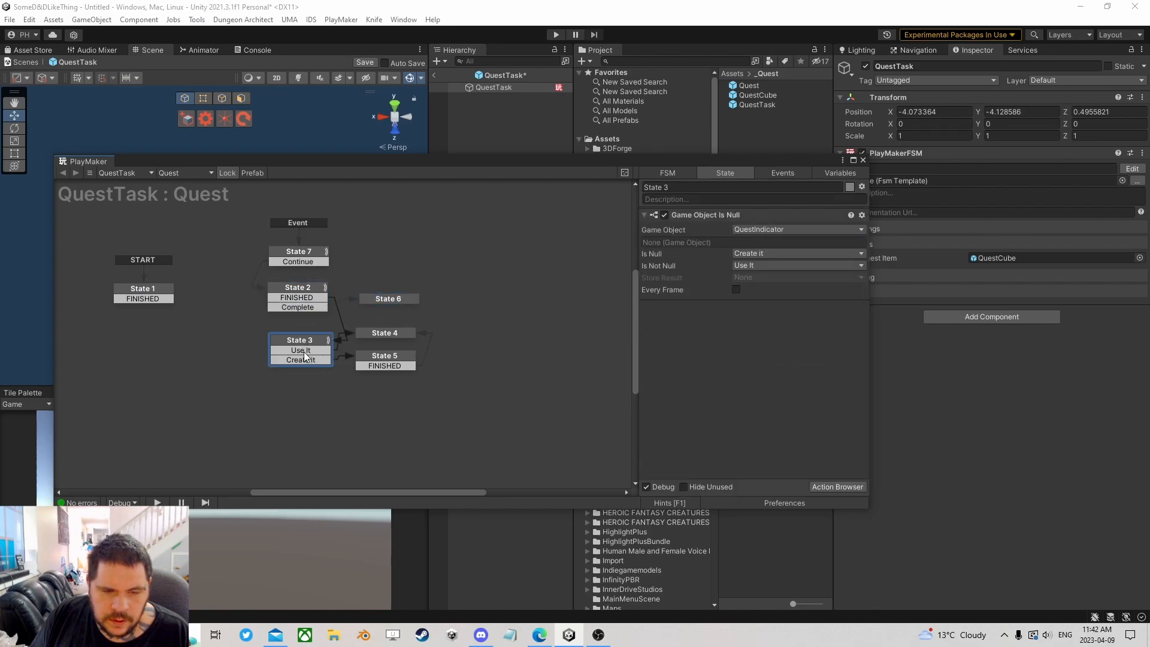
{"action": "left_click", "coordinate": [385, 358]}
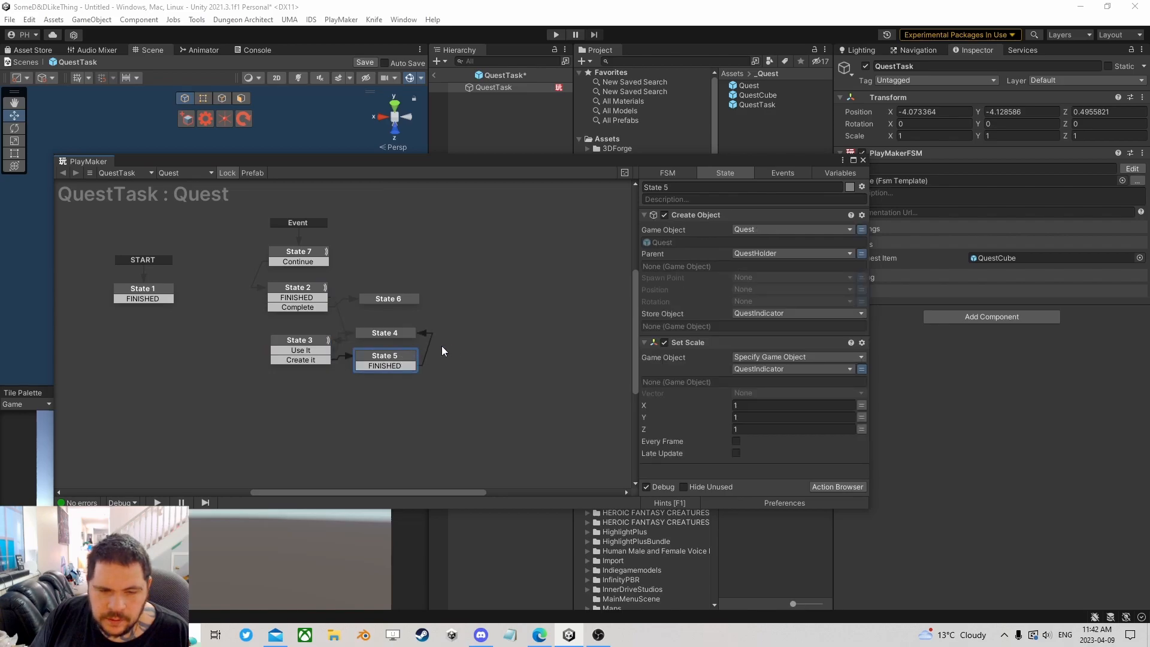
{"action": "left_click", "coordinate": [393, 334]}
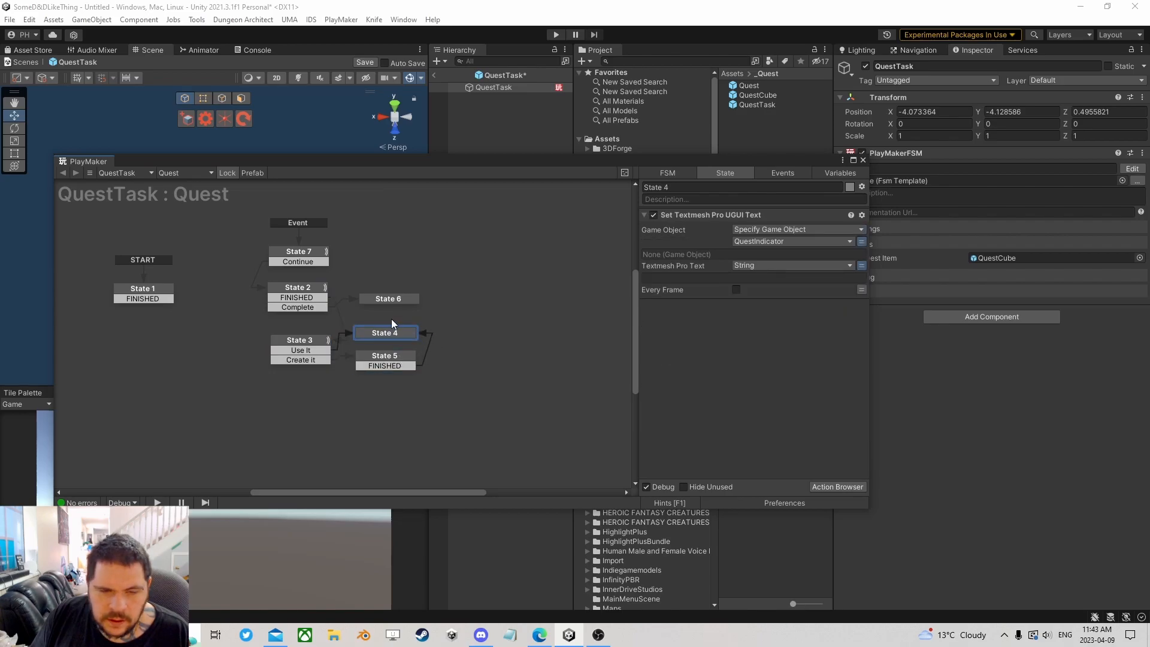
- Paste a copy of State 5 below State 1, linking State 1 to it and its FINISHED transition to a new empty state
{"action": "left_click", "coordinate": [386, 358]}
{"action": "right_click", "coordinate": [384, 359]}
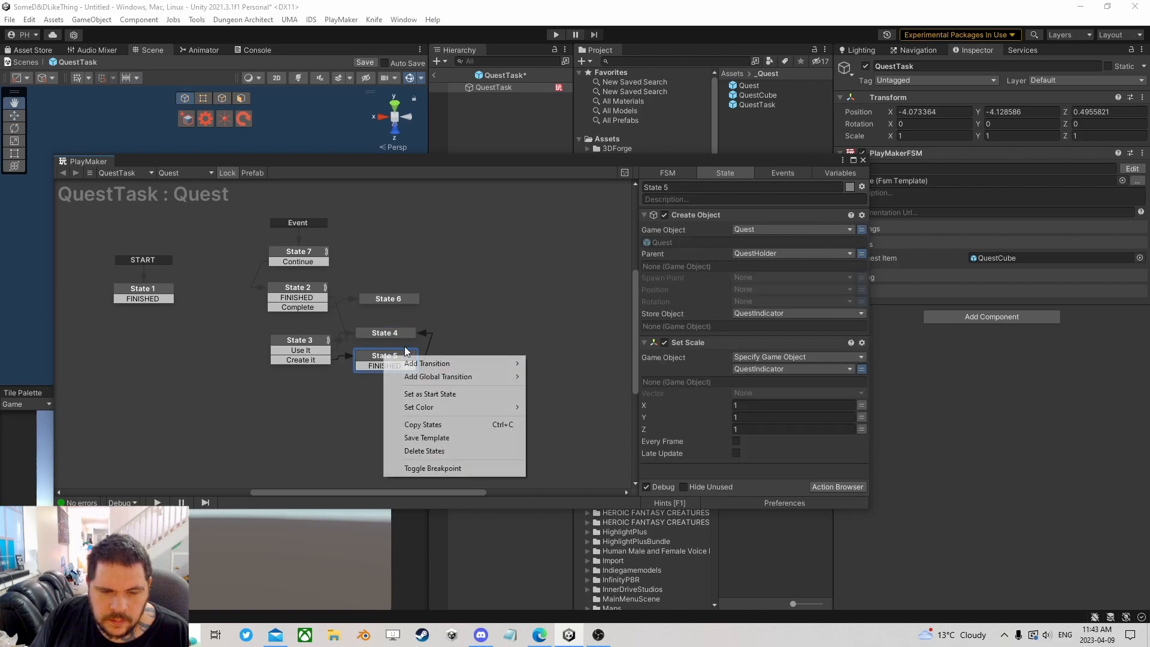
{"action": "left_click", "coordinate": [423, 422]}
{"action": "right_click", "coordinate": [116, 332]}
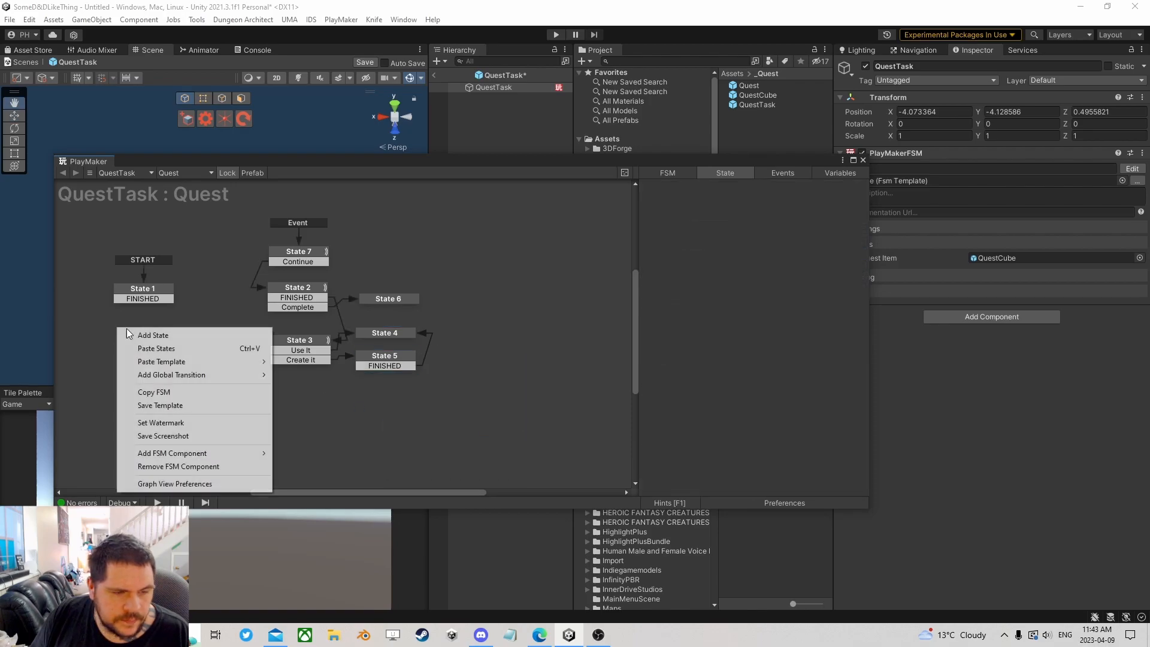
{"action": "left_click", "coordinate": [150, 347]}
{"action": "left_click_drag", "start_coordinate": [152, 300], "coordinate": [134, 353]}
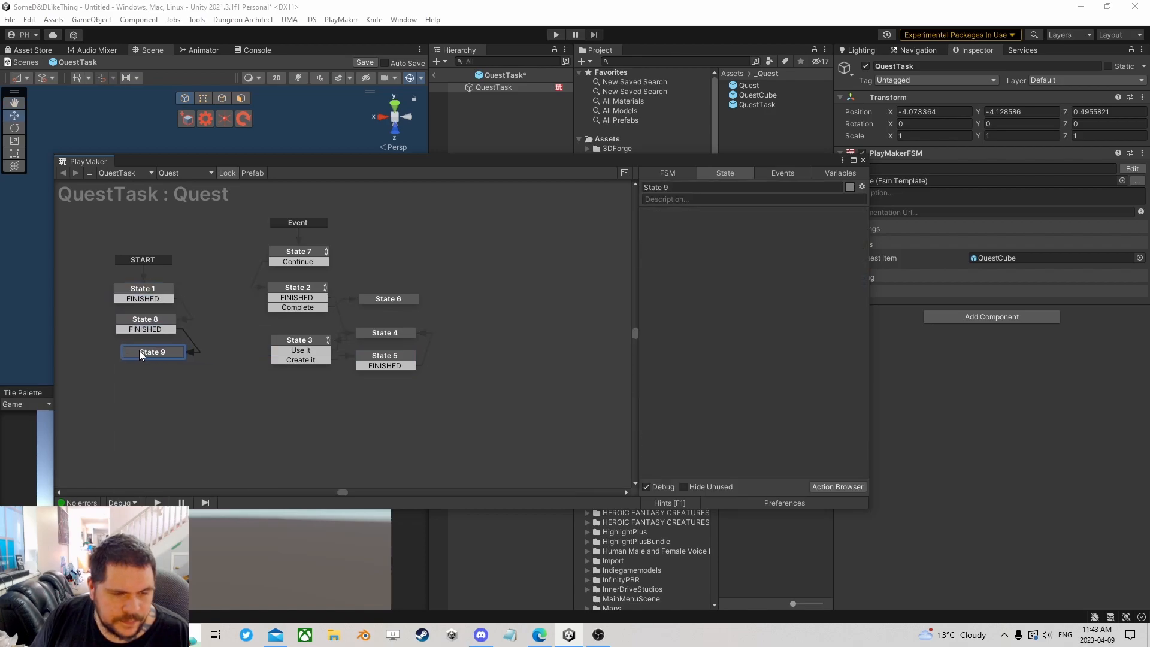
{"action": "left_click", "coordinate": [158, 319]}
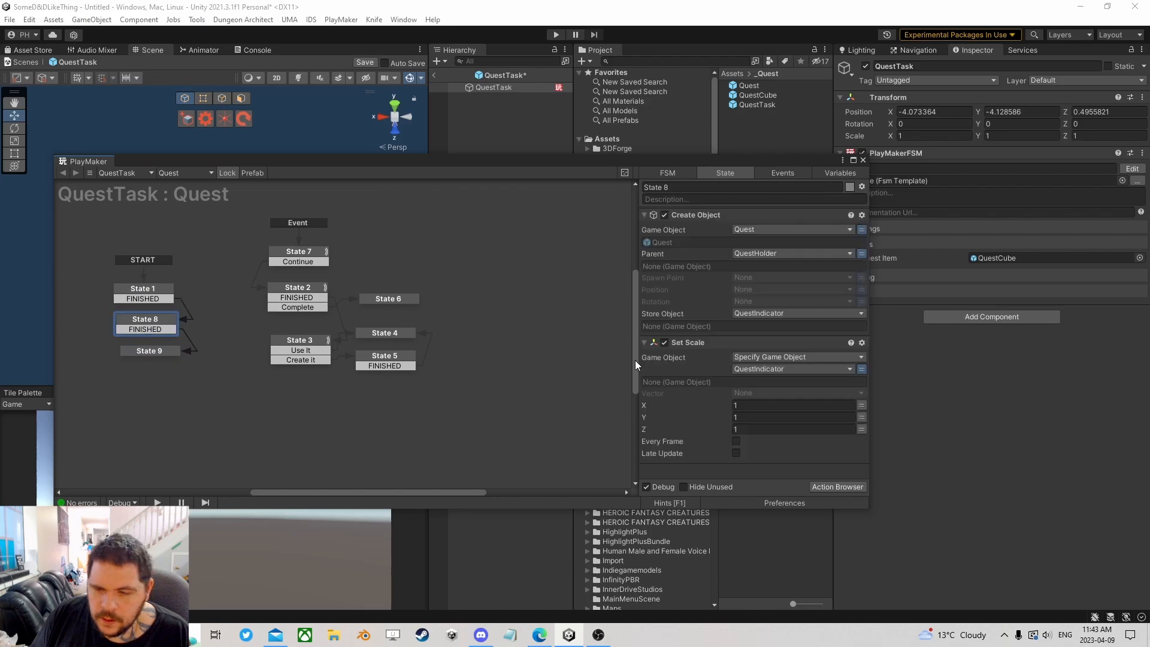
- Copy the Set Textmesh Pro UGUI Text action from State 6 into the empty State 9
{"action": "left_click", "coordinate": [165, 351]}
{"action": "left_click", "coordinate": [404, 297]}
{"action": "right_click", "coordinate": [701, 215]}
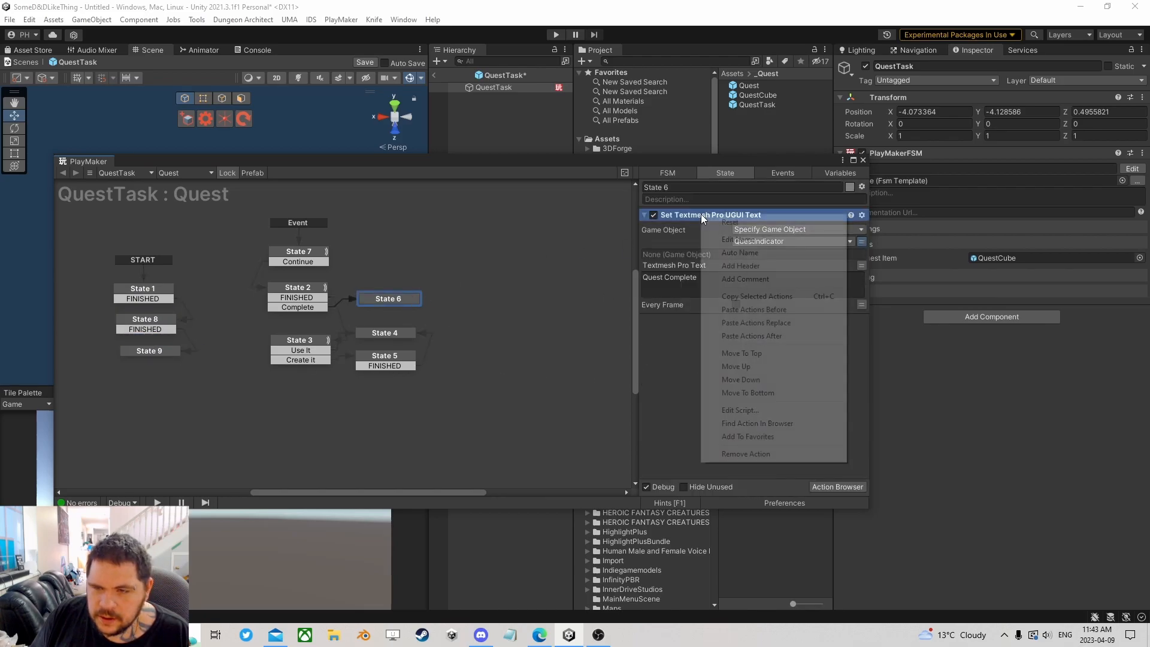
{"action": "key", "text": "Escape"}
{"action": "left_click", "coordinate": [158, 354]}
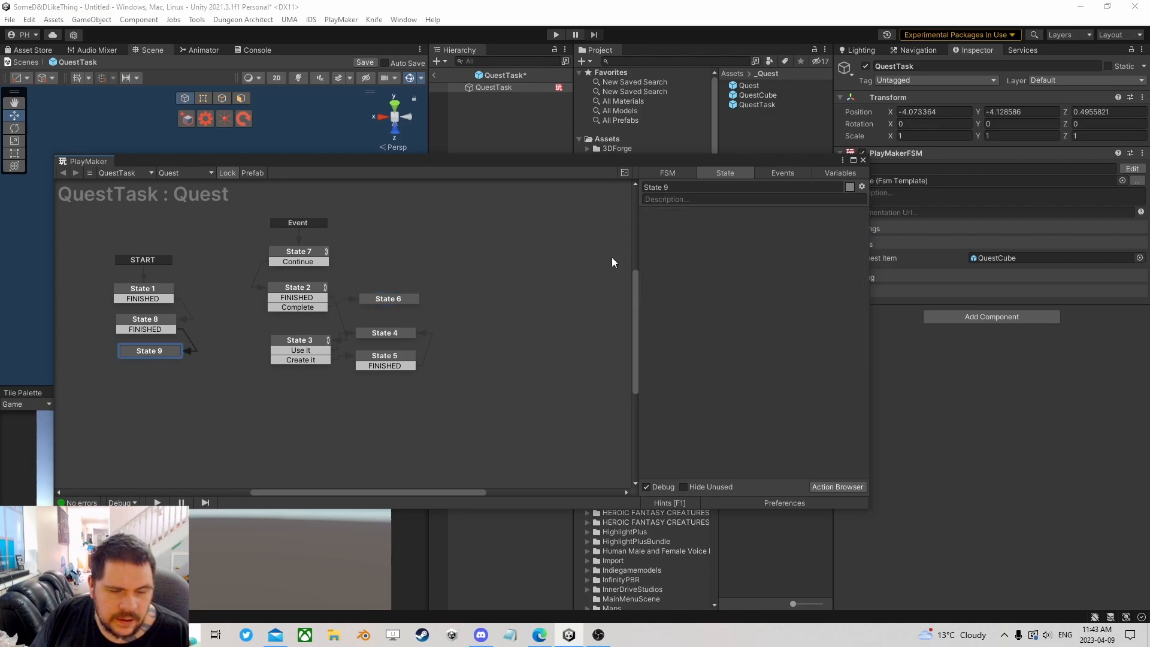
{"action": "right_click", "coordinate": [673, 241]}
{"action": "left_click", "coordinate": [746, 361]}
- Set State 9's Textmesh Pro text to "Collect 3 Cubes!", save the QuestTask prefab, and return to the scene
{"action": "left_click", "coordinate": [749, 279]}
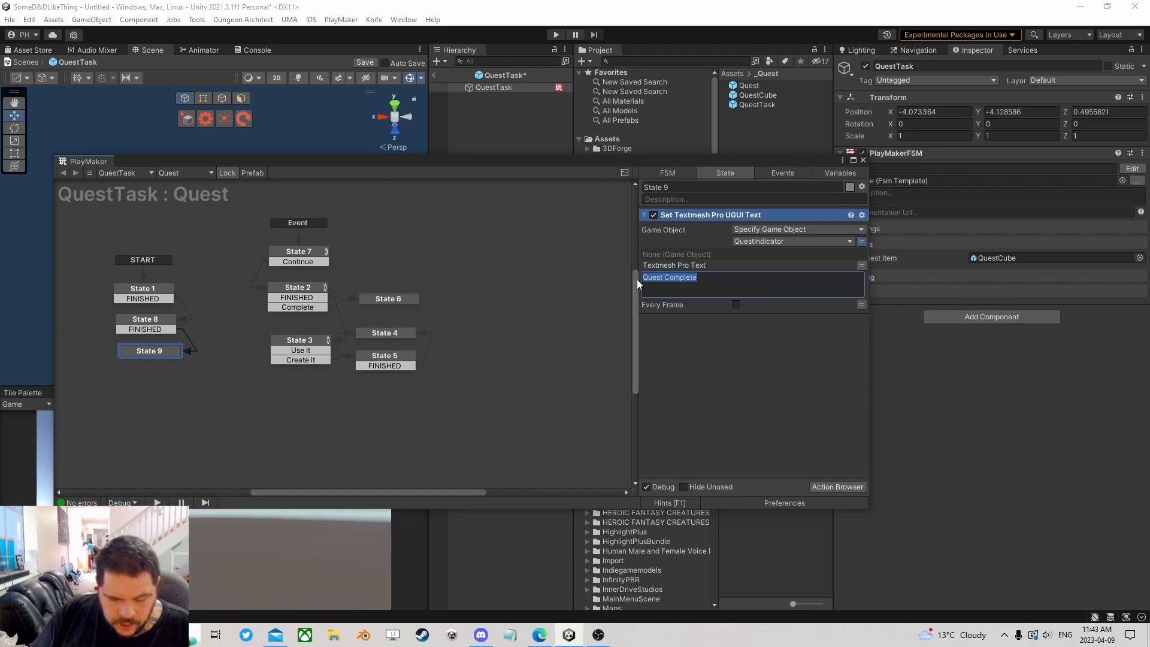
{"action": "type", "text": "Collec"}
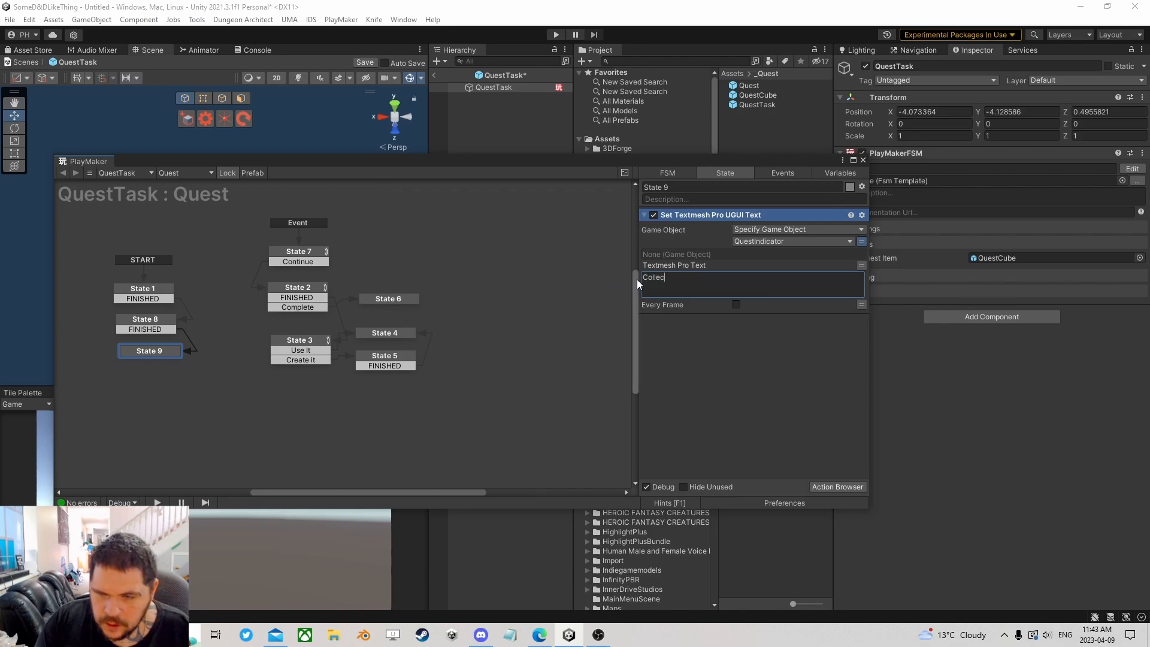
{"action": "type", "text": "t 3 "}
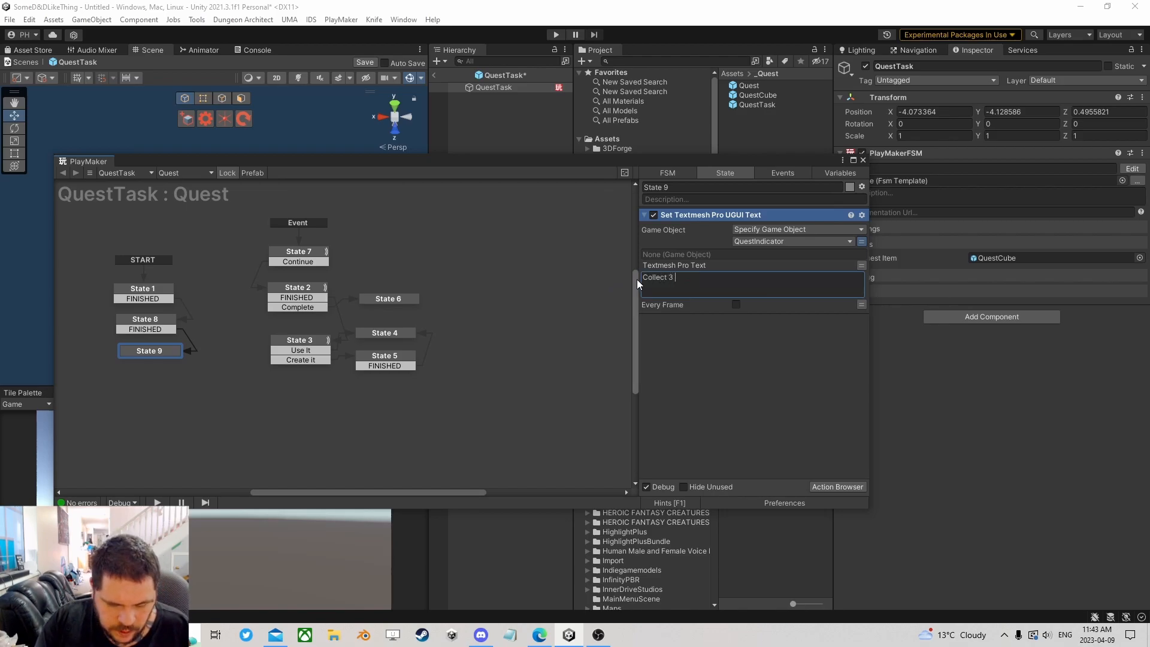
{"action": "type", "text": "Cubes!"}
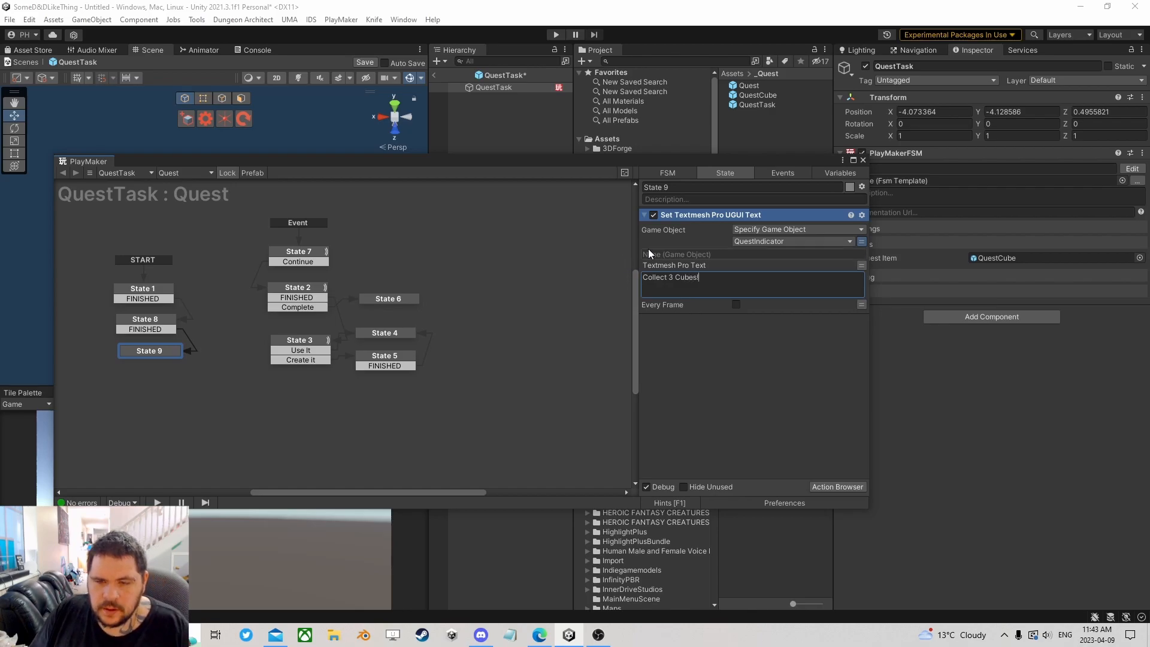
{"action": "left_click", "coordinate": [366, 62]}
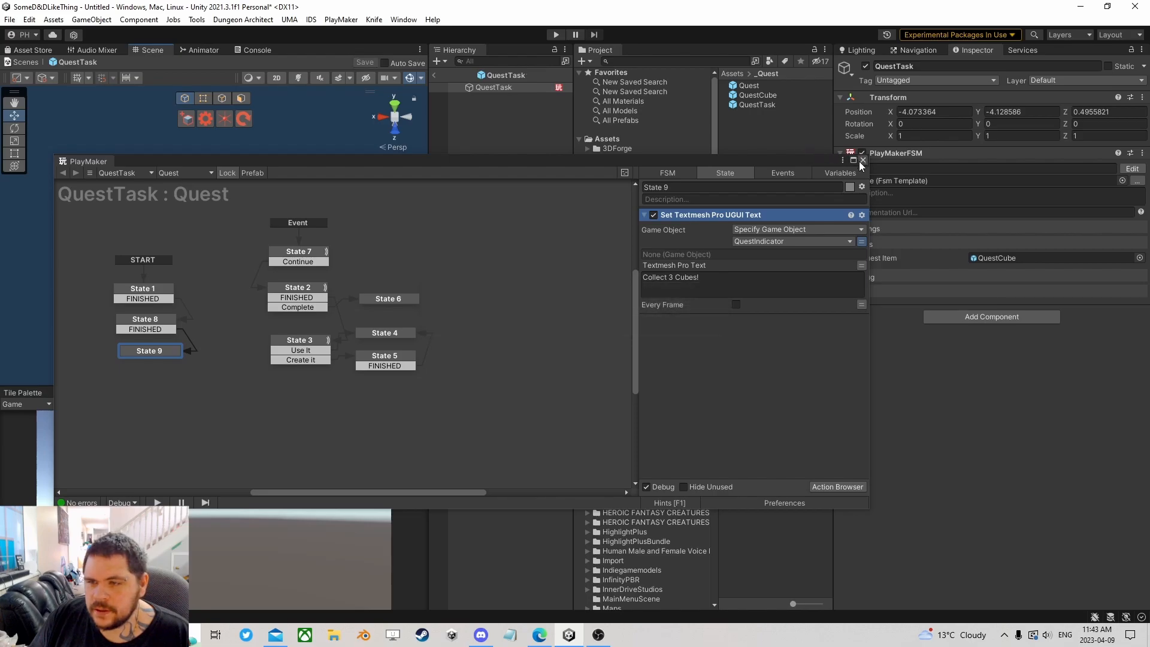
{"action": "left_click", "coordinate": [863, 160]}
{"action": "left_click", "coordinate": [437, 76]}
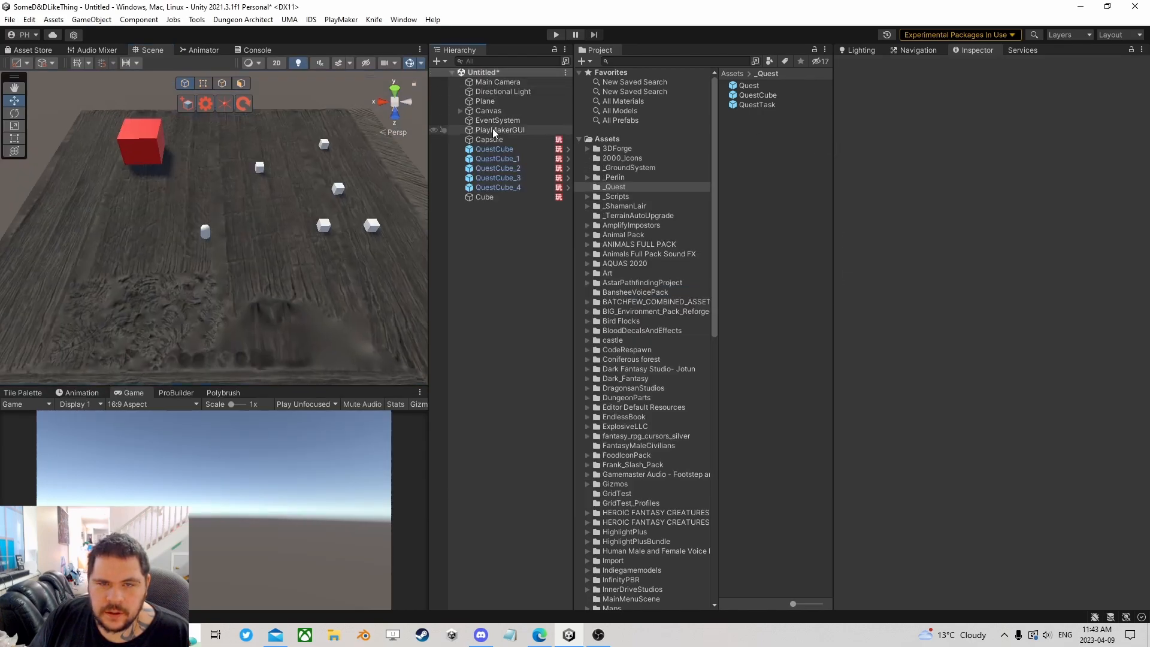
- Deactivate all five QuestCube objects in the scene, from QuestCube through QuestCube_4
{"action": "left_click", "coordinate": [486, 141]}
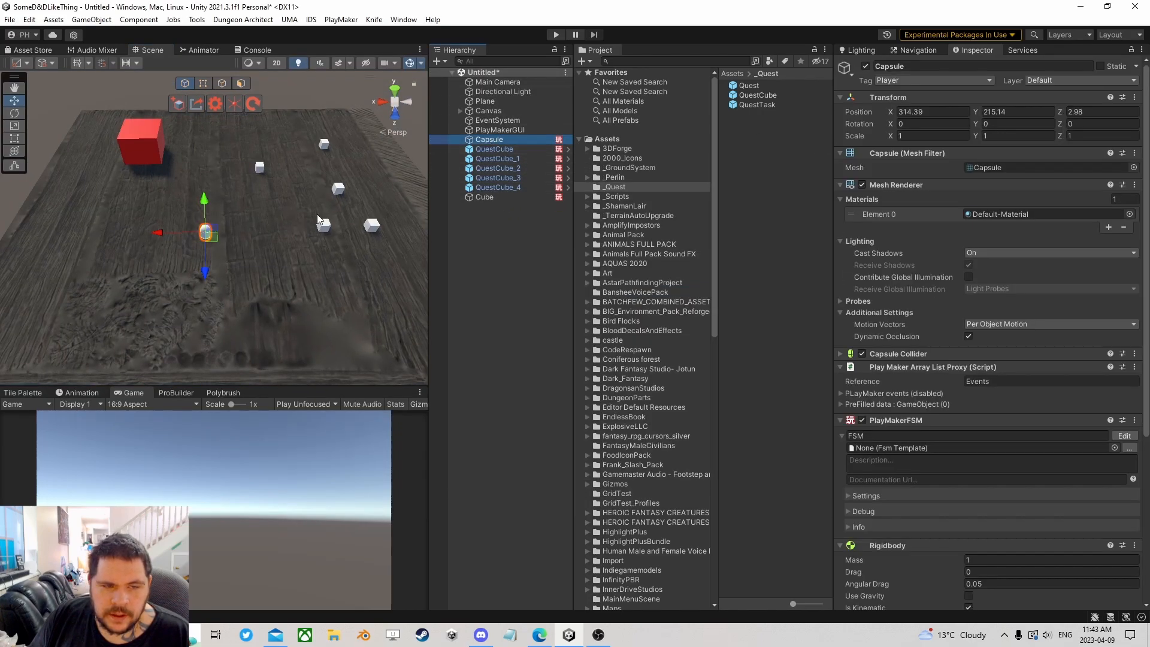
{"action": "left_click", "coordinate": [493, 188]}
{"action": "left_click", "coordinate": [499, 150], "text": "shift"}
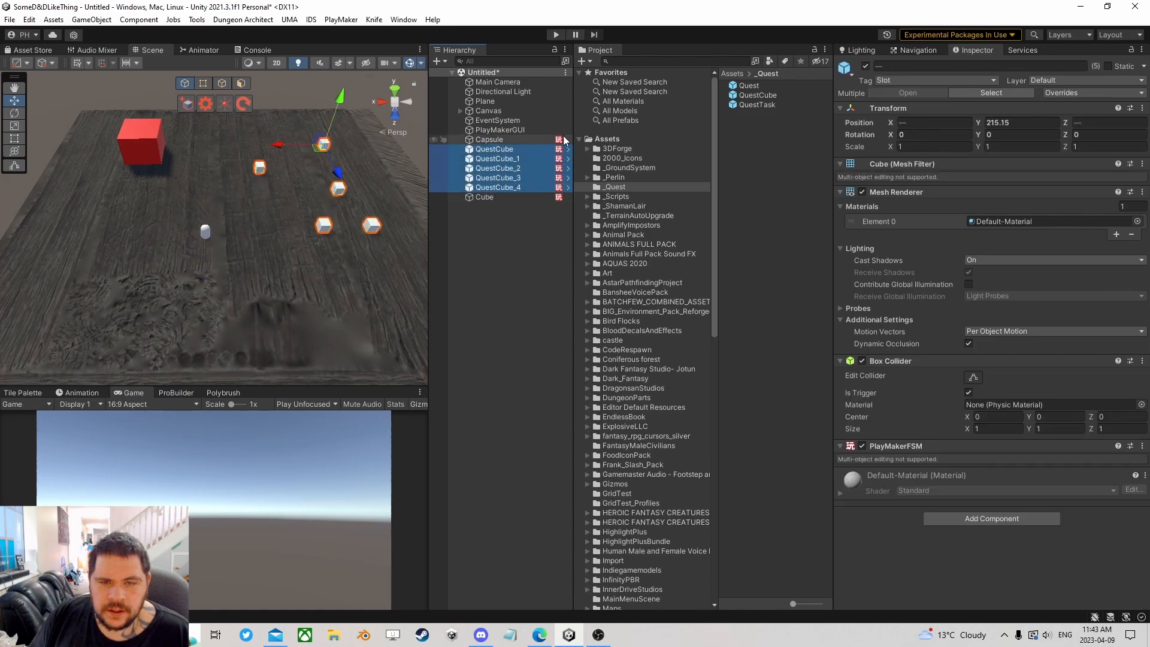
{"action": "left_click", "coordinate": [866, 66]}
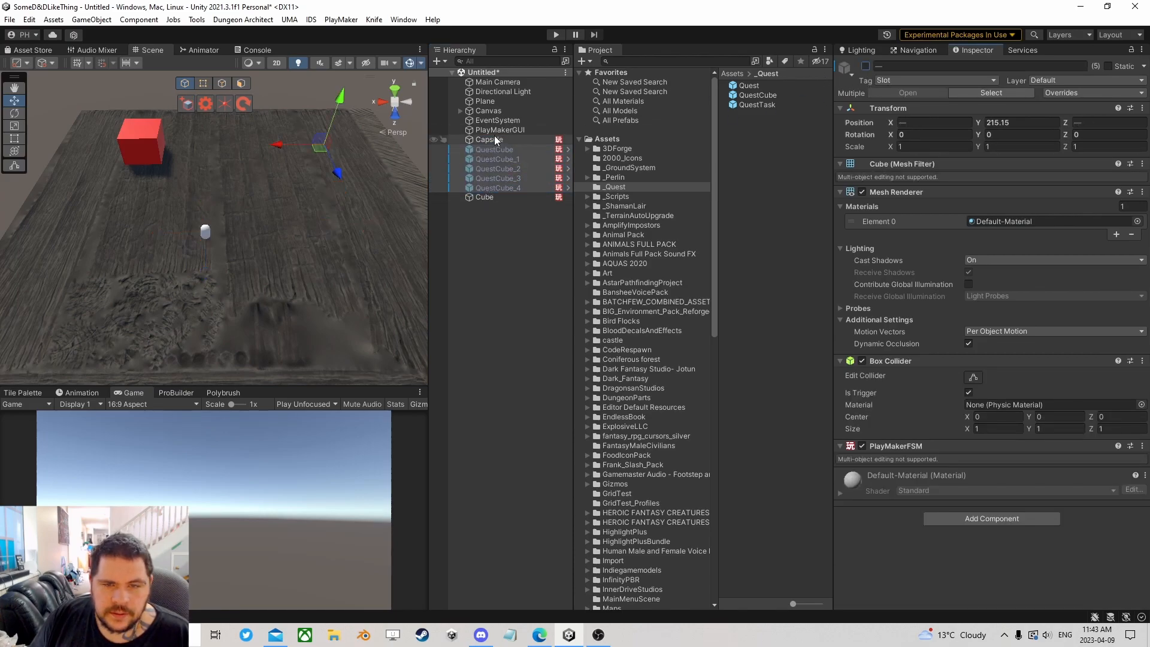
- Open the red Cube's FSM and move the editor window clear of the Hierarchy's objects
{"action": "left_click", "coordinate": [489, 111]}
{"action": "left_click", "coordinate": [497, 198]}
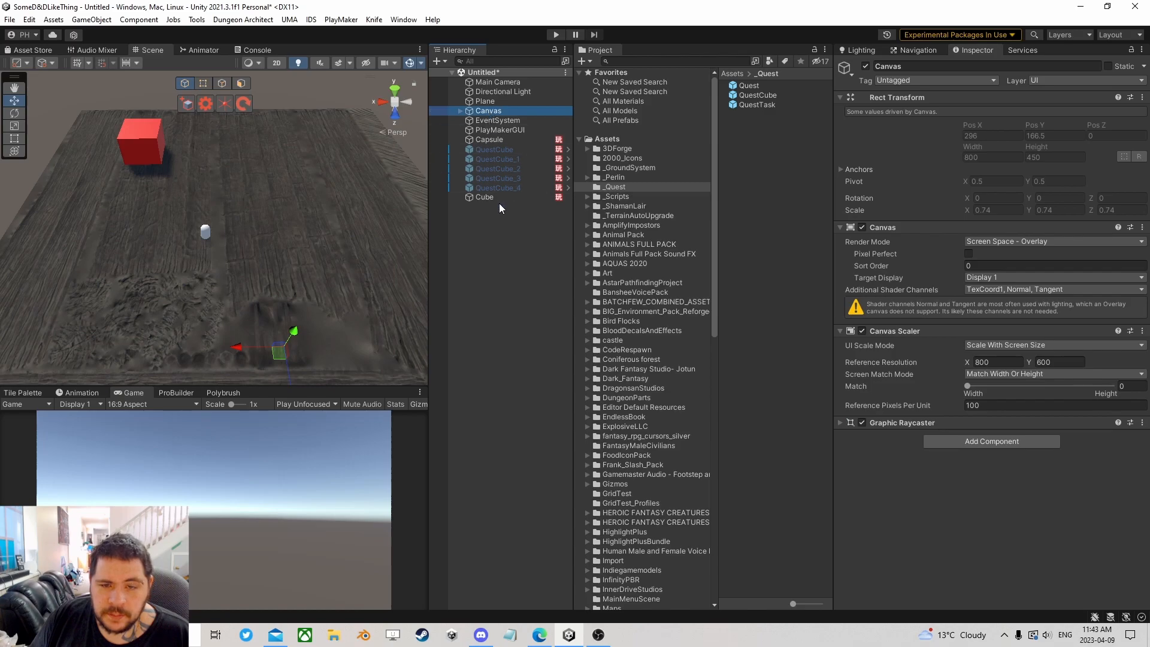
{"action": "left_click", "coordinate": [1124, 454]}
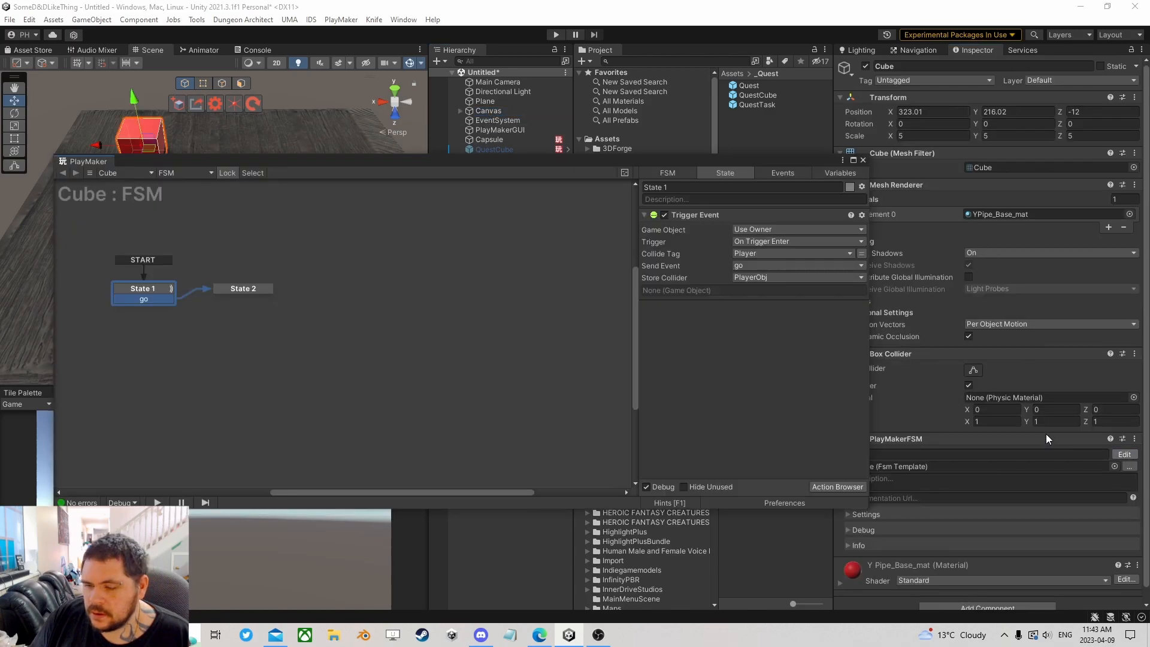
{"action": "mouse_move", "coordinate": [513, 266]}
{"action": "left_mouse_down"}
{"action": "mouse_move", "coordinate": [513, 279]}
{"action": "mouse_move", "coordinate": [518, 264]}
{"action": "left_mouse_up"}
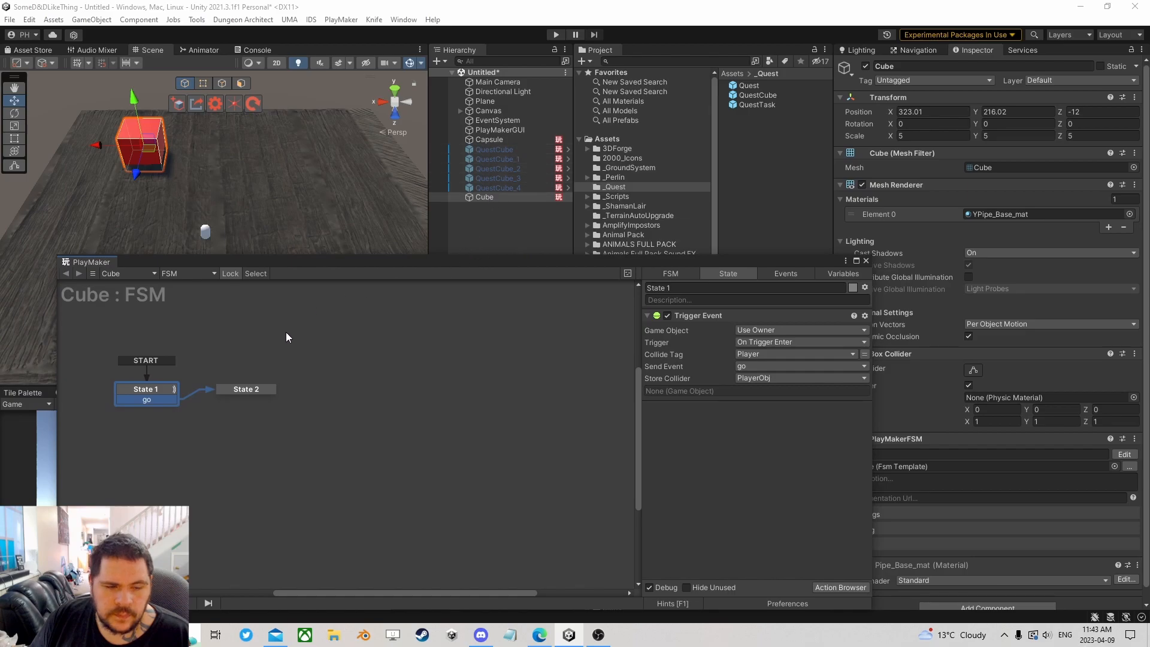
- Create an empty object named "quest objects" in the scene
{"action": "right_click", "coordinate": [479, 214]}
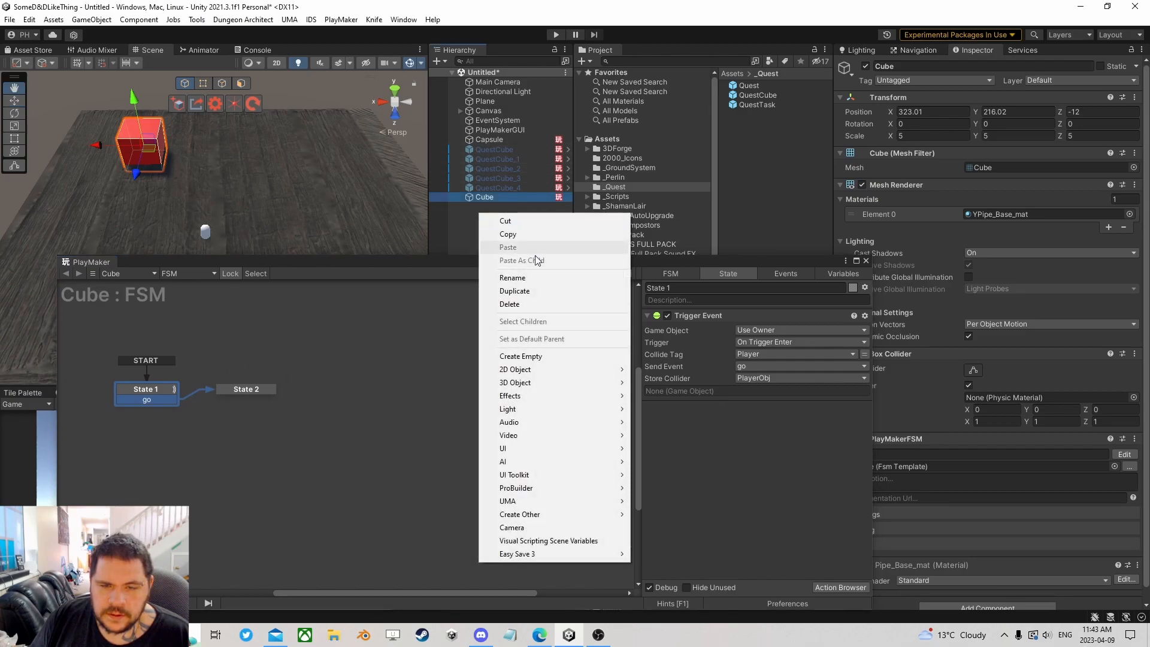
{"action": "left_click", "coordinate": [524, 353]}
{"action": "type", "text": "quest"}
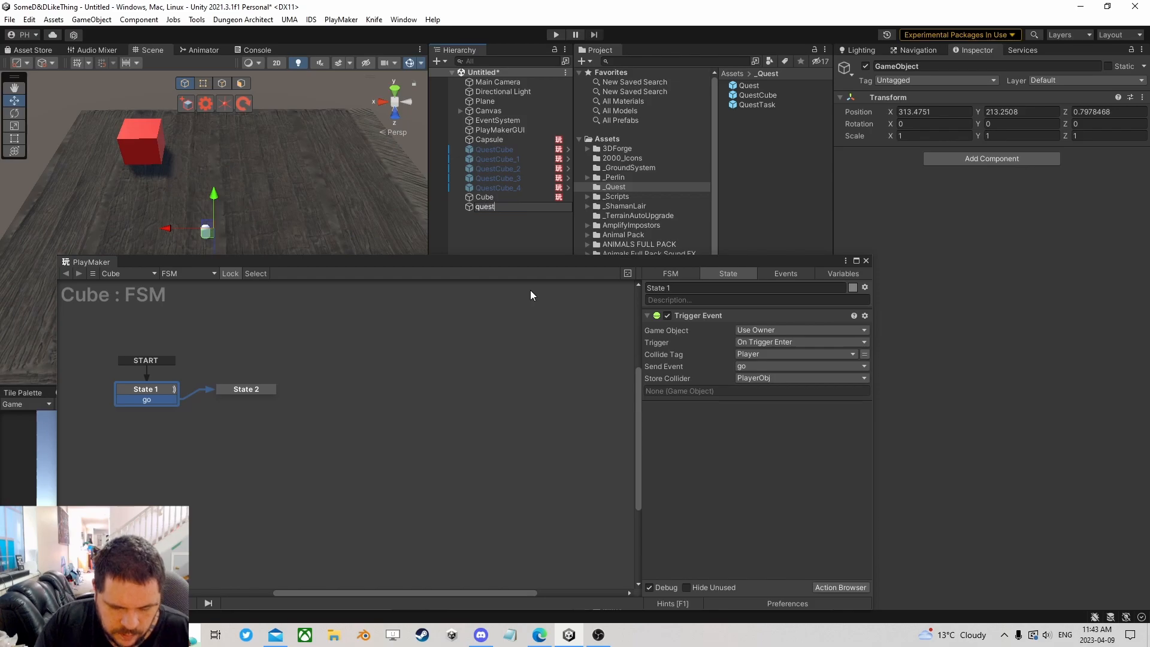
{"action": "type", "text": " objects"}
{"action": "key", "text": "Return"}
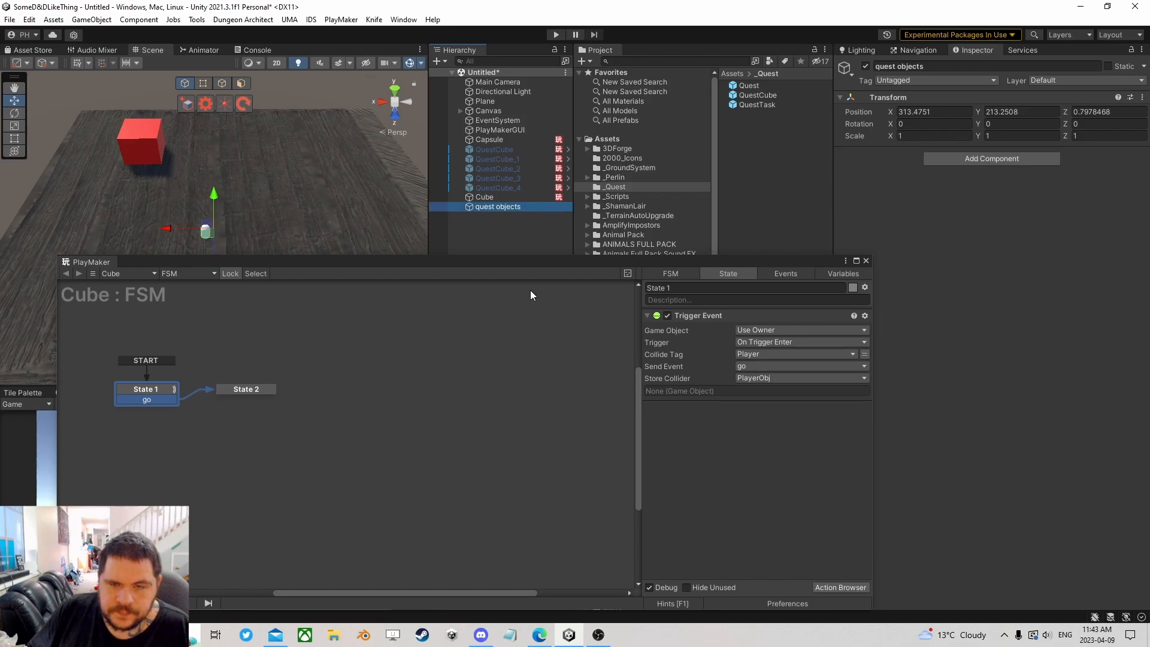
- Parent QuestCube through QuestCube_4 to quest objects, reactivate the five cubes, and deactivate the quest objects parent instead
{"action": "left_click", "coordinate": [484, 150]}
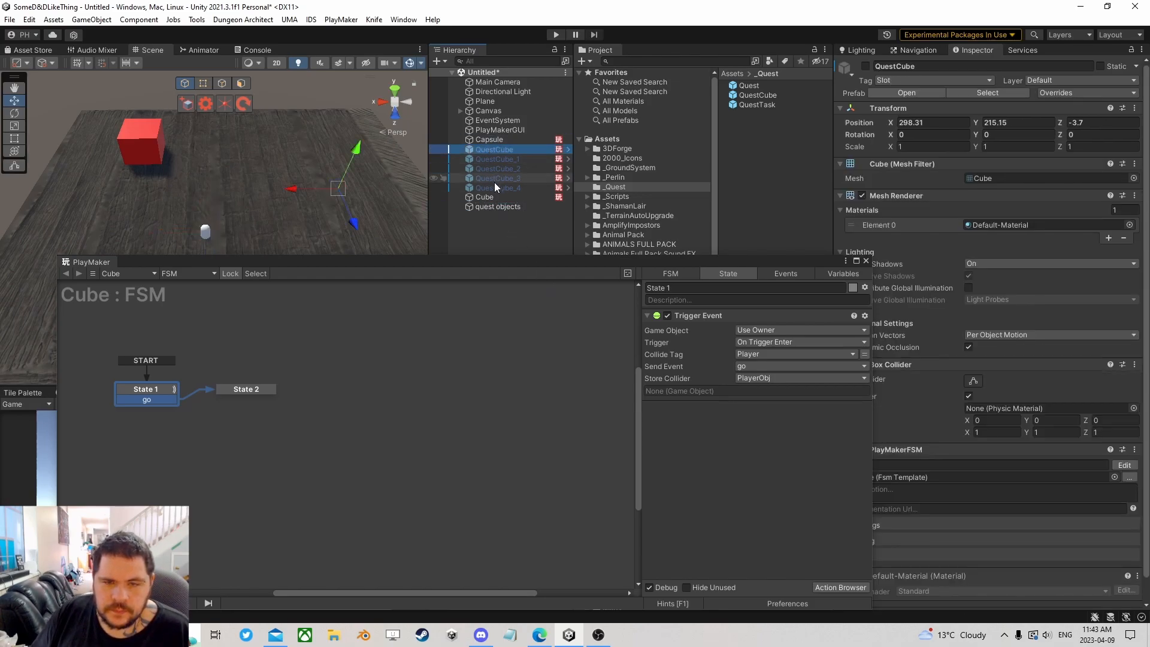
{"action": "left_click", "coordinate": [493, 187], "text": "shift"}
{"action": "left_click_drag", "start_coordinate": [493, 183], "coordinate": [493, 205]}
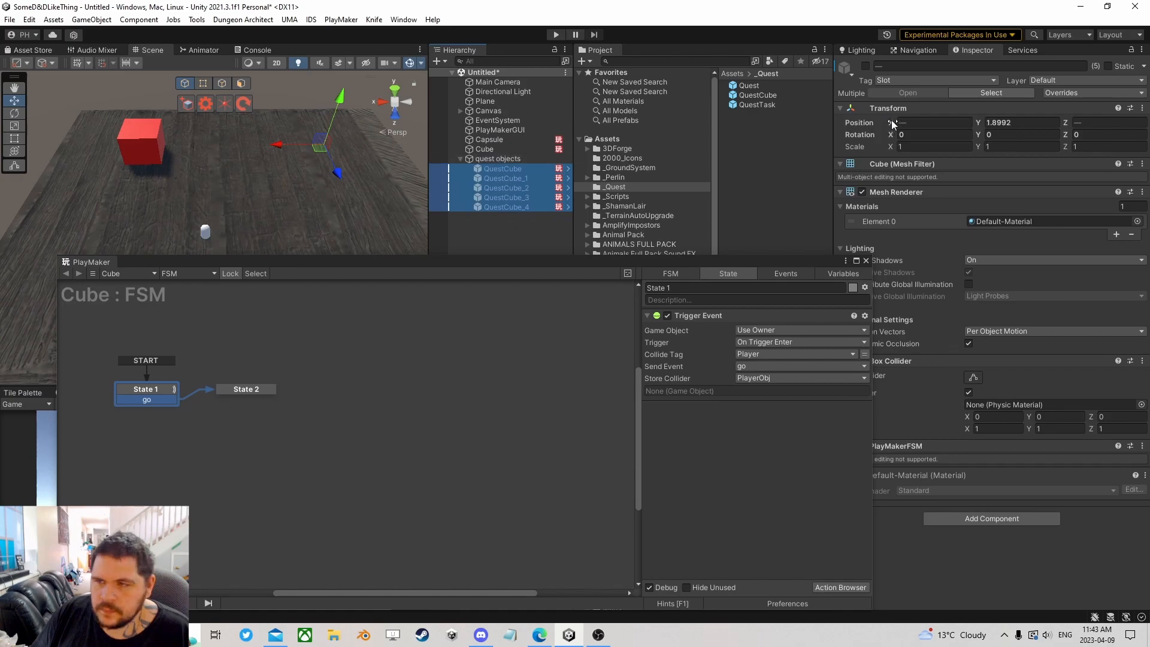
{"action": "left_click", "coordinate": [864, 67]}
{"action": "left_click", "coordinate": [864, 66]}
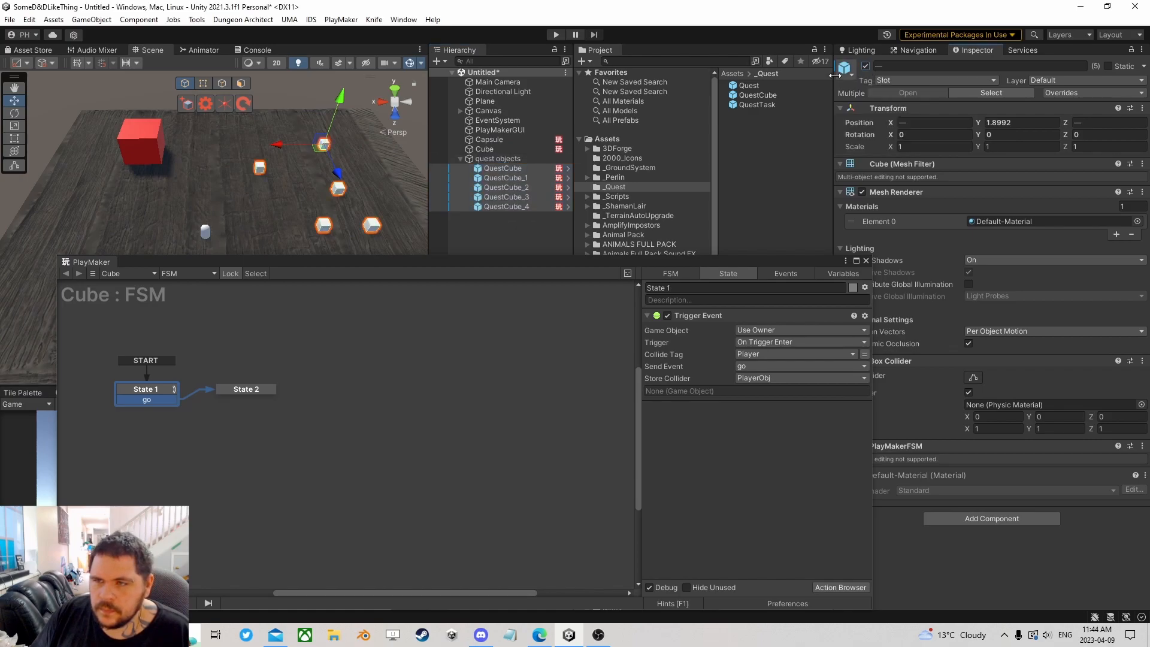
{"action": "left_click", "coordinate": [480, 159]}
{"action": "left_click", "coordinate": [864, 66]}
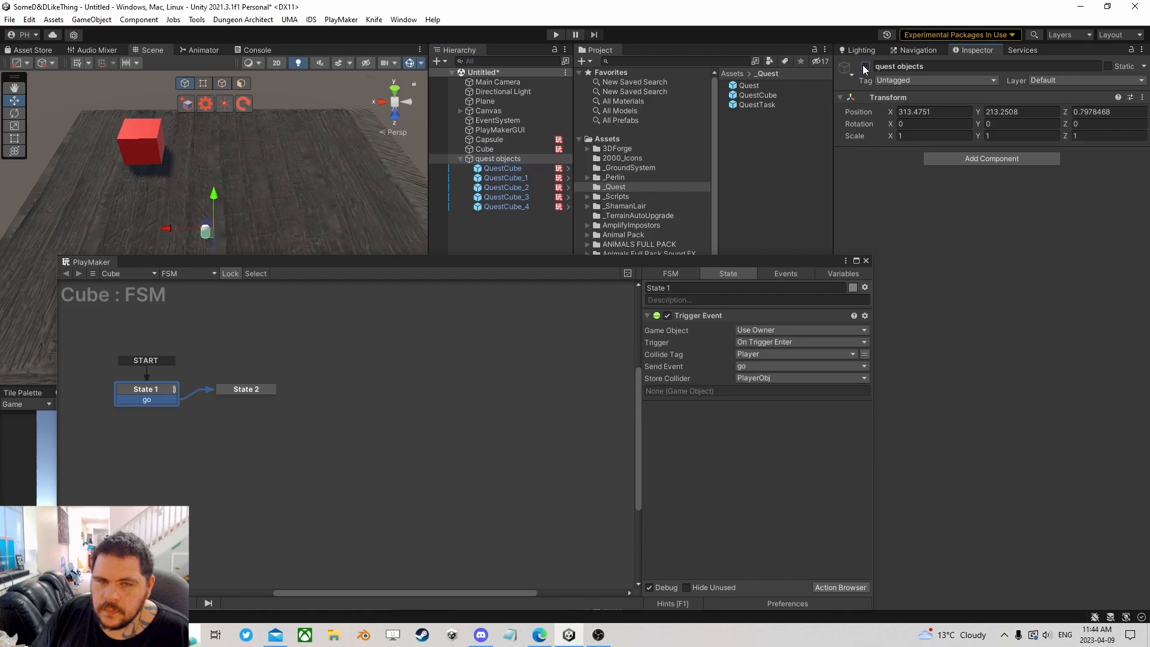
- Add an Activate Game Object action for quest objects as the first action of the Cube FSM's State 2, and close the editor
{"action": "left_click_drag", "start_coordinate": [489, 157], "coordinate": [748, 423]}
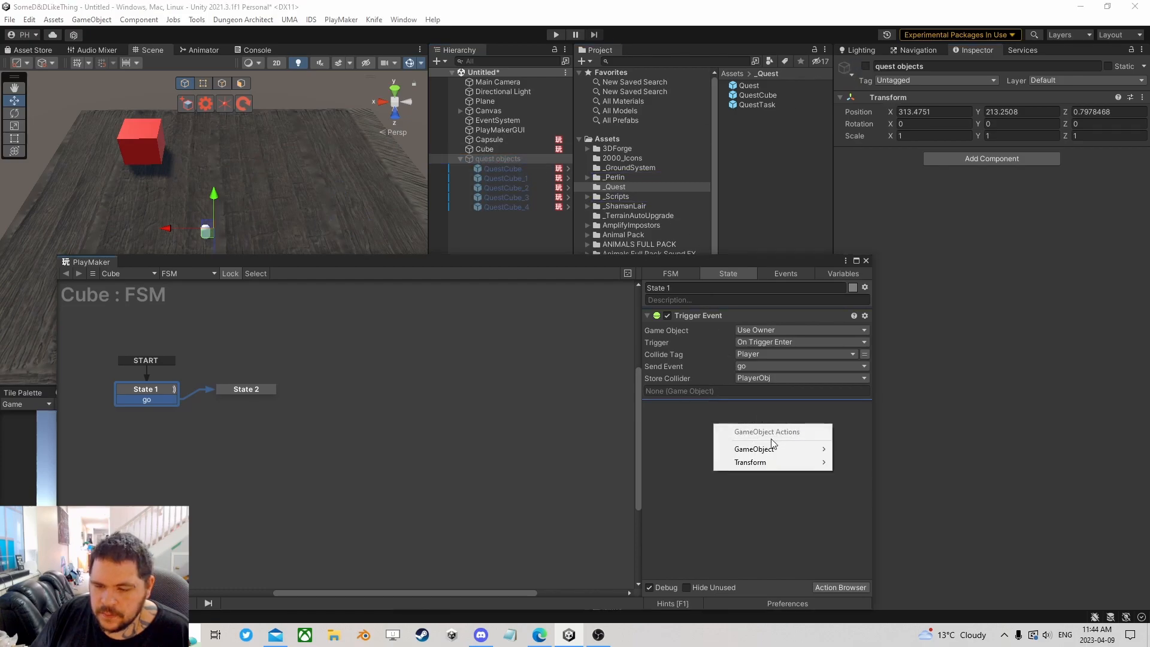
{"action": "mouse_move", "coordinate": [773, 448]}
{"action": "left_click", "coordinate": [886, 186]}
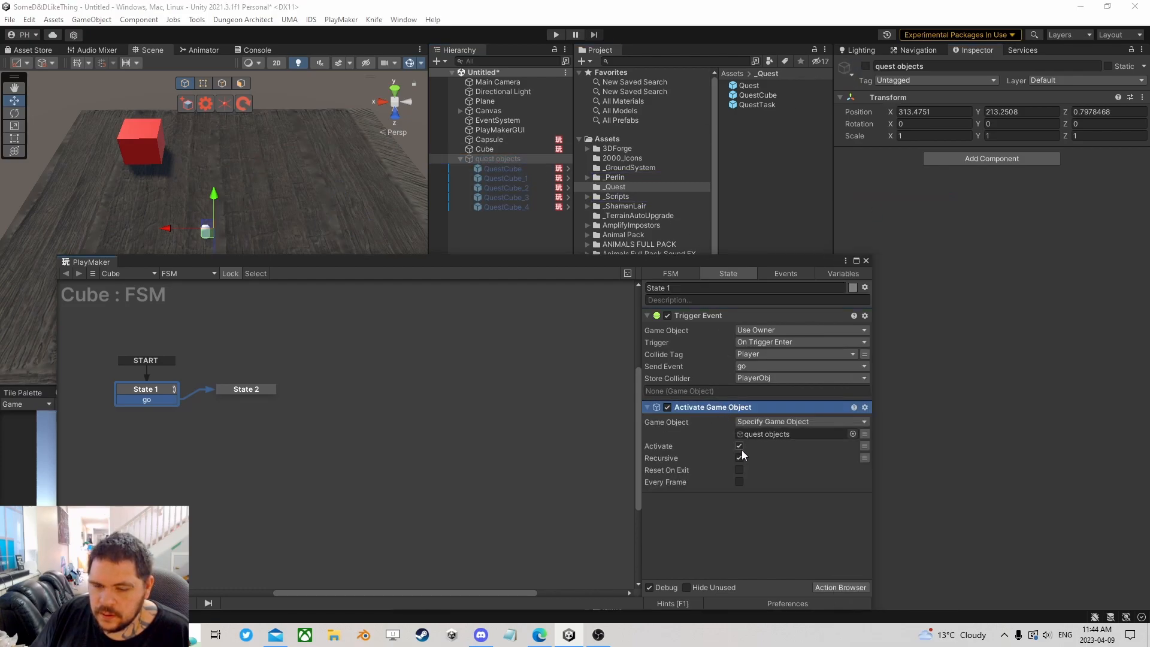
{"action": "left_click_drag", "start_coordinate": [698, 407], "coordinate": [235, 388]}
{"action": "left_click_drag", "start_coordinate": [702, 474], "coordinate": [705, 317]}
{"action": "left_click", "coordinate": [866, 261]}
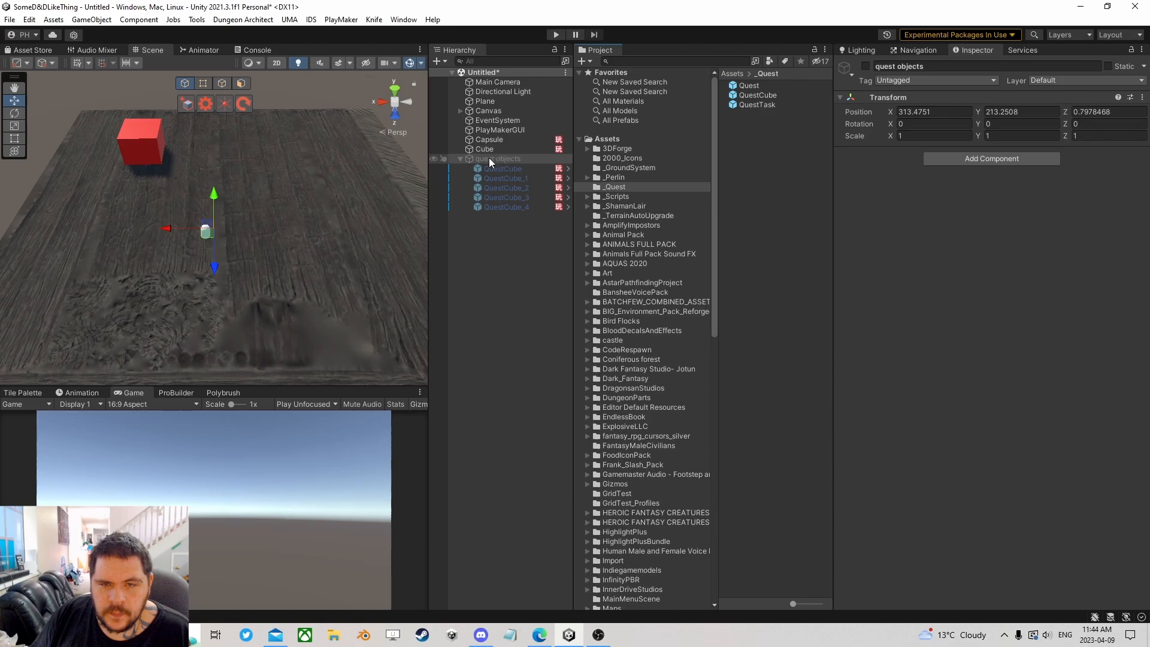
{"action": "left_click", "coordinate": [460, 159]}
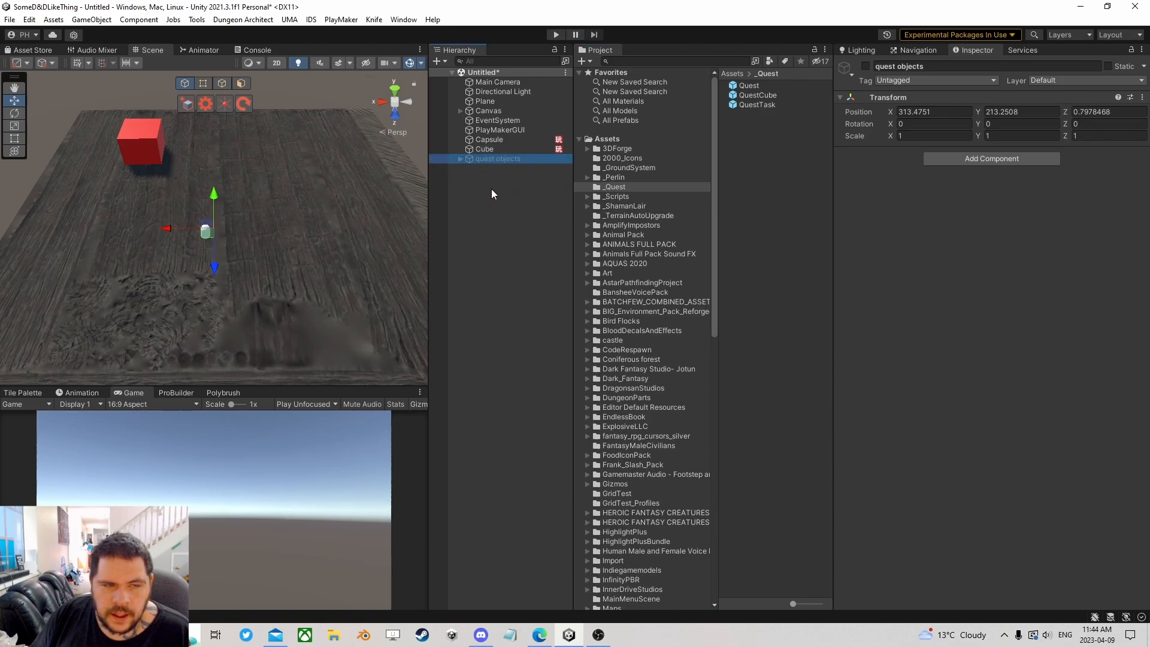
{"action": "left_click", "coordinate": [490, 188]}
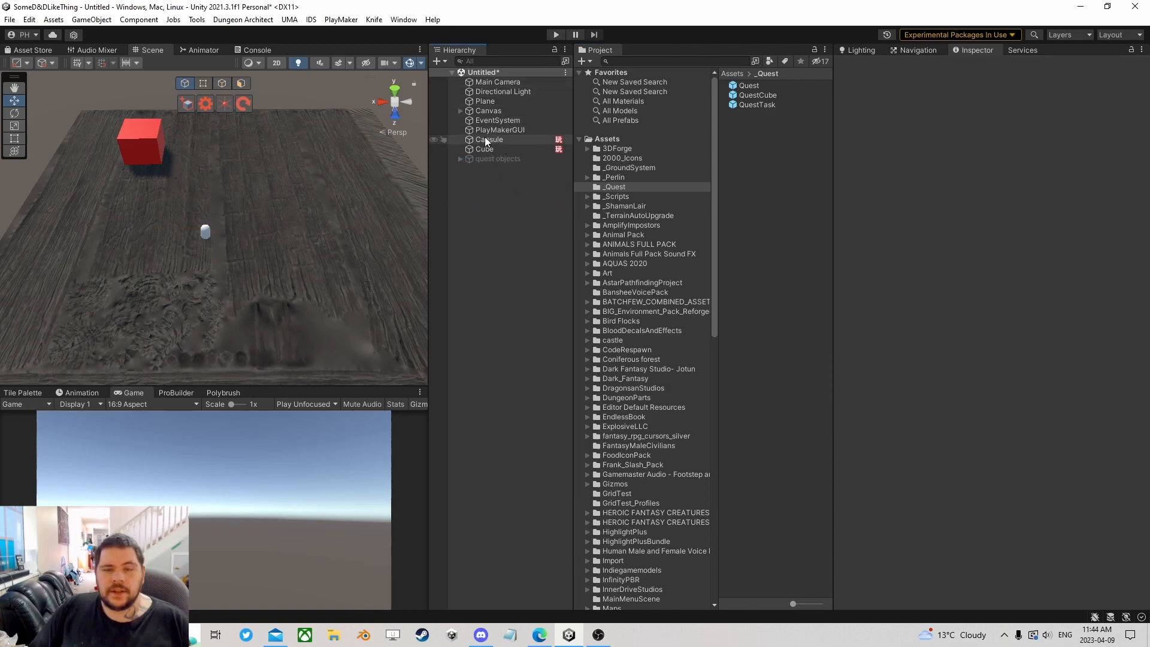
- Play-test the quest by moving the Capsule through the running scene
{"action": "left_click", "coordinate": [556, 34]}
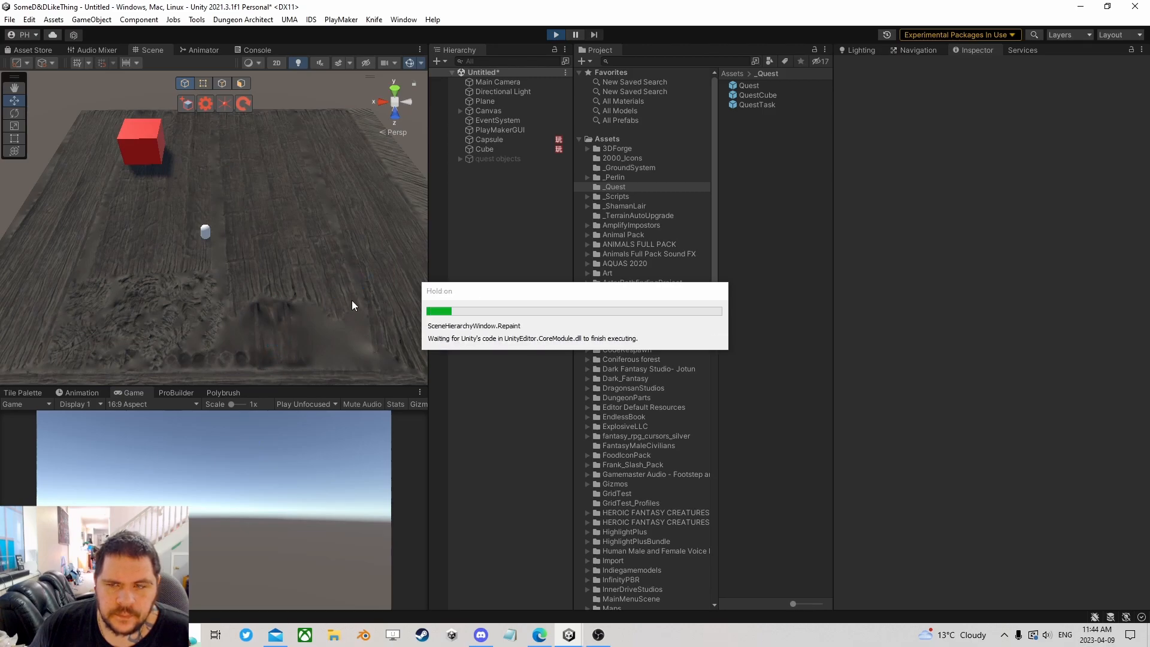
{"action": "left_click", "coordinate": [489, 139]}
{"action": "mouse_move", "coordinate": [213, 238]}
{"action": "left_mouse_down"}
{"action": "mouse_move", "coordinate": [160, 171]}
{"action": "mouse_move", "coordinate": [215, 220]}
{"action": "mouse_move", "coordinate": [254, 170]}
{"action": "mouse_move", "coordinate": [334, 252]}
{"action": "mouse_move", "coordinate": [333, 204]}
{"action": "mouse_move", "coordinate": [223, 263]}
{"action": "left_mouse_up"}
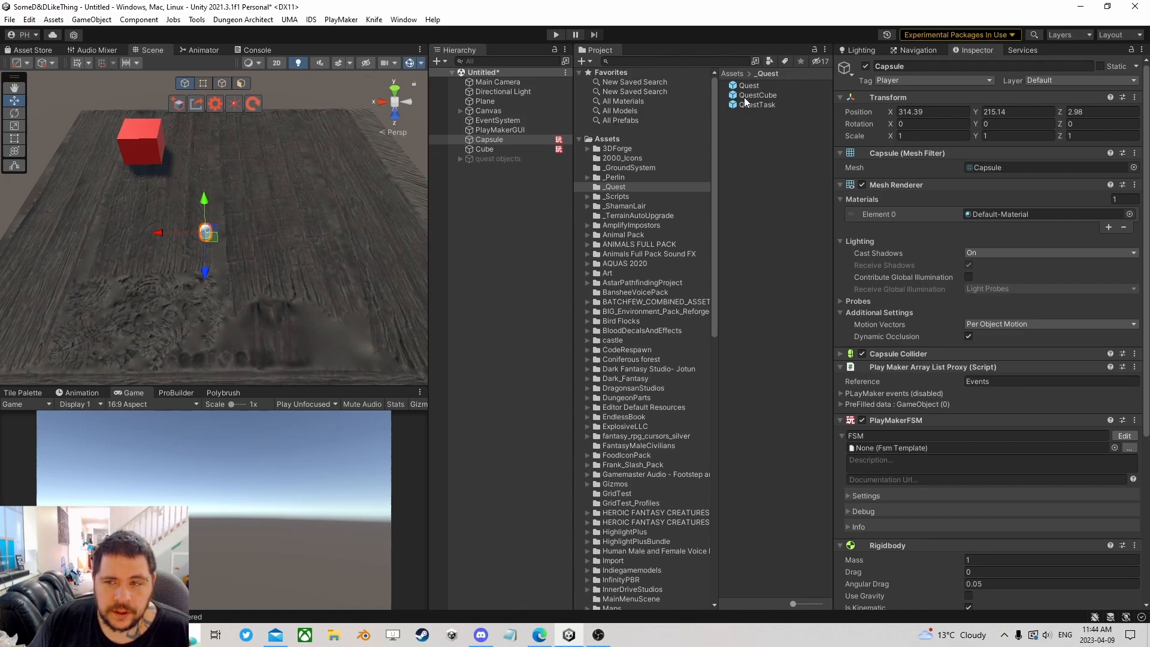
- Add the QuestTask prefab as a child of the Capsule and unpack it
{"action": "left_click_drag", "start_coordinate": [764, 103], "coordinate": [497, 144]}
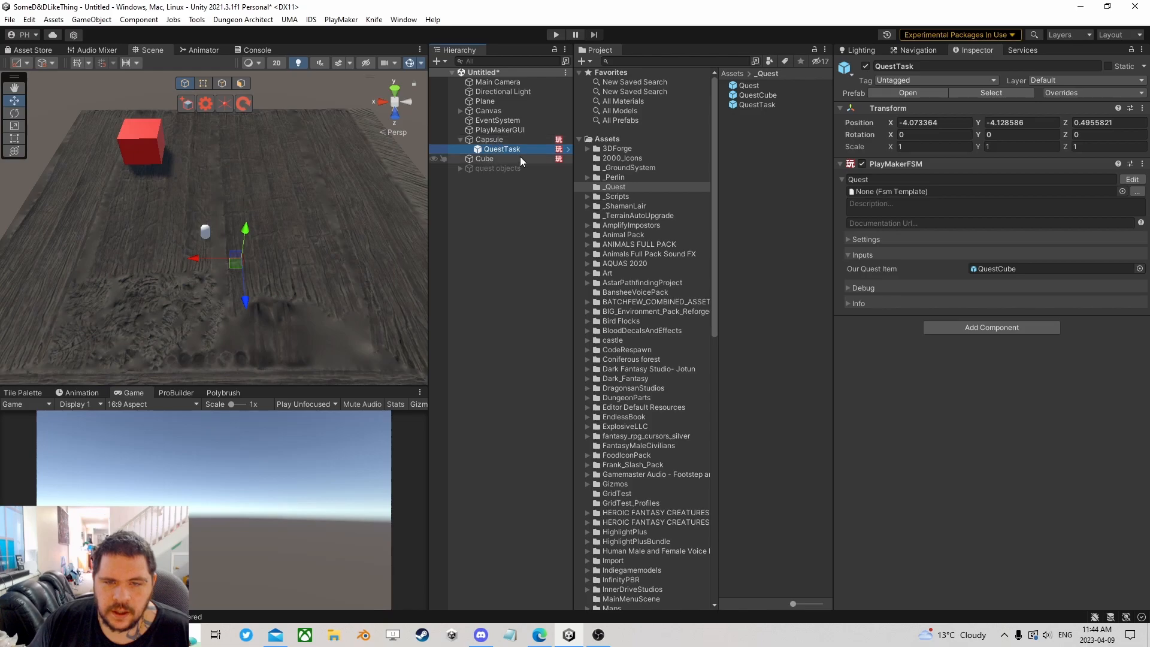
{"action": "right_click", "coordinate": [507, 151]}
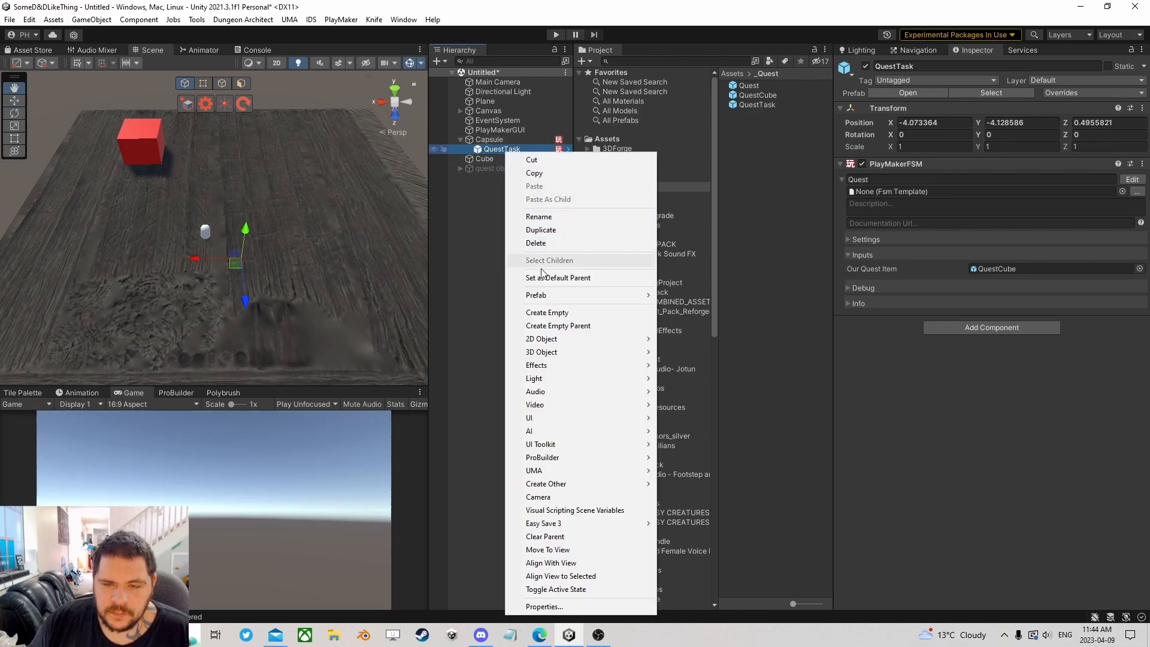
{"action": "mouse_move", "coordinate": [647, 296]}
{"action": "left_click", "coordinate": [688, 348]}
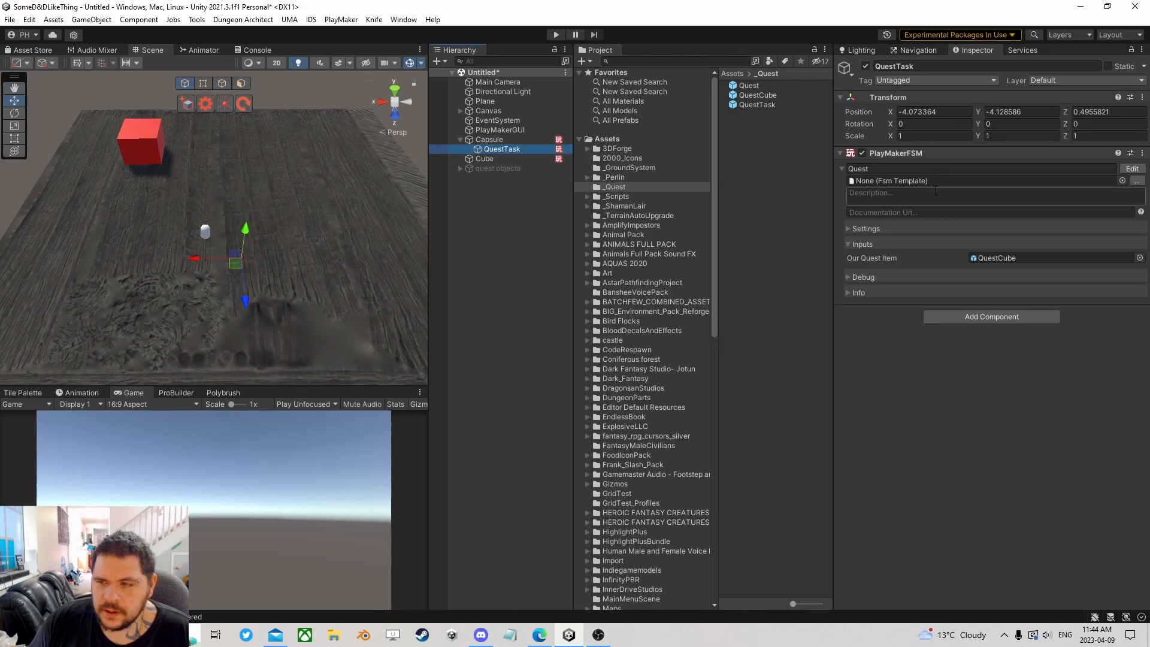
- Stack State 1, State 8 and State 9 in a column in QuestTask's Quest FSM, review State 7, and close the editor
{"action": "left_click", "coordinate": [1133, 169]}
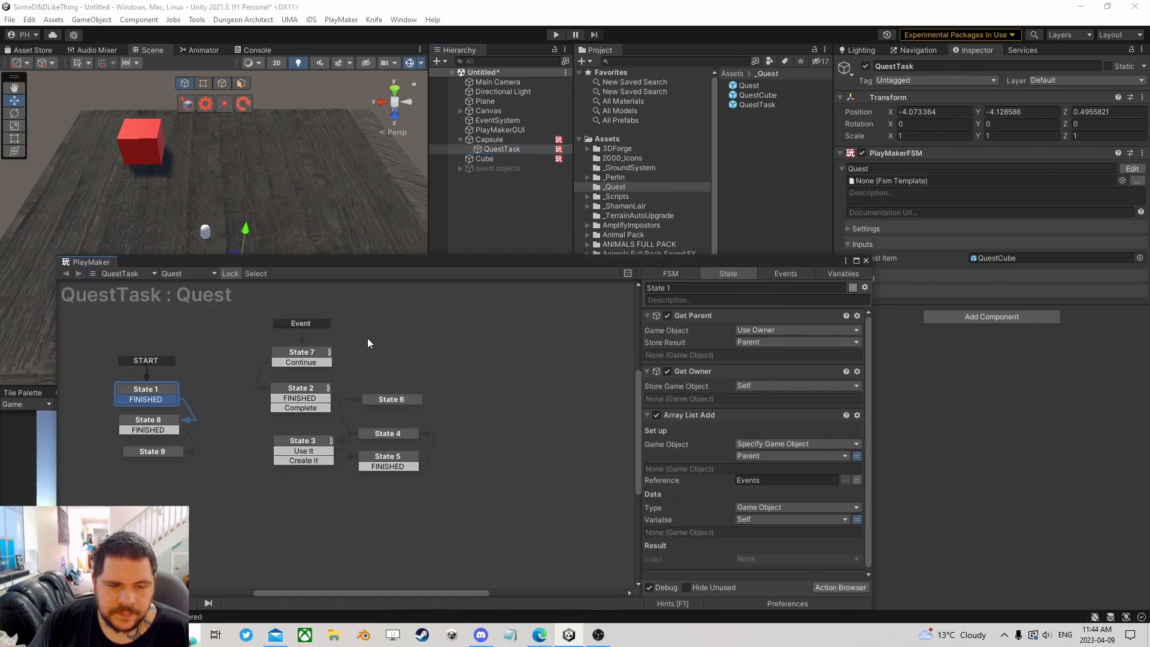
{"action": "left_click", "coordinate": [305, 355]}
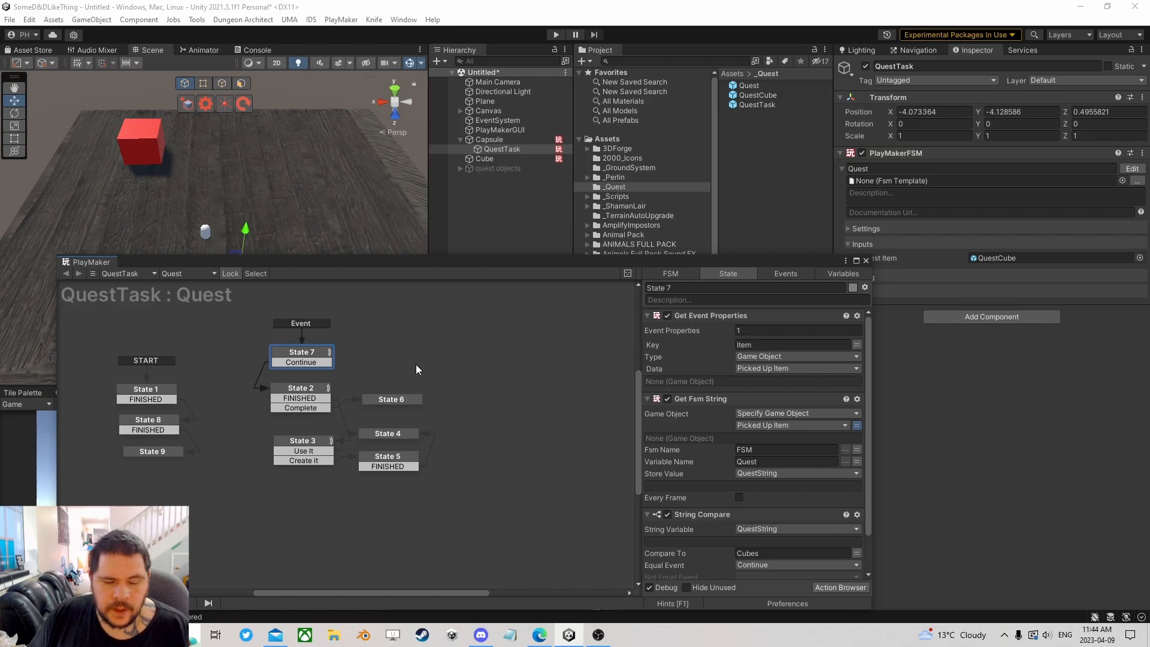
{"action": "left_click_drag", "start_coordinate": [306, 355], "coordinate": [308, 355]}
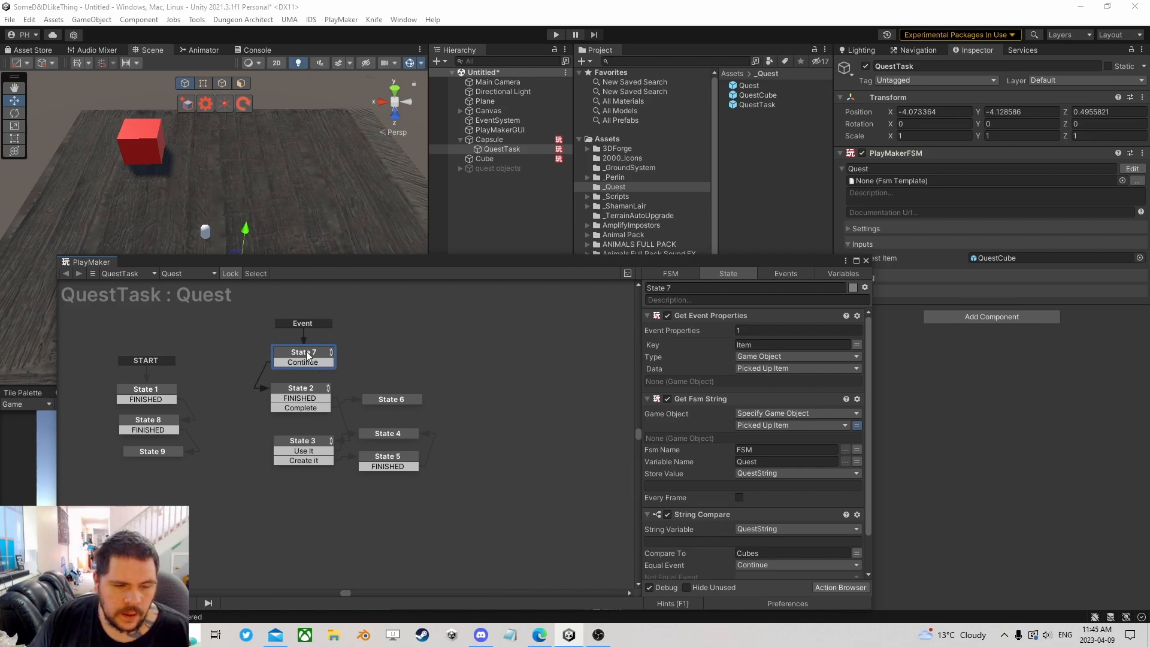
{"action": "left_click_drag", "start_coordinate": [89, 365], "coordinate": [232, 490]}
{"action": "left_click_drag", "start_coordinate": [159, 390], "coordinate": [176, 356]}
{"action": "middle_click_drag", "start_coordinate": [192, 396], "coordinate": [253, 368]}
{"action": "left_click", "coordinate": [232, 322]}
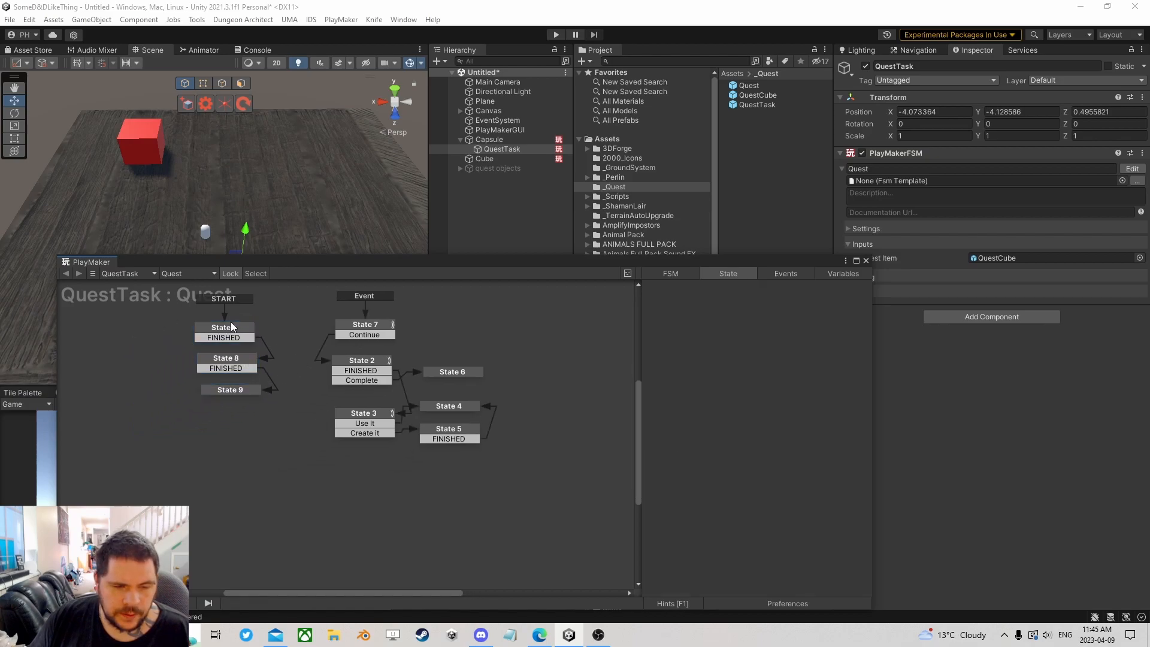
{"action": "mouse_move", "coordinate": [236, 365]}
{"action": "left_mouse_down"}
{"action": "mouse_move", "coordinate": [226, 361]}
{"action": "mouse_move", "coordinate": [238, 387]}
{"action": "left_mouse_up"}
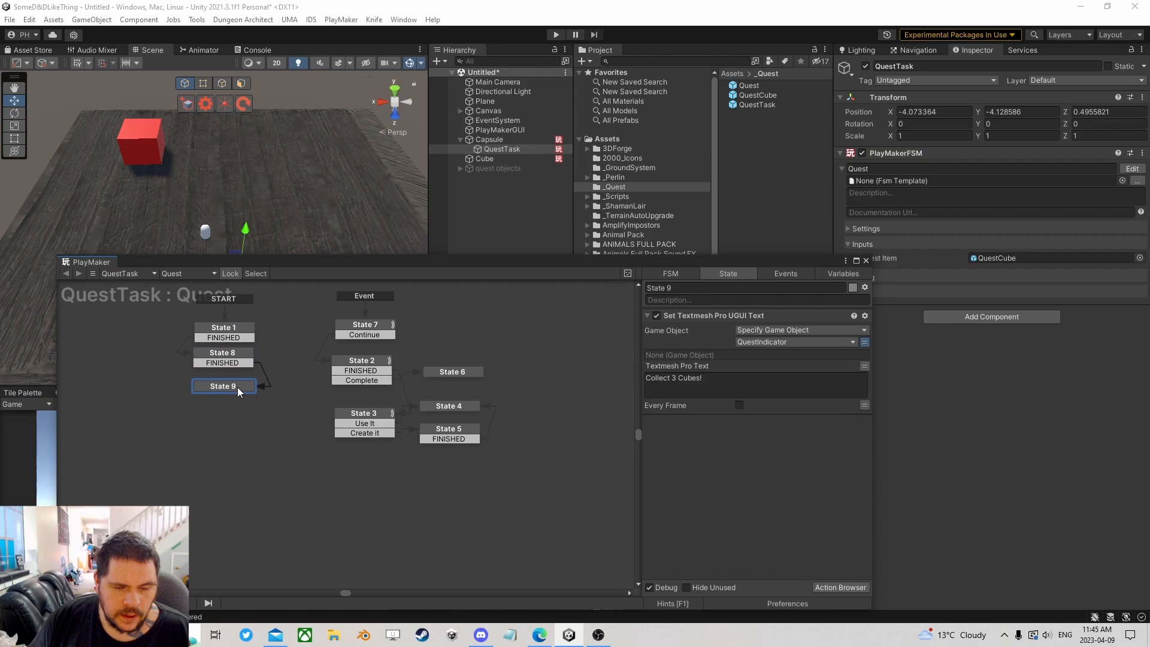
{"action": "left_click", "coordinate": [369, 324]}
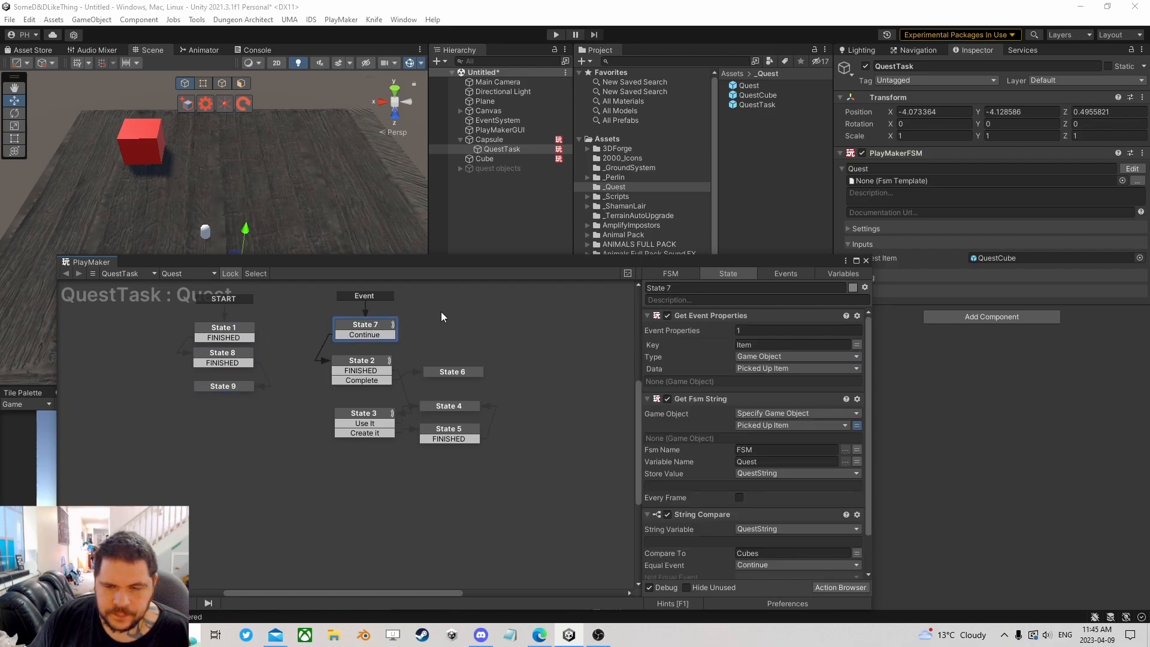
{"action": "left_click", "coordinate": [867, 260]}
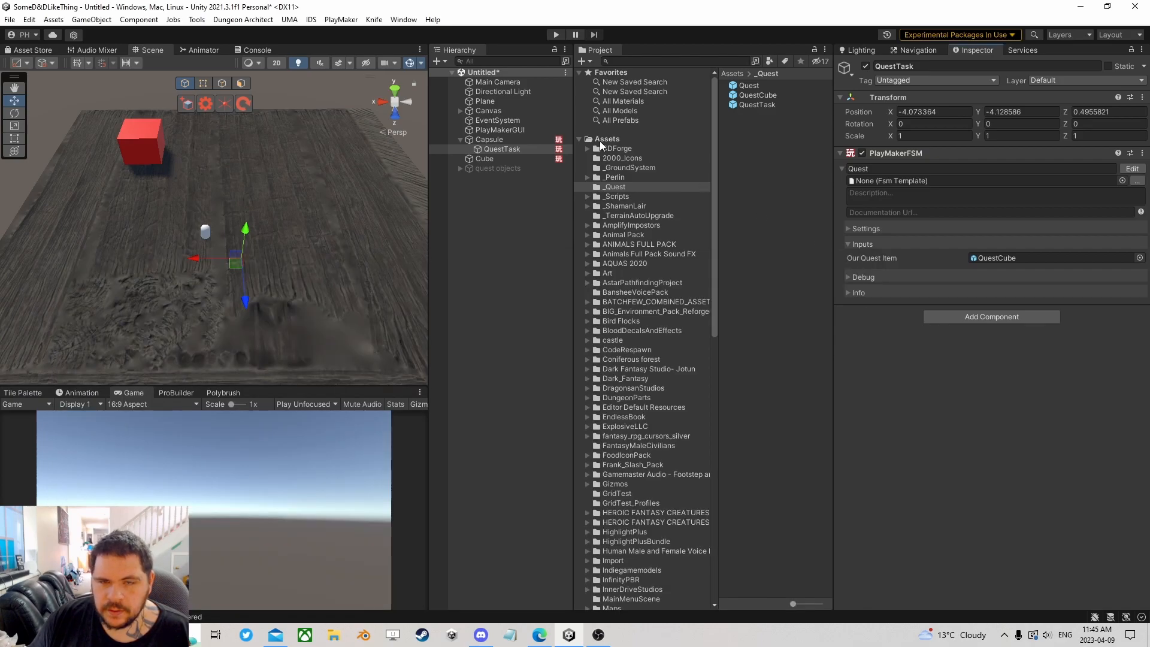
- Open the Capsule's FSM and examine the event actions in State 2 and State 3
{"action": "left_click", "coordinate": [498, 140]}
{"action": "left_click", "coordinate": [1125, 436]}
{"action": "left_click", "coordinate": [251, 390]}
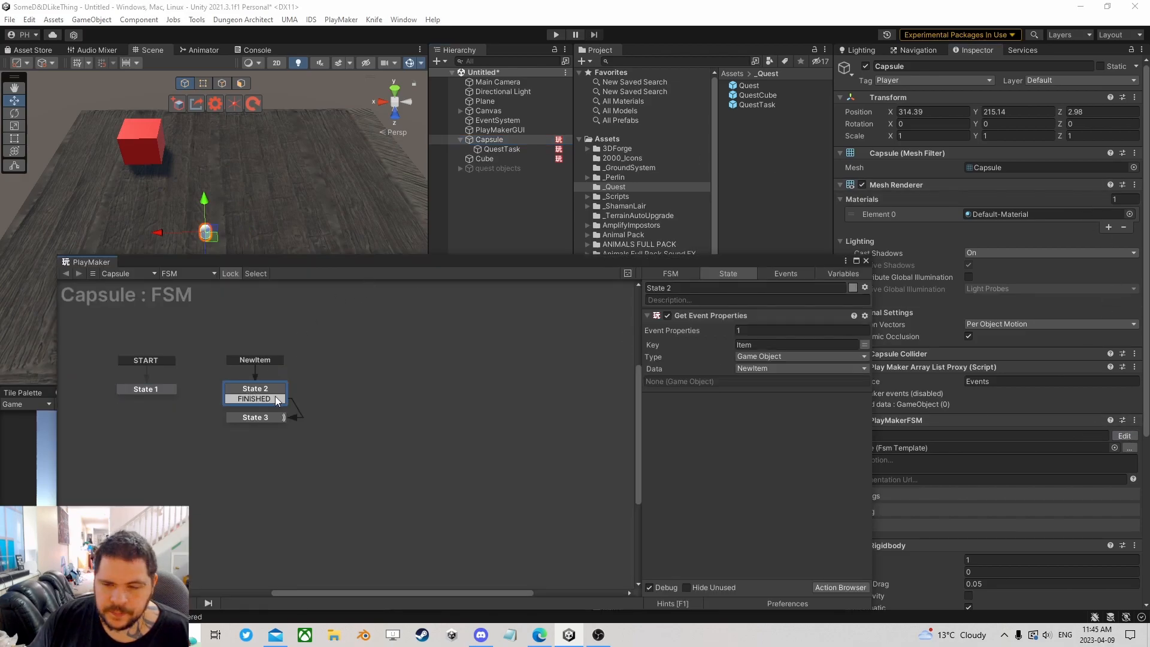
{"action": "left_click", "coordinate": [249, 418]}
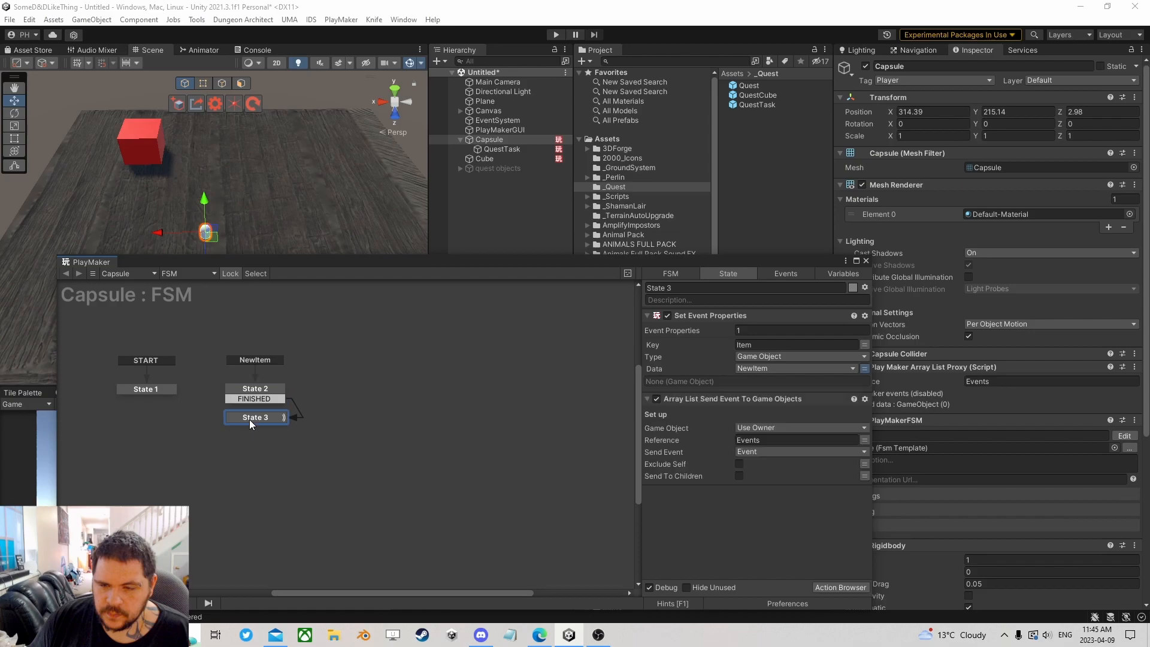
{"action": "left_click", "coordinate": [260, 388]}
{"action": "left_click_drag", "start_coordinate": [260, 388], "coordinate": [257, 384]}
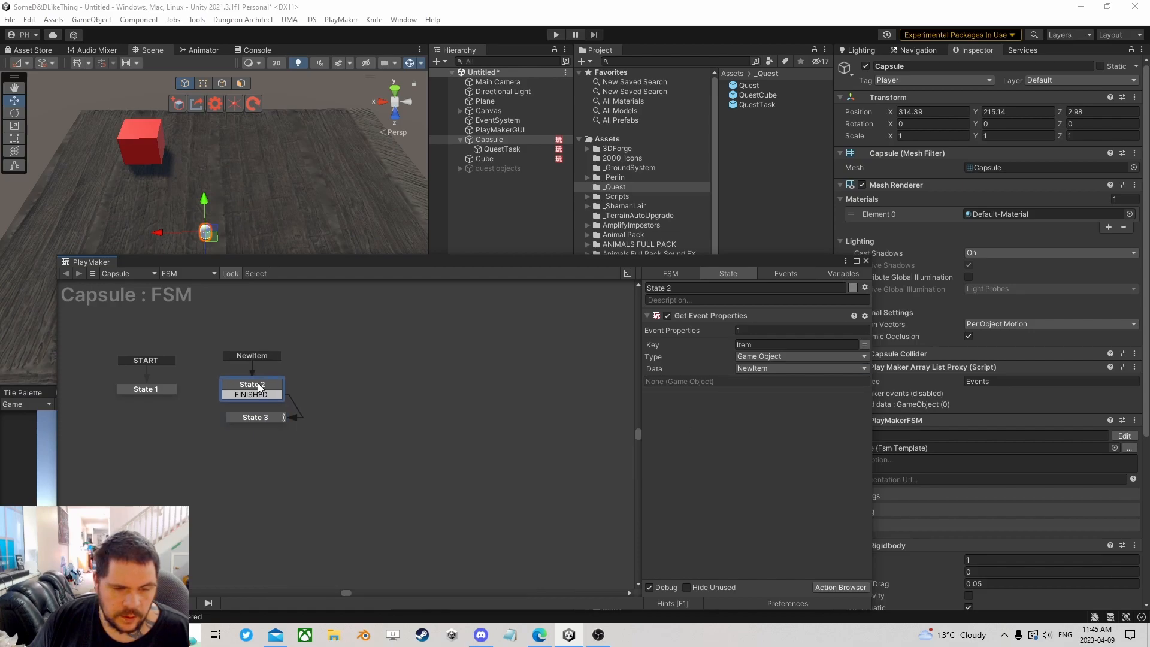
- Add State 4 beside State 2 in the Capsule's FSM and create an event named POI
{"action": "left_click", "coordinate": [325, 379]}
{"action": "right_click", "coordinate": [325, 383]}
{"action": "left_click", "coordinate": [345, 385]}
{"action": "left_click", "coordinate": [786, 273]}
{"action": "left_click", "coordinate": [772, 573]}
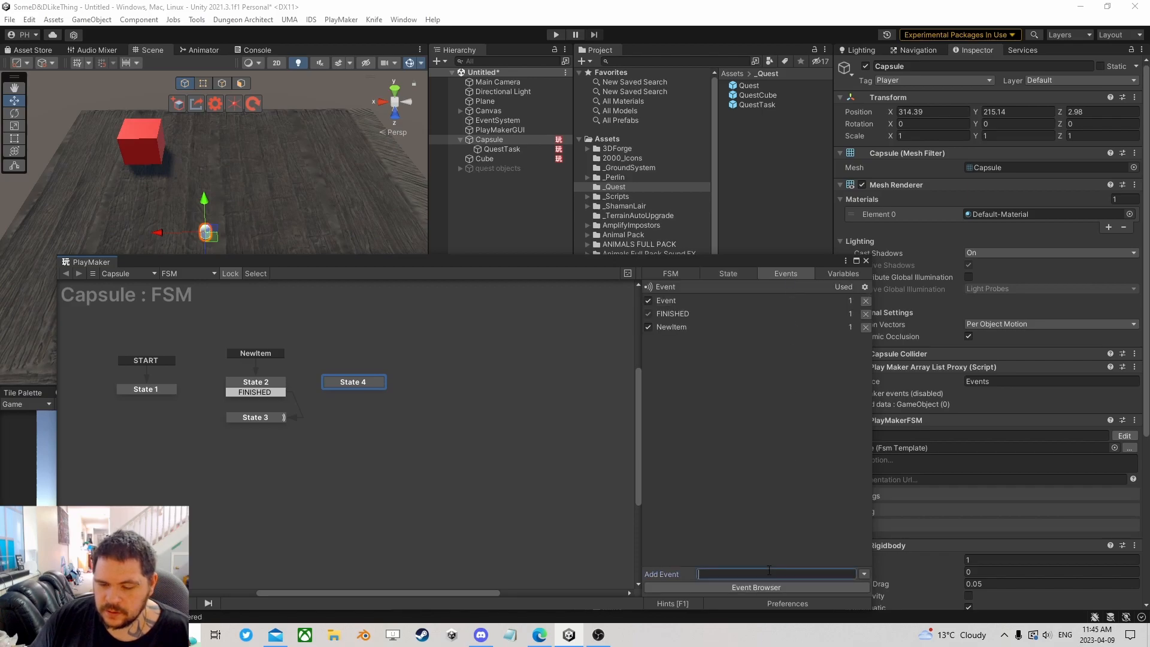
{"action": "type", "text": "POI"}
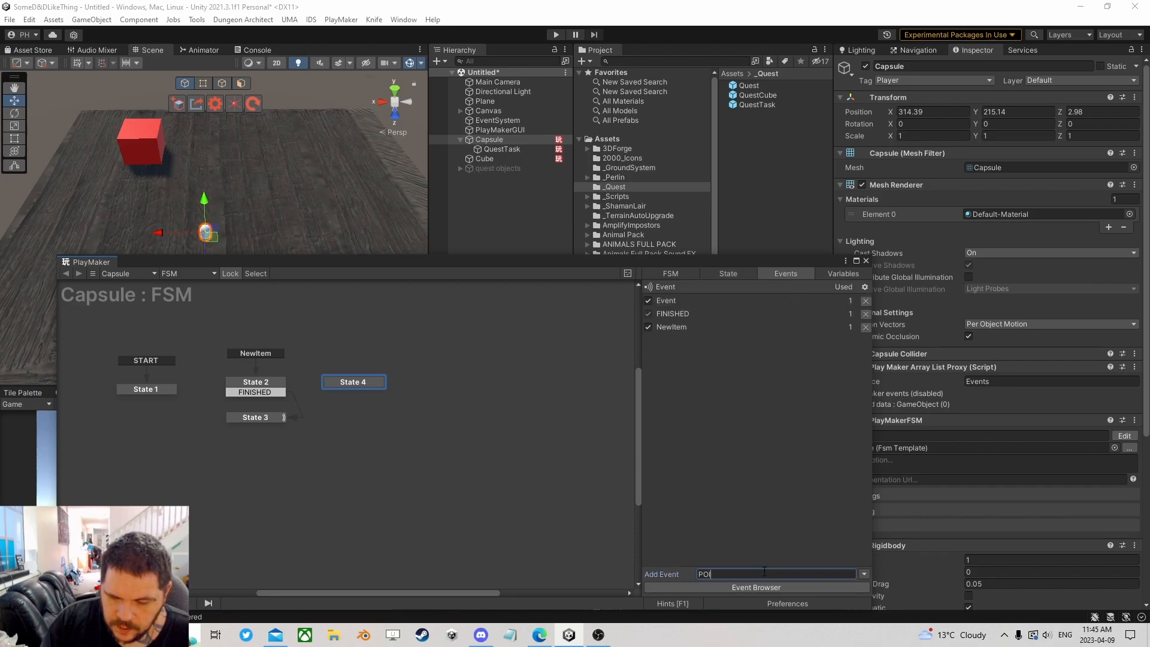
{"action": "key", "text": "Return"}
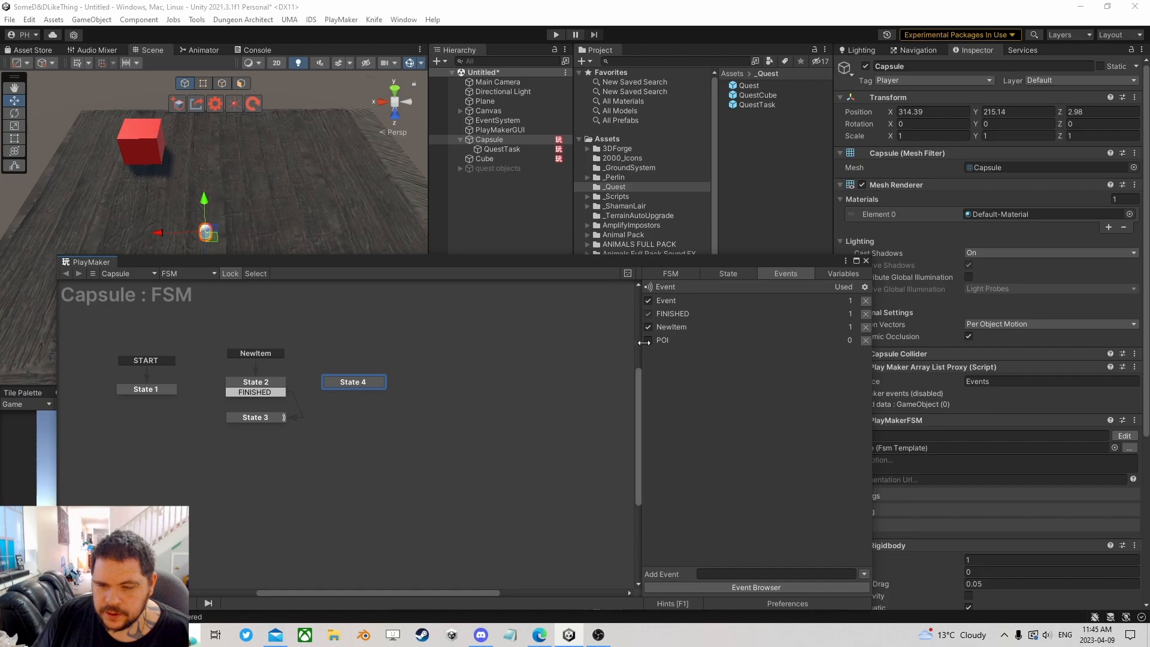
- Give State 4 a POI global transition and align it with State 2
{"action": "right_click", "coordinate": [356, 387]}
{"action": "mouse_move", "coordinate": [411, 398]}
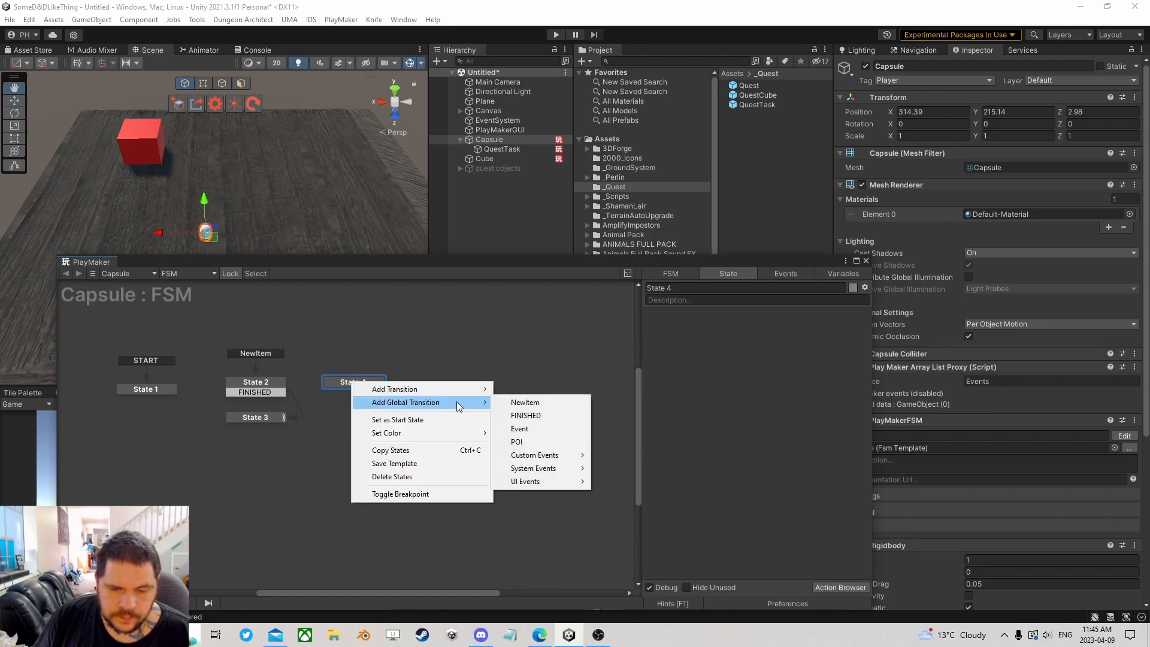
{"action": "left_click", "coordinate": [517, 441]}
{"action": "left_click_drag", "start_coordinate": [354, 381], "coordinate": [346, 382]}
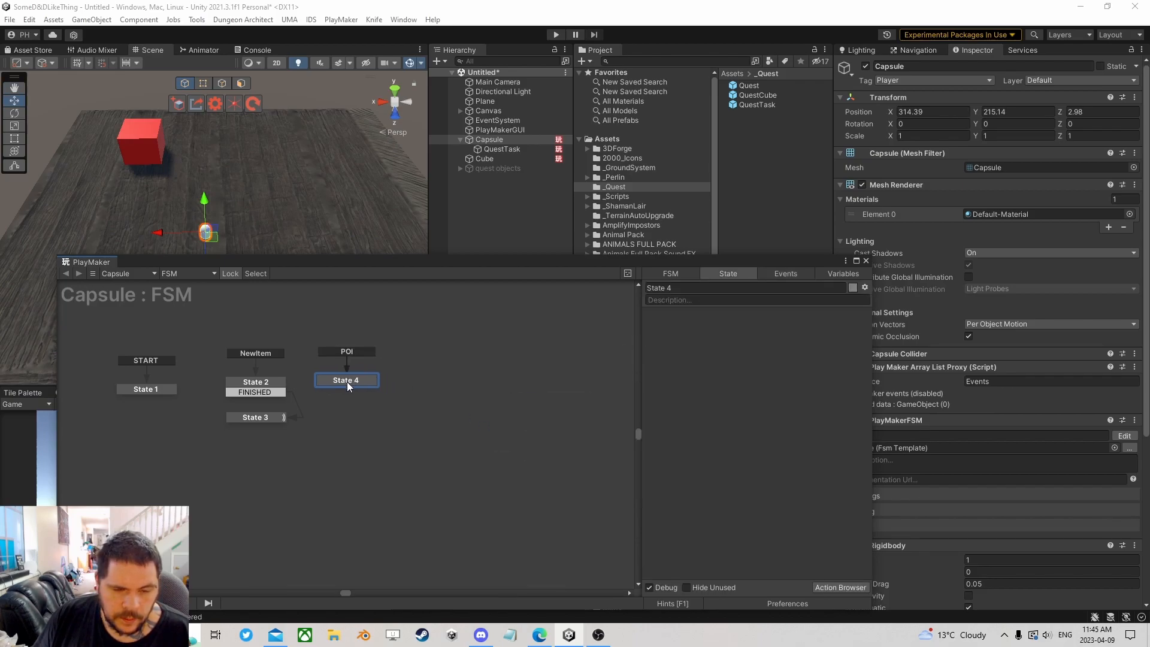
- Copy the Get Event Properties action from State 2 into State 4
{"action": "left_click", "coordinate": [264, 389]}
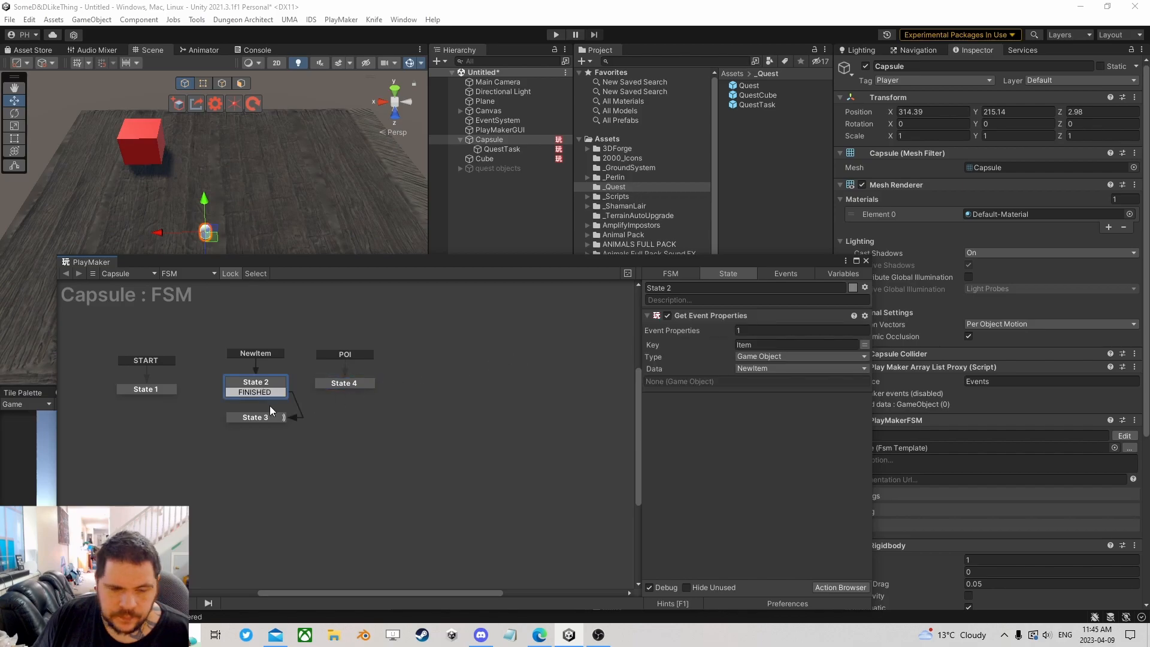
{"action": "right_click", "coordinate": [707, 316]}
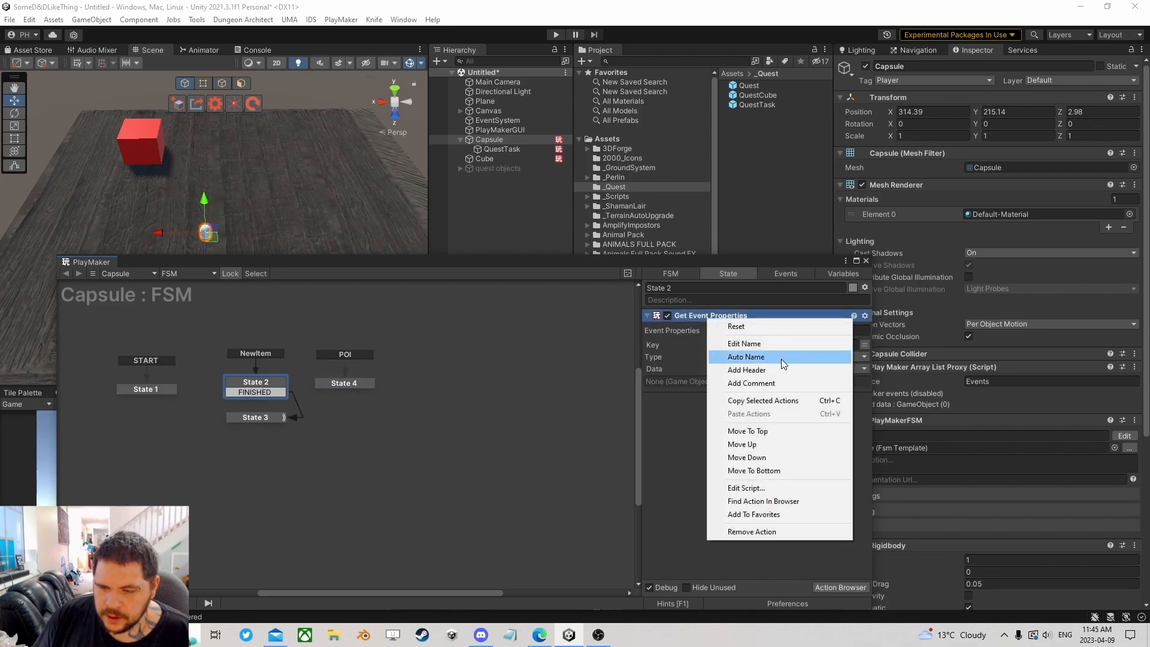
{"action": "left_click", "coordinate": [762, 400]}
{"action": "left_click", "coordinate": [351, 386]}
{"action": "right_click", "coordinate": [662, 338]}
{"action": "left_click", "coordinate": [713, 460]}
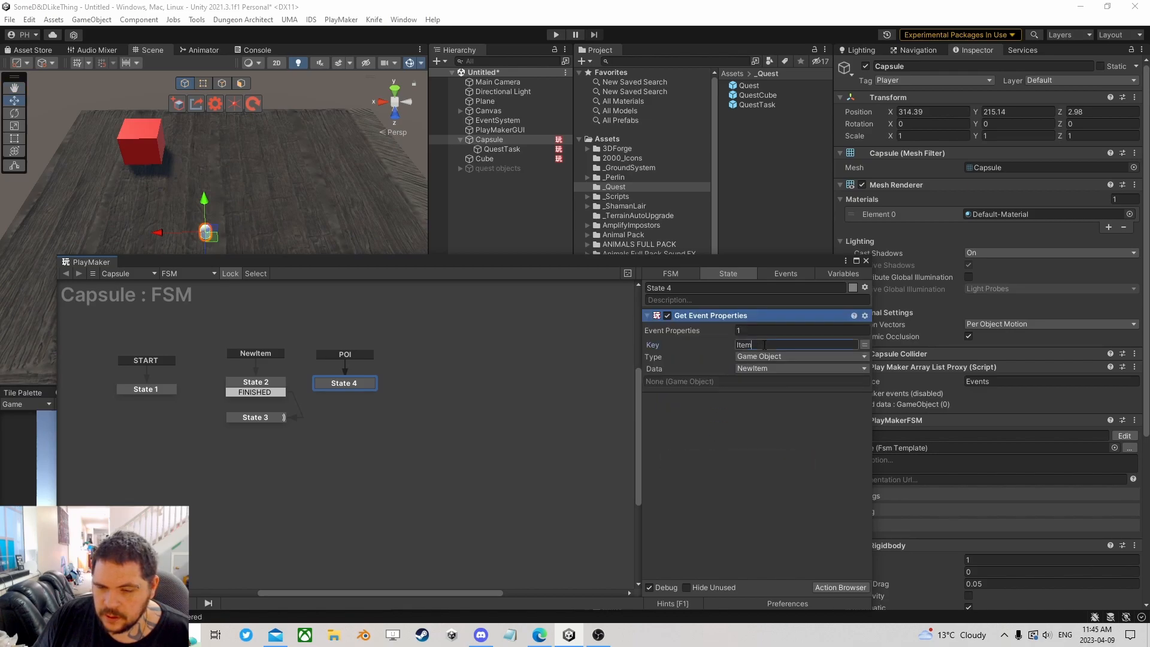
- Set State 4's Get Event Properties to key POI, type String, storing the data in a new variable named POIString
{"action": "type", "text": "POI"}
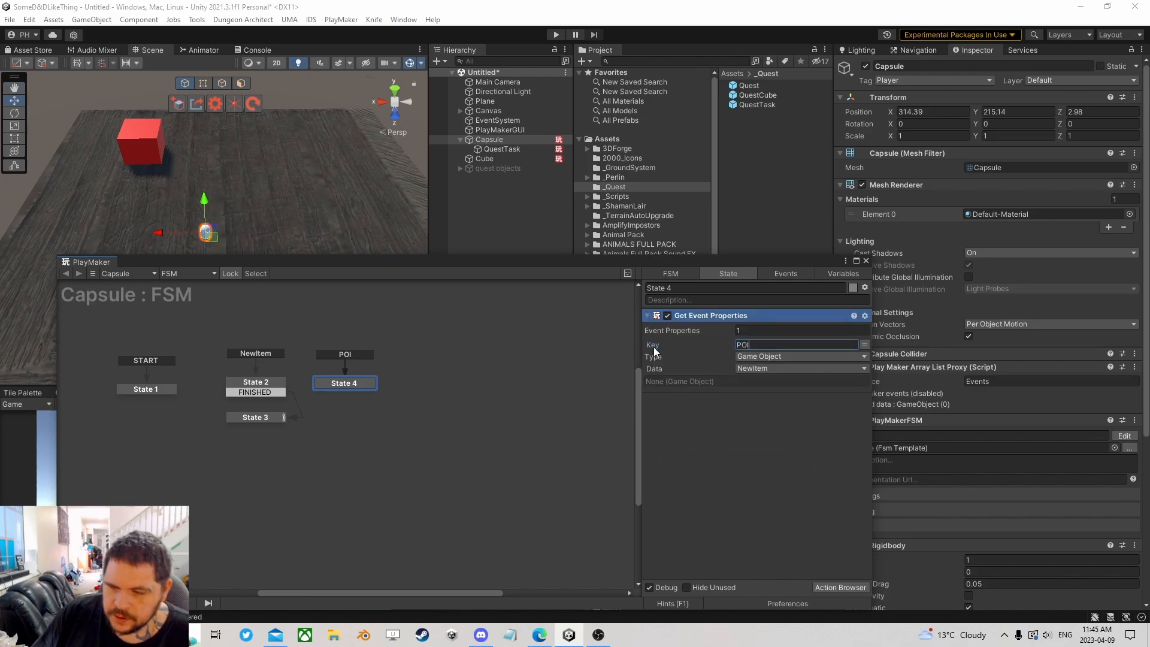
{"action": "left_click", "coordinate": [756, 356]}
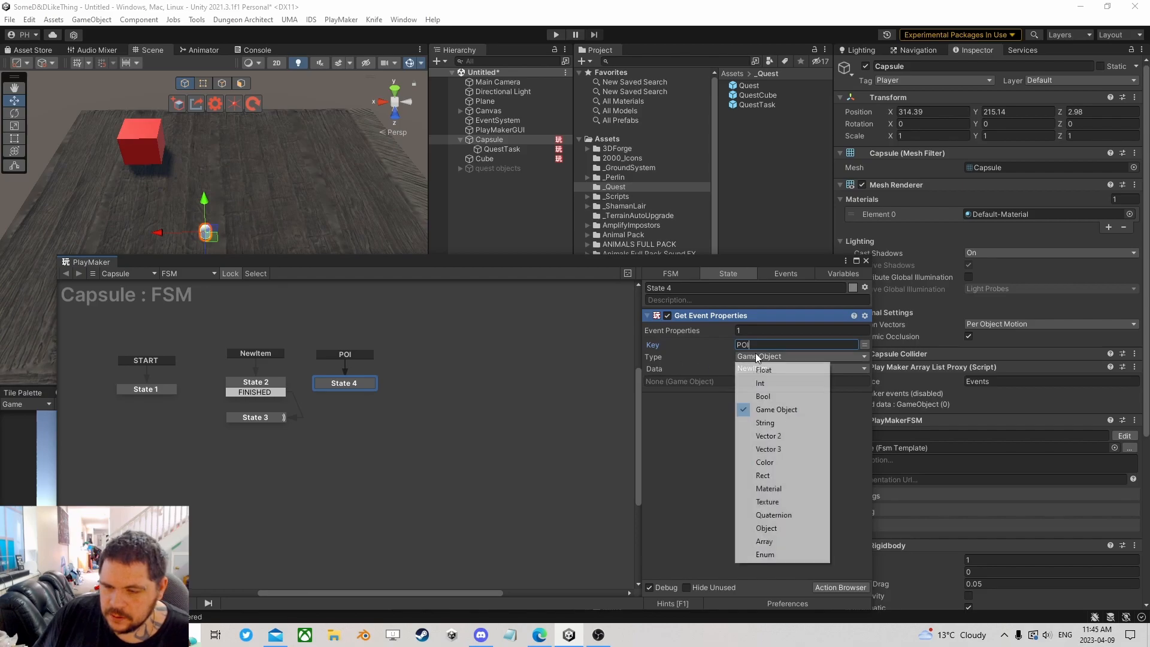
{"action": "left_click", "coordinate": [779, 422]}
{"action": "left_click", "coordinate": [763, 367]}
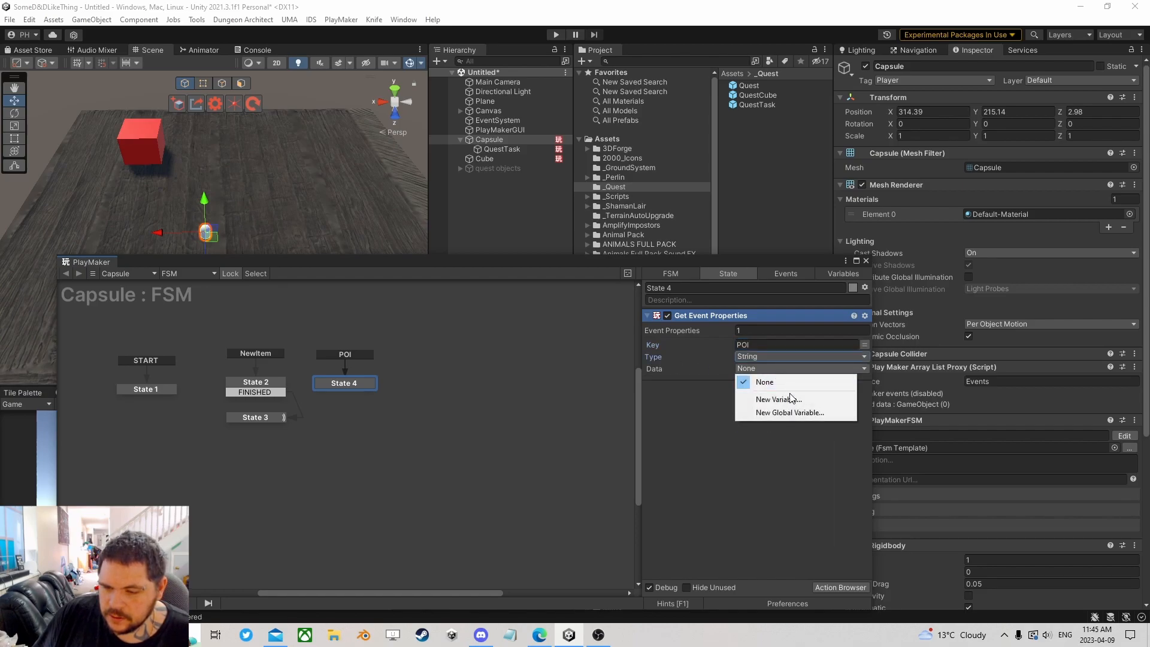
{"action": "left_click", "coordinate": [789, 397]}
{"action": "type", "text": "POIString"}
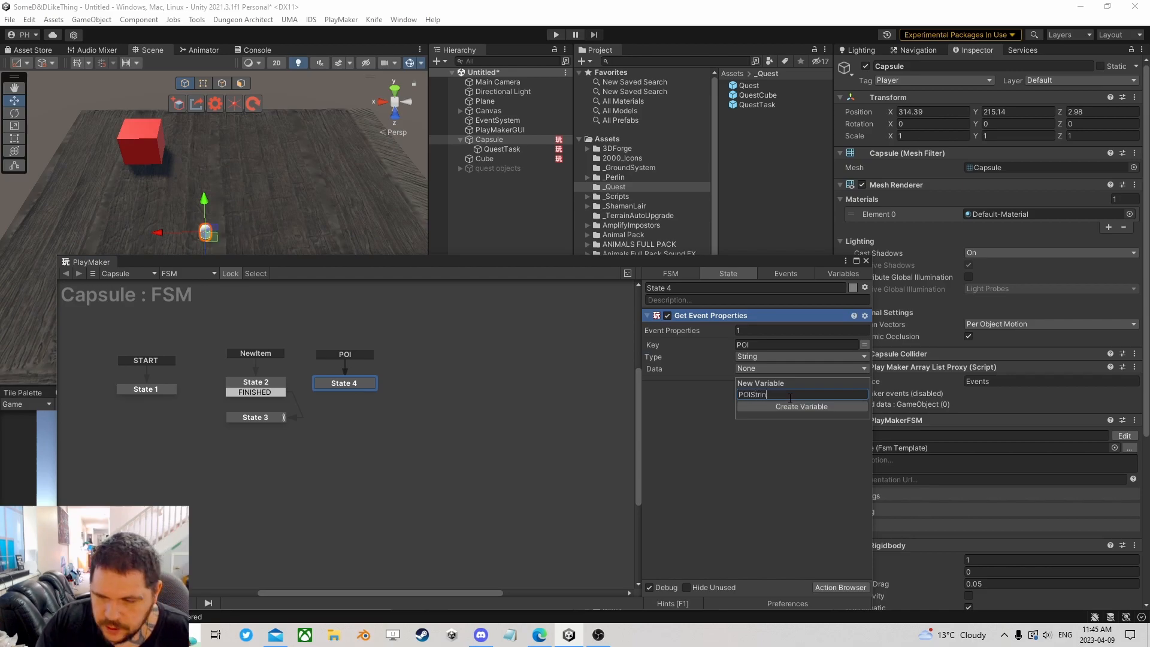
{"action": "key", "text": "Return"}
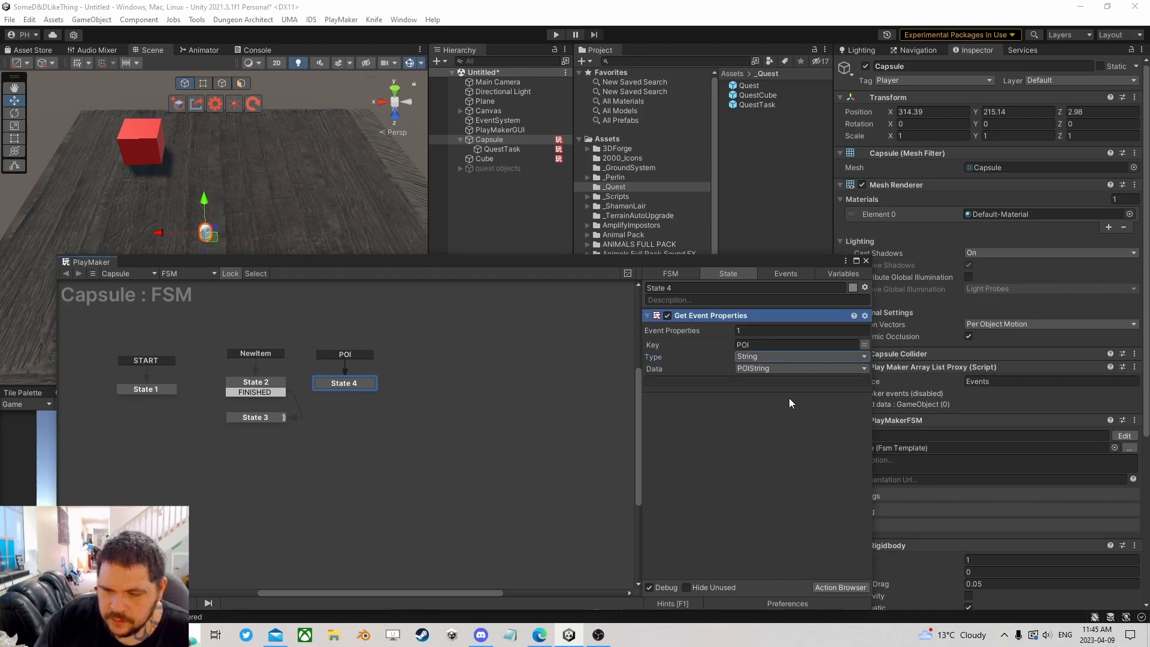
- Paste a copy of State 3 beneath State 4 as State 5, link it from State 4 with FINISHED, and align State 4 with State 2
{"action": "left_click", "coordinate": [260, 418]}
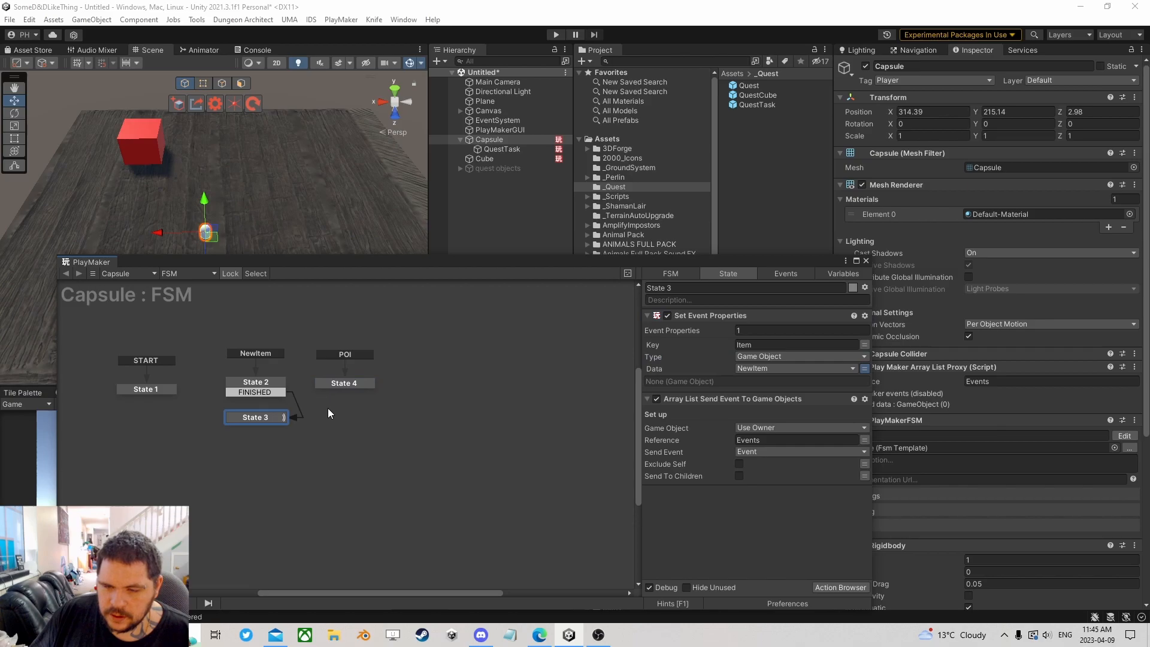
{"action": "left_click", "coordinate": [340, 388]}
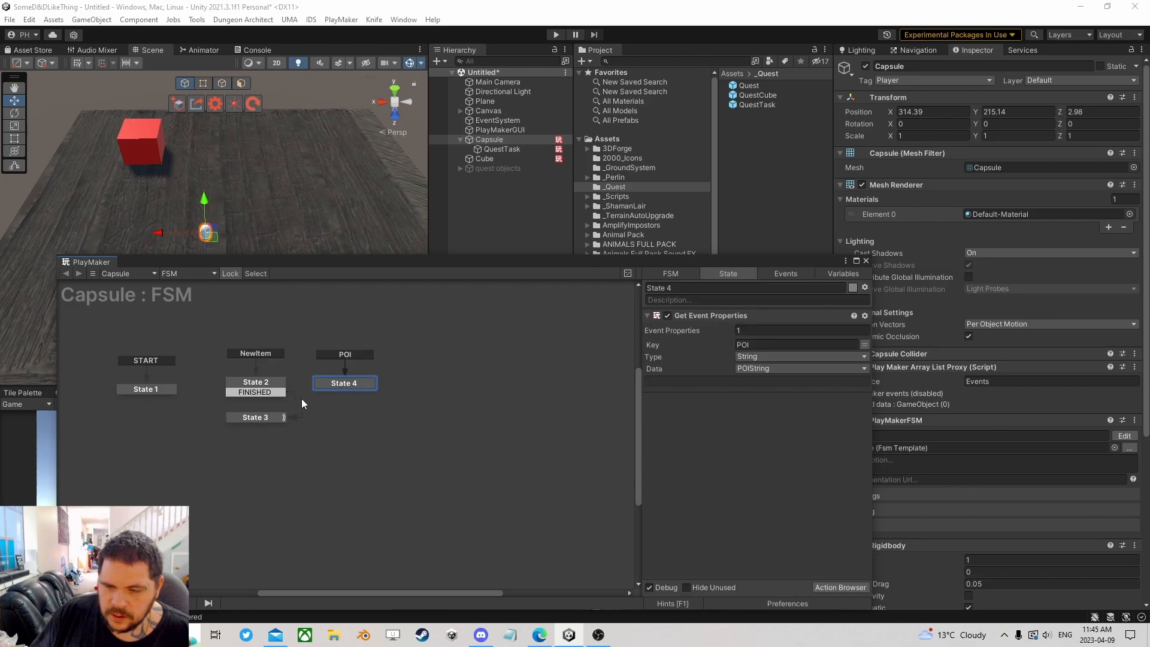
{"action": "left_click", "coordinate": [264, 418]}
{"action": "right_click", "coordinate": [261, 416]}
{"action": "left_click", "coordinate": [318, 484]}
{"action": "right_click", "coordinate": [318, 408]}
{"action": "left_click", "coordinate": [334, 428]}
{"action": "left_click", "coordinate": [353, 384]}
{"action": "left_click", "coordinate": [353, 383], "text": "ctrl"}
{"action": "left_click_drag", "start_coordinate": [357, 392], "coordinate": [353, 418]}
{"action": "left_click_drag", "start_coordinate": [273, 385], "coordinate": [345, 374]}
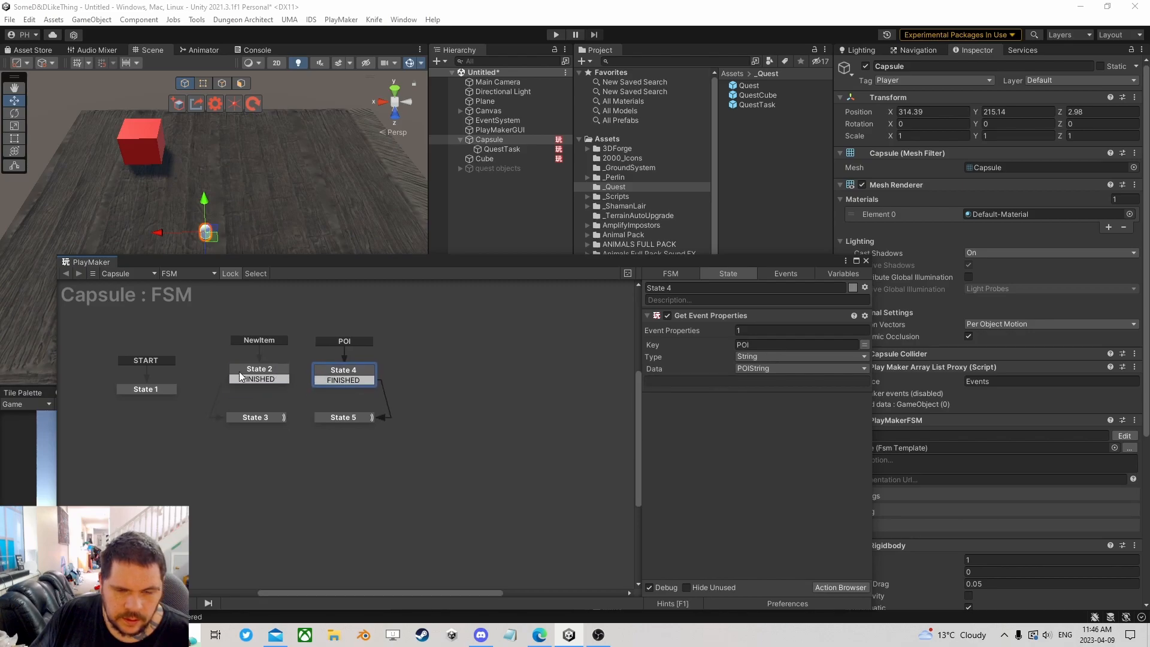
- Set State 5's Set Event Properties to key POI, type String, with POIString as the data
{"action": "left_click", "coordinate": [340, 419]}
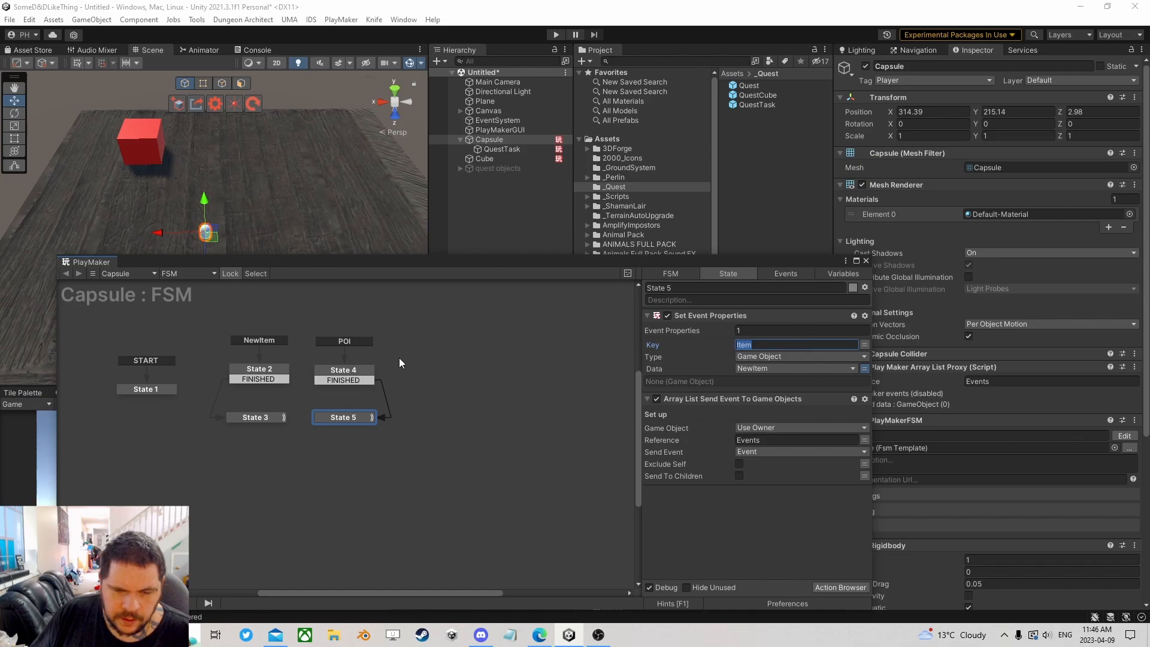
{"action": "left_click", "coordinate": [344, 371]}
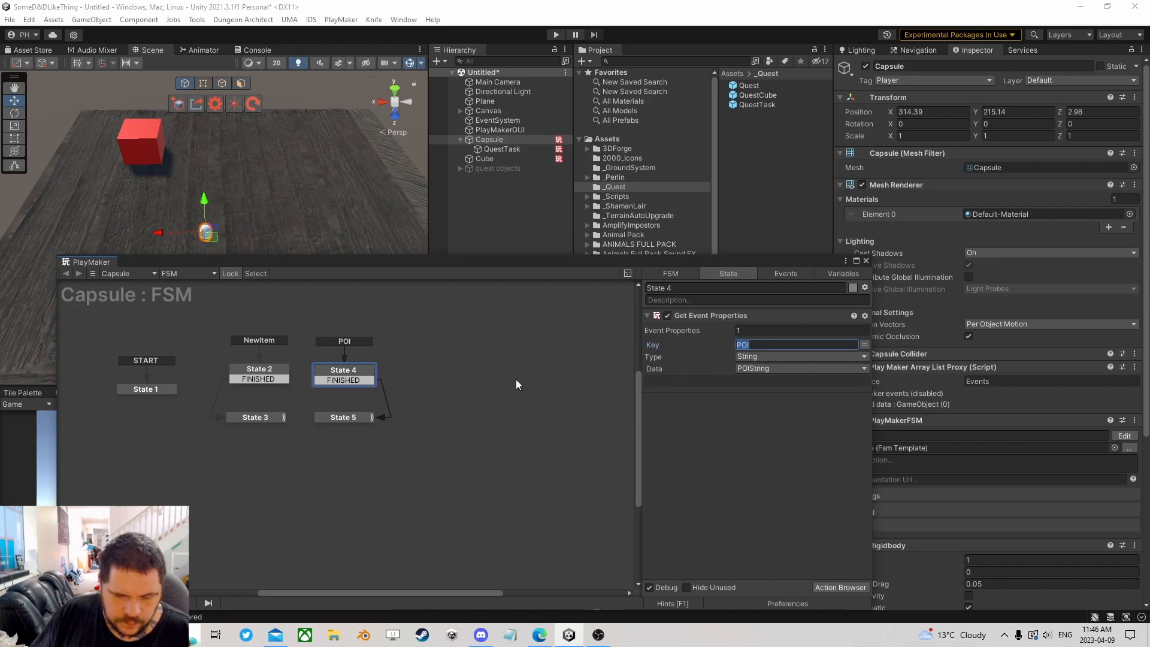
{"action": "left_click", "coordinate": [354, 417]}
{"action": "type", "text": "POI"}
{"action": "left_click", "coordinate": [774, 359]}
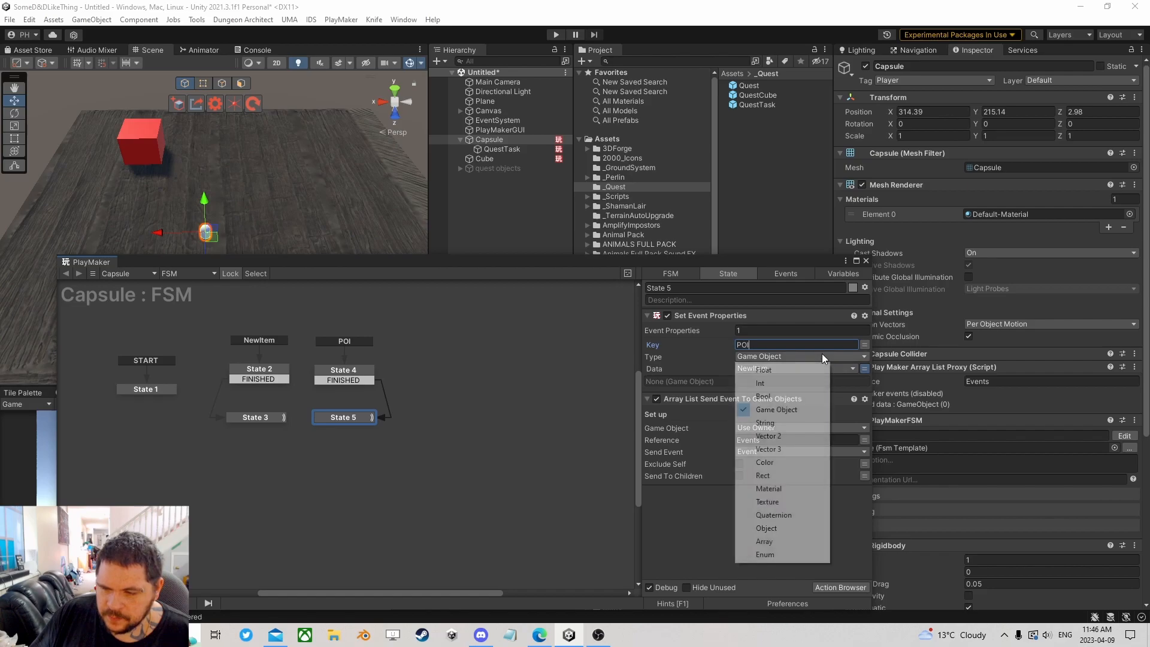
{"action": "left_click", "coordinate": [773, 424]}
{"action": "left_click", "coordinate": [850, 368]}
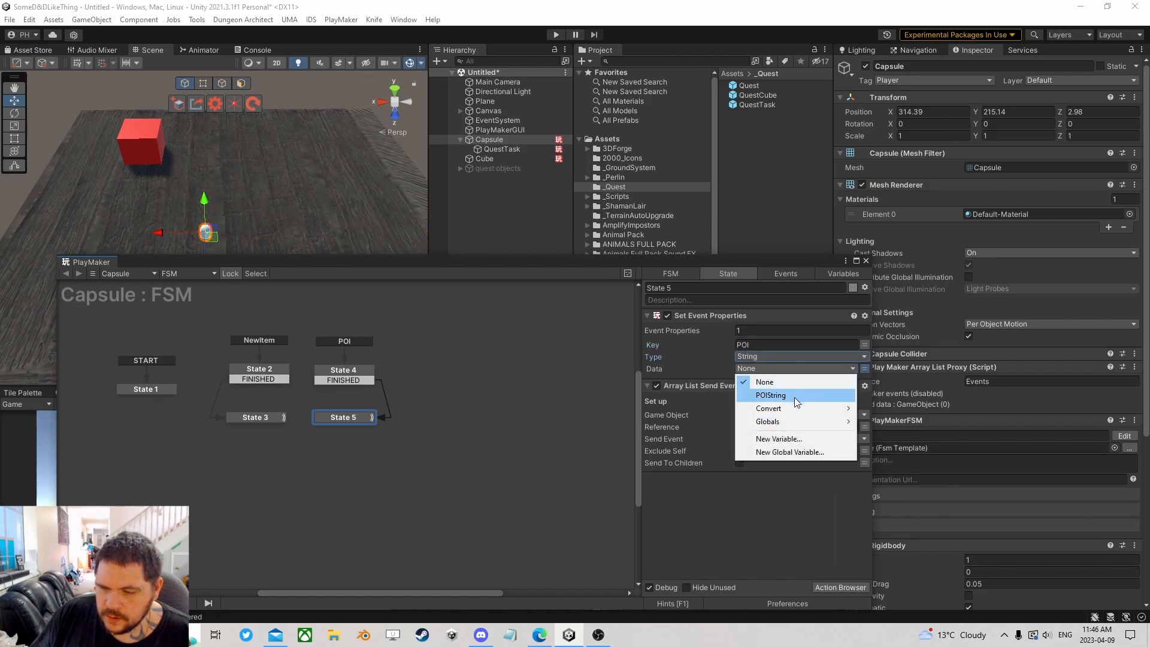
{"action": "left_click", "coordinate": [794, 397]}
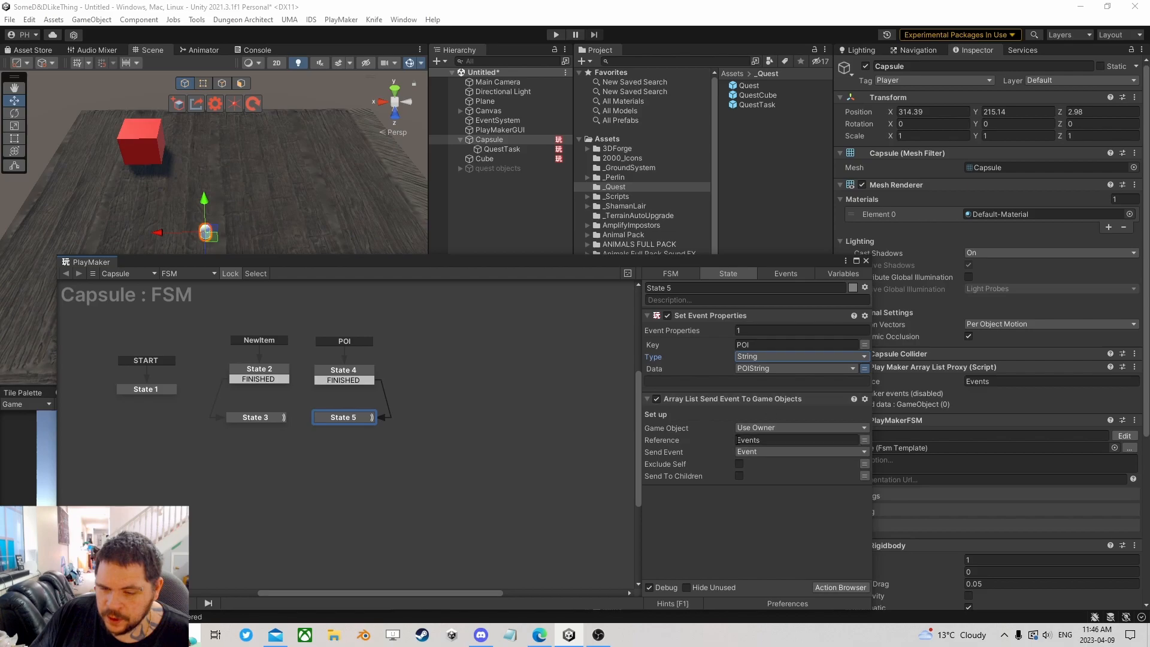
- Move State 4 and State 5 closer to State 2 and State 3, and line State 3 up beneath State 2
{"action": "left_click_drag", "start_coordinate": [354, 375], "coordinate": [339, 372]}
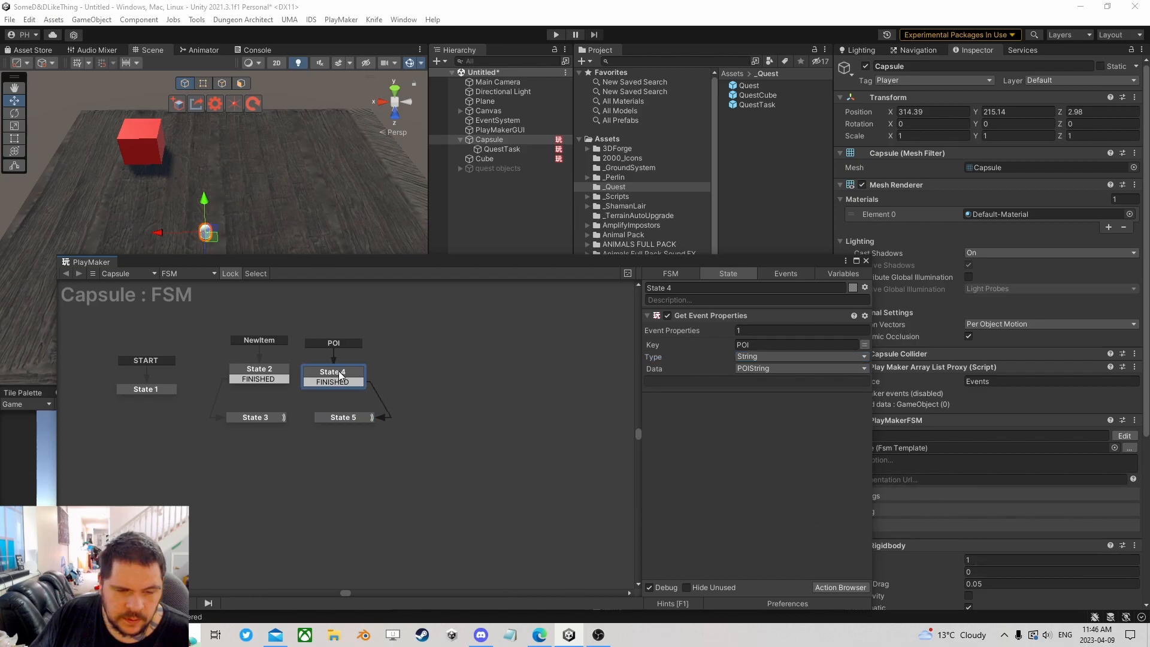
{"action": "left_click", "coordinate": [344, 417]}
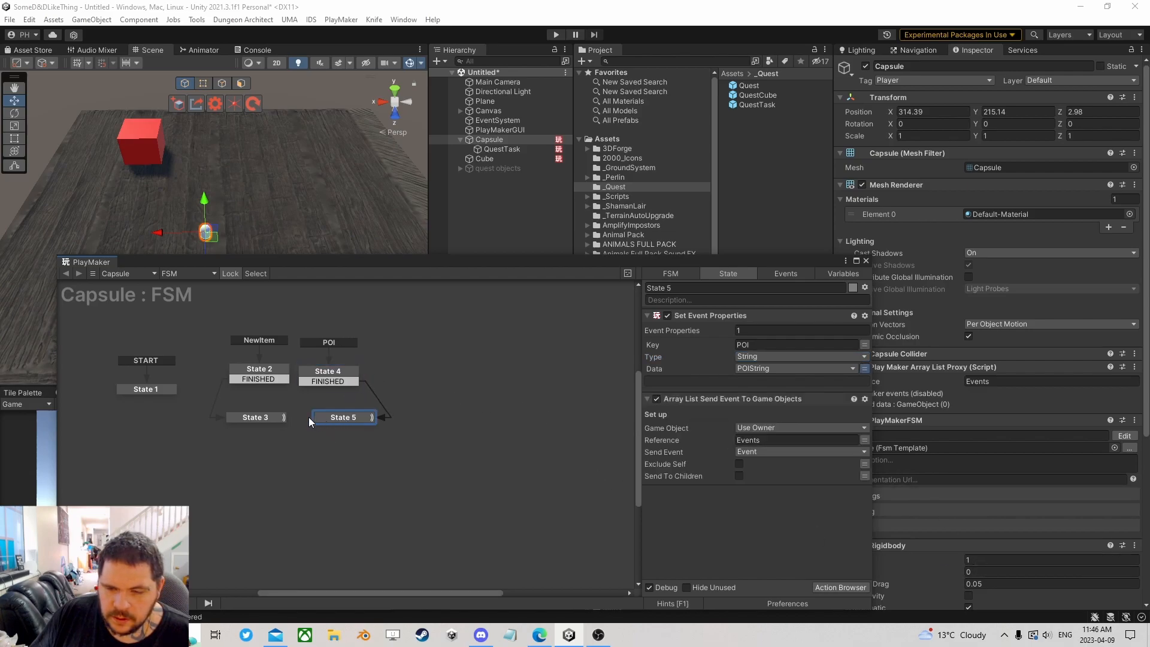
{"action": "left_click", "coordinate": [266, 419]}
{"action": "left_click", "coordinate": [339, 420]}
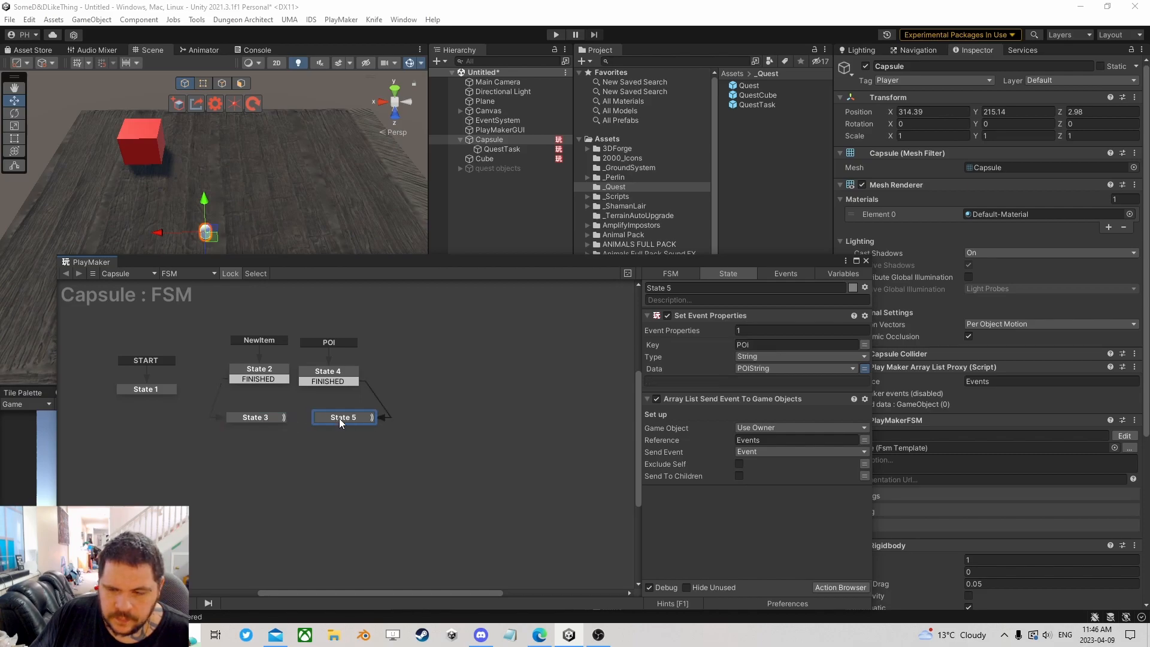
{"action": "left_click_drag", "start_coordinate": [317, 419], "coordinate": [261, 414]}
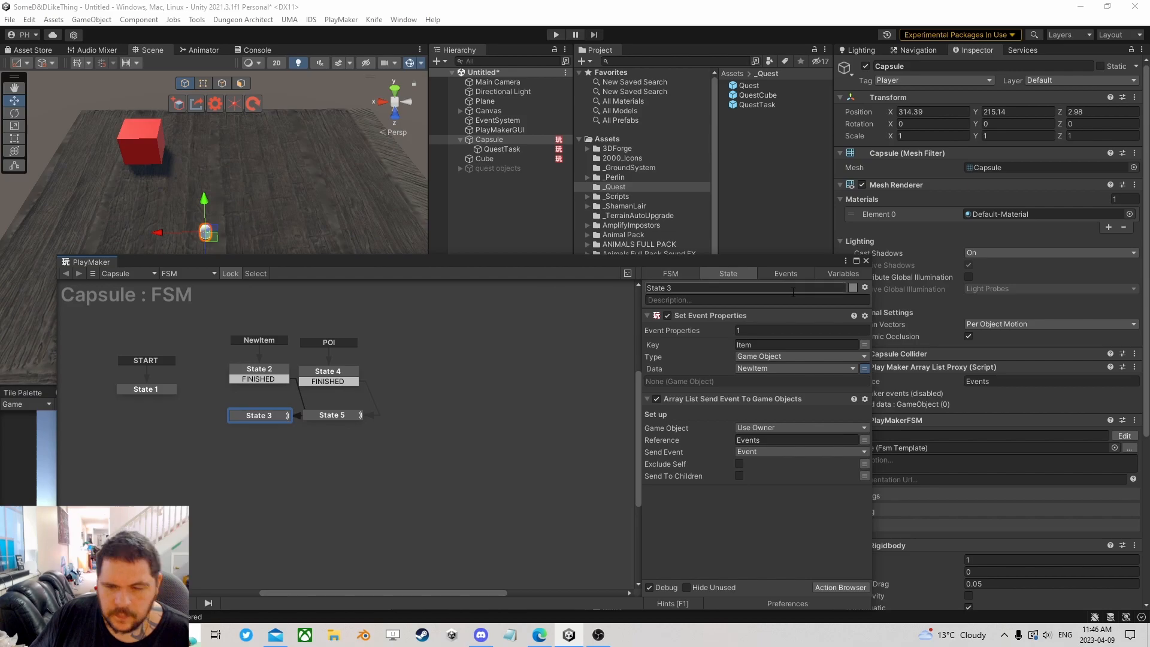
- Open the Quest FSM of the QuestTask object under Capsule and reposition the FSM editor window to show the whole graph
{"action": "left_click", "coordinate": [868, 261]}
{"action": "left_click", "coordinate": [504, 149]}
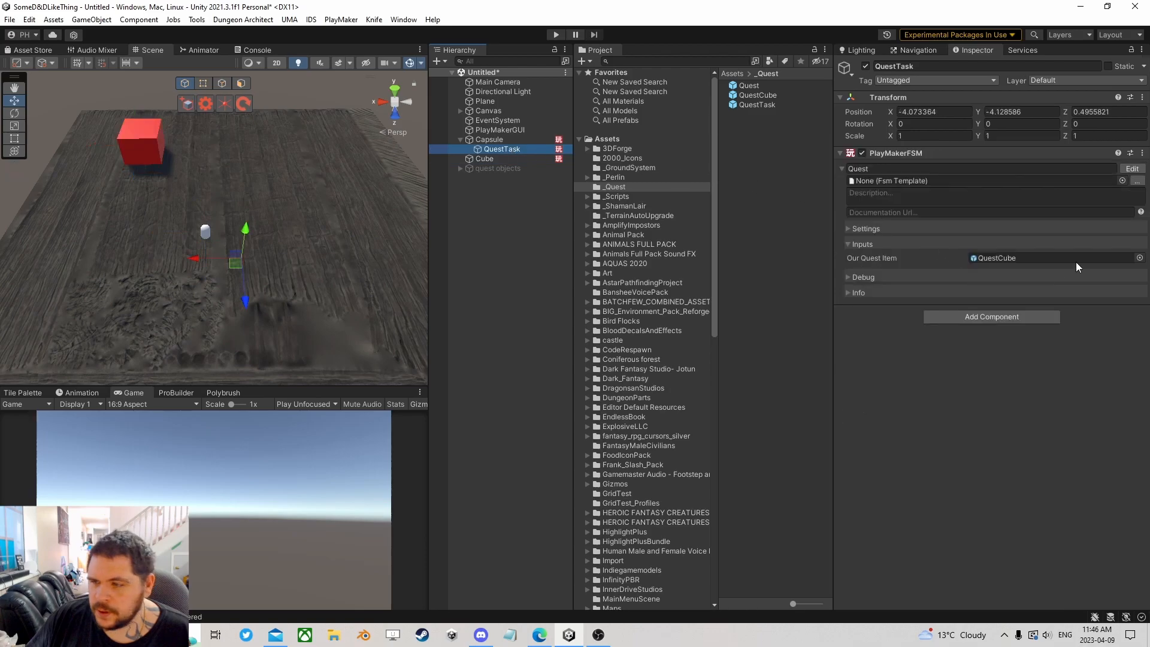
{"action": "left_click", "coordinate": [1133, 168]}
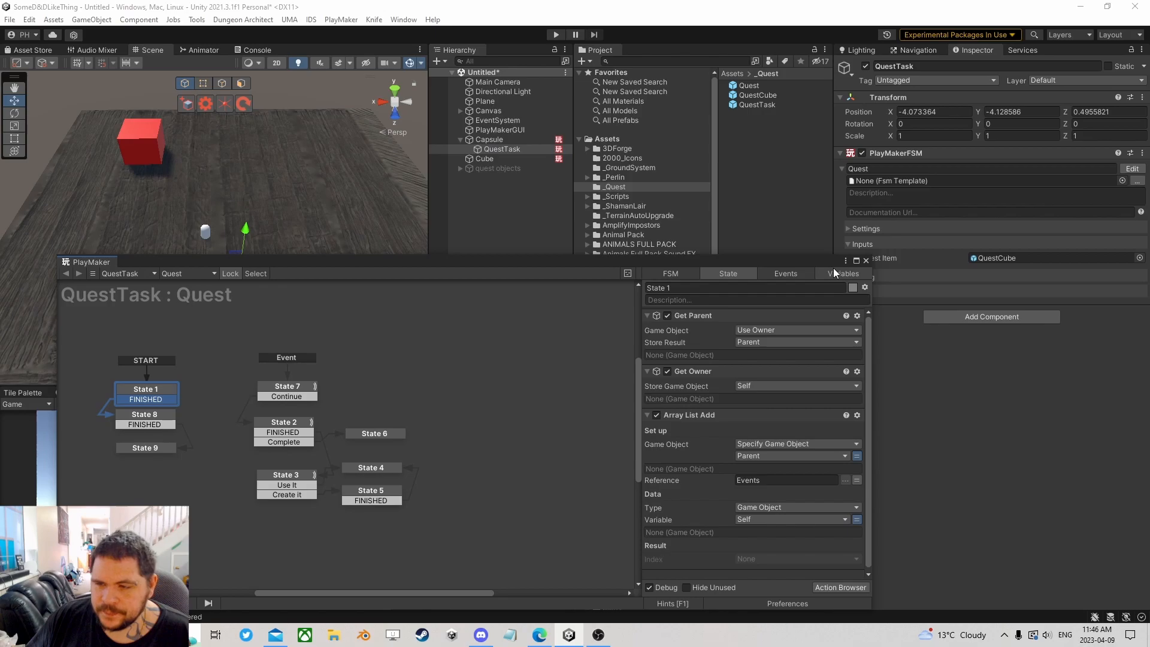
{"action": "left_click_drag", "start_coordinate": [800, 263], "coordinate": [856, 141]}
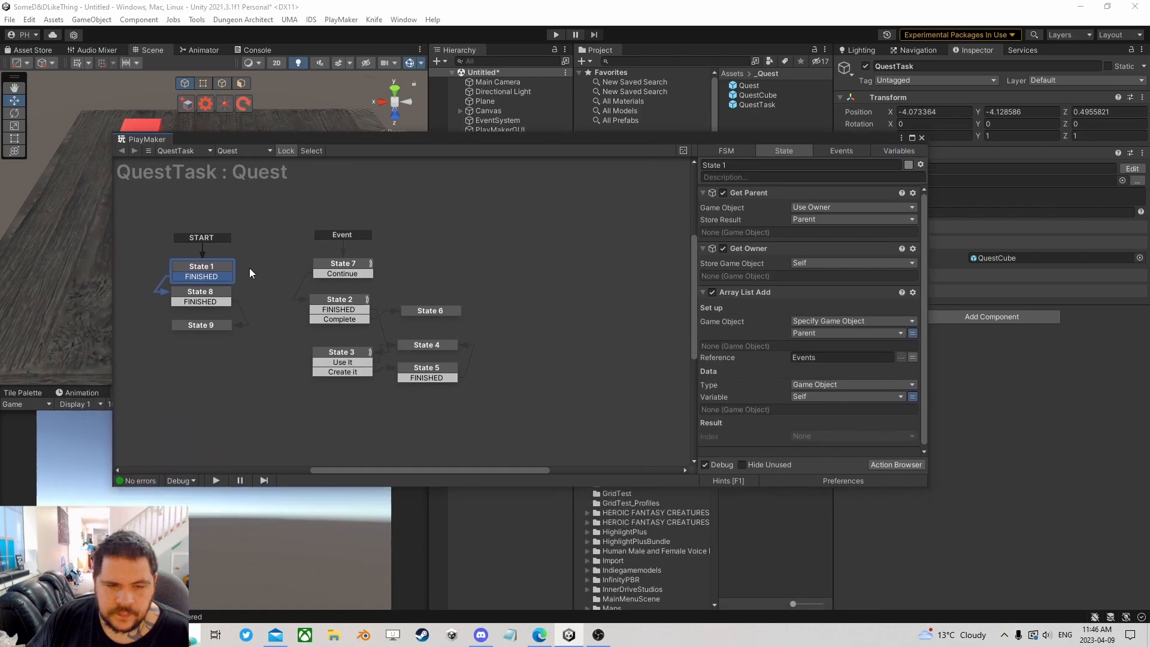
- Set State 7's Get Event Properties to key POI, type String, storing the data in QuestString
{"action": "left_click", "coordinate": [366, 269]}
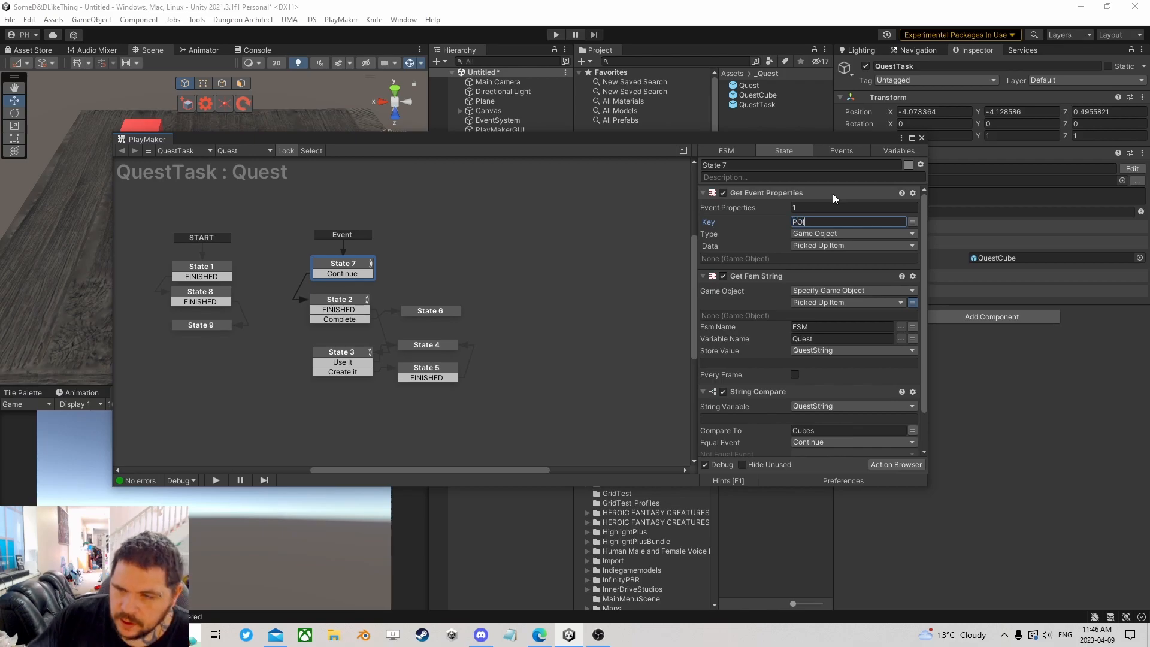
{"action": "type", "text": "I"}
{"action": "left_click", "coordinate": [819, 235]}
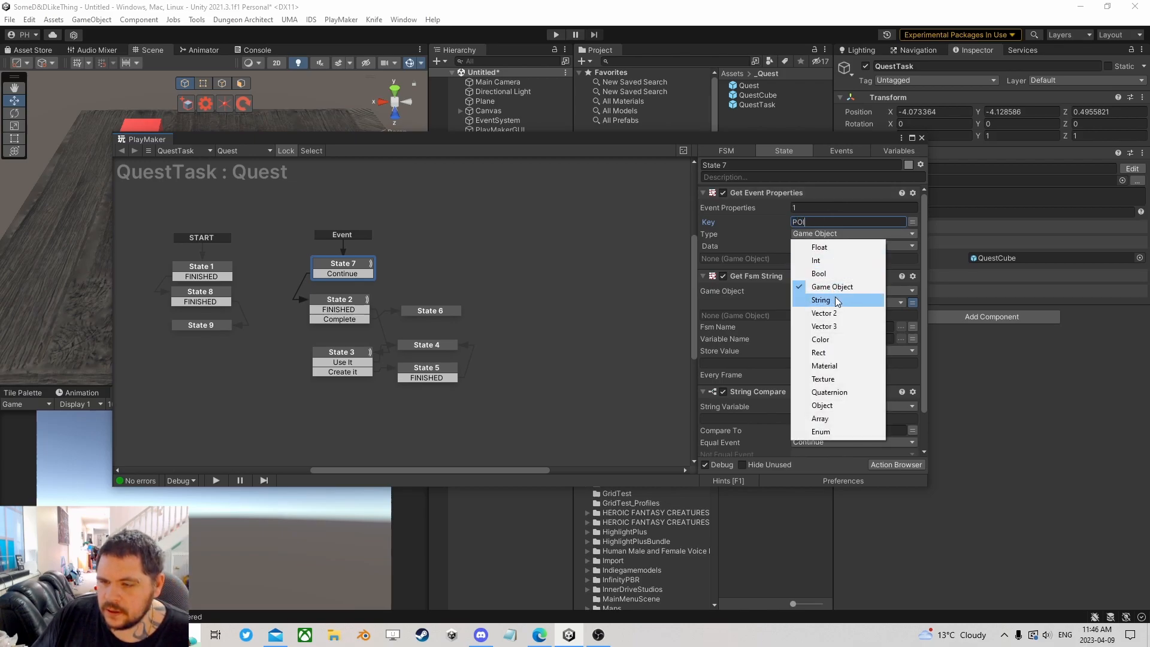
{"action": "left_click", "coordinate": [830, 300]}
{"action": "left_click", "coordinate": [806, 246]}
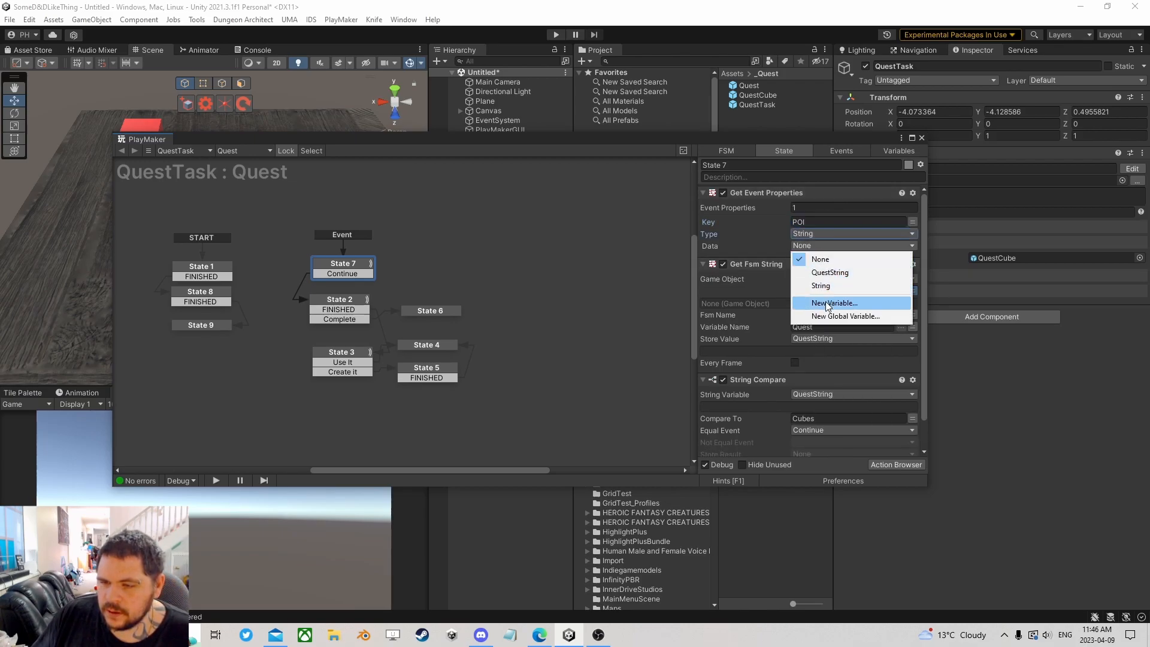
{"action": "left_click", "coordinate": [839, 276]}
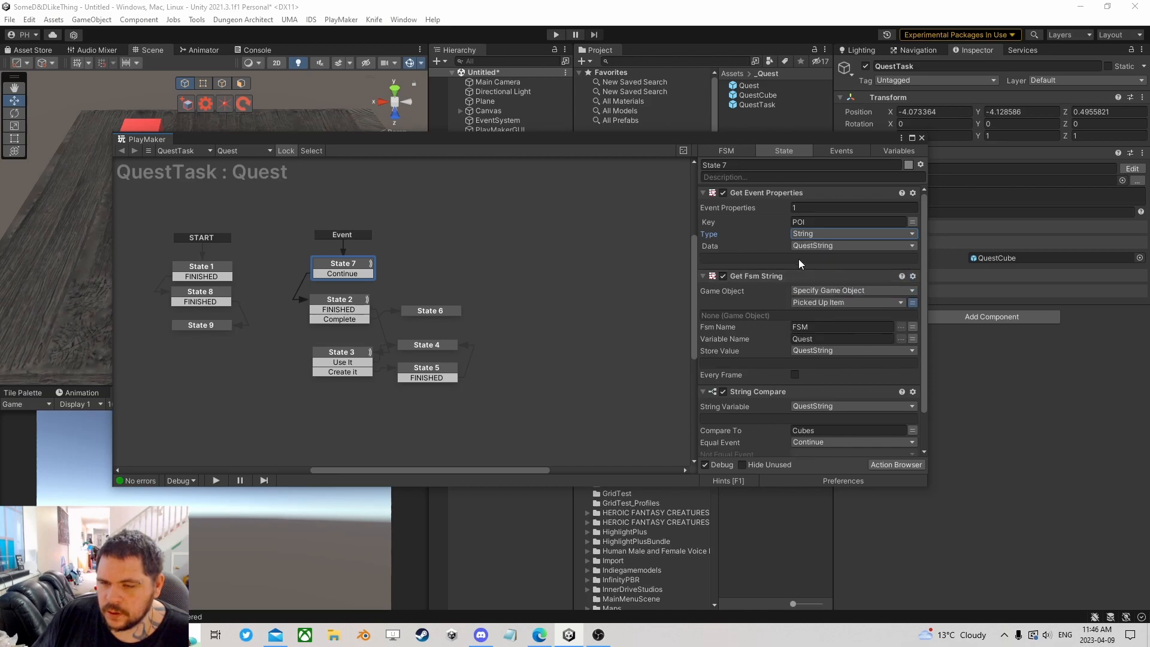
- Delete the Get Fsm String action from State 7 and move the state closer to State 2
{"action": "left_click", "coordinate": [764, 278]}
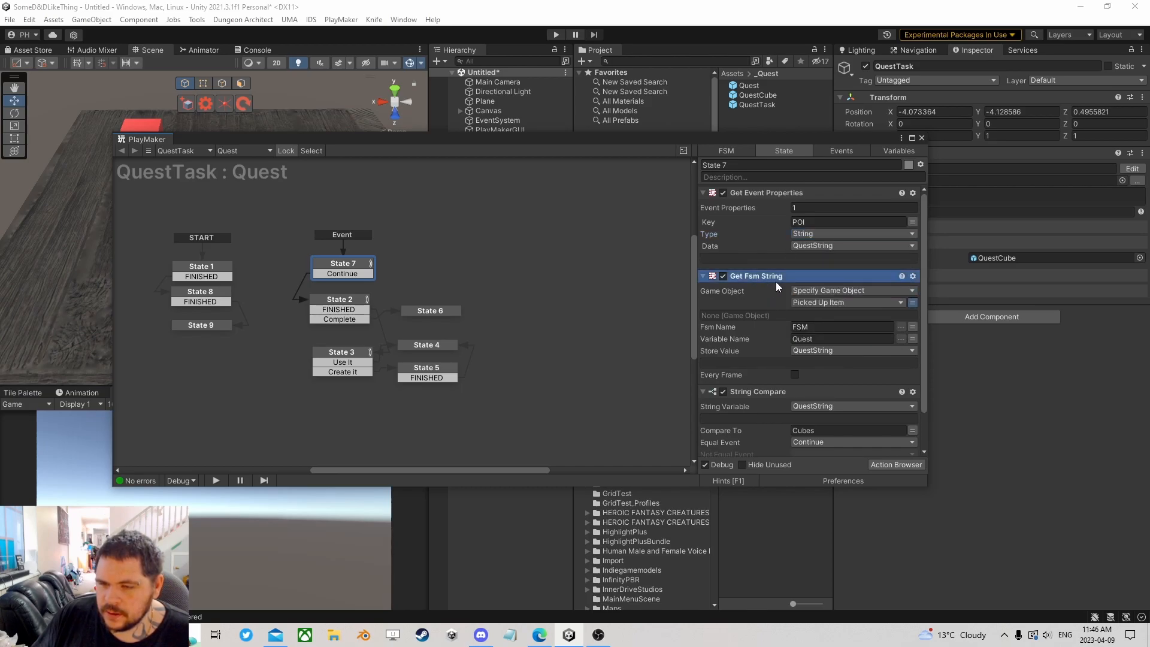
{"action": "key", "text": "Delete"}
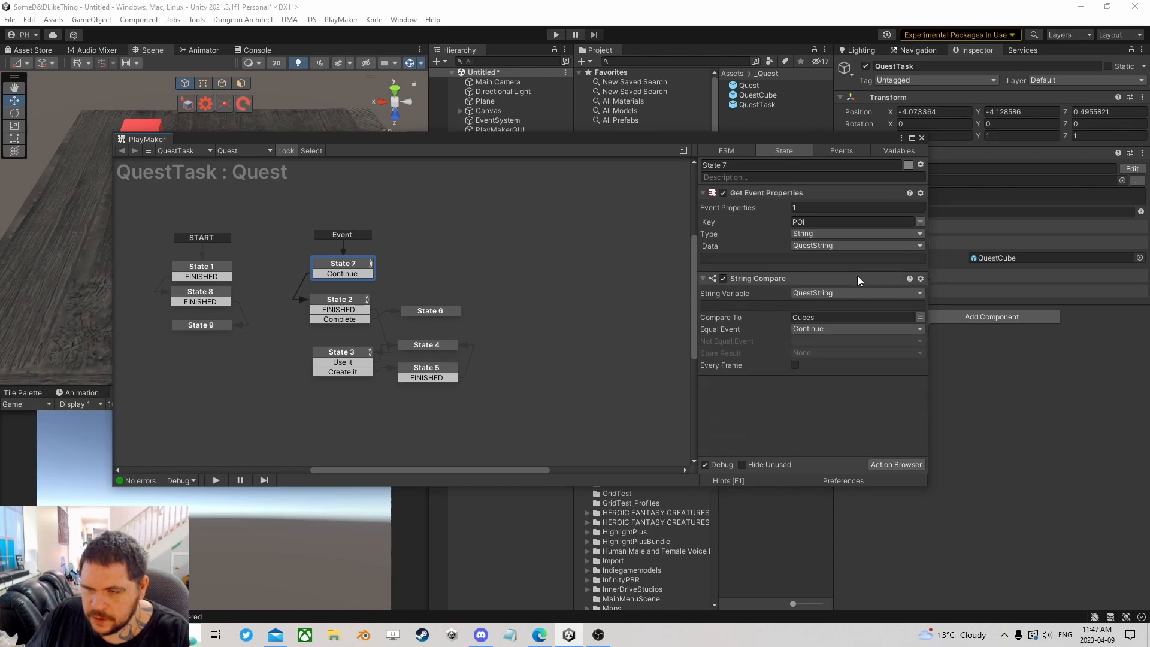
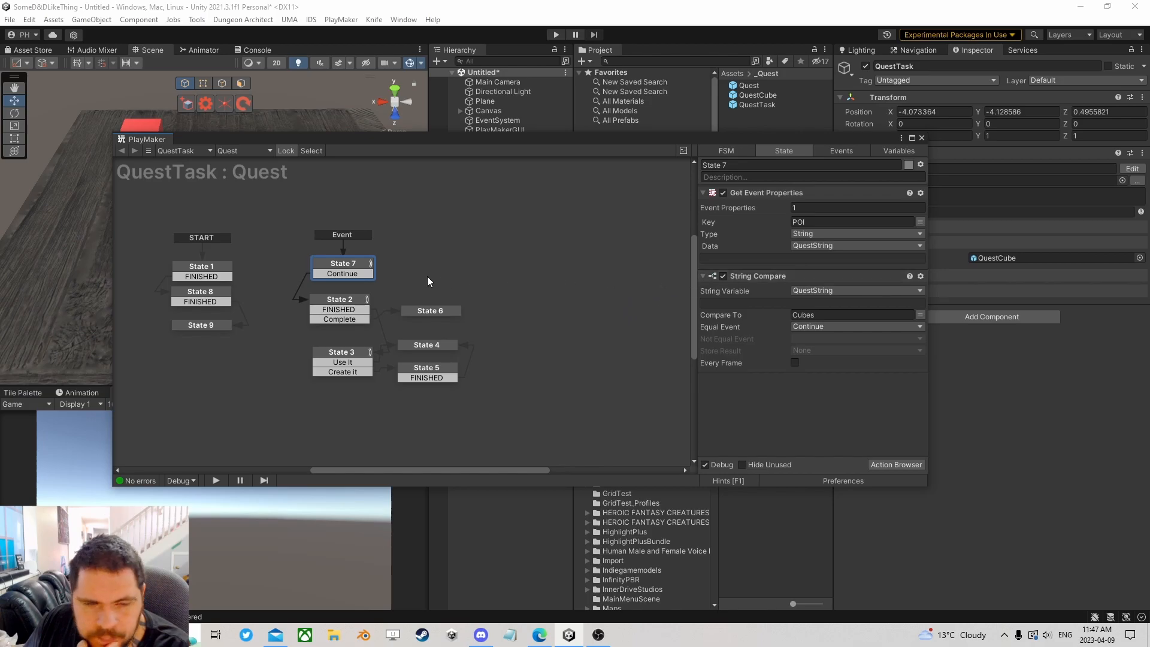
{"action": "left_click_drag", "start_coordinate": [354, 268], "coordinate": [352, 278]}
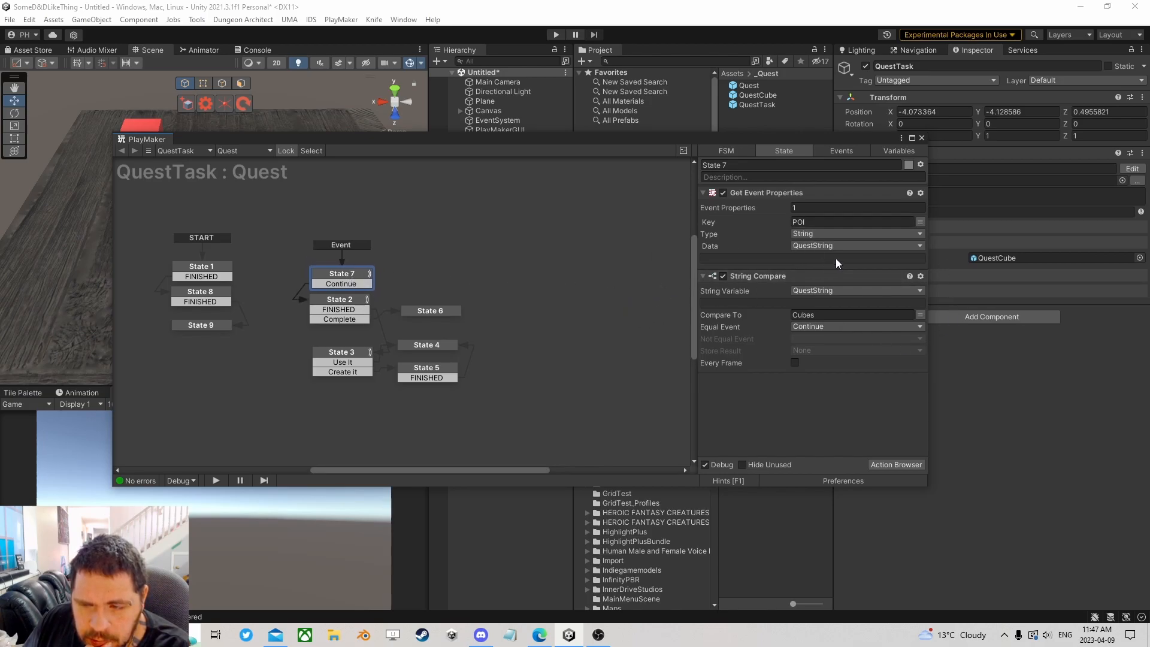
- Delete State 2 from the Quest FSM together with its Int Add, Int Compare and Build String actions
{"action": "left_click", "coordinate": [351, 303]}
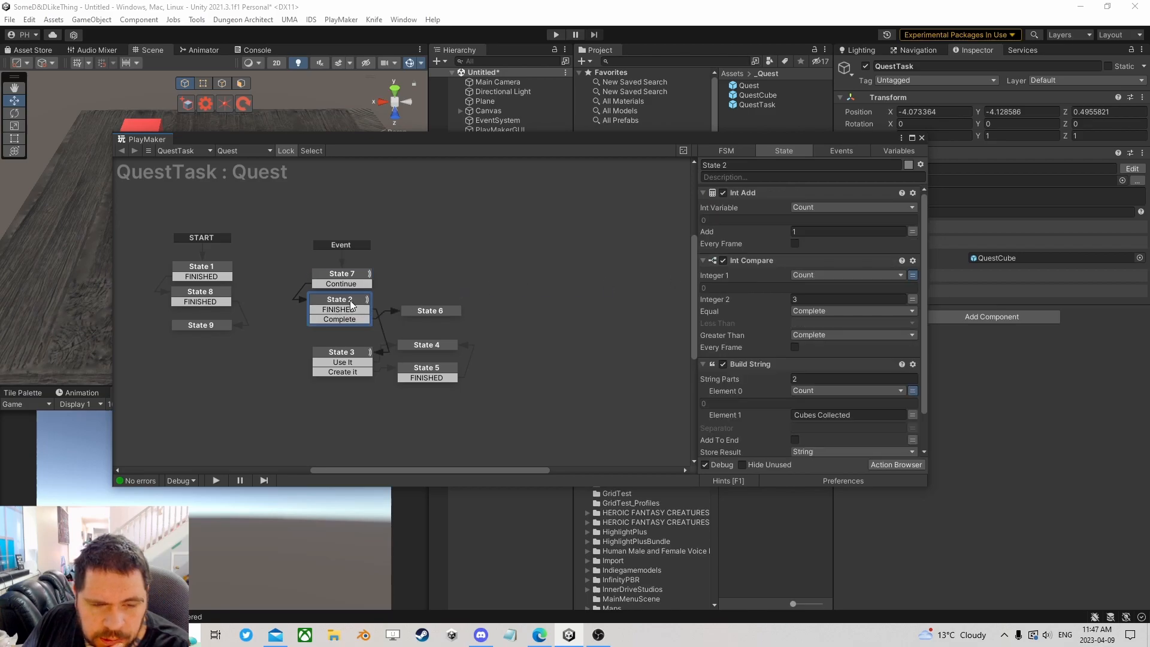
{"action": "left_click", "coordinate": [752, 195]}
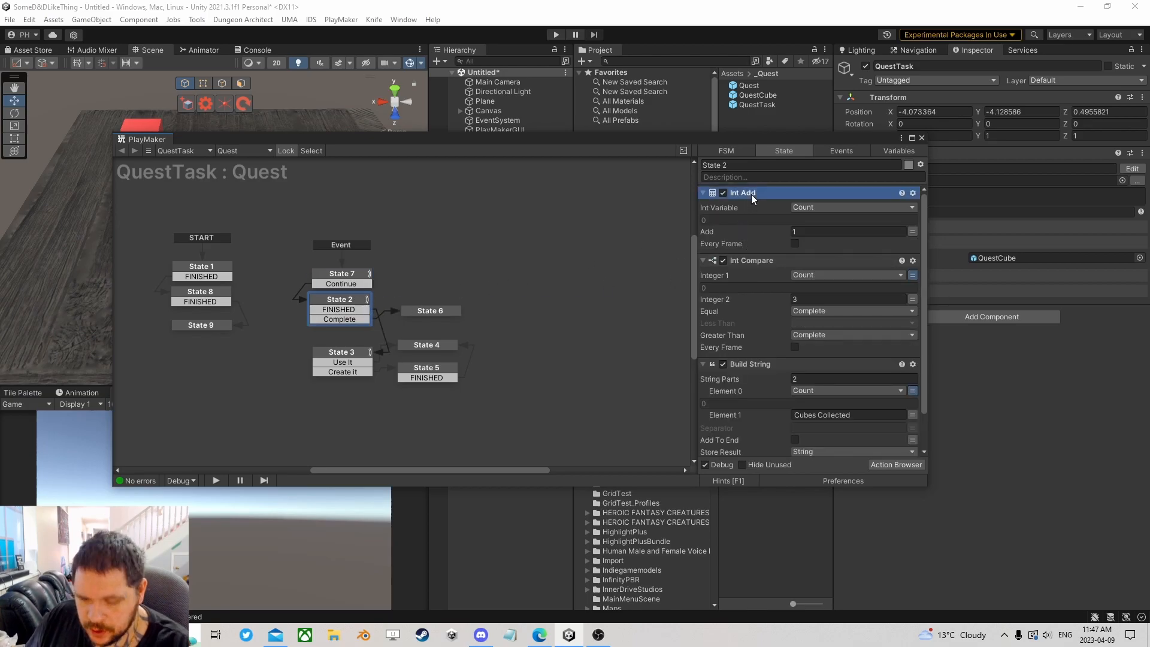
{"action": "key", "text": "Delete"}
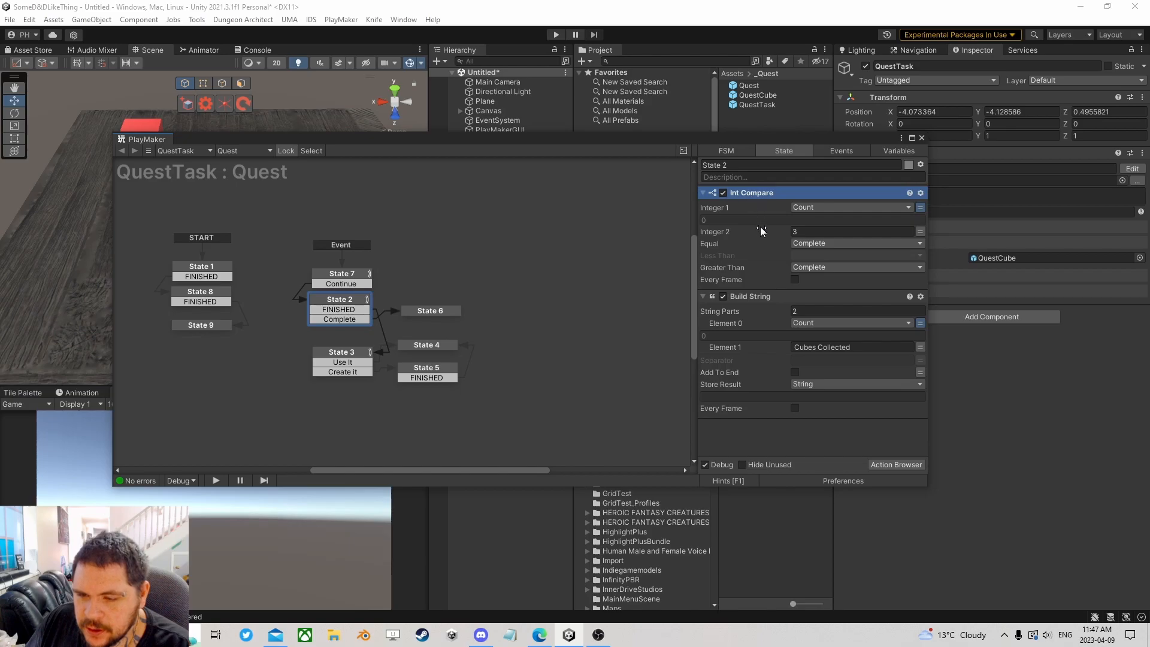
{"action": "key", "text": "Delete"}
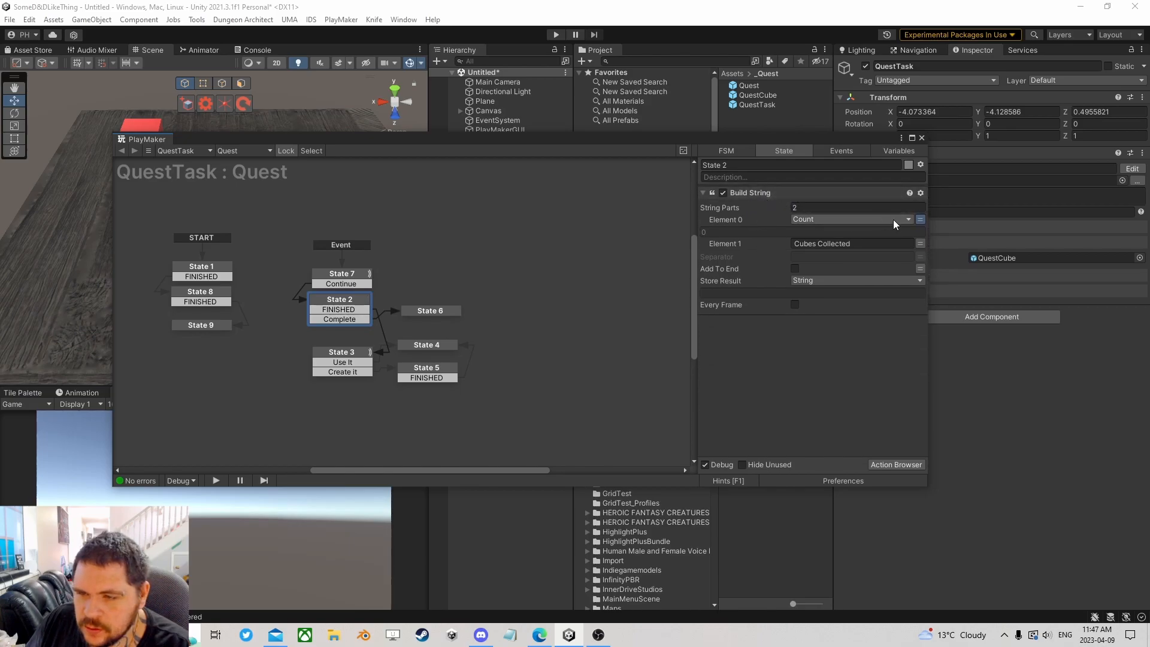
{"action": "left_click", "coordinate": [756, 192]}
{"action": "key", "text": "Delete"}
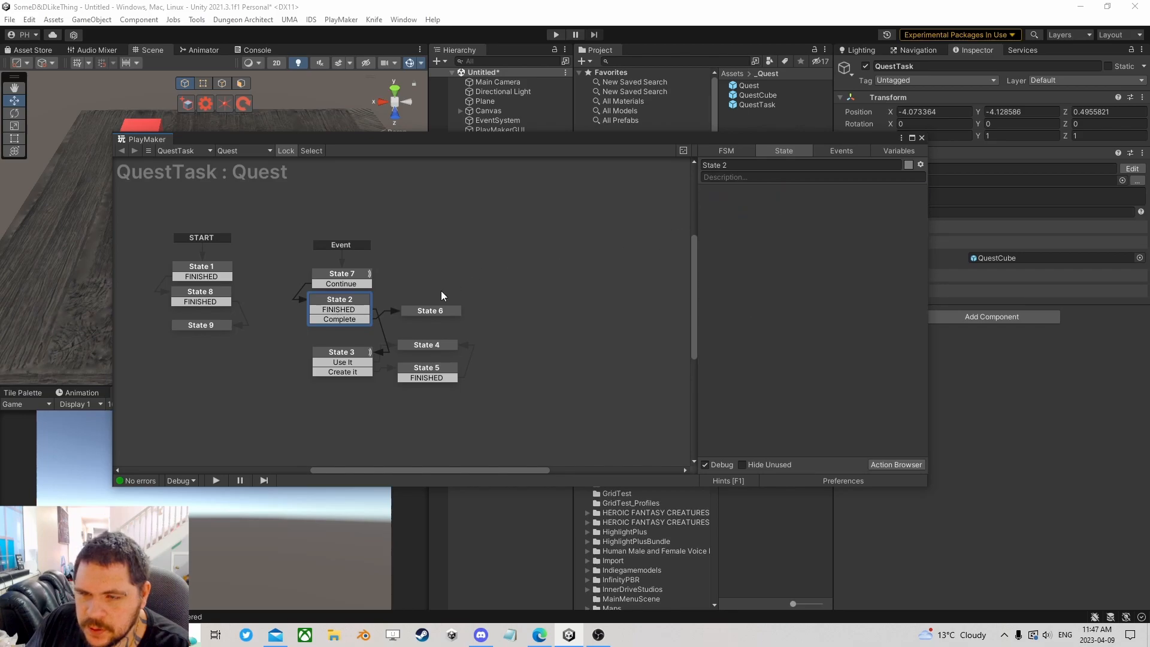
{"action": "key", "text": "Delete"}
- Link State 7's Continue transition to State 3 and place State 3 directly beneath State 7
{"action": "left_click", "coordinate": [349, 283]}
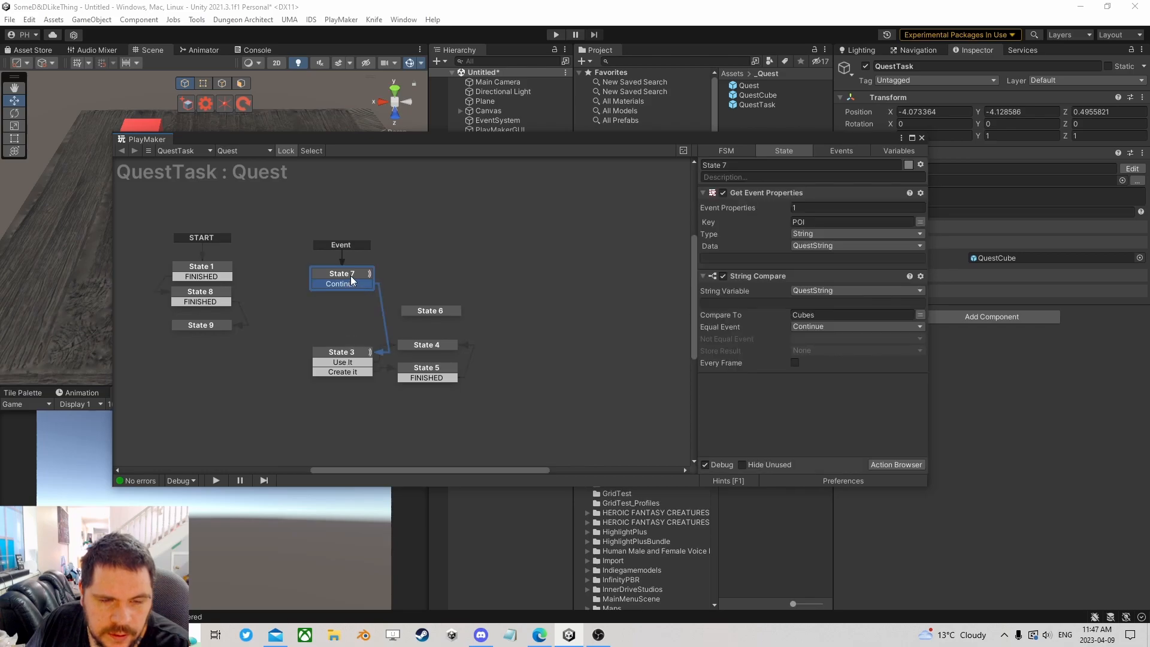
{"action": "left_click_drag", "start_coordinate": [341, 356], "coordinate": [342, 308]}
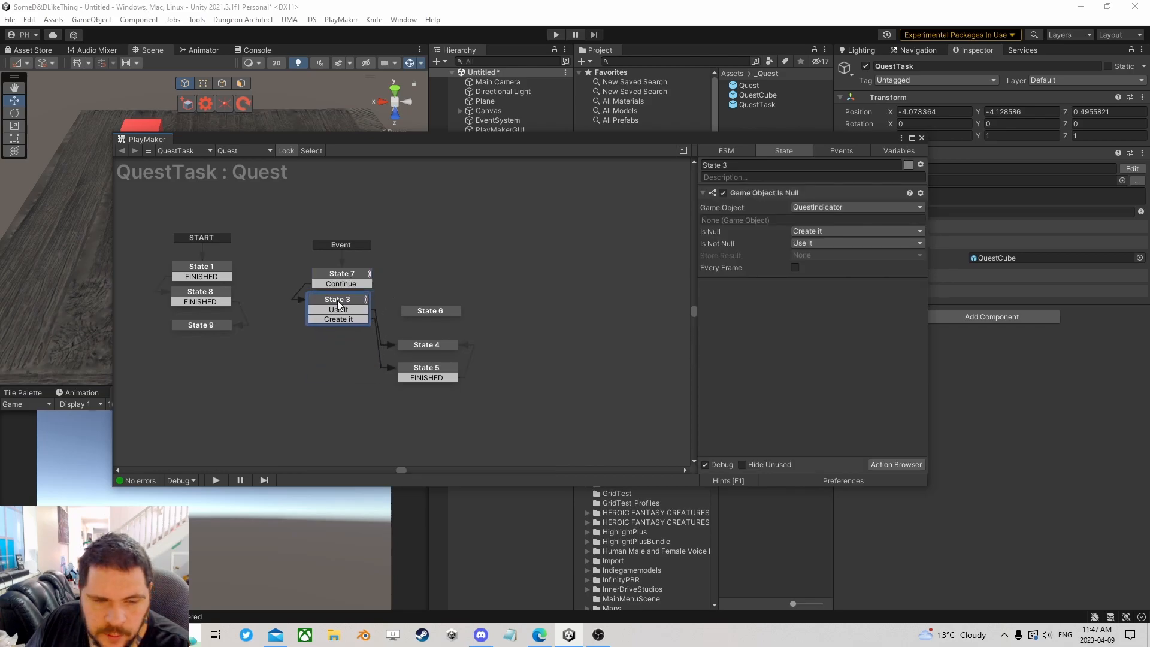
- Delete State 4 from the Quest FSM and move State 6 into its place above State 5
{"action": "left_click", "coordinate": [423, 372]}
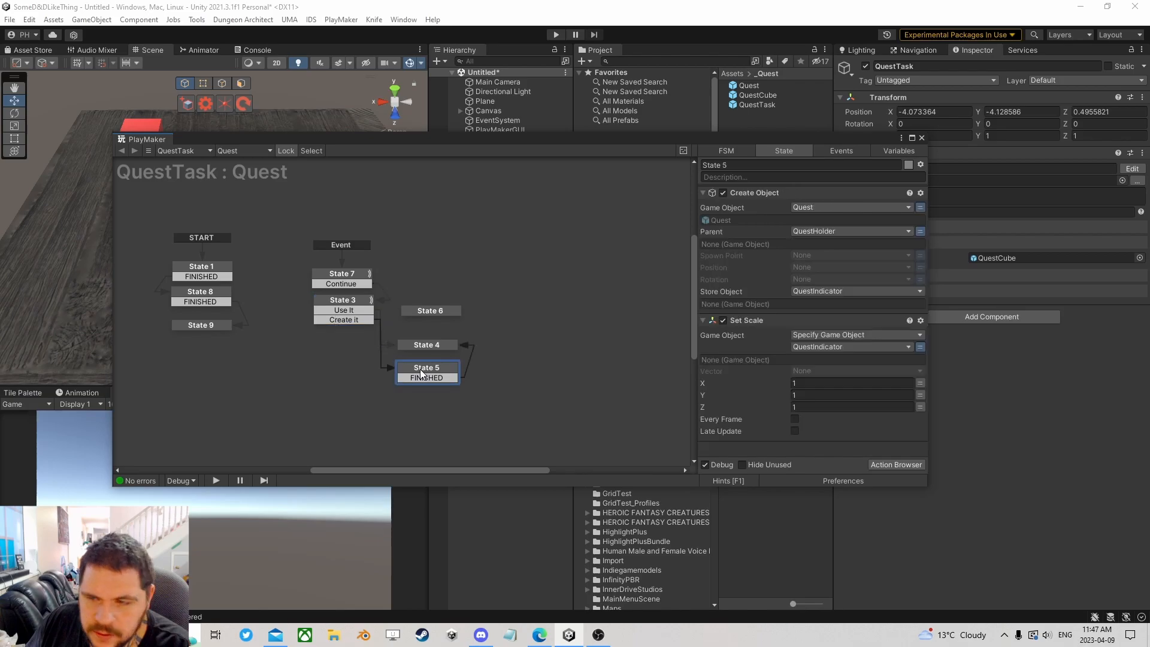
{"action": "mouse_move", "coordinate": [417, 350]}
{"action": "left_mouse_down"}
{"action": "mouse_move", "coordinate": [430, 326]}
{"action": "mouse_move", "coordinate": [433, 358]}
{"action": "mouse_move", "coordinate": [430, 334]}
{"action": "left_mouse_up"}
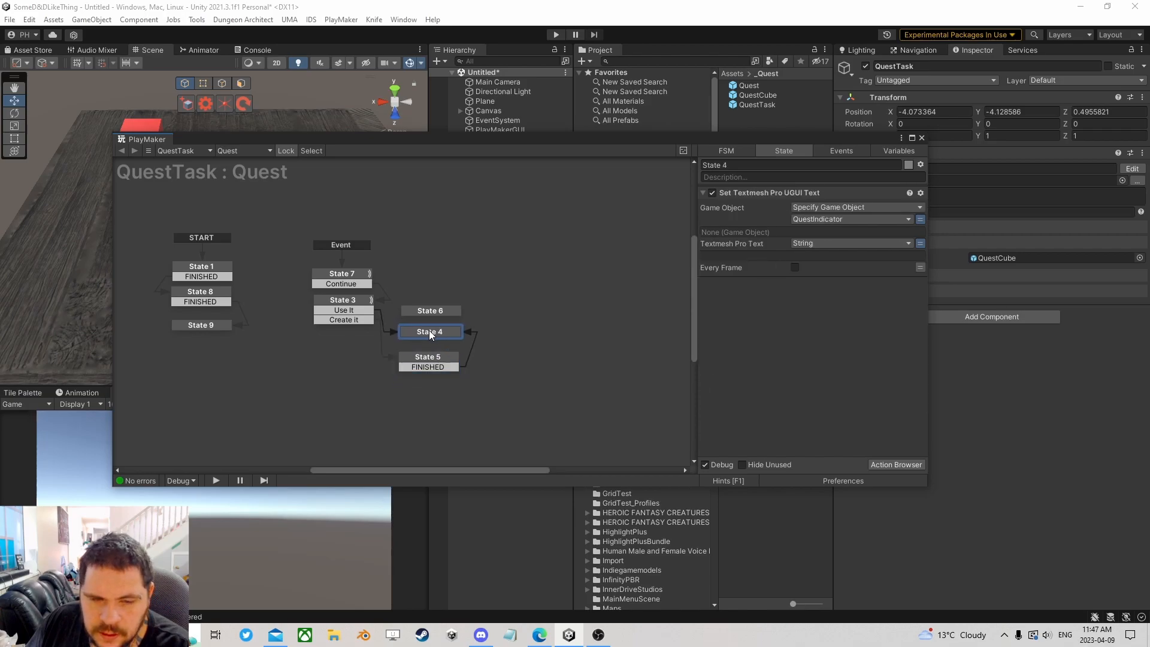
{"action": "left_click", "coordinate": [447, 311]}
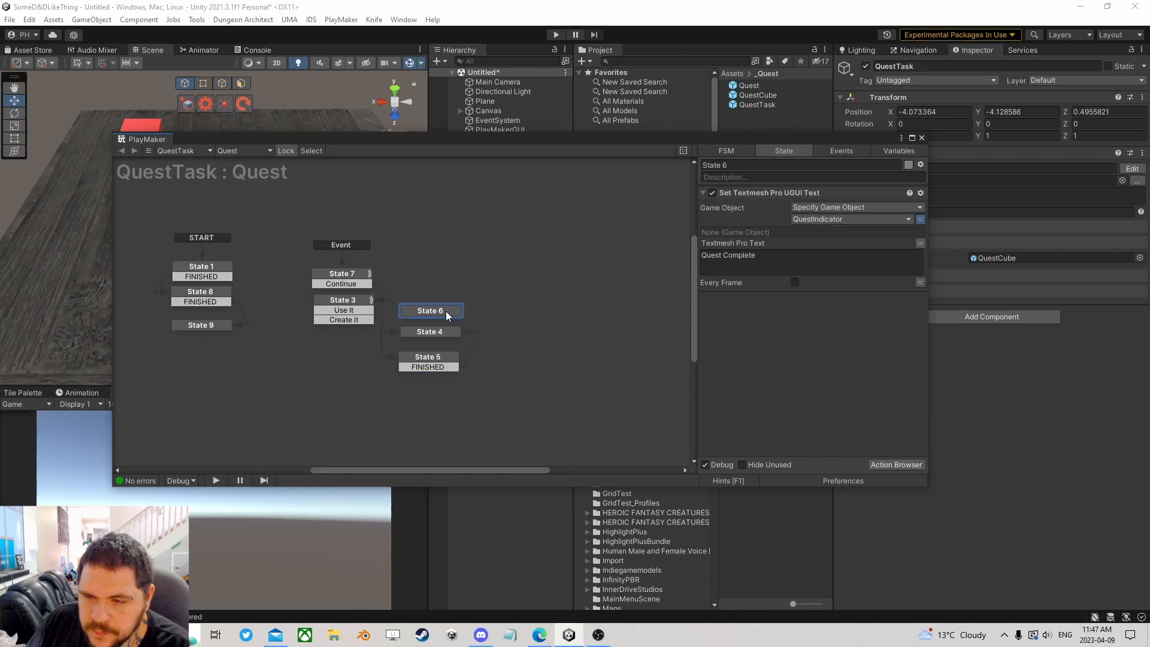
{"action": "left_click", "coordinate": [431, 333]}
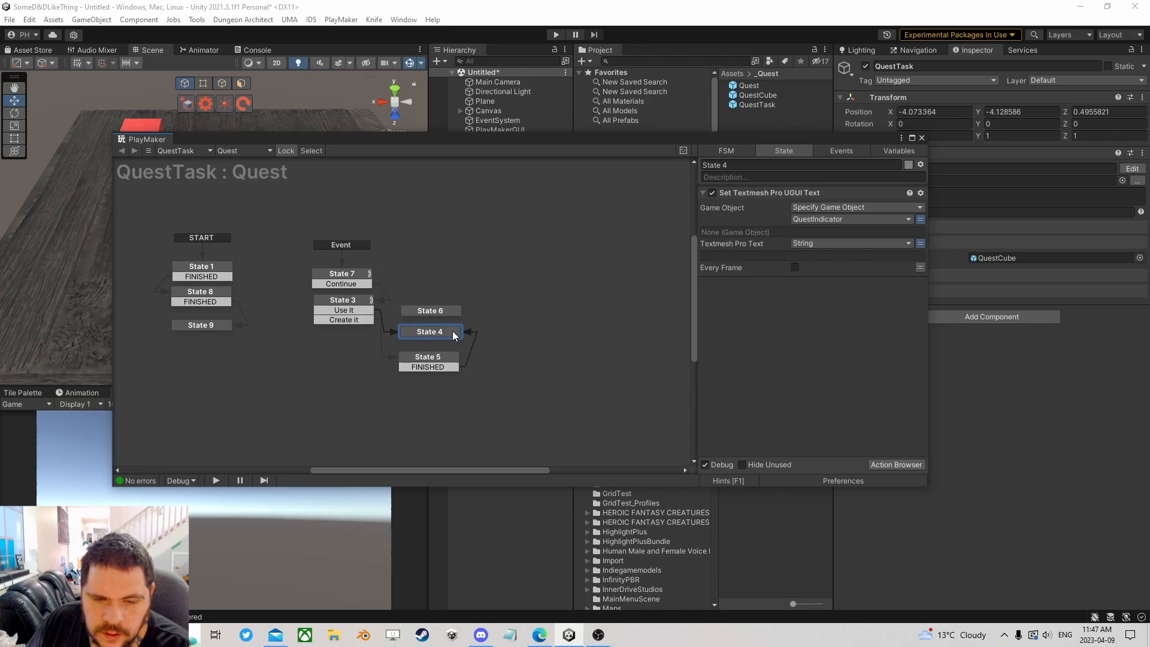
{"action": "key", "text": "Delete"}
{"action": "left_click_drag", "start_coordinate": [430, 310], "coordinate": [432, 321]}
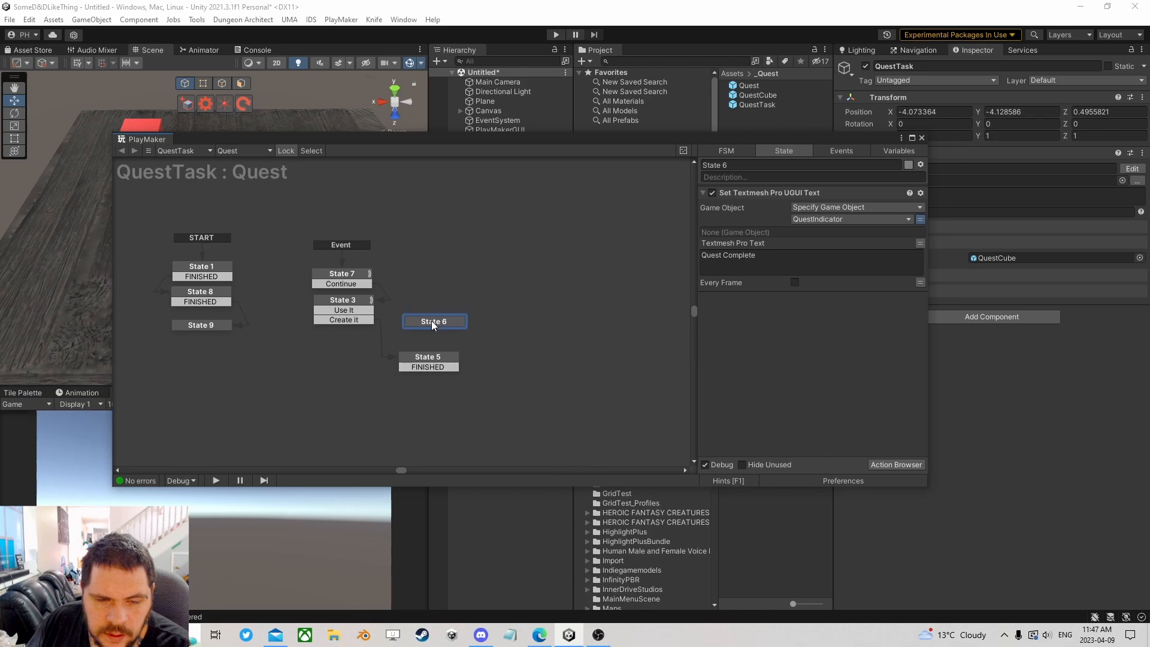
- Link State 3's Use It transition and State 5's FINISHED transition to State 6
{"action": "left_click_drag", "start_coordinate": [362, 310], "coordinate": [407, 319]}
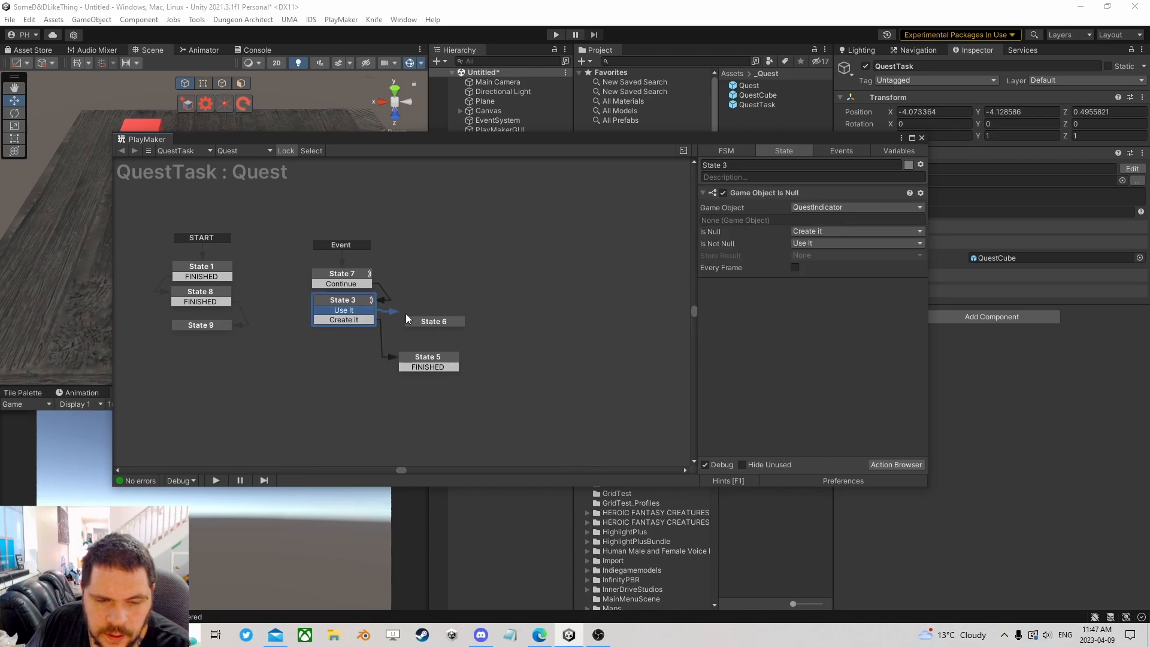
{"action": "left_click", "coordinate": [447, 365]}
{"action": "left_click_drag", "start_coordinate": [447, 365], "coordinate": [450, 321]}
{"action": "left_click", "coordinate": [450, 321]}
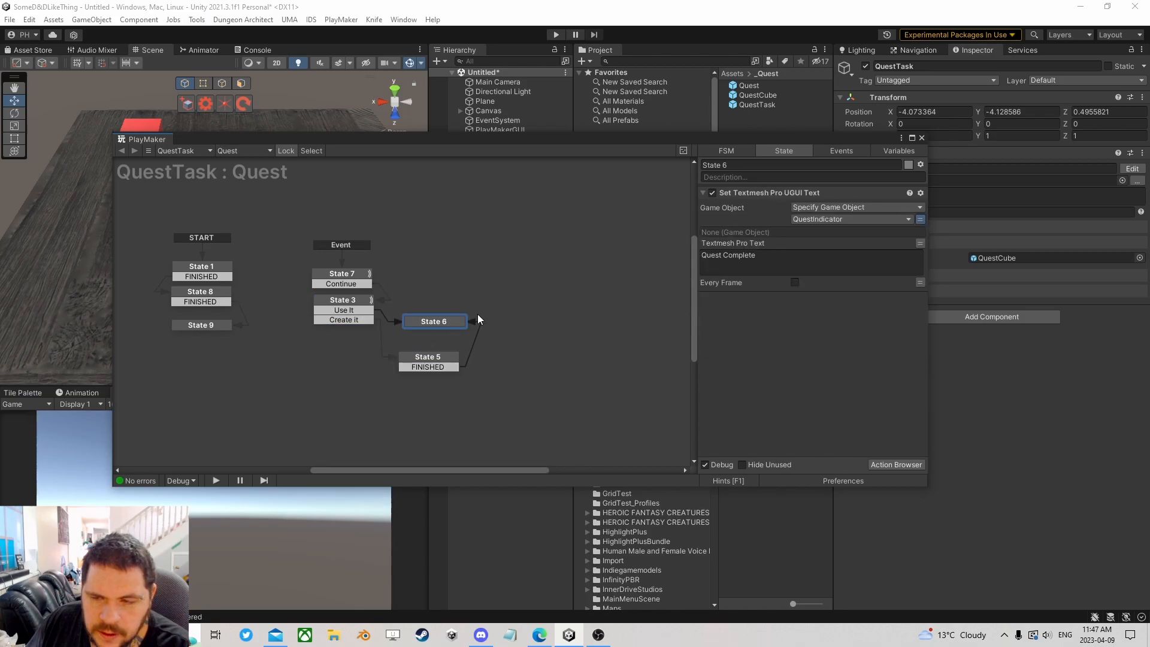
- Replace State 9's Textmesh Pro text with "Get to Blue Zone"
{"action": "left_click", "coordinate": [212, 324]}
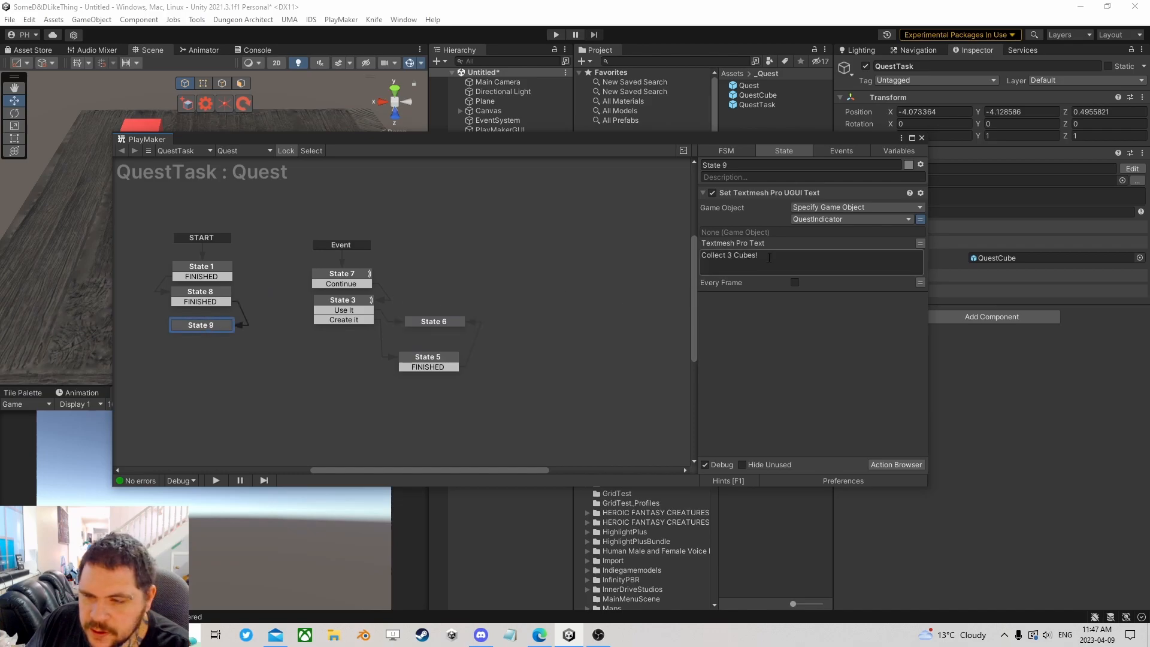
{"action": "type", "text": "Get"}
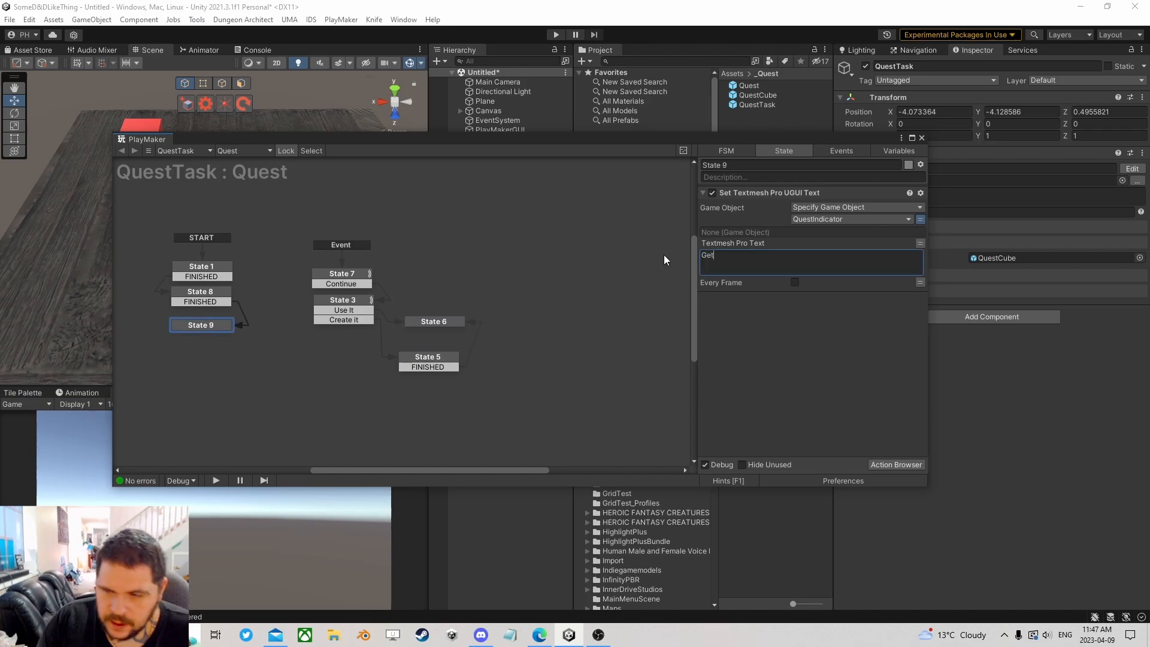
{"action": "type", "text": " to Blue "}
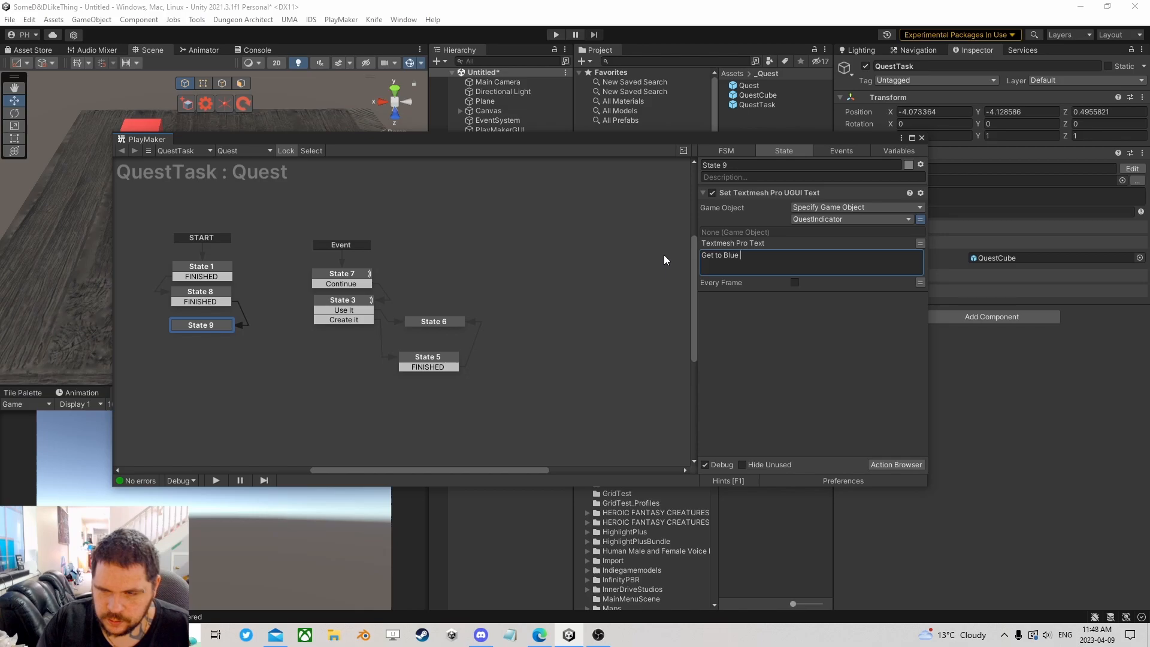
{"action": "type", "text": "Zone"}
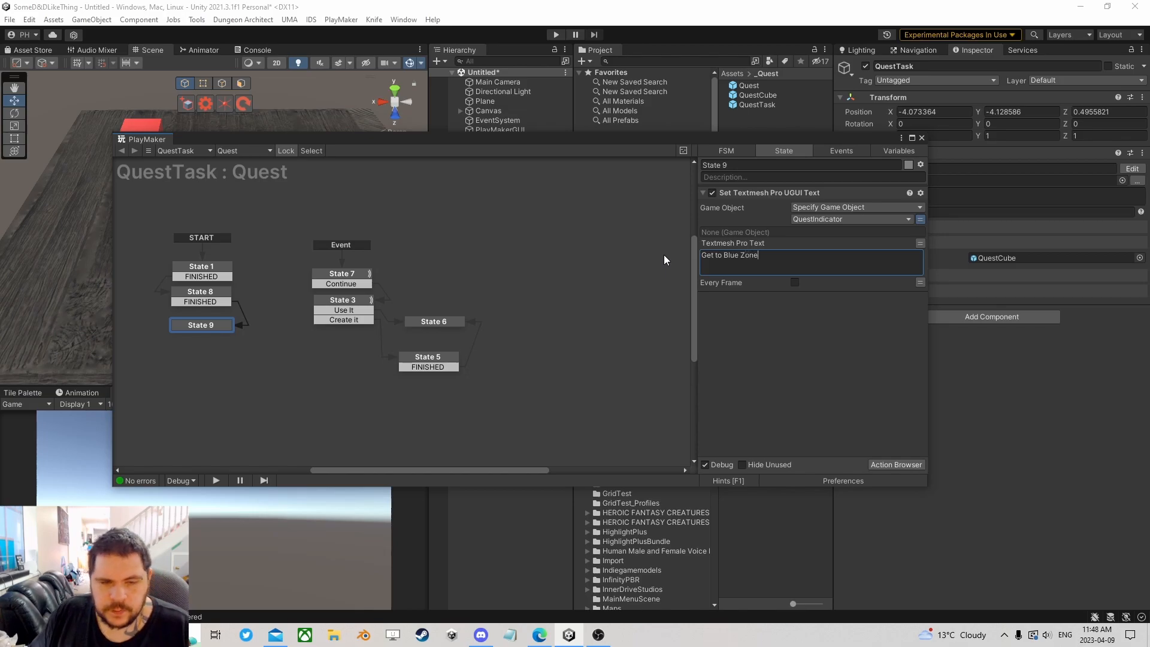
- Mark the QuestString variable of the Quest FSM as an input
{"action": "left_click", "coordinate": [354, 274]}
{"action": "left_click", "coordinate": [888, 152]}
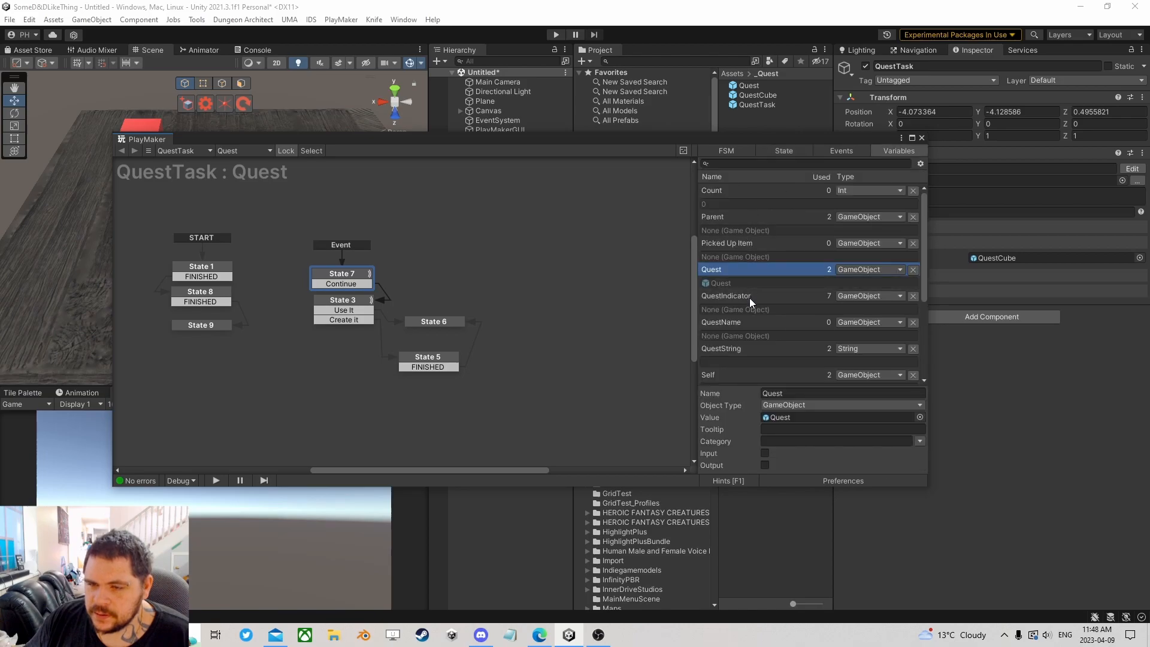
{"action": "left_click", "coordinate": [743, 347]}
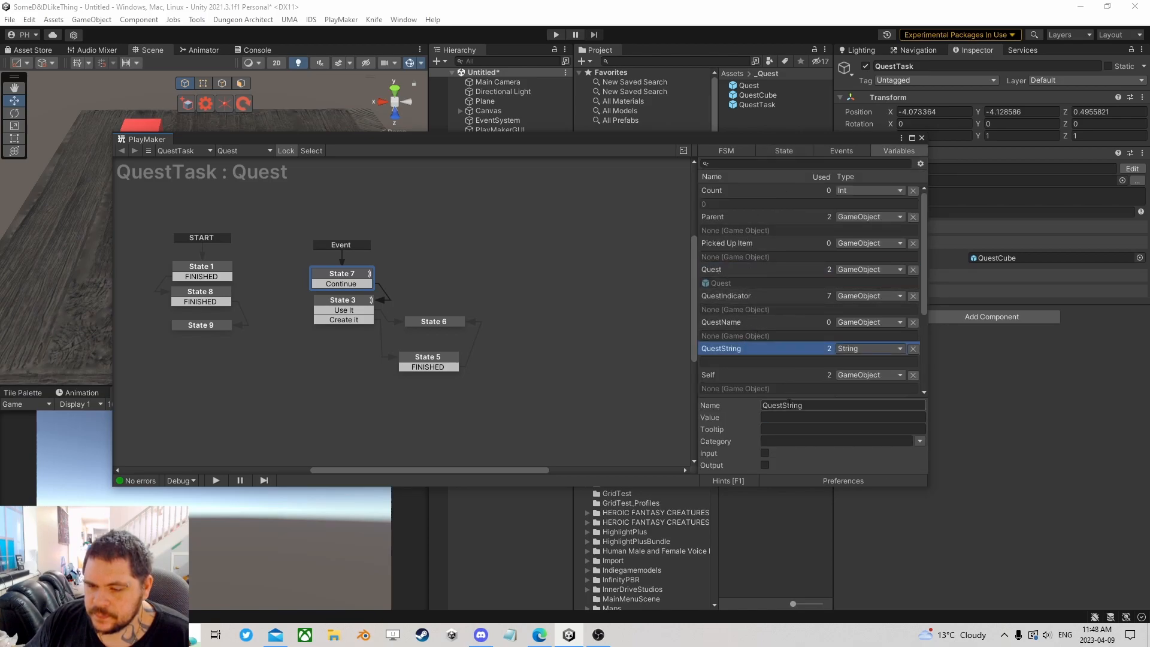
{"action": "left_click", "coordinate": [766, 453]}
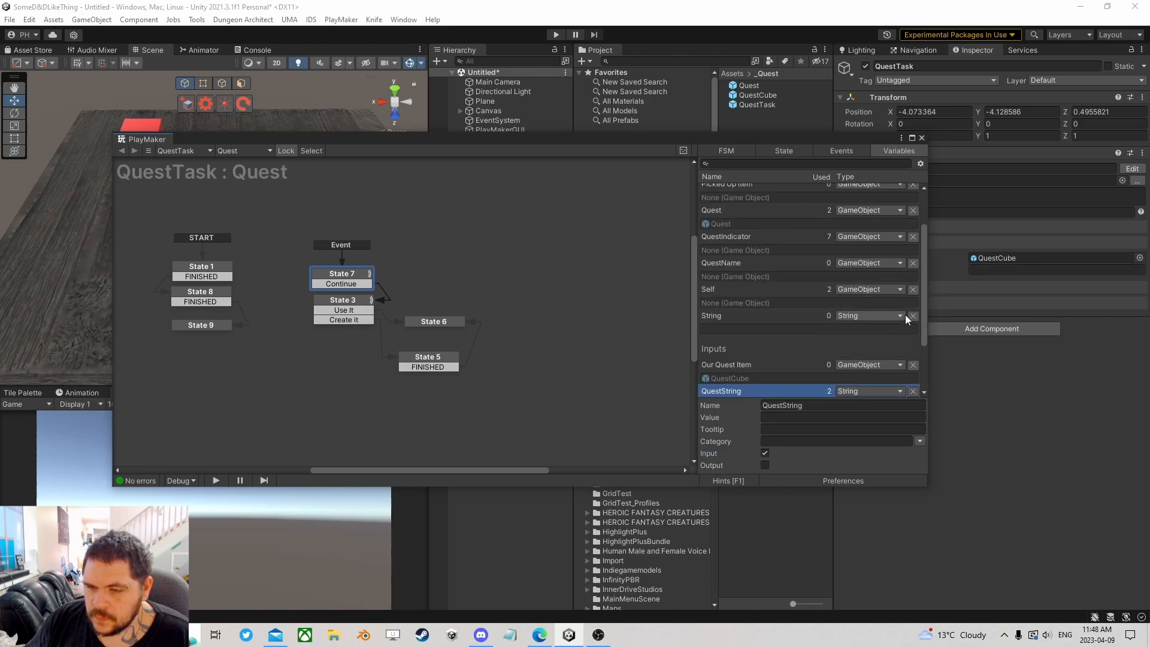
- Delete the unused variables Count, Picked Up Item, QuestName, Our Quest Item and String from the Quest FSM
{"action": "scroll", "coordinate": [839, 247], "scroll_direction": "up", "scroll_amount": 3}
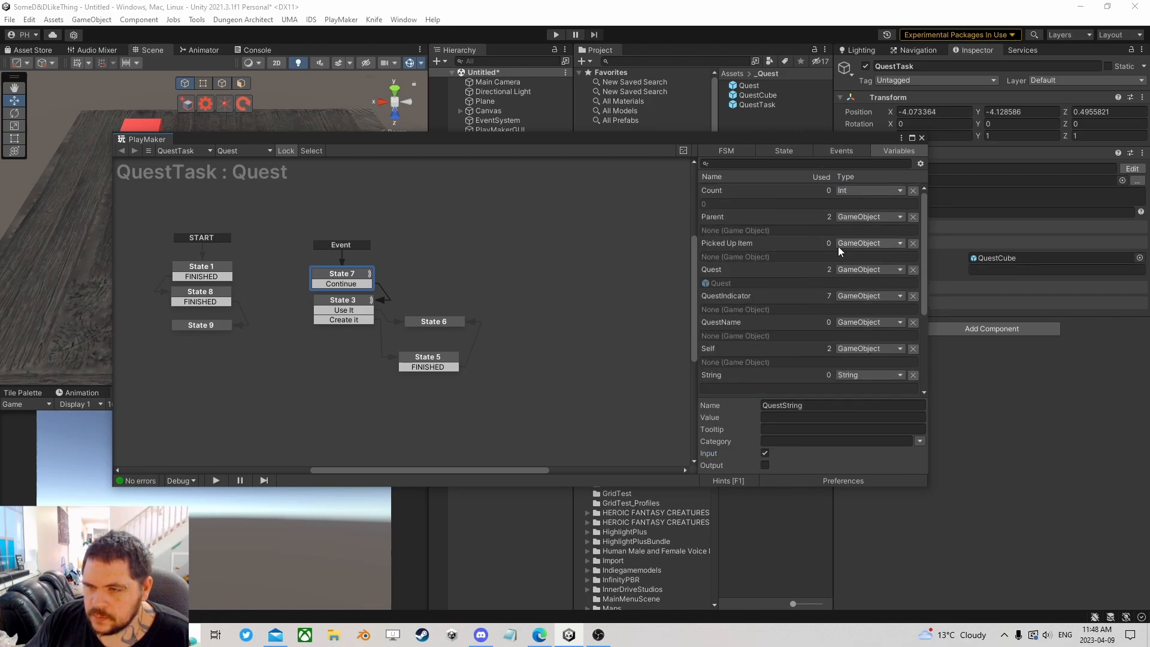
{"action": "scroll", "coordinate": [916, 193], "scroll_direction": "down", "scroll_amount": 3}
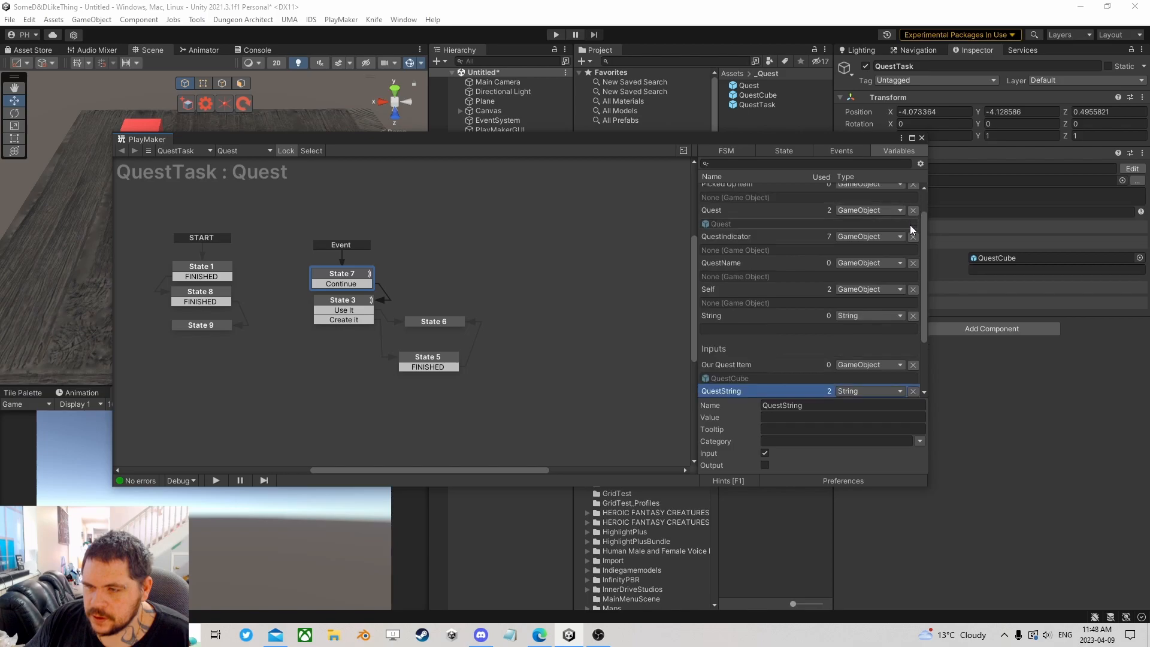
{"action": "scroll", "coordinate": [896, 240], "scroll_direction": "up", "scroll_amount": 2}
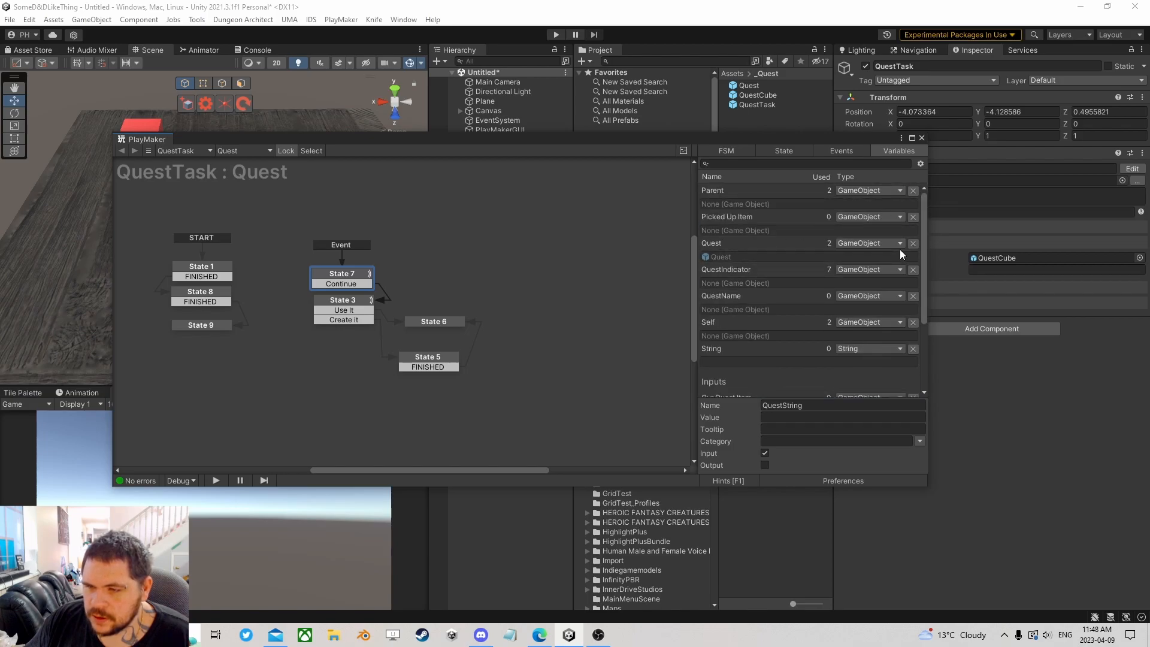
{"action": "scroll", "coordinate": [914, 217], "scroll_direction": "down", "scroll_amount": 2}
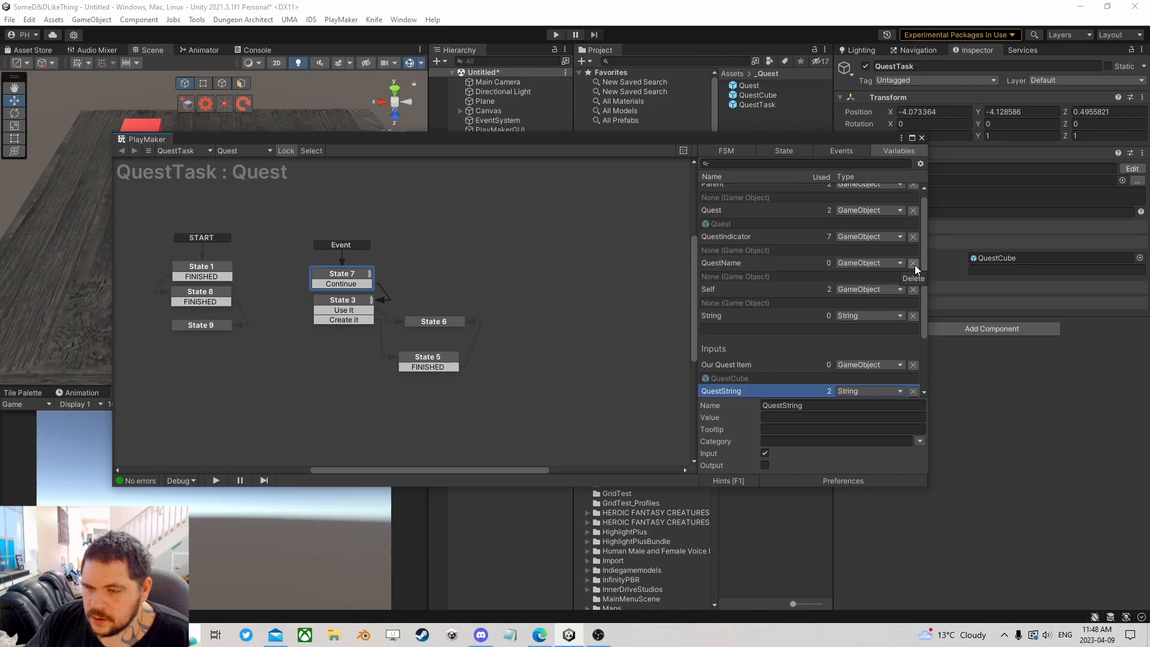
{"action": "left_click", "coordinate": [724, 262]}
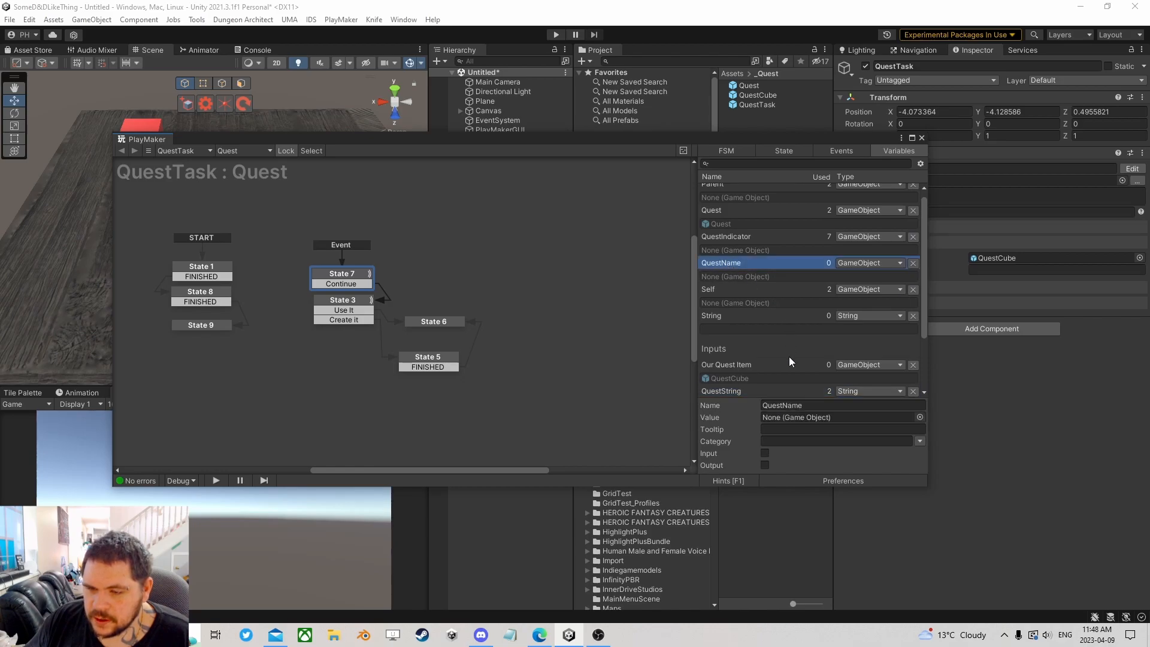
{"action": "left_click", "coordinate": [913, 263]}
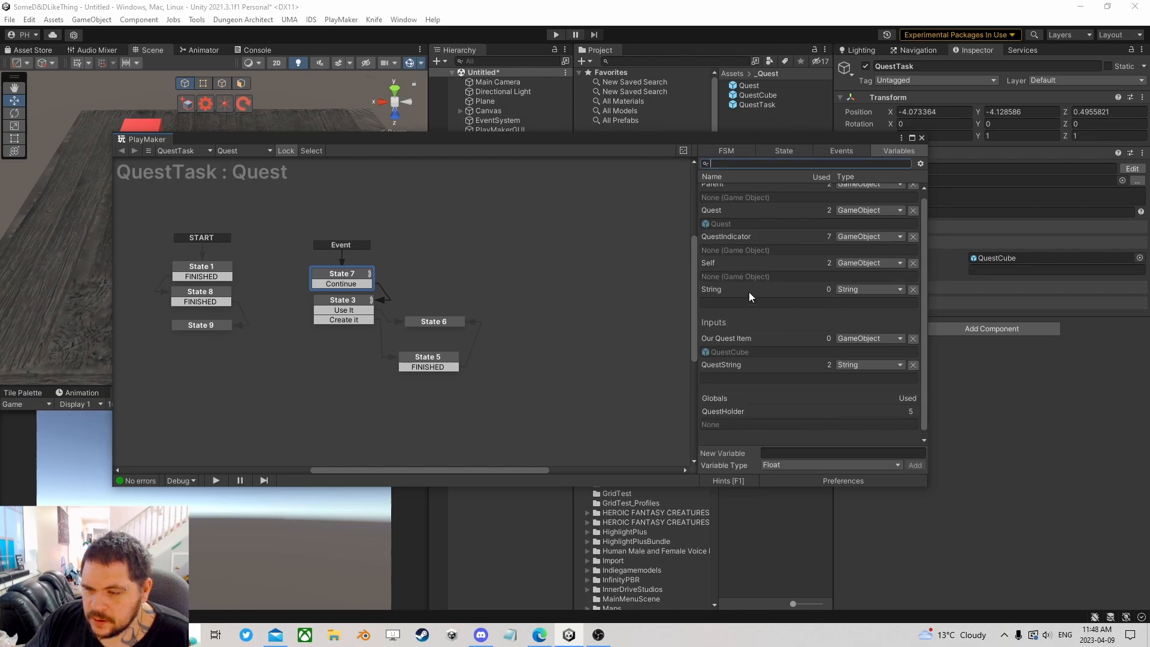
{"action": "left_click", "coordinate": [913, 339]}
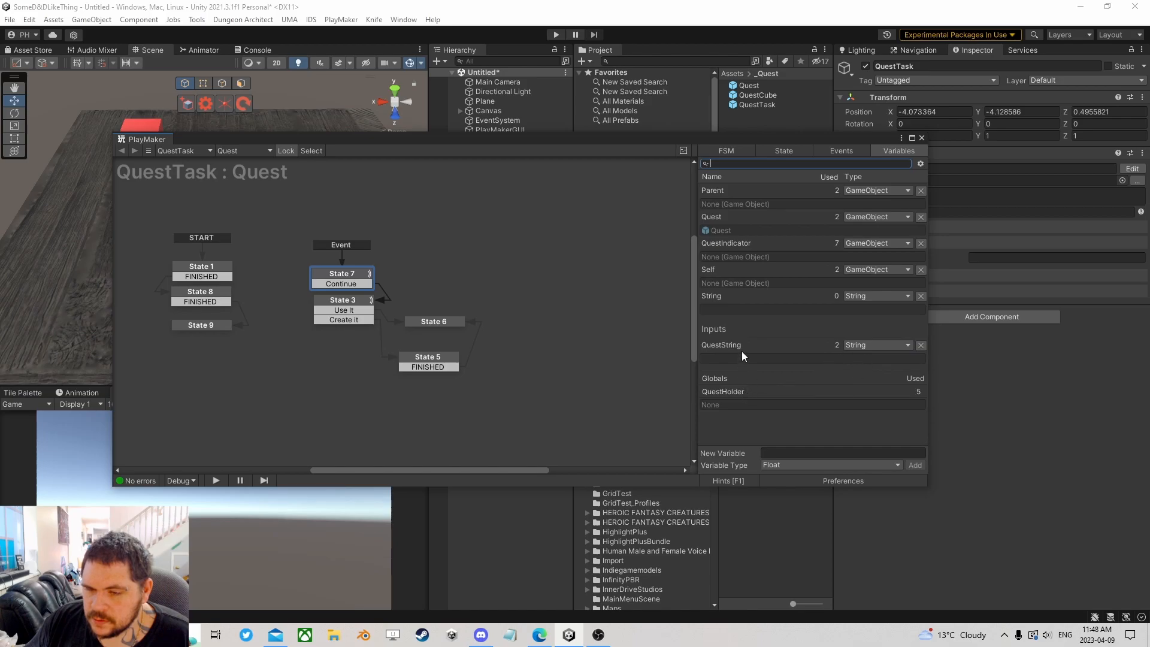
{"action": "left_click", "coordinate": [743, 293]}
{"action": "left_click", "coordinate": [921, 296]}
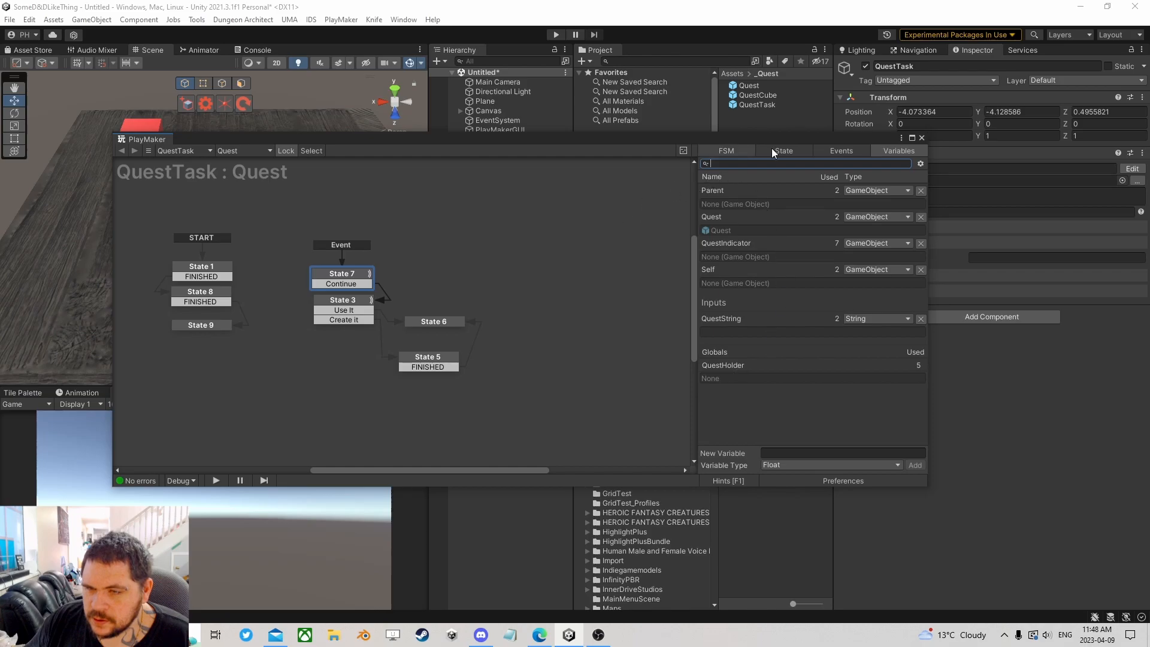
- Try using the QuestString variable as Compare To in State 7's String Compare, and return the field to a typed value
{"action": "left_click", "coordinate": [427, 321]}
{"action": "left_click", "coordinate": [346, 277]}
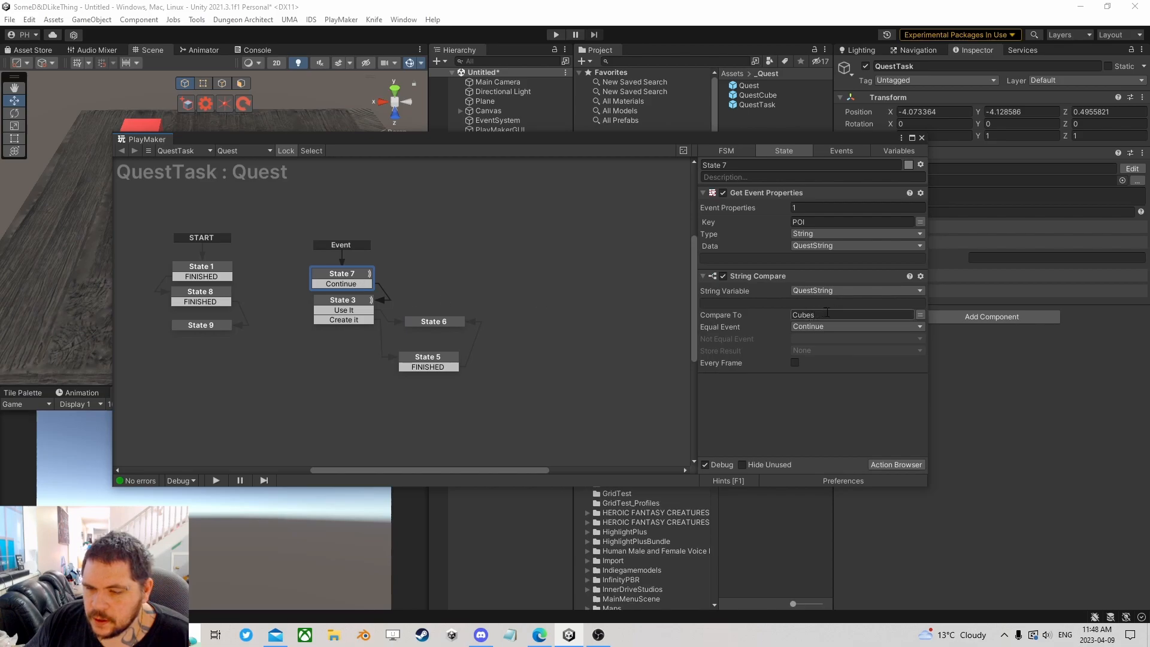
{"action": "left_click", "coordinate": [921, 315]}
{"action": "left_click", "coordinate": [910, 315]}
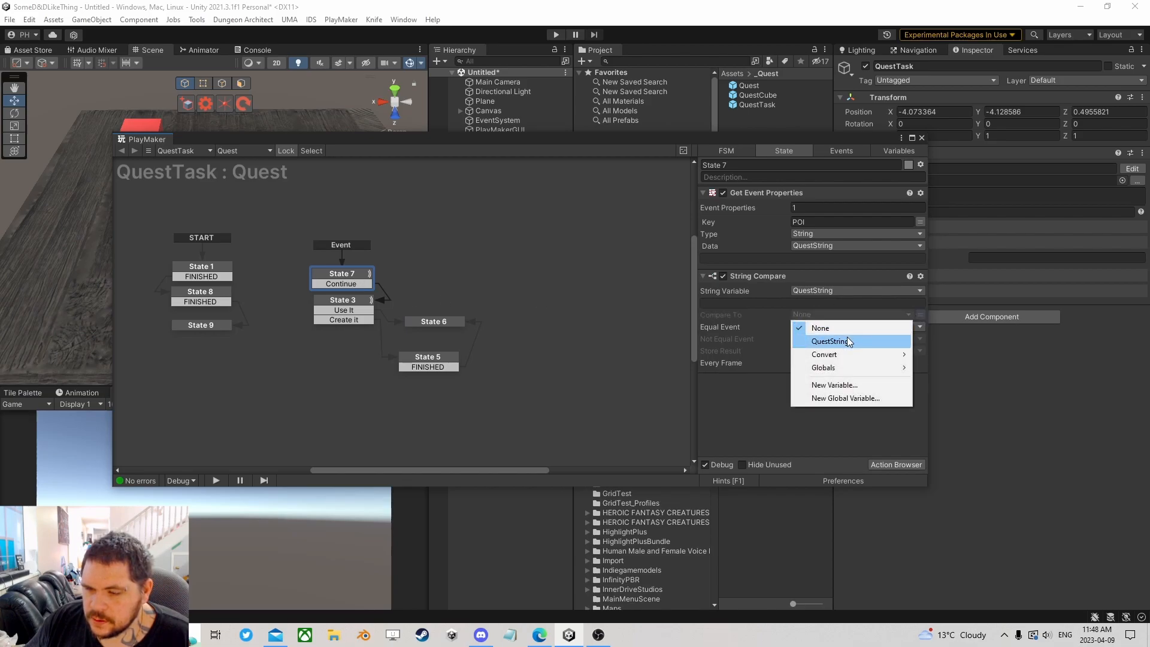
{"action": "left_click", "coordinate": [848, 342]}
{"action": "left_click", "coordinate": [921, 315]}
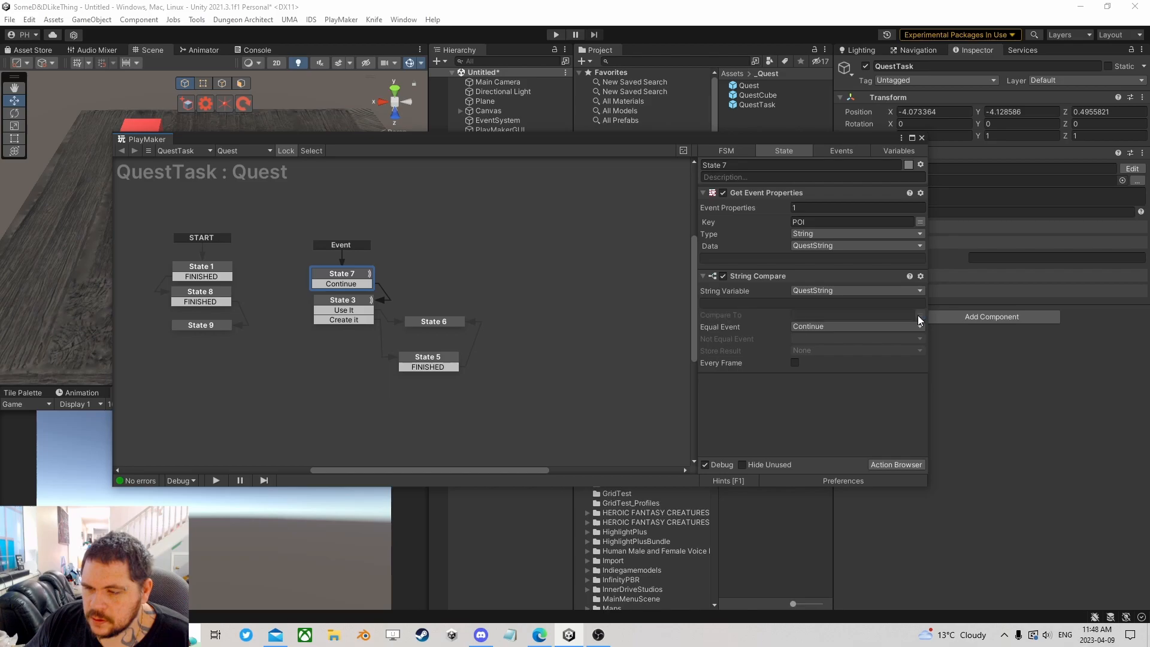
- Remove the input setting from the QuestString variable
{"action": "left_click_drag", "start_coordinate": [884, 141], "coordinate": [818, 131]}
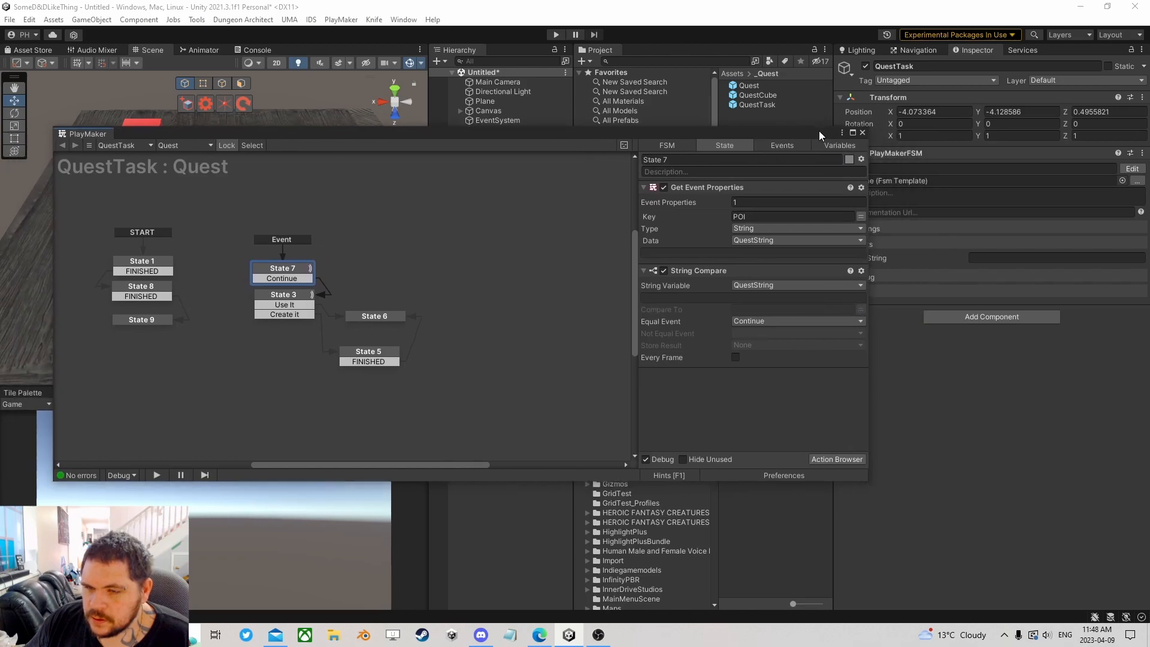
{"action": "left_click", "coordinate": [836, 146]}
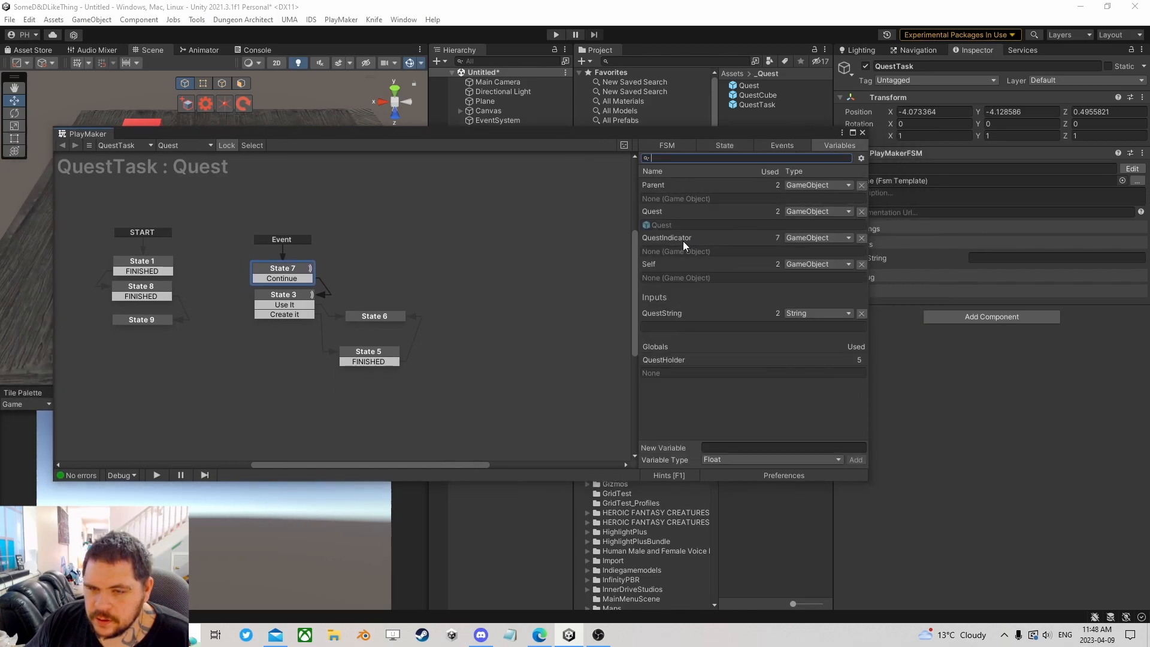
{"action": "left_click", "coordinate": [708, 316]}
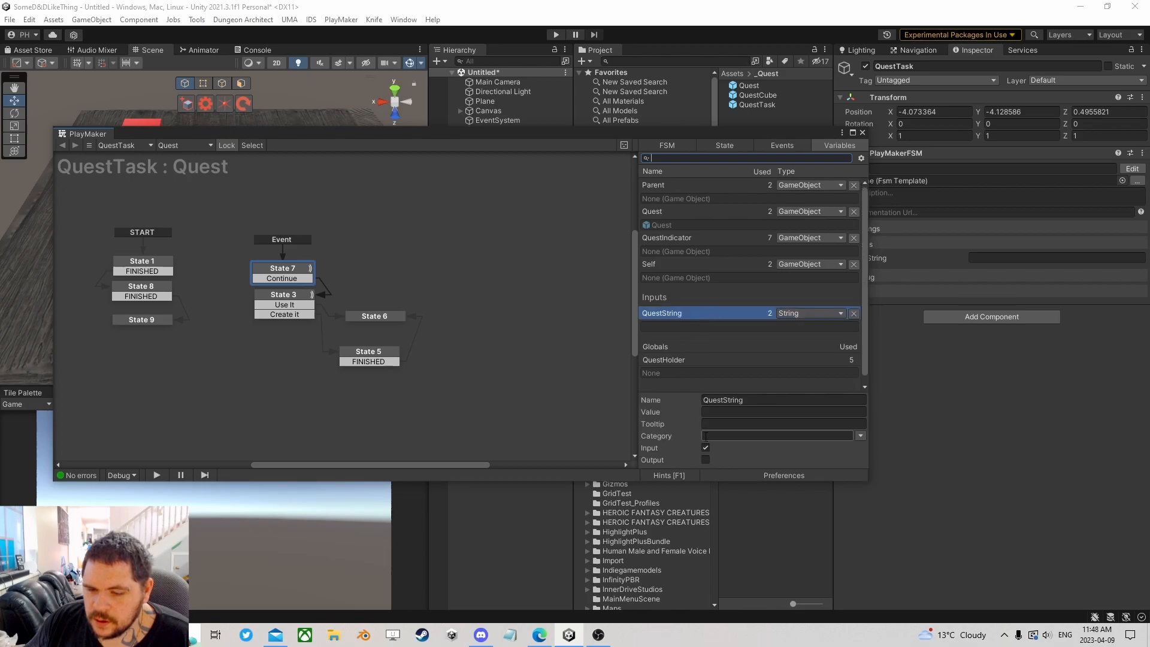
{"action": "left_click", "coordinate": [706, 448]}
- Copy "Blue Zone" from State 9's text into Compare To of State 7's String Compare, and close the FSM editor
{"action": "left_click", "coordinate": [727, 146]}
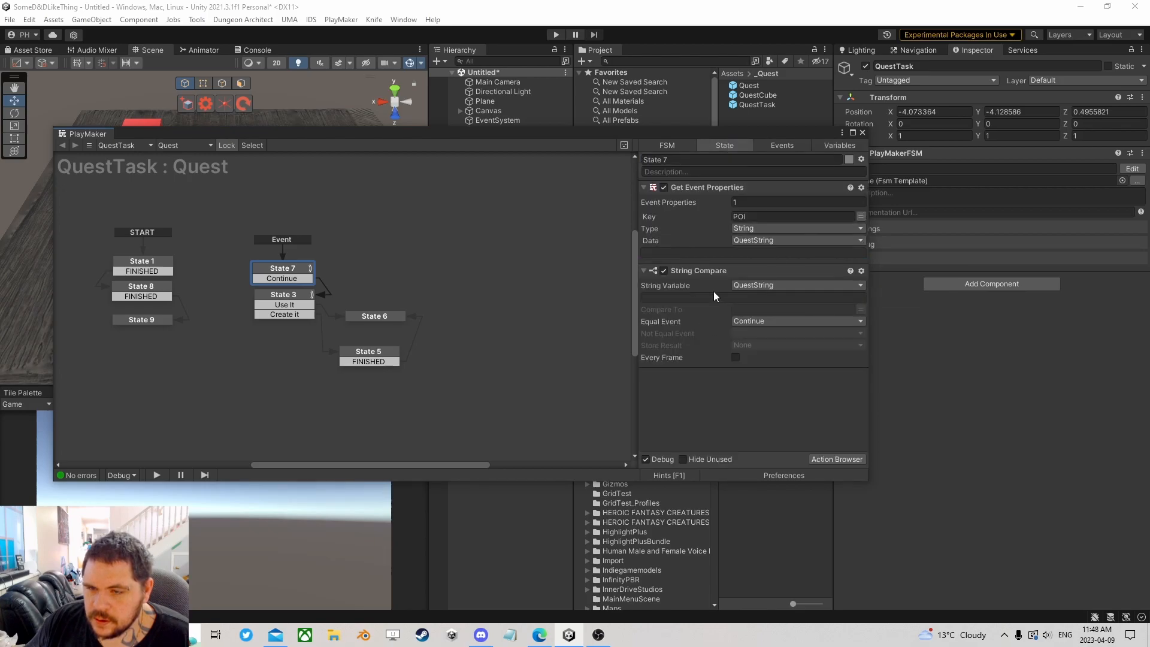
{"action": "left_click", "coordinate": [144, 322]}
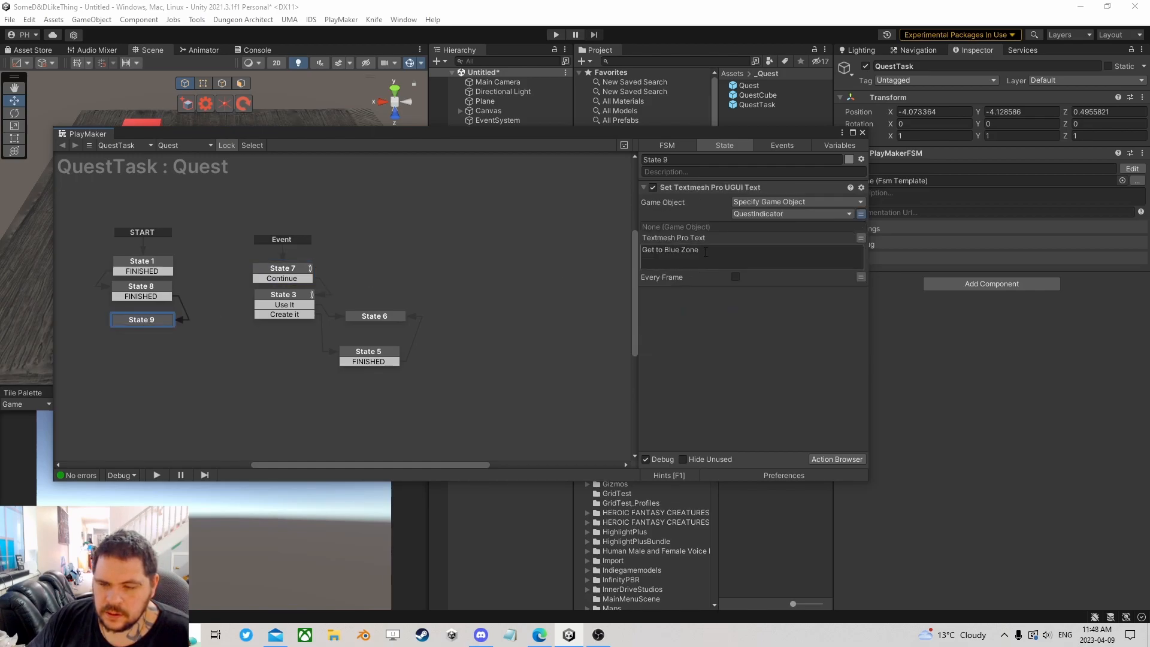
{"action": "left_click_drag", "start_coordinate": [675, 253], "coordinate": [664, 253]}
{"action": "key", "text": "ctrl+c"}
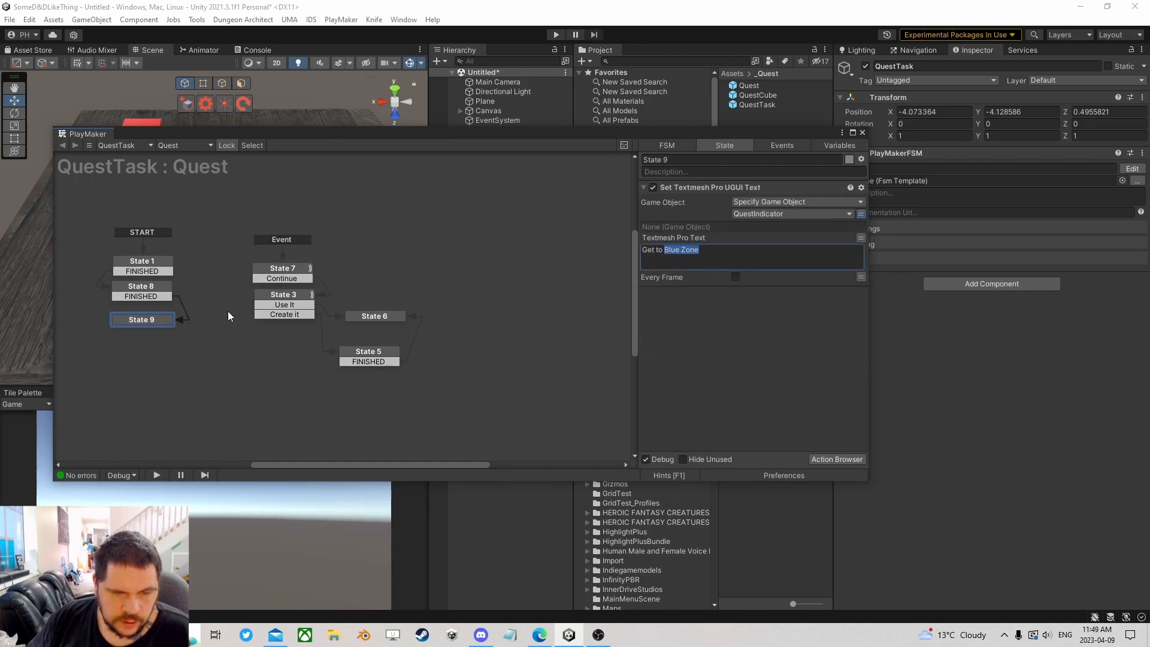
{"action": "left_click", "coordinate": [284, 275]}
{"action": "left_click", "coordinate": [790, 307]}
{"action": "key", "text": "ctrl+v"}
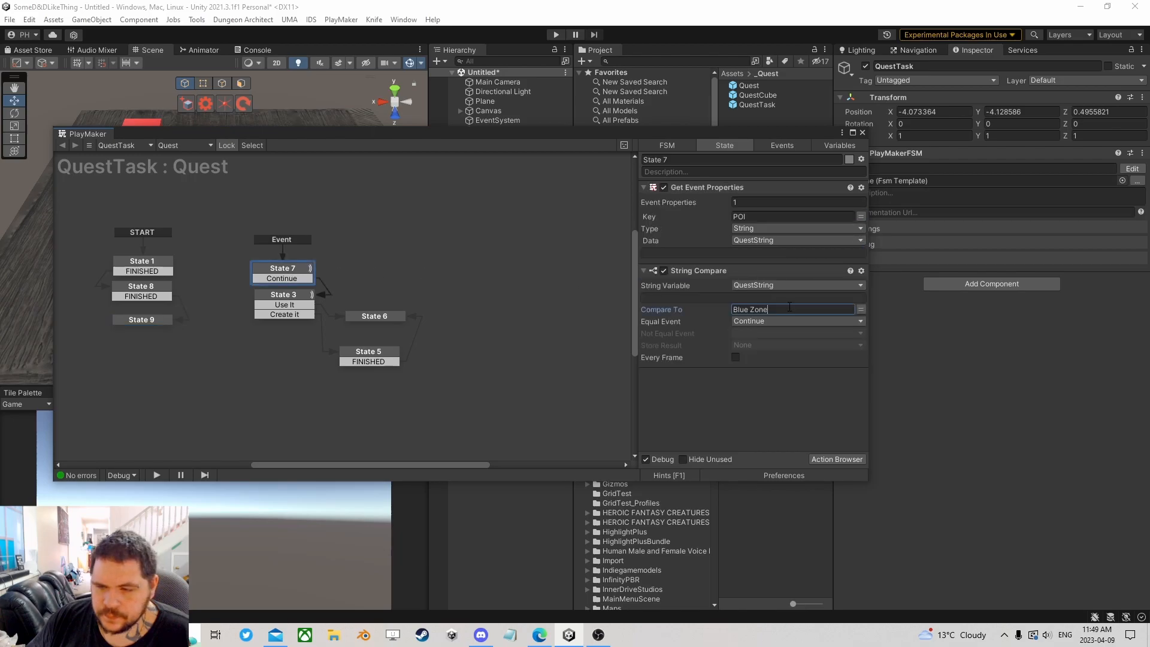
{"action": "left_click", "coordinate": [863, 133]}
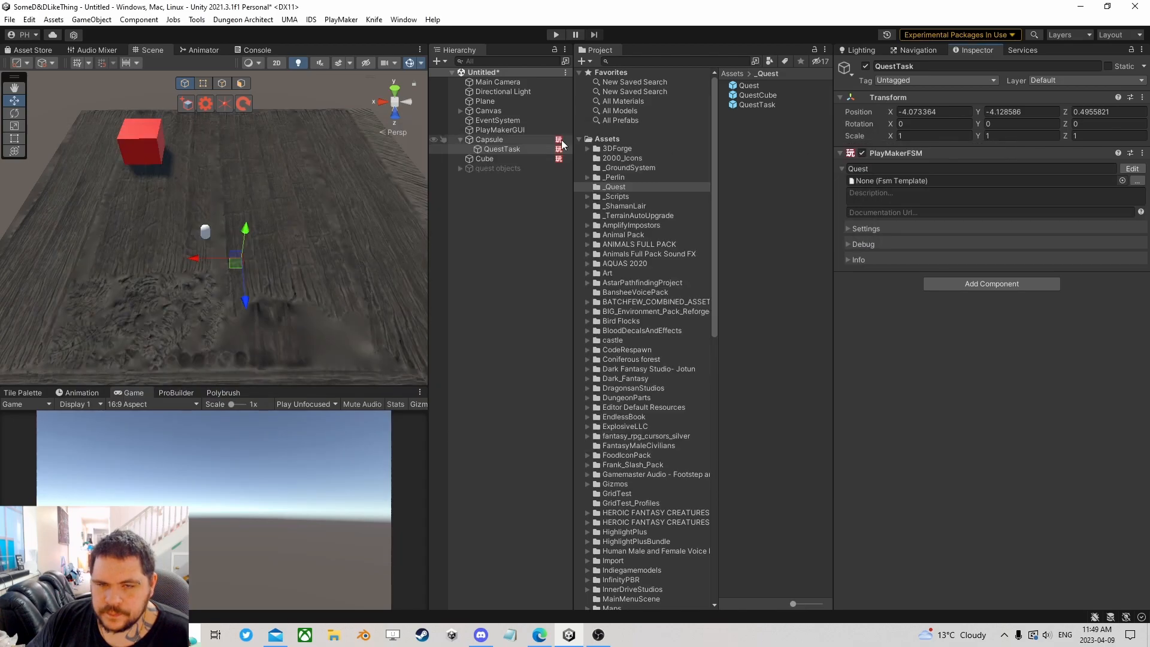
- Rename the QuestTask object under Capsule to QuestTask(BlueZone) and save it as a prefab in the _Quest folder
{"action": "left_click", "coordinate": [524, 149]}
{"action": "type", "text": "()"}
{"action": "type", "text": "BlueZon"}
{"action": "type", "text": "e"}
{"action": "key", "text": "Return"}
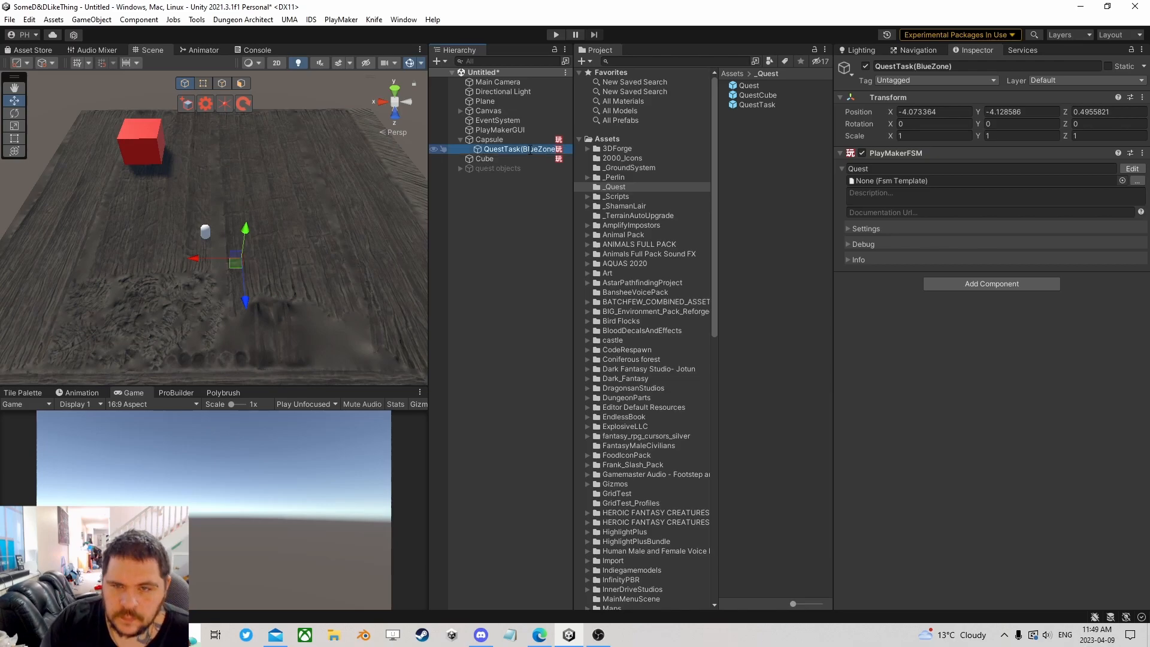
{"action": "left_click", "coordinate": [477, 219]}
{"action": "left_click_drag", "start_coordinate": [504, 149], "coordinate": [793, 165]}
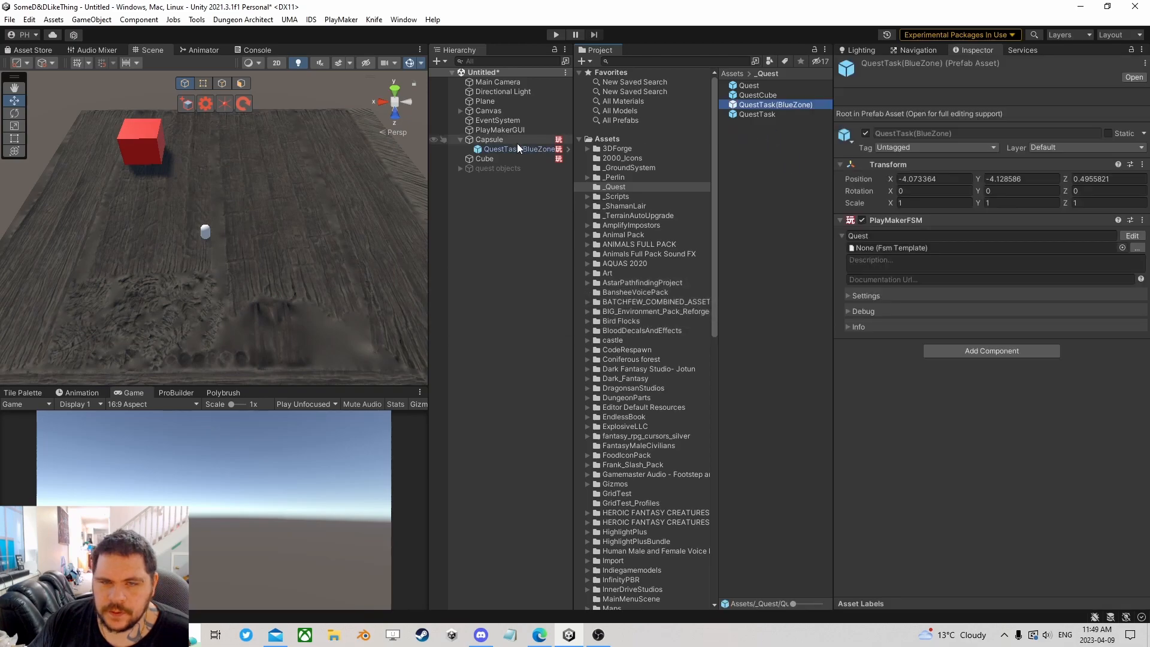
- Delete the QuestTask(BlueZone) object under Capsule, and duplicate Cube, placing the copy beside the original at about X 313, Z -14
{"action": "left_click", "coordinate": [499, 150]}
{"action": "key", "text": "Delete"}
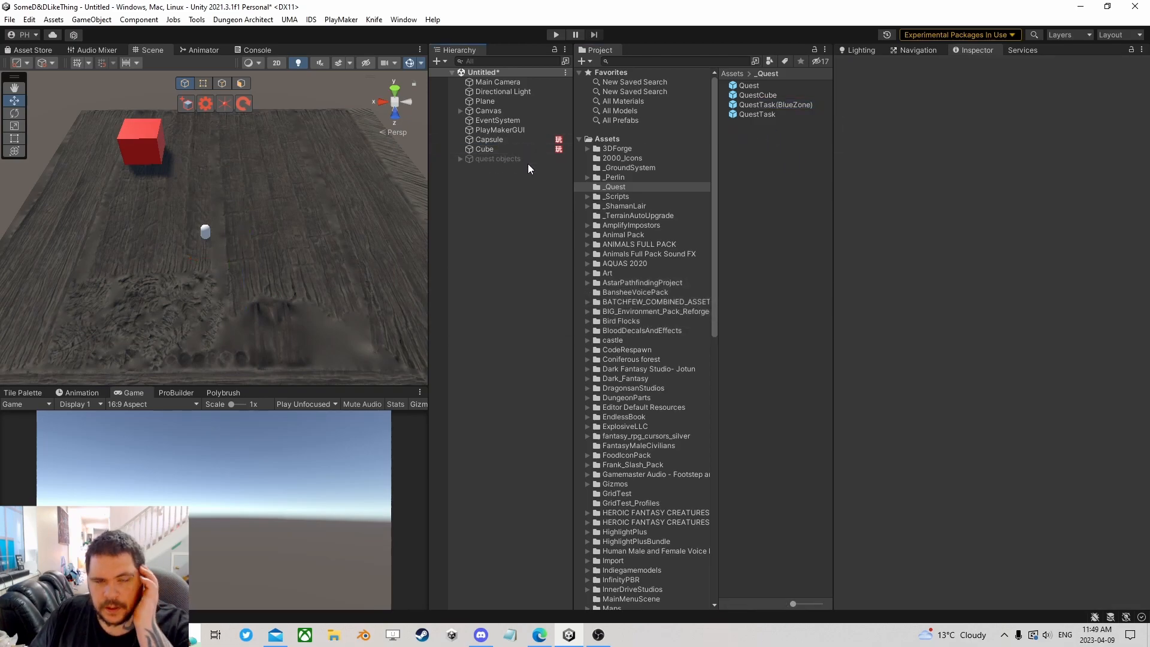
{"action": "left_click", "coordinate": [497, 150]}
{"action": "key", "text": "ctrl+d"}
{"action": "left_click_drag", "start_coordinate": [150, 151], "coordinate": [209, 145]}
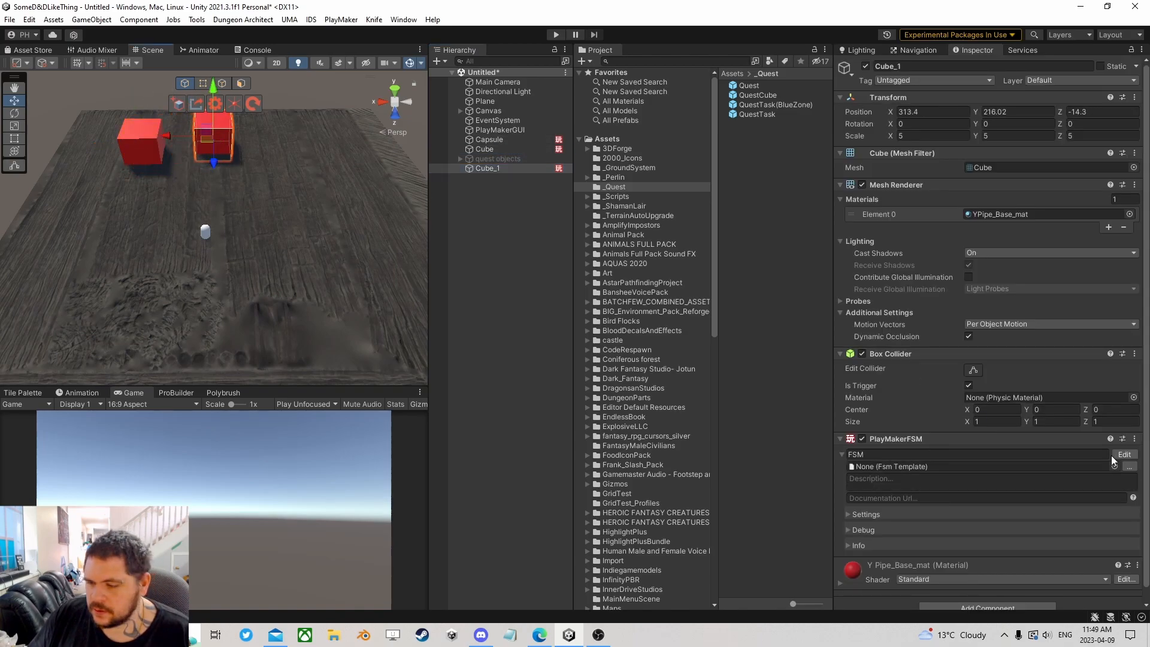
- In State 2 of Cube_1's FSM, remove Activate Game Object and set Create Object to the QuestTask(BlueZone) prefab
{"action": "left_click", "coordinate": [1124, 454]}
{"action": "left_click", "coordinate": [241, 262]}
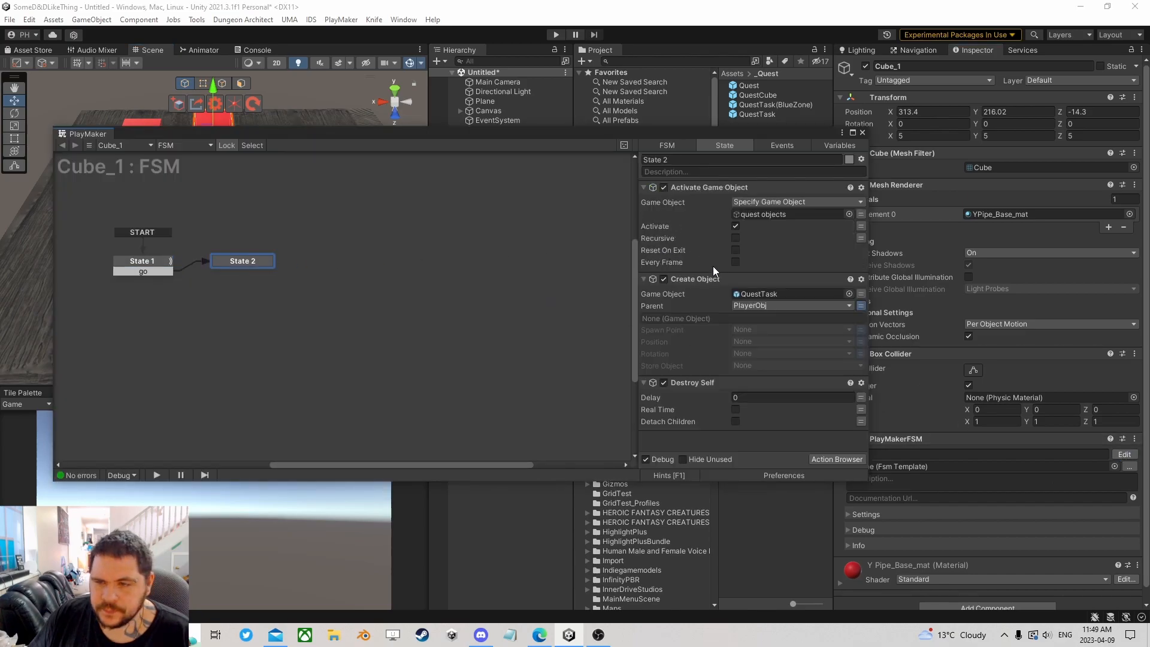
{"action": "left_click_drag", "start_coordinate": [772, 132], "coordinate": [477, 138]}
{"action": "left_click", "coordinate": [440, 196]}
{"action": "key", "text": "Delete"}
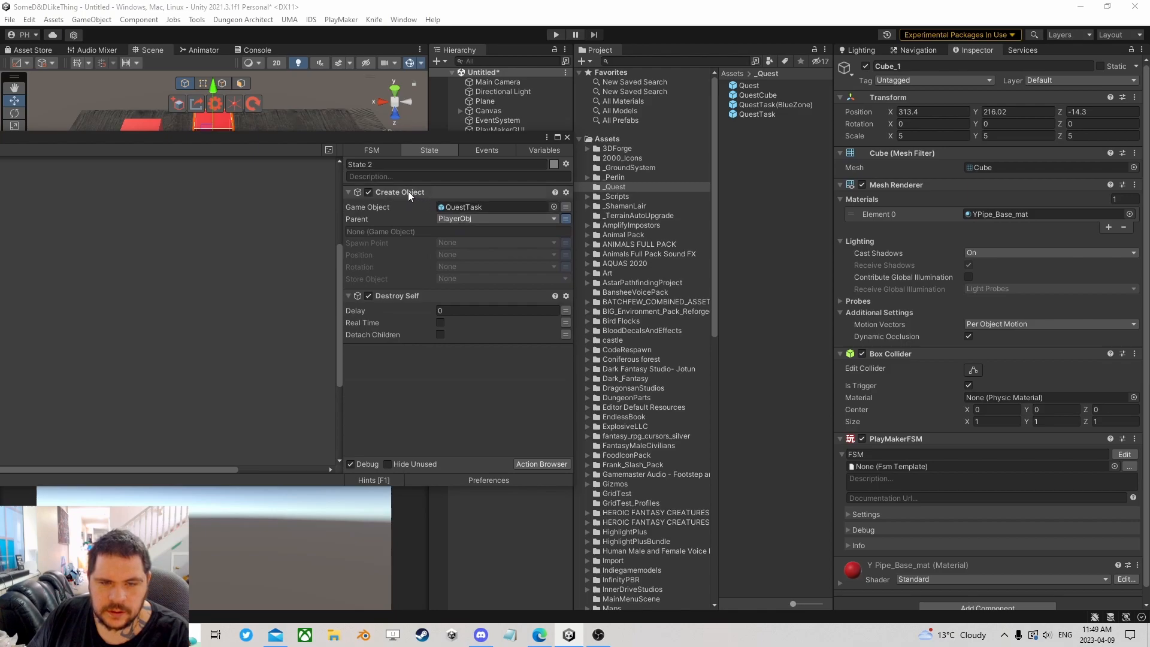
{"action": "left_click_drag", "start_coordinate": [760, 106], "coordinate": [483, 204]}
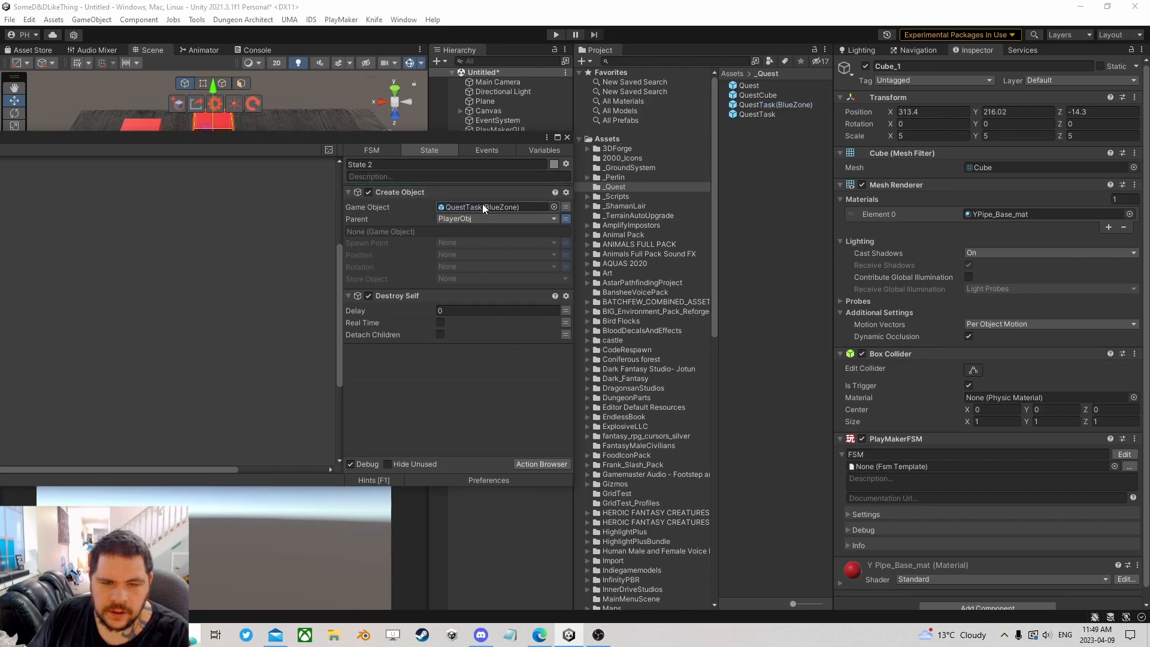
{"action": "left_click", "coordinate": [567, 138]}
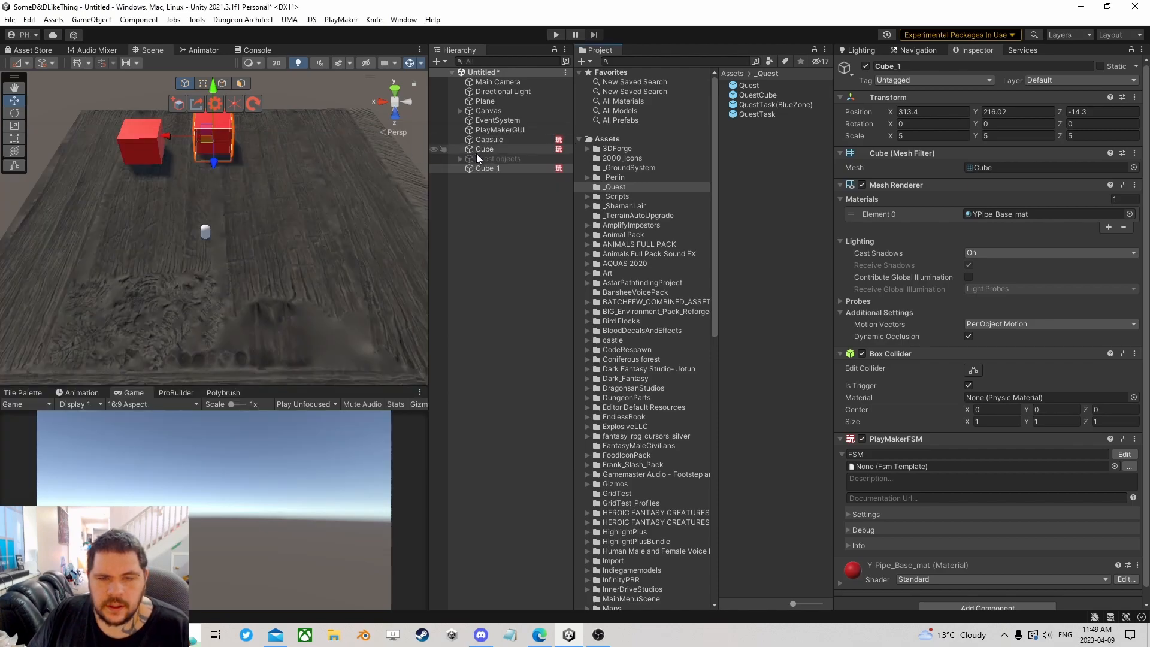
- Duplicate Cube_1 and place the copy across the plane at about X 301, Z 10
{"action": "left_click", "coordinate": [487, 168]}
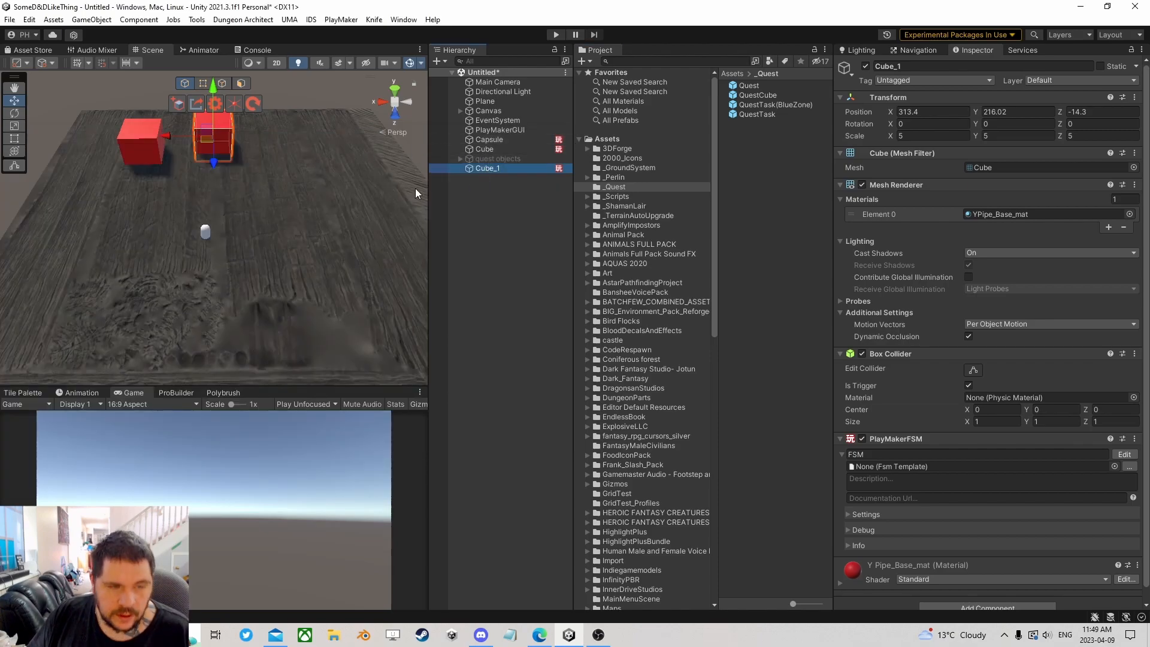
{"action": "key", "text": "ctrl+d"}
{"action": "left_click_drag", "start_coordinate": [210, 152], "coordinate": [353, 294]}
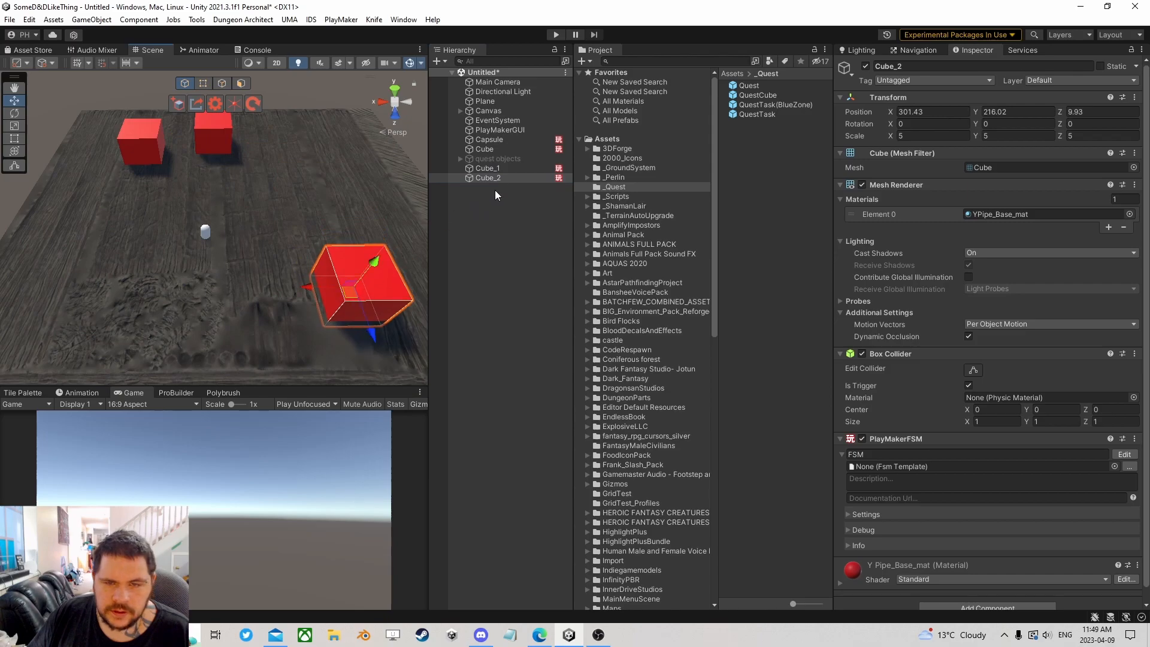
- In State 2 of Cube_2's FSM, delete the Create Object action and add a Set Event Properties action
{"action": "left_click", "coordinate": [1125, 454]}
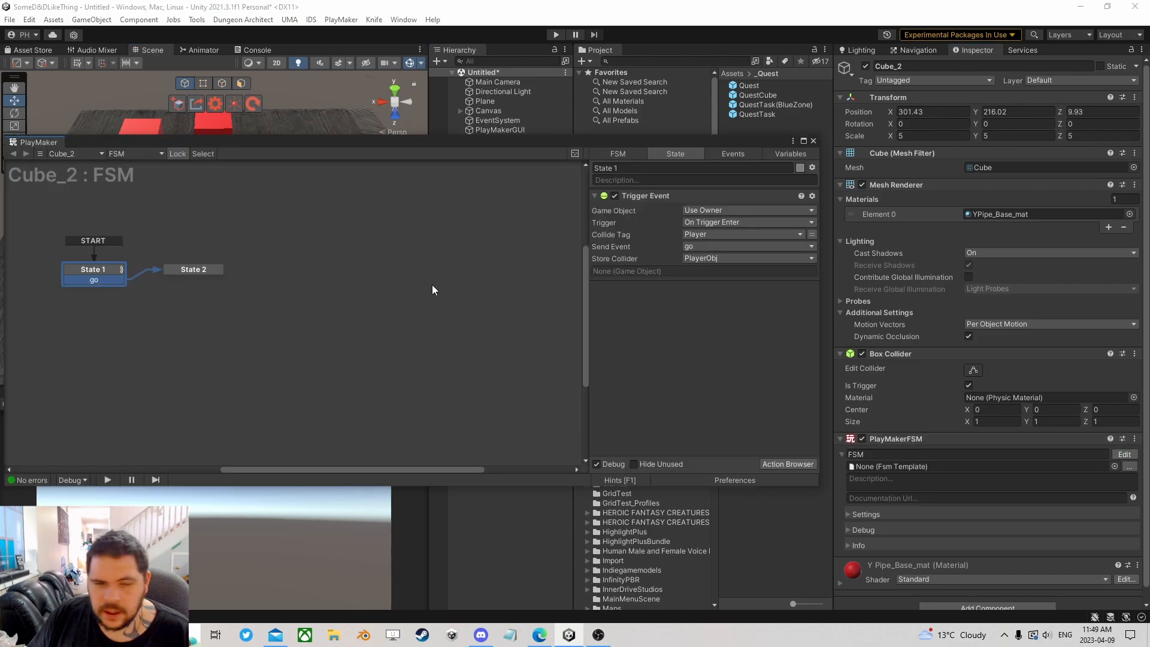
{"action": "left_click", "coordinate": [193, 271]}
{"action": "left_click", "coordinate": [642, 196]}
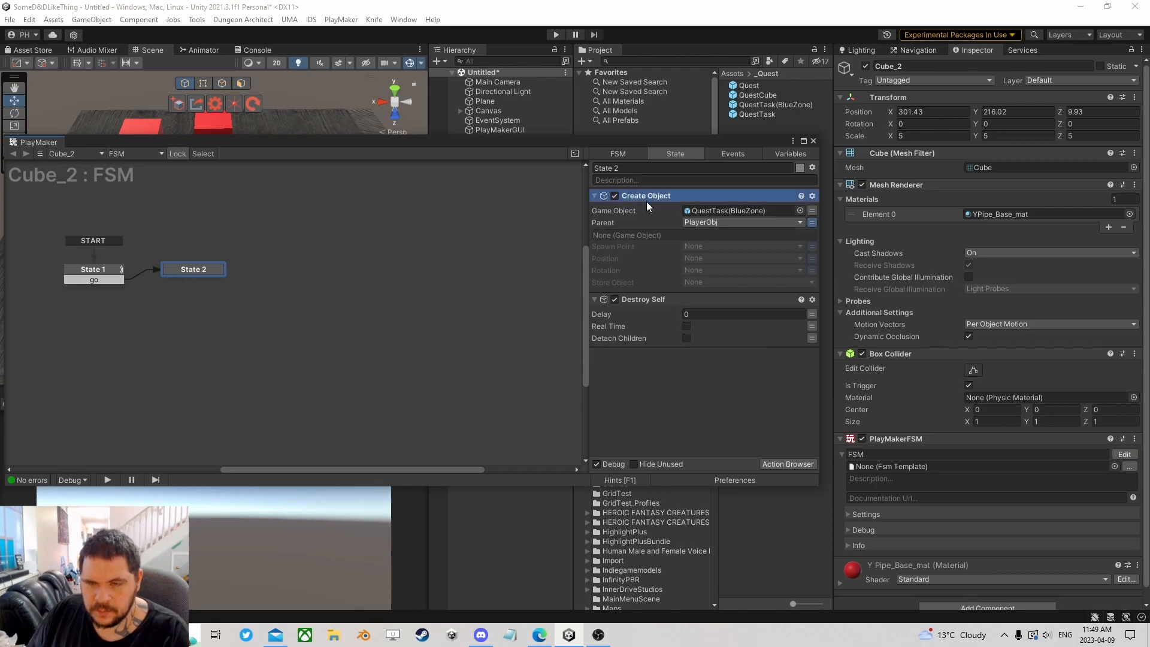
{"action": "key", "text": "Delete"}
{"action": "left_click", "coordinate": [788, 464]}
{"action": "type", "text": "set eve"}
{"action": "double_click", "coordinate": [211, 174]}
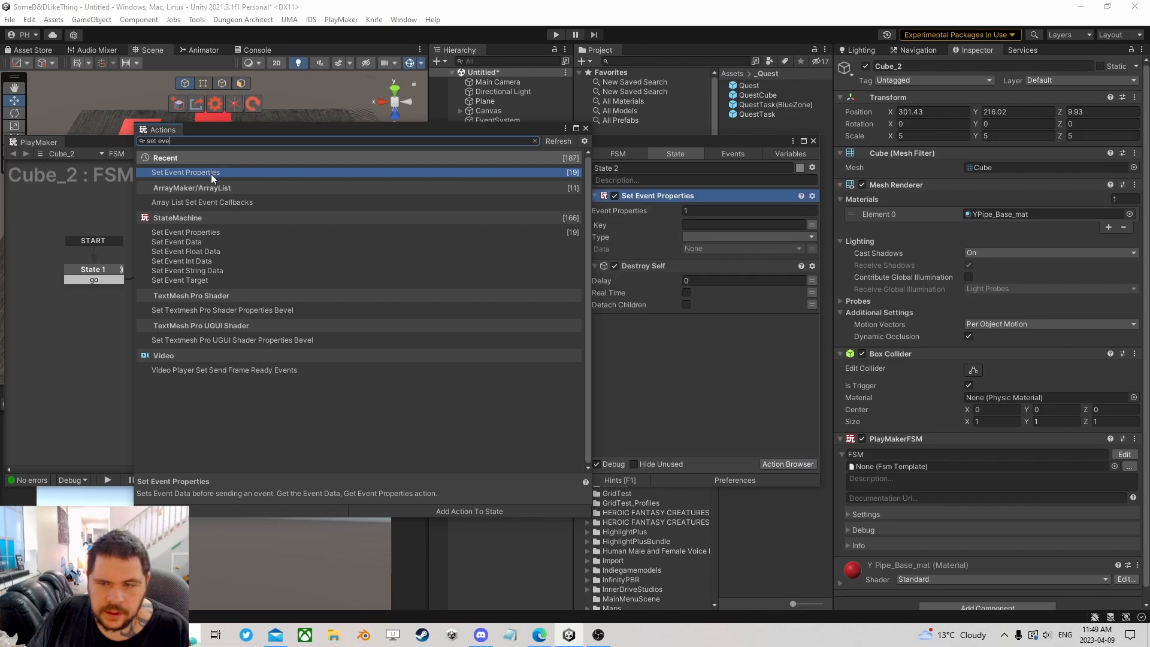
{"action": "key", "text": "Escape"}
- Give Set Event Properties the key POI, type String and data "Blue Zone"
{"action": "left_click", "coordinate": [702, 226]}
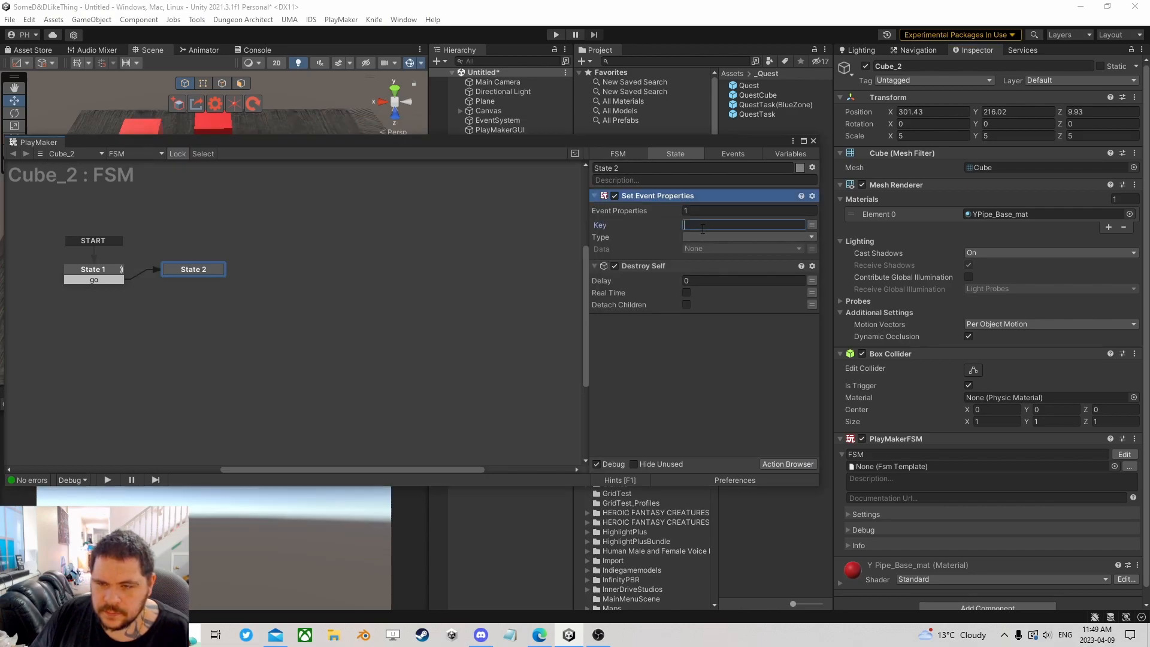
{"action": "type", "text": "POI"}
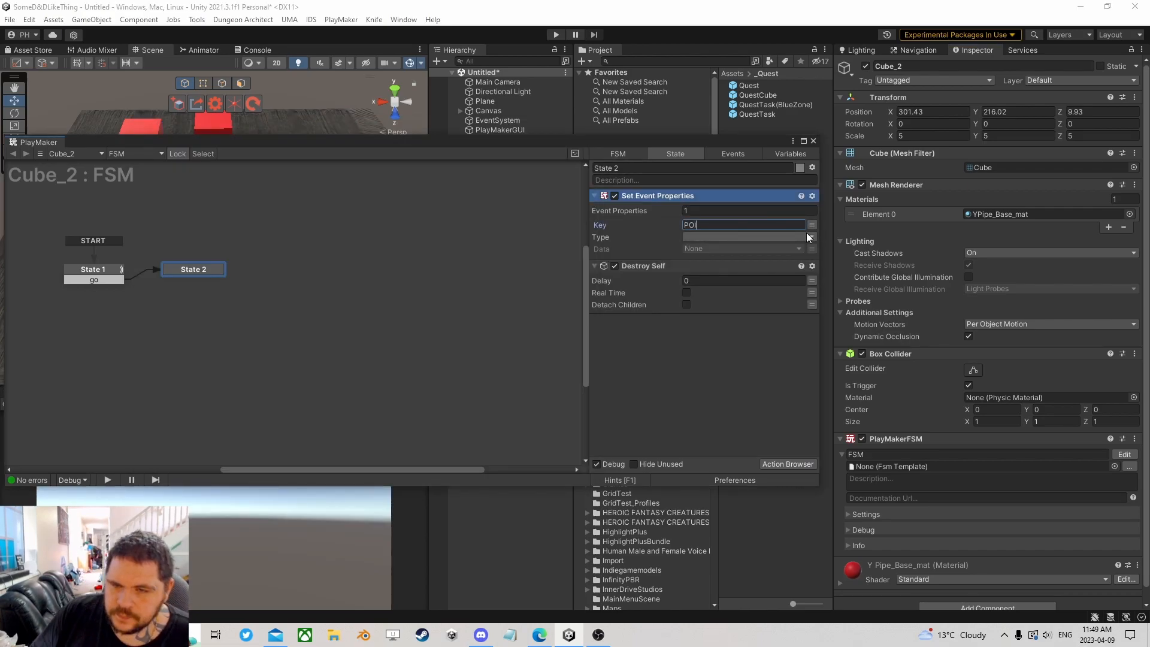
{"action": "left_click", "coordinate": [752, 237]}
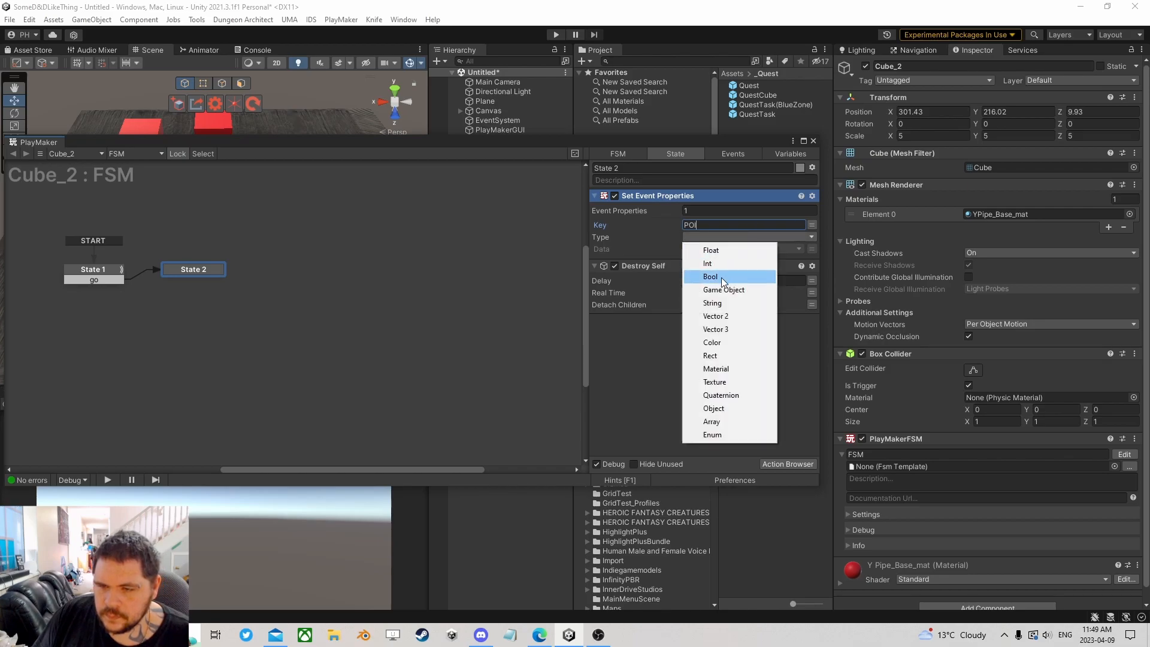
{"action": "left_click", "coordinate": [722, 304]}
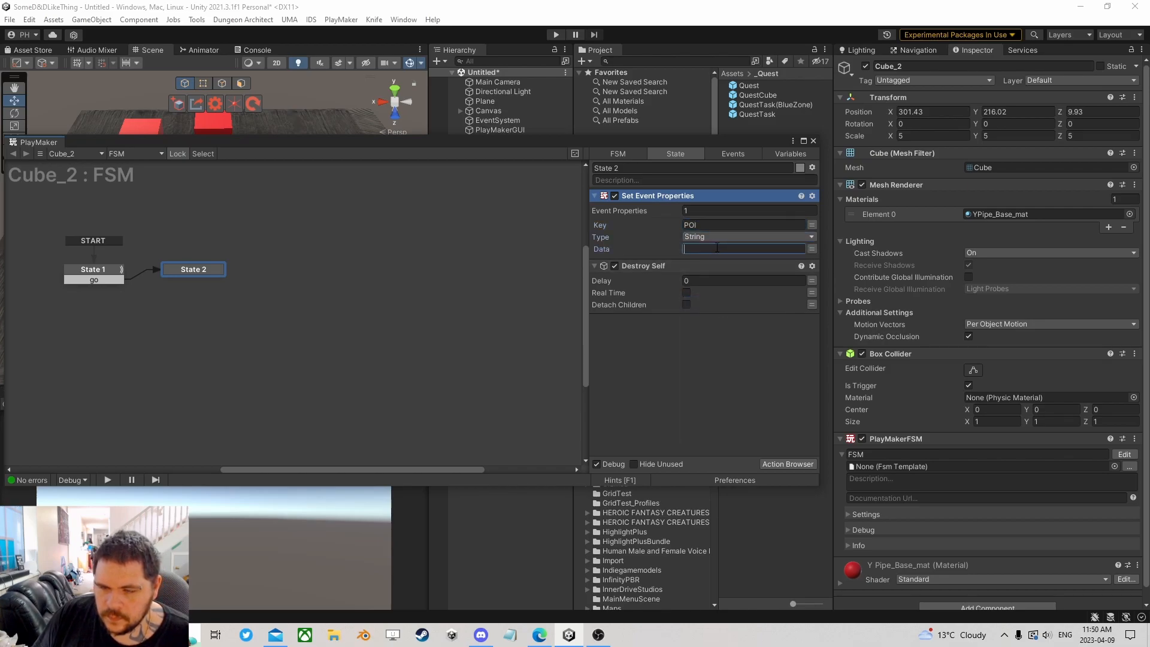
{"action": "left_click", "coordinate": [718, 248]}
{"action": "type", "text": "Q"}
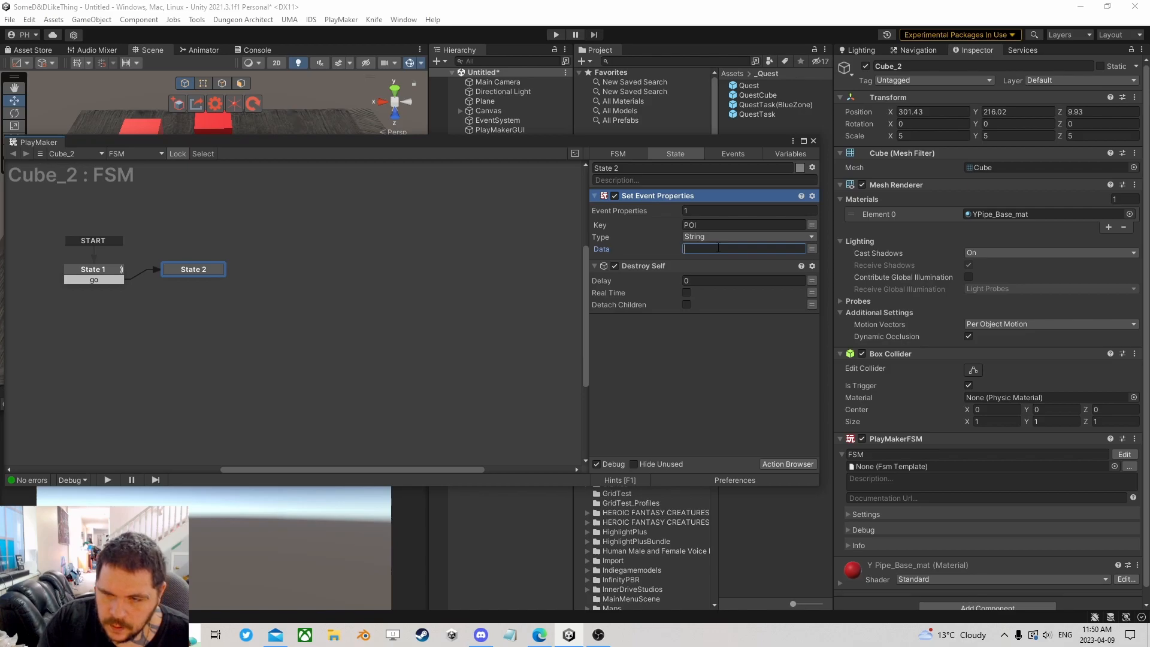
{"action": "type", "text": "lue Zone"}
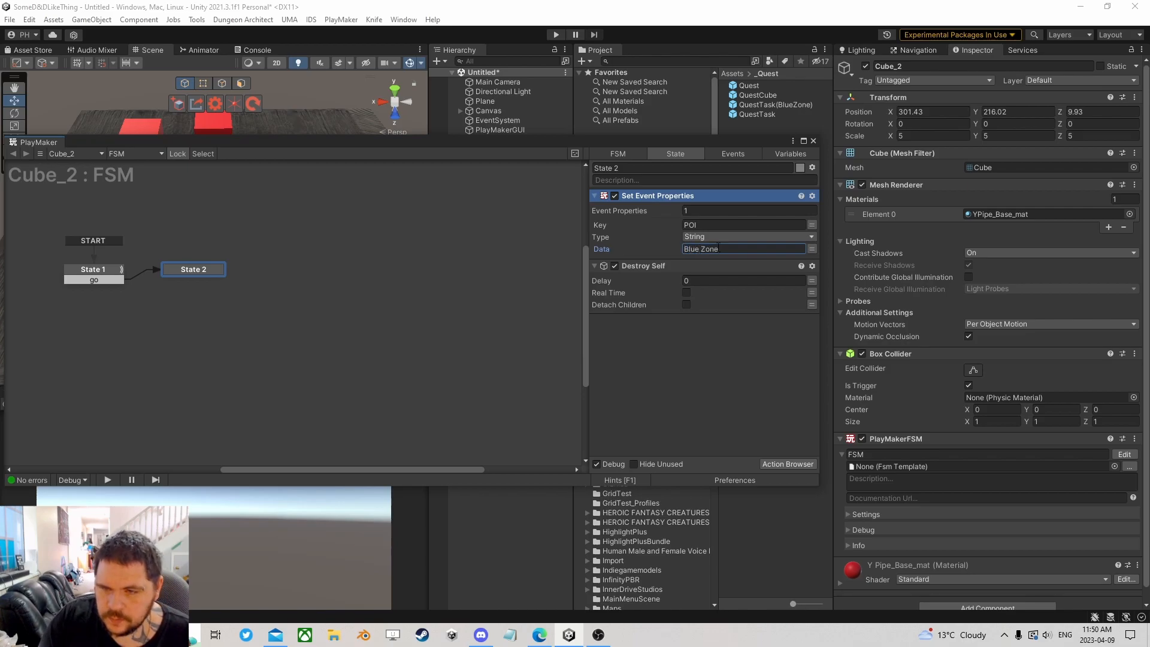
- Add a Send Event action to State 2 of Cube_2's FSM and order it ahead of Destroy Self
{"action": "left_click", "coordinate": [779, 444]}
{"action": "left_click", "coordinate": [789, 464]}
{"action": "type", "text": "se"}
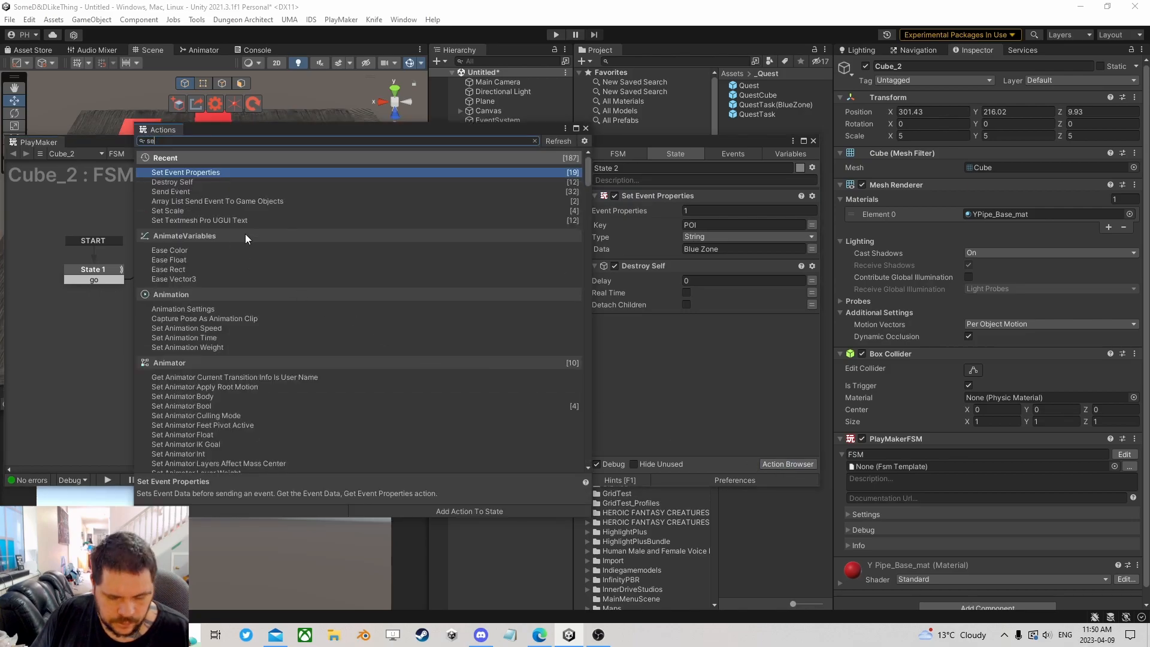
{"action": "type", "text": "nd e"}
{"action": "double_click", "coordinate": [171, 172]}
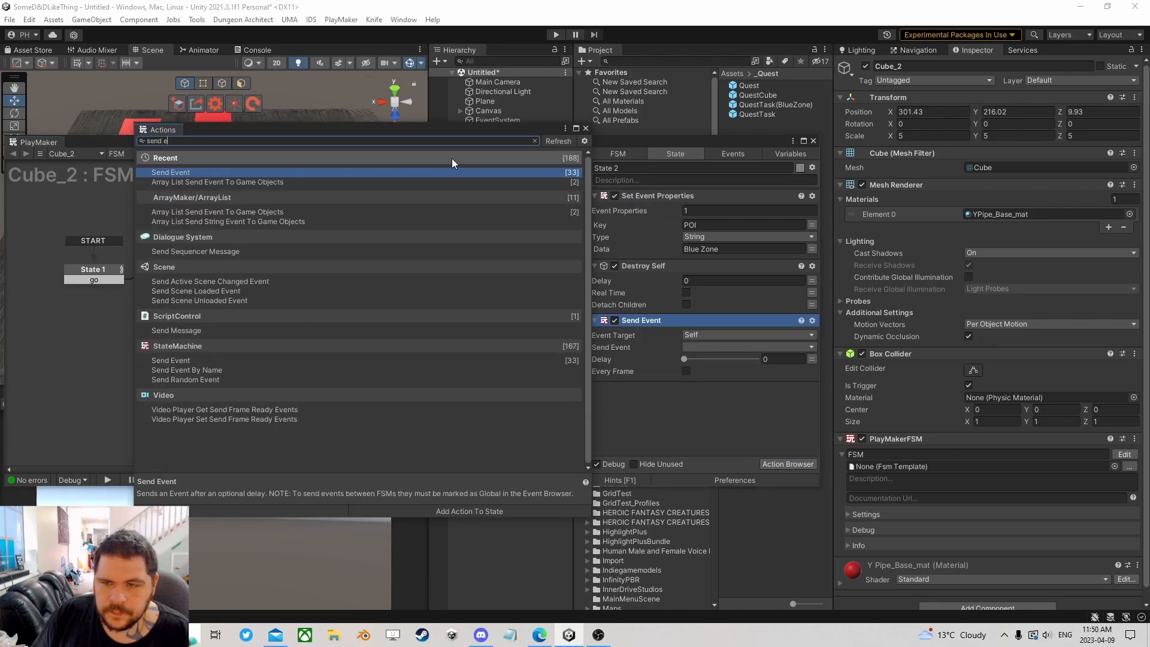
{"action": "left_click", "coordinate": [586, 128]}
{"action": "left_click_drag", "start_coordinate": [653, 265], "coordinate": [679, 411]}
- Set Send Event's target to Game Object FSM, specifying Capsule as the game object and FSM as the FSM name
{"action": "left_click", "coordinate": [701, 279]}
{"action": "left_click", "coordinate": [724, 322]}
{"action": "left_click", "coordinate": [732, 293]}
{"action": "left_click", "coordinate": [743, 318]}
{"action": "left_click_drag", "start_coordinate": [736, 145], "coordinate": [297, 101]}
{"action": "left_click_drag", "start_coordinate": [495, 144], "coordinate": [294, 259]}
{"action": "left_click", "coordinate": [361, 271]}
{"action": "left_click", "coordinate": [387, 281]}
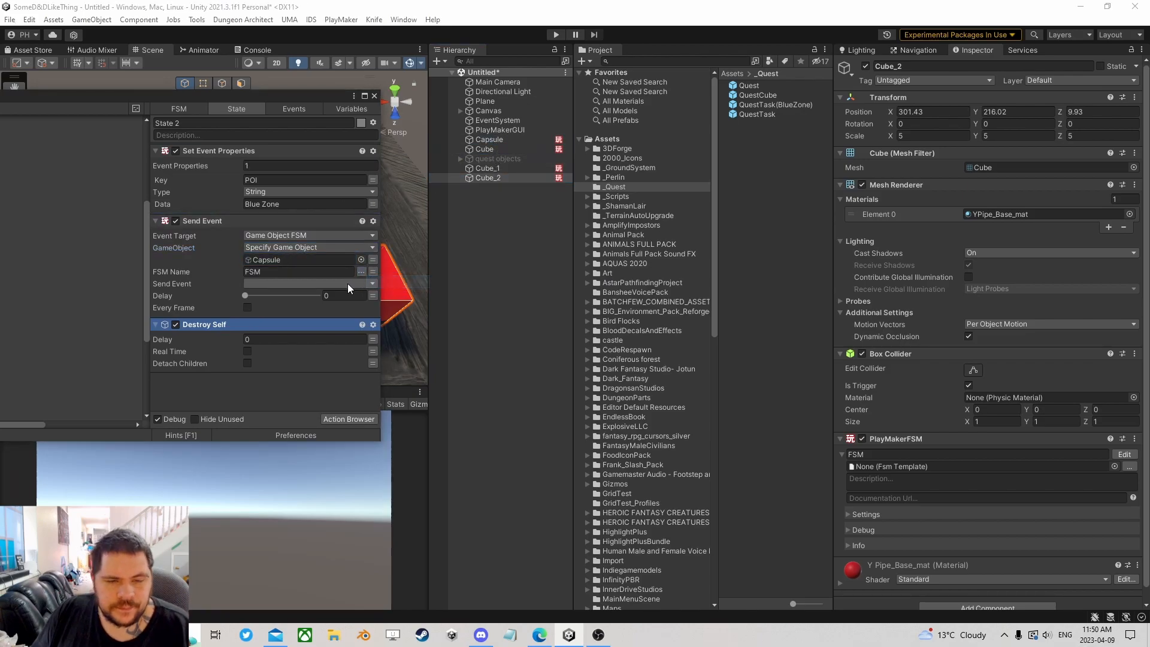
- Choose POI as the event to send, use the PlayerObj variable as its game object, and close the FSM editor
{"action": "left_click", "coordinate": [347, 284]}
{"action": "left_click", "coordinate": [278, 350]}
{"action": "left_click", "coordinate": [373, 259]}
{"action": "left_click", "coordinate": [297, 258]}
{"action": "left_click", "coordinate": [294, 286]}
{"action": "left_click_drag", "start_coordinate": [320, 100], "coordinate": [688, 114]}
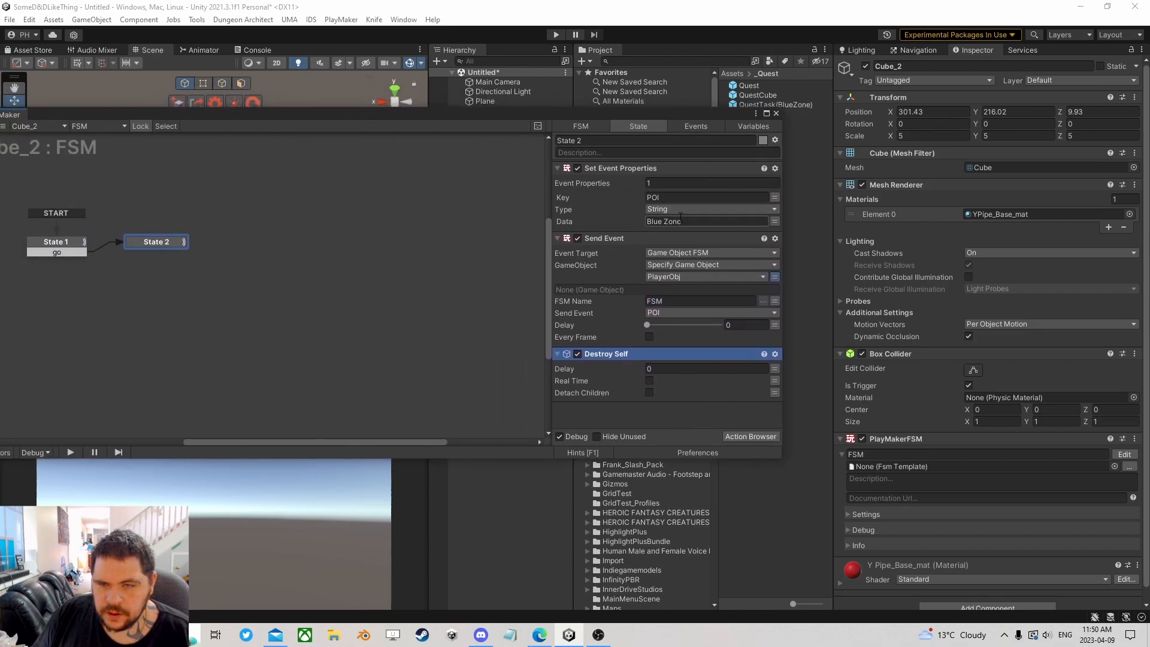
{"action": "left_click", "coordinate": [778, 113]}
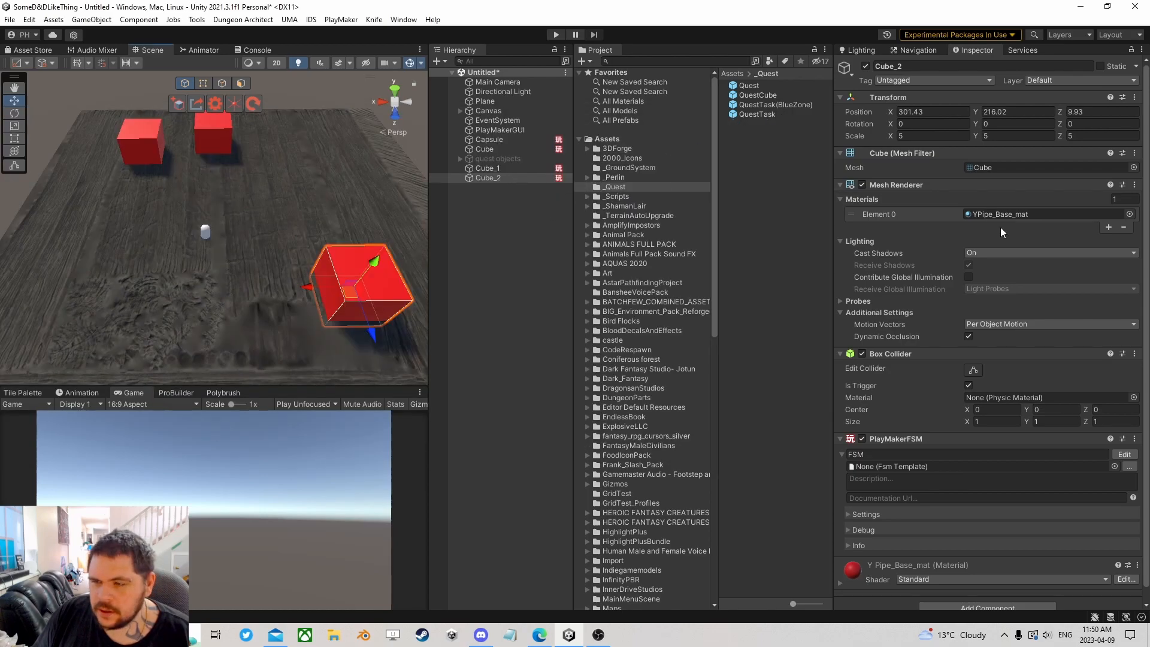
- Assign the MatBlue material to Cube_2 and move the cube farther out to about X 297, Z 12
{"action": "left_click", "coordinate": [1130, 214]}
{"action": "type", "text": "b"}
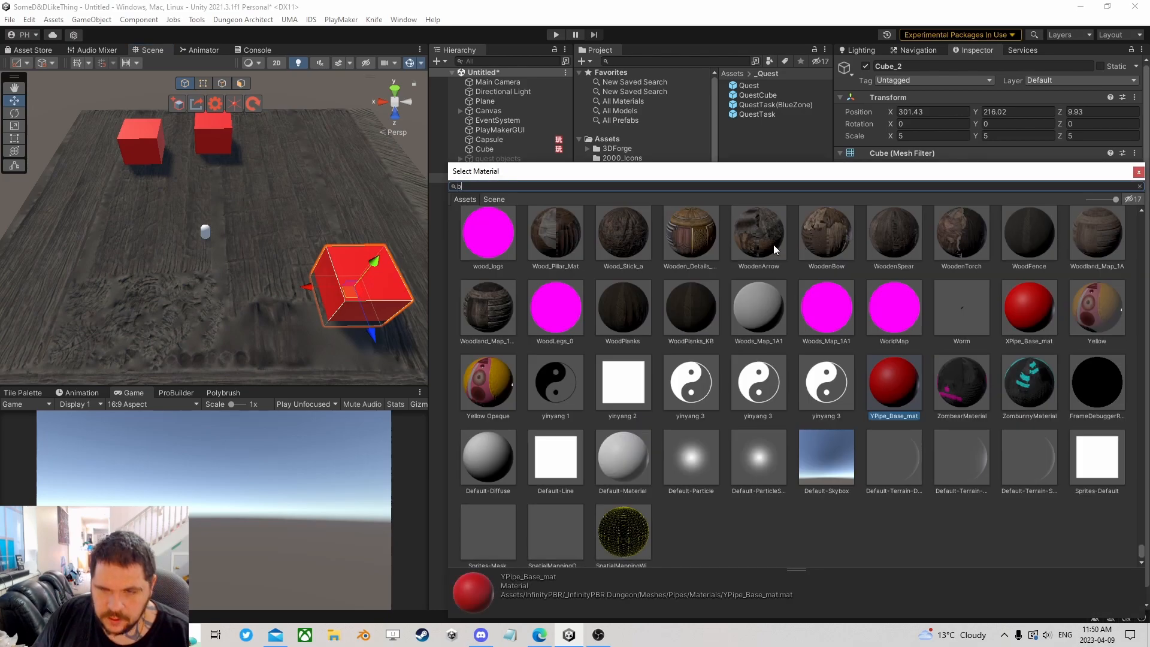
{"action": "type", "text": "l"}
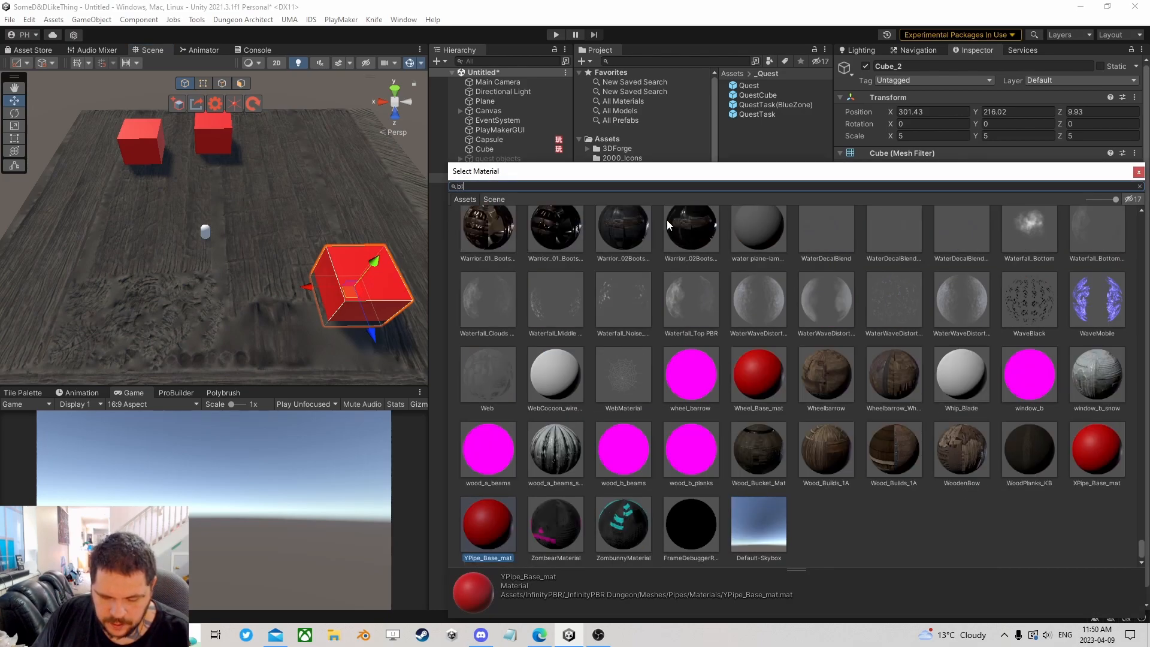
{"action": "type", "text": "u"}
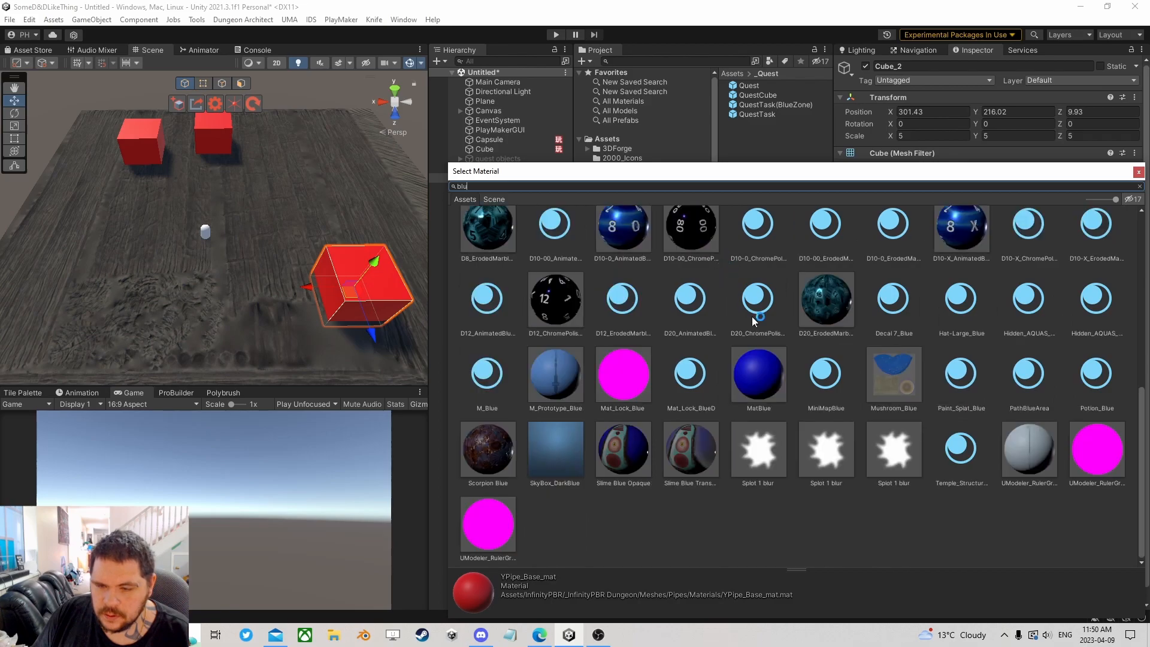
{"action": "left_click", "coordinate": [758, 374]}
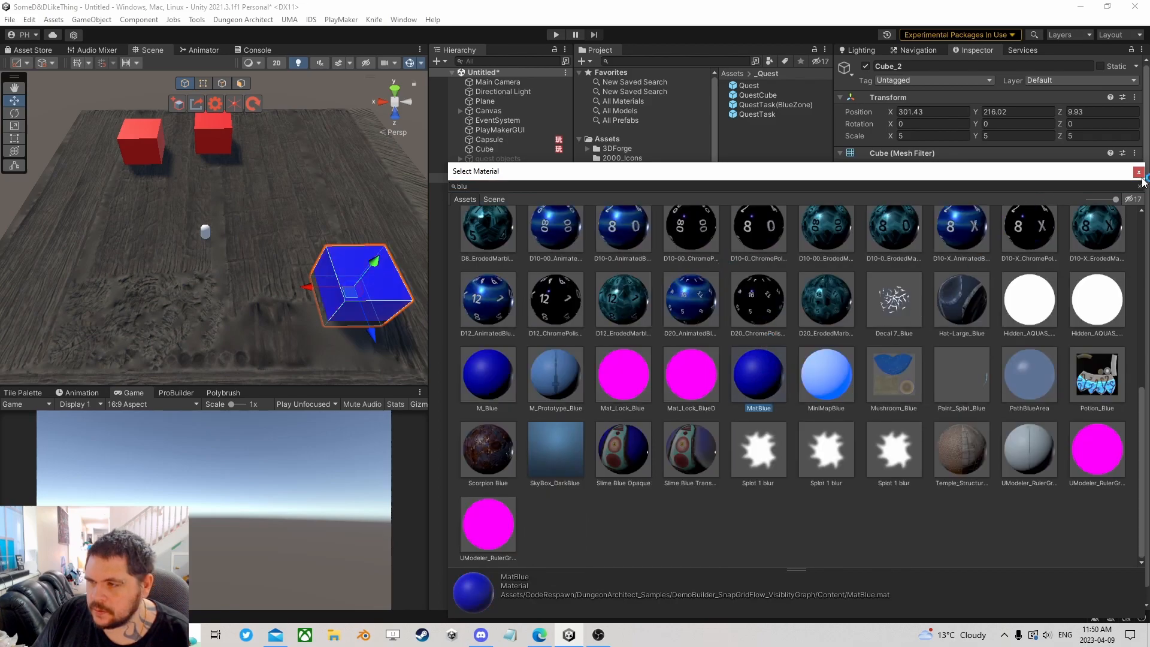
{"action": "left_click", "coordinate": [1140, 173]}
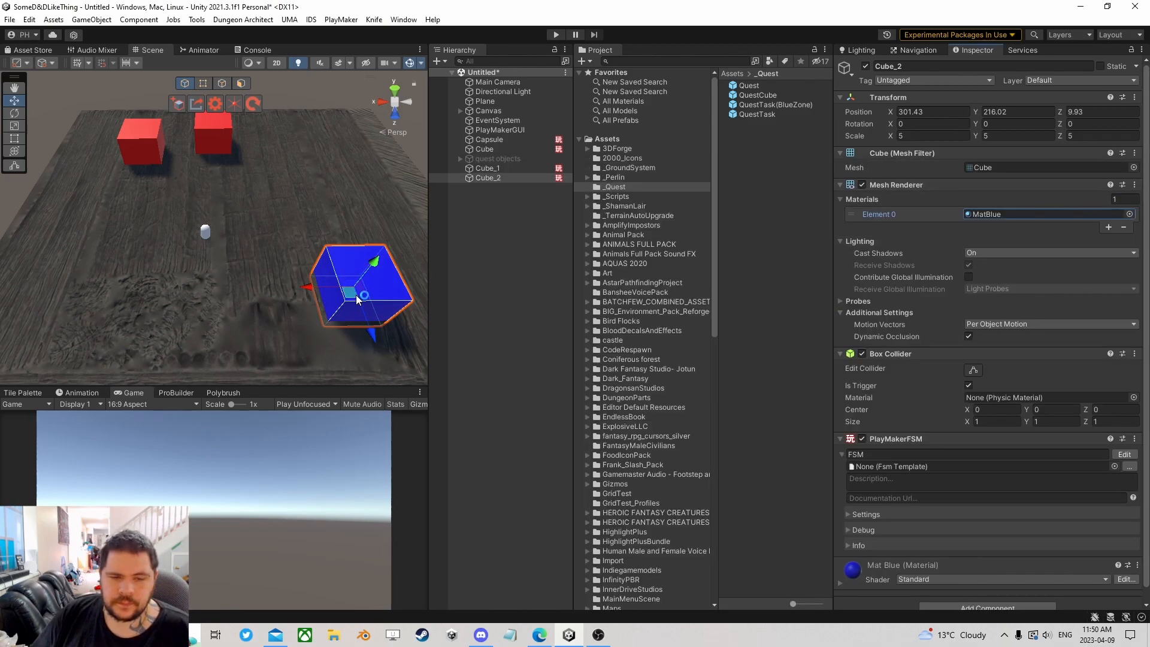
{"action": "left_click_drag", "start_coordinate": [357, 299], "coordinate": [422, 318]}
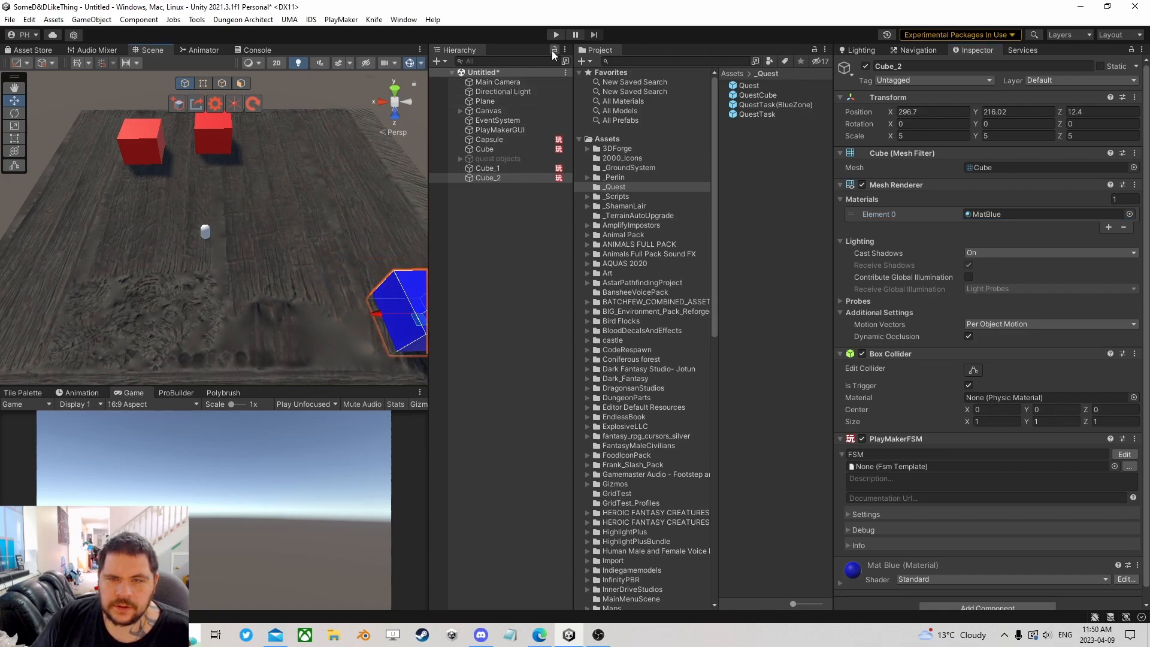
- Run the scene and move Capsule through the red cubes and the blue cube to test the quests
{"action": "left_click", "coordinate": [557, 34]}
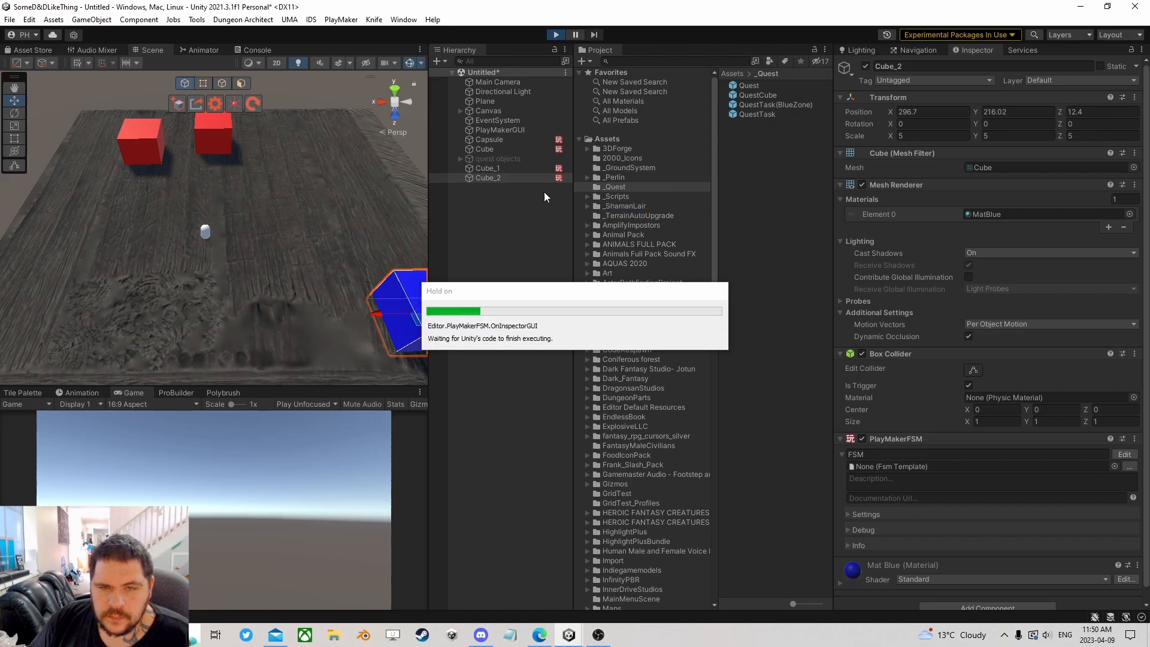
{"action": "left_click", "coordinate": [500, 139]}
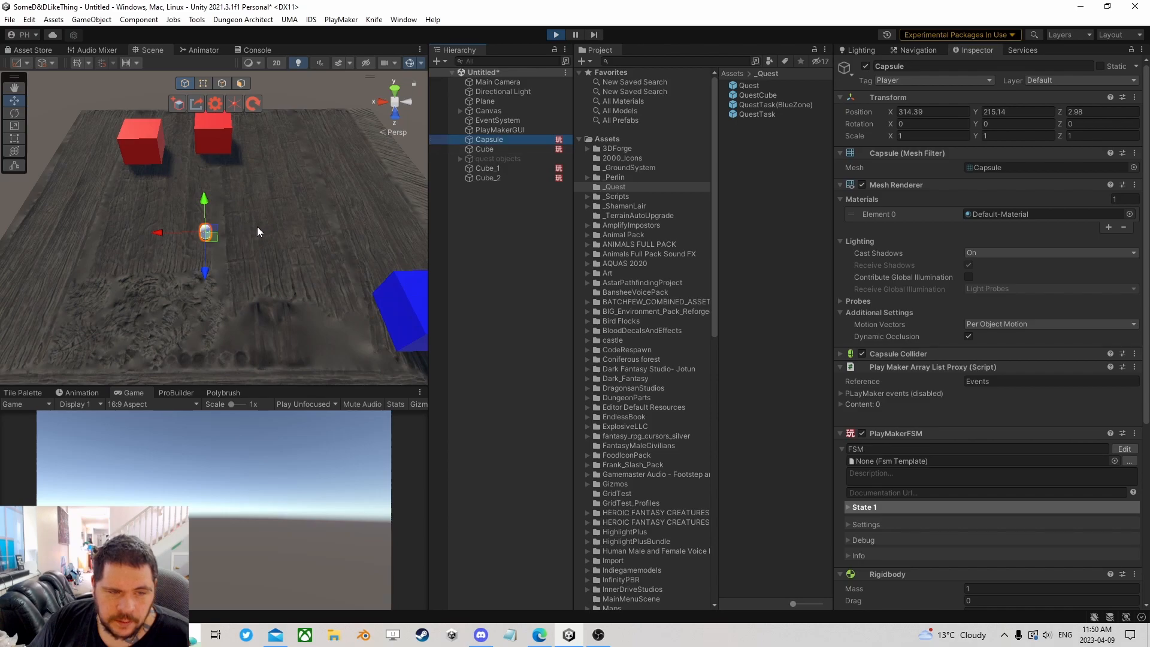
{"action": "left_click_drag", "start_coordinate": [211, 240], "coordinate": [118, 263]}
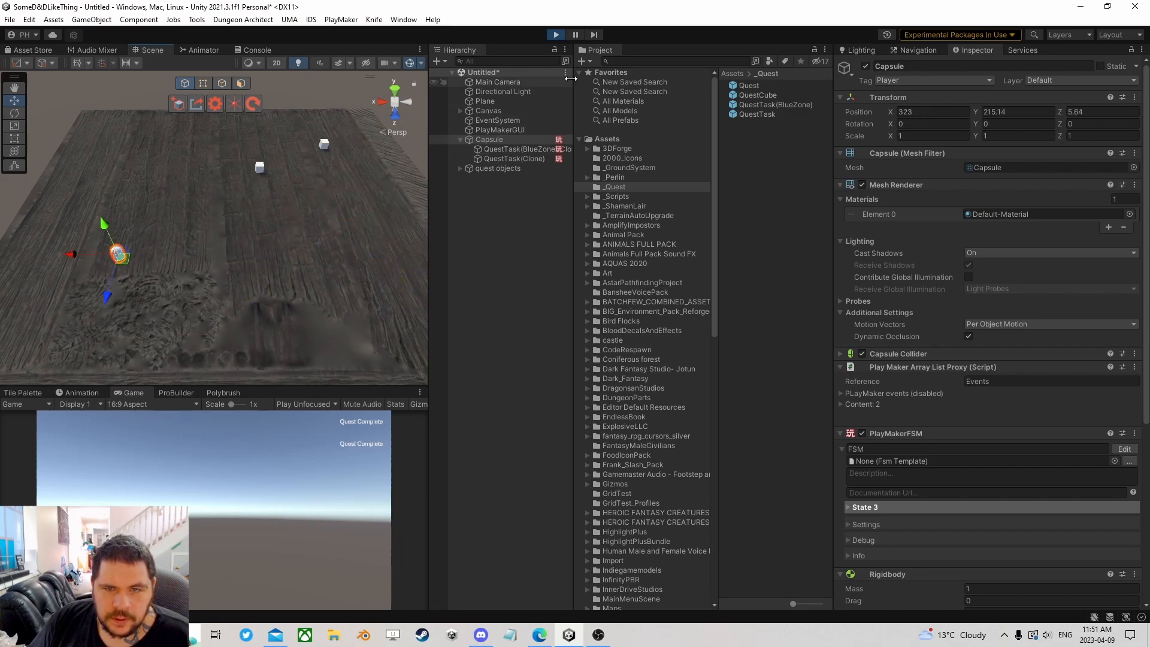
- Open the Quest FSM of the running QuestTask(BlueZone) clone under Capsule and examine State 6's text action
{"action": "left_click", "coordinate": [519, 149]}
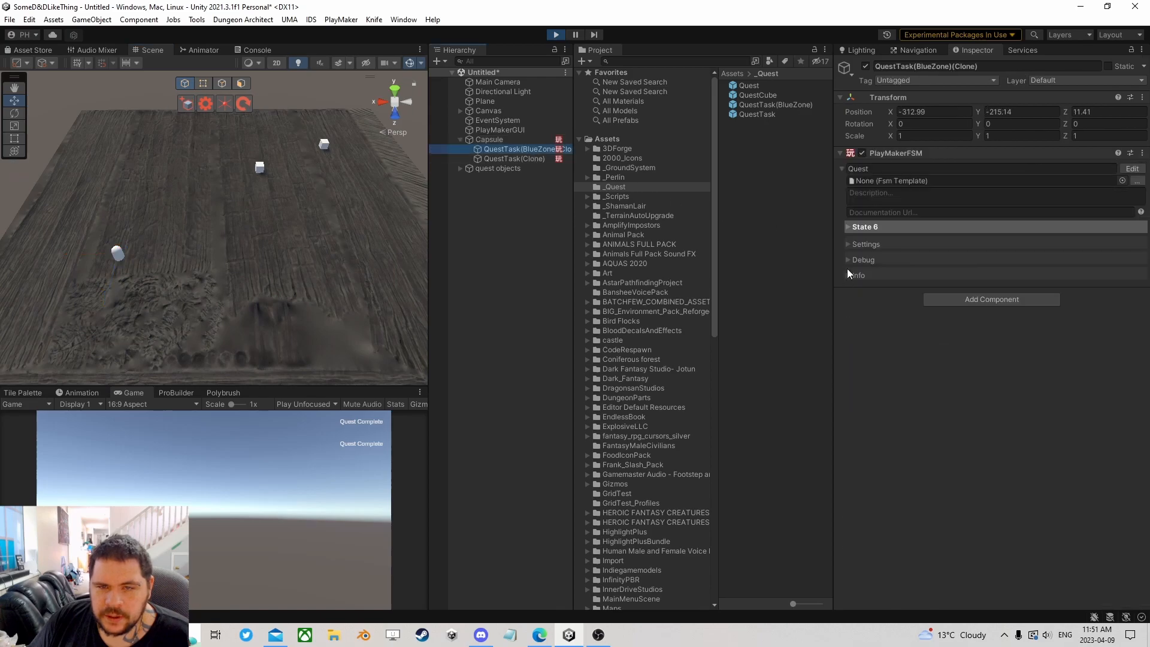
{"action": "left_click", "coordinate": [1132, 168]}
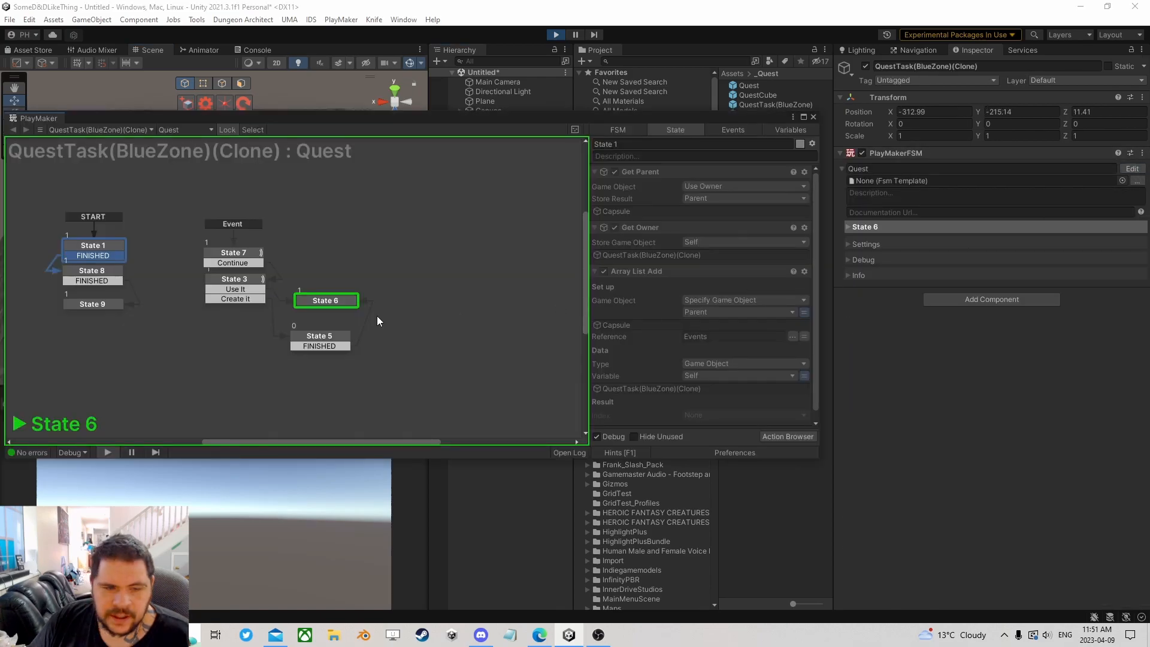
{"action": "middle_click_drag", "start_coordinate": [375, 281], "coordinate": [413, 258]}
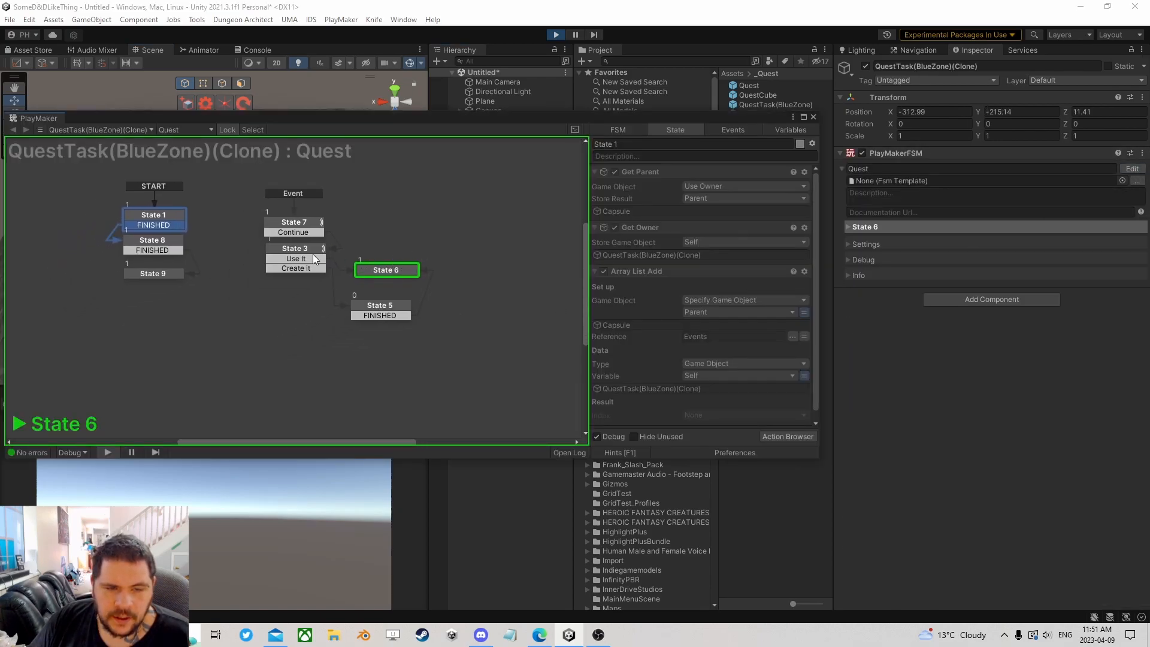
{"action": "left_click", "coordinate": [372, 266]}
{"action": "left_click", "coordinate": [386, 272]}
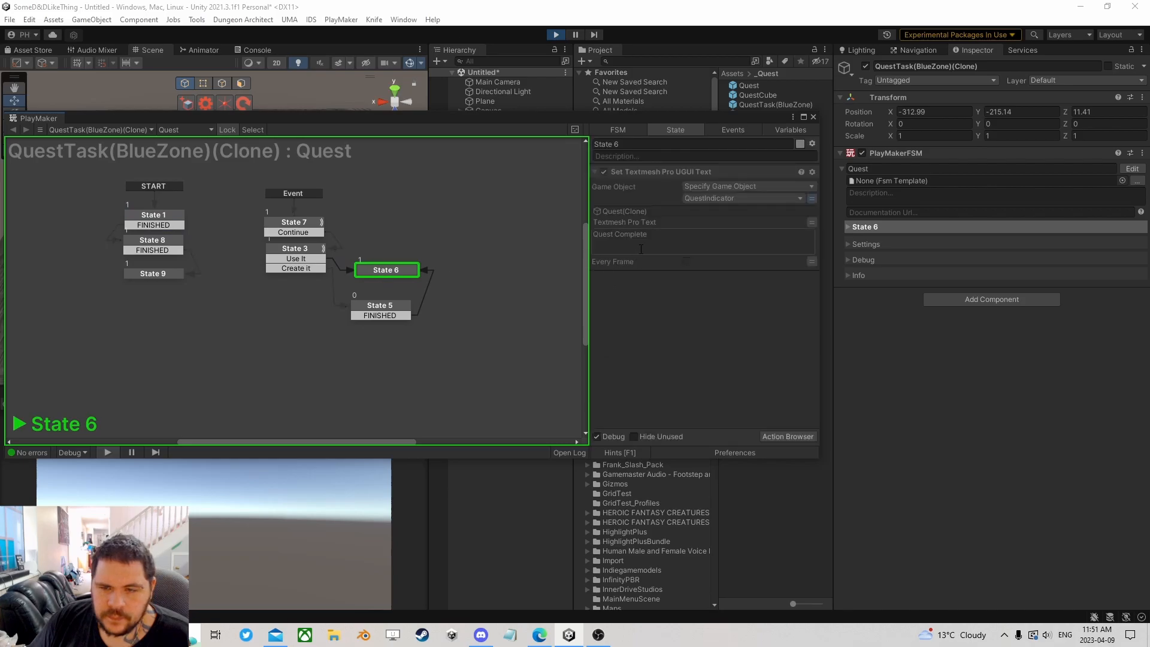
- Examine the QuestIndicator variable in the running QuestTask(BlueZone) clone's Quest FSM and close the FSM editor
{"action": "left_click_drag", "start_coordinate": [391, 270], "coordinate": [398, 261]}
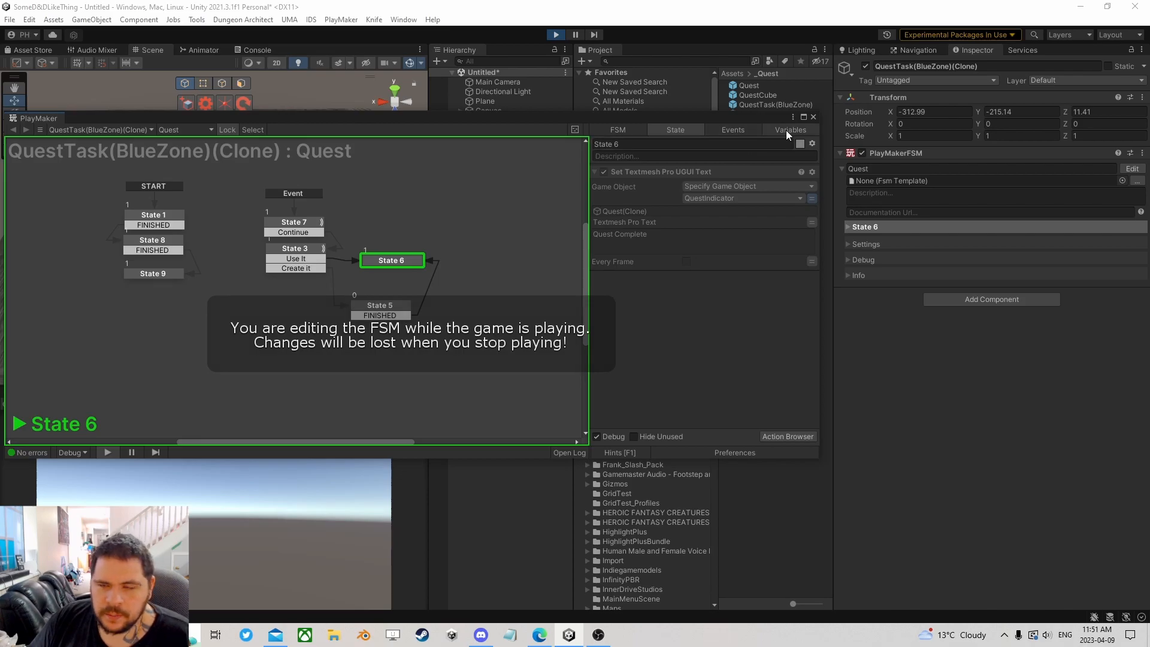
{"action": "left_click_drag", "start_coordinate": [767, 121], "coordinate": [936, 252]}
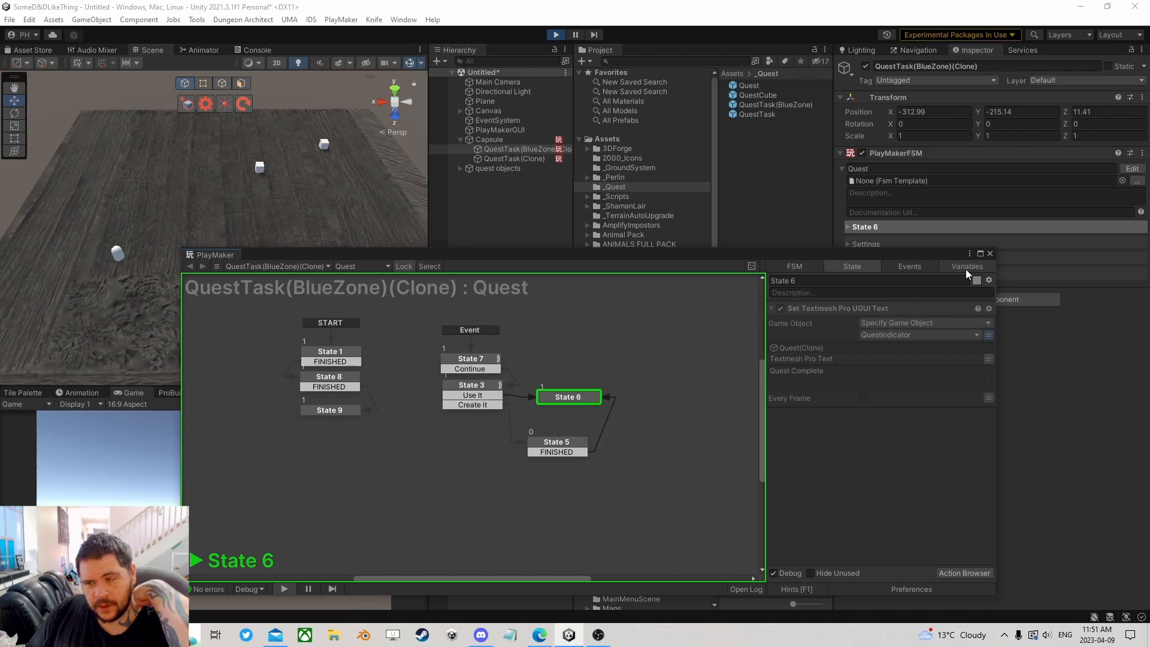
{"action": "left_click", "coordinate": [966, 268]}
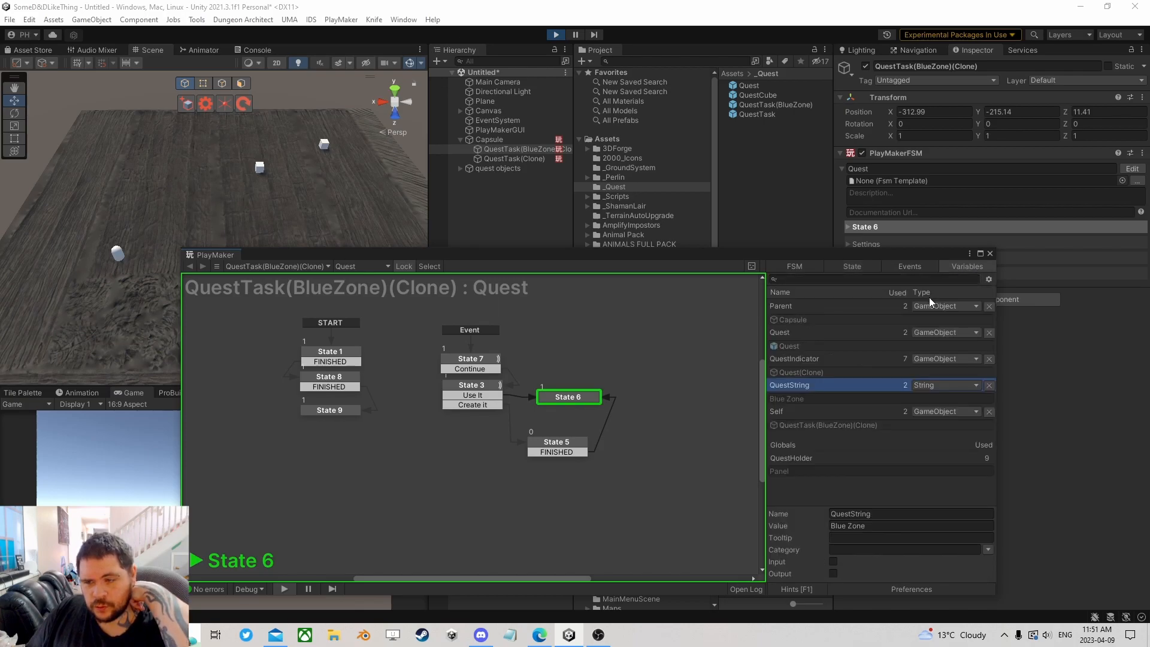
{"action": "left_click", "coordinate": [803, 360]}
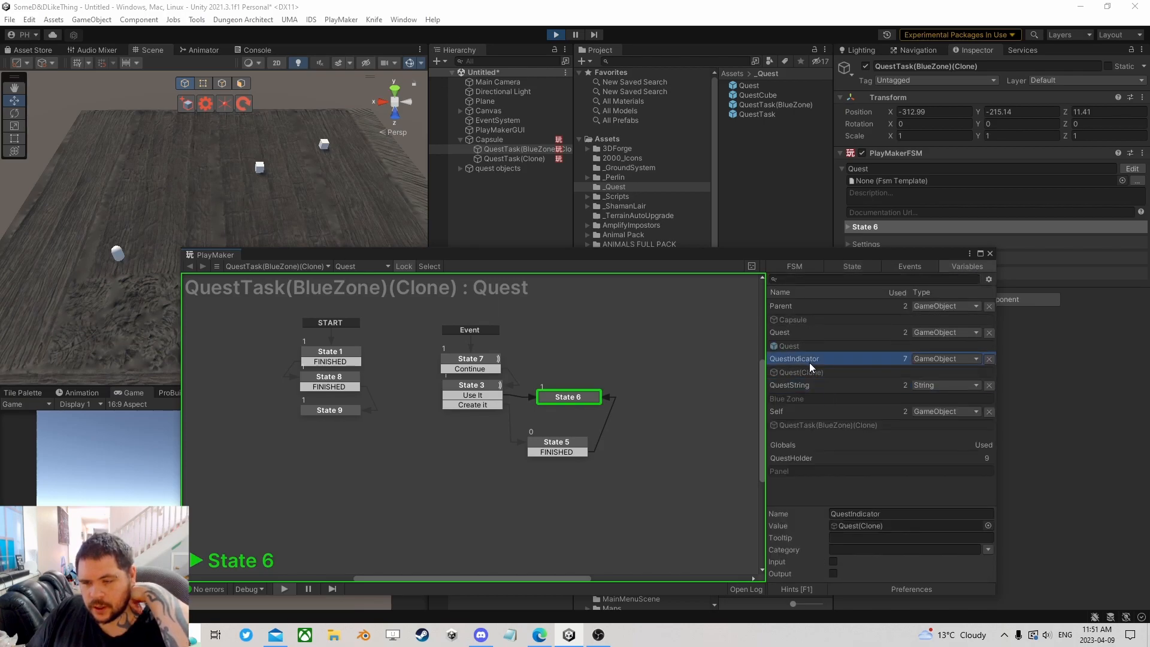
{"action": "left_click_drag", "start_coordinate": [519, 258], "coordinate": [786, 95]}
{"action": "left_click_drag", "start_coordinate": [898, 94], "coordinate": [558, 172]}
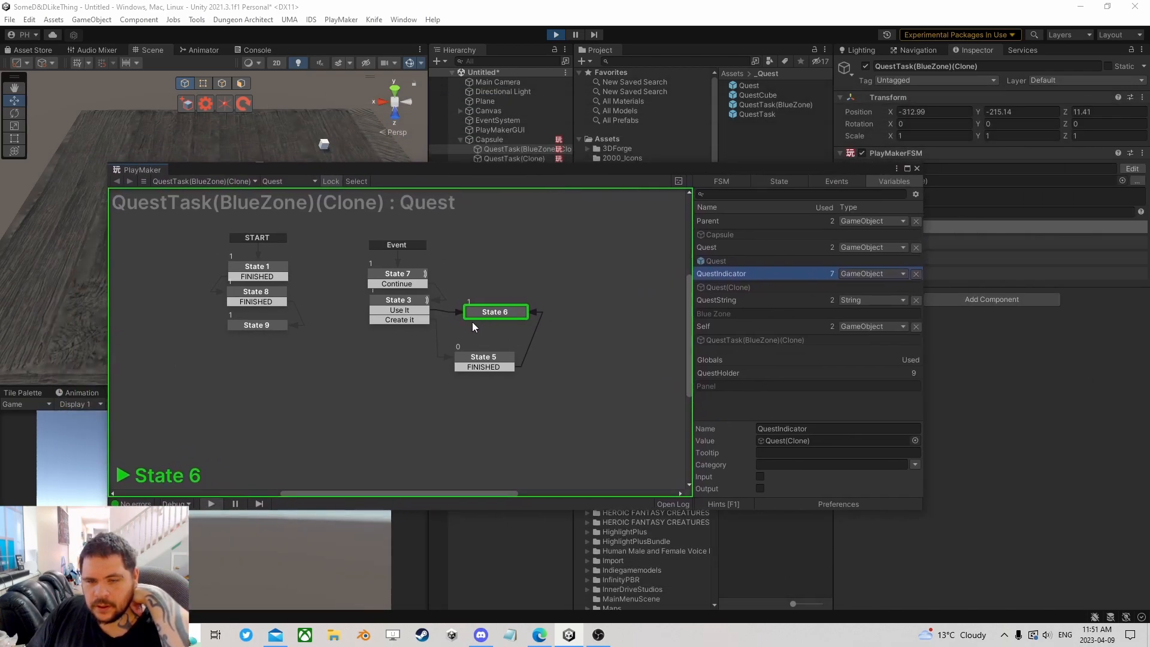
{"action": "left_click", "coordinate": [917, 169]}
- Inspect both quest task clones and their parent Capsule, and stop the running scene
{"action": "left_click", "coordinate": [511, 149]}
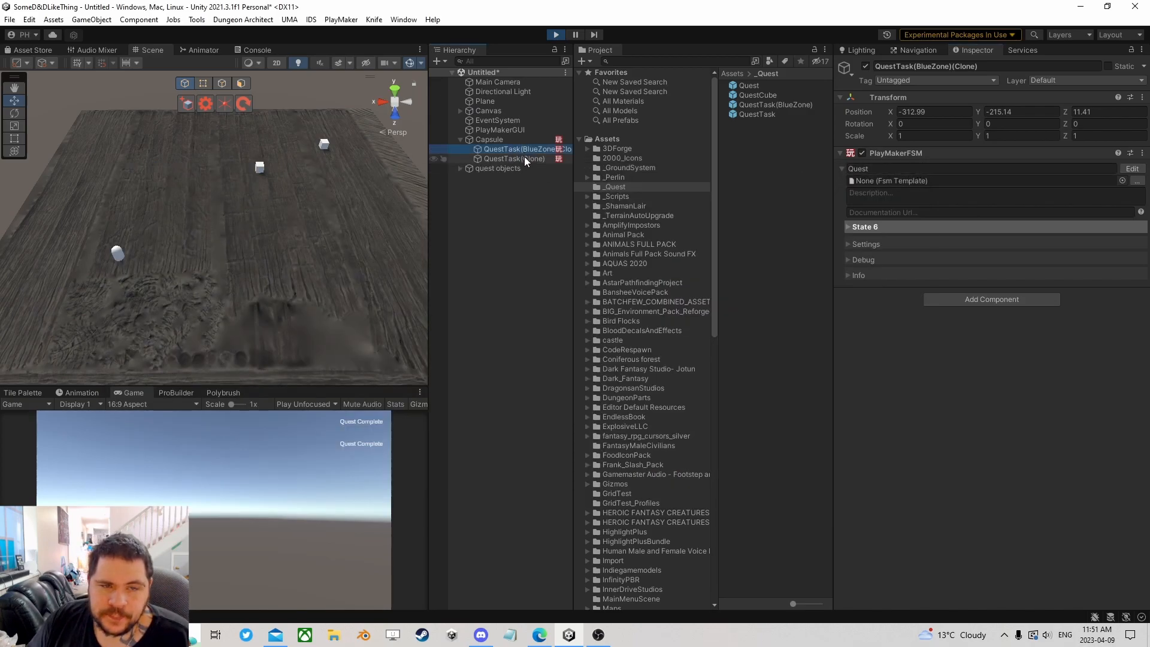
{"action": "left_click", "coordinate": [506, 158]}
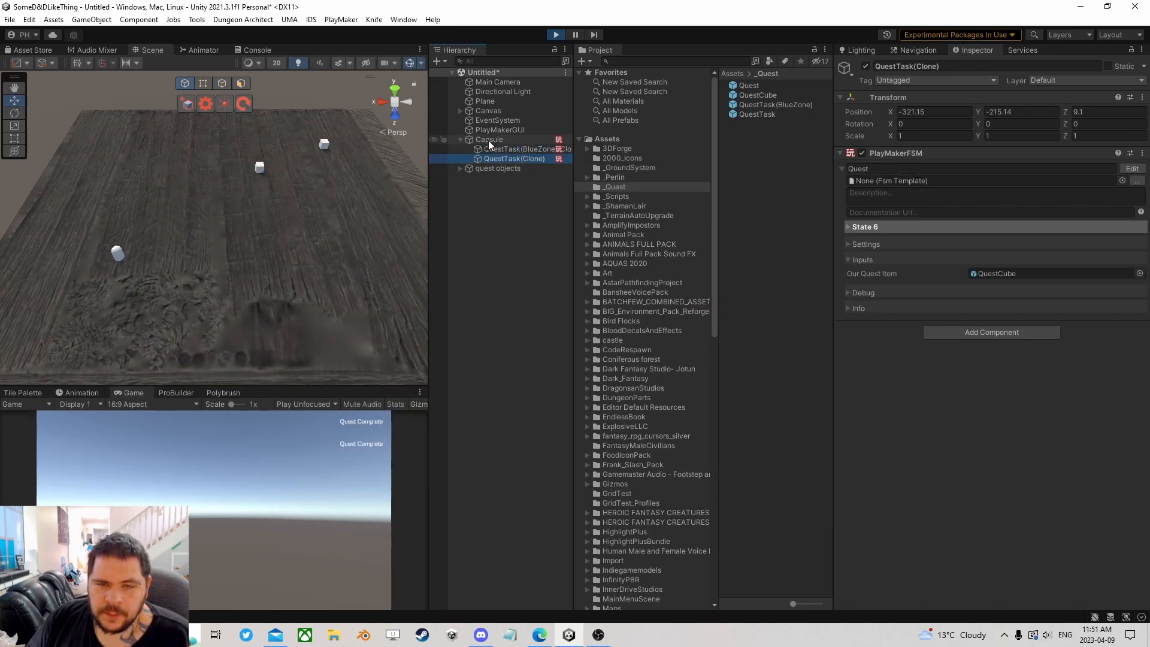
{"action": "left_click", "coordinate": [489, 140]}
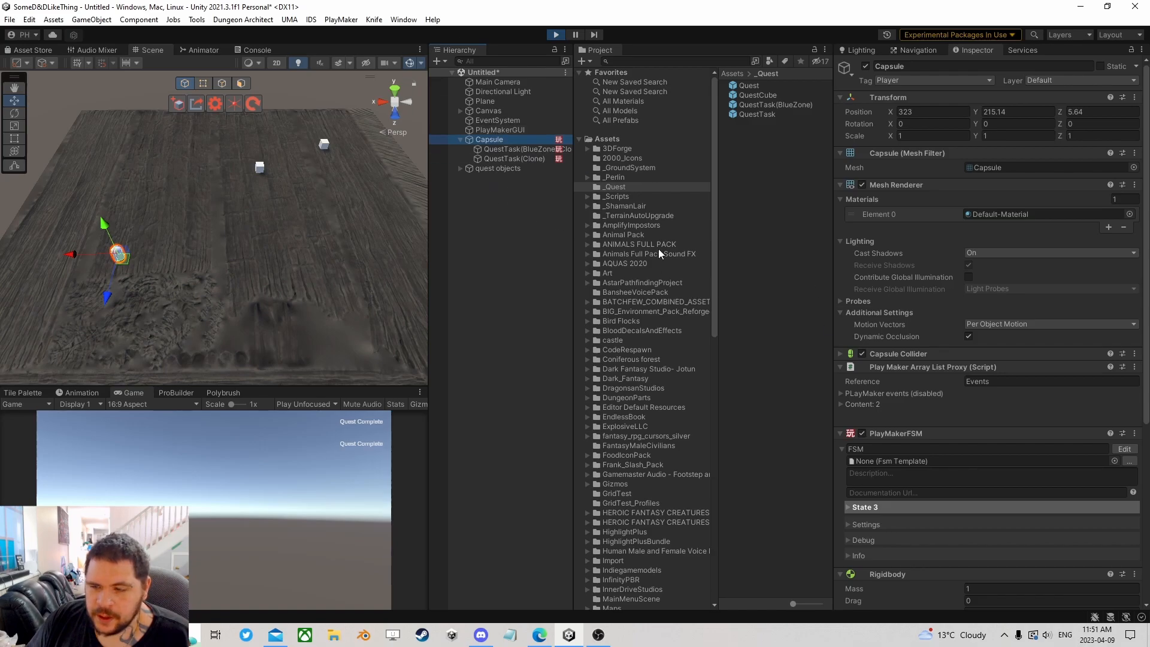
{"action": "left_click", "coordinate": [556, 35]}
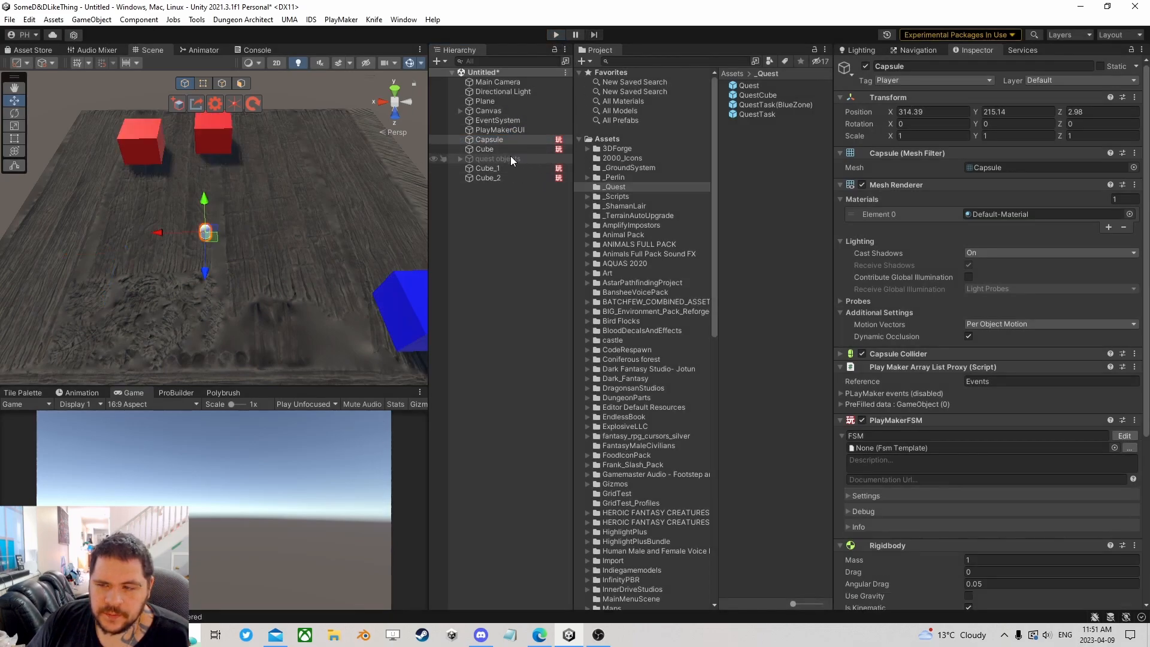
- Run the scene again, move Capsule through the red and blue cubes to retest both quests, and stop it
{"action": "scroll", "coordinate": [344, 221], "scroll_direction": "down", "scroll_amount": 2}
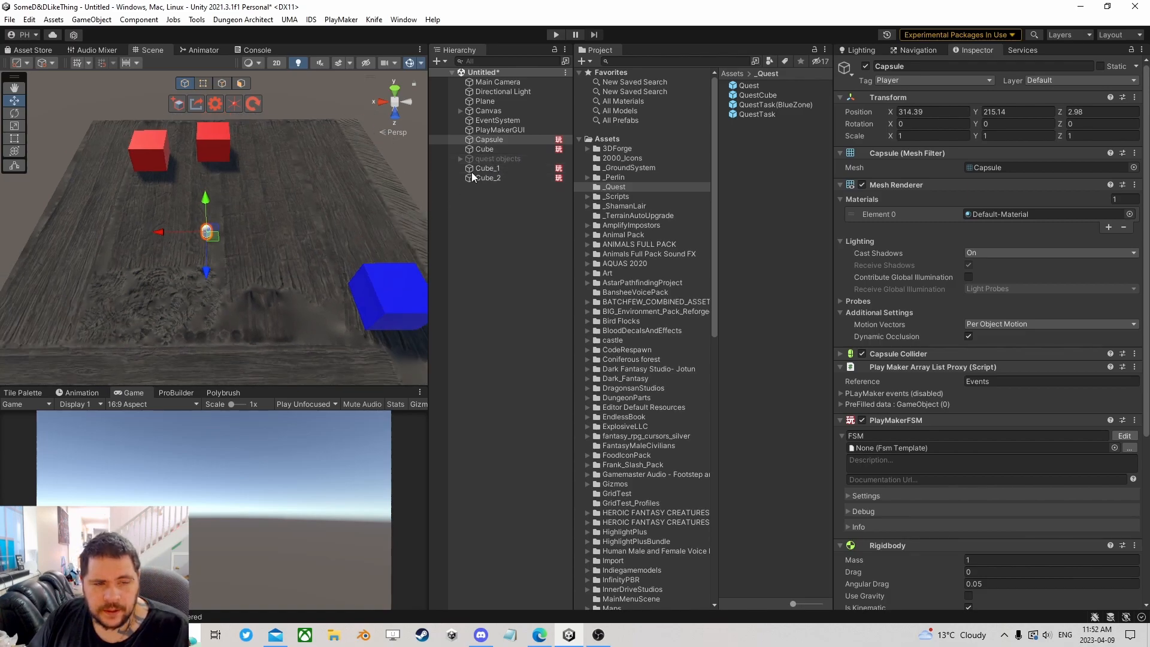
{"action": "left_click", "coordinate": [557, 35]}
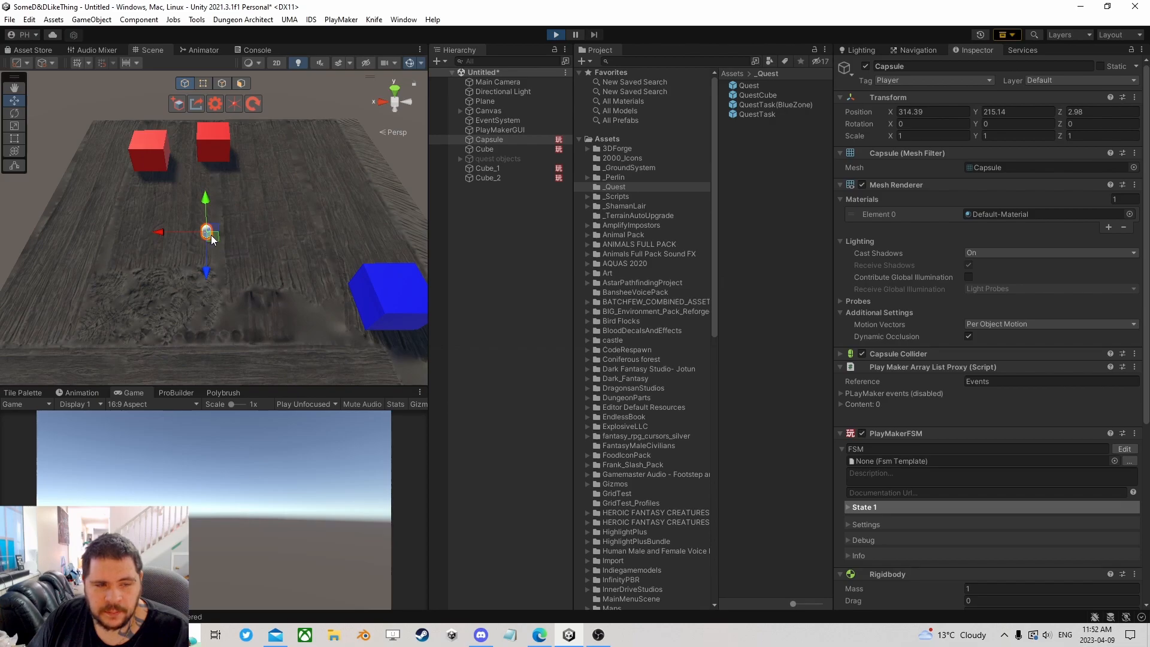
{"action": "mouse_move", "coordinate": [213, 237]}
{"action": "left_mouse_down"}
{"action": "mouse_move", "coordinate": [234, 247]}
{"action": "mouse_move", "coordinate": [220, 208]}
{"action": "mouse_move", "coordinate": [159, 163]}
{"action": "mouse_move", "coordinate": [256, 192]}
{"action": "mouse_move", "coordinate": [296, 157]}
{"action": "mouse_move", "coordinate": [324, 168]}
{"action": "mouse_move", "coordinate": [327, 203]}
{"action": "mouse_move", "coordinate": [215, 150]}
{"action": "mouse_move", "coordinate": [253, 247]}
{"action": "mouse_move", "coordinate": [390, 294]}
{"action": "mouse_move", "coordinate": [268, 275]}
{"action": "left_mouse_up"}
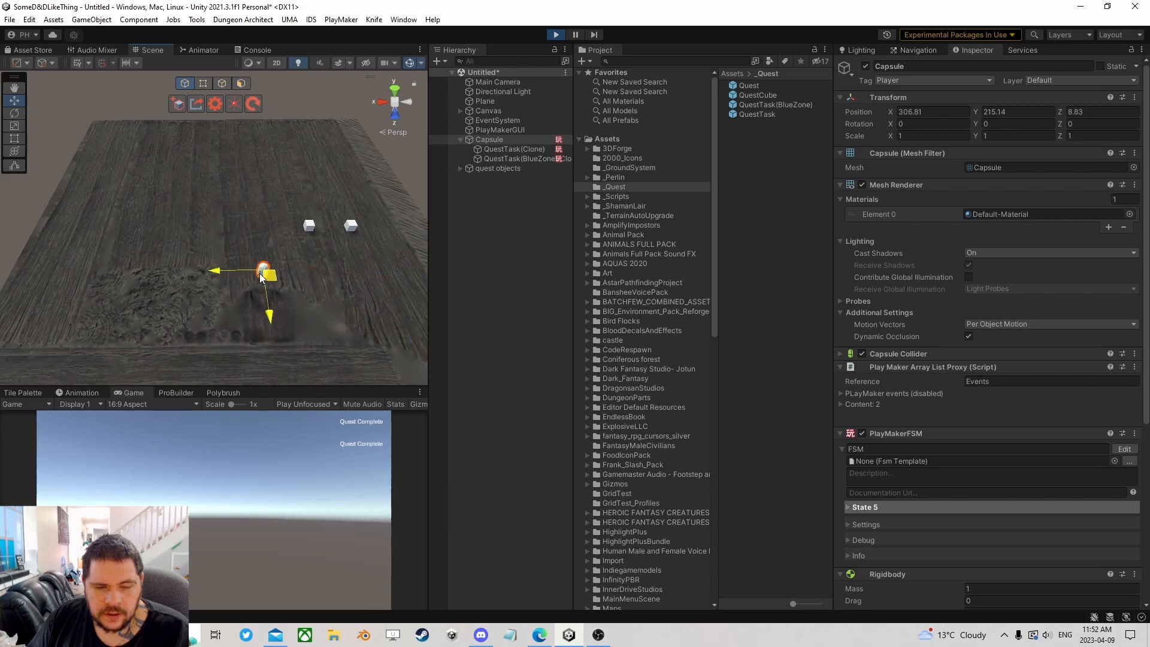
{"action": "left_click", "coordinate": [557, 35]}
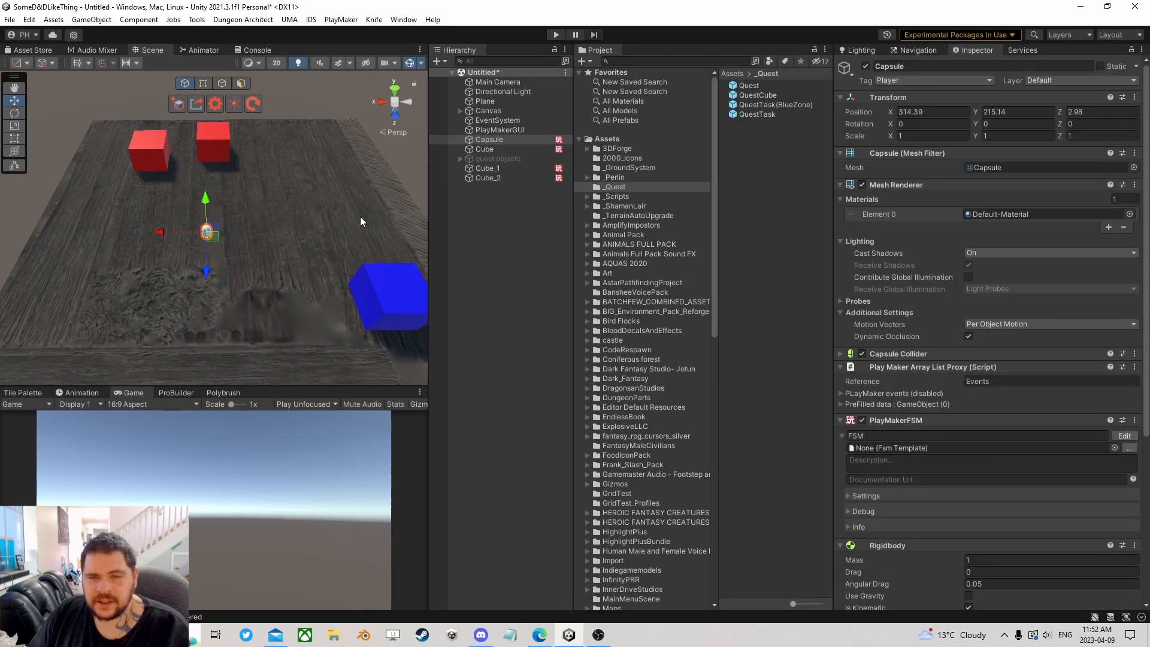
- Compare the QuestTask and QuestTask(BlueZone) prefabs, examine State 7 of the Blue Zone Quest FSM, and return to the scene
{"action": "left_click", "coordinate": [764, 113]}
{"action": "left_click", "coordinate": [764, 104]}
{"action": "left_click", "coordinate": [763, 114]}
{"action": "left_click", "coordinate": [764, 105]}
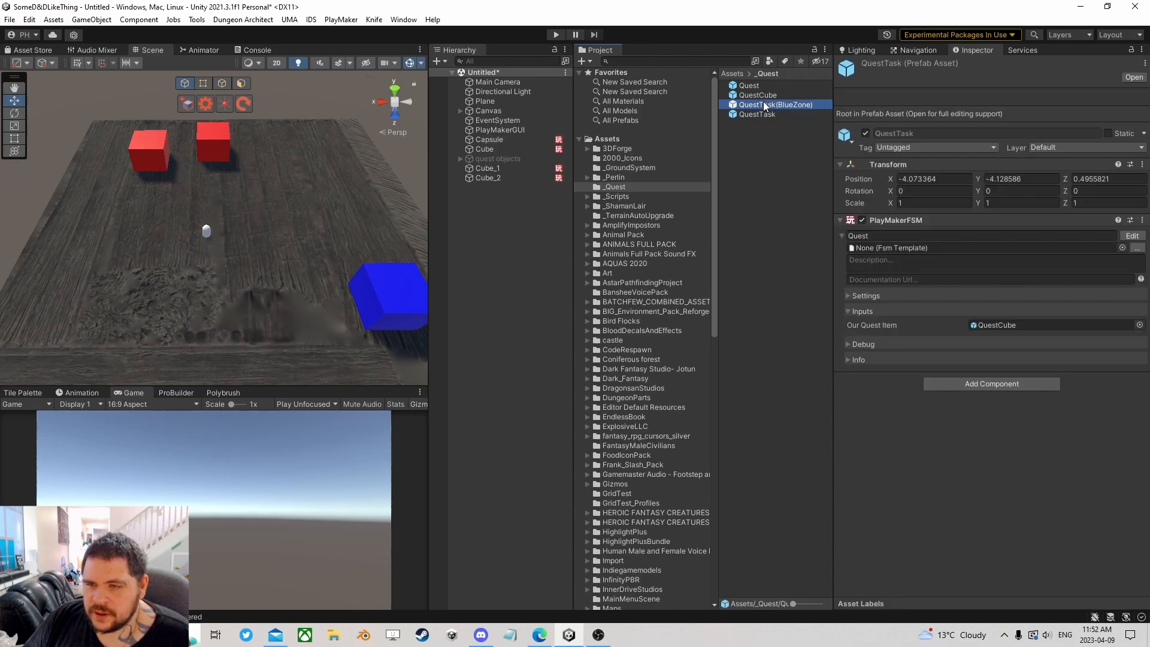
{"action": "left_click", "coordinate": [1132, 236]}
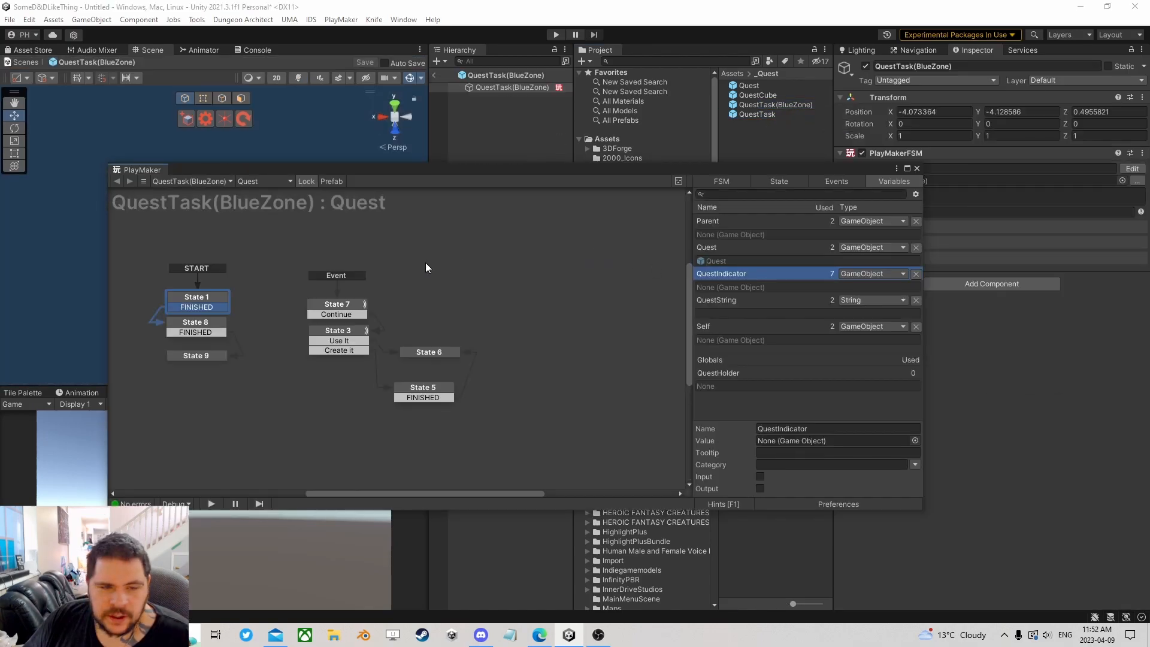
{"action": "left_click", "coordinate": [346, 305]}
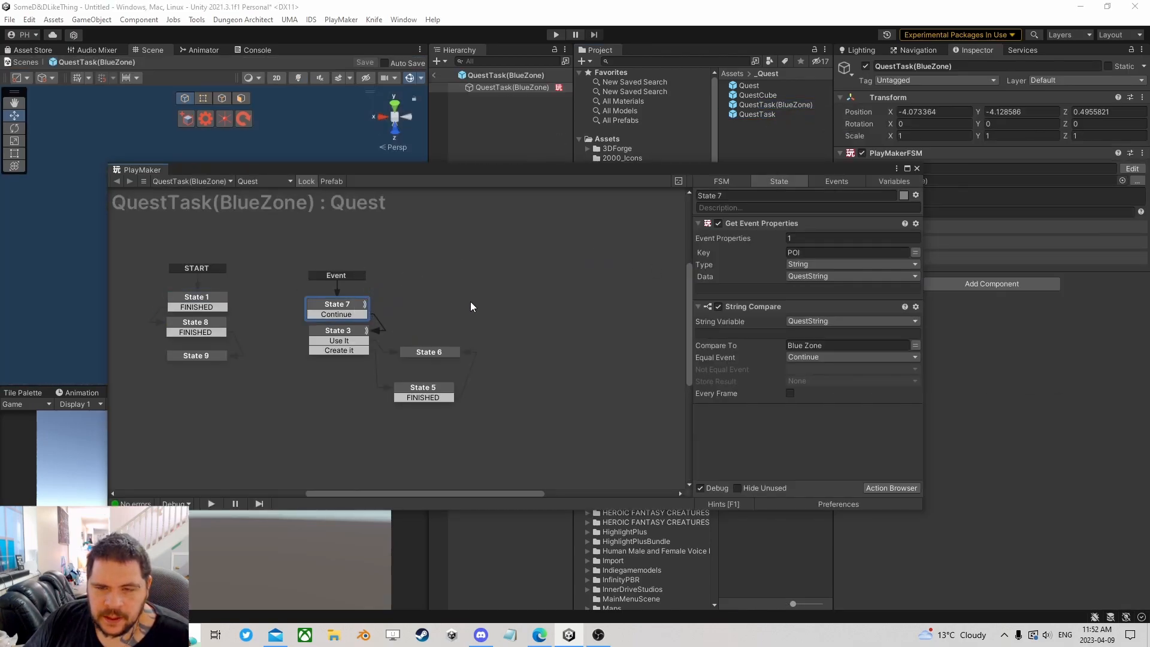
{"action": "left_click", "coordinate": [917, 168]}
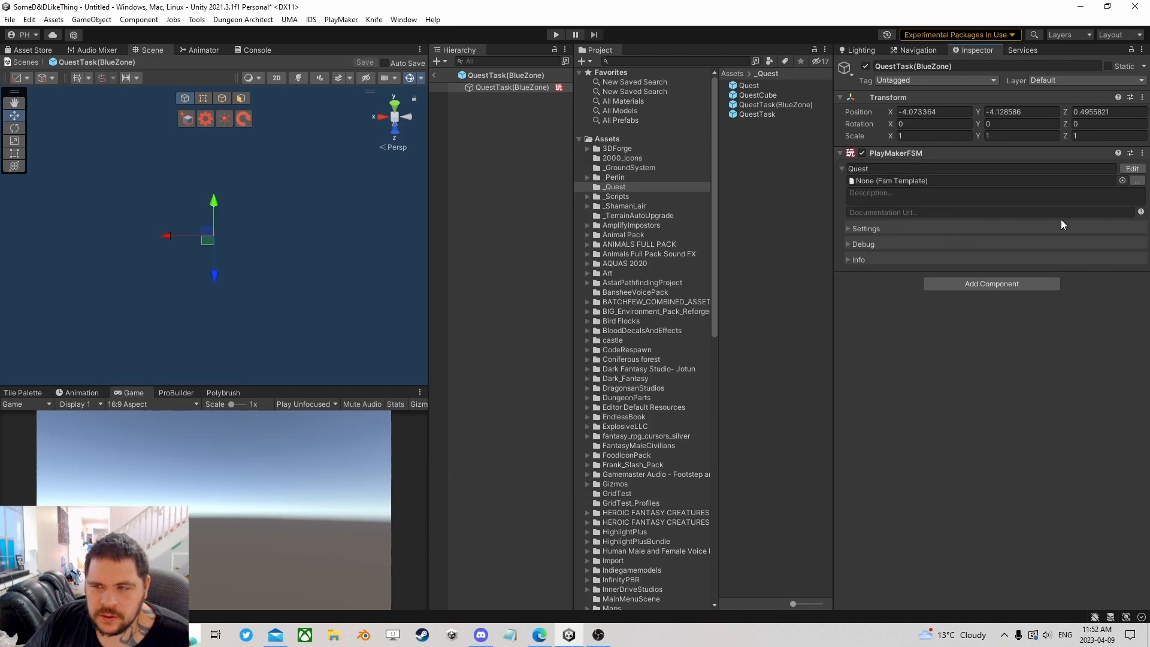
{"action": "left_click", "coordinate": [1132, 168]}
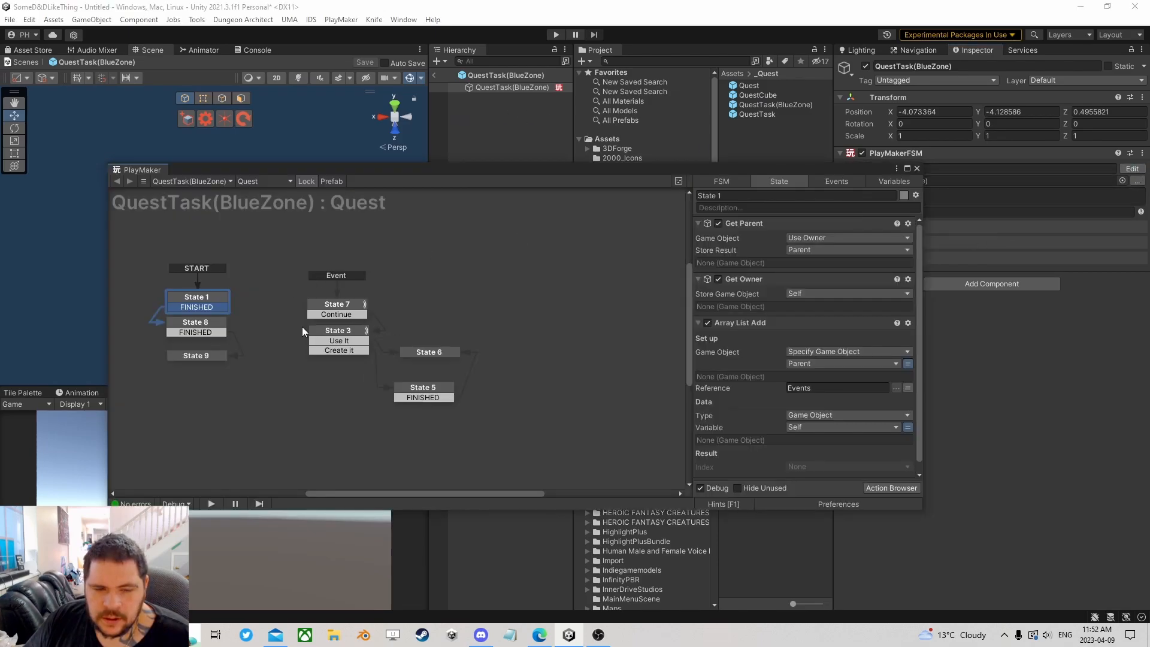
{"action": "left_click", "coordinate": [916, 168]}
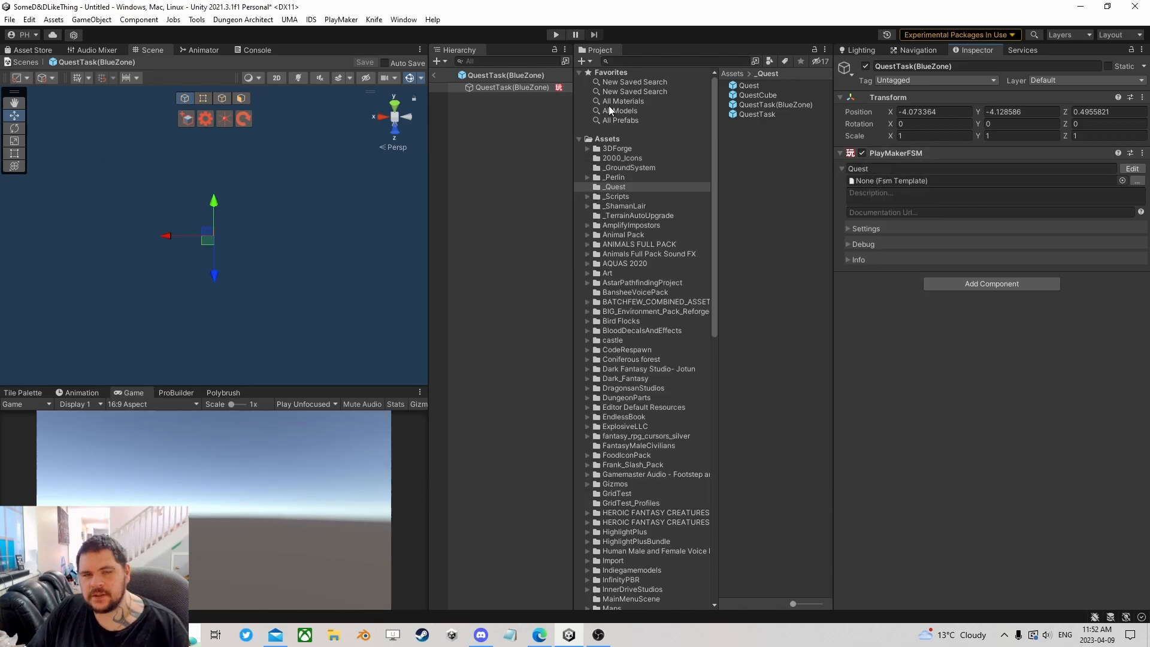
{"action": "left_click", "coordinate": [437, 74]}
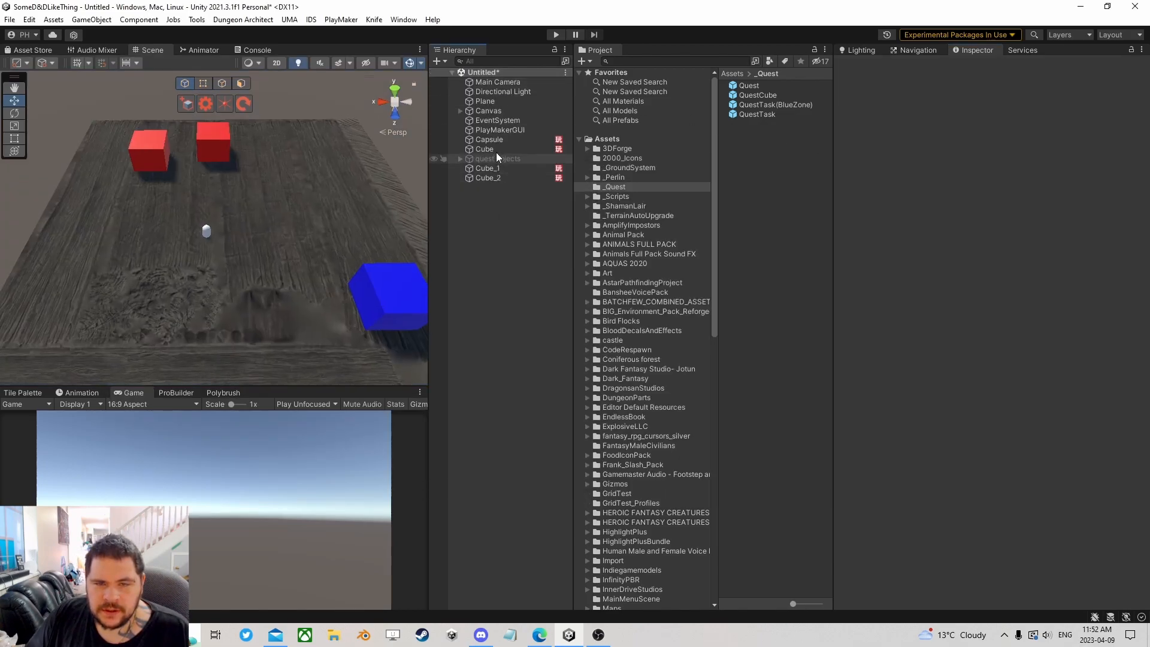
- Open Capsule's FSM, review the NewItem and POI event branches in States 2, 3 and 4, and close the editor
{"action": "left_click", "coordinate": [497, 141]}
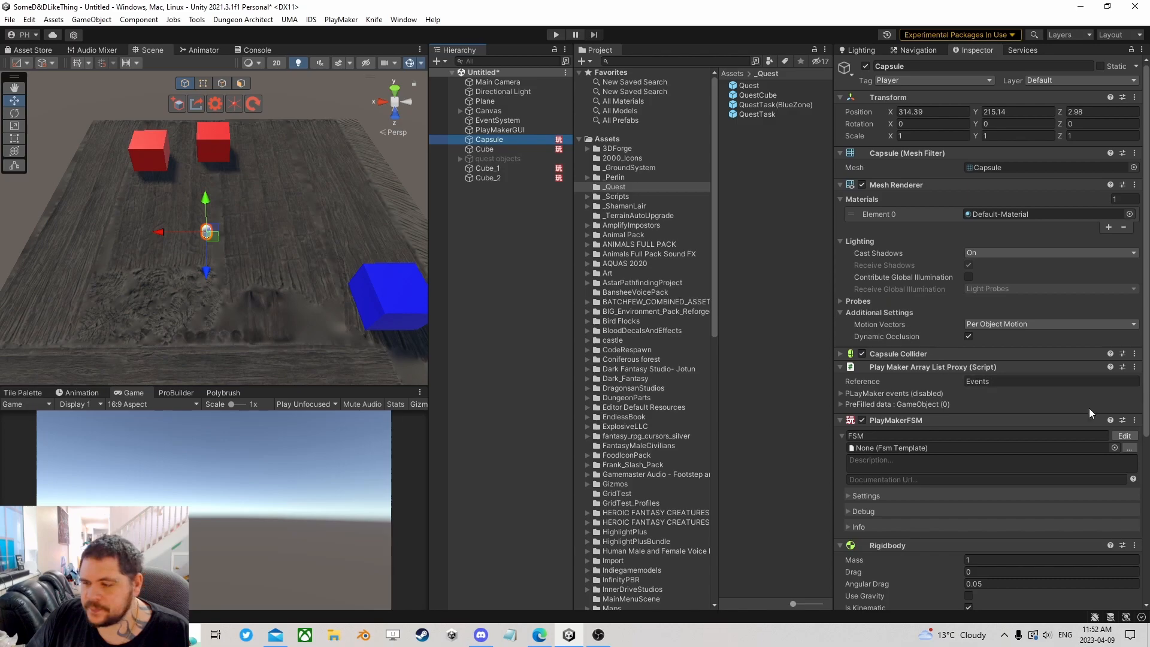
{"action": "left_click", "coordinate": [1124, 436]}
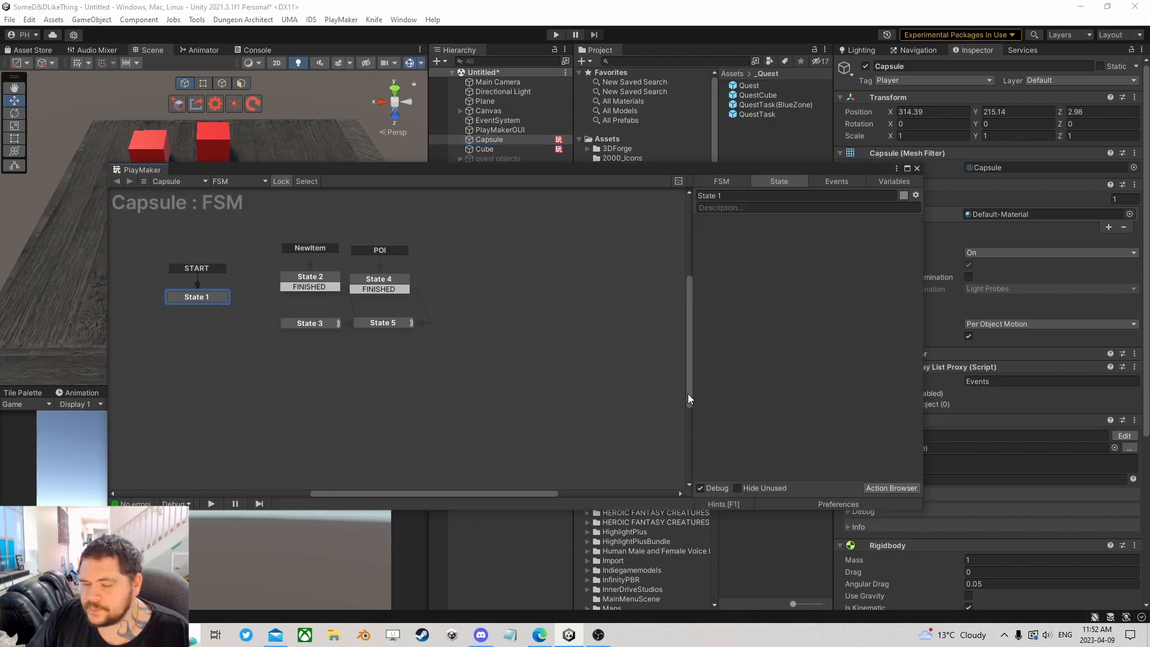
{"action": "left_click", "coordinate": [318, 323]}
{"action": "left_click_drag", "start_coordinate": [320, 323], "coordinate": [319, 320]}
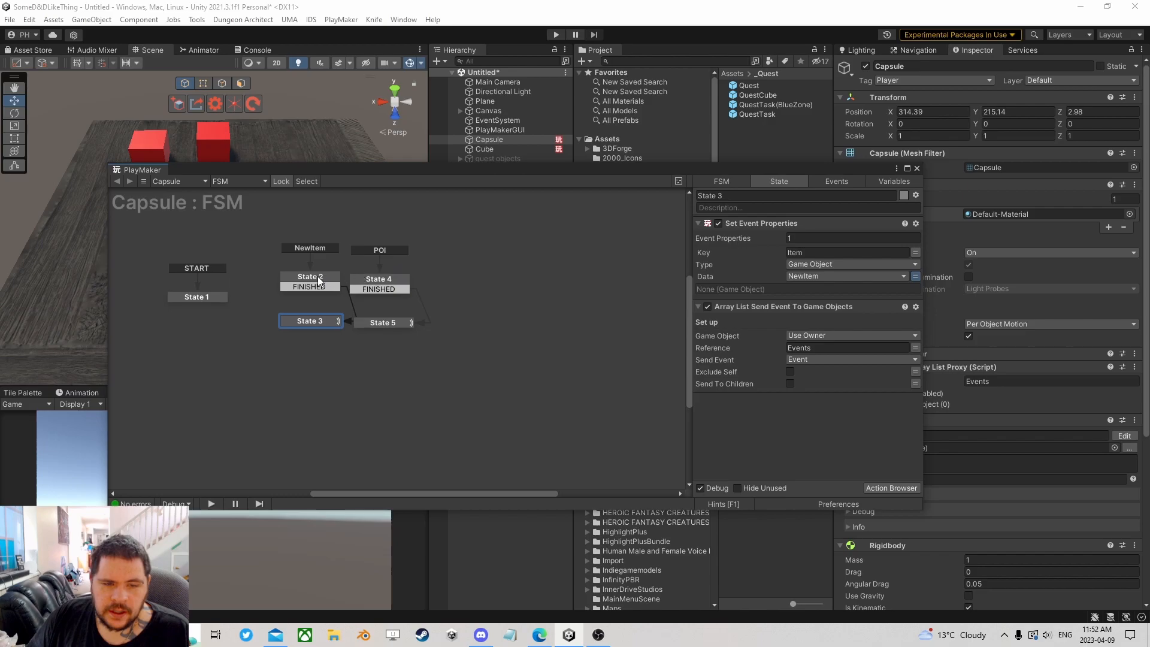
{"action": "left_click", "coordinate": [375, 283]}
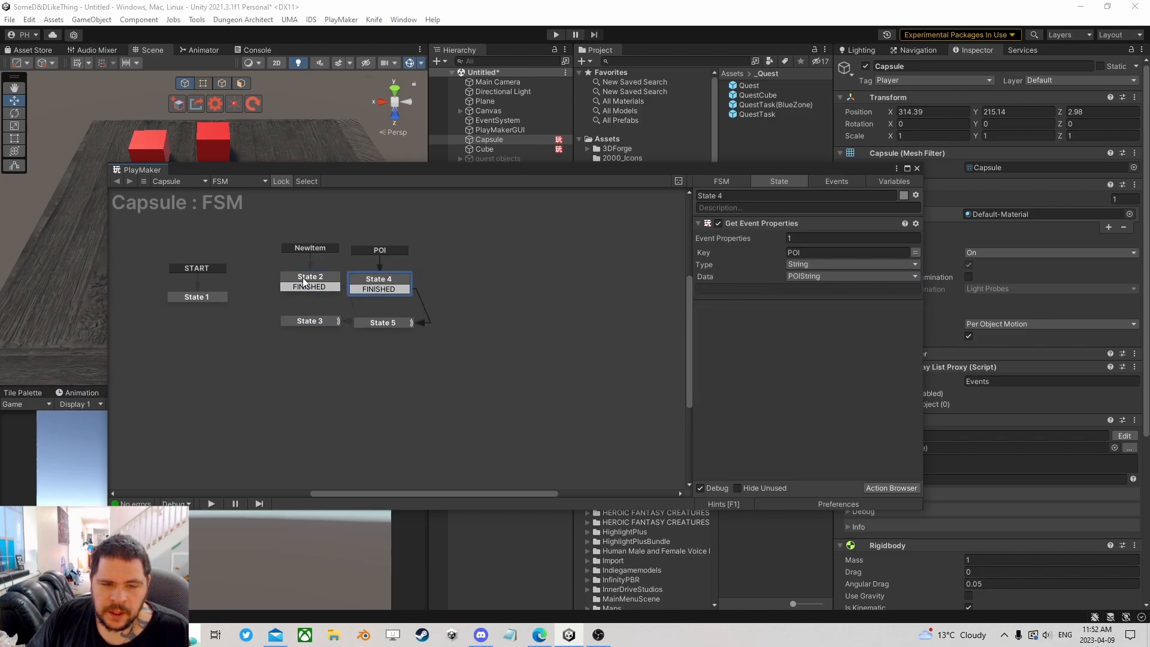
{"action": "left_click_drag", "start_coordinate": [264, 230], "coordinate": [456, 302]}
{"action": "left_click", "coordinate": [470, 272]}
{"action": "left_click", "coordinate": [306, 284]}
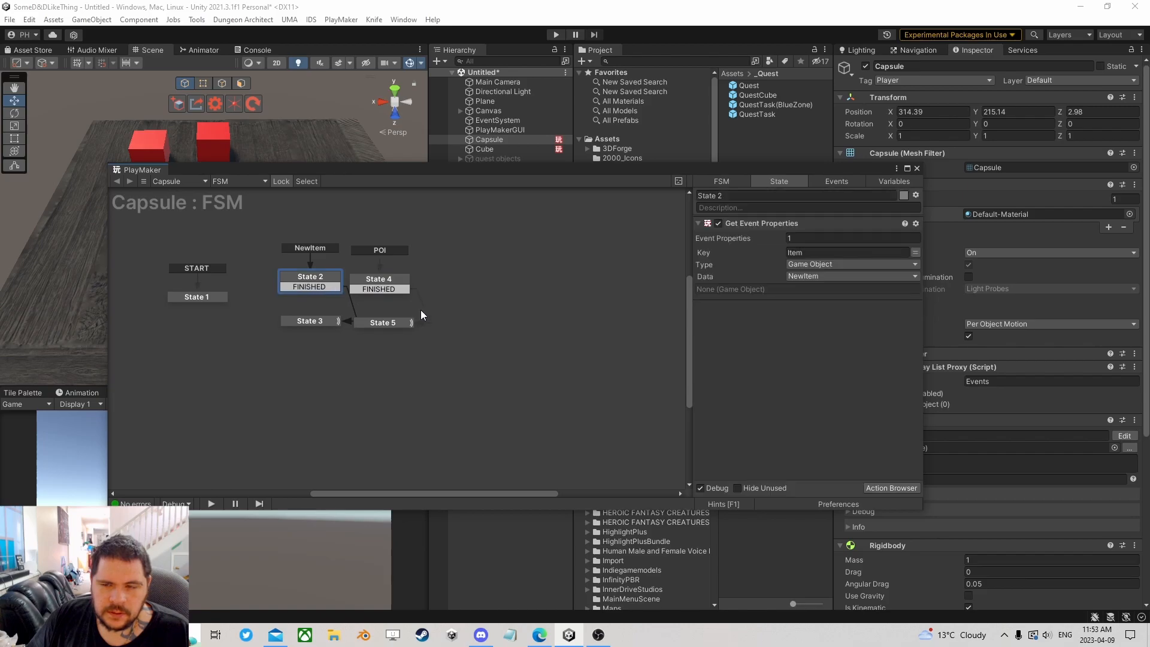
{"action": "left_click", "coordinate": [311, 322]}
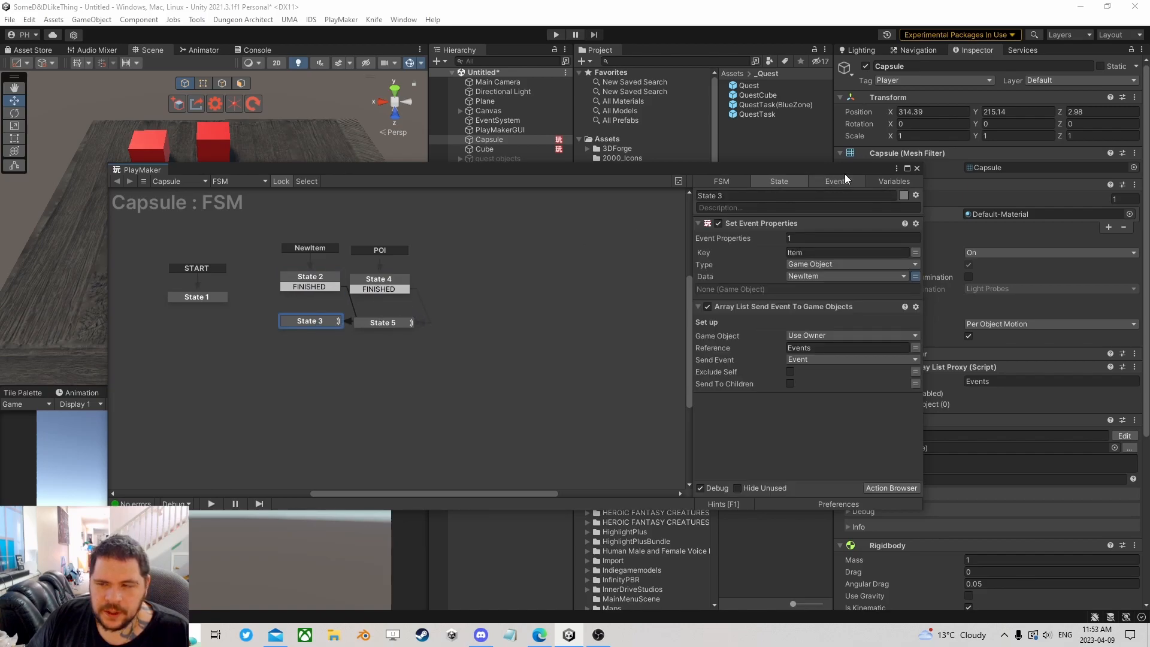
{"action": "left_click", "coordinate": [917, 169]}
- Review Capsule's Array List Proxy and Rigidbody components and State 3 of its FSM, and close the FSM editor
{"action": "scroll", "coordinate": [935, 360], "scroll_direction": "down", "scroll_amount": 5}
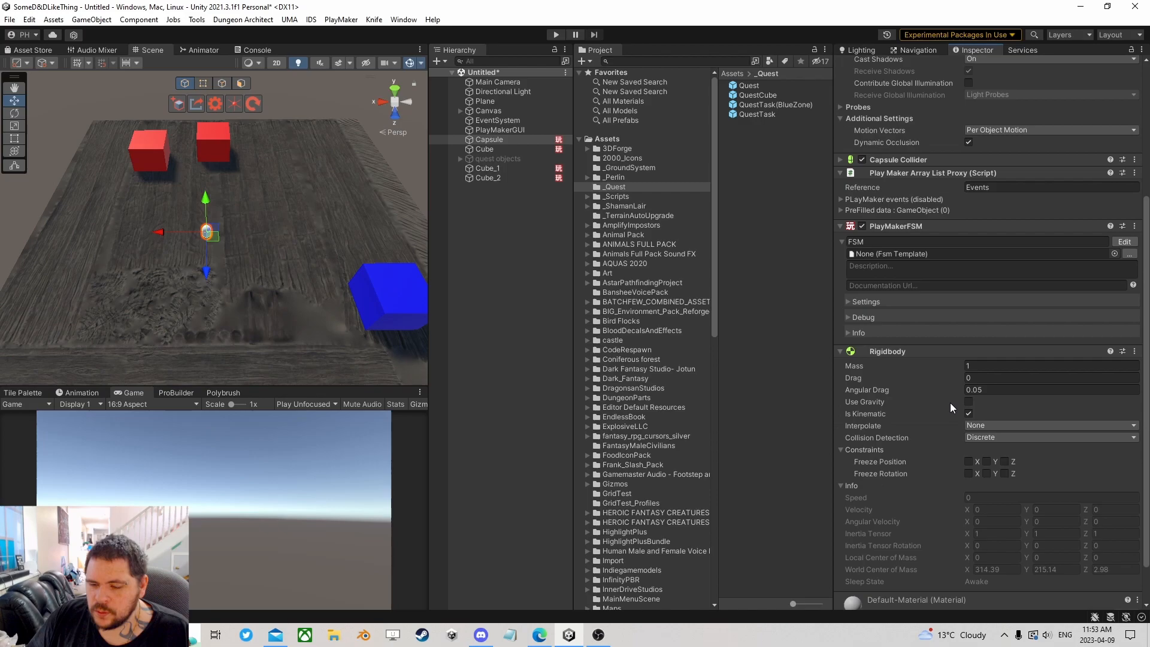
{"action": "scroll", "coordinate": [950, 403], "scroll_direction": "down", "scroll_amount": 1}
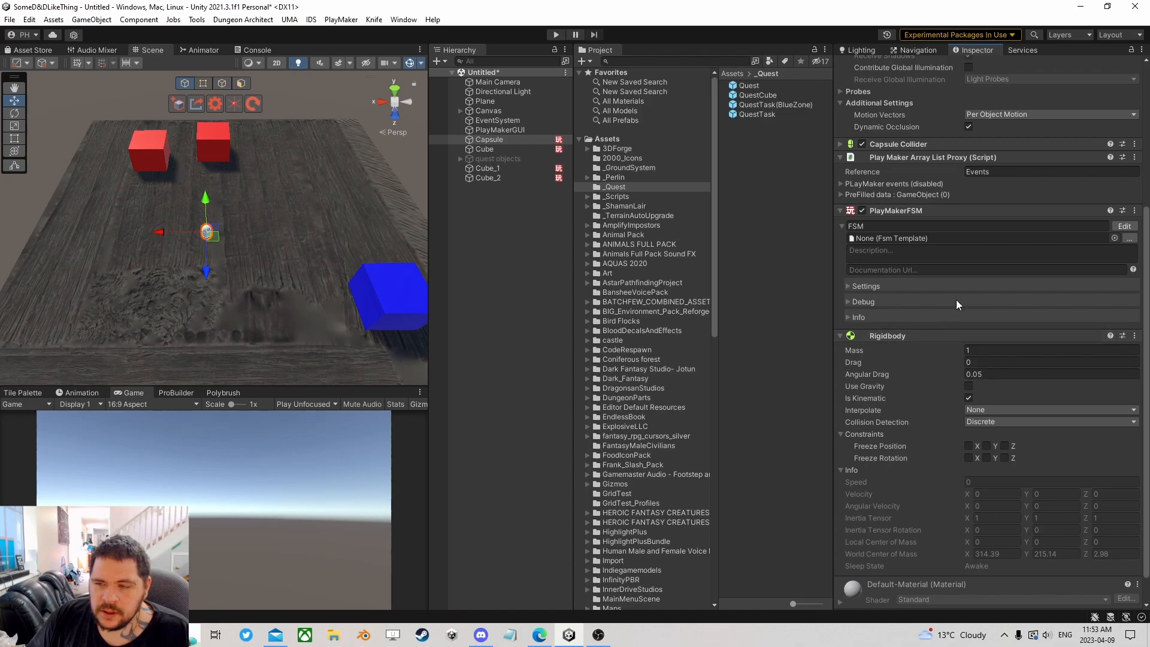
{"action": "scroll", "coordinate": [911, 362], "scroll_direction": "up", "scroll_amount": 2}
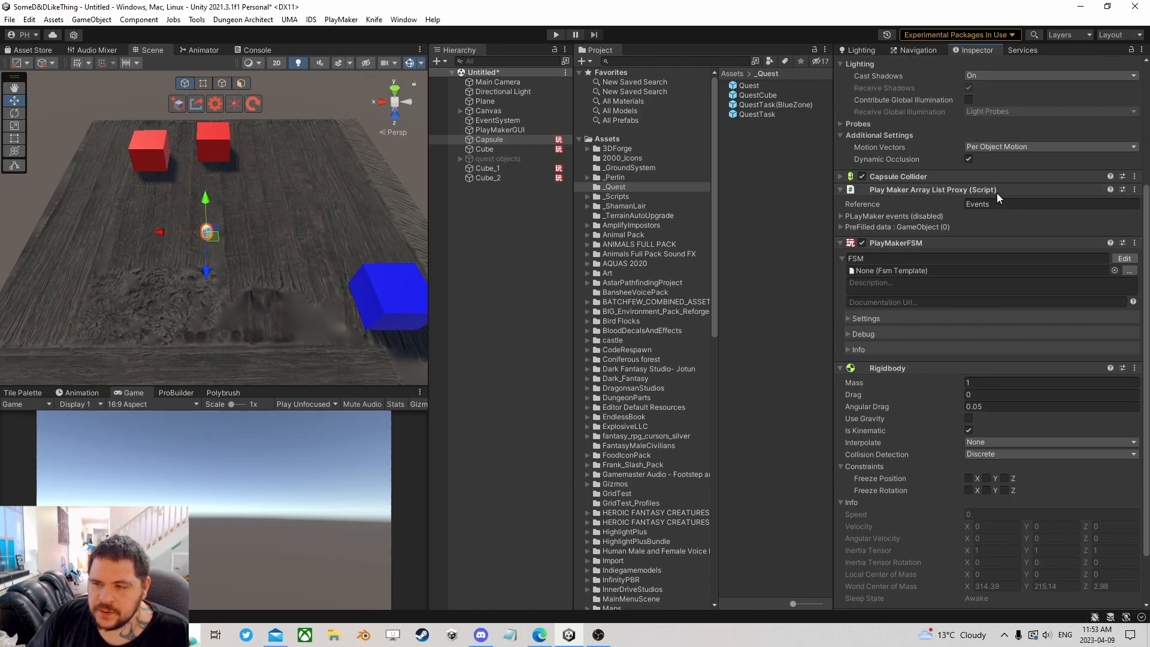
{"action": "left_click", "coordinate": [1124, 258]}
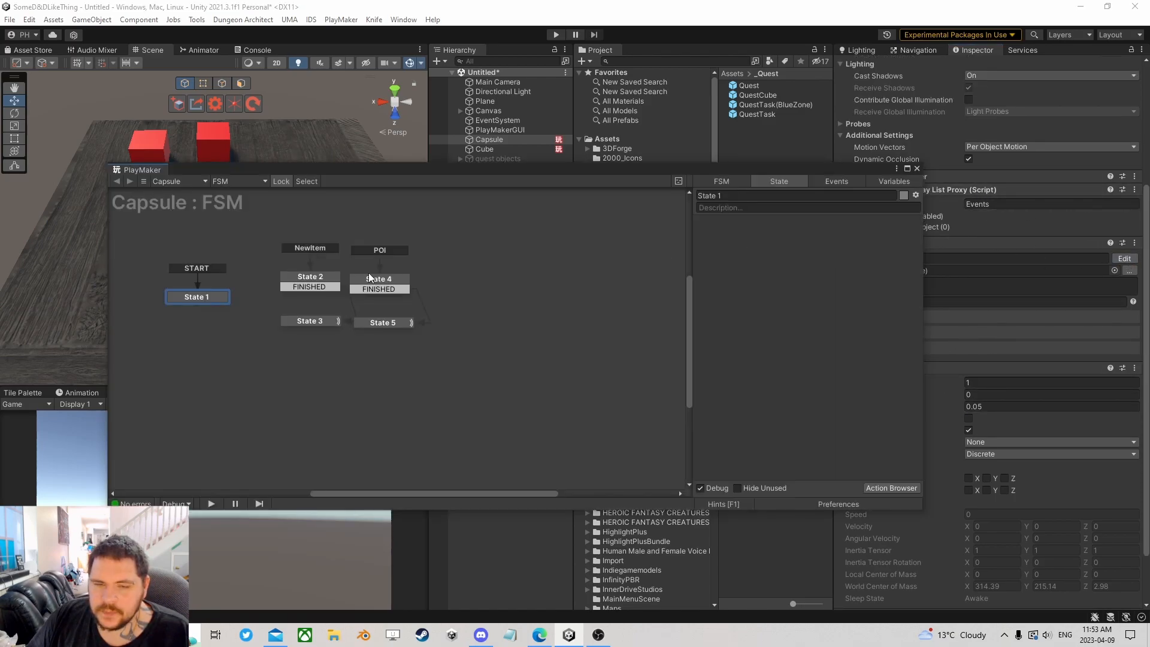
{"action": "left_click", "coordinate": [332, 322]}
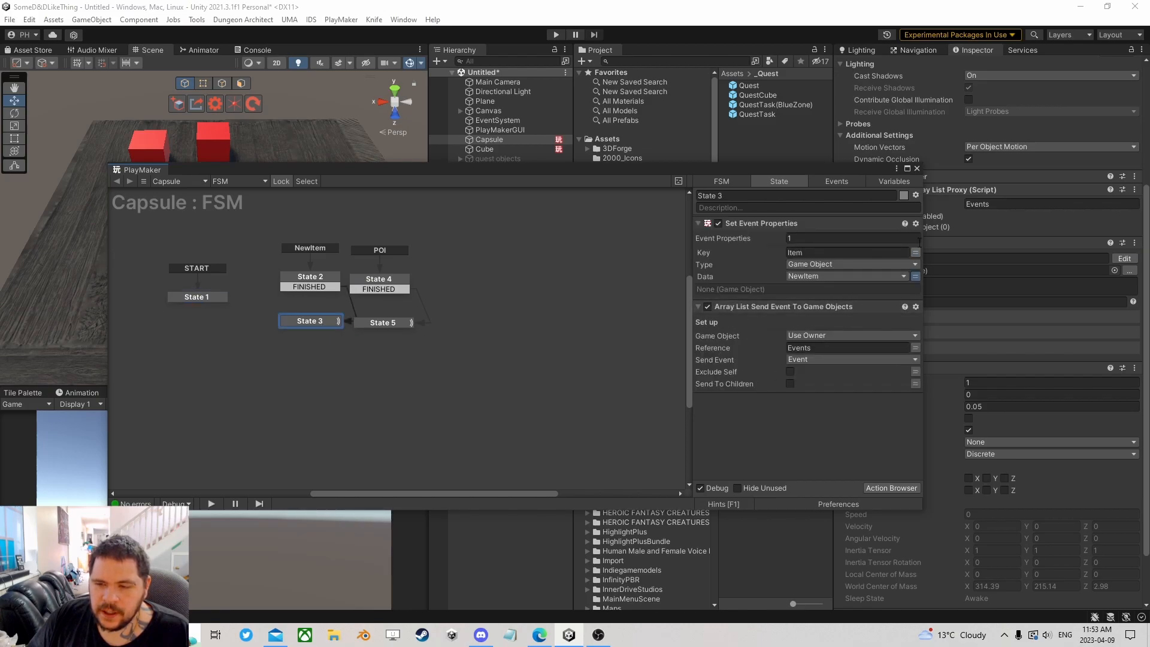
{"action": "left_click", "coordinate": [916, 168]}
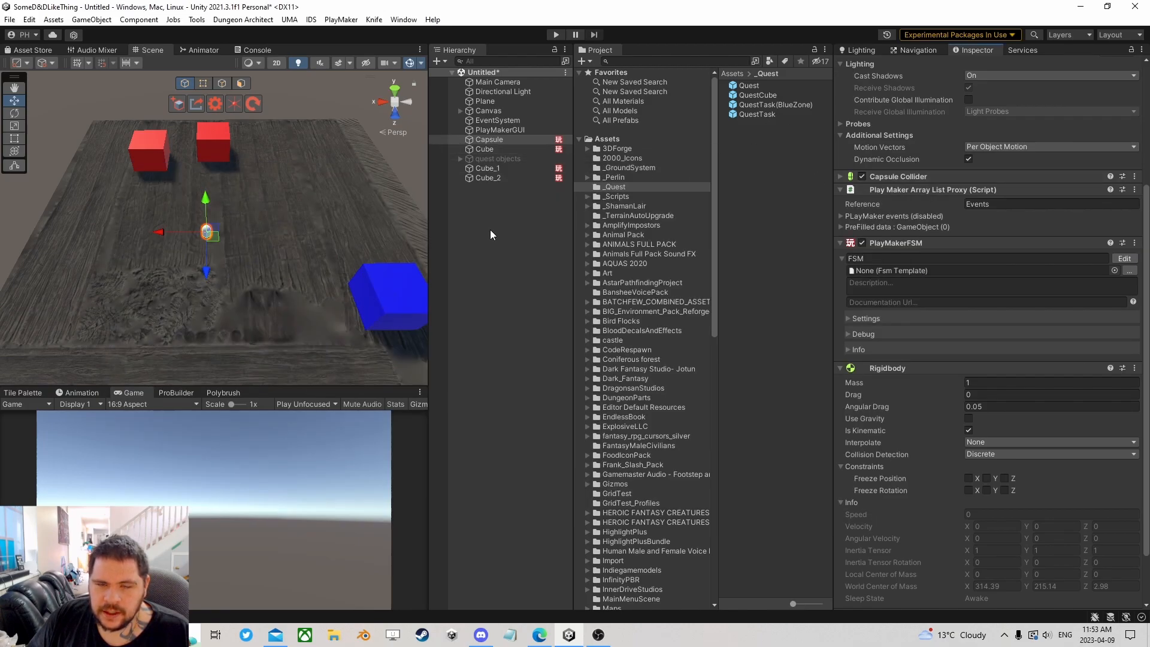
{"action": "left_click", "coordinate": [1125, 258]}
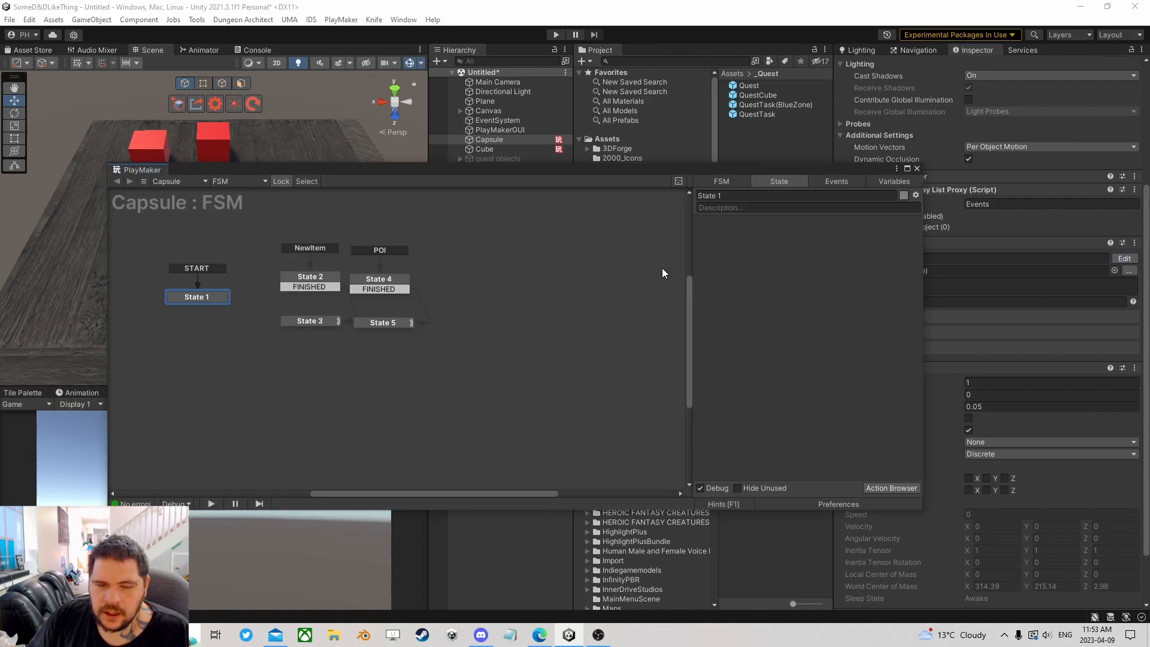
{"action": "left_click", "coordinate": [917, 168]}
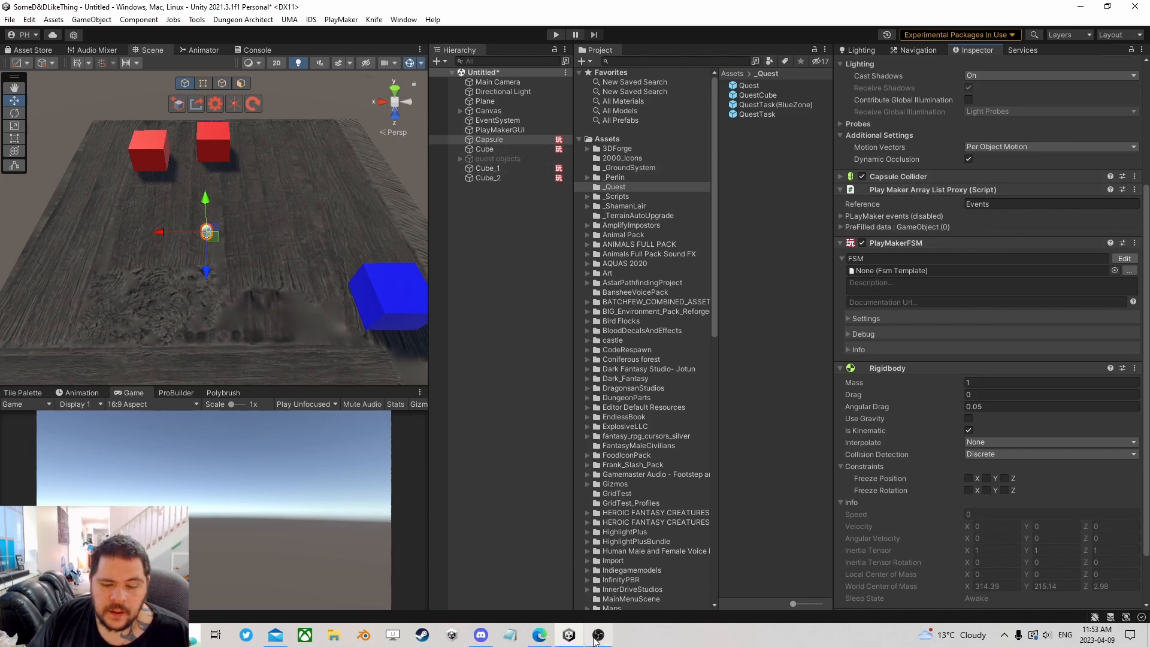
{"action": "mouse_move", "coordinate": [601, 637]}
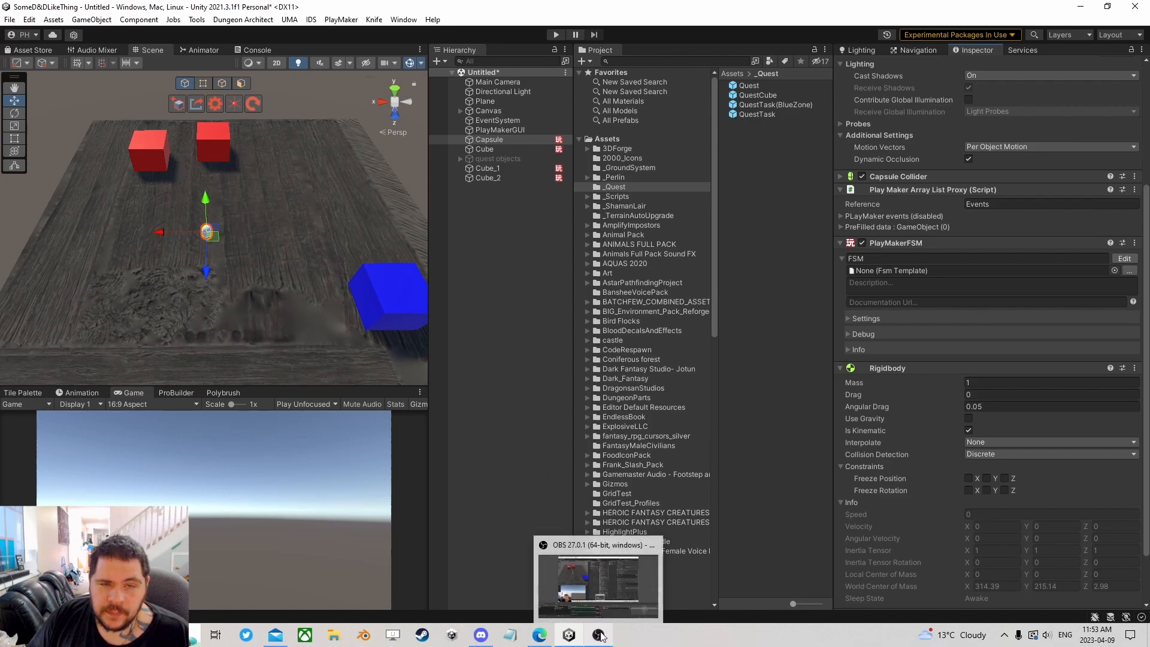